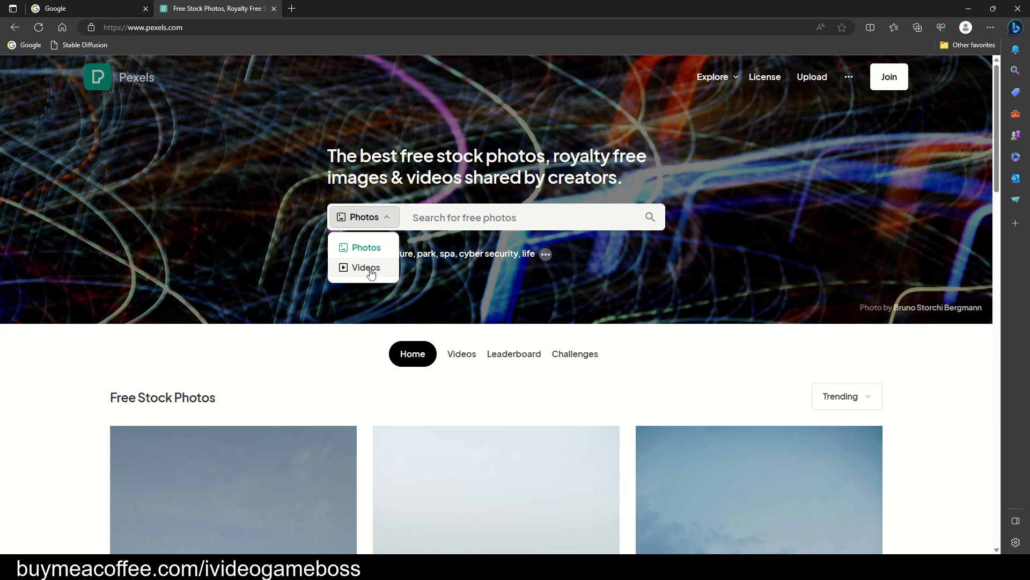
Search the Pexels video library for "Woman Eating a Banana" using the copied text.
right_click(466, 222)
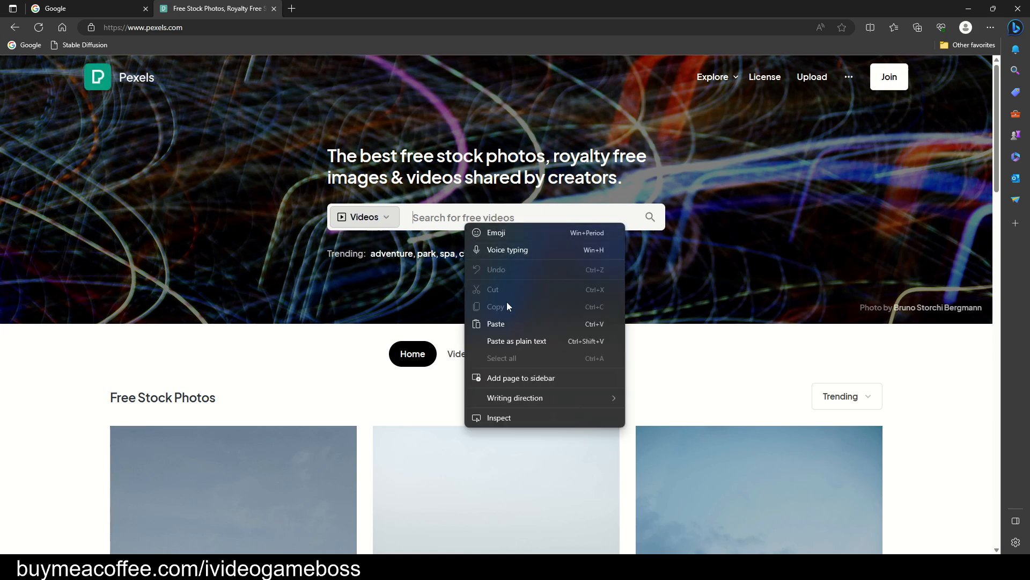
left_click(507, 323)
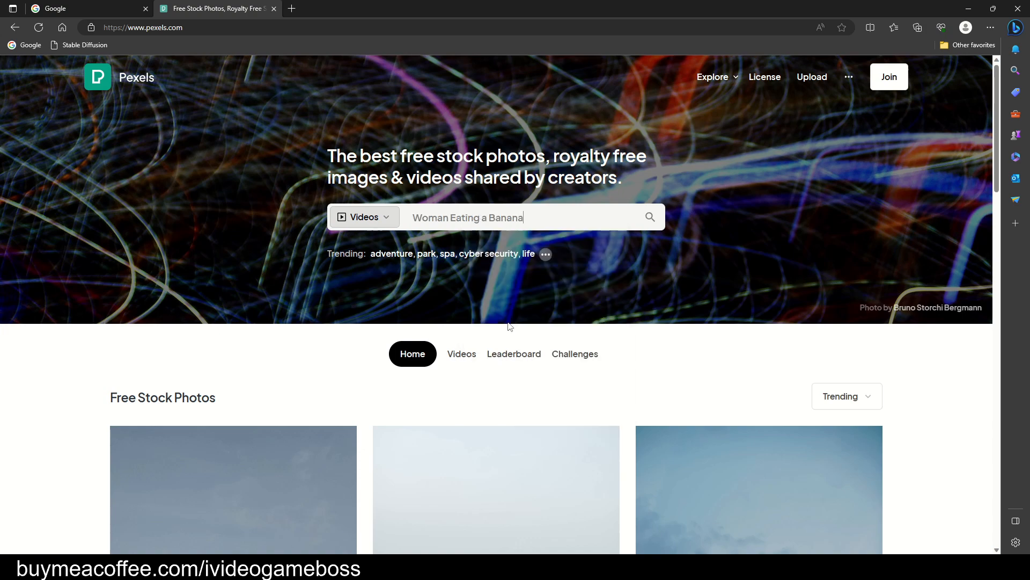
left_click(650, 218)
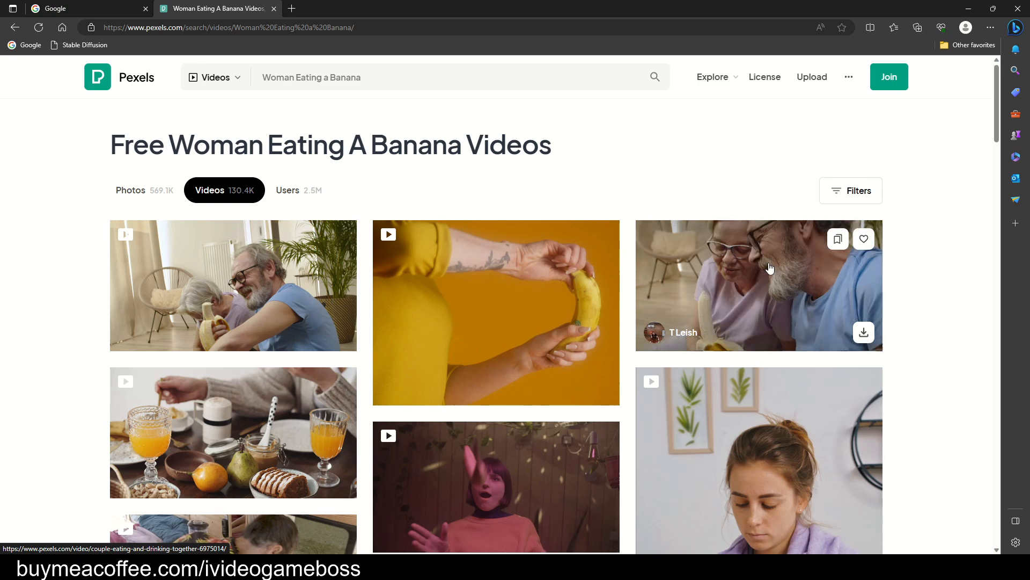
Download the SHVETS production clip of the woman with the purple sweater in HD 720x1280 and return to the search results.
scroll(770, 269, "down", 5)
scroll(770, 269, "down", 1)
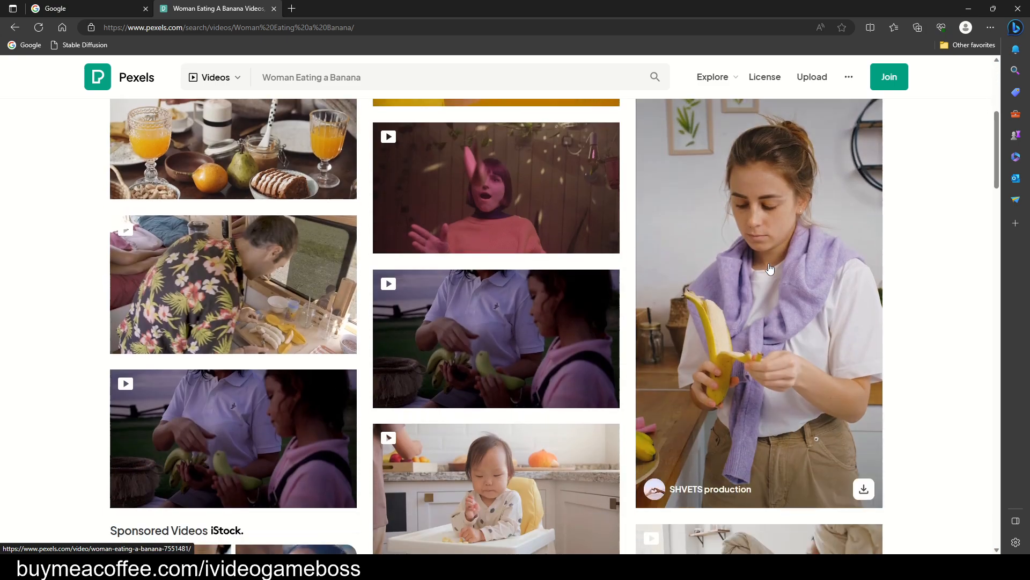
left_click(770, 269)
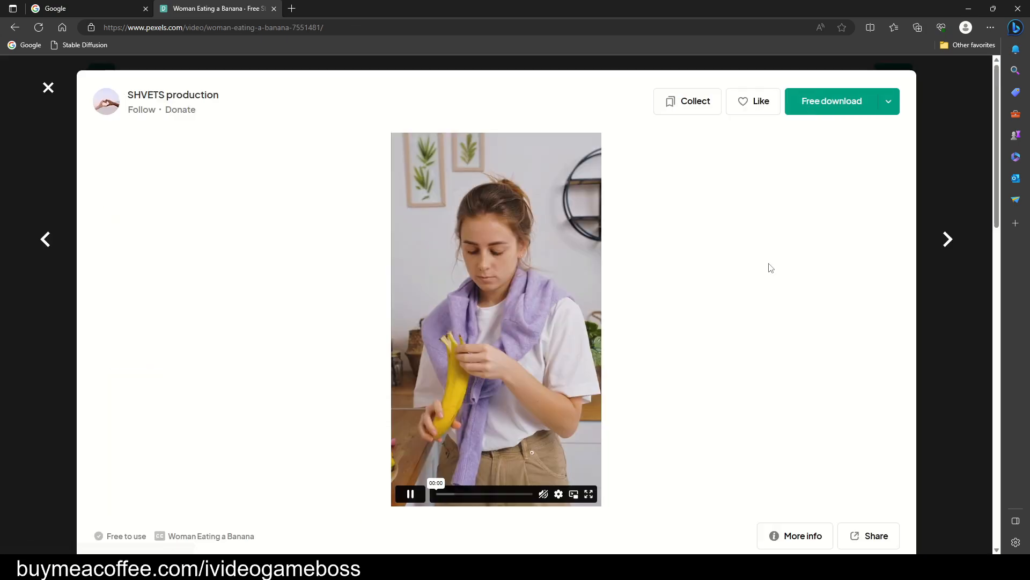
left_click(895, 106)
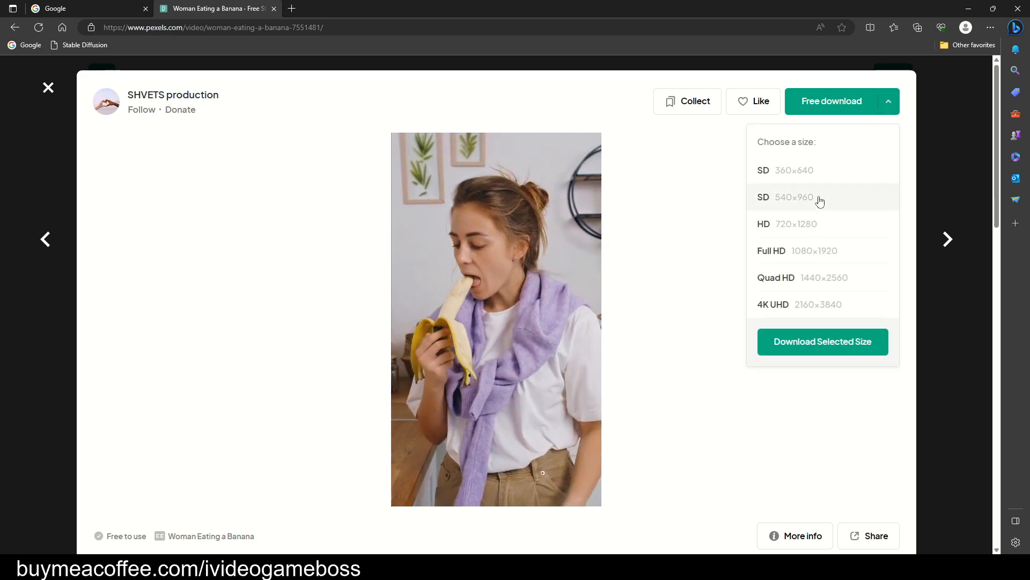
left_click(799, 226)
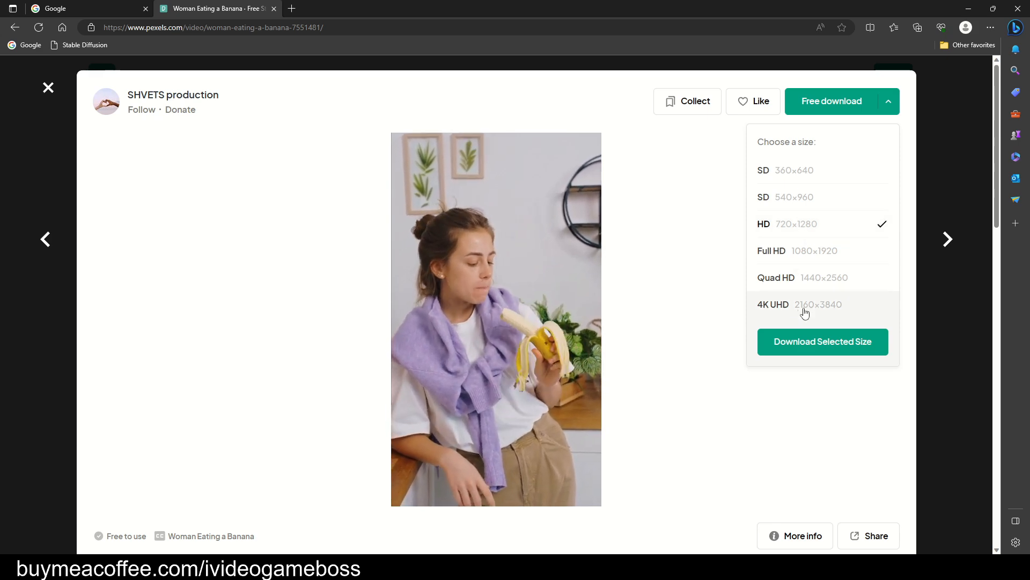
left_click(814, 346)
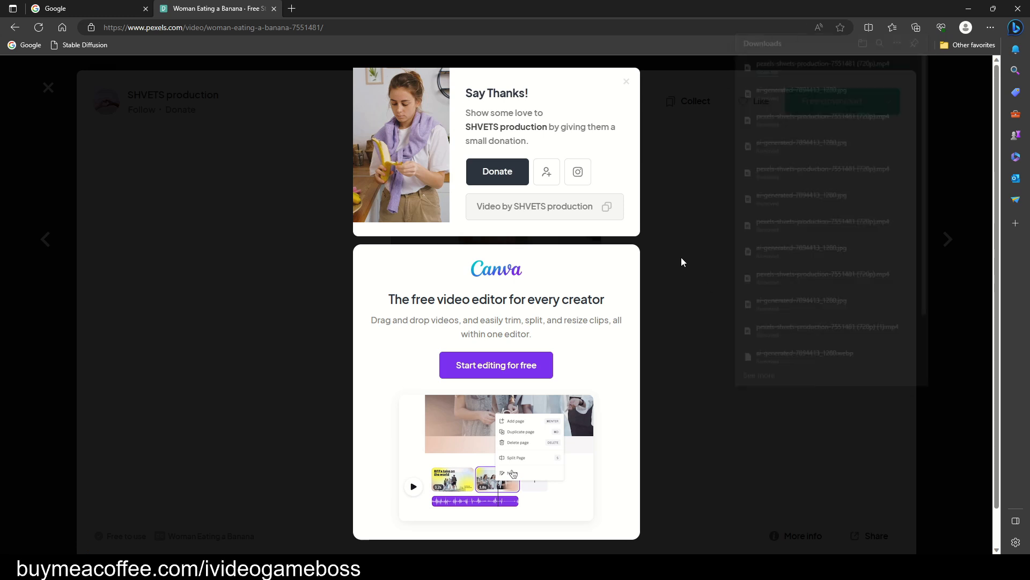
left_click(682, 259)
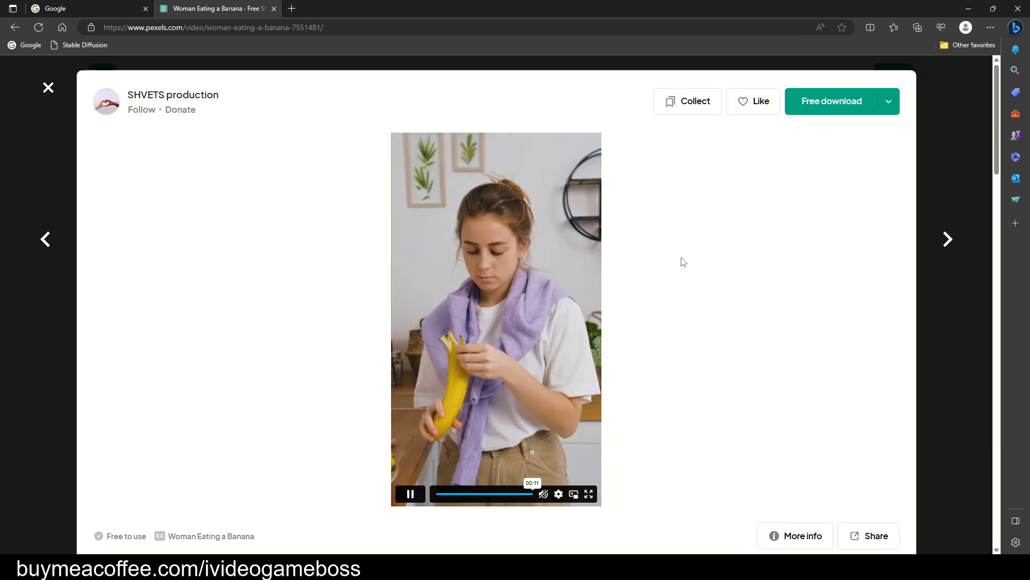
left_click(48, 87)
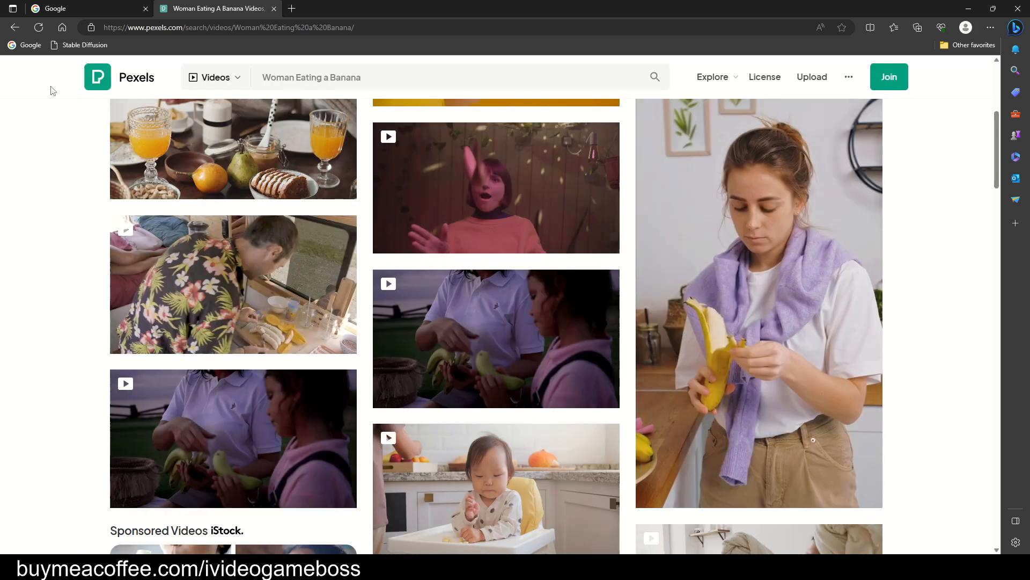
Search Google for "ai generated woman" and show the image results.
left_click(87, 11)
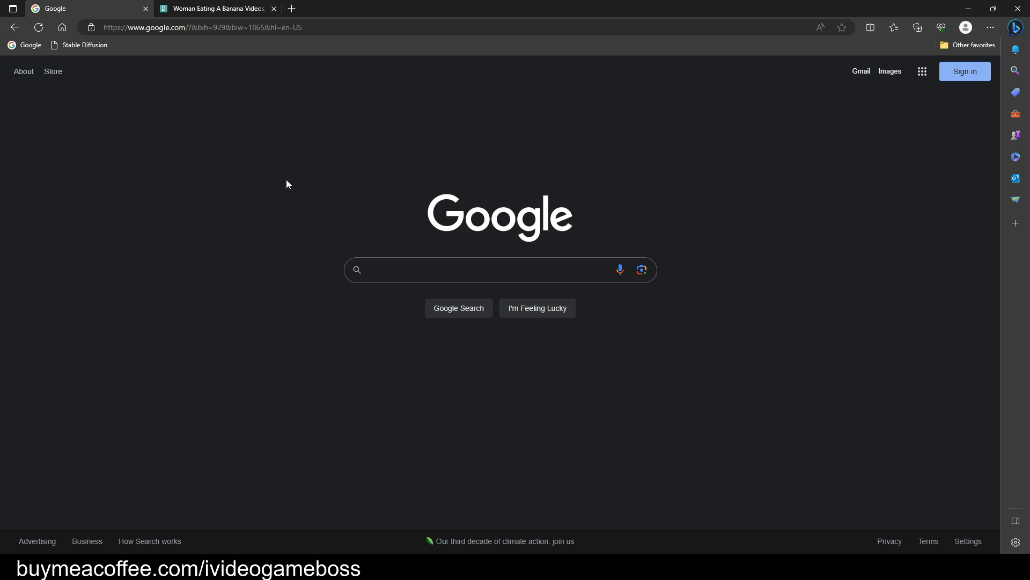
left_click(411, 268)
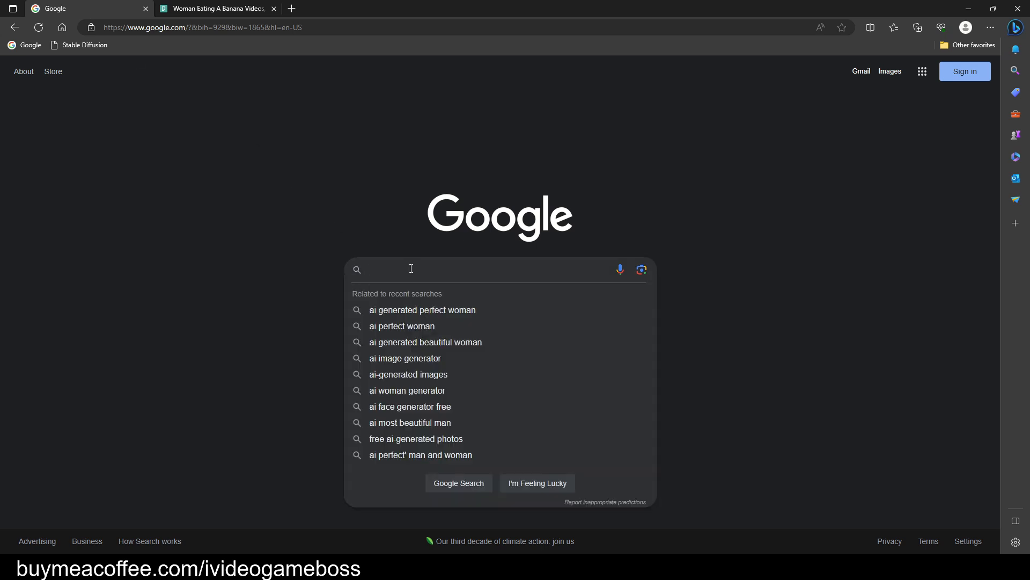
type("a")
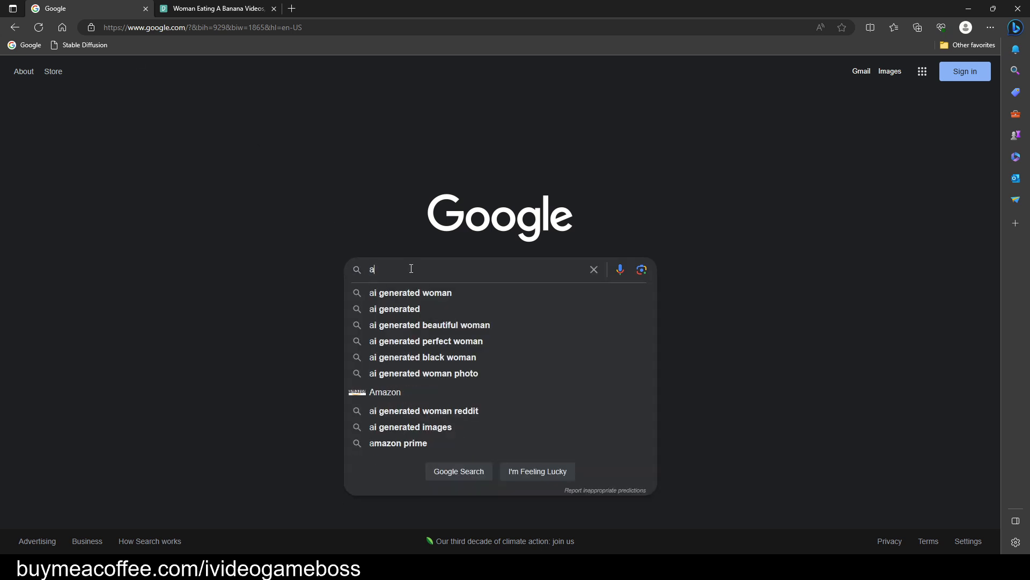
type("i generated woman")
key("Return")
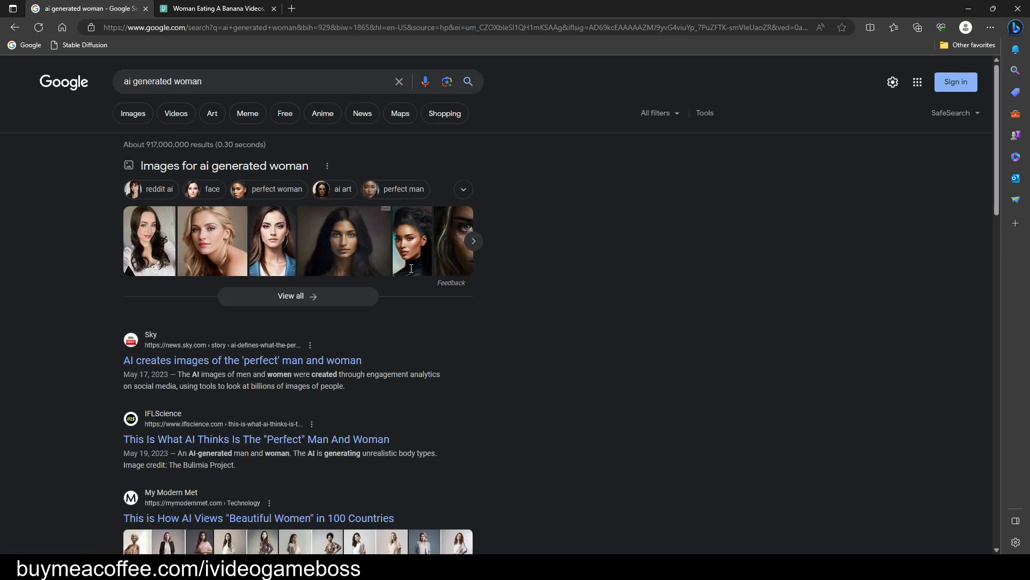
left_click(136, 115)
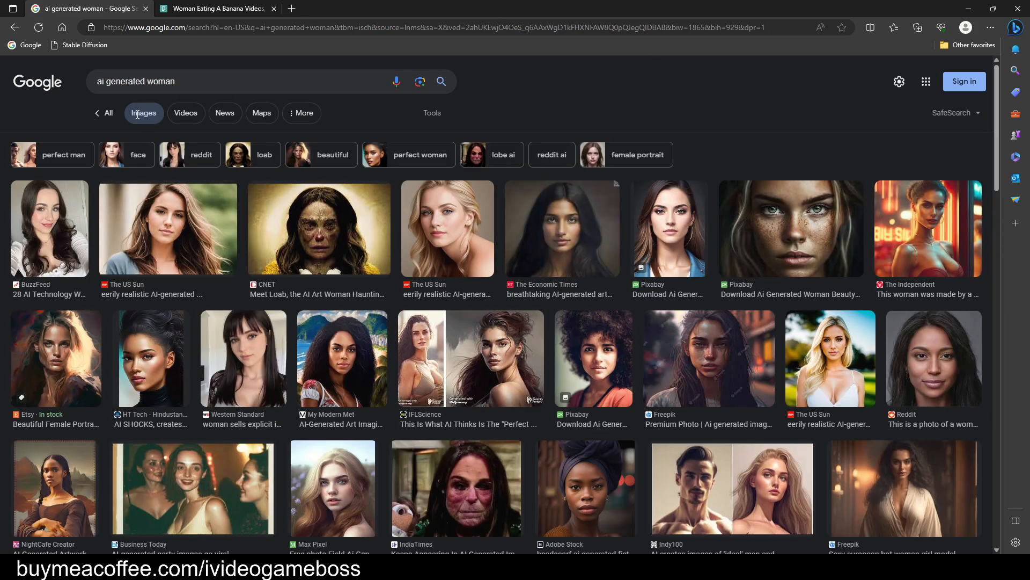
Open the Pixabay portrait of the woman in the blue jacket at full size in a separate browser tab.
left_click(674, 221)
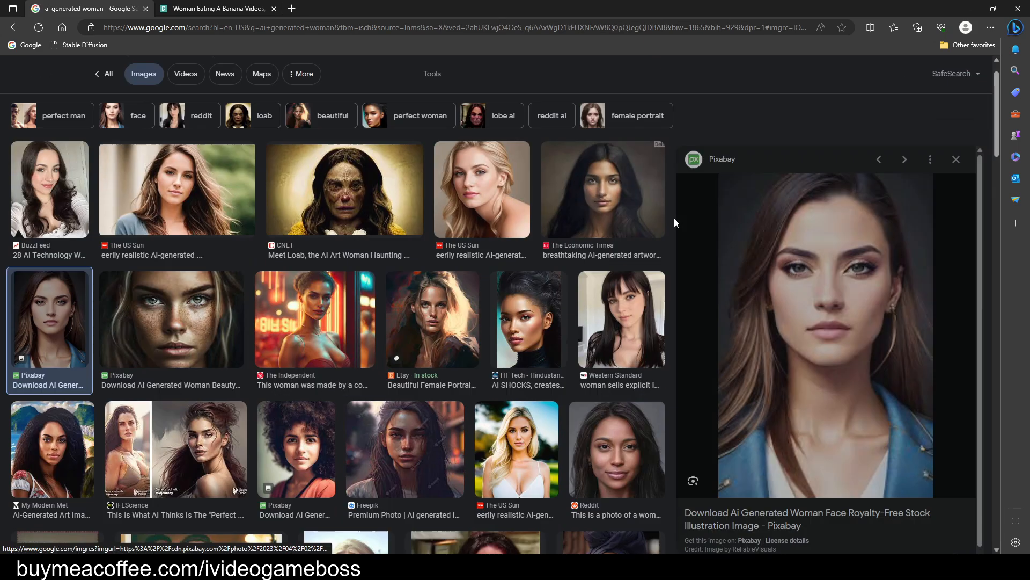
right_click(847, 279)
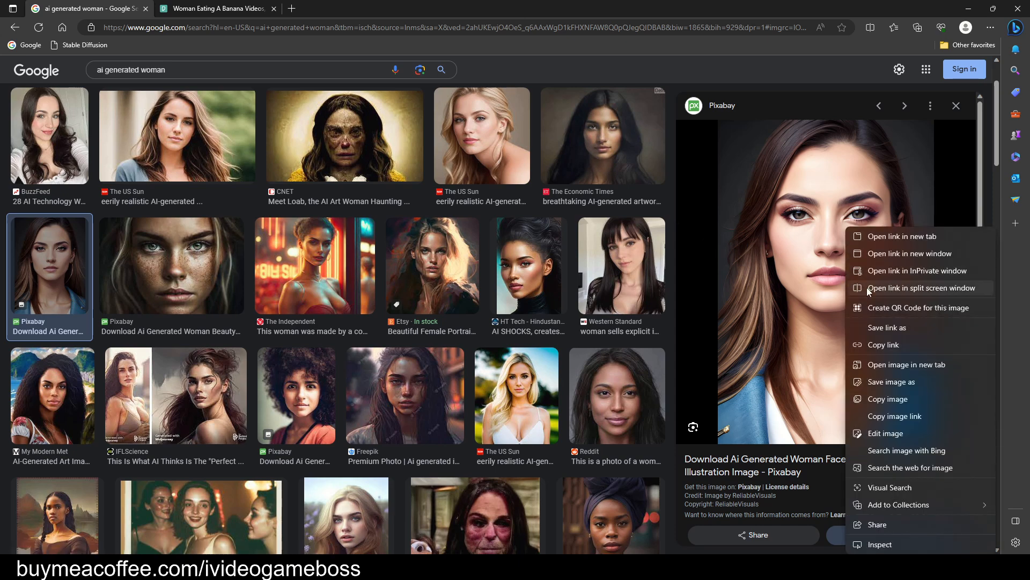
left_click(906, 365)
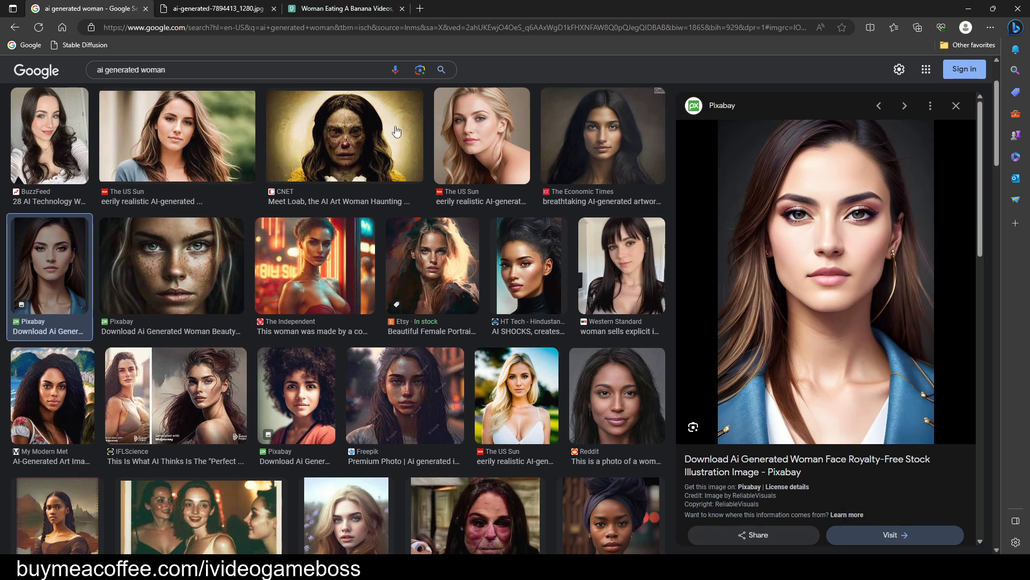
left_click(232, 14)
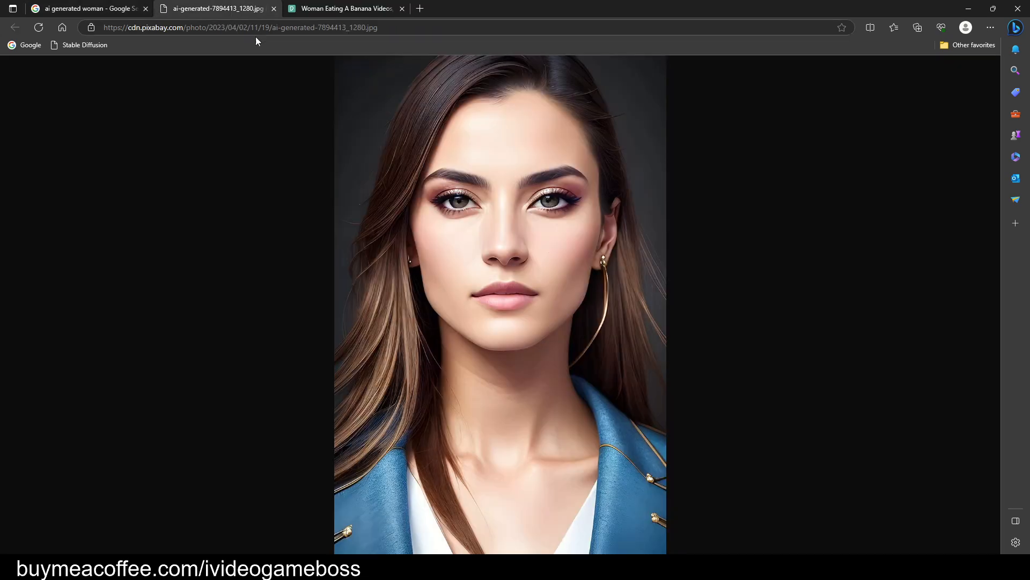
Save the portrait to Downloads as ai-generated-7894413_1280.jpg with the file type set to All files.
right_click(602, 261)
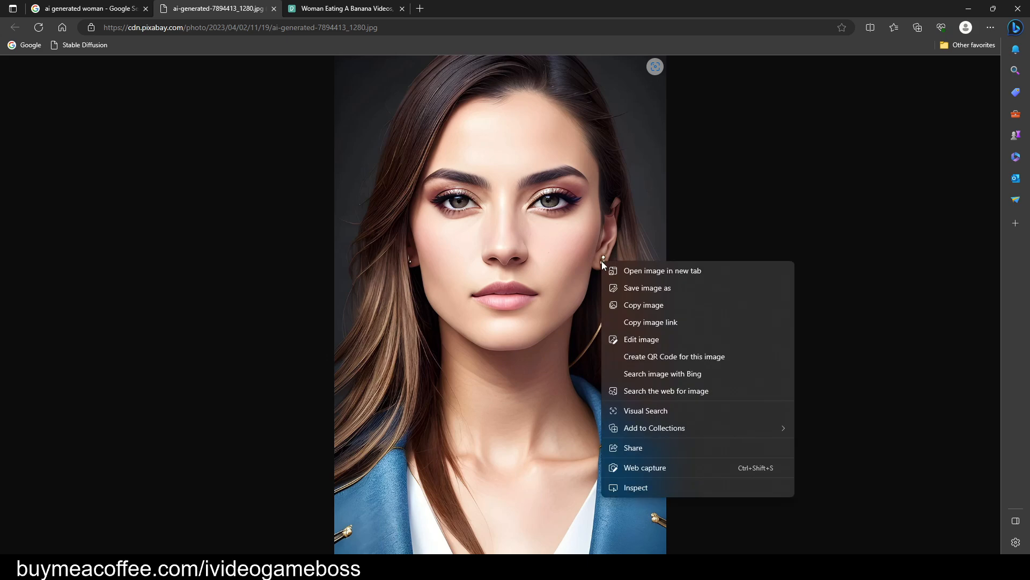
left_click(661, 290)
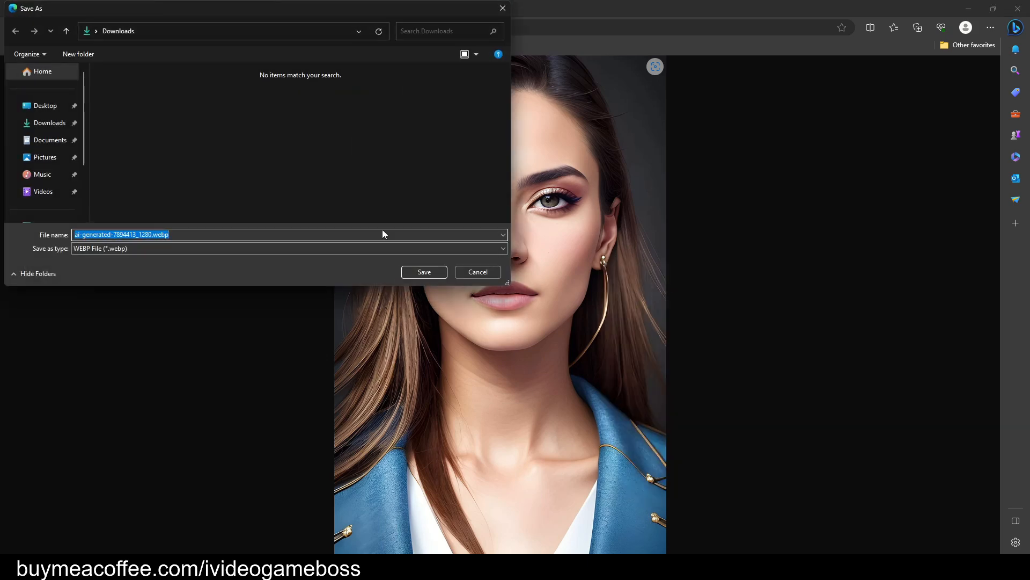
left_click(348, 248)
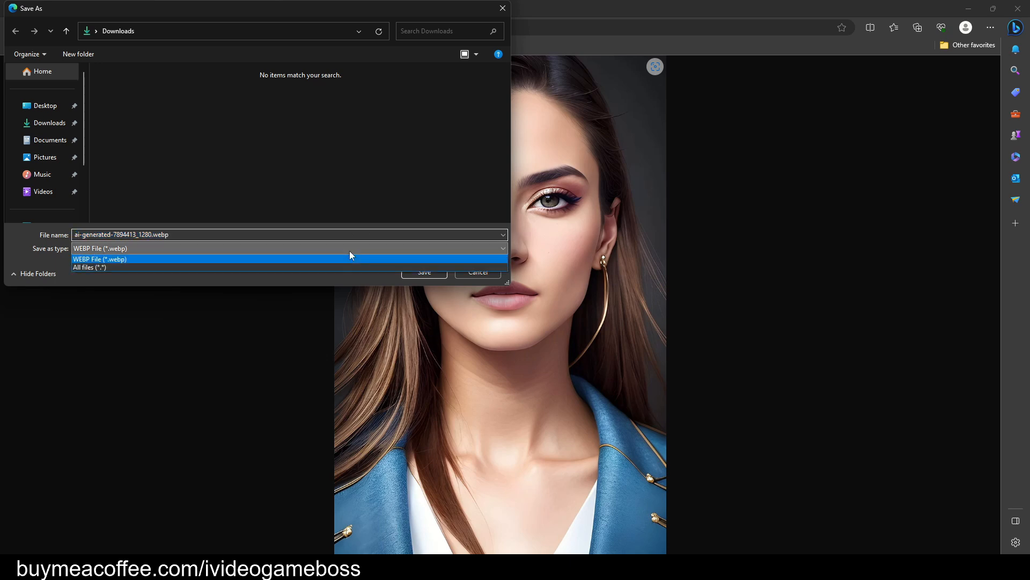
left_click(154, 272)
double_click(168, 235)
left_click_drag(154, 235, 172, 236)
type("jpg")
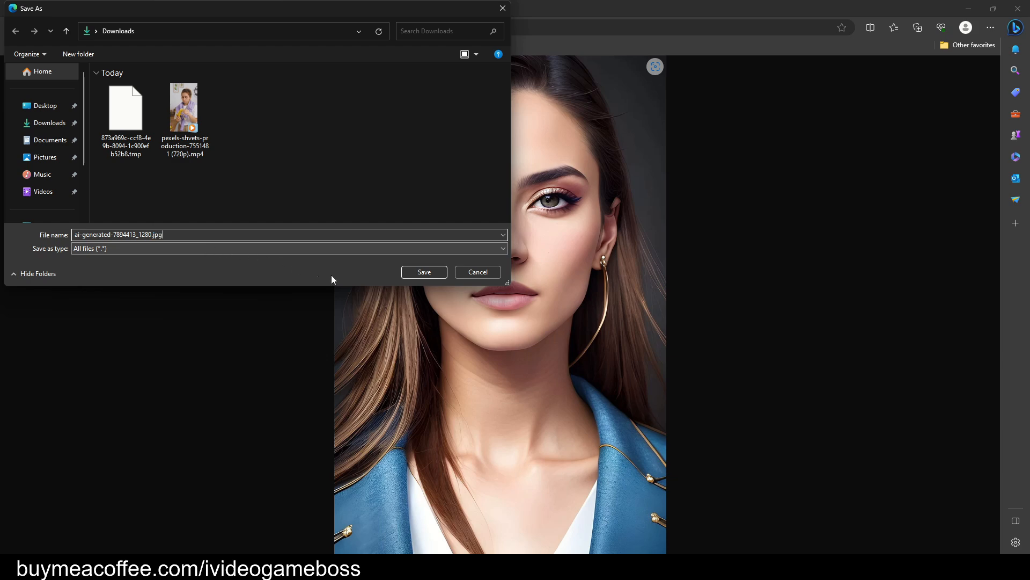
left_click(432, 273)
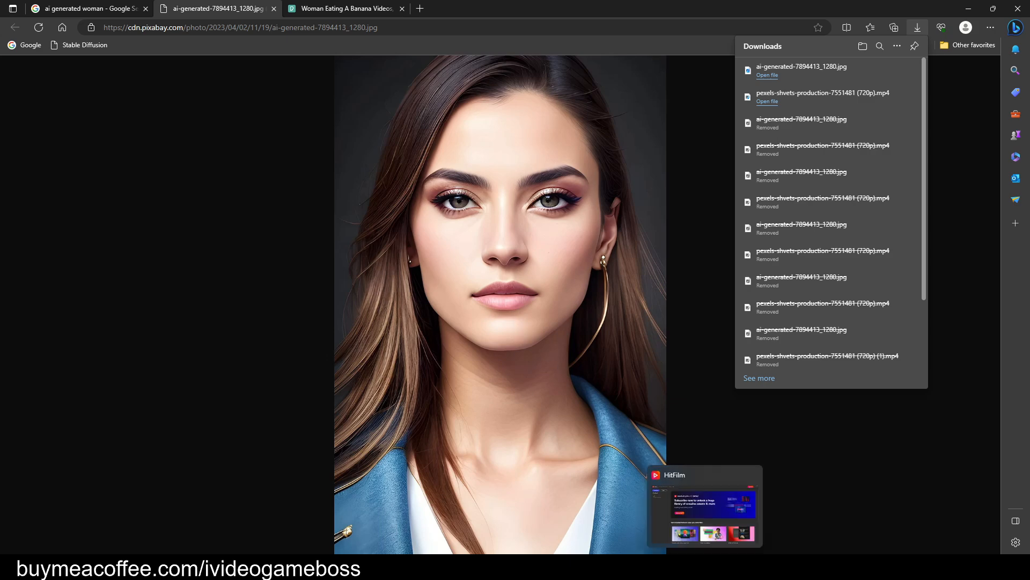
Switch to HitFilm and create a new project with the 1080p Full HD @ 25 fps template.
left_click(704, 568)
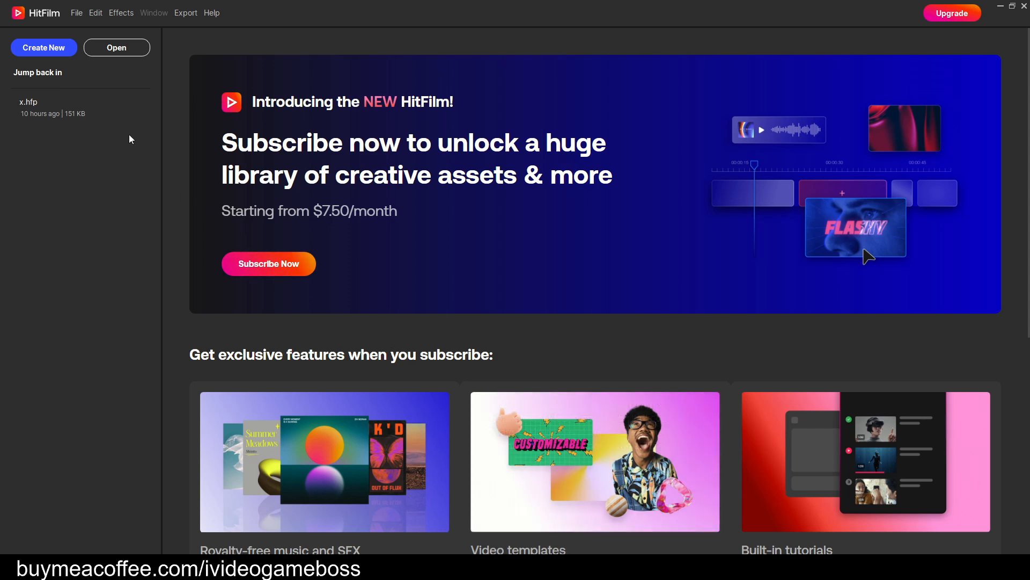
left_click(60, 50)
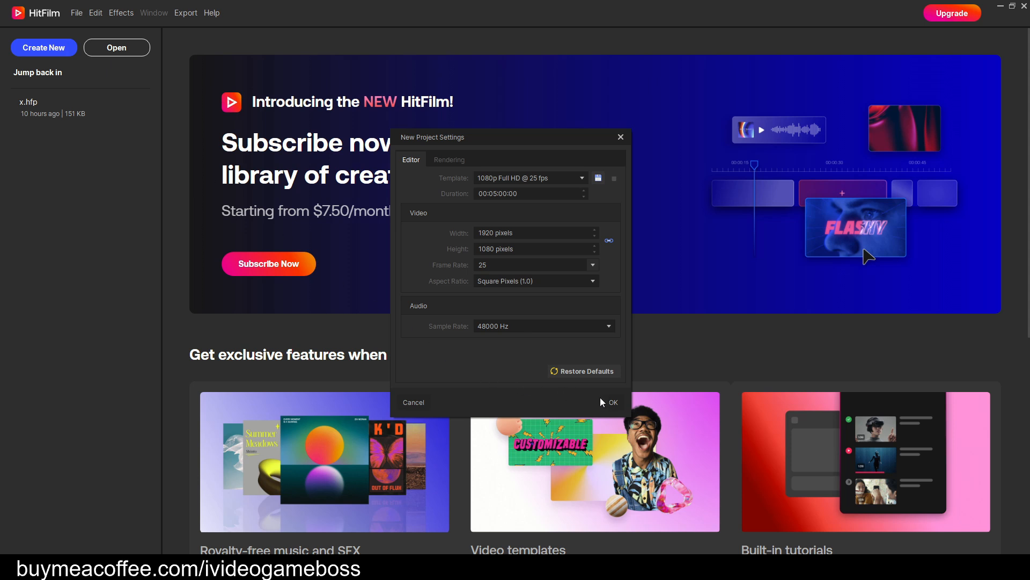
left_click(614, 403)
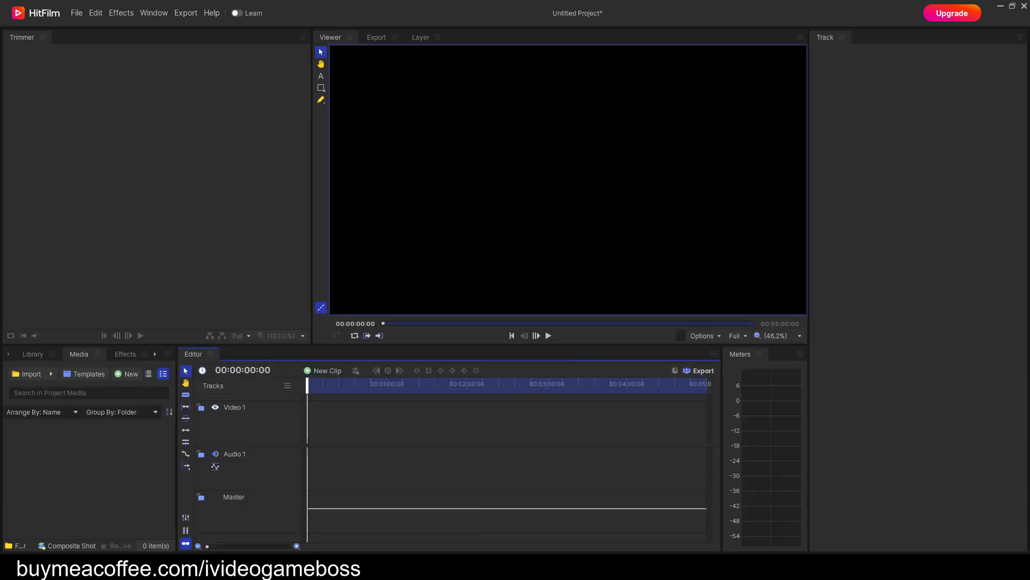
mouse_move(466, 569)
left_click(494, 523)
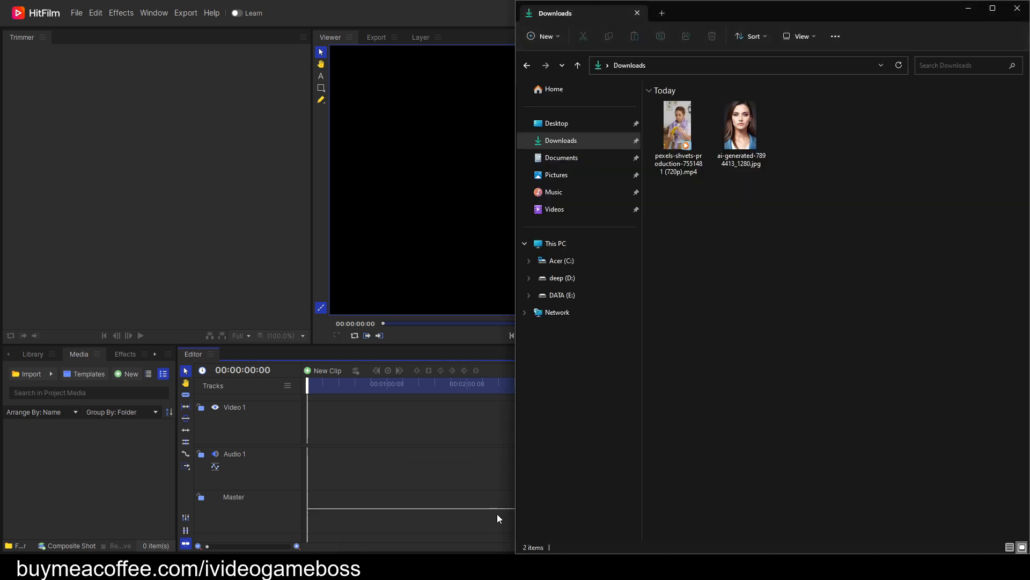
left_click_drag(680, 133, 116, 507)
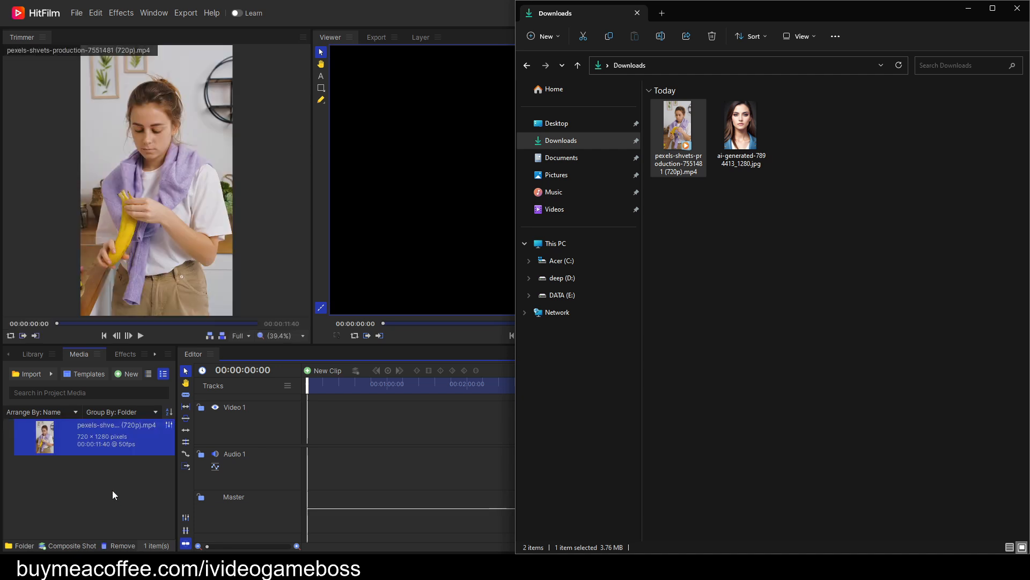
left_click(112, 485)
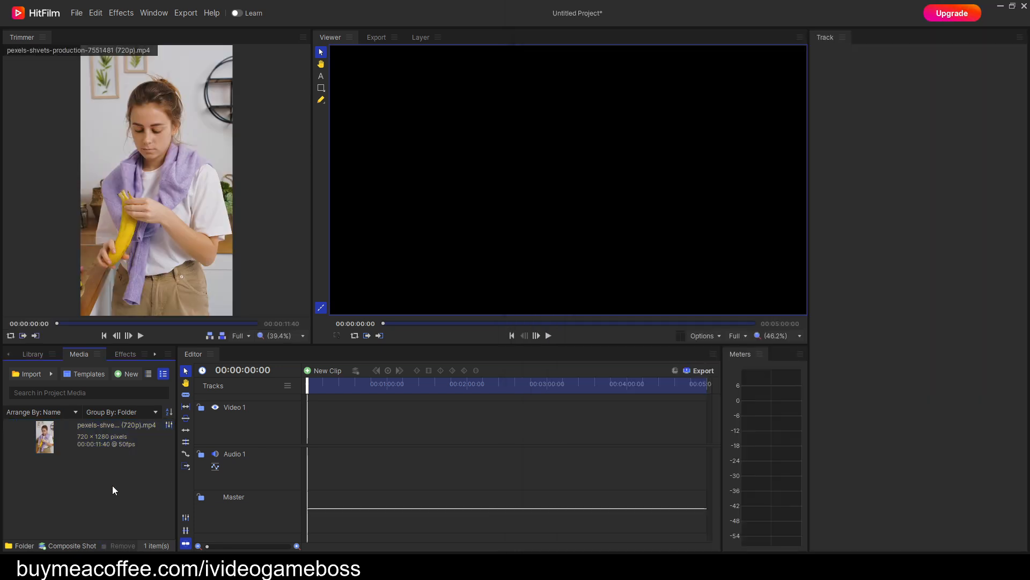
Place the imported clip at the start of the Video 1 track and match the editor sequence settings to the clip.
left_click(98, 436)
left_click_drag(99, 436, 310, 419)
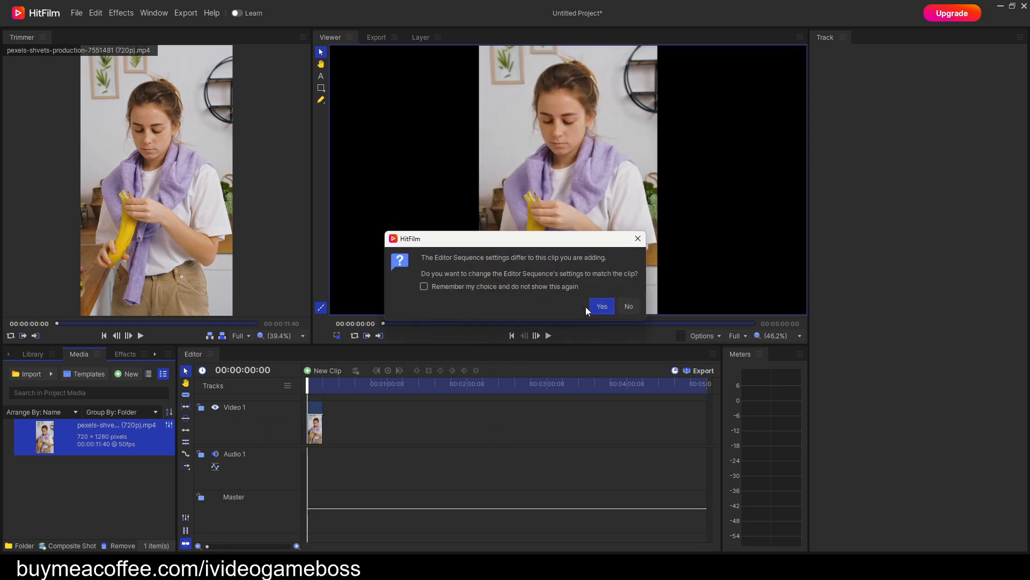
left_click(605, 308)
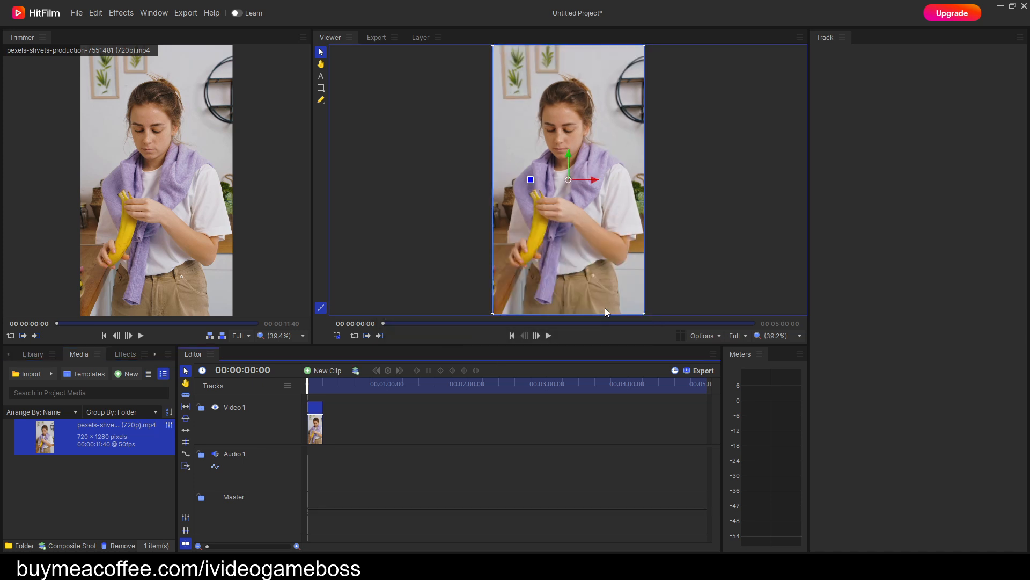
left_click(297, 546)
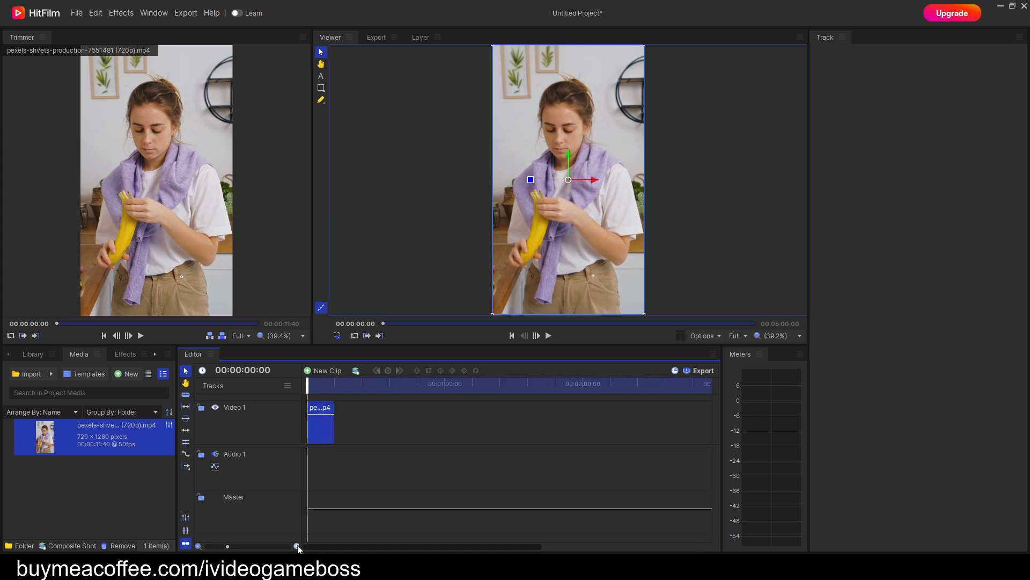
left_click(297, 547)
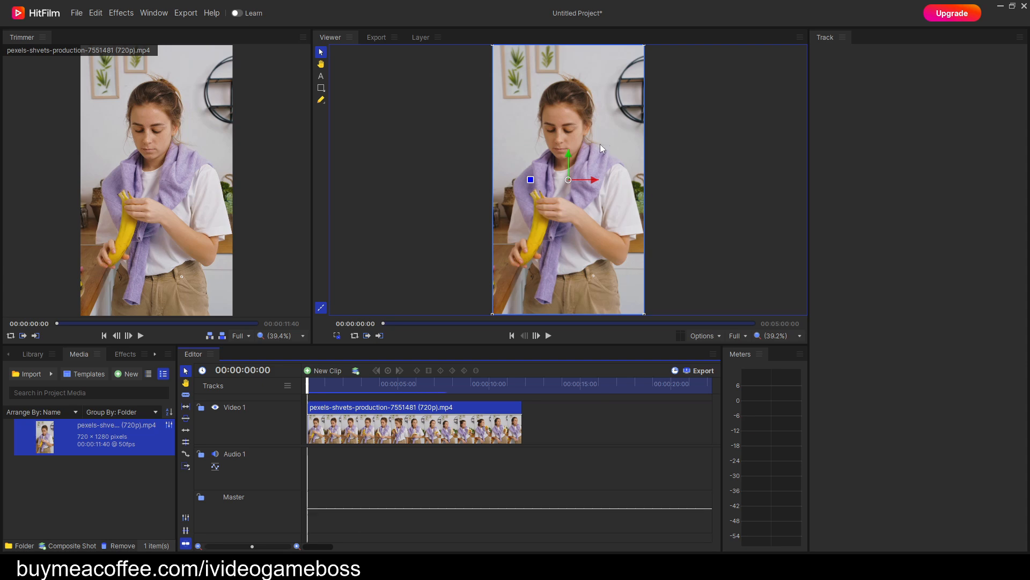
scroll(580, 195, "up", 1)
scroll(580, 194, "up", 5)
scroll(577, 190, "down", 5)
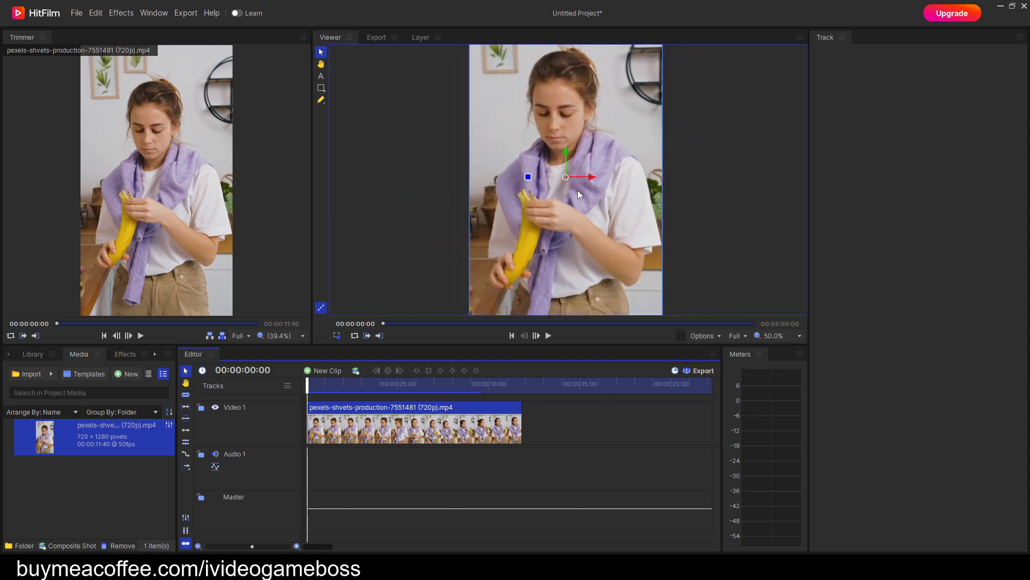
Convert the Video 1 clip into a composite shot named Shot, taking properties from the selected clip and leaving masks, effects and transform here.
scroll(578, 191, "up", 5)
key("h")
left_click_drag(577, 191, 585, 243)
key("v")
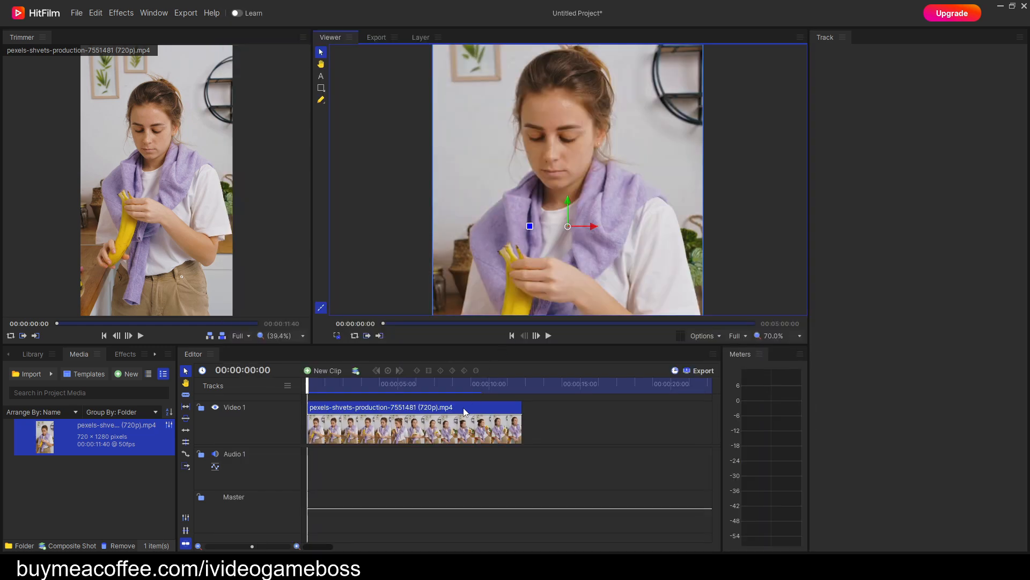
right_click(465, 412)
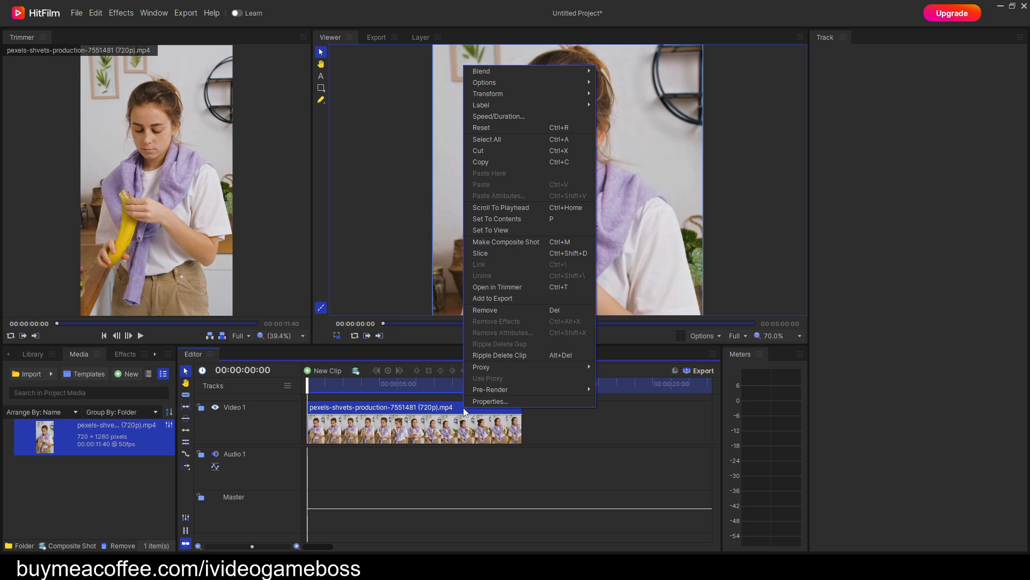
left_click(537, 242)
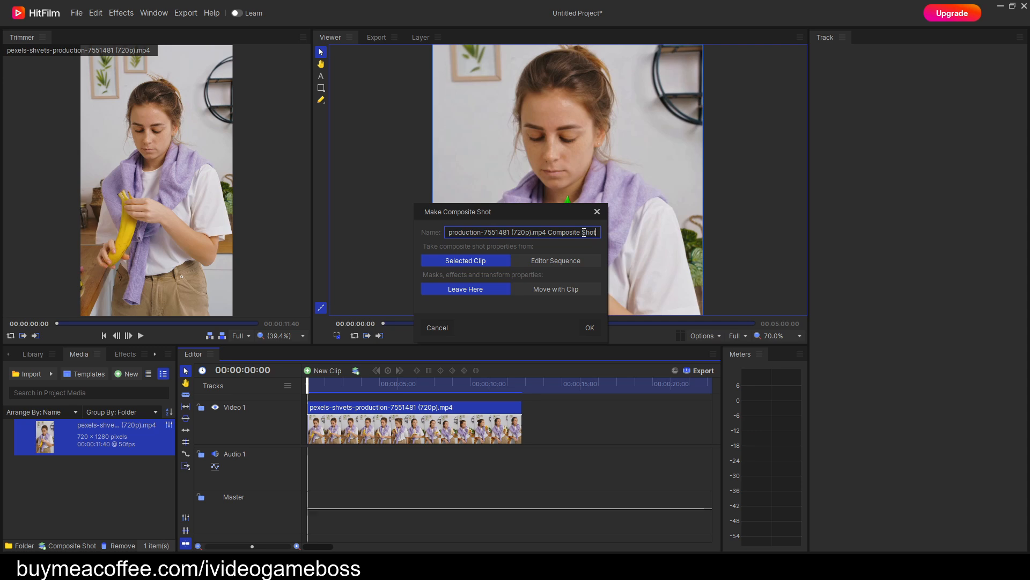
left_click_drag(584, 233, 437, 231)
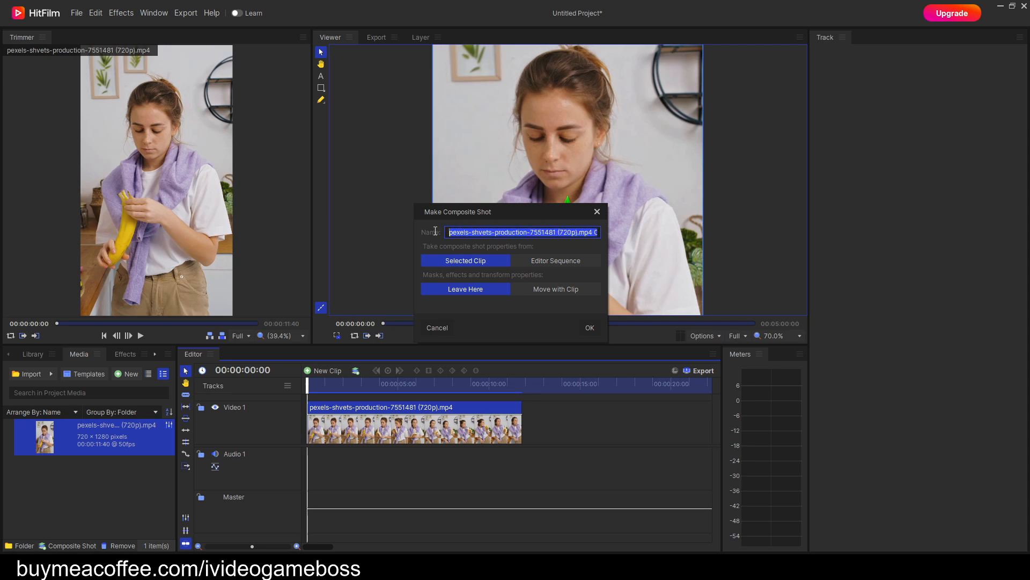
key("BackSpace")
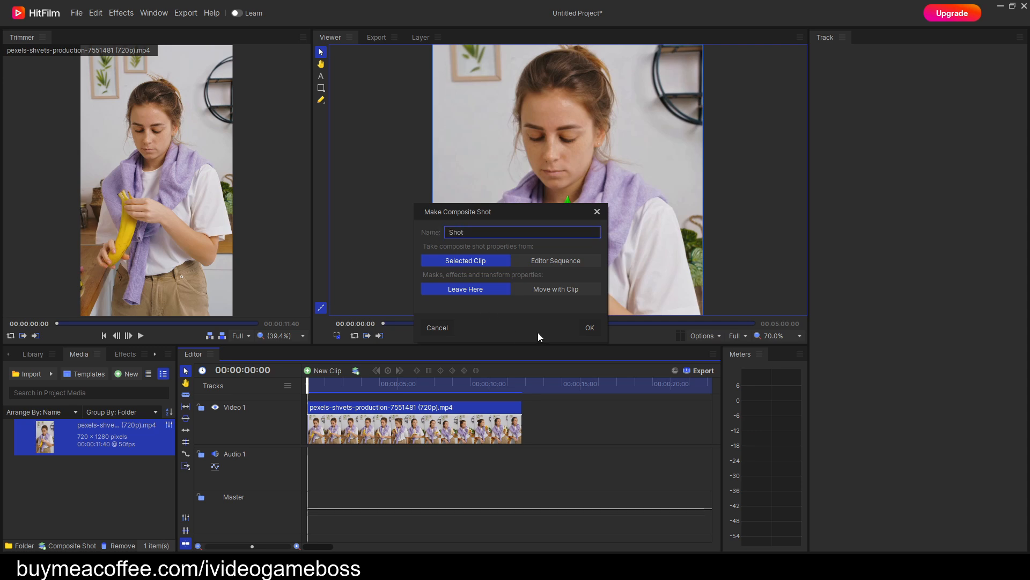
left_click(591, 328)
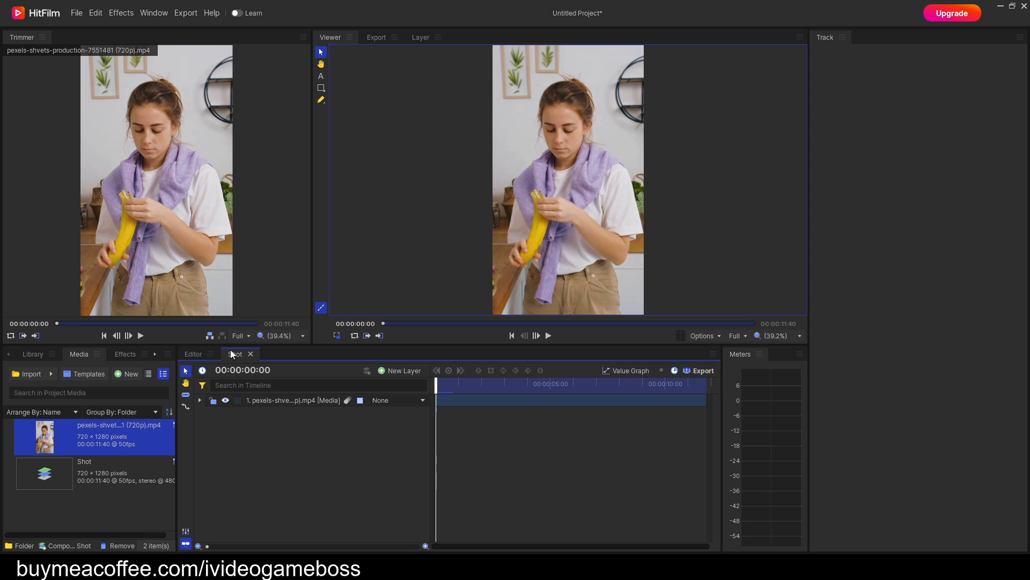
Compare the Editor and Shot timelines, and examine the video layer in both the Layer and Viewer views.
left_click(194, 353)
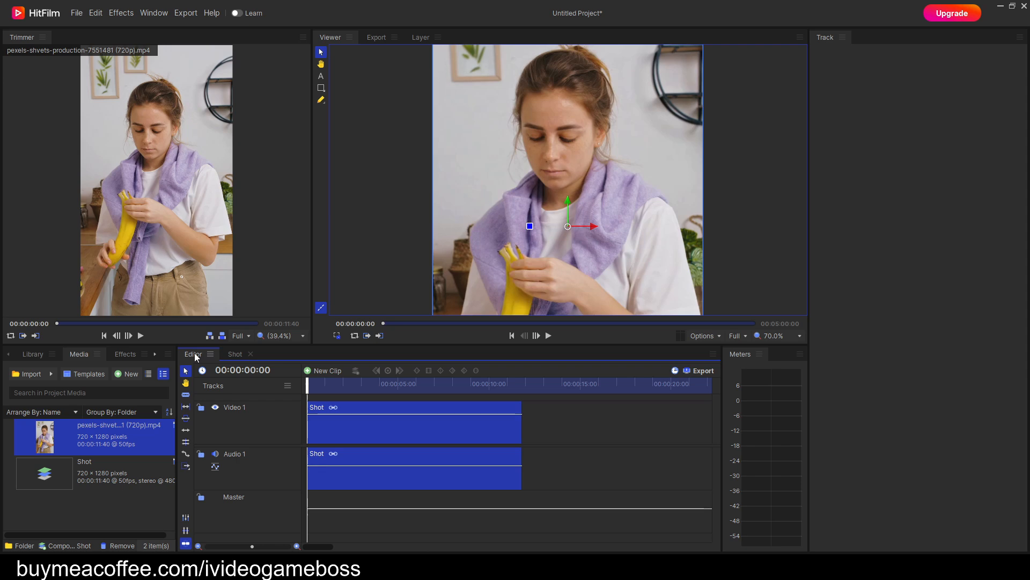
left_click(237, 355)
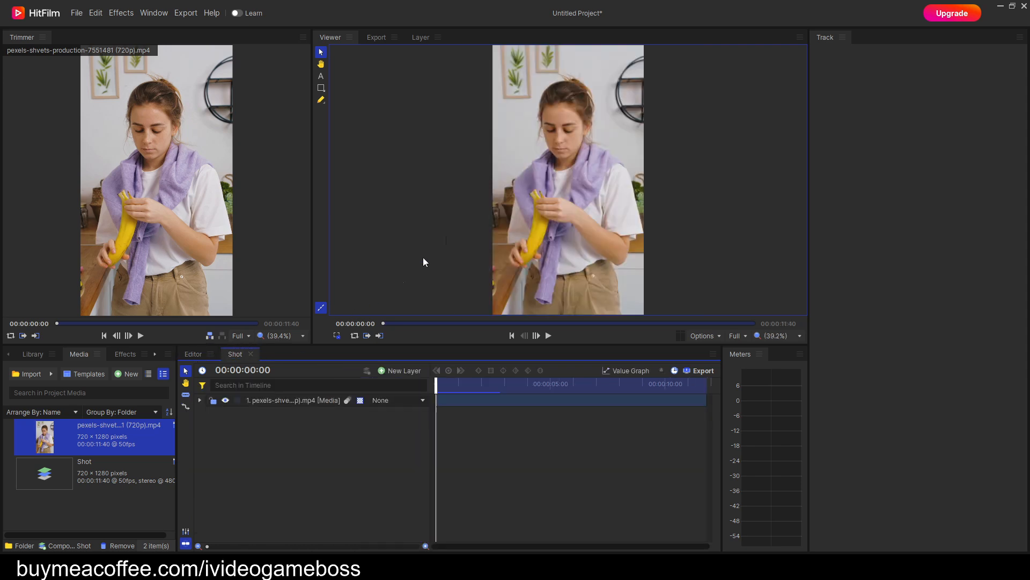
left_click(334, 39)
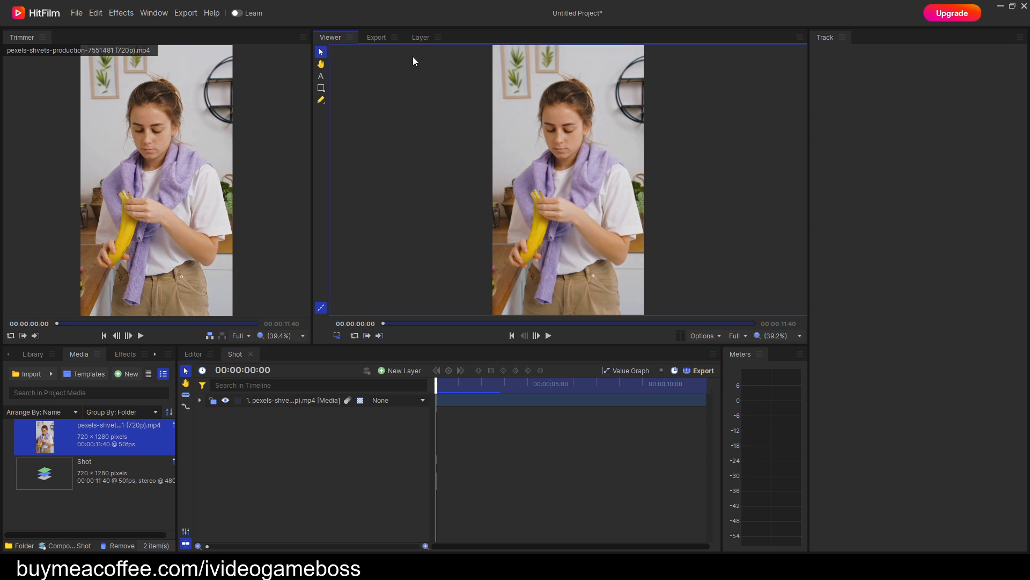
left_click(422, 38)
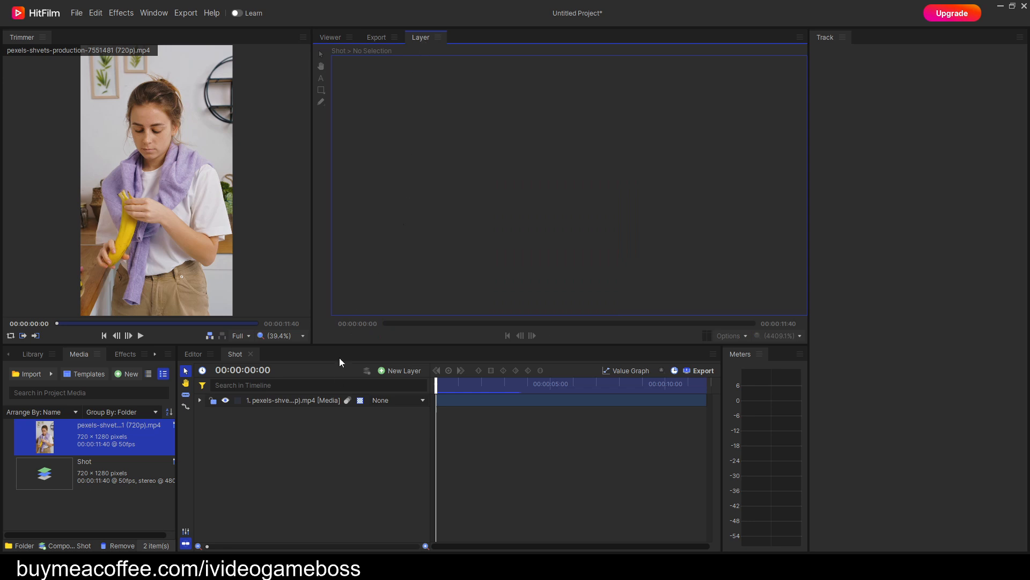
left_click(311, 401)
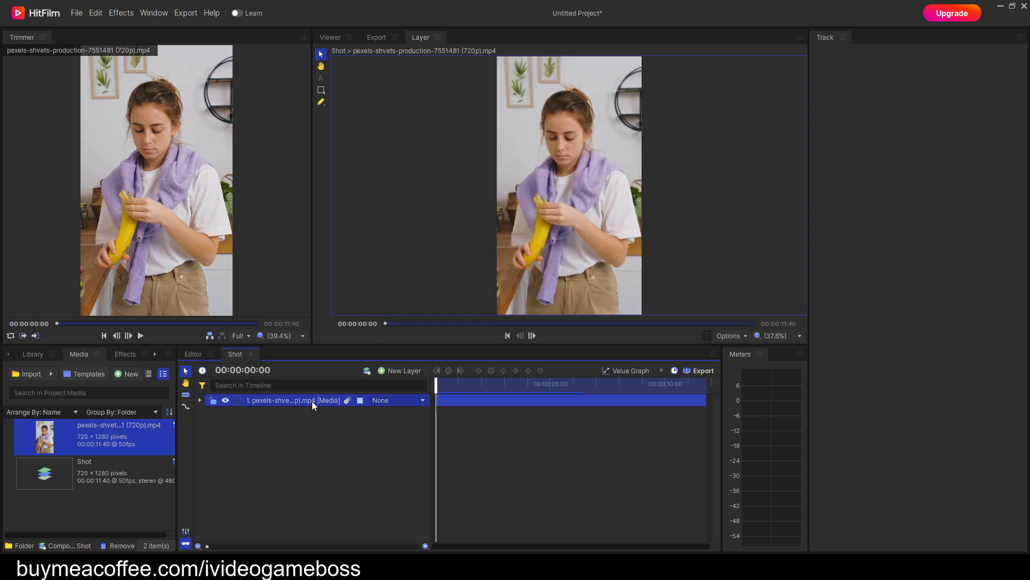
left_click(419, 37)
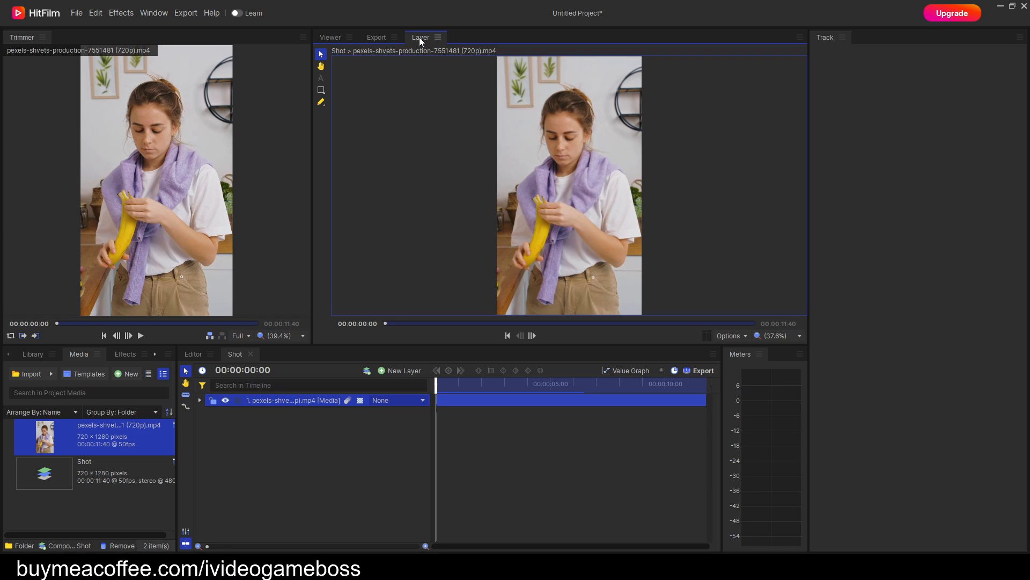
left_click(335, 37)
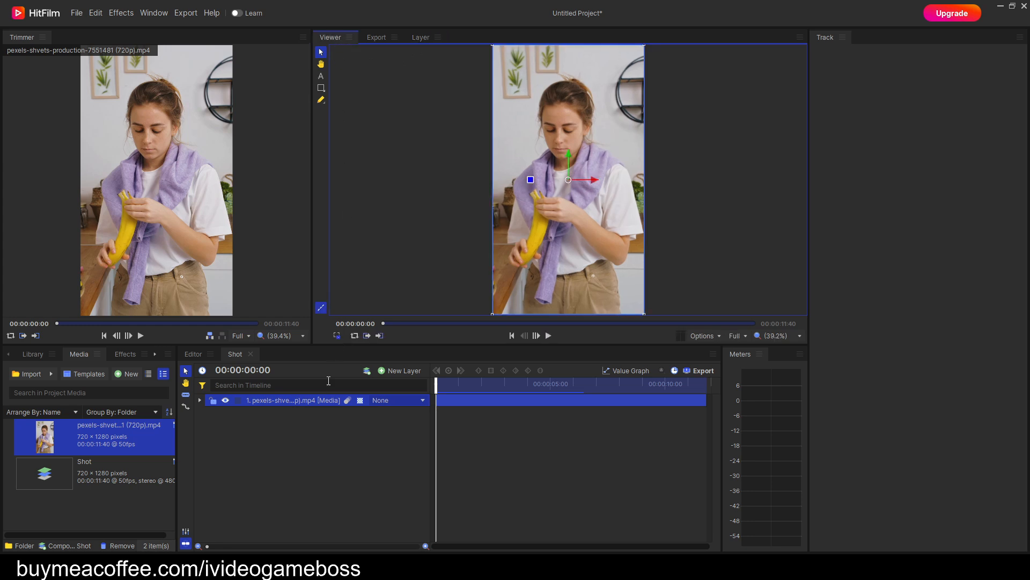
Duplicate the video layer in the Shot timeline and rename the upper copy as dup.
right_click(314, 400)
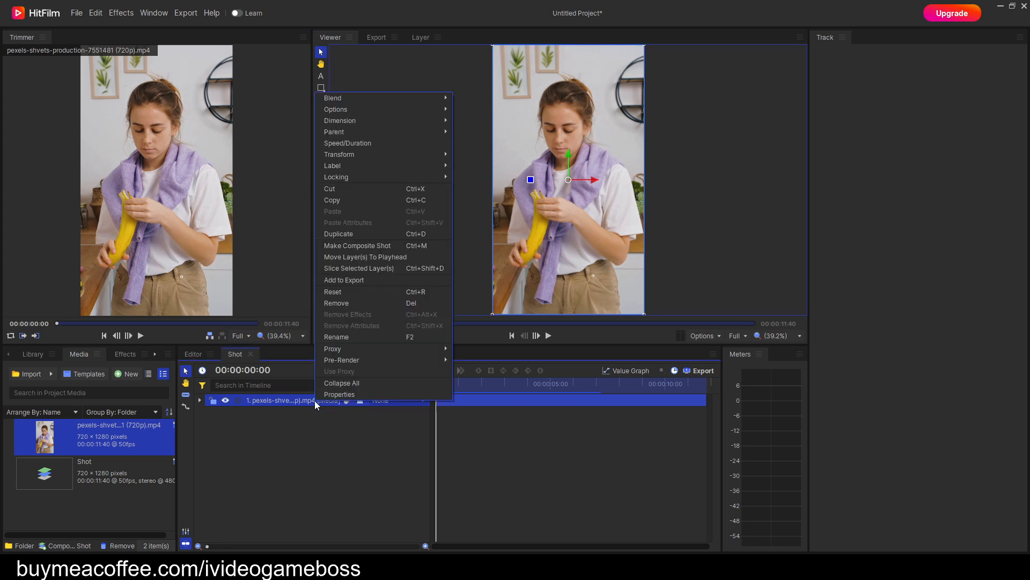
left_click(353, 237)
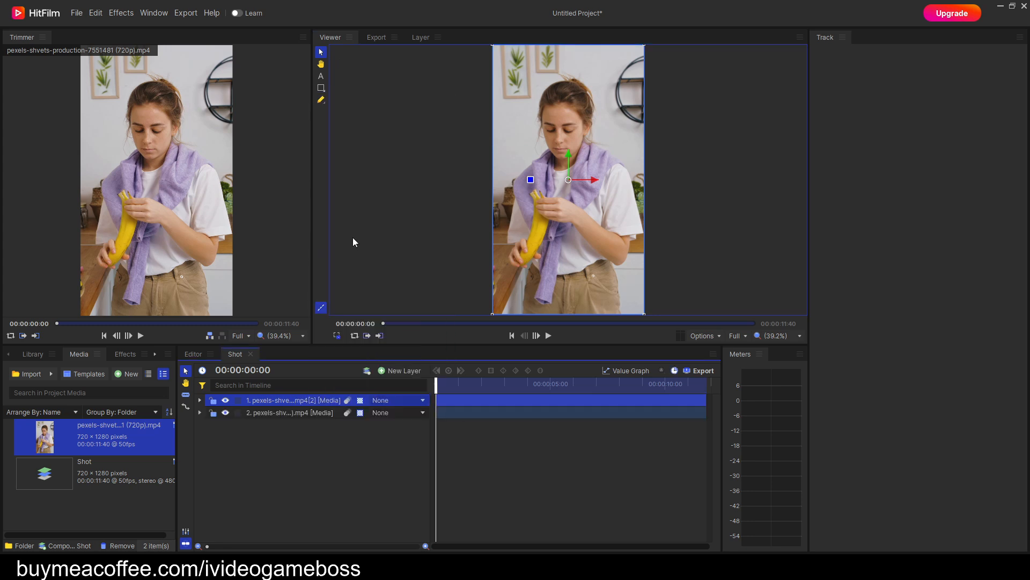
right_click(310, 401)
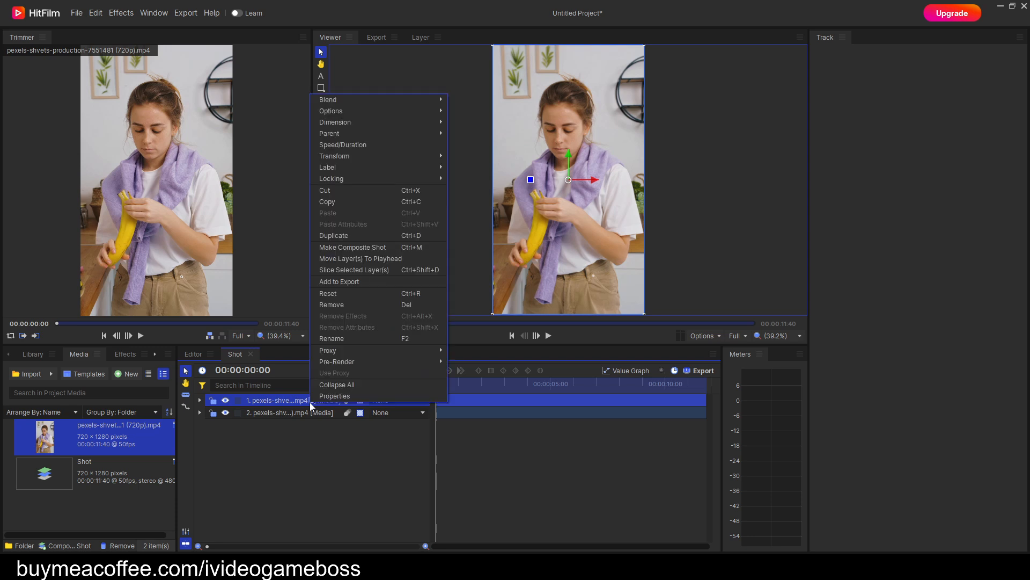
left_click(353, 340)
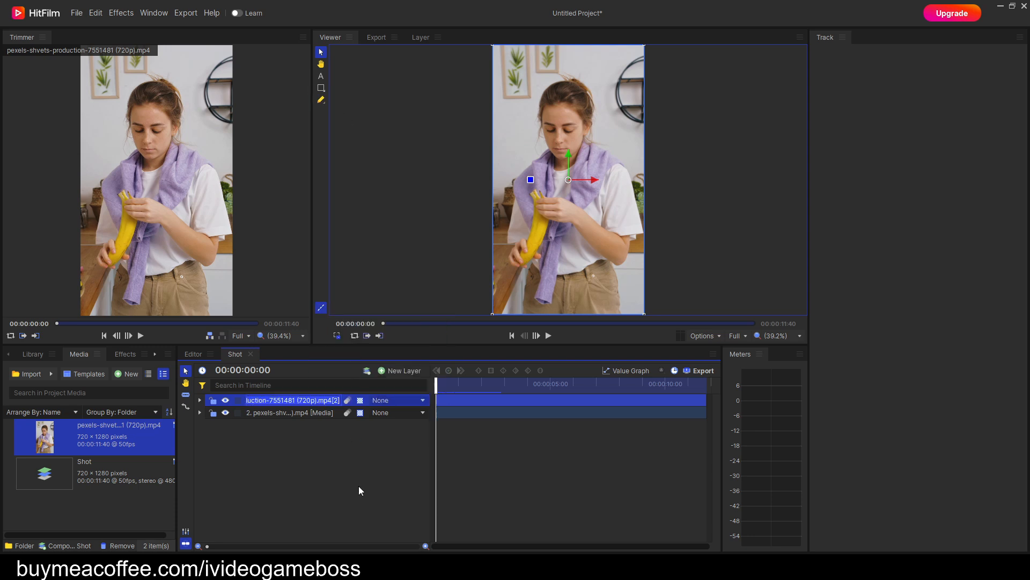
type("dup")
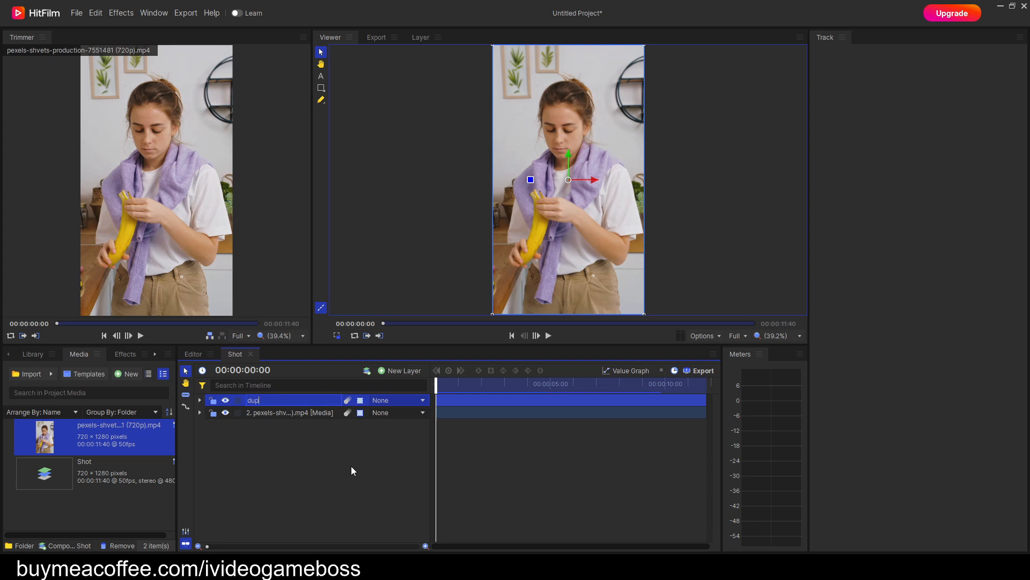
key("Return")
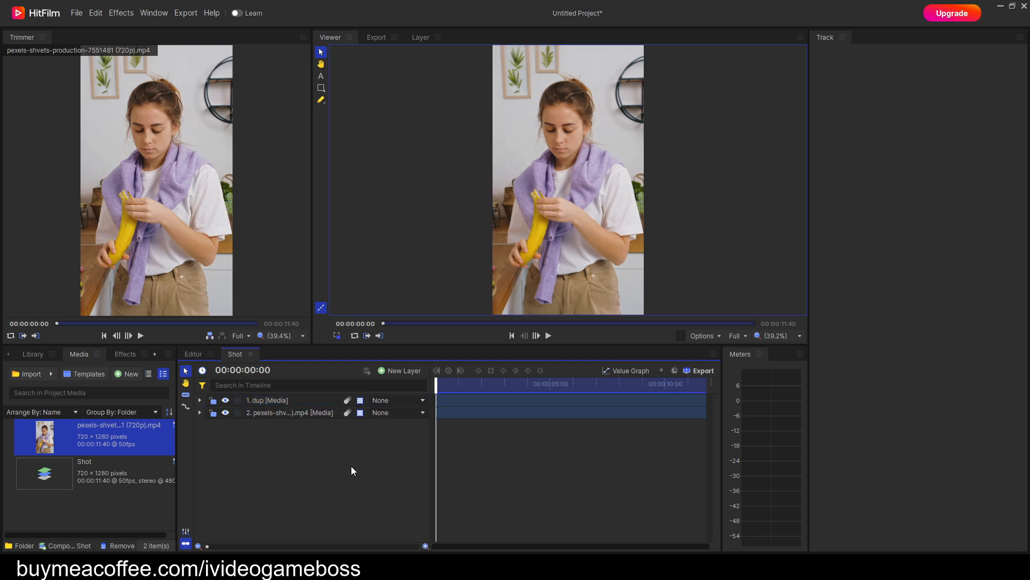
Rename the original video layer beneath dup as org.
right_click(316, 413)
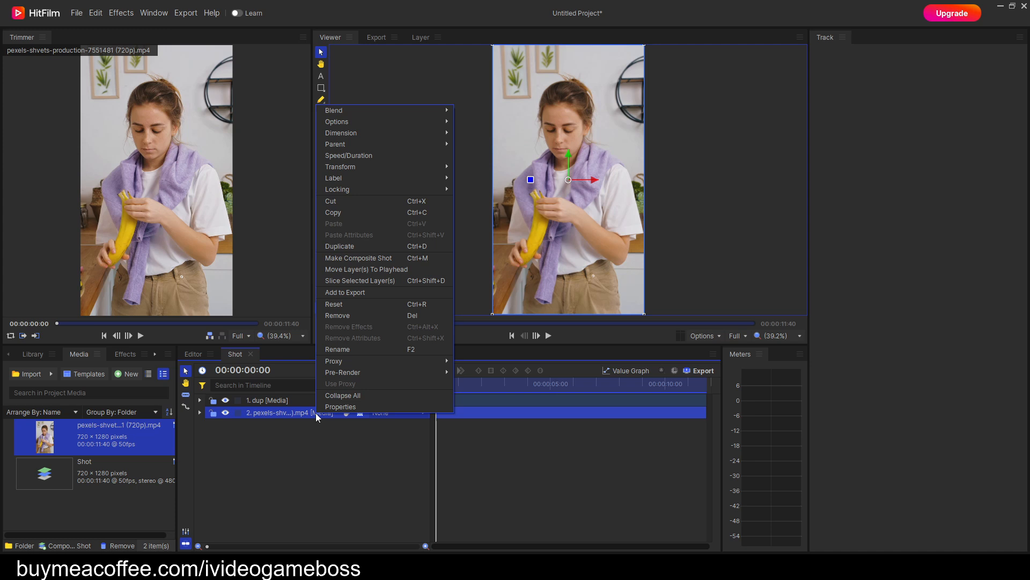
left_click(350, 350)
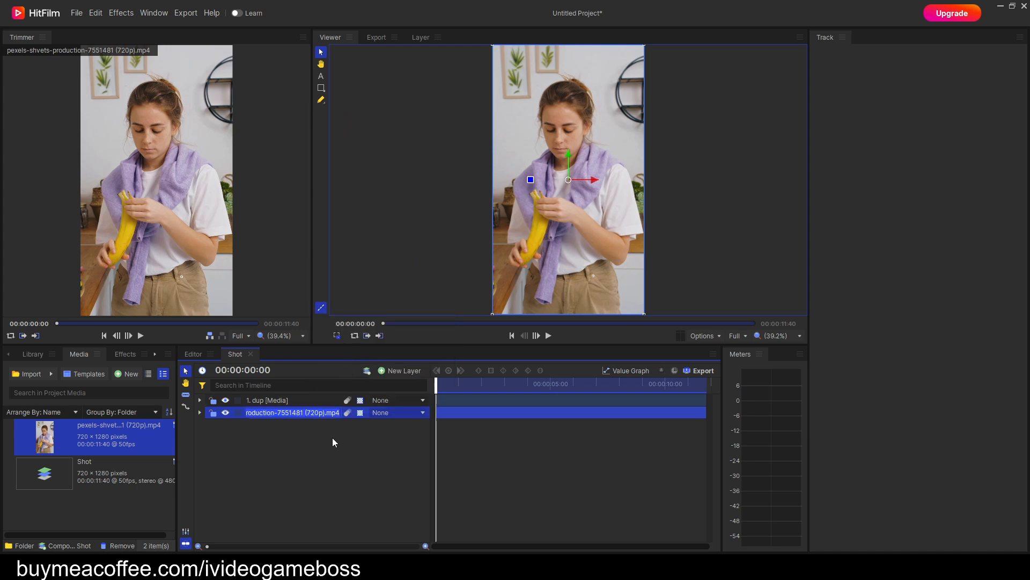
type("or")
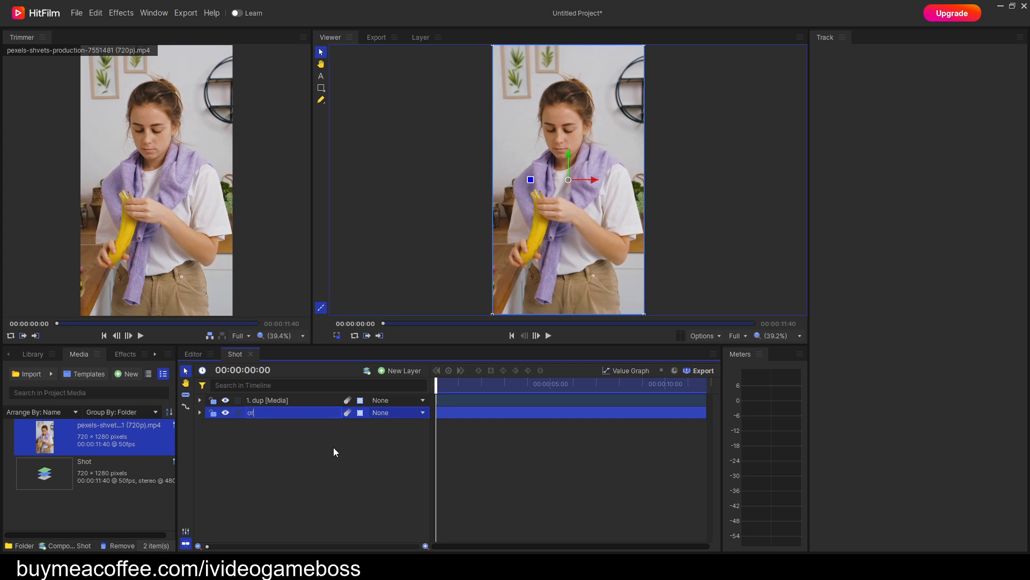
type("g")
key("Return")
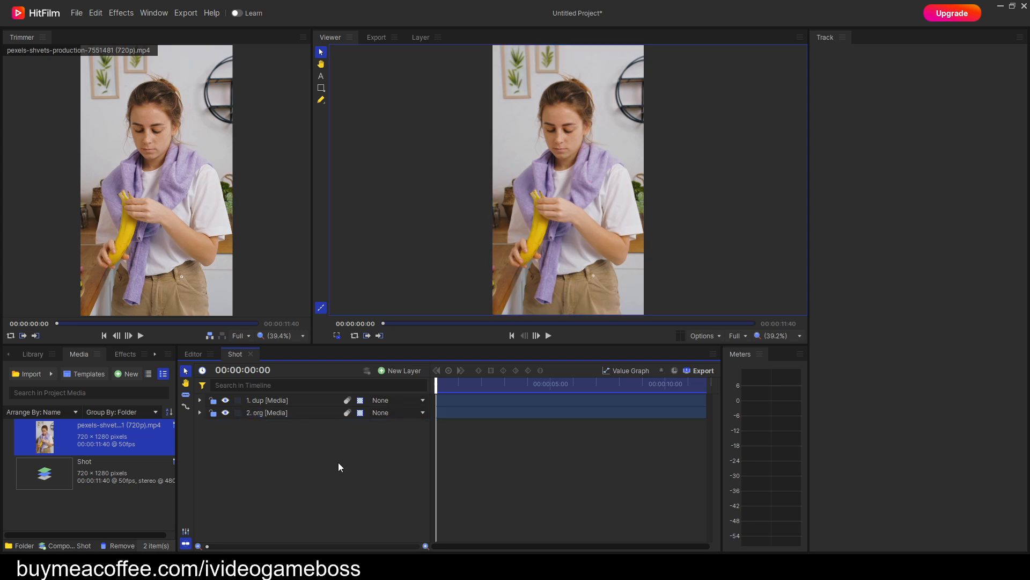
Hide the org layer and add a tracker to the dup layer, expanding its Tracking Point 1 properties.
left_click(225, 413)
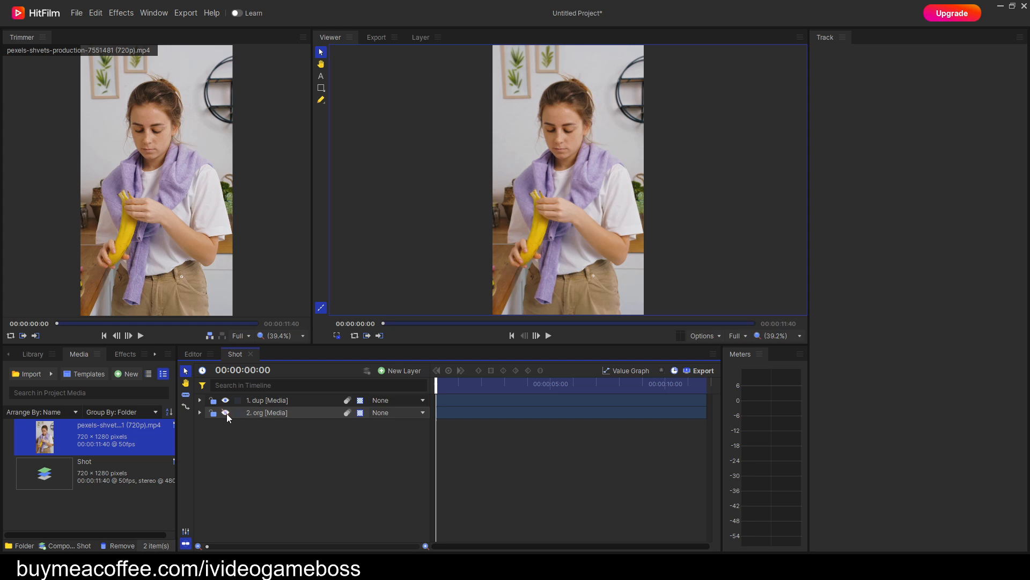
left_click(200, 401)
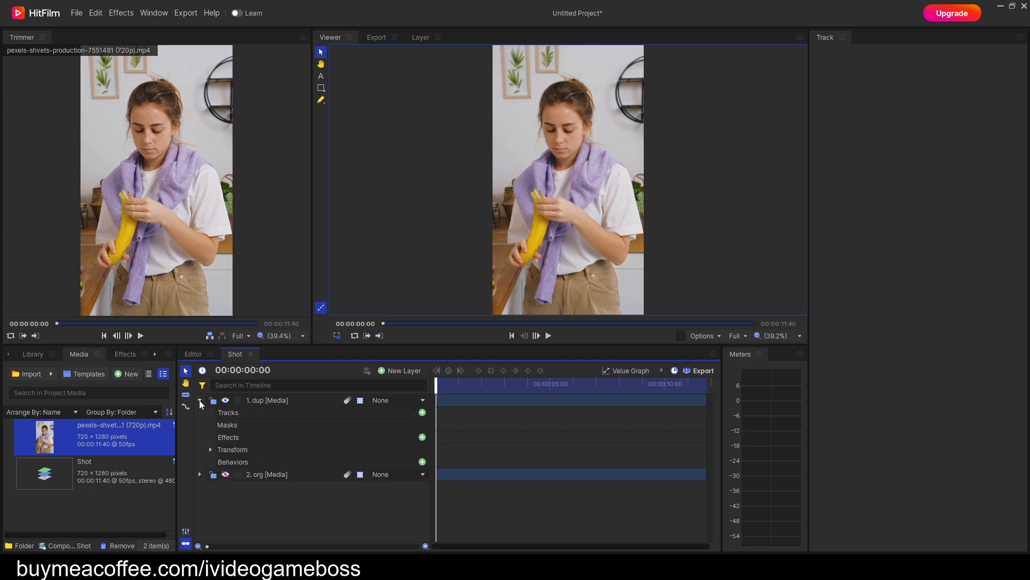
left_click(422, 413)
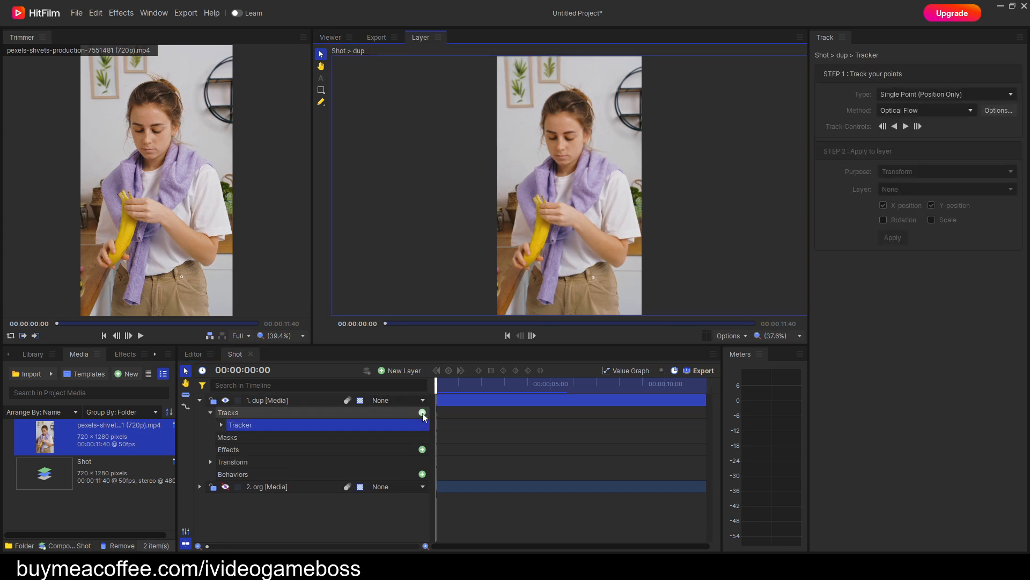
left_click(221, 425)
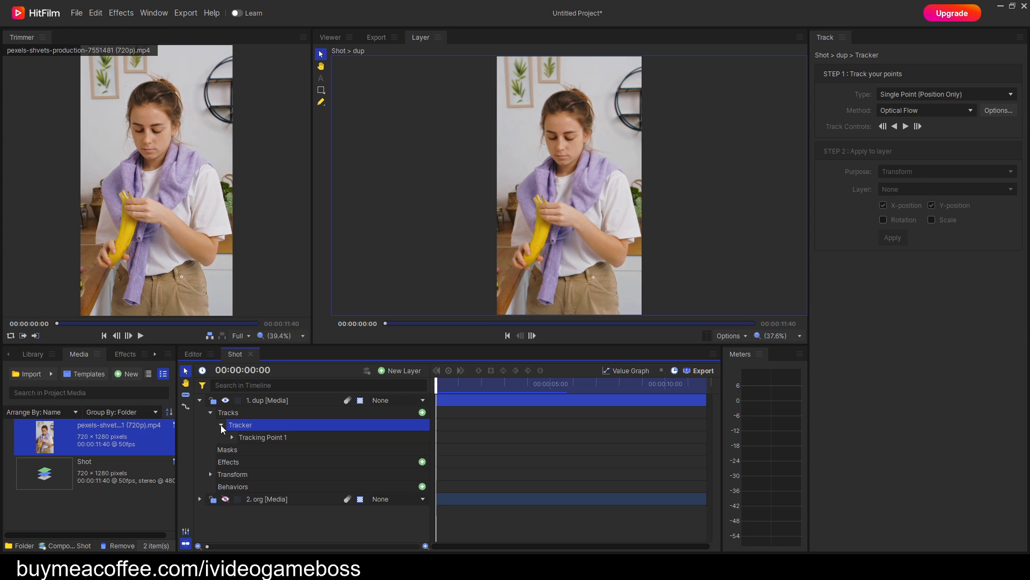
left_click(232, 437)
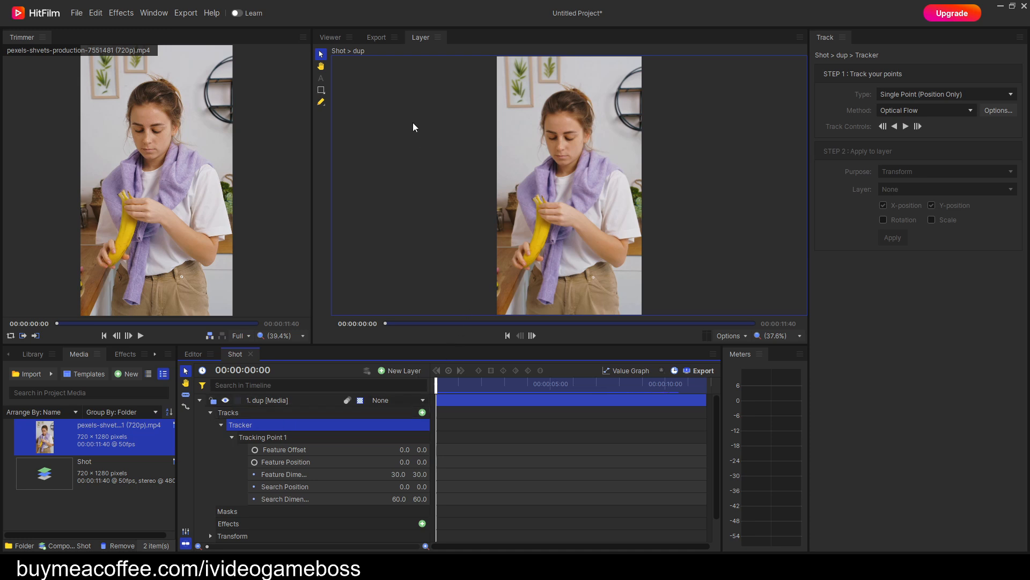
Place Tracking Point 1 on the woman's nose, with feature dimensions of about 38.2 × 35.1 and search dimensions of about 60 × 58.
left_click(322, 92)
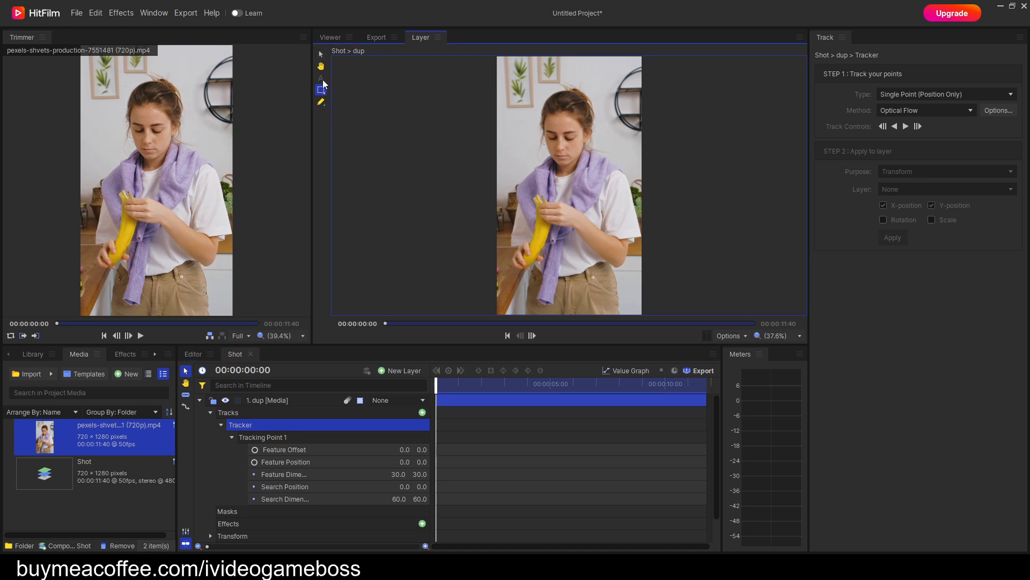
left_click(322, 55)
scroll(614, 169, "up", 5)
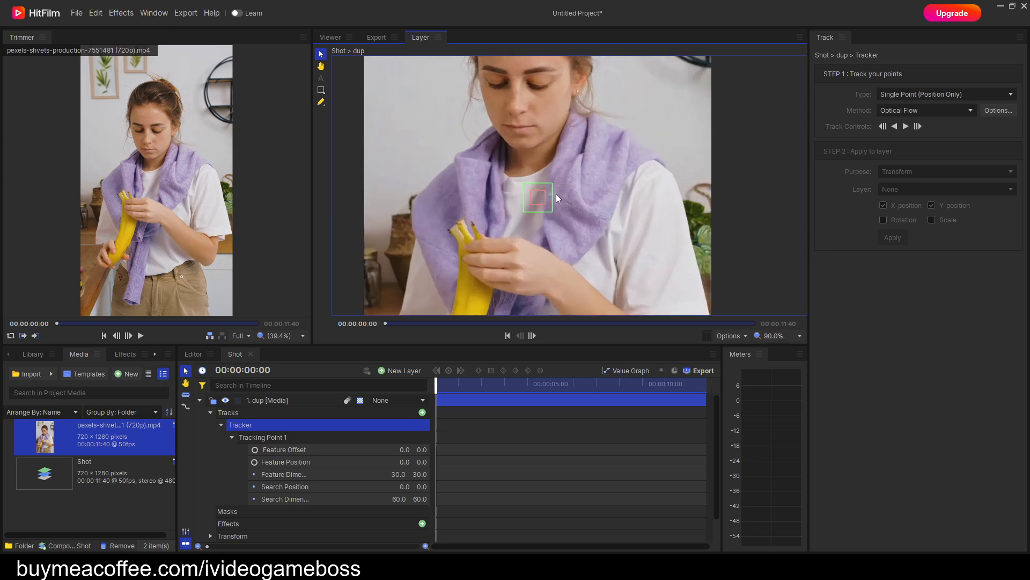
scroll(594, 206, "up", 4)
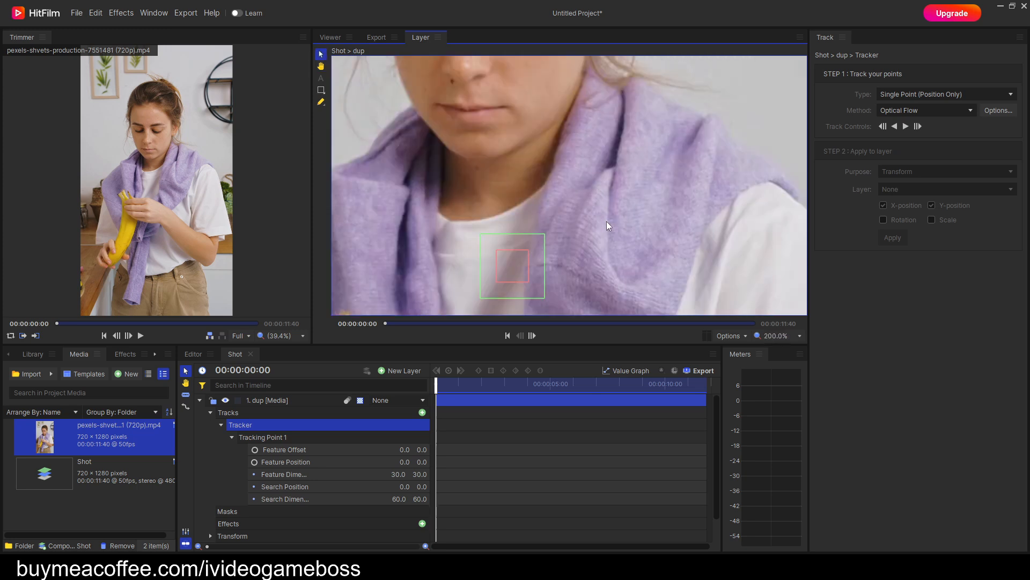
key("h")
left_click_drag(600, 233, 613, 237)
key("v")
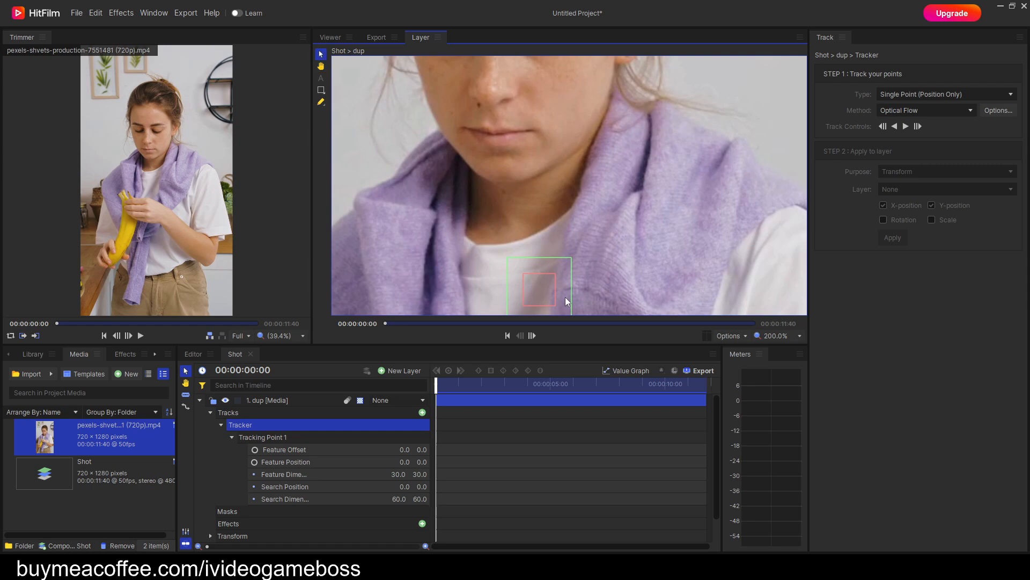
left_click(552, 300)
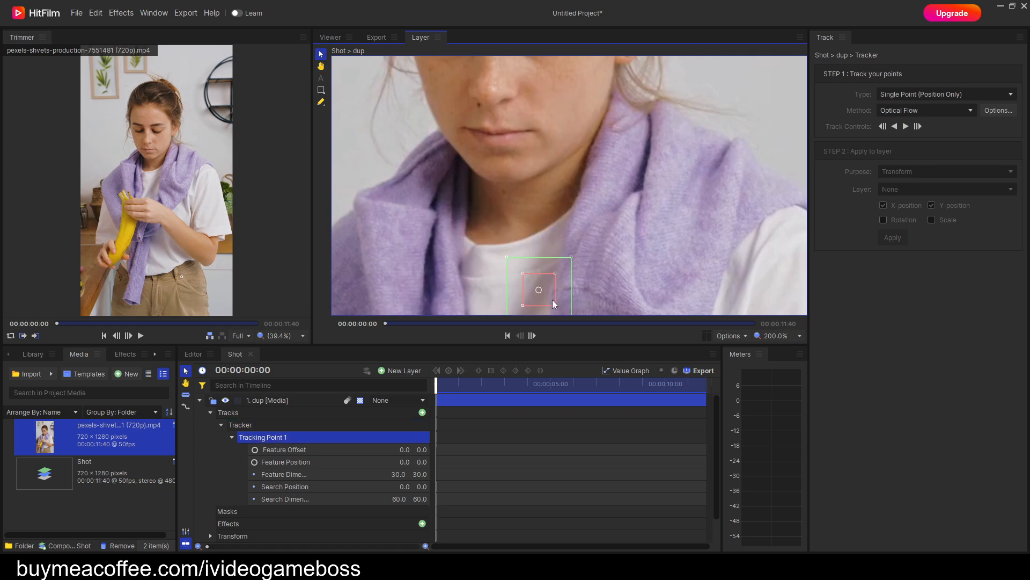
left_click_drag(549, 298, 499, 103)
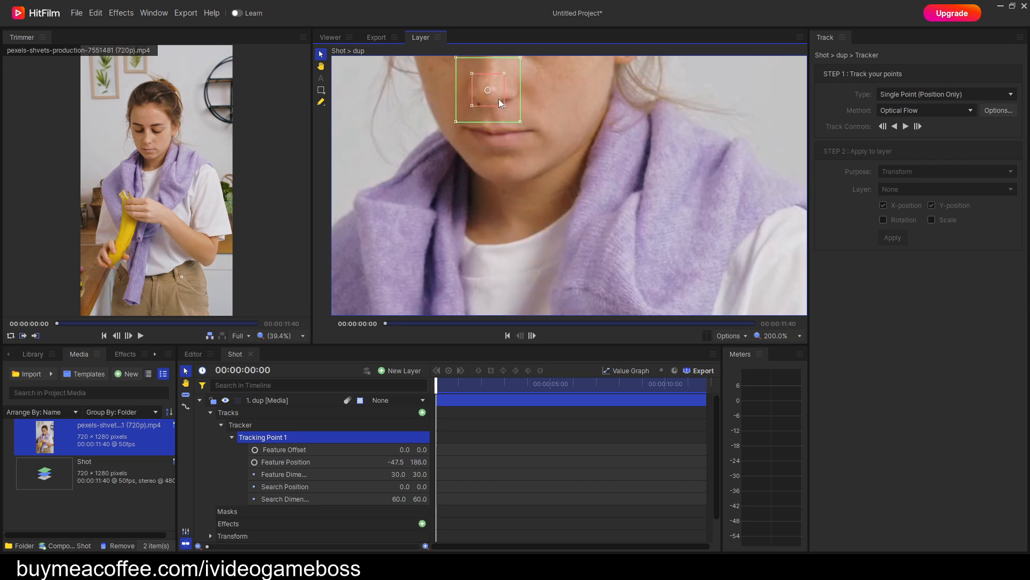
left_click_drag(562, 140, 569, 220)
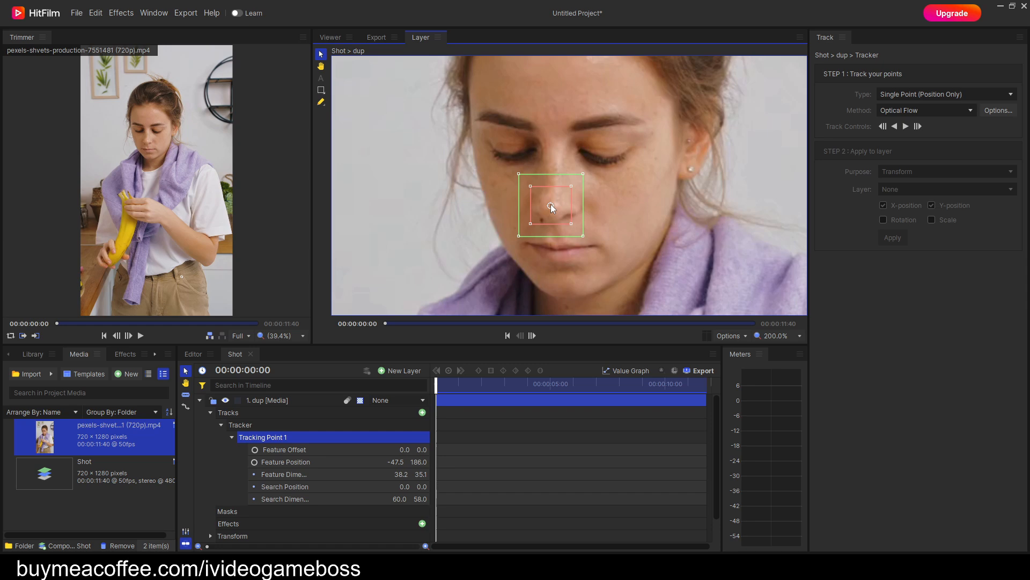
left_click_drag(552, 208, 553, 209)
Track the nose forward from the first frame using Single Point (Position Only) and the Optical Flow method.
left_click(742, 340)
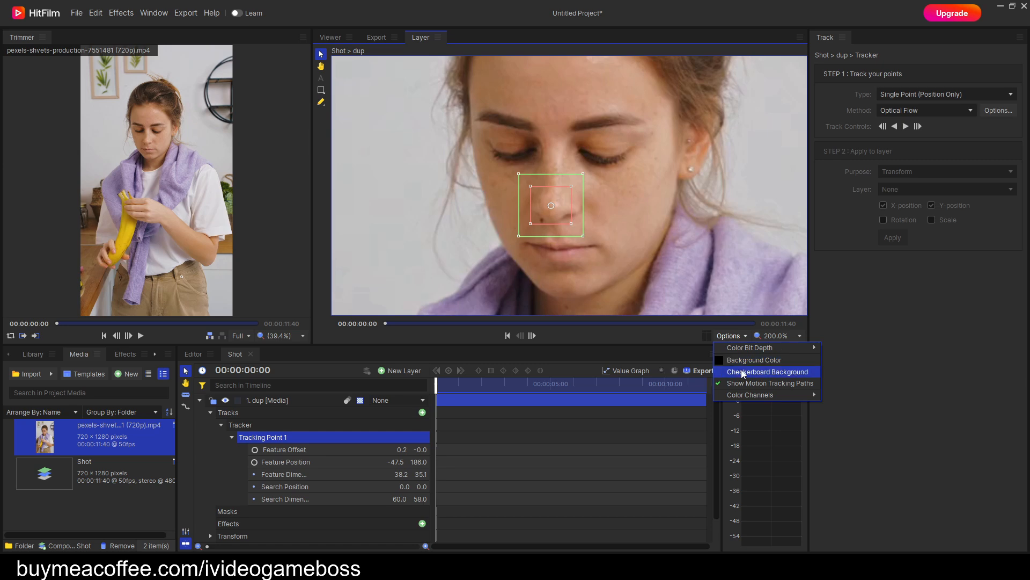
left_click(742, 383)
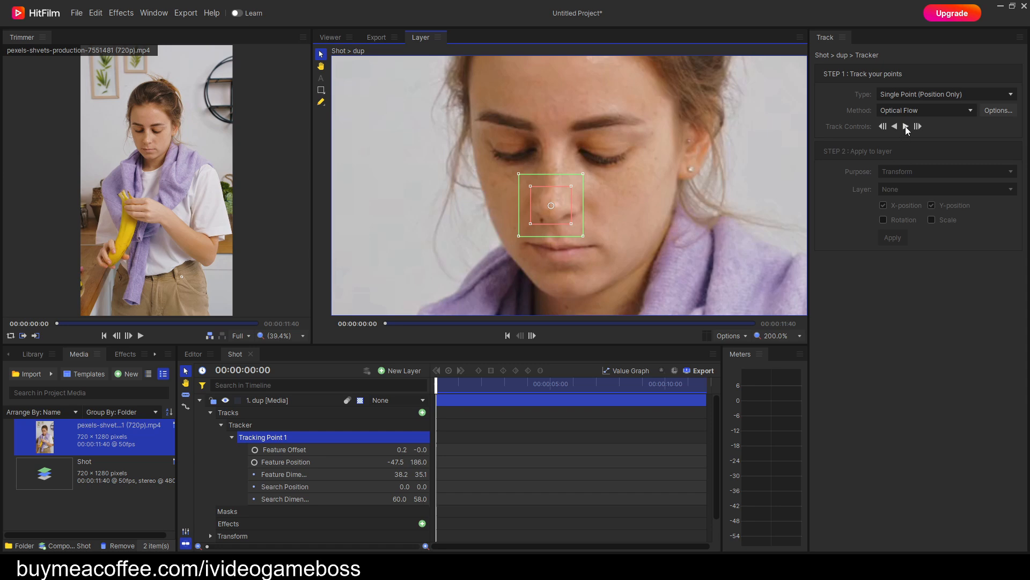
left_click(913, 94)
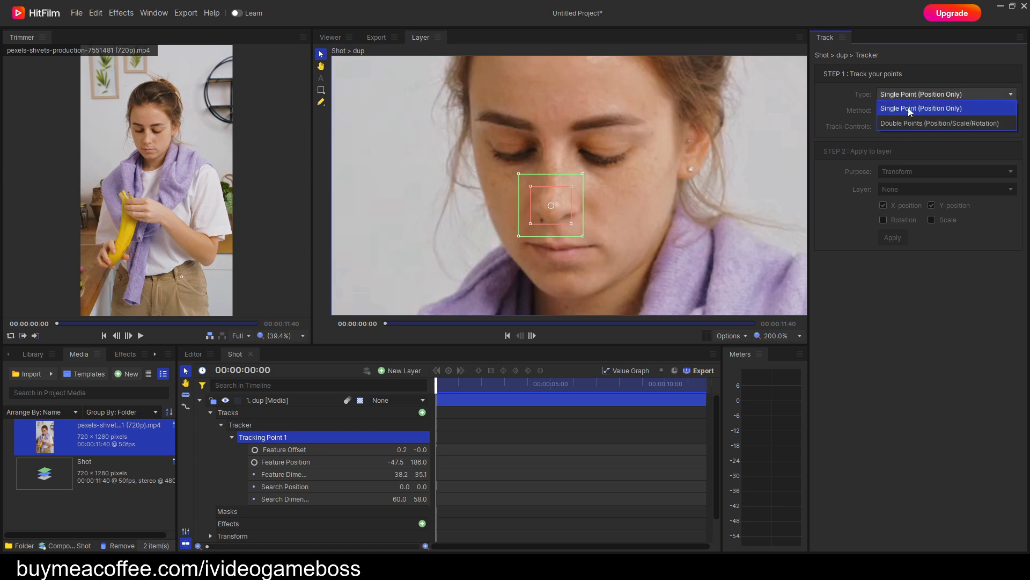
left_click(910, 109)
left_click(911, 111)
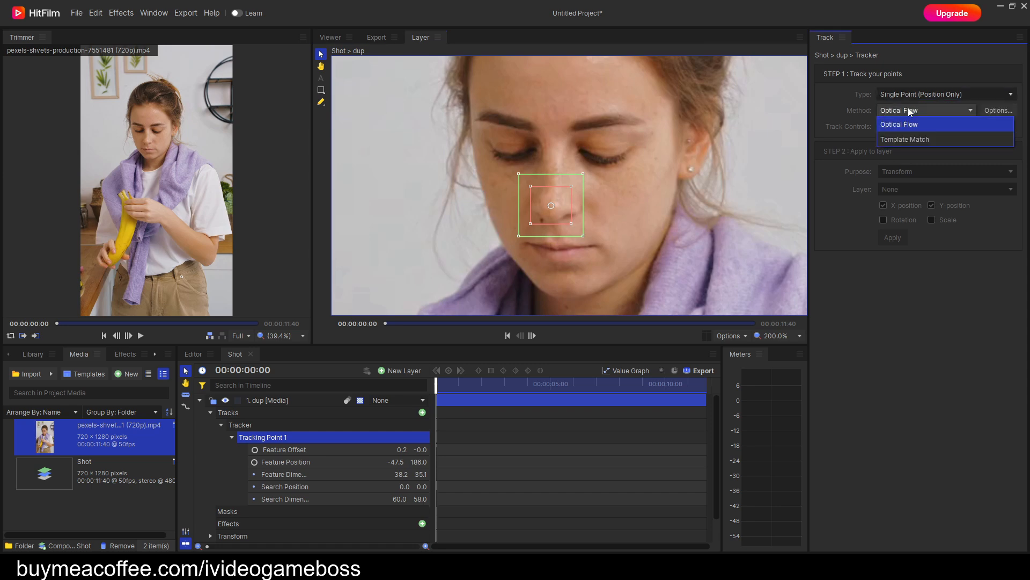
left_click(907, 128)
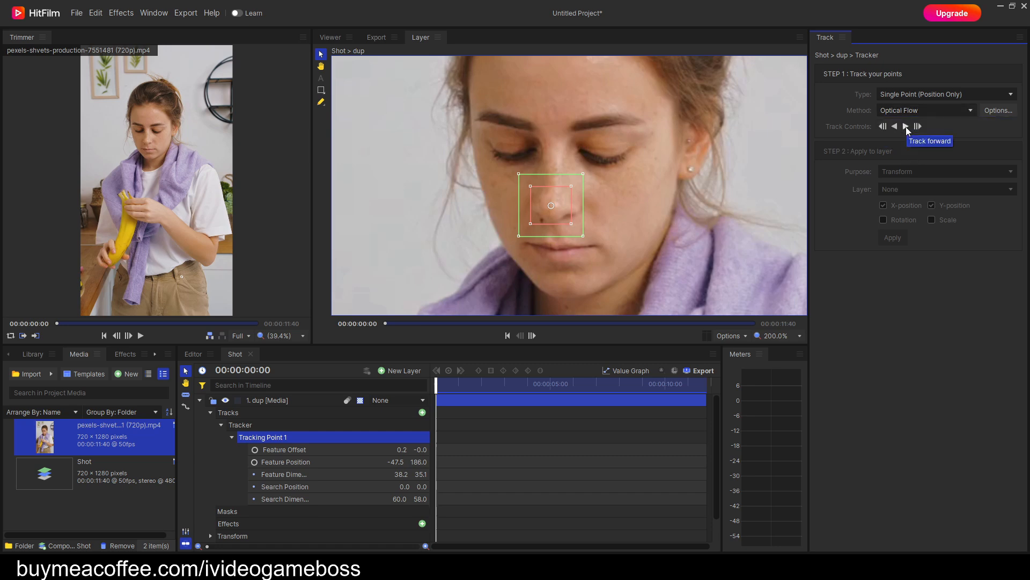
left_click(906, 127)
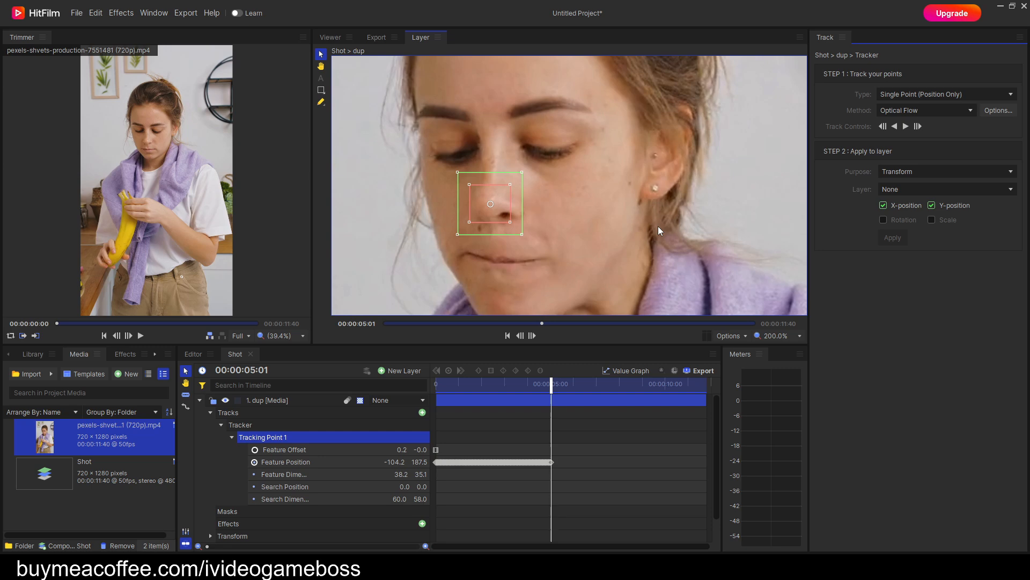
Go back to about 4:08, reposition the tracking point on the nose and track forward again.
left_click_drag(505, 214, 501, 214)
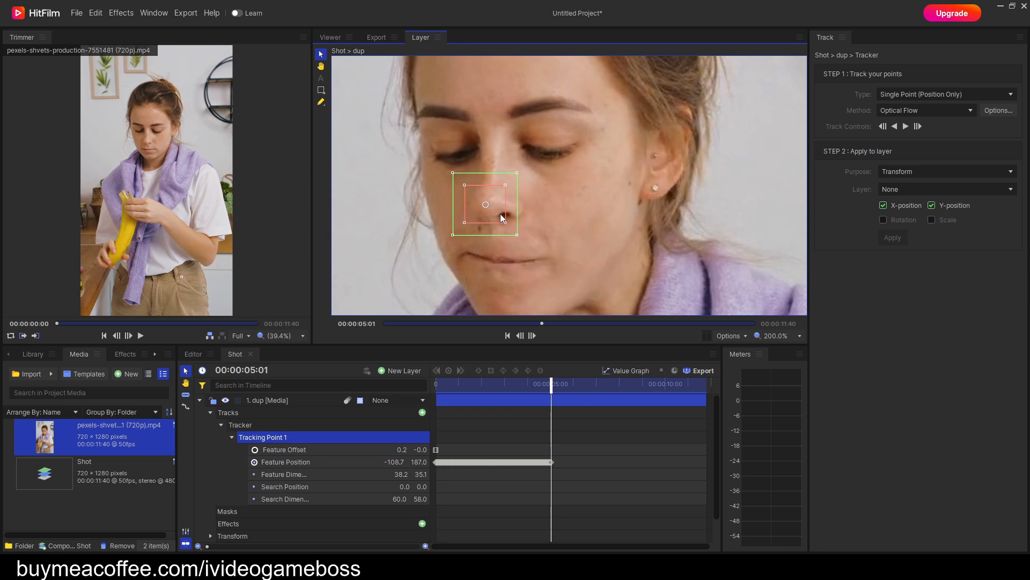
left_click(551, 383)
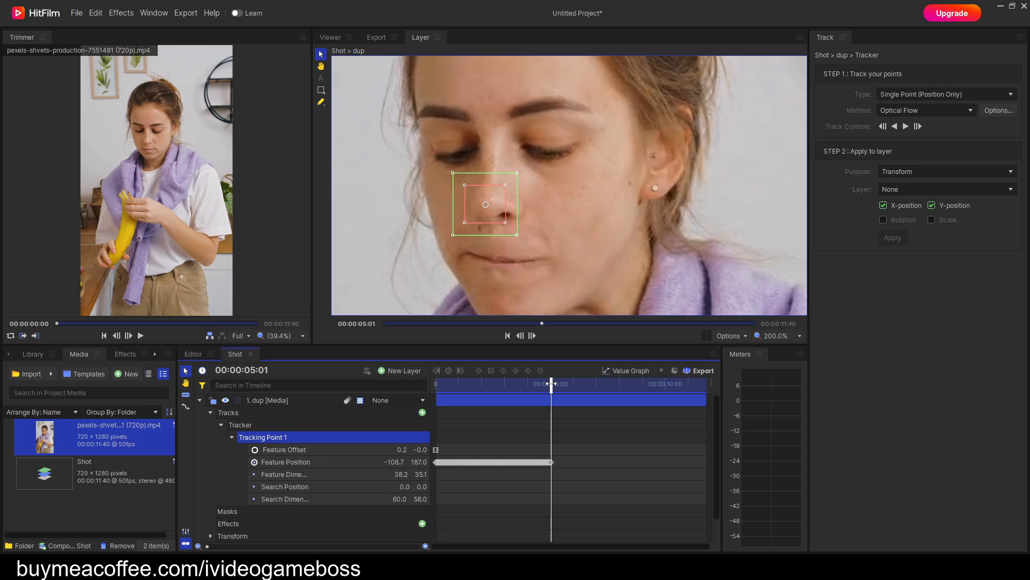
left_click_drag(551, 384, 531, 384)
left_click_drag(477, 209, 464, 208)
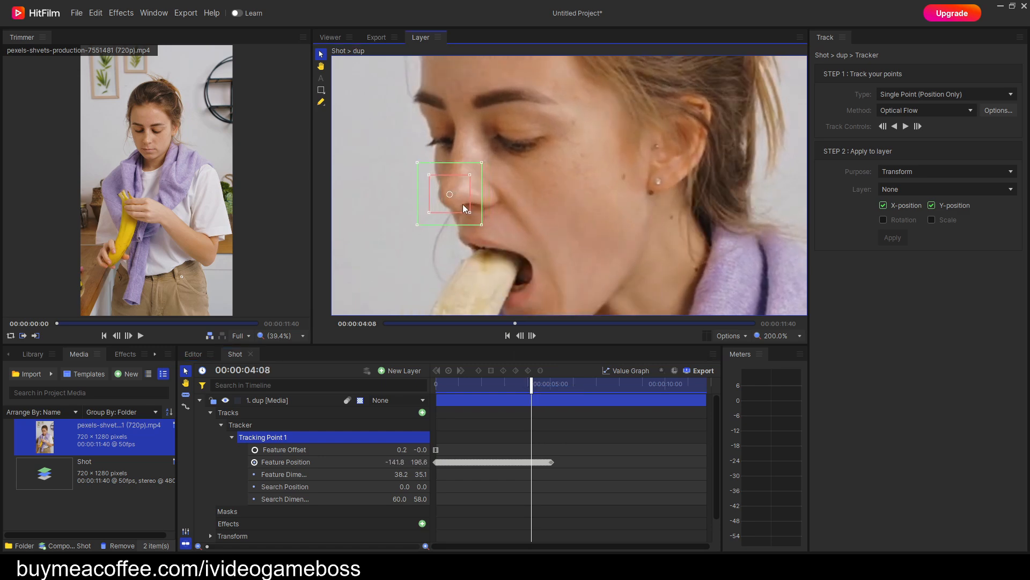
left_click(906, 127)
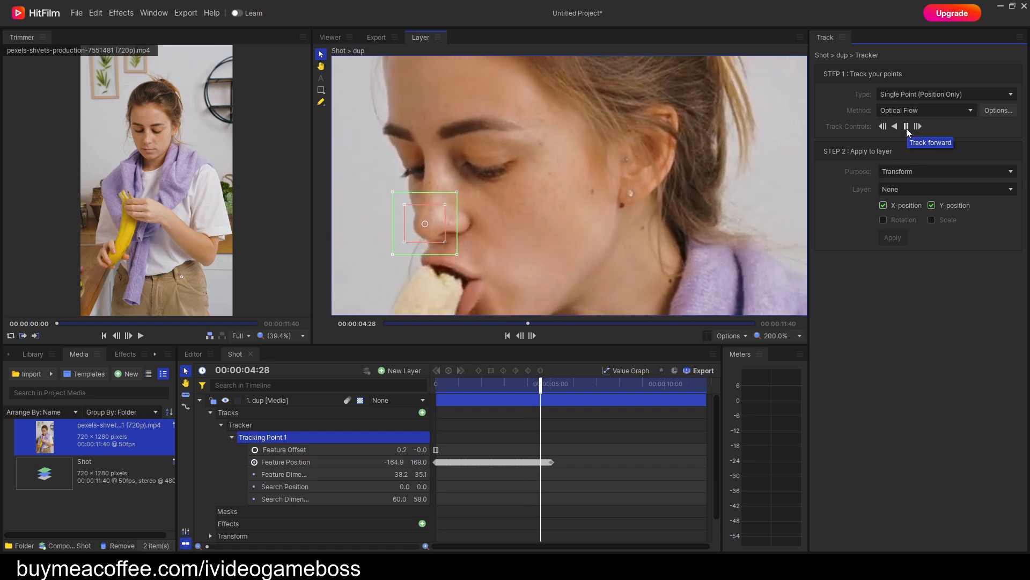
left_click(907, 127)
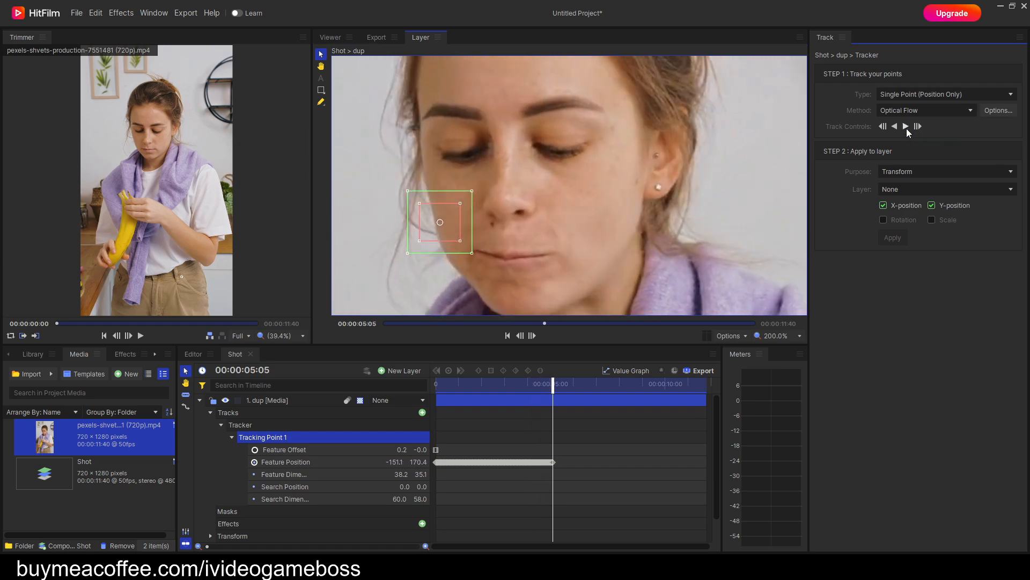
Go back slightly on the timeline, realign the tracking point with the turning nose and track forward to about 5:16.
left_click_drag(555, 383, 549, 385)
left_click_drag(450, 227, 451, 218)
left_click(906, 128)
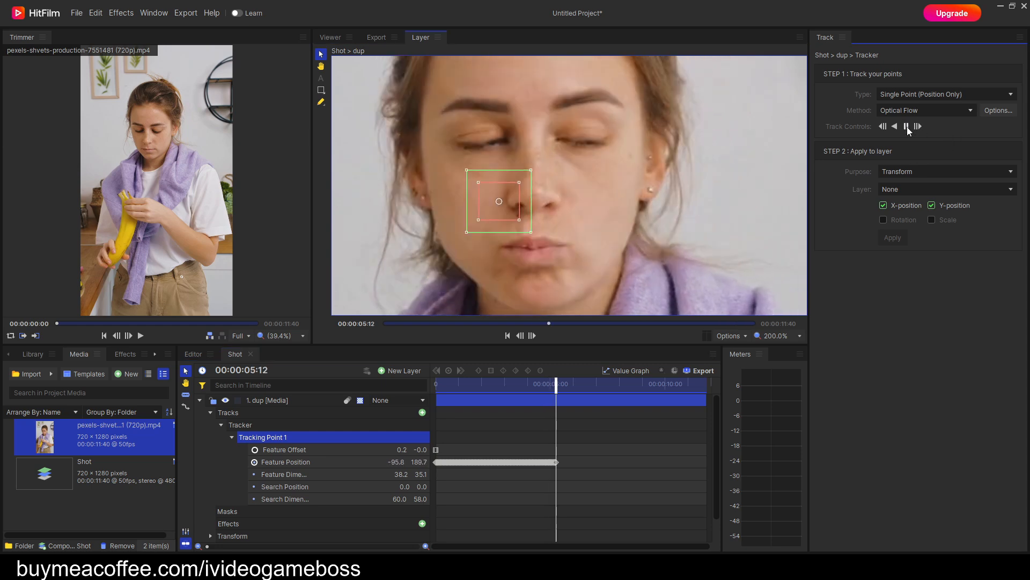
left_click(906, 128)
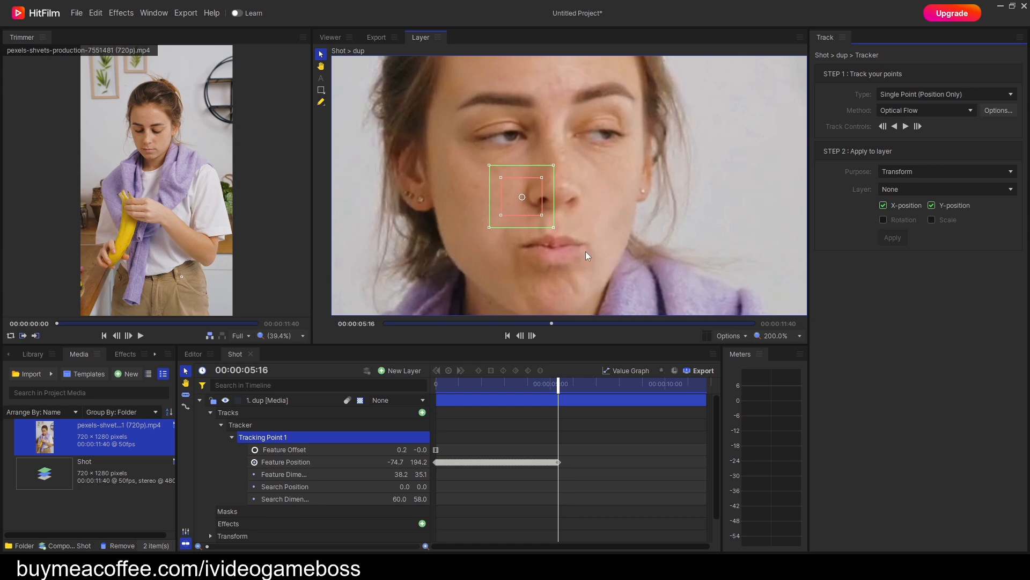
Step back to 4:38, shift the tracking point closer to the nostril and resume tracking forward.
key("comma")
key("comma")
key("comma")
key("comma")
key("comma")
key("comma")
key("comma")
key("comma")
key("comma")
key("comma")
key("comma")
key("comma")
key("comma")
key("comma")
key("comma")
key("comma")
key("comma")
key("comma")
key("comma")
key("comma")
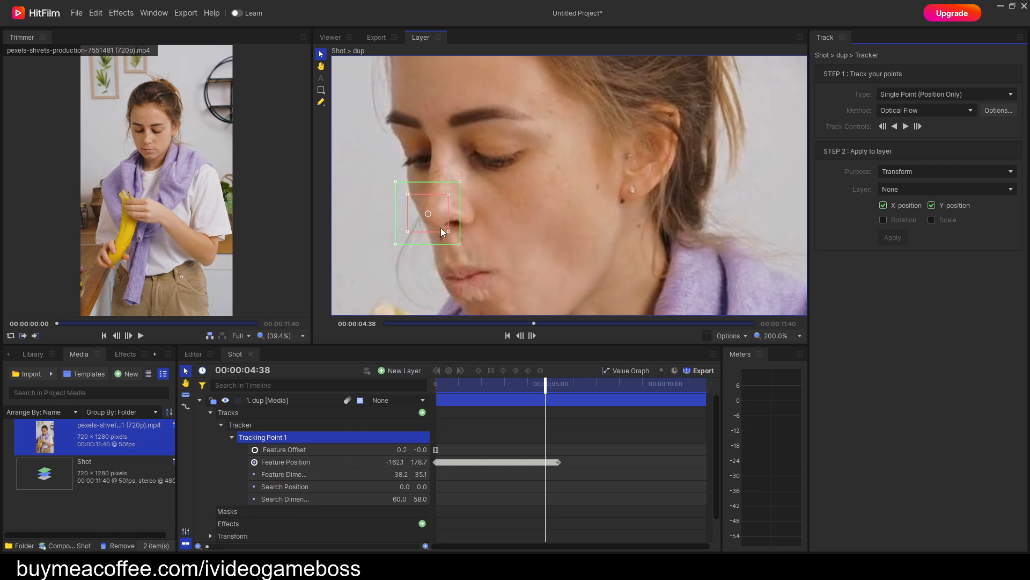
left_click_drag(443, 232, 451, 232)
left_click(907, 128)
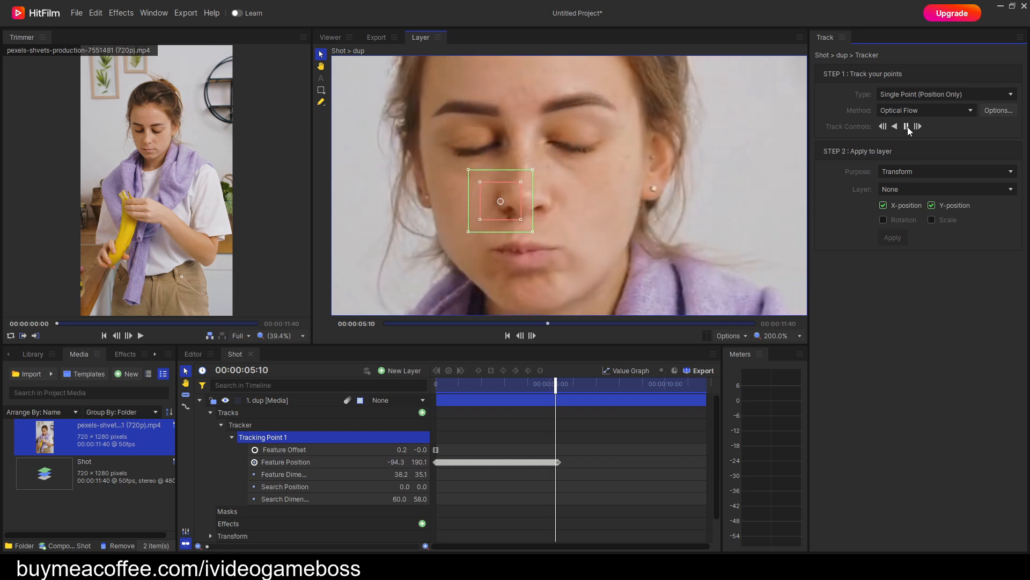
left_click(907, 127)
Correct the tracking point on the nose around 5:30 and track forward to about 9:48.
left_click(569, 198)
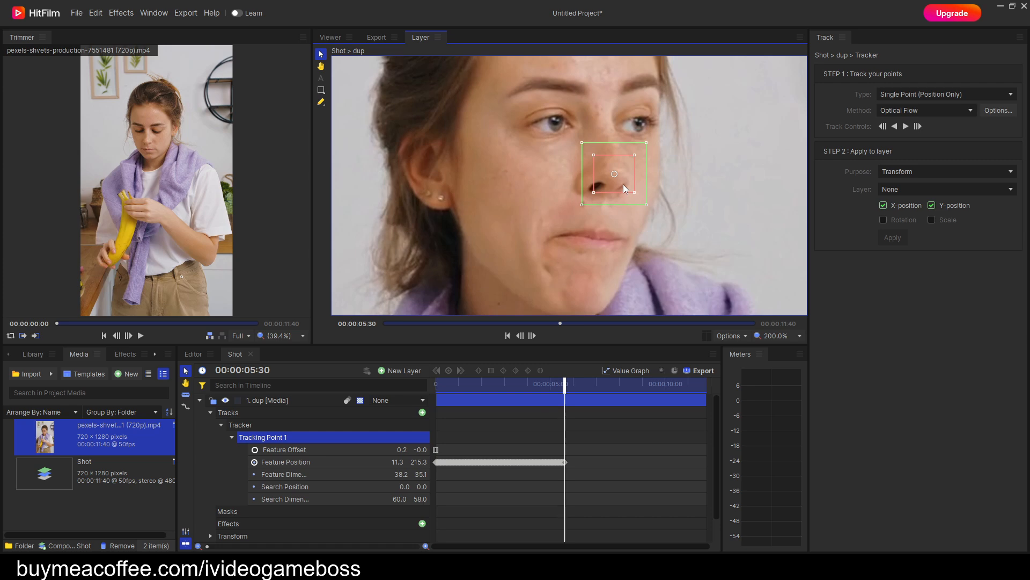
left_click_drag(567, 386, 523, 385)
left_click(906, 127)
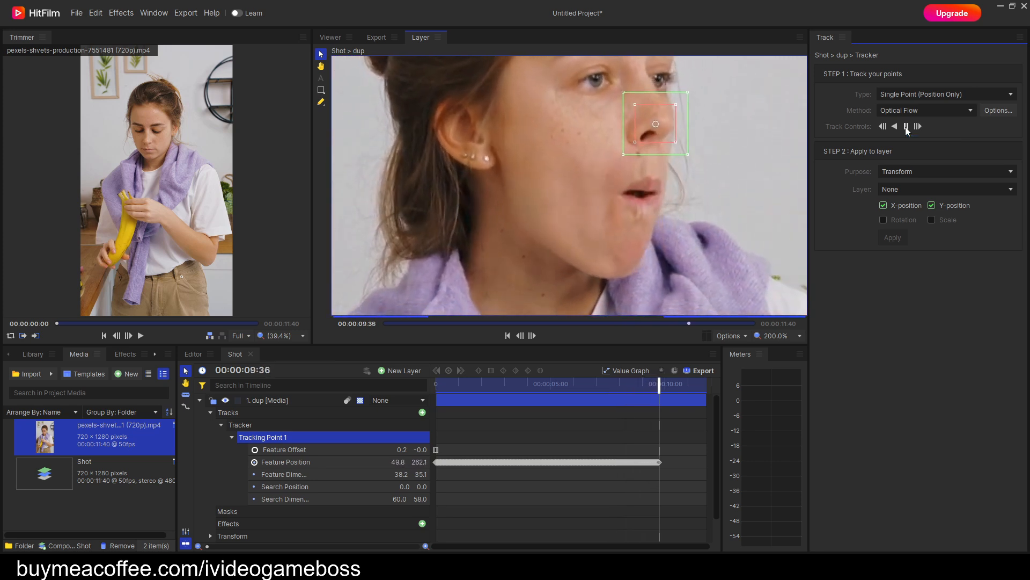
left_click(907, 129)
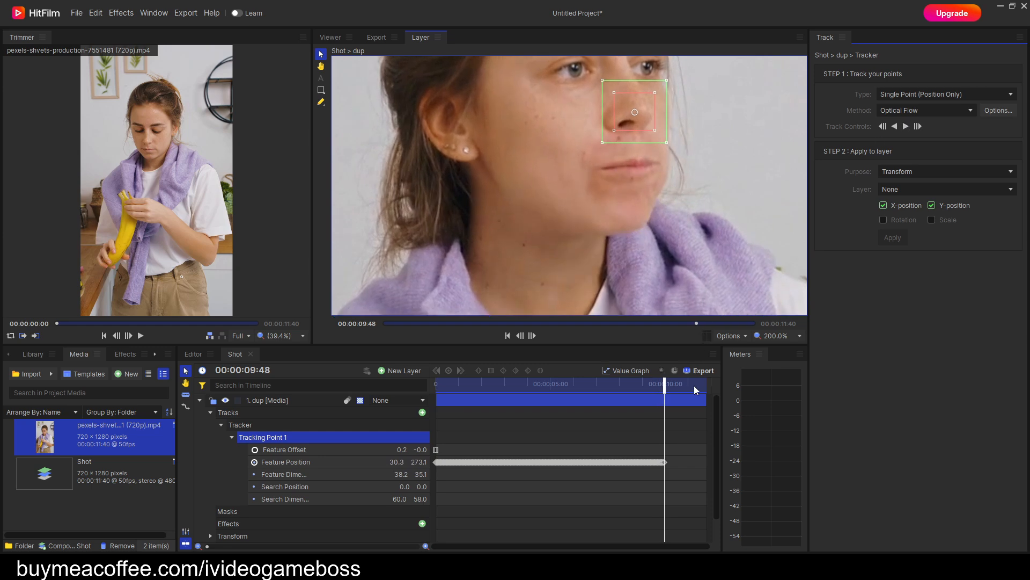
Skip ahead past 10 seconds, place the tracking point on the nose and track forward toward the clip's end.
left_click_drag(645, 201, 639, 257)
left_click_drag(669, 387, 684, 391)
left_click_drag(645, 191, 667, 150)
left_click(908, 128)
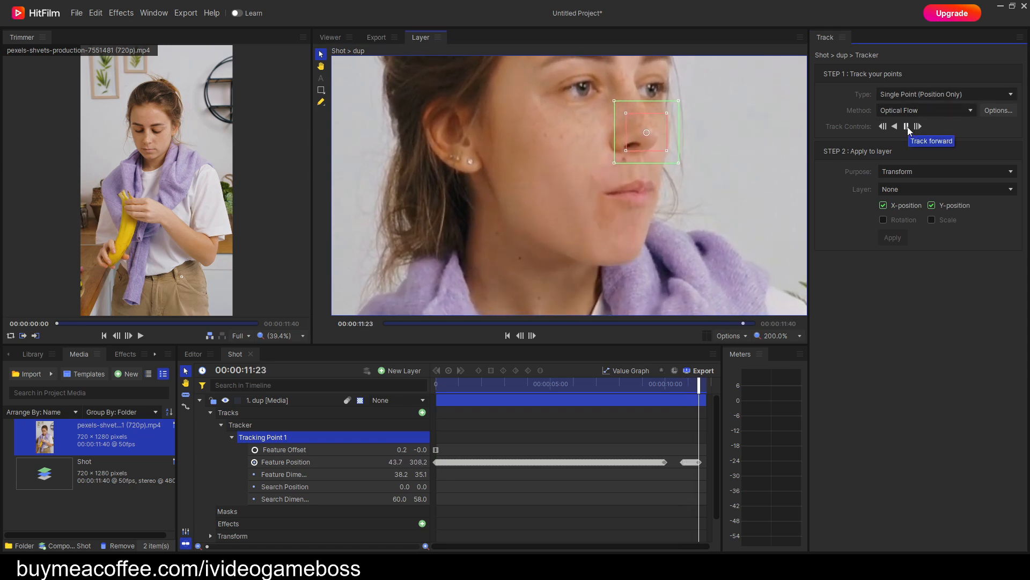
Re-track the nose from 9:38 to the end of the clip to fill the Feature Position keyframe gap, and return to the first frame.
left_click_drag(706, 384, 436, 423)
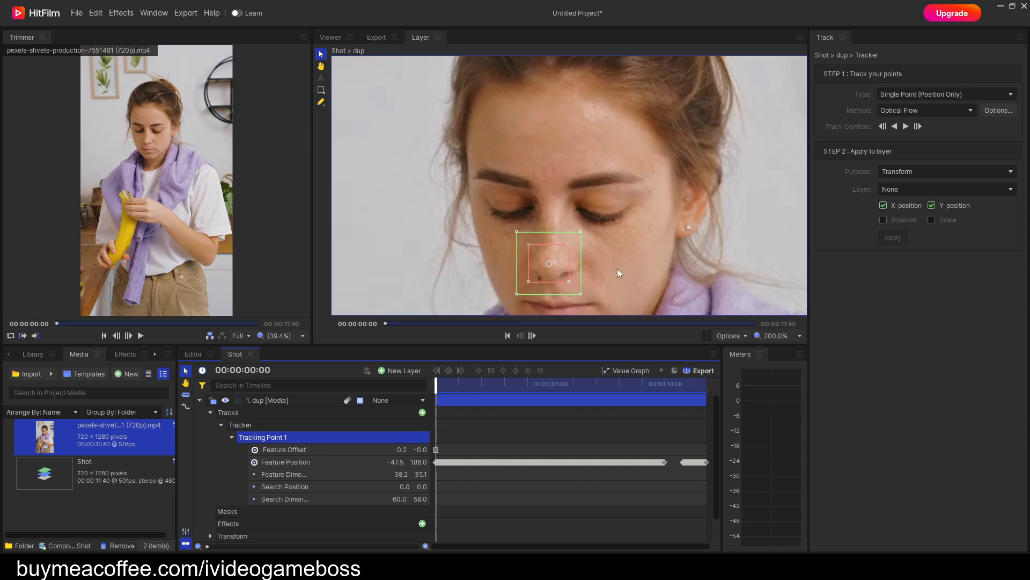
left_click_drag(602, 264, 594, 233)
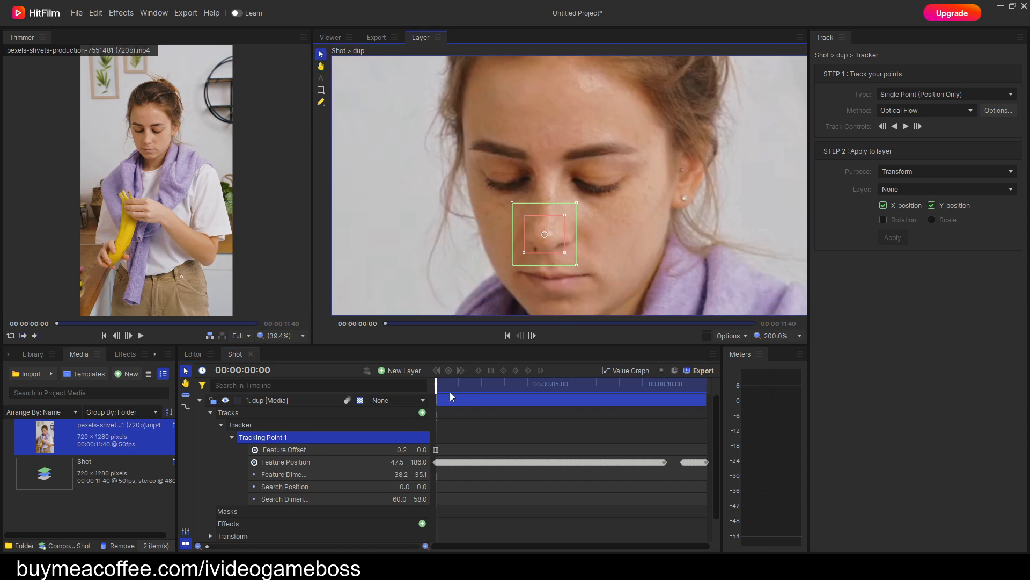
left_click_drag(439, 390, 661, 390)
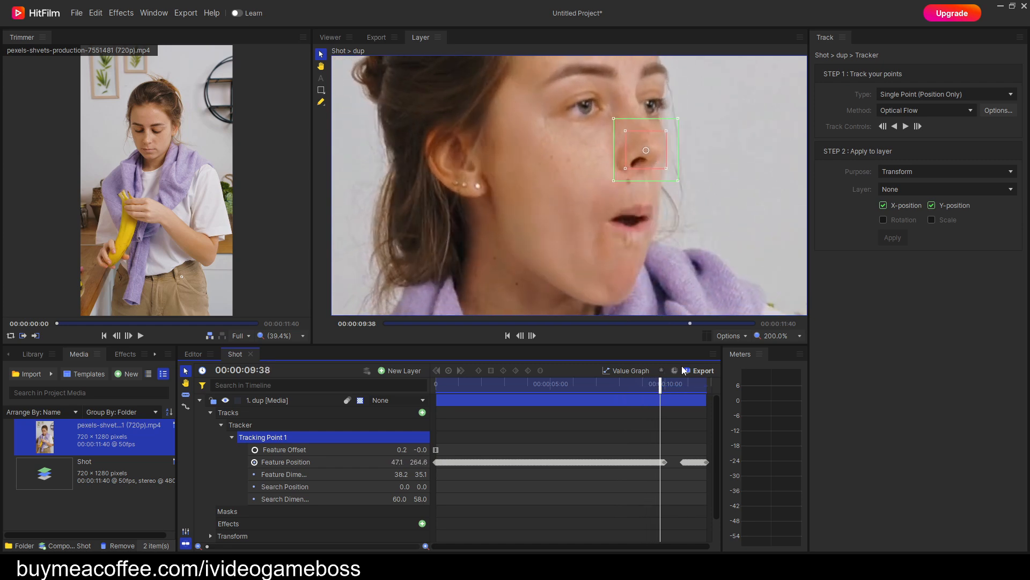
left_click(906, 127)
left_click(907, 128)
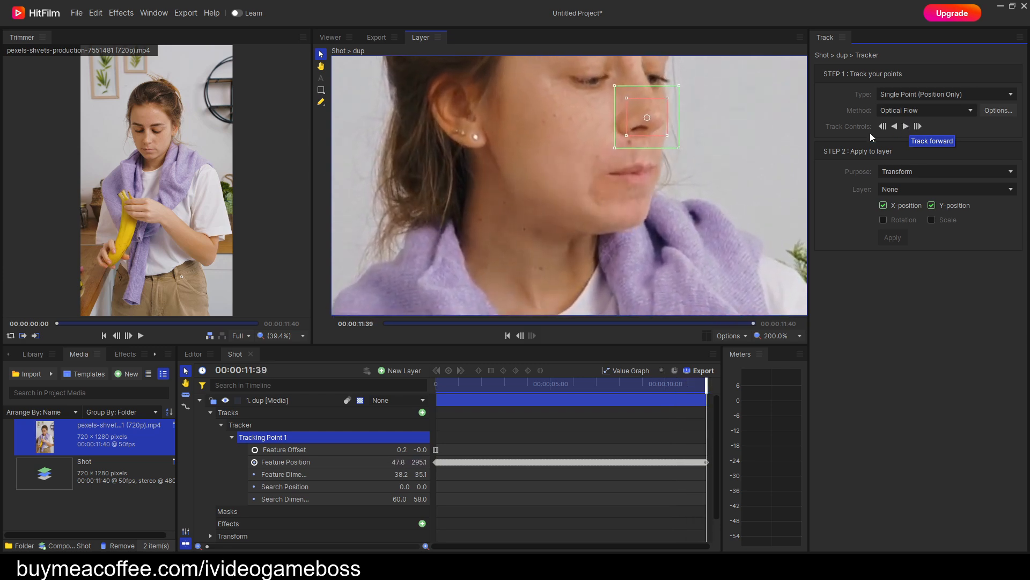
left_click_drag(707, 388, 437, 401)
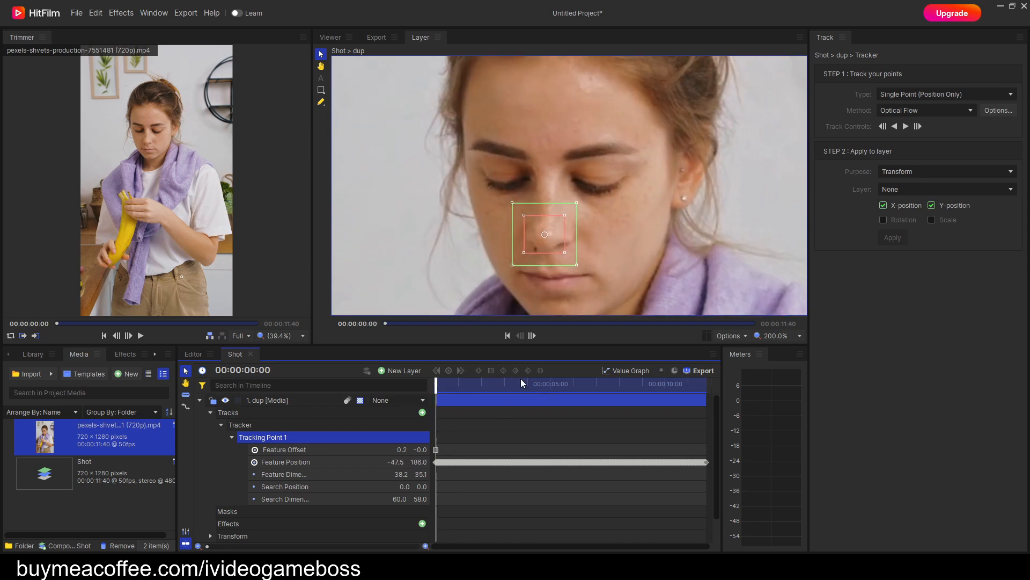
left_click(906, 126)
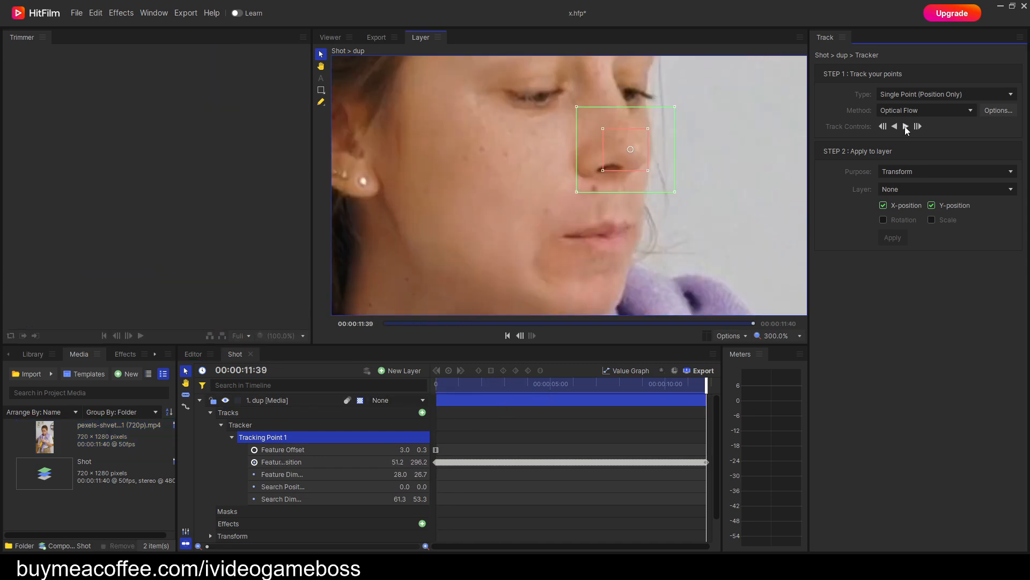
Set the track's purpose to Stabilize and apply it to the dup layer with X-position and Y-position enabled.
left_click(949, 176)
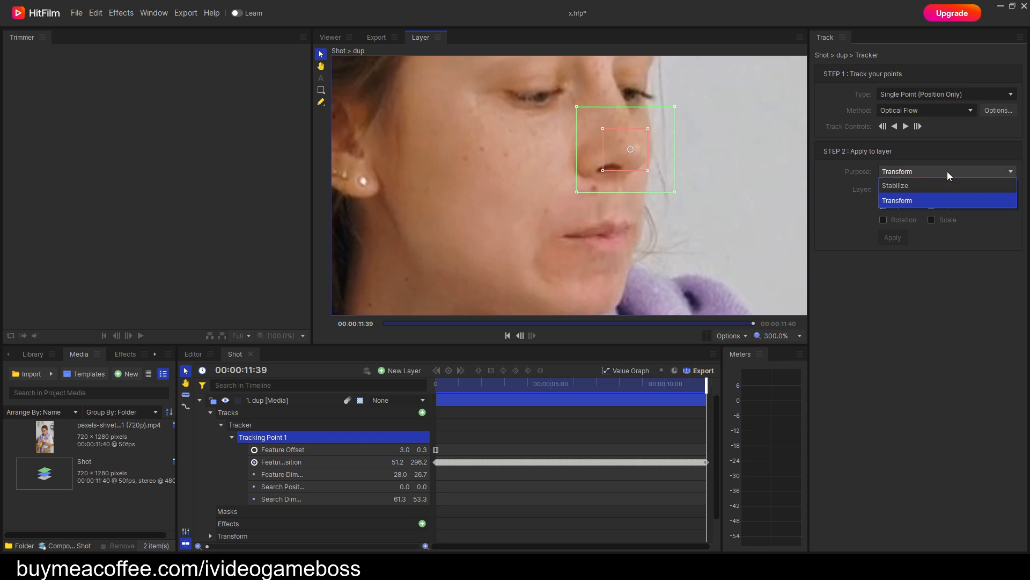
left_click(914, 185)
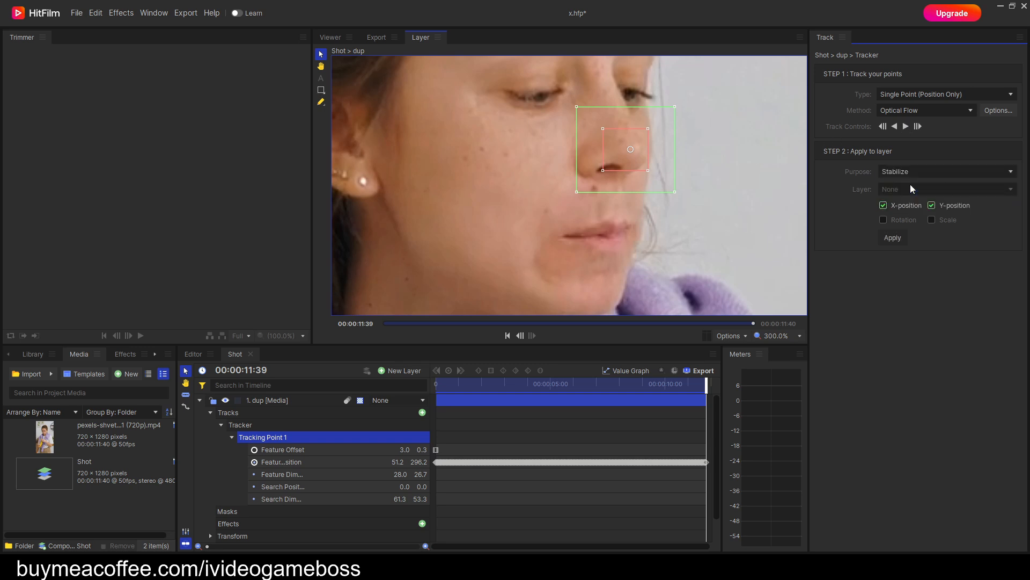
left_click(893, 241)
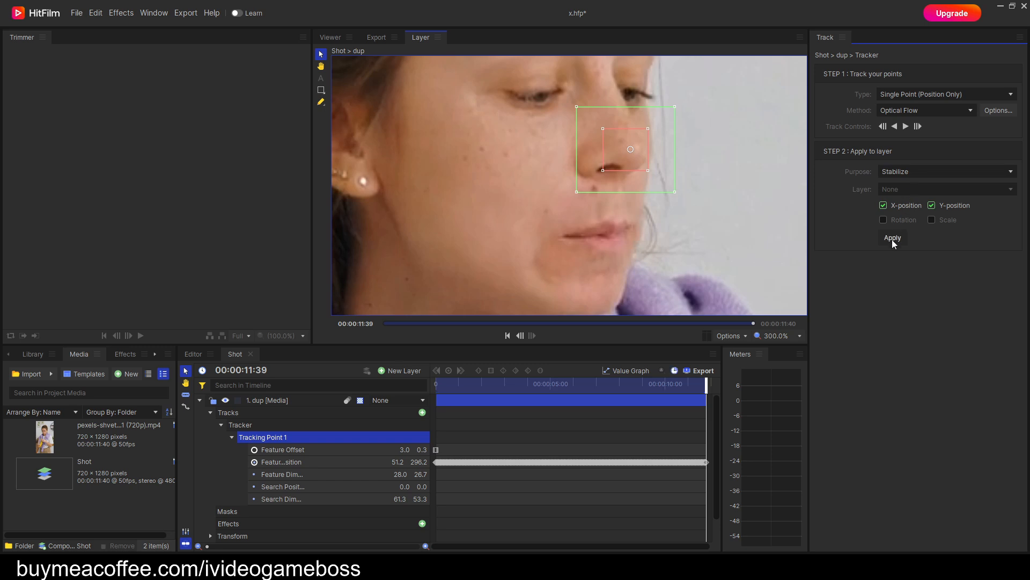
Play the stabilized shot in the Viewer from the first frame, return to the start and collapse the dup layer's properties.
scroll(651, 247, "down", 4)
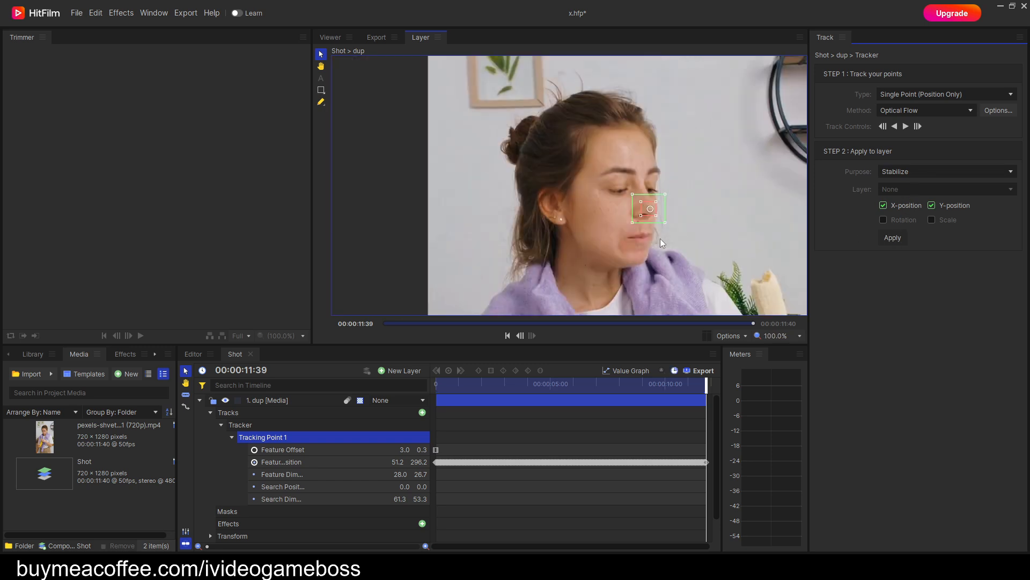
left_click_drag(703, 232, 633, 221)
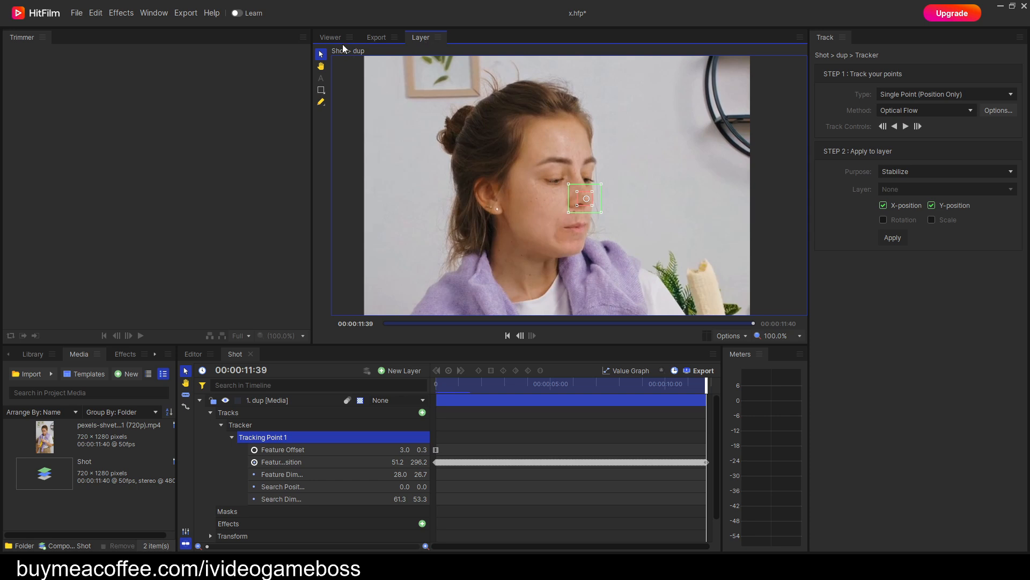
left_click(330, 38)
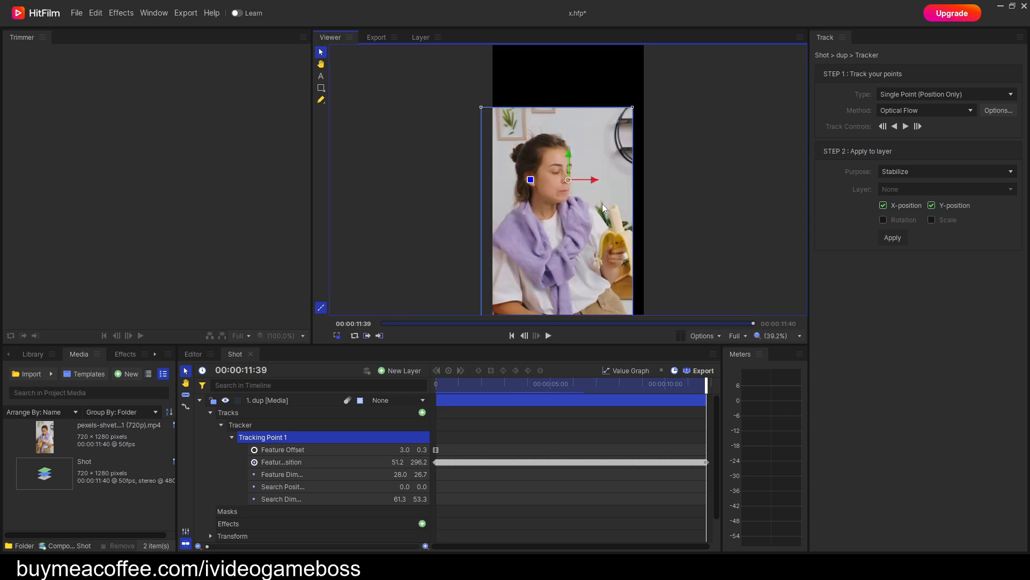
scroll(570, 187, "up", 5)
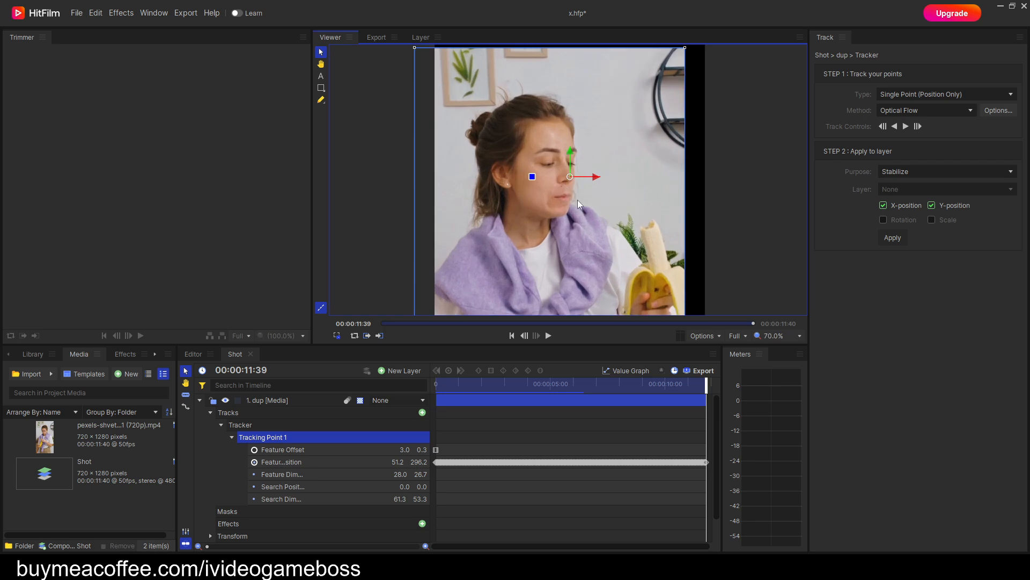
left_click_drag(710, 385, 435, 385)
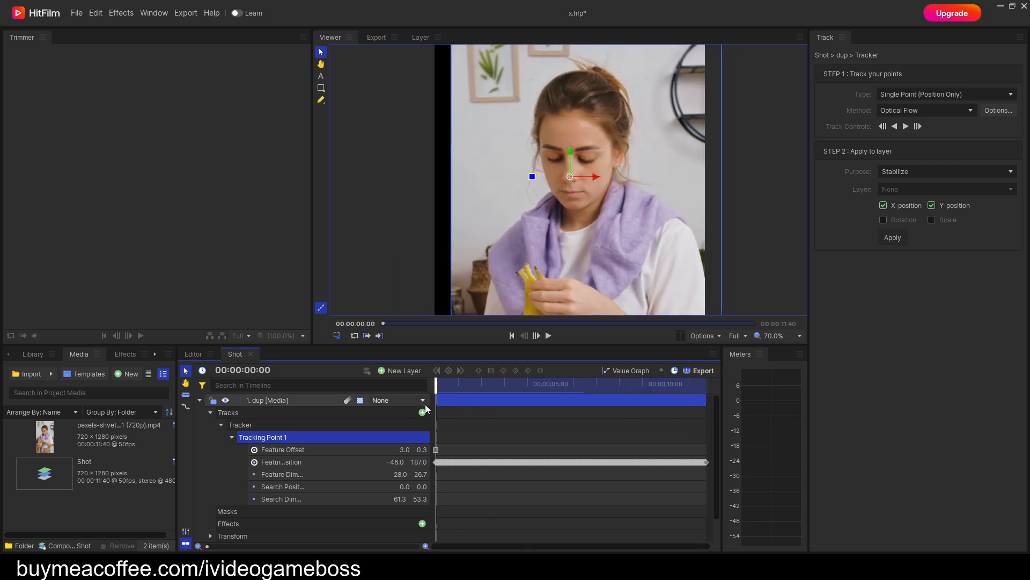
left_click(551, 337)
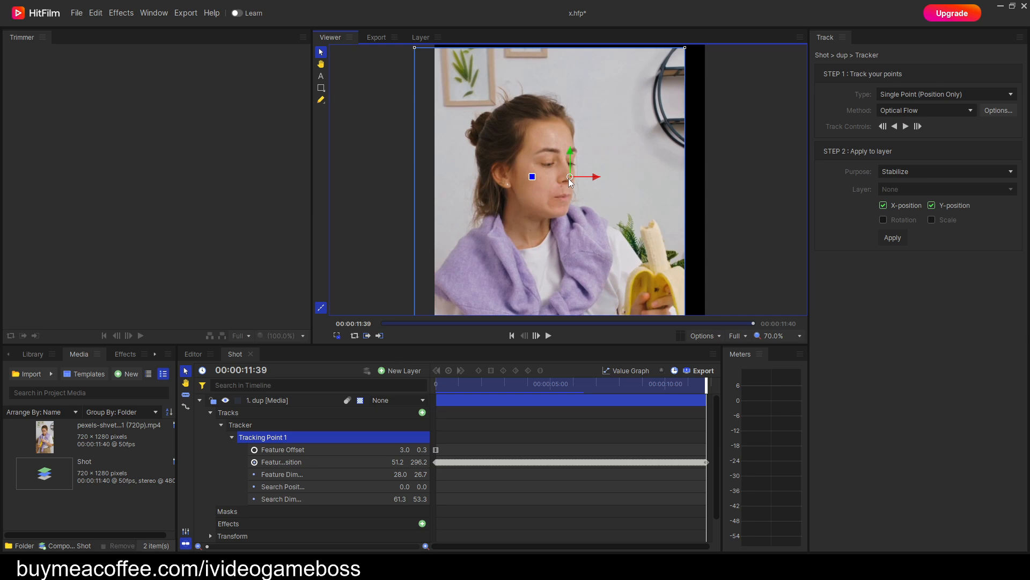
left_click_drag(708, 390, 434, 398)
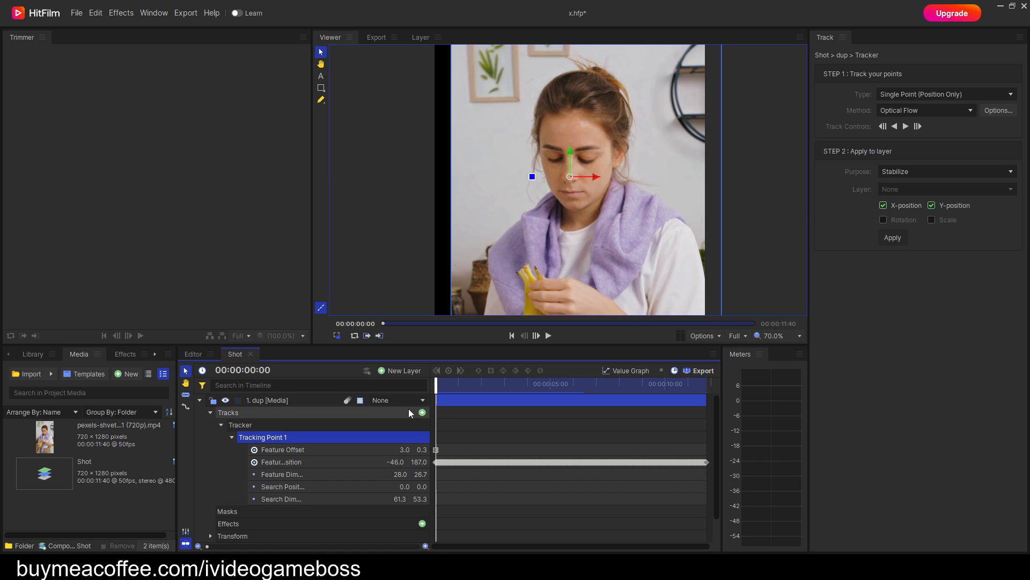
left_click(200, 400)
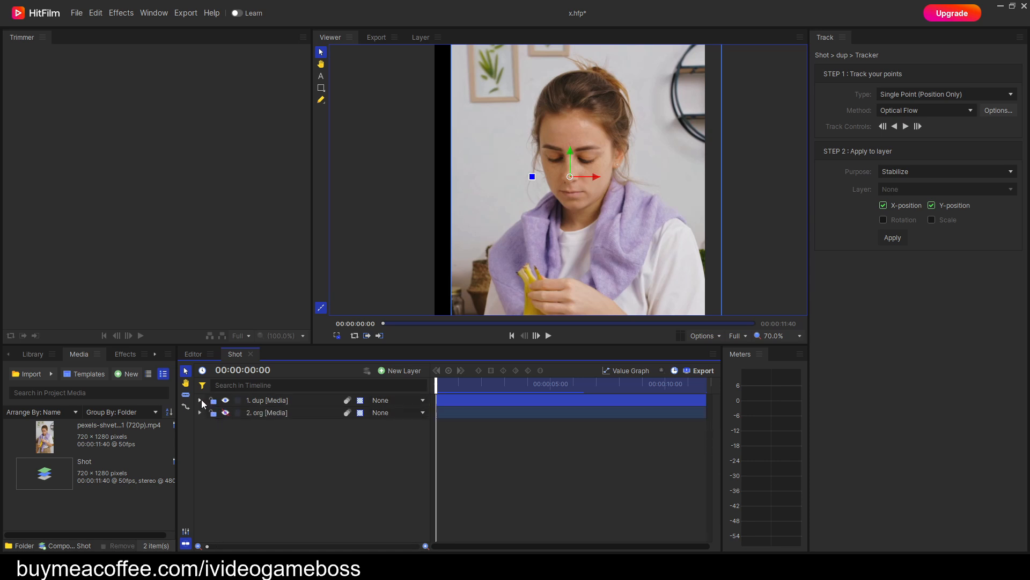
Add a new black plane layer of 720 × 1280 pixels on top of the Shot timeline's layers.
left_click(413, 375)
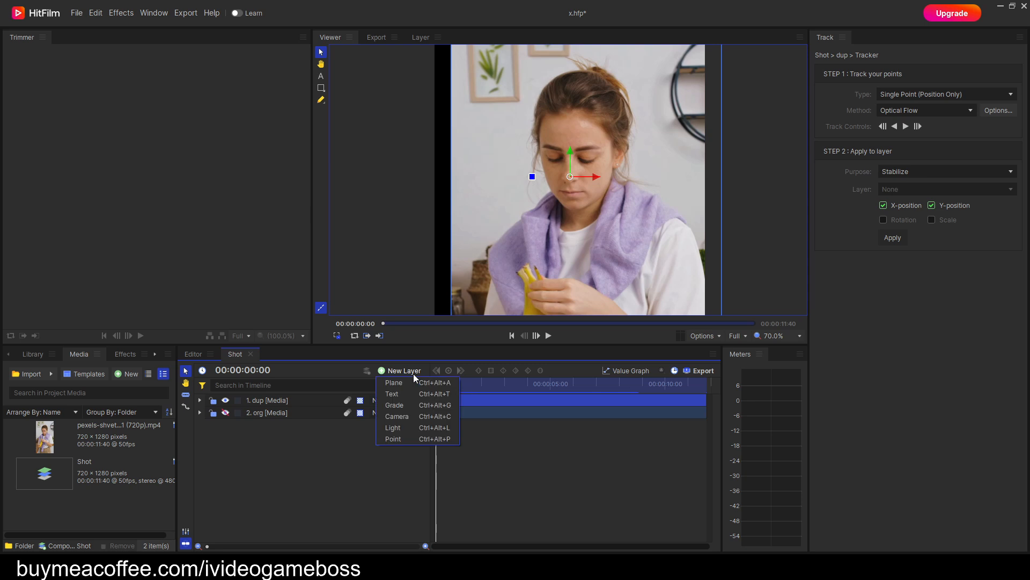
left_click(408, 383)
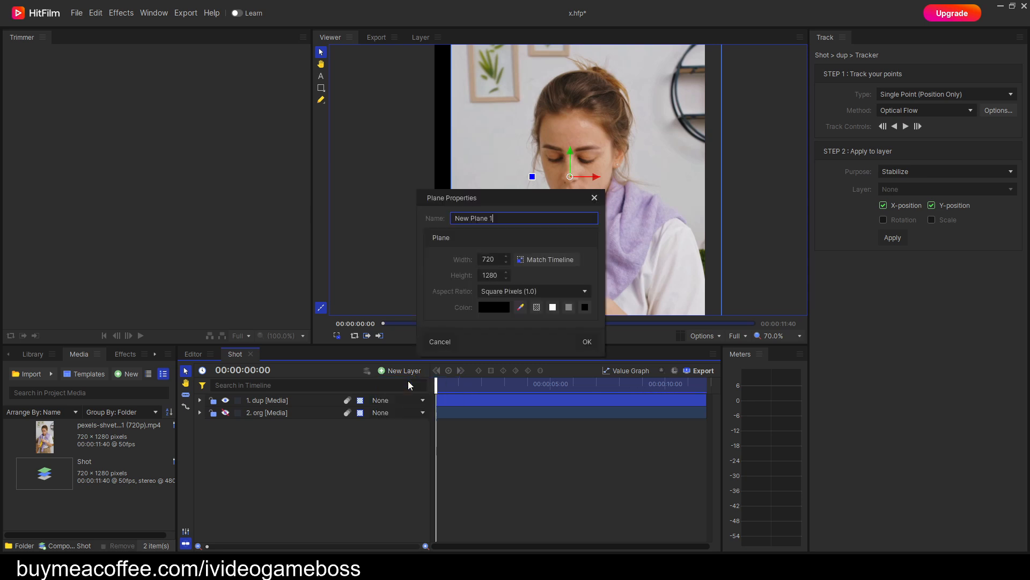
left_click(587, 342)
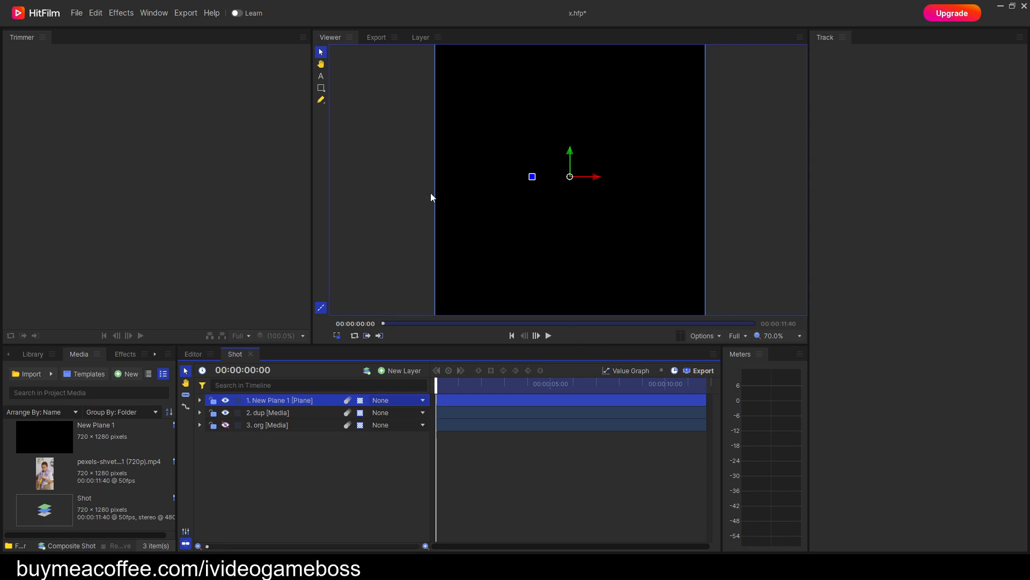
Draw a circular ellipse mask on the black plane over the woman's face and invert the mask.
left_click(322, 88)
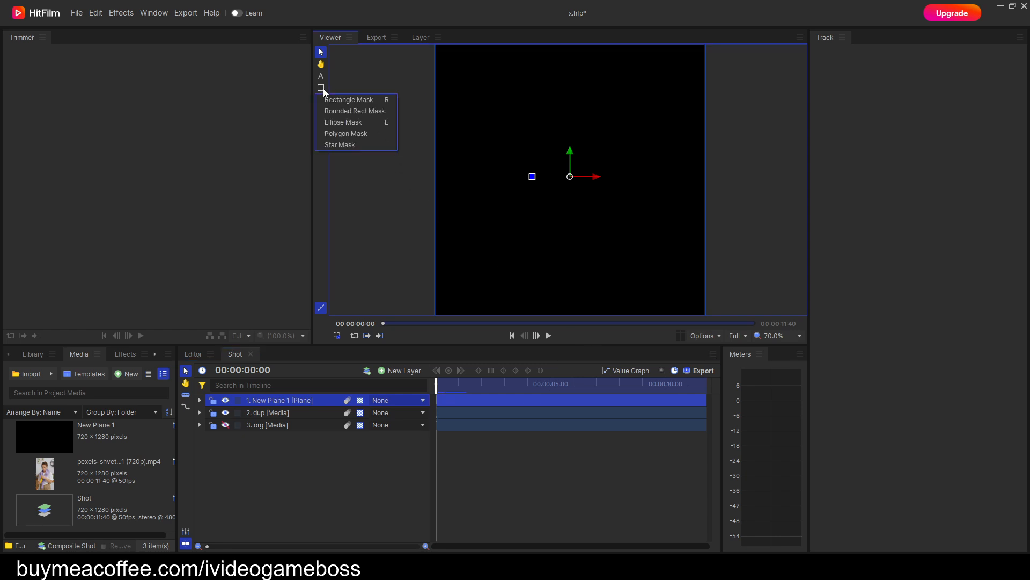
left_click(346, 123)
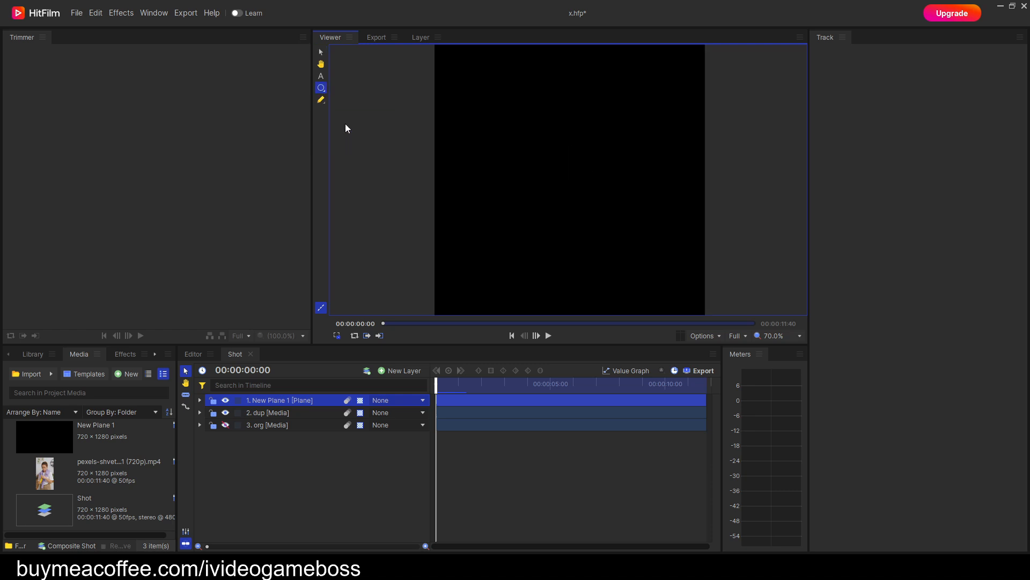
left_click_drag(526, 134, 577, 186)
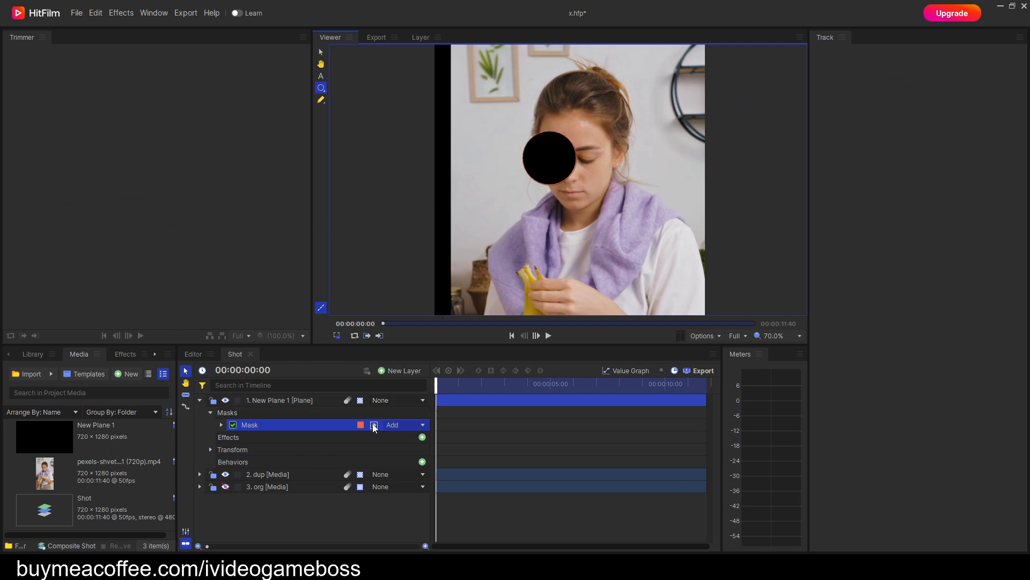
left_click(374, 425)
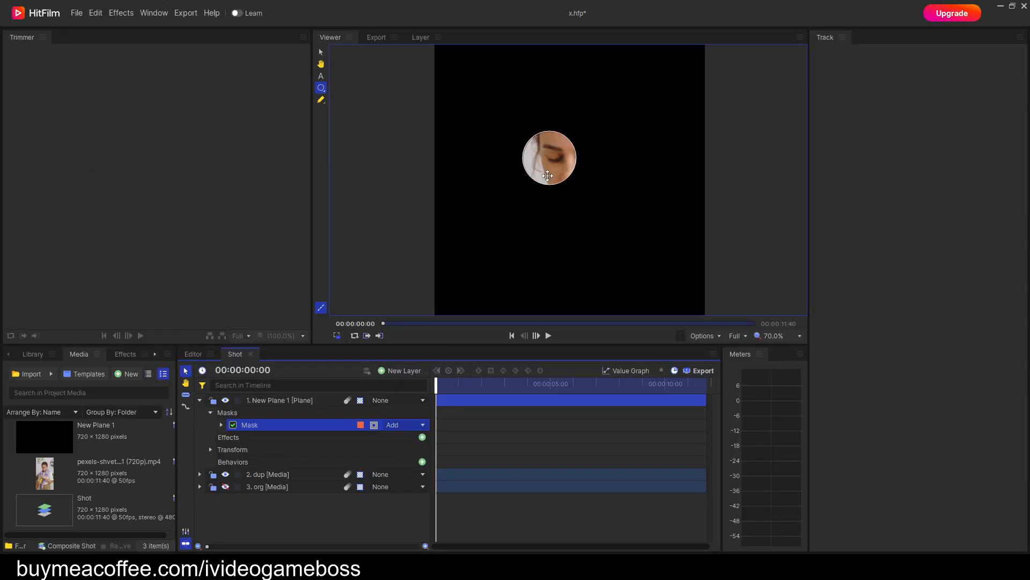
Move the circular mask onto the nose, shrink it to a small circle and centre it on the nose tip.
scroll(556, 177, "up", 5)
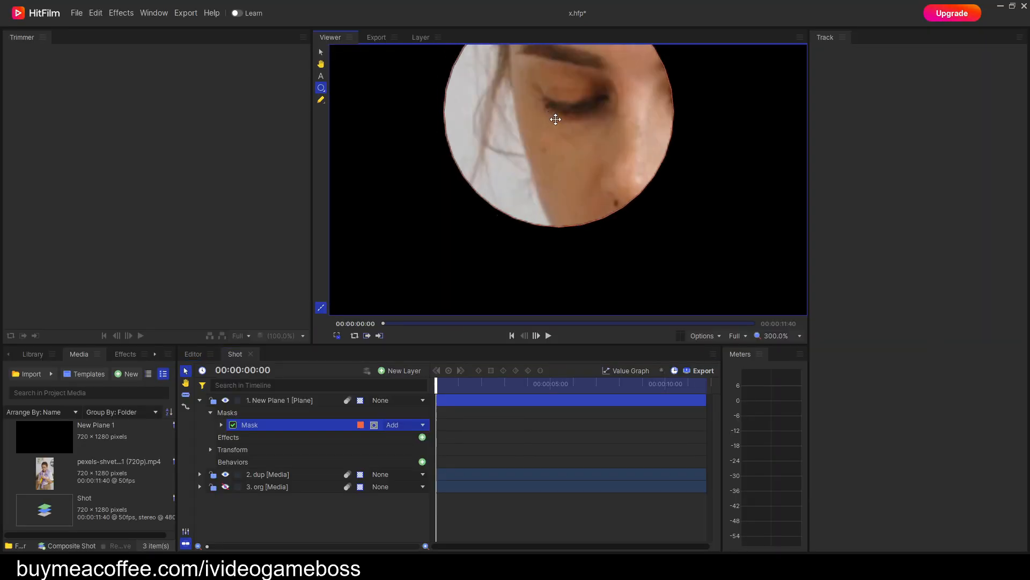
left_click_drag(554, 111, 630, 184)
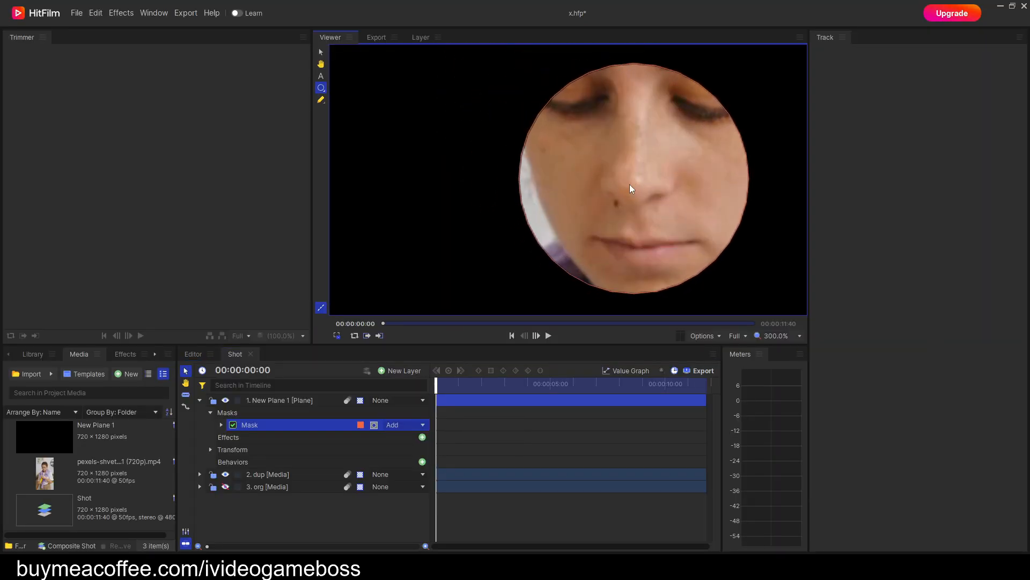
left_click(324, 102)
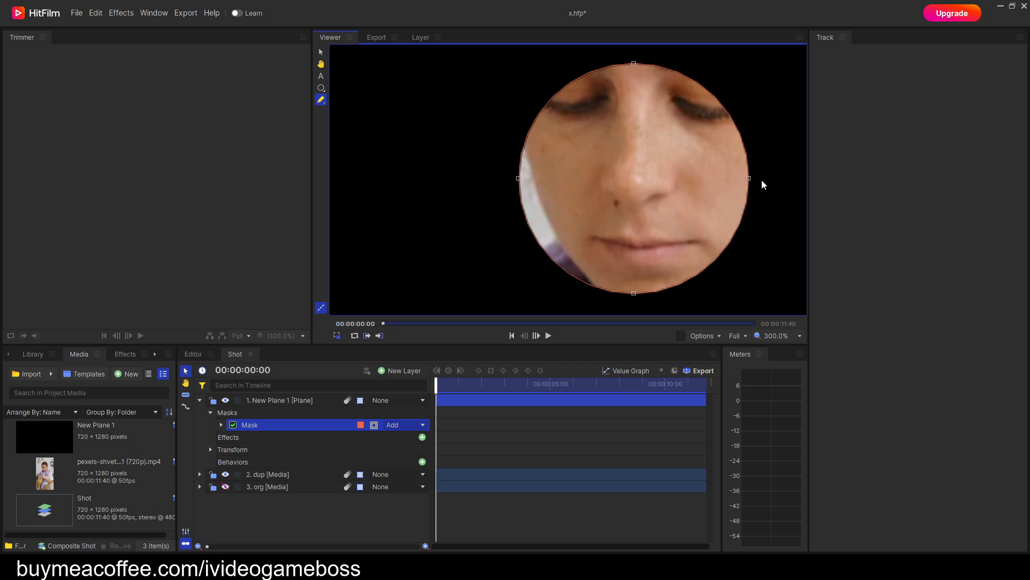
scroll(782, 239, "down", 1)
left_click_drag(782, 284, 535, 97)
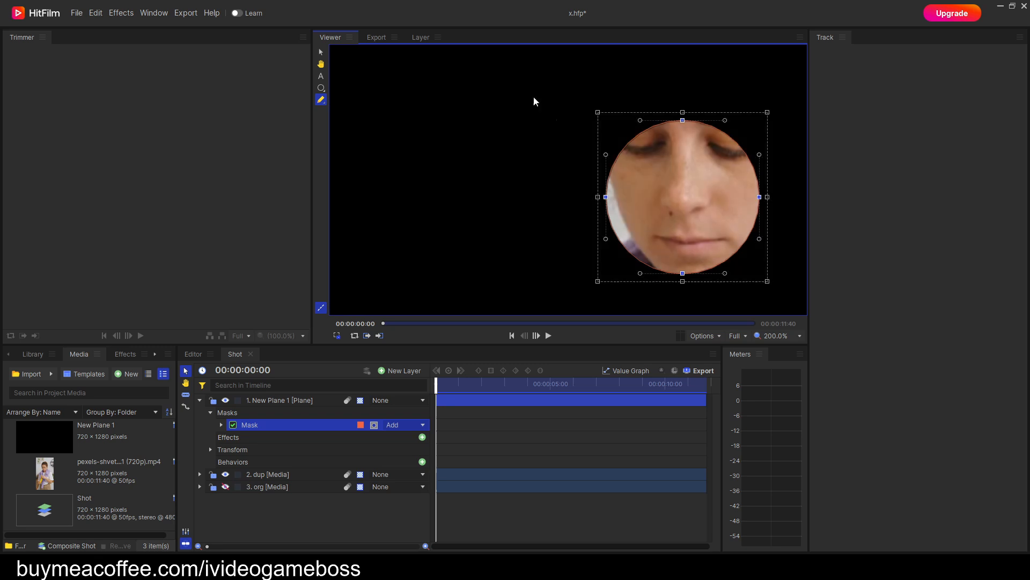
left_click_drag(768, 282, 711, 229)
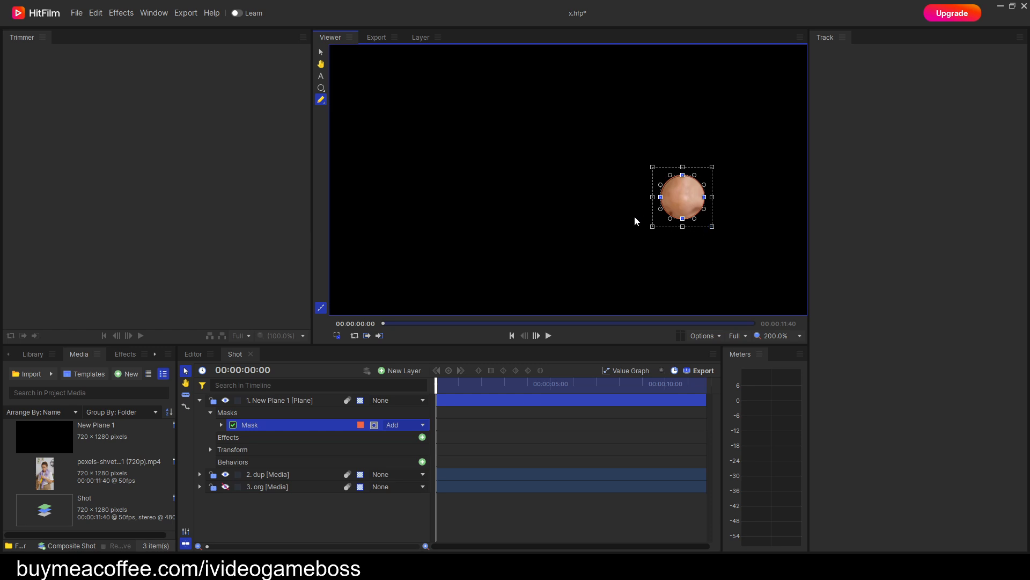
left_click(320, 89)
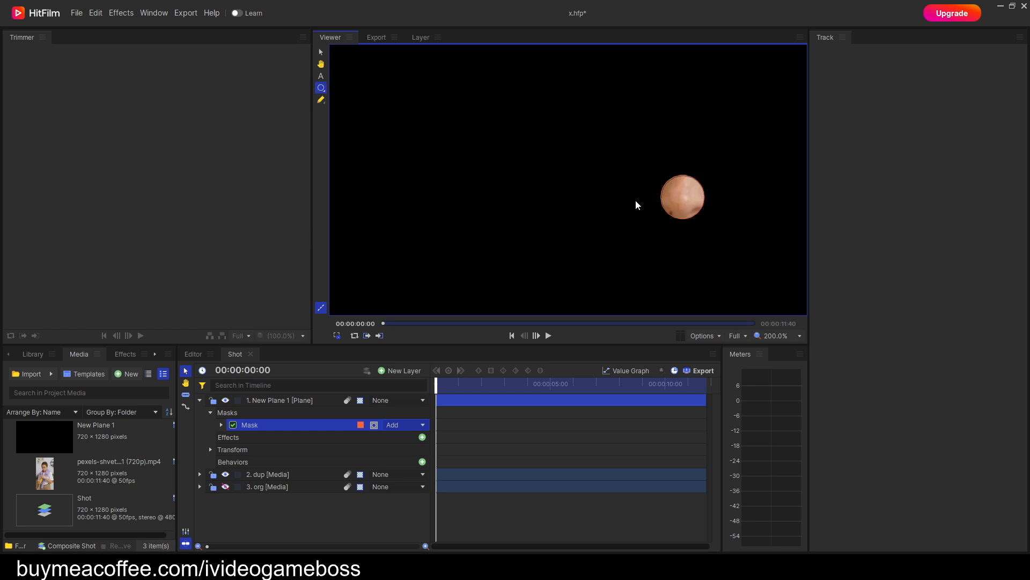
left_click_drag(684, 204, 685, 205)
Enlarge the circular mask evenly around the nose until it frames the woman's head and shoulders.
left_click(321, 100)
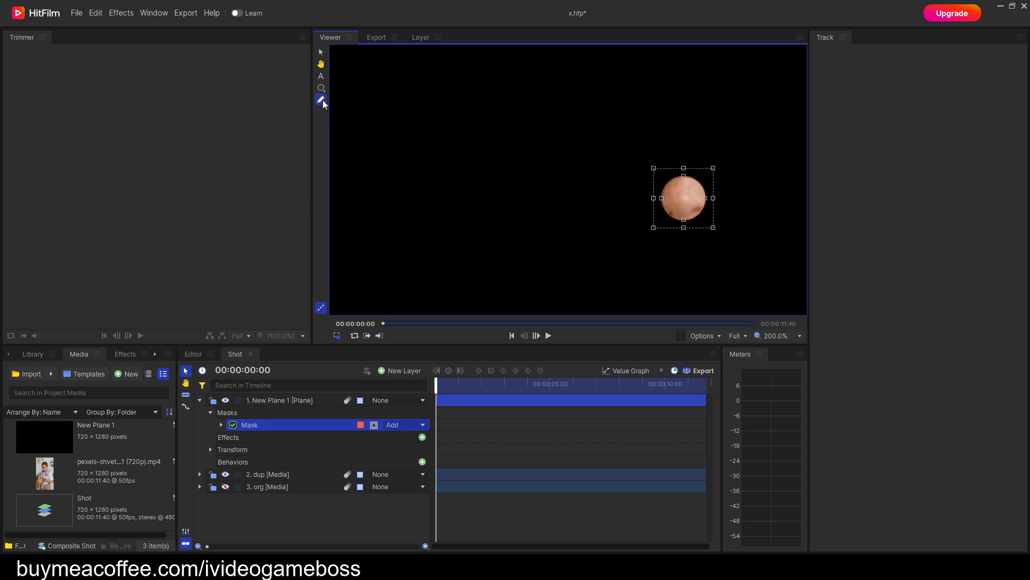
left_click_drag(750, 280, 663, 184)
scroll(704, 218, "up", 2)
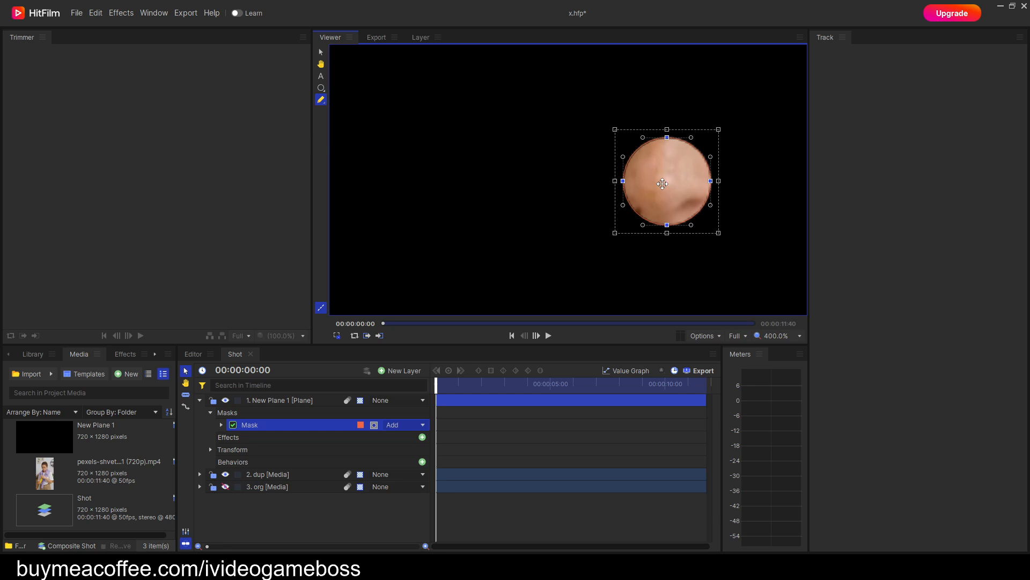
scroll(736, 253, "down", 2)
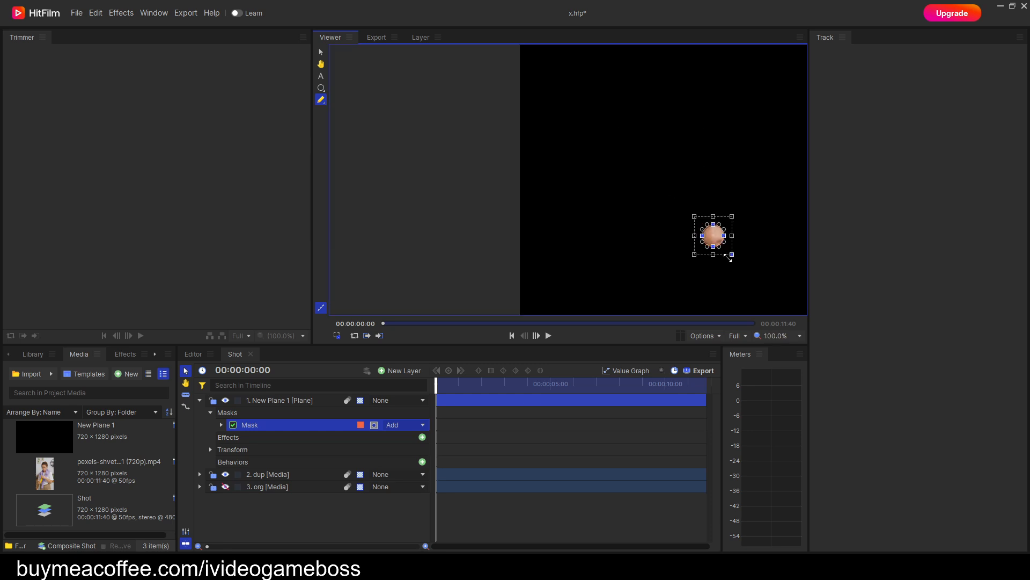
left_click_drag(749, 288, 719, 295)
scroll(701, 280, "down", 1)
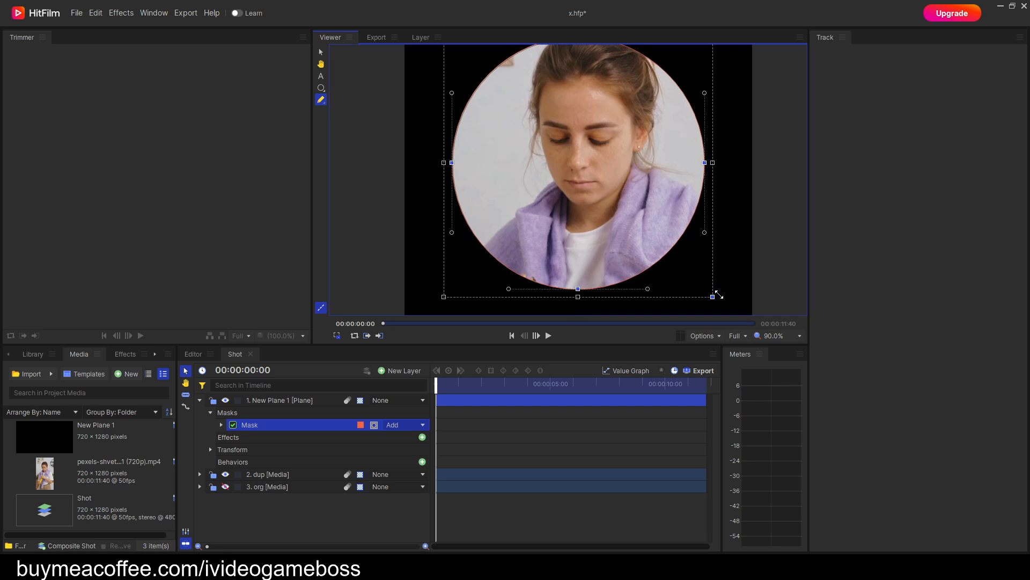
left_click_drag(720, 295, 709, 291)
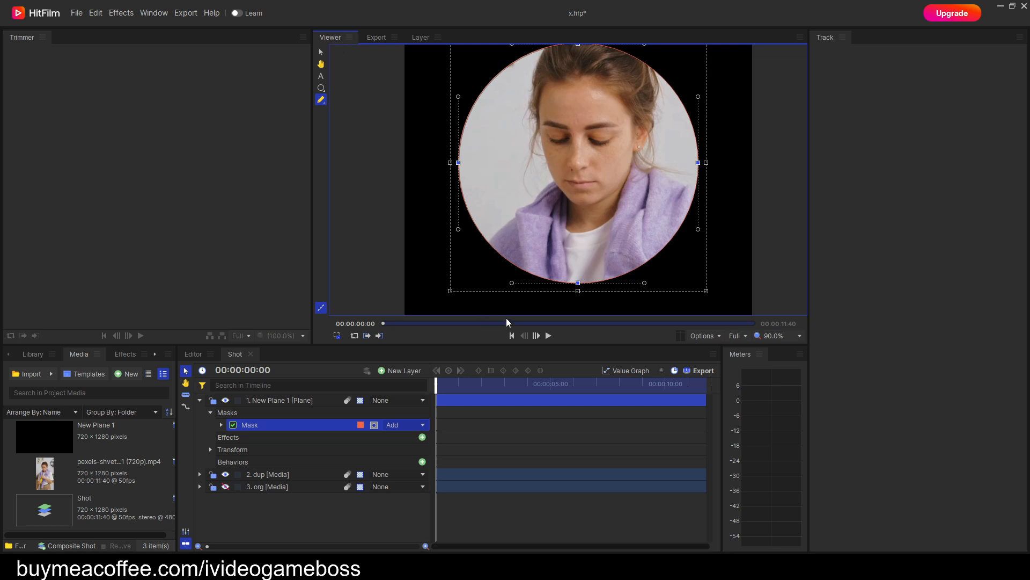
Play the masked shot through to its end and export the composite shot's full contents immediately.
left_click(549, 335)
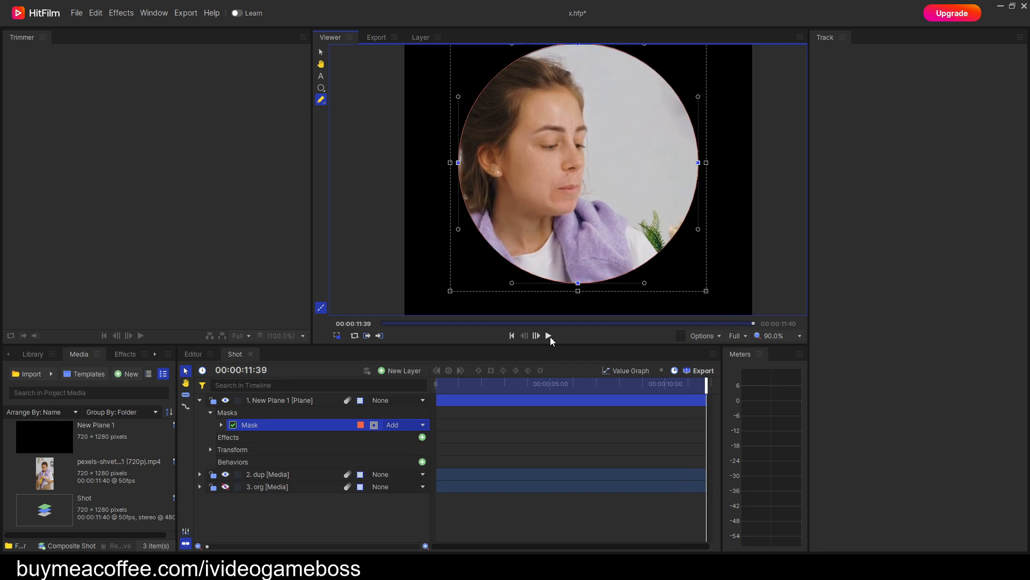
left_click(704, 371)
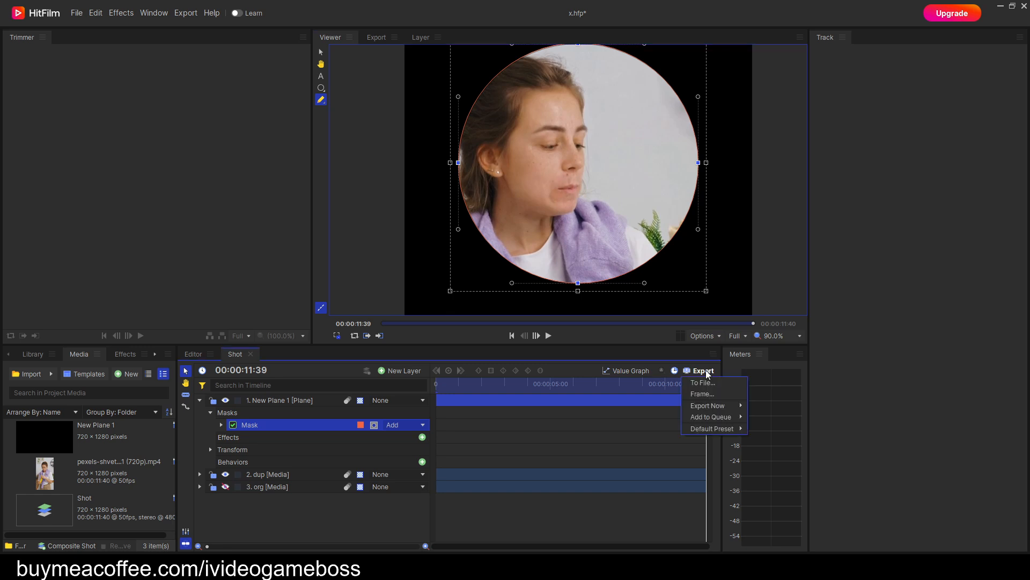
mouse_move(716, 407)
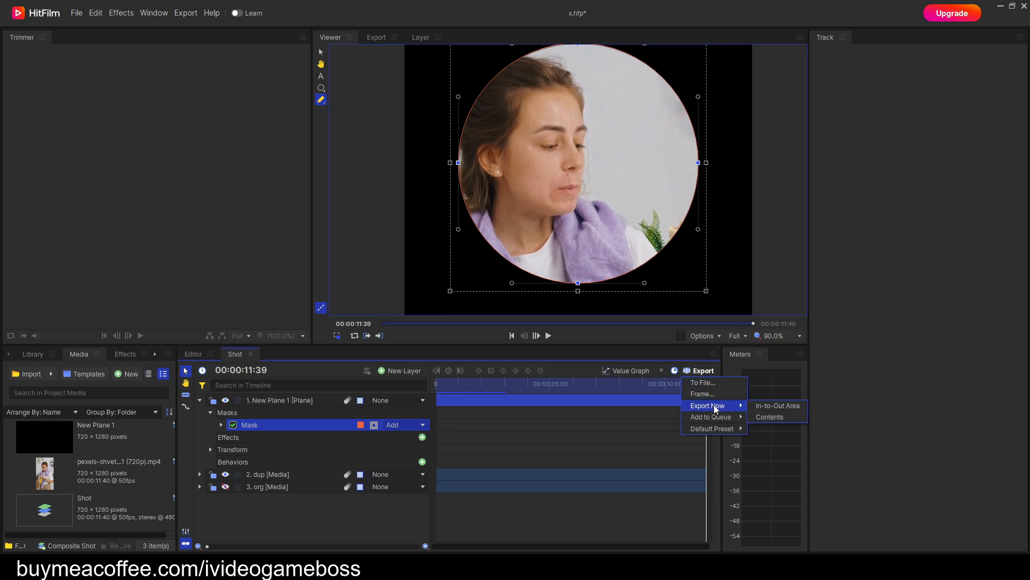
left_click(777, 417)
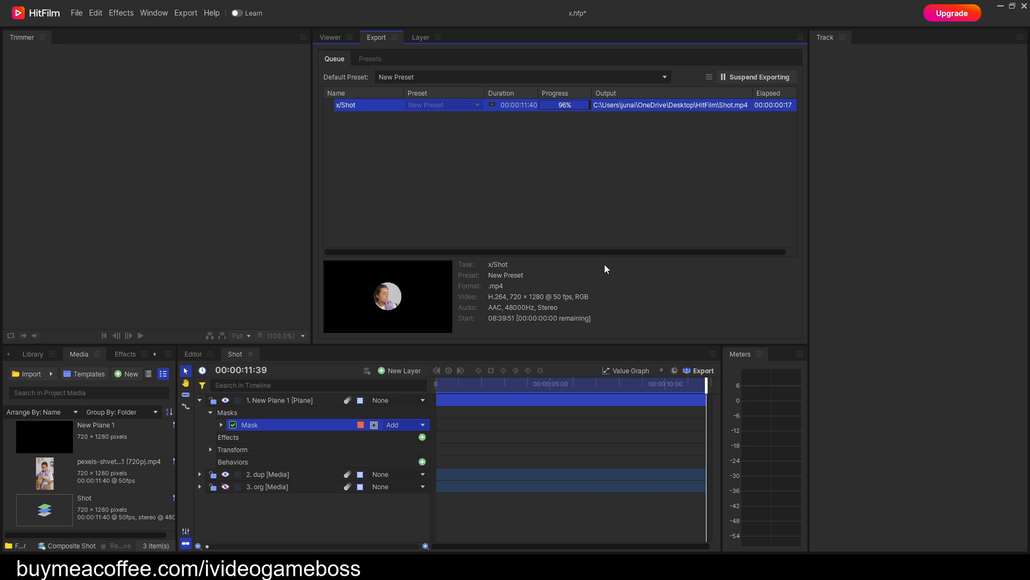
Open the export folder in File Explorer, duplicate Shot.mp4 there and rename the copy output.mp4.
left_click(711, 105)
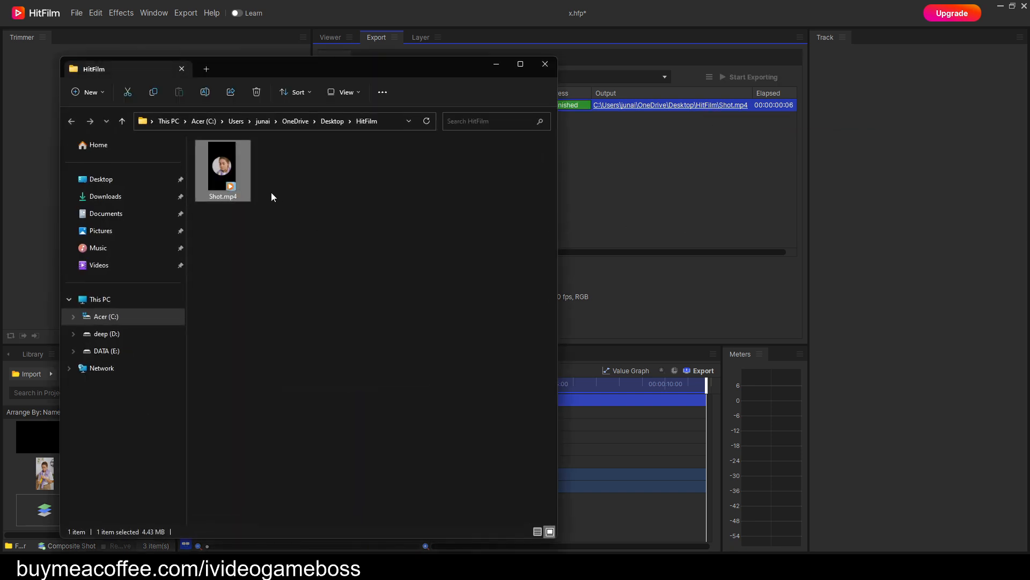
right_click(224, 170)
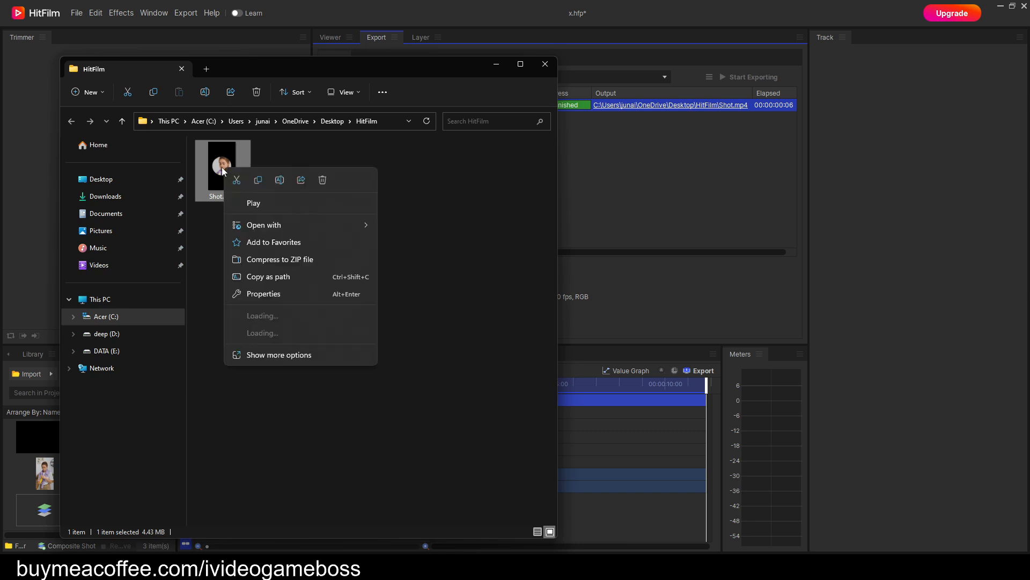
left_click(257, 181)
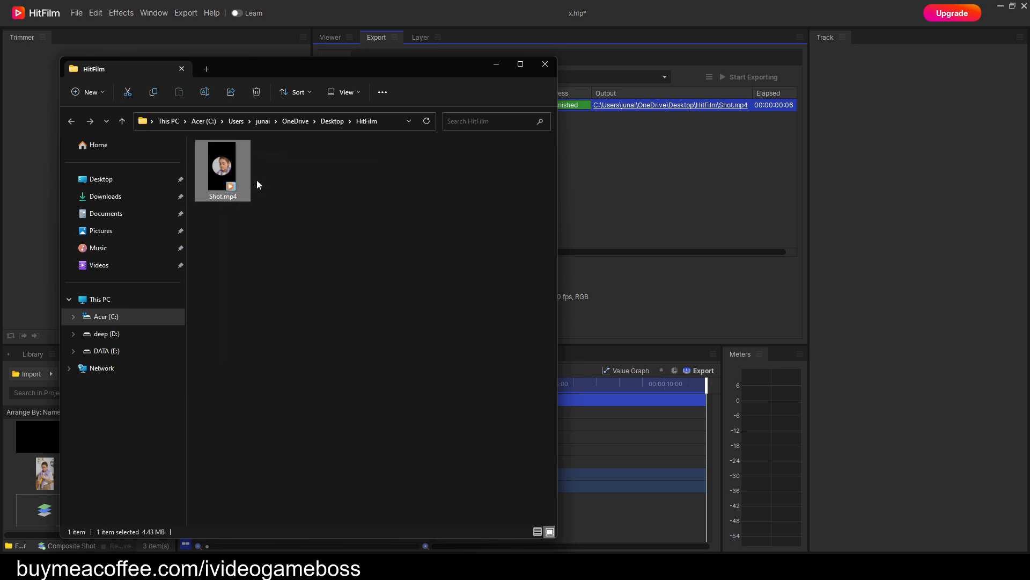
left_click(389, 208)
right_click(388, 208)
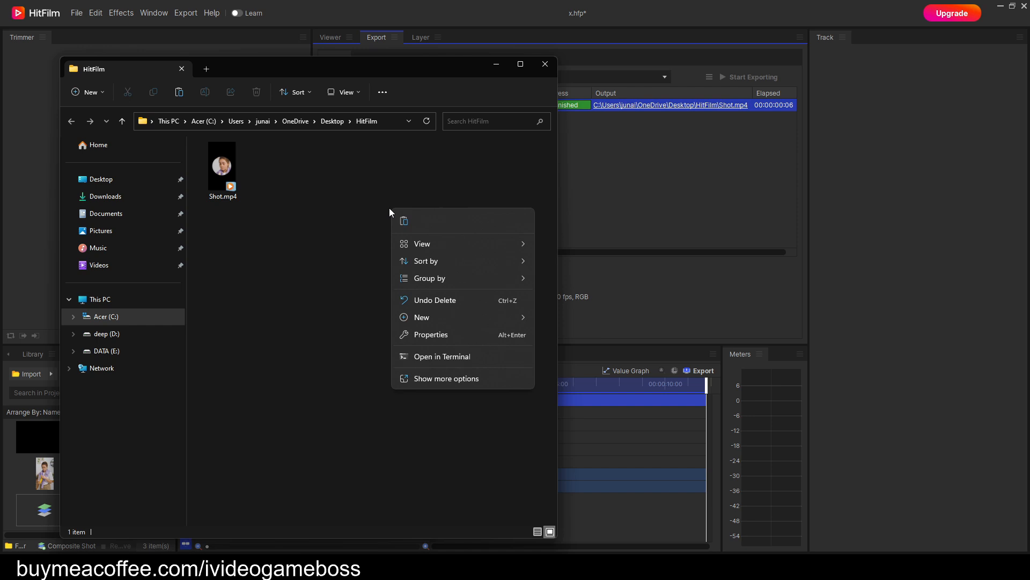
left_click(405, 221)
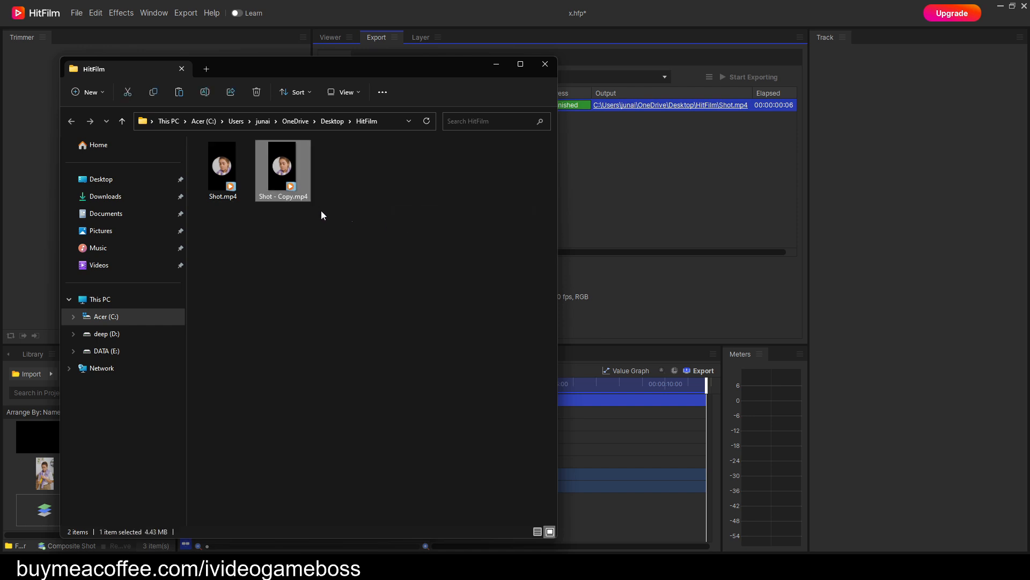
key("F2")
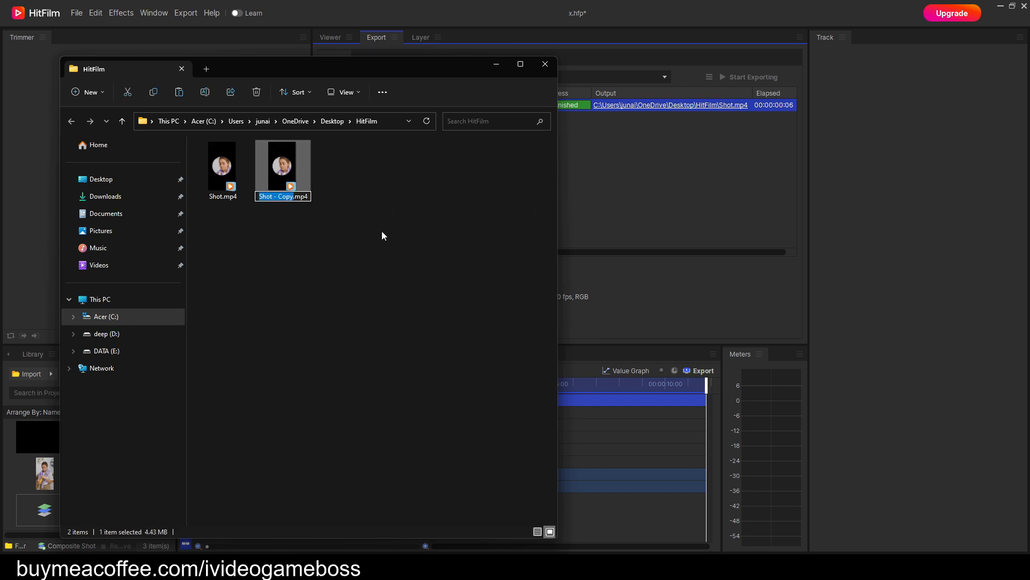
type("outp")
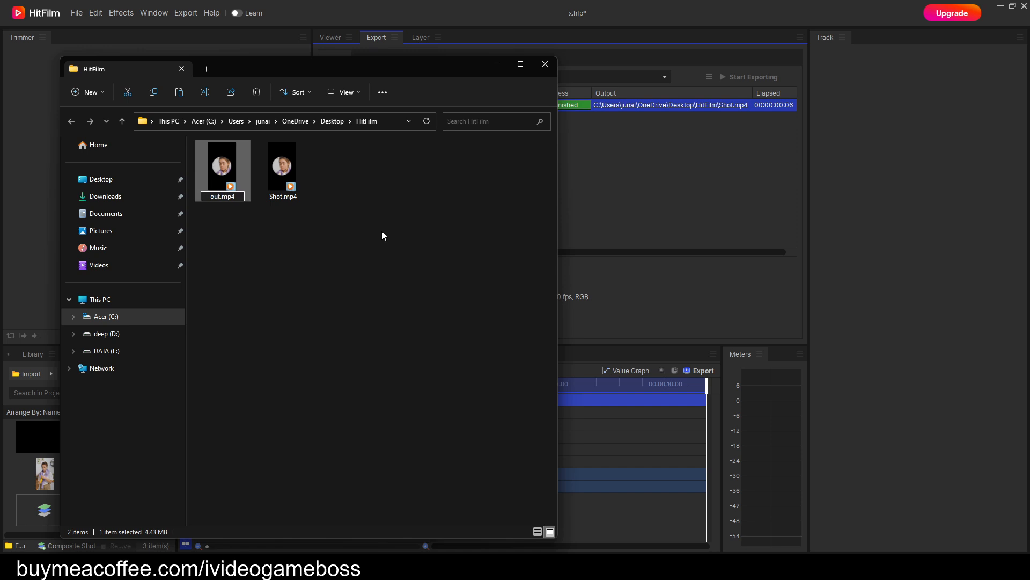
type("ut")
key("Return")
Import output.mp4 from the HitFilm folder into the project's media and return to HitFilm.
left_click_drag(328, 69, 674, 89)
left_click(568, 193)
left_click_drag(568, 193, 98, 454)
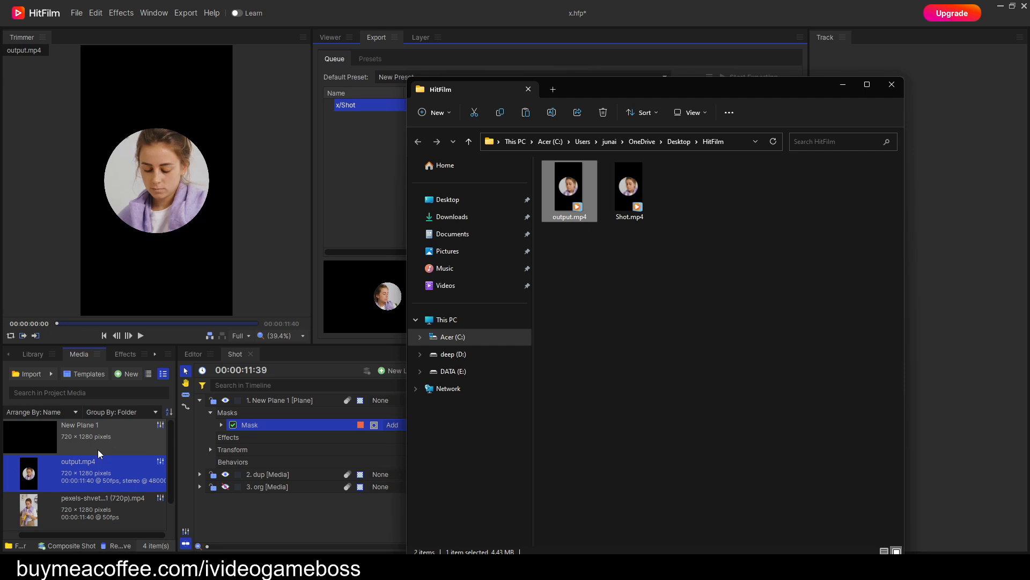
left_click(99, 476)
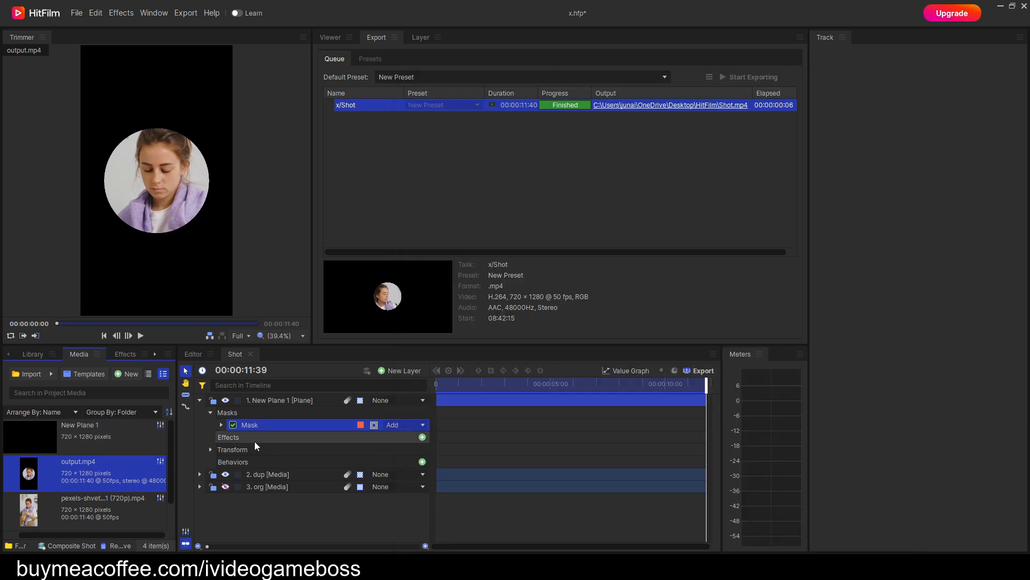
Hide the plane and dup layers, collapse the plane's properties and place output.mp4 between the dup and org layers.
left_click(228, 402)
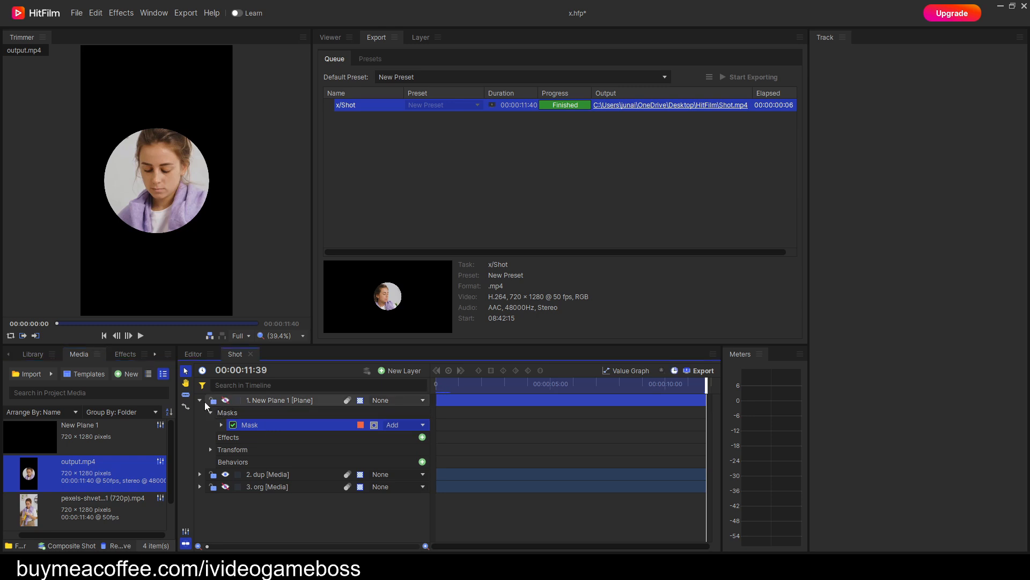
left_click(200, 400)
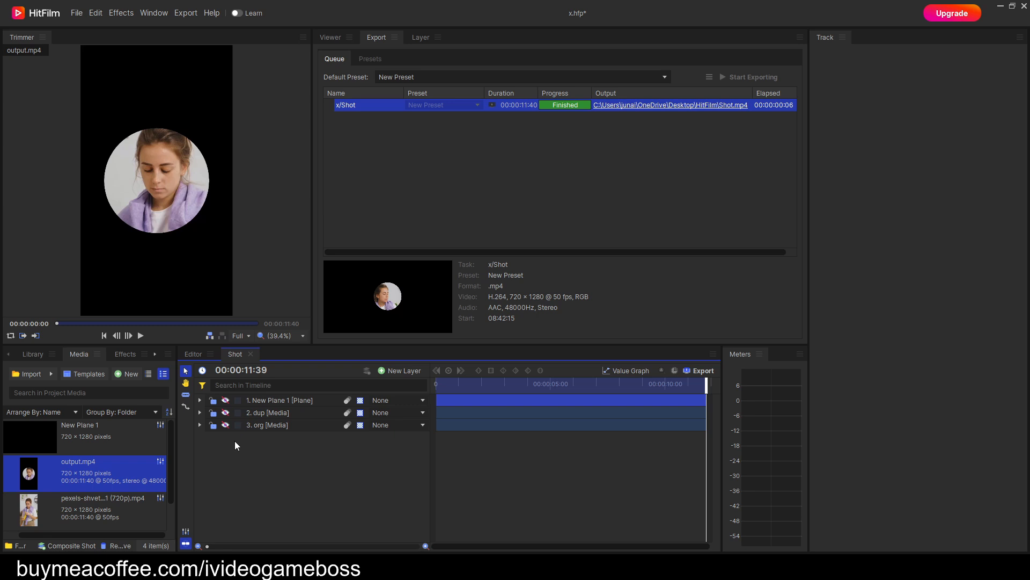
left_click(334, 40)
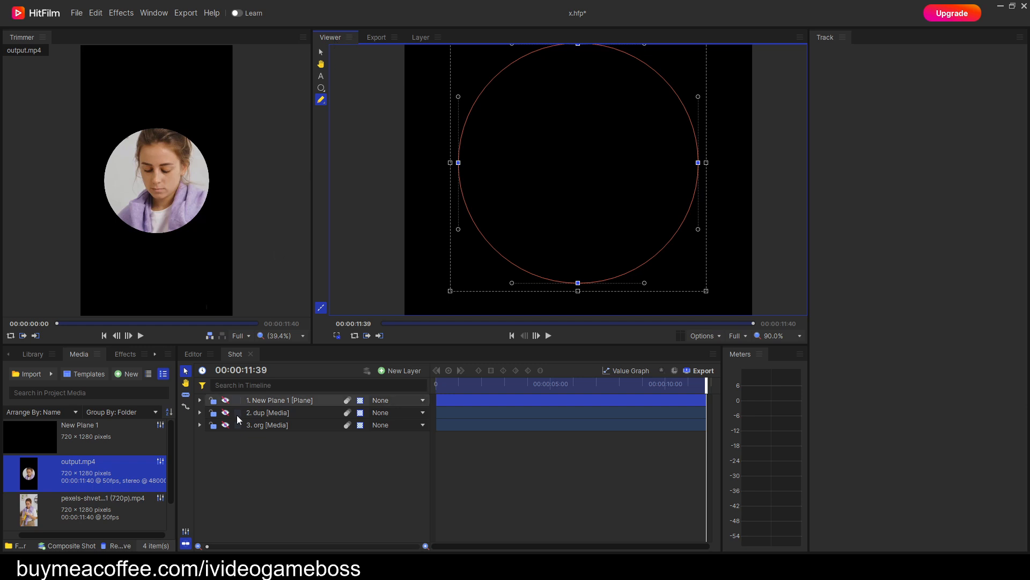
left_click_drag(84, 475, 267, 421)
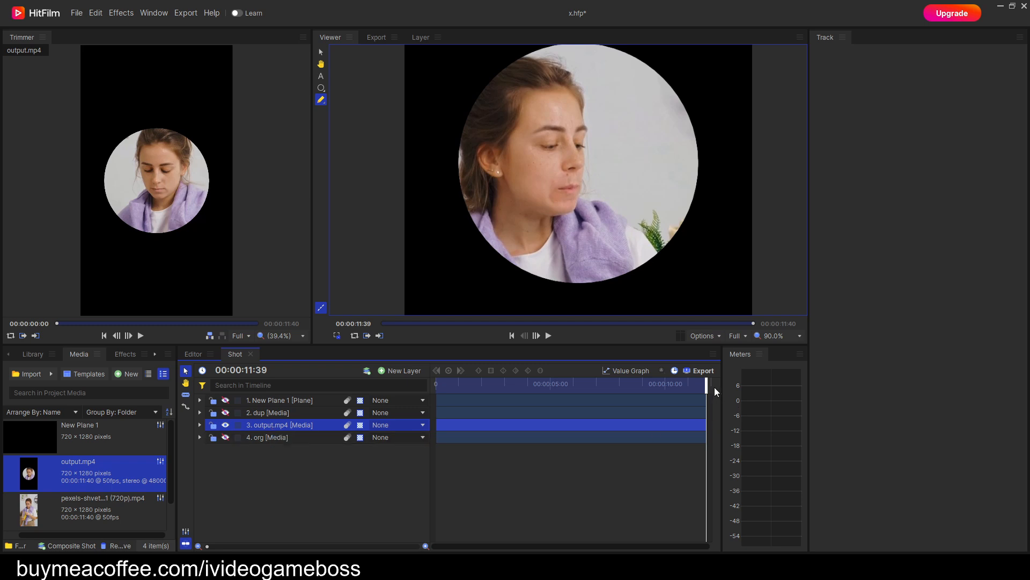
Play the output.mp4 layer from the start to the end of the shot and return to the first frame.
left_click_drag(707, 386, 434, 387)
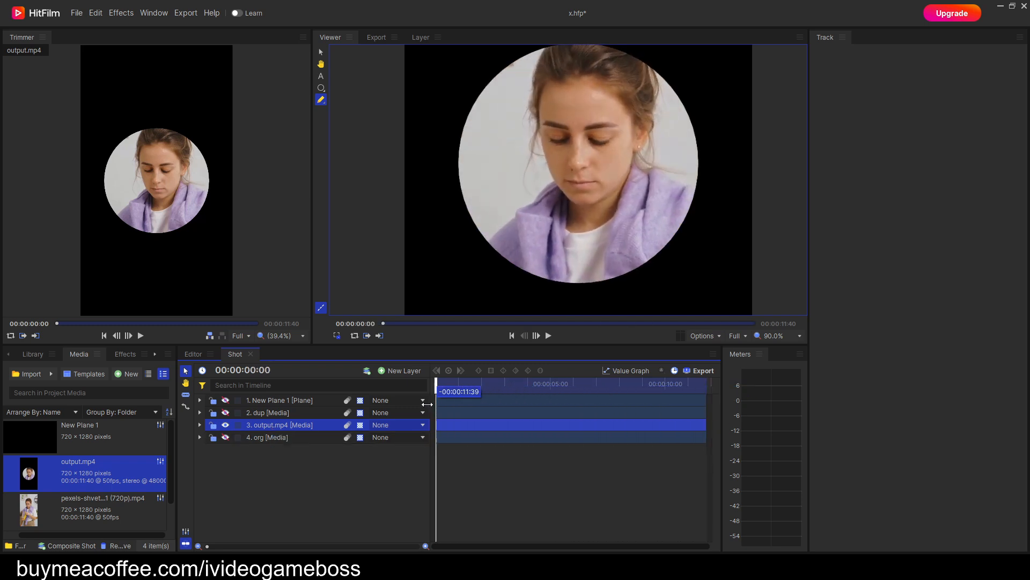
left_click(549, 337)
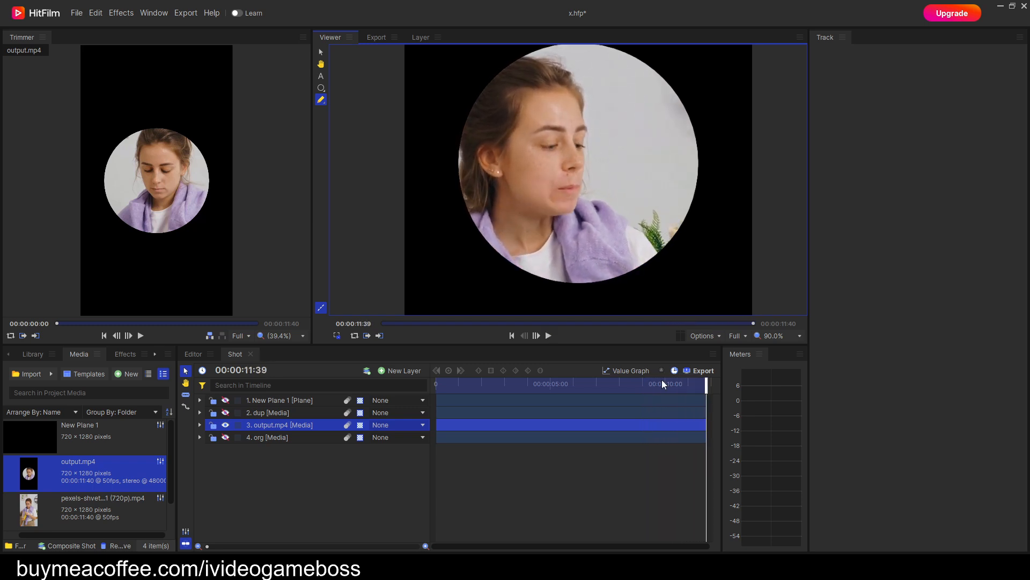
left_click_drag(705, 381, 426, 385)
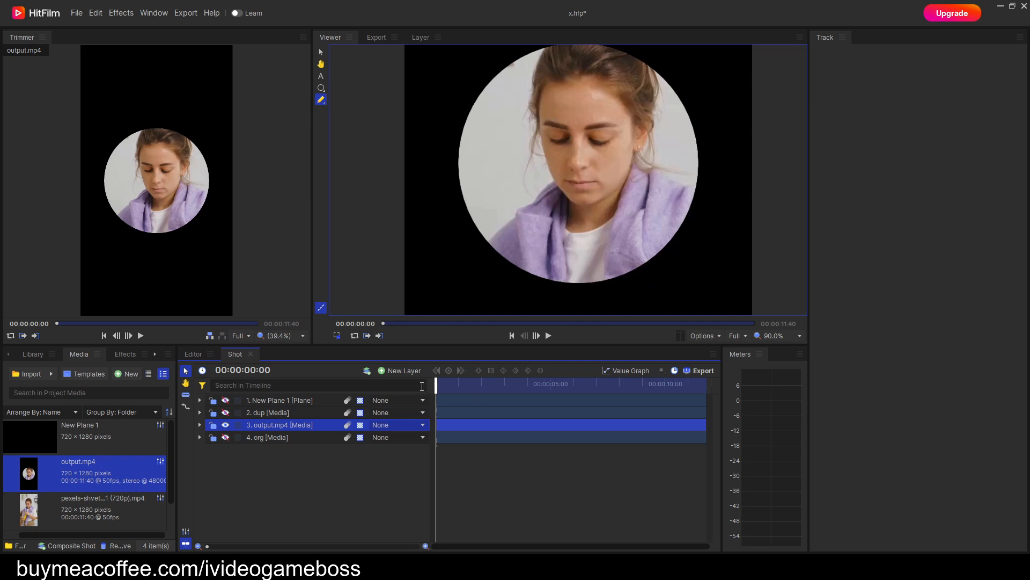
Copy the dup layer's keyframed Anchor Point transform property and collapse the layer.
left_click(200, 412)
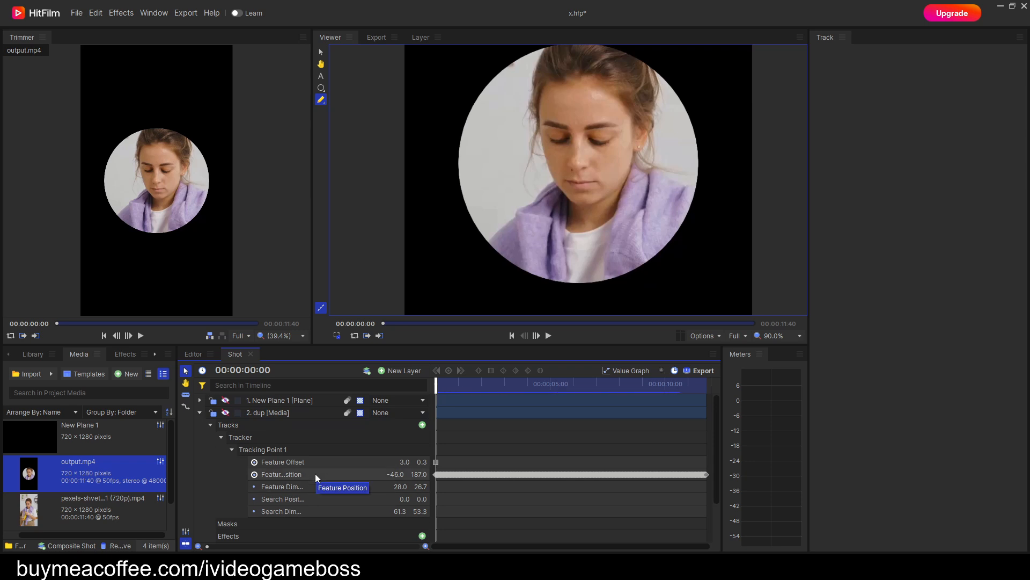
left_click(210, 425)
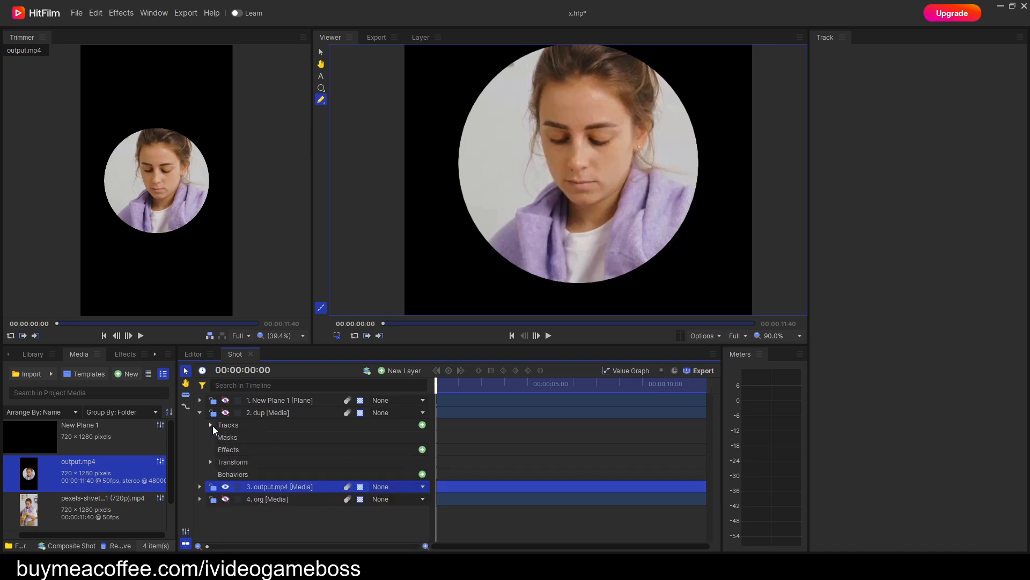
left_click(210, 462)
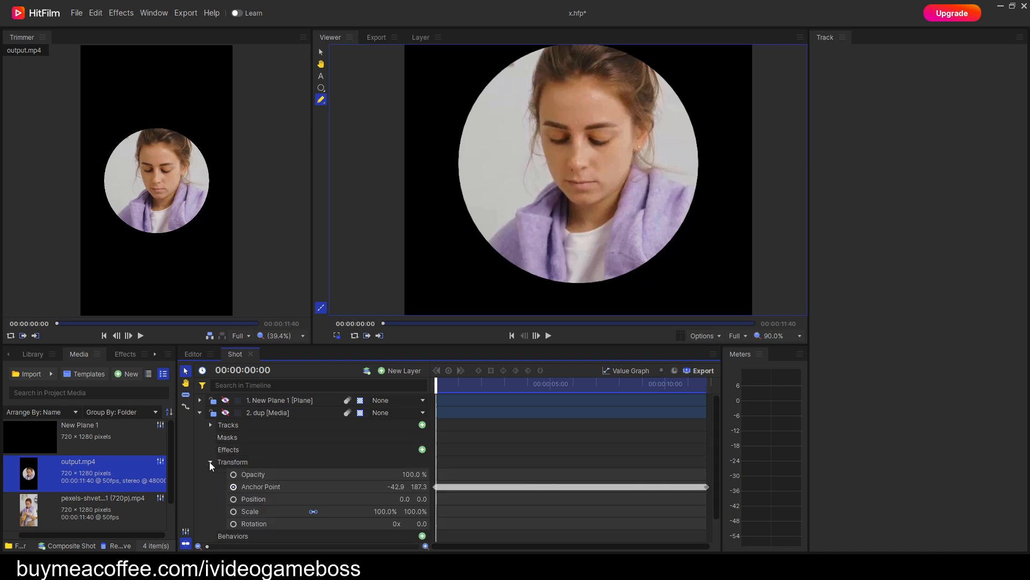
left_click(288, 485)
right_click(289, 486)
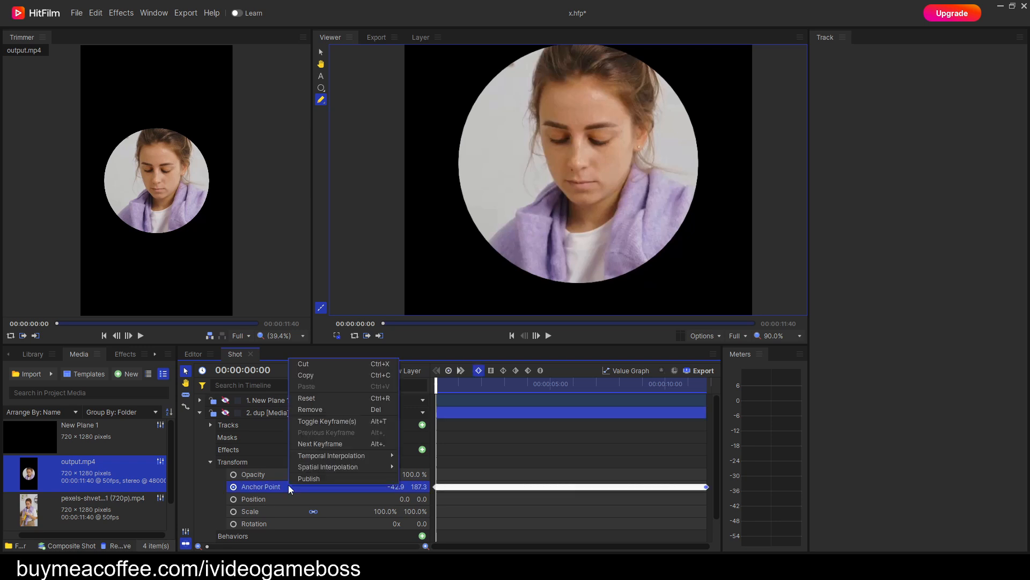
left_click(320, 376)
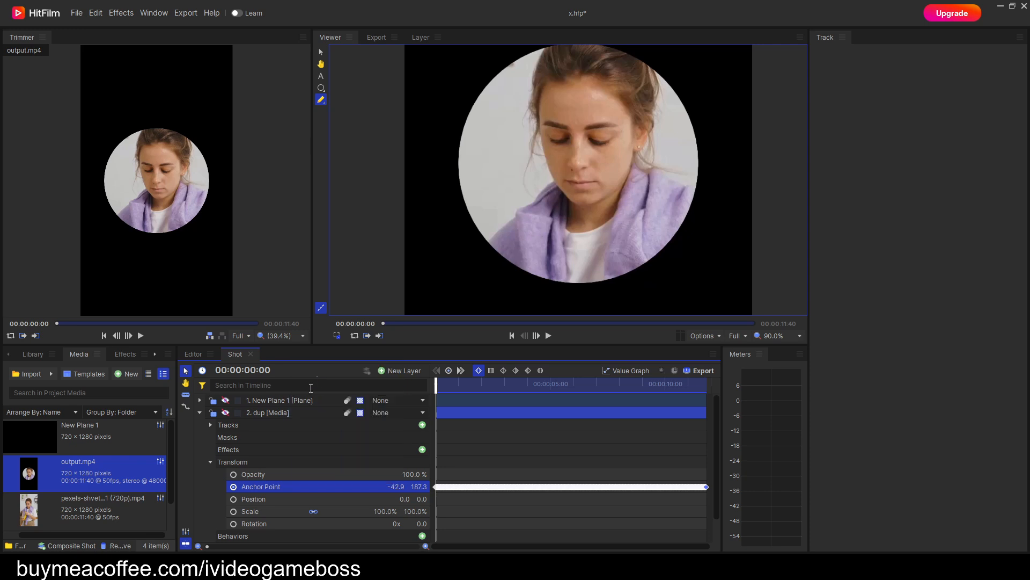
left_click(200, 412)
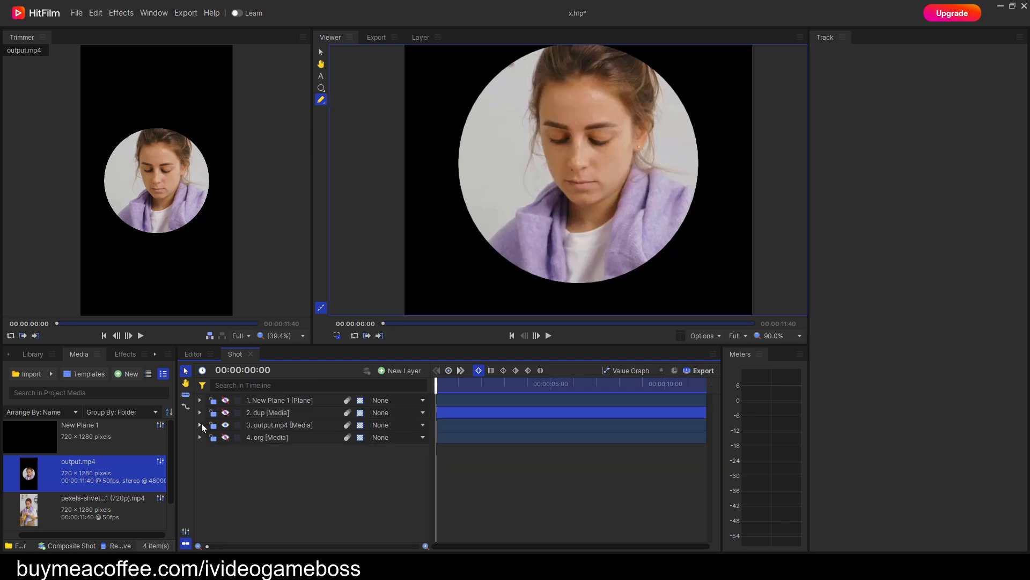
Paste the copied anchor point keyframes onto the output.mp4 layer's Position property.
left_click(201, 424)
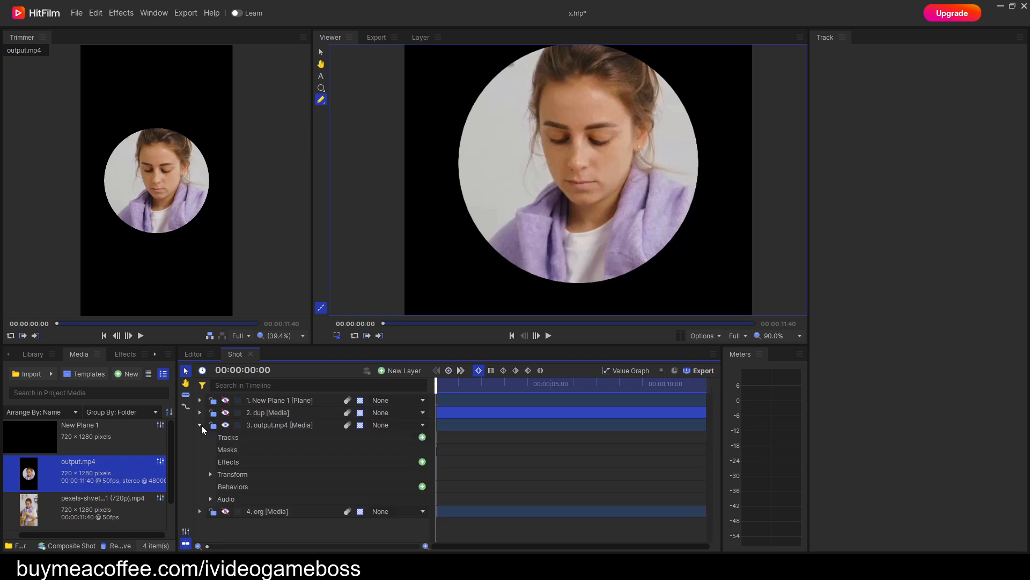
left_click(211, 475)
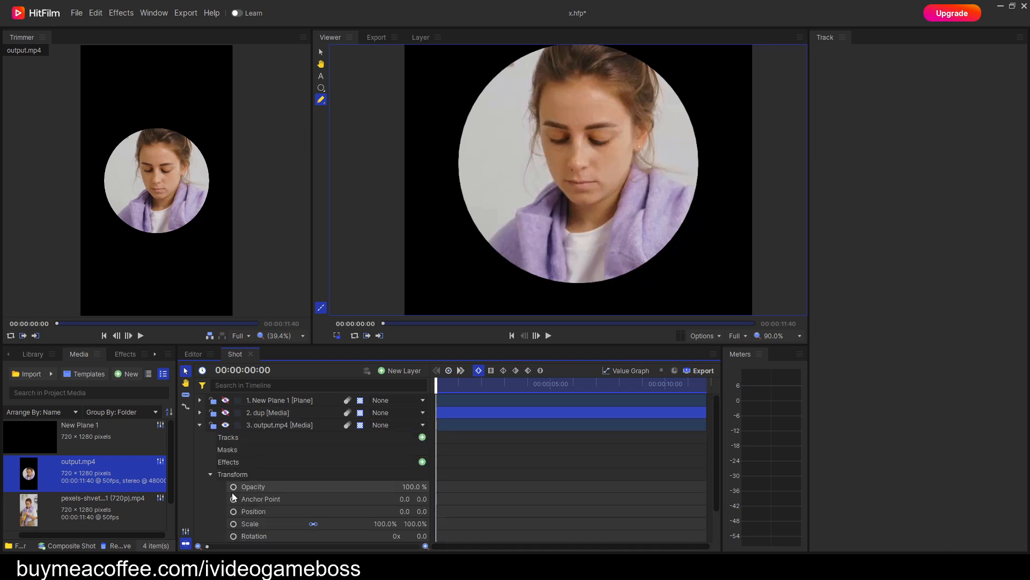
right_click(263, 511)
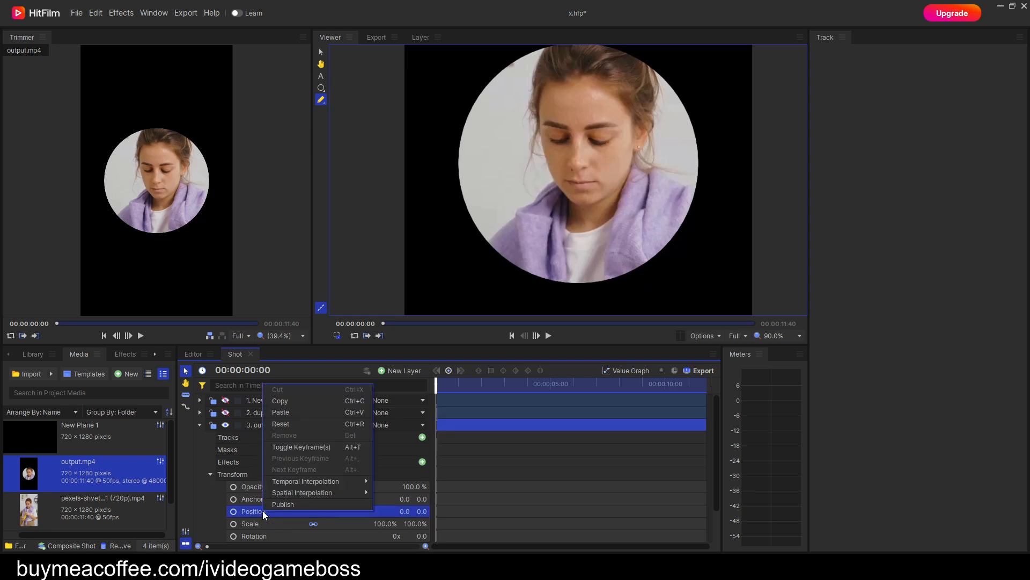
left_click(293, 413)
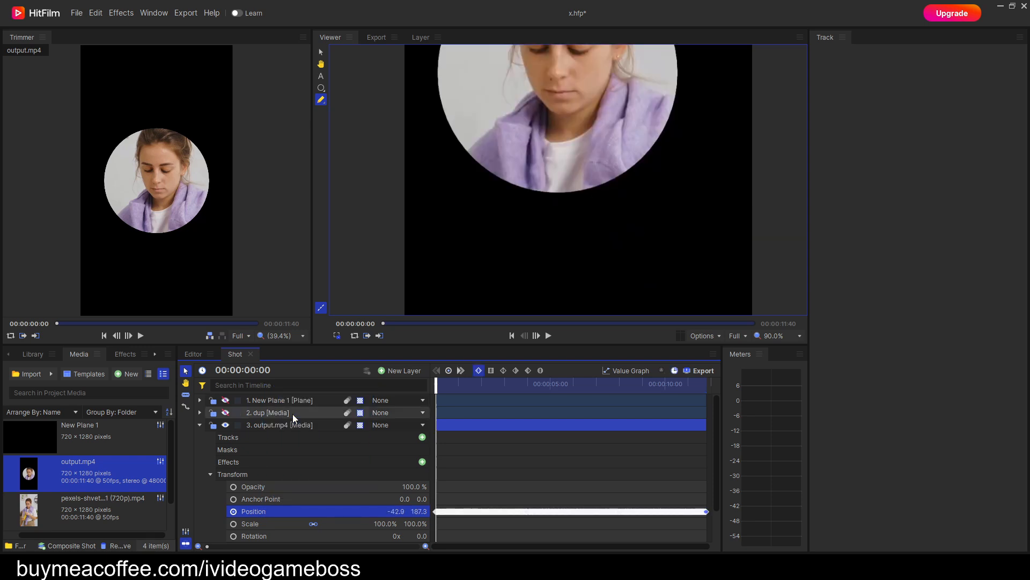
Copy the circle mask from New Plane 1 to the output.mp4 layer and turn off the pasted mask's inversion.
left_click(201, 400)
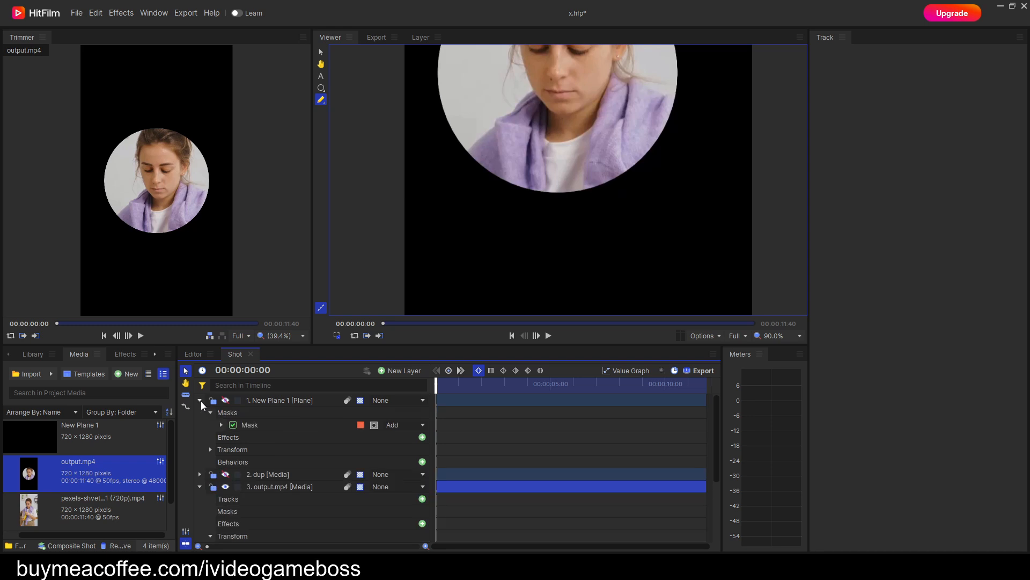
left_click(250, 424)
right_click(250, 425)
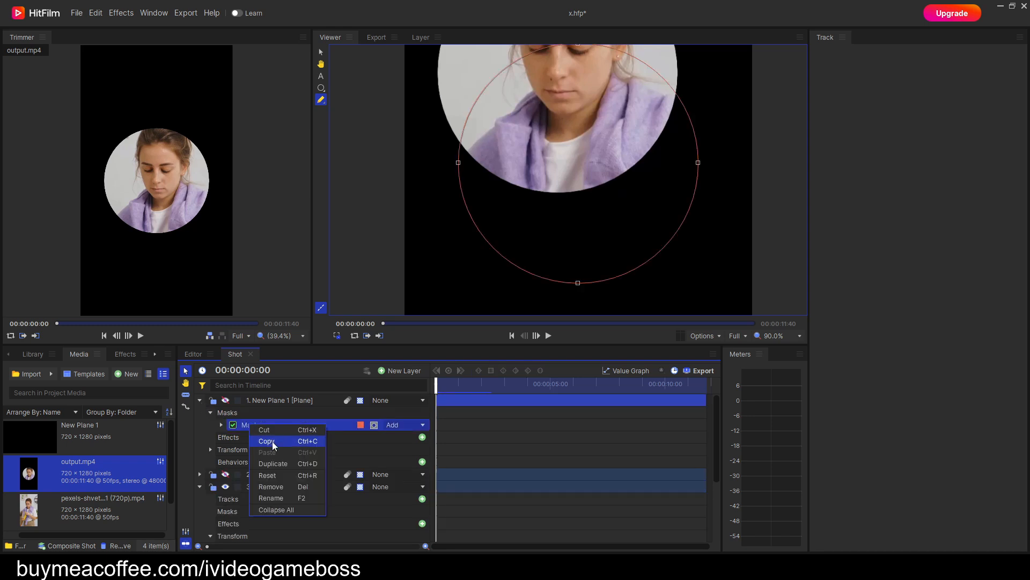
left_click(267, 441)
left_click(199, 400)
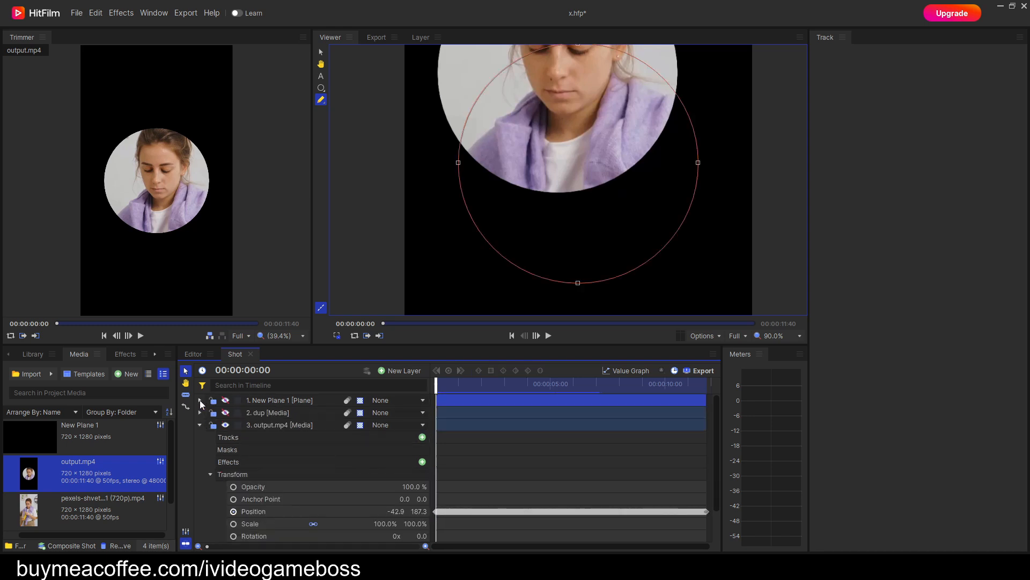
right_click(235, 452)
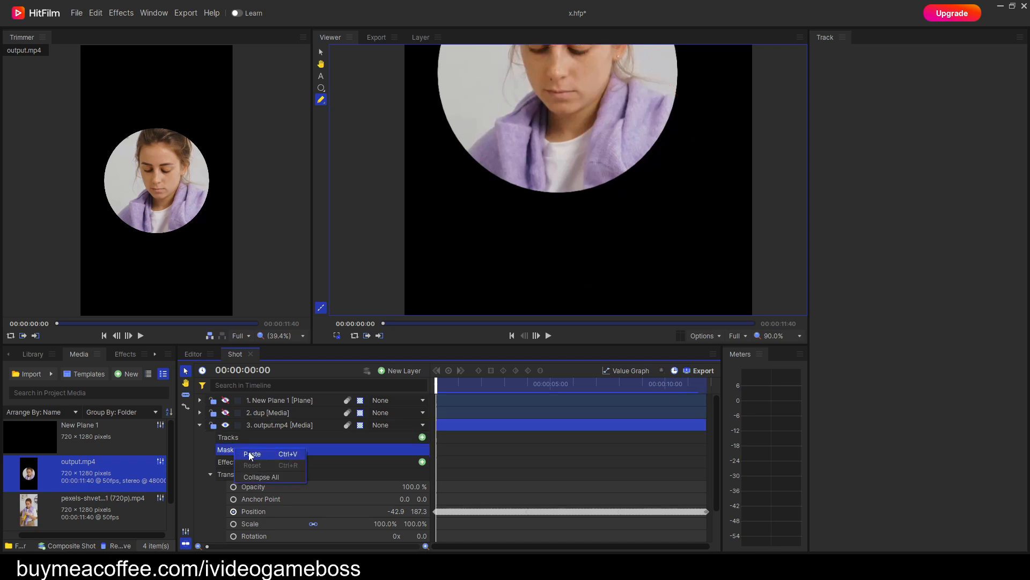
left_click(249, 452)
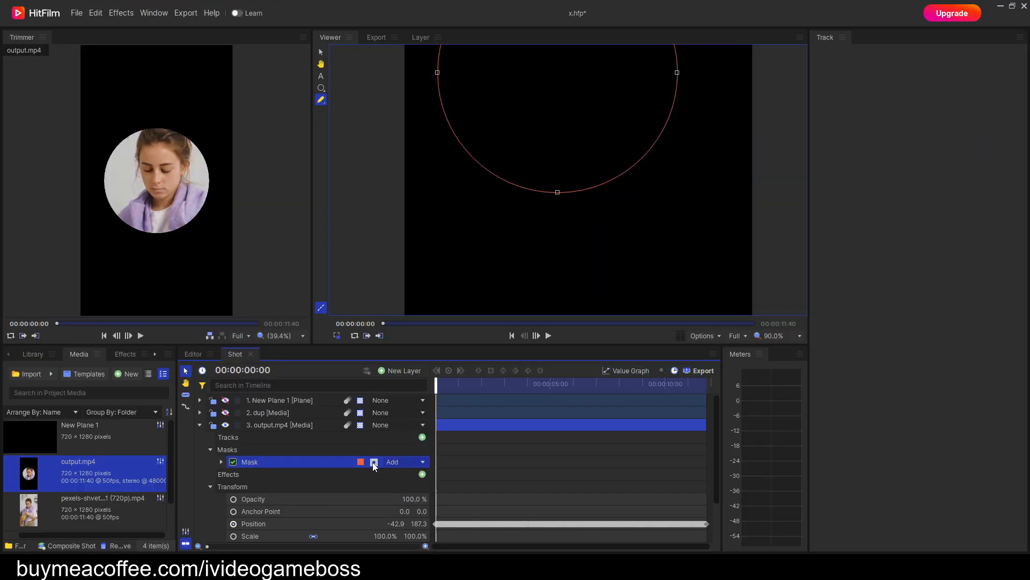
left_click(374, 462)
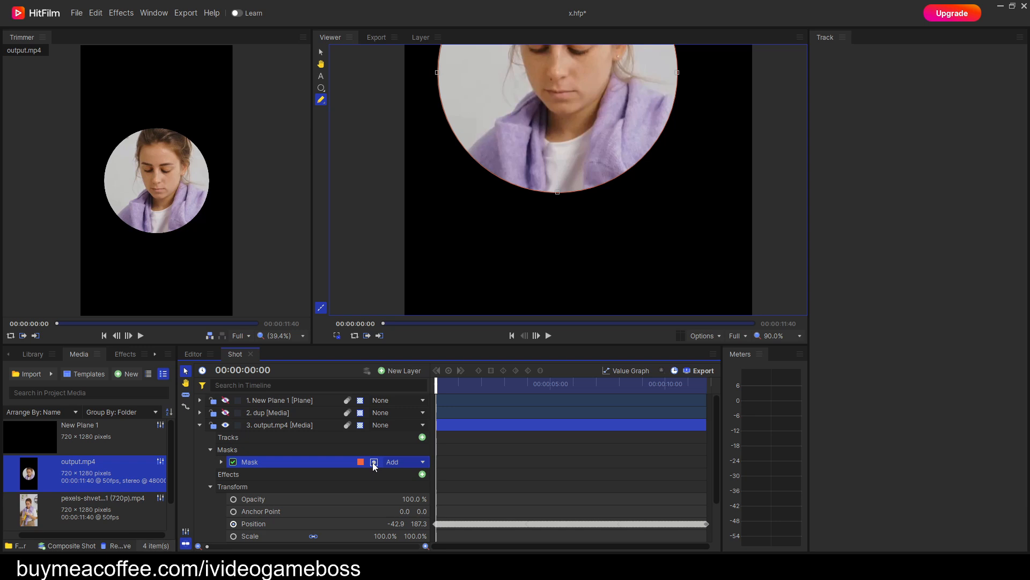
Collapse the output.mp4 layer and make the org layer visible beneath it.
left_click(200, 425)
left_click(226, 437)
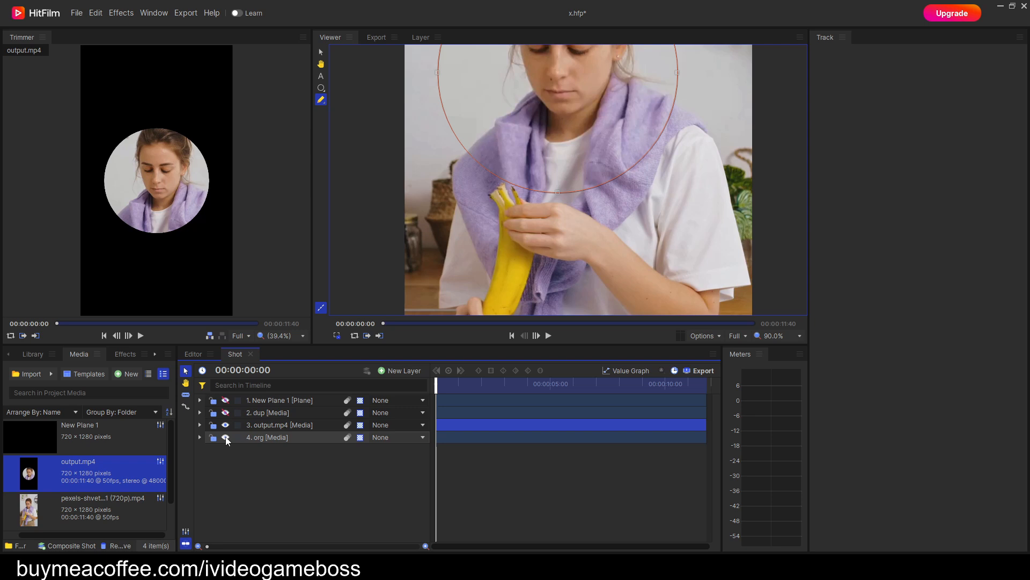
key("h")
left_click_drag(654, 182, 648, 270)
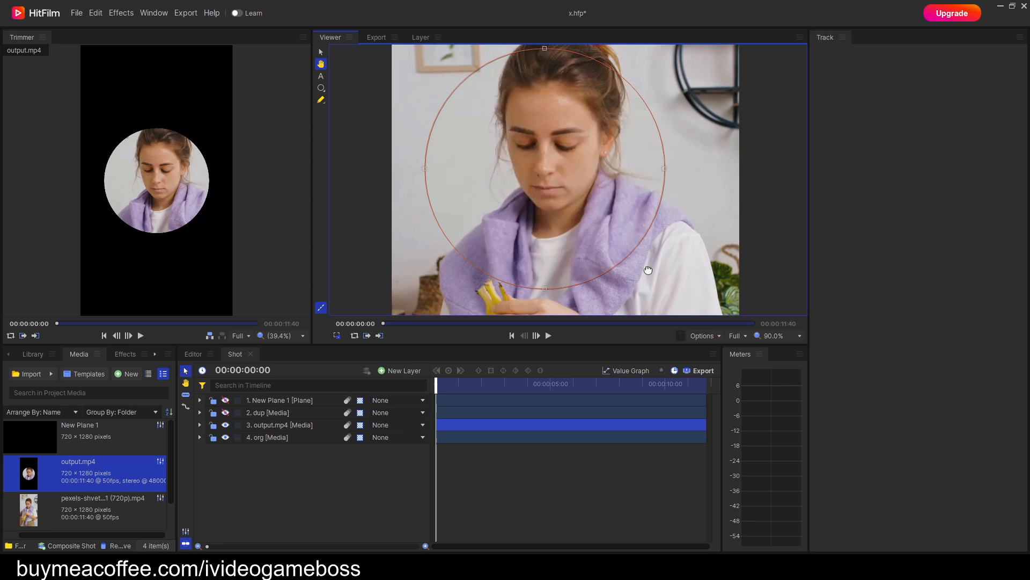
key("p")
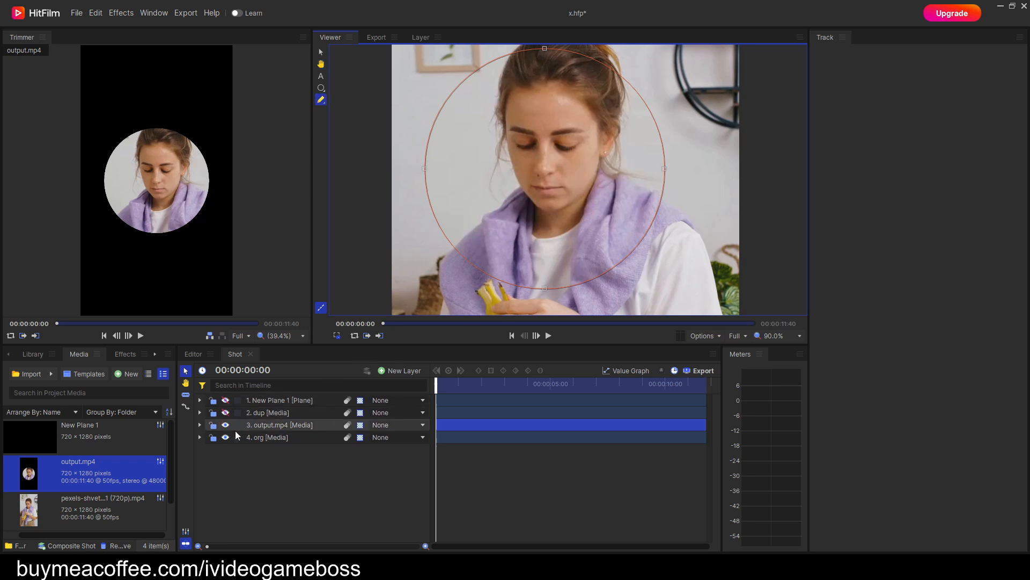
Set the output.mp4 mask's feather to In with a strength of 52 px and play the composite through to its end.
left_click(200, 425)
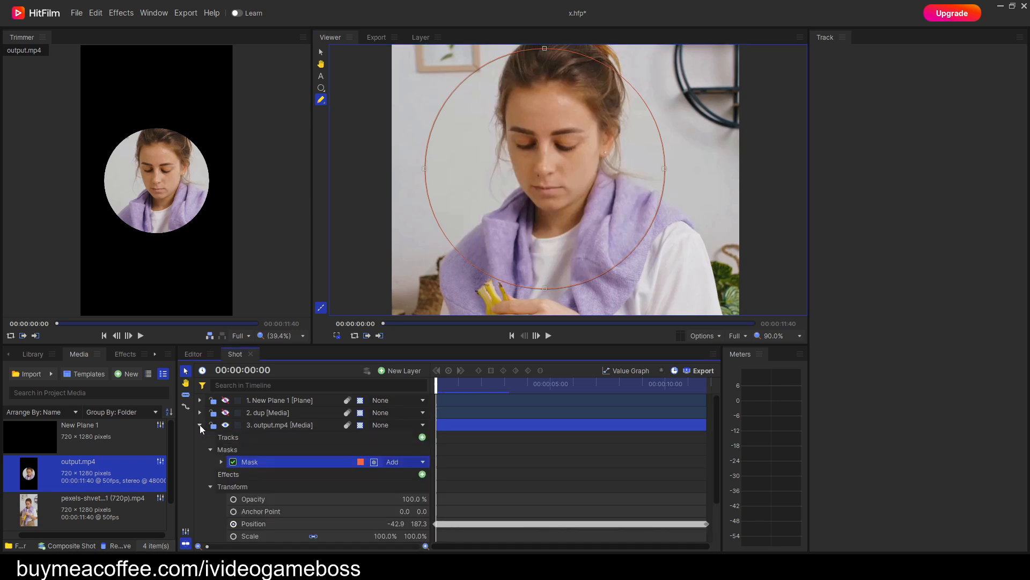
left_click(221, 461)
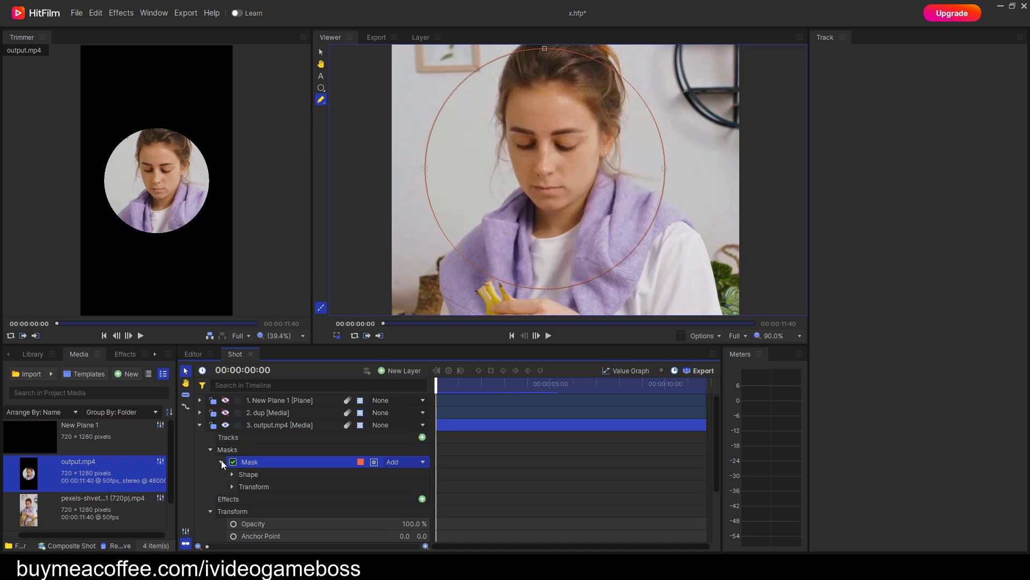
left_click(232, 474)
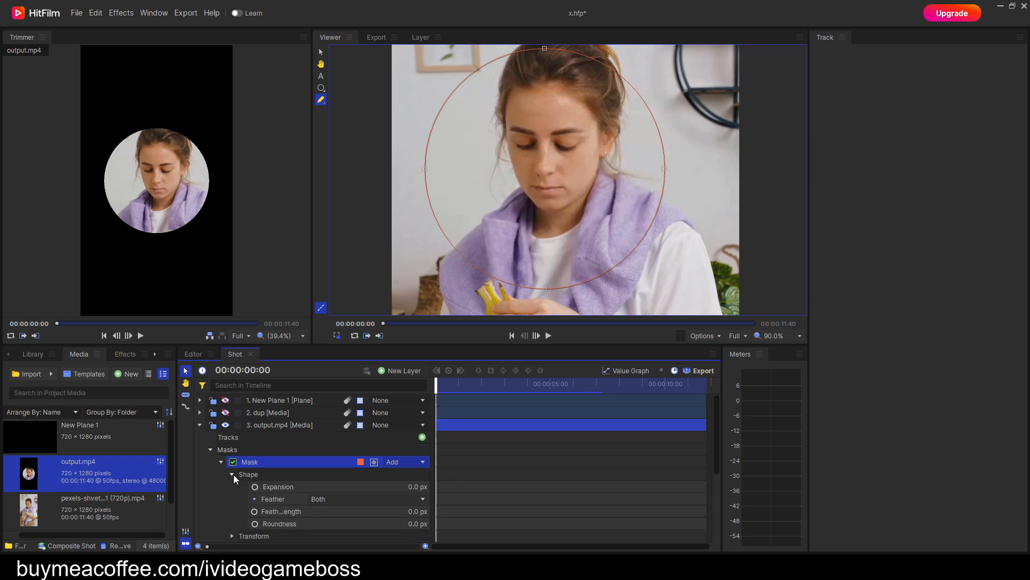
left_click(391, 498)
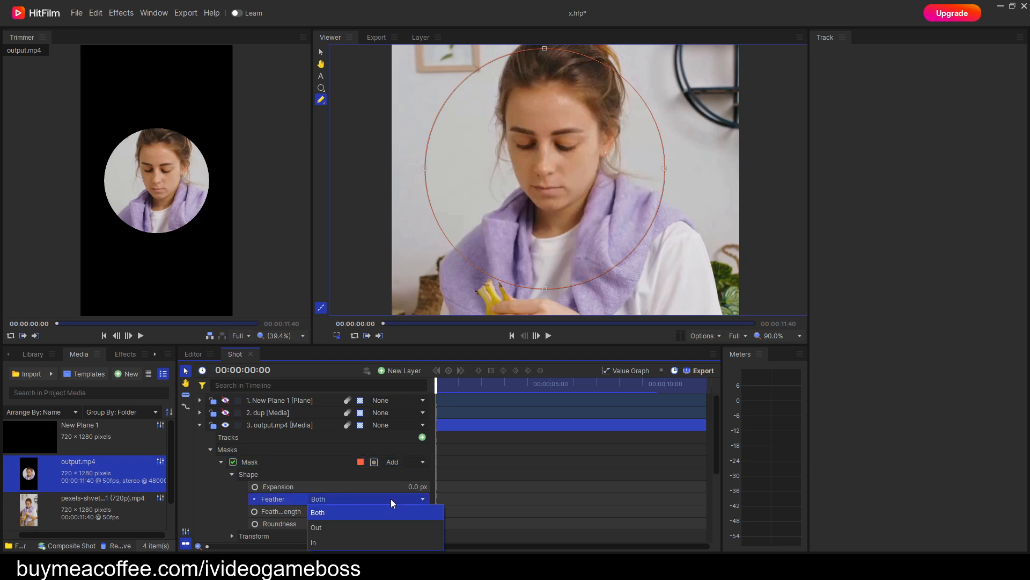
left_click(328, 545)
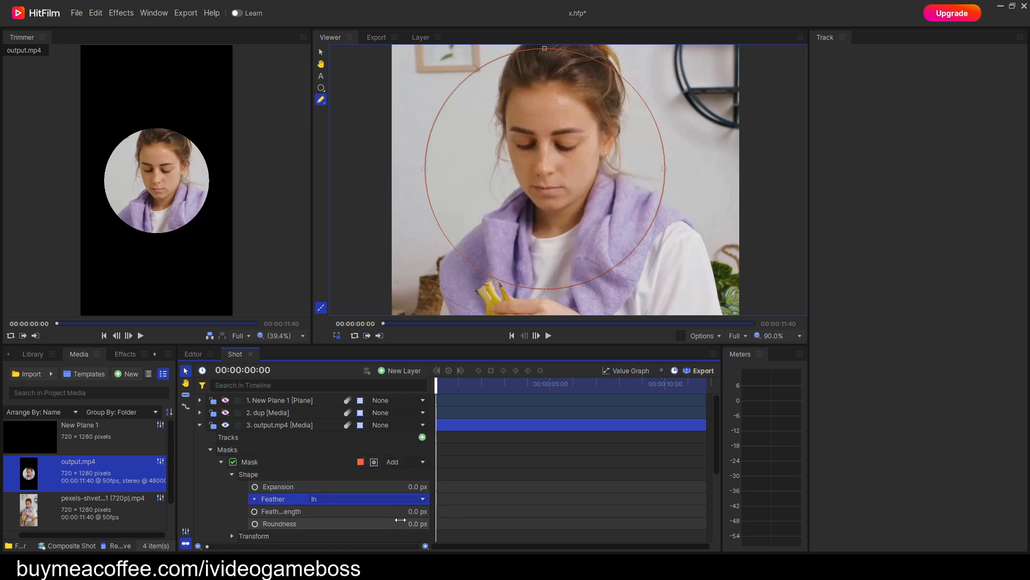
left_click_drag(403, 512, 431, 512)
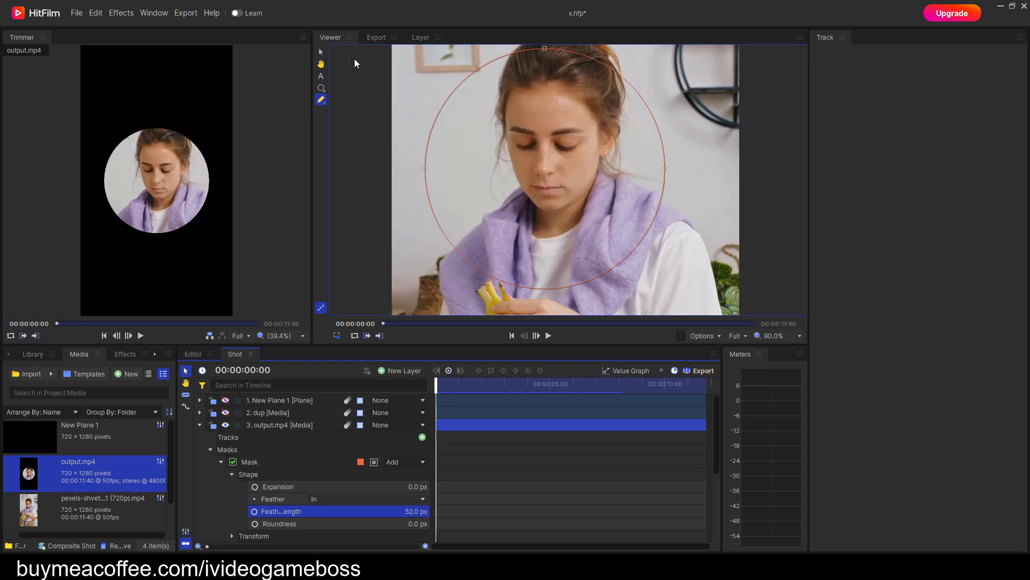
left_click(335, 38)
left_click(549, 336)
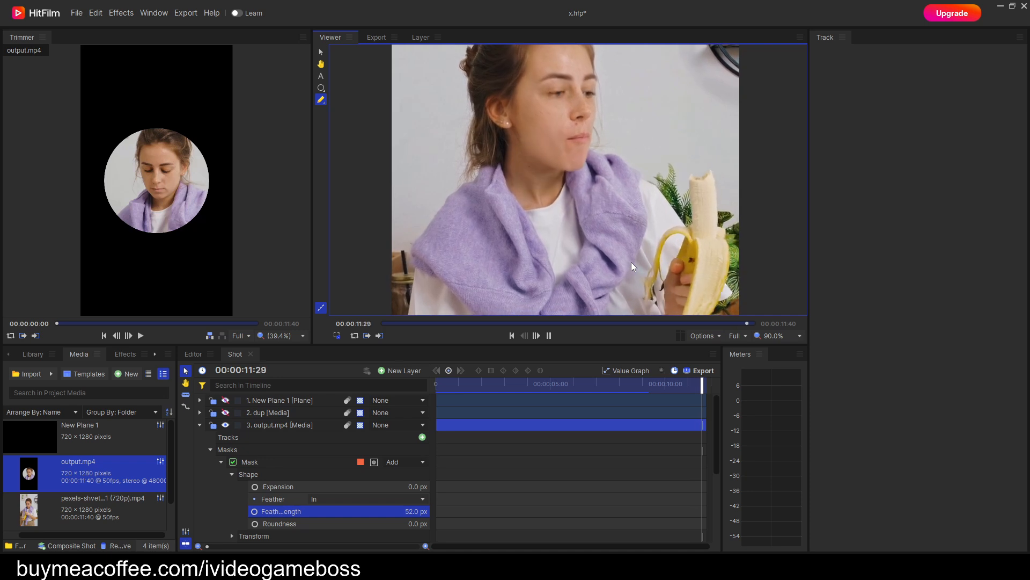
Save the project as x.hfp in the deepface folder, replacing the existing file.
left_click(77, 15)
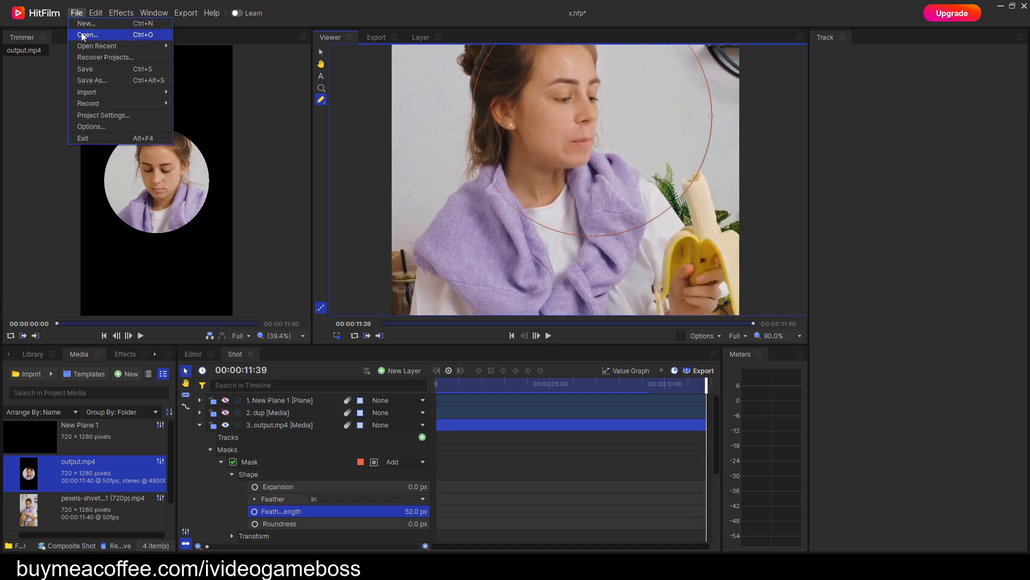
left_click(103, 82)
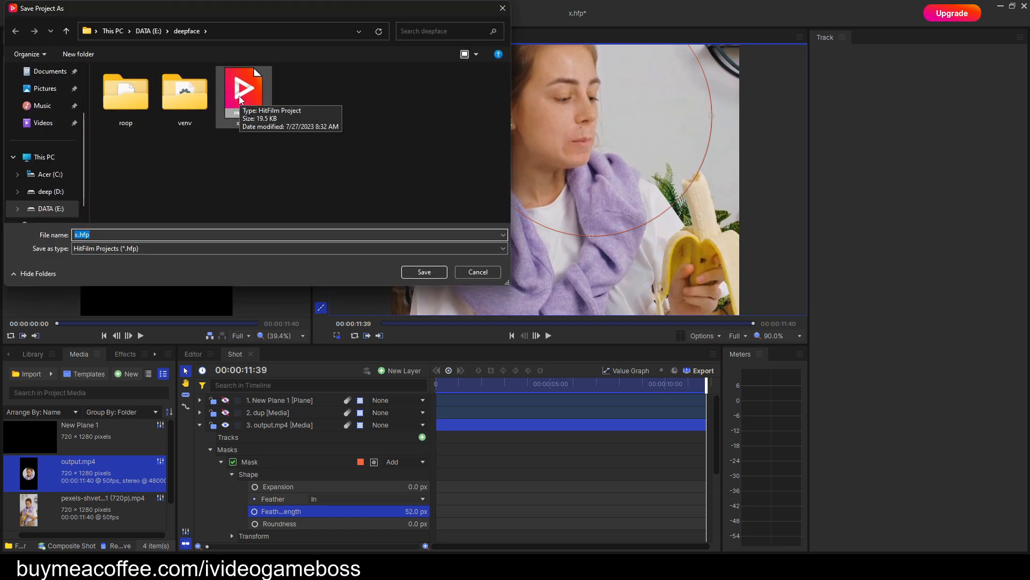
key("Return")
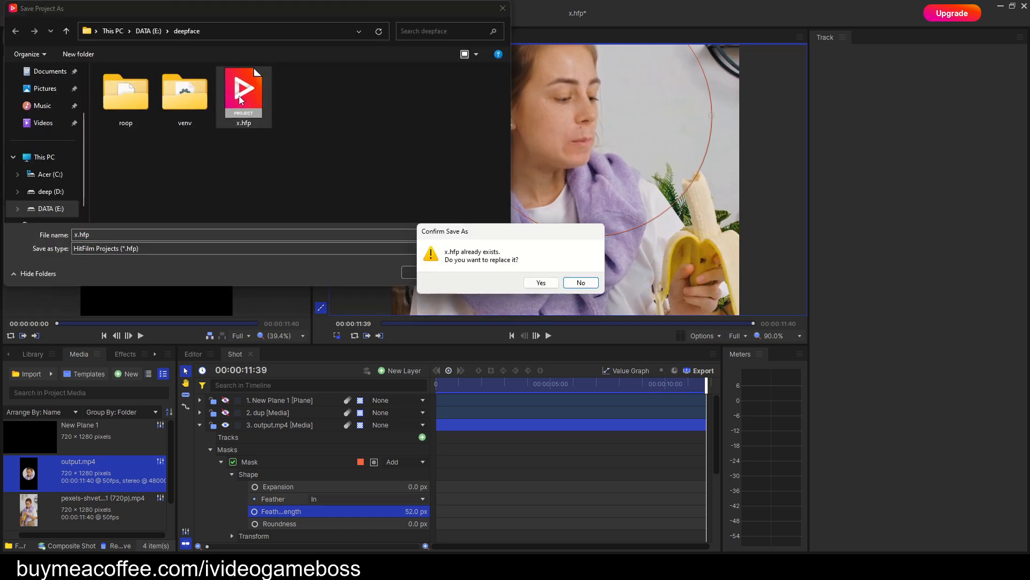
left_click(539, 280)
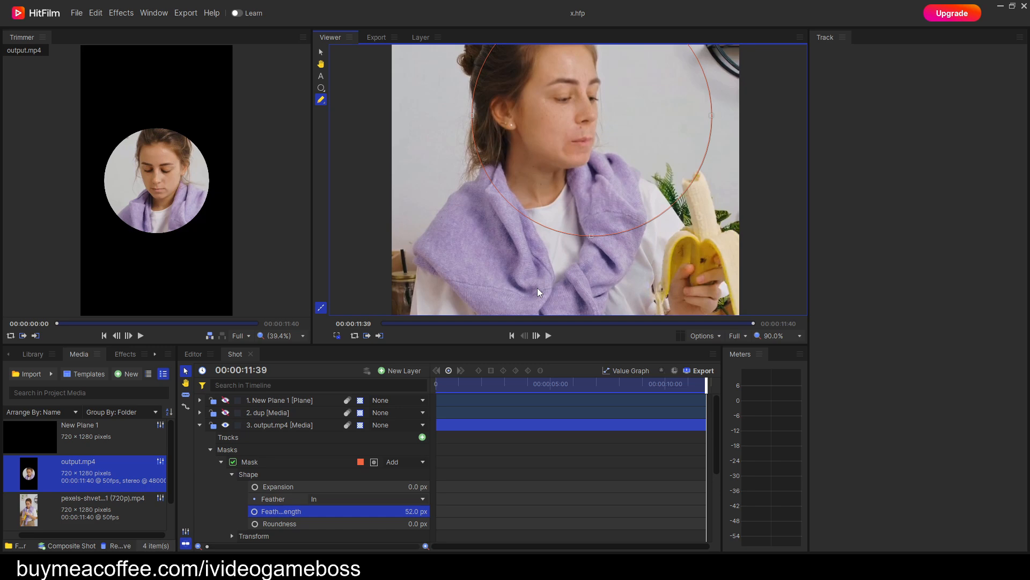
Close HitFilm and the extra File Explorer window showing the HitFilm folder.
left_click(1023, 7)
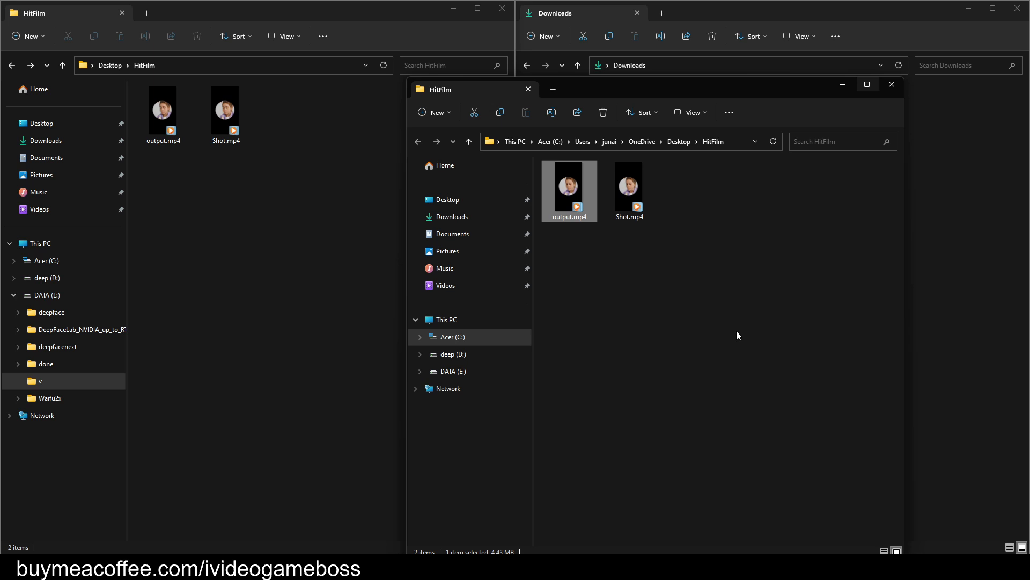
left_click(892, 89)
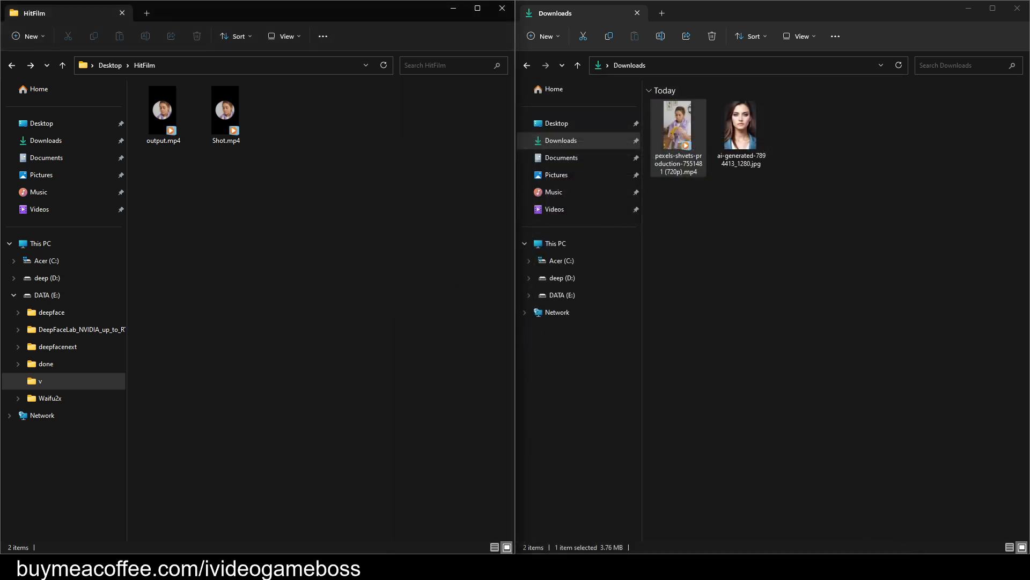
Switch to roop with its command window visible and load ai-generated-7894413_1280.jpg from Downloads as the source face.
left_click(751, 567)
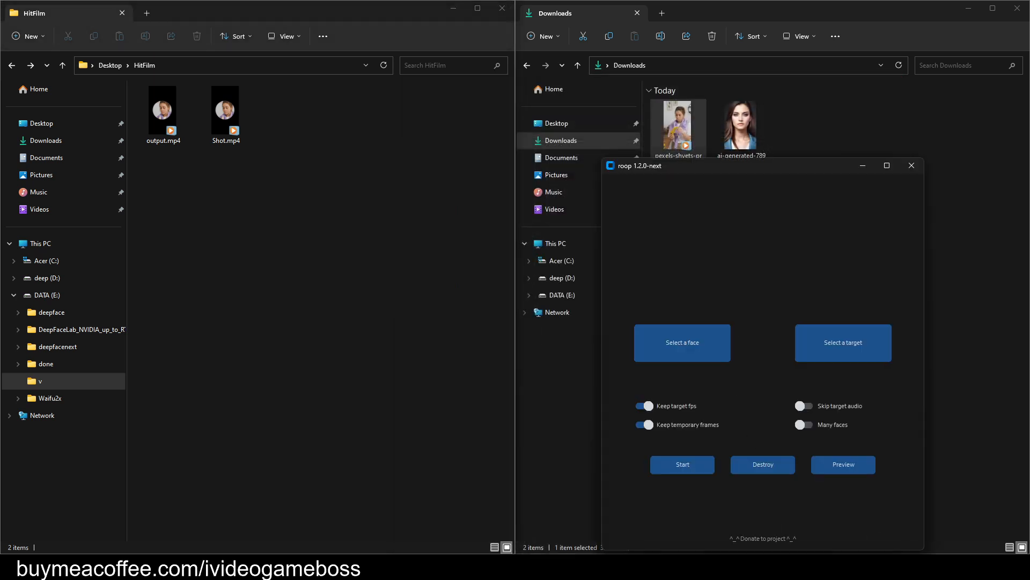
left_click(728, 566)
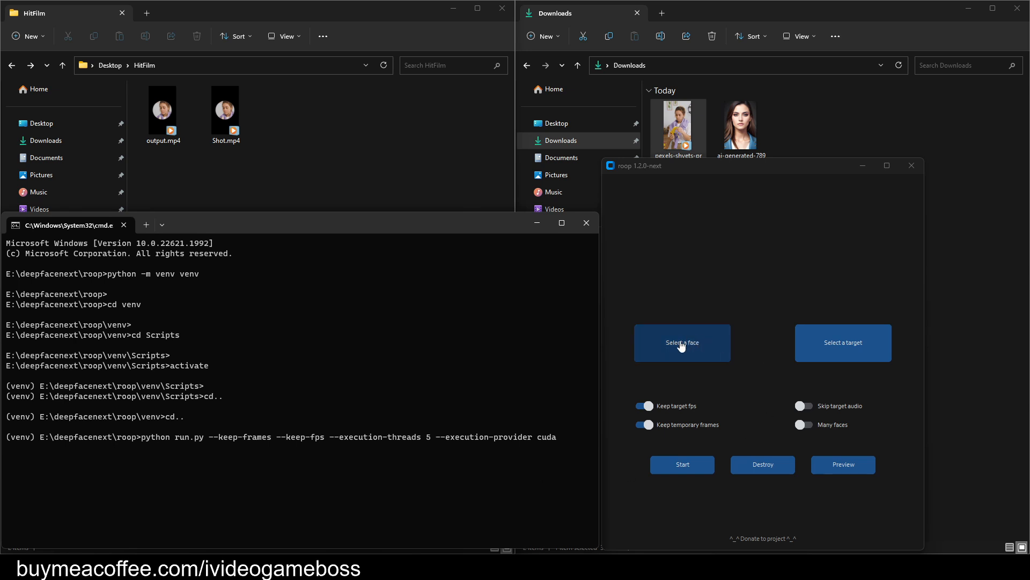
left_click(702, 352)
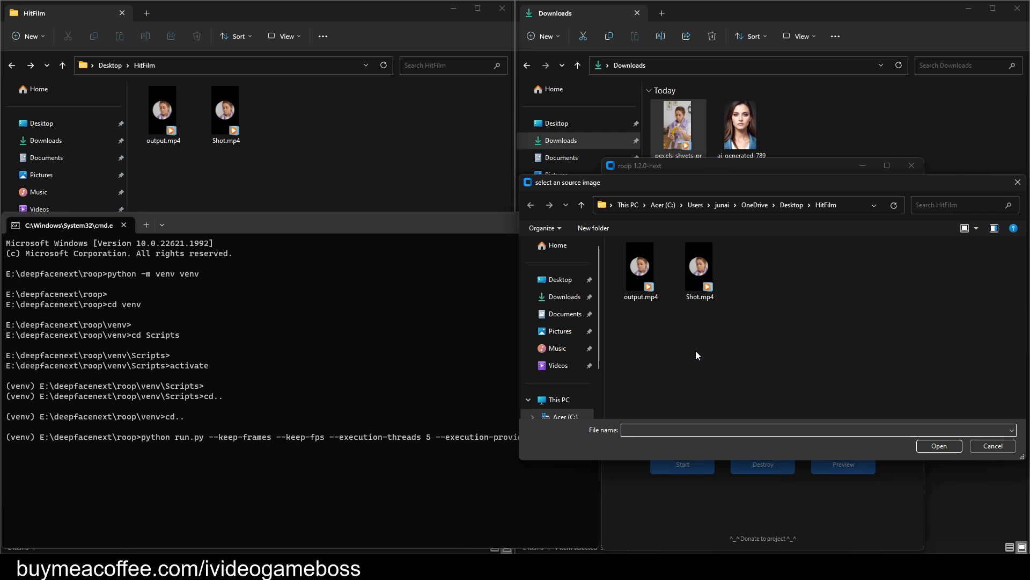
left_click(577, 297)
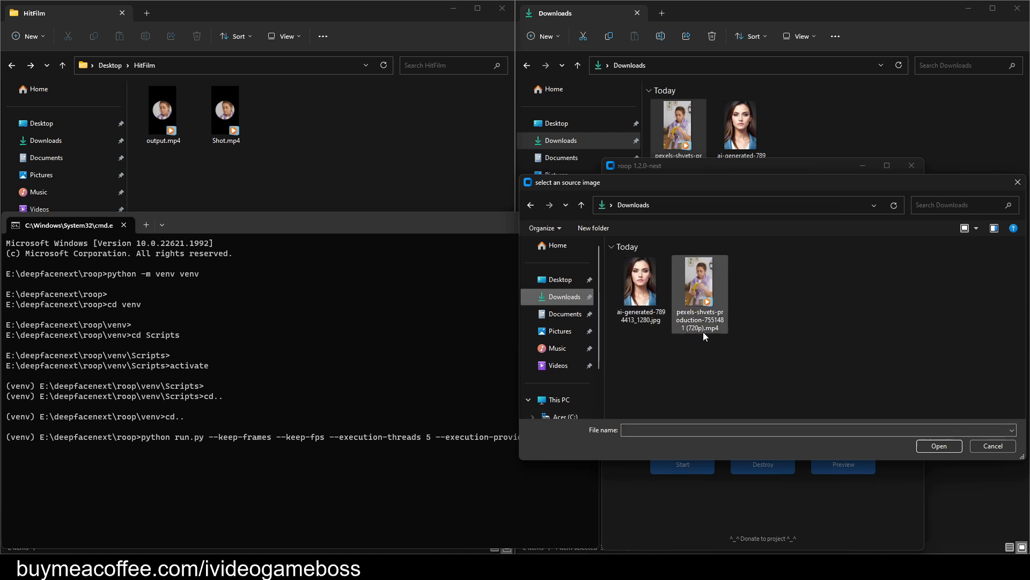
double_click(639, 281)
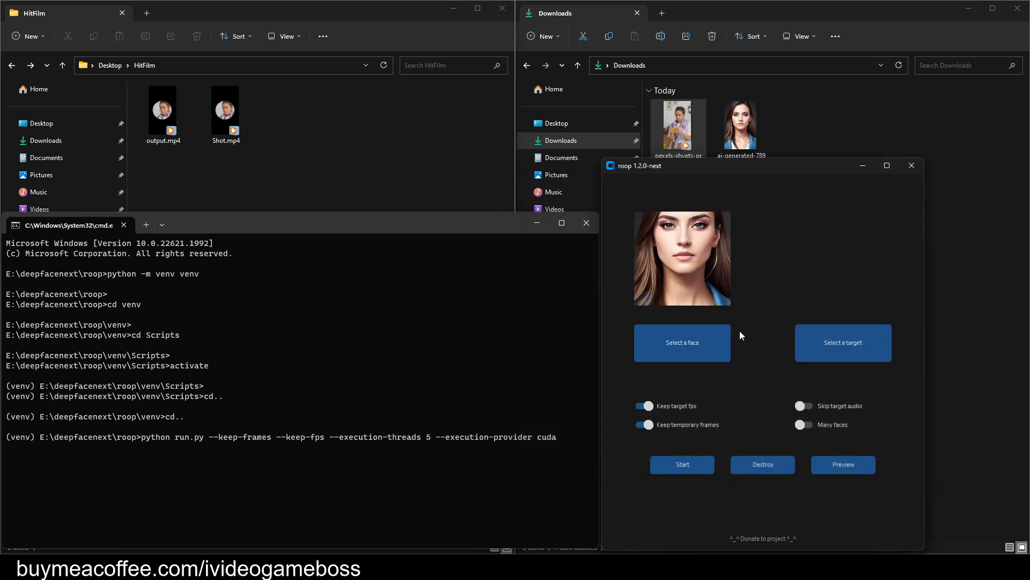
Enable Many faces and load Shot.mp4 from the HitFilm folder on the Desktop as the target.
left_click(810, 427)
left_click(845, 345)
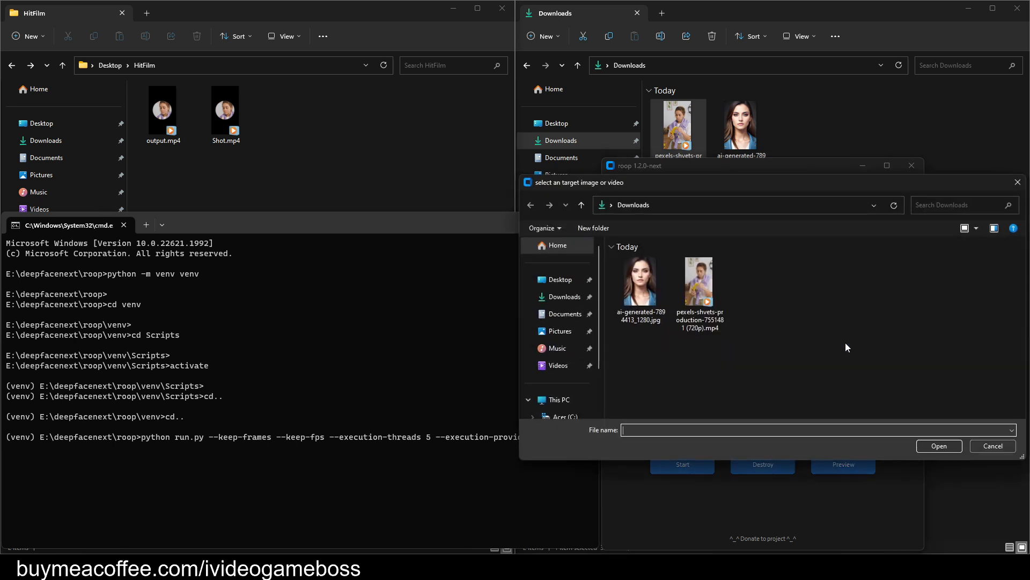
left_click(561, 280)
double_click(643, 278)
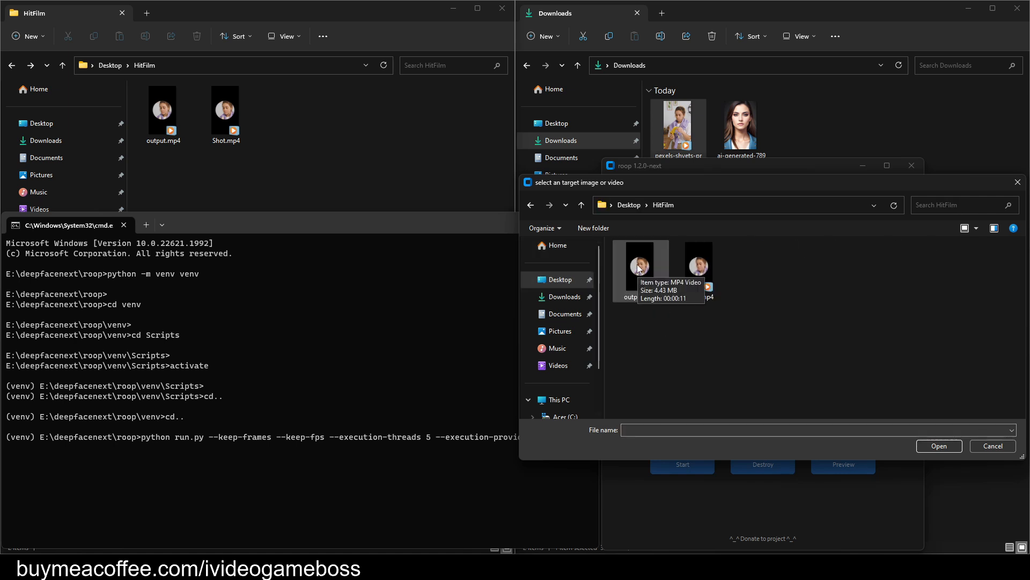
double_click(691, 274)
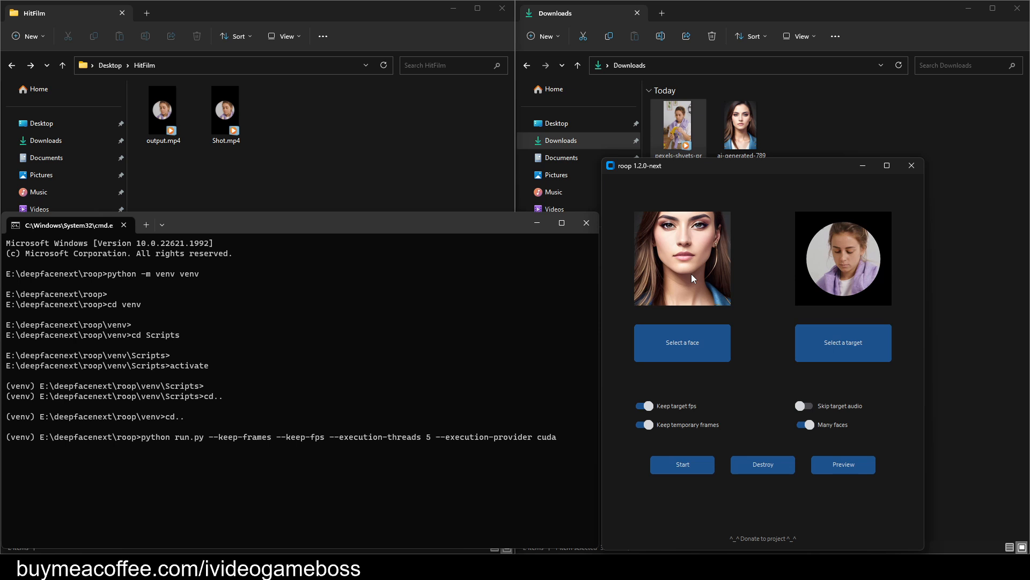
Start the face swap and save the result as output.mp4 in the HitFilm folder, replacing the existing file.
left_click(690, 465)
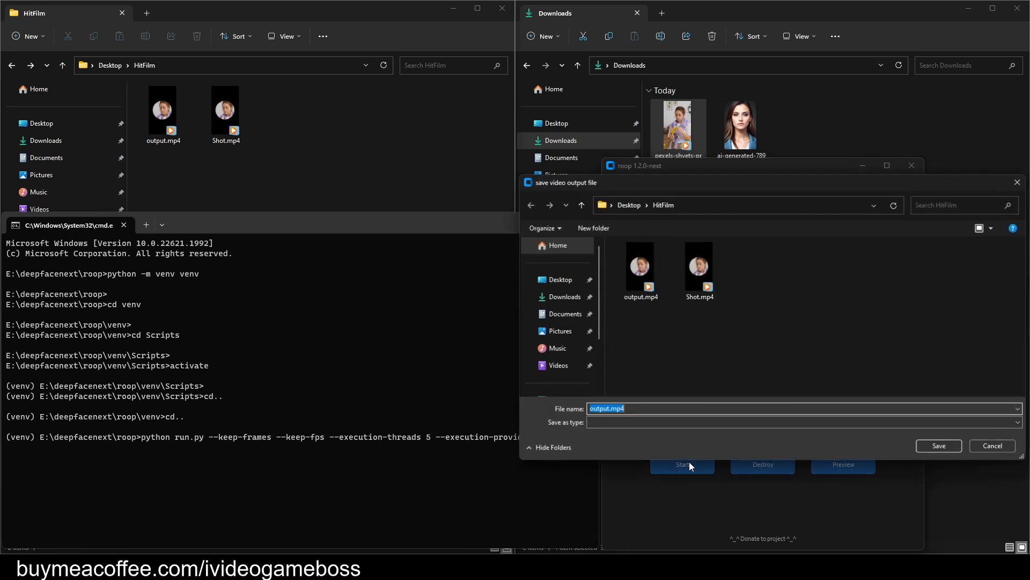
double_click(644, 273)
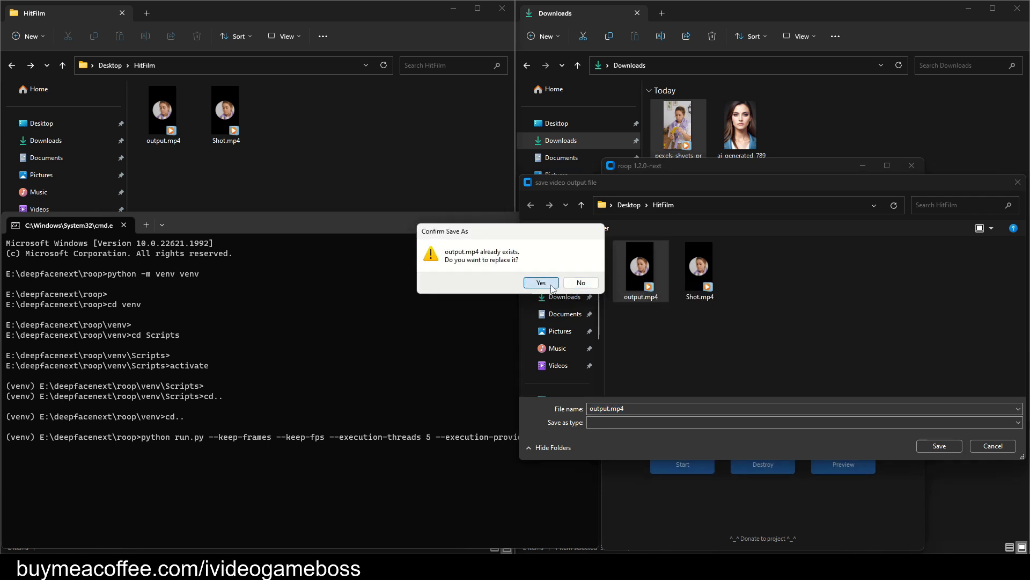
left_click(550, 284)
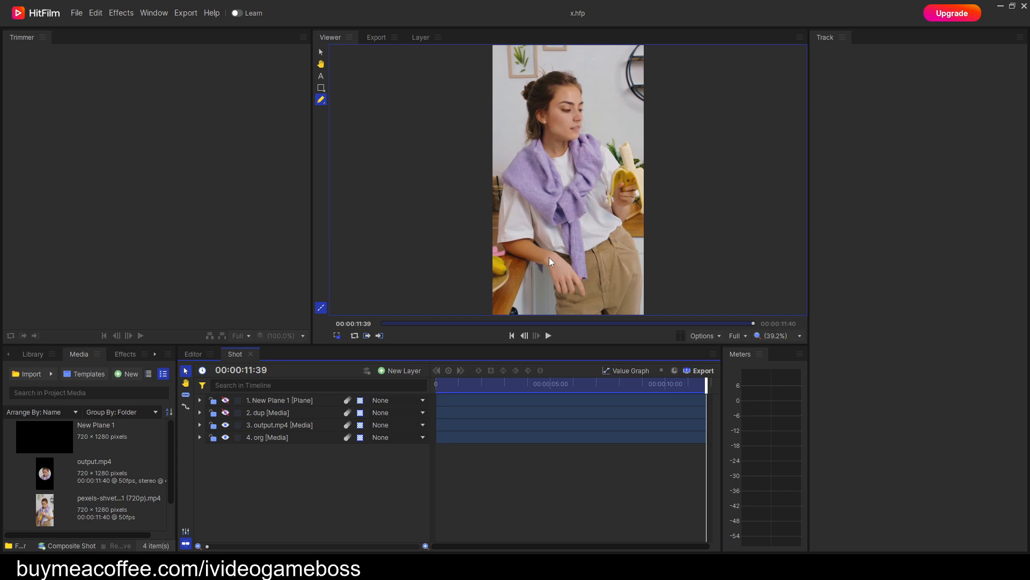
In HitFilm, play the Shot clip on the editor timeline from its start with the face in close-up.
left_click(337, 38)
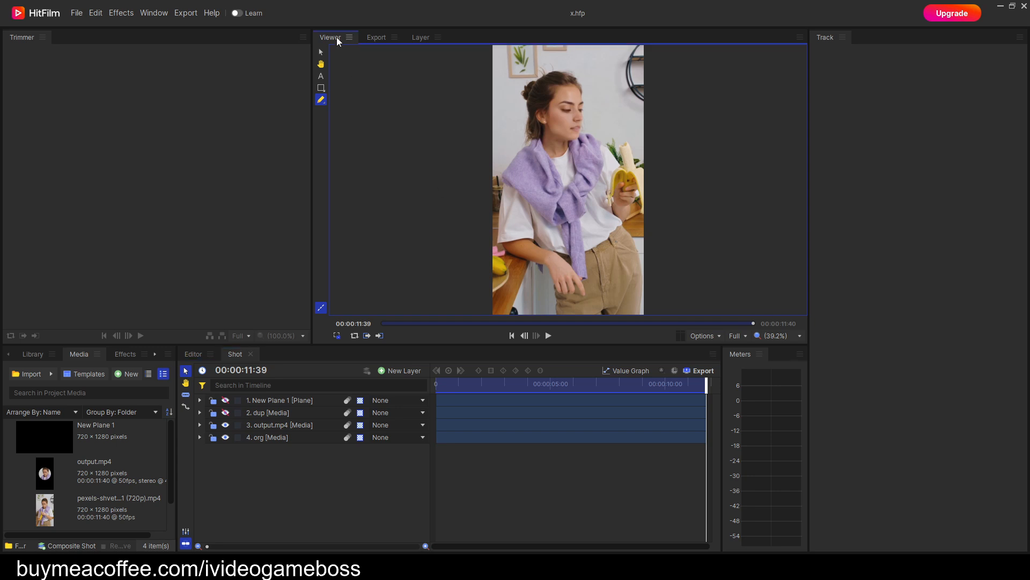
left_click(194, 355)
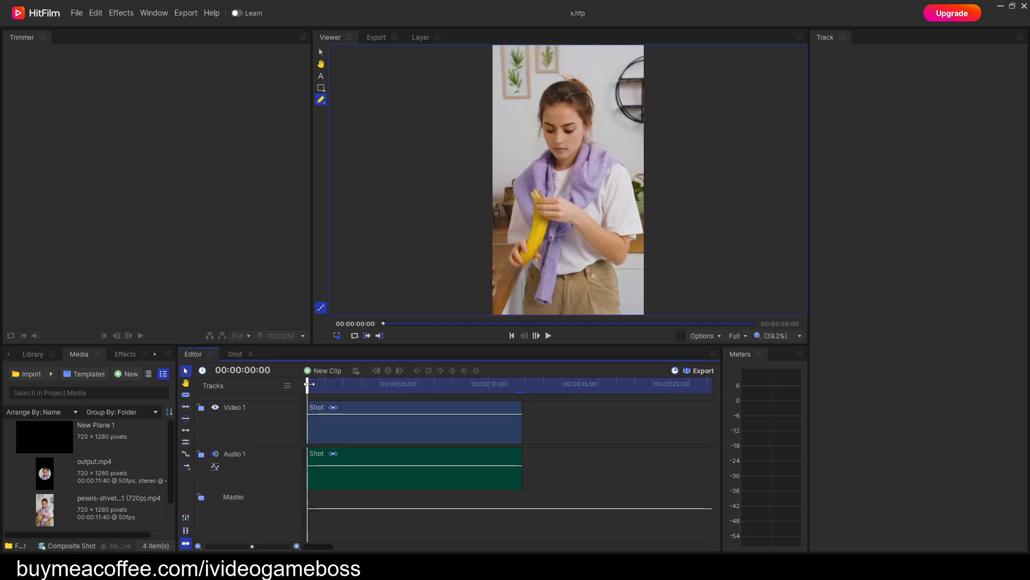
mouse_move(309, 384)
left_mouse_down()
mouse_move(338, 383)
mouse_move(307, 386)
left_mouse_up()
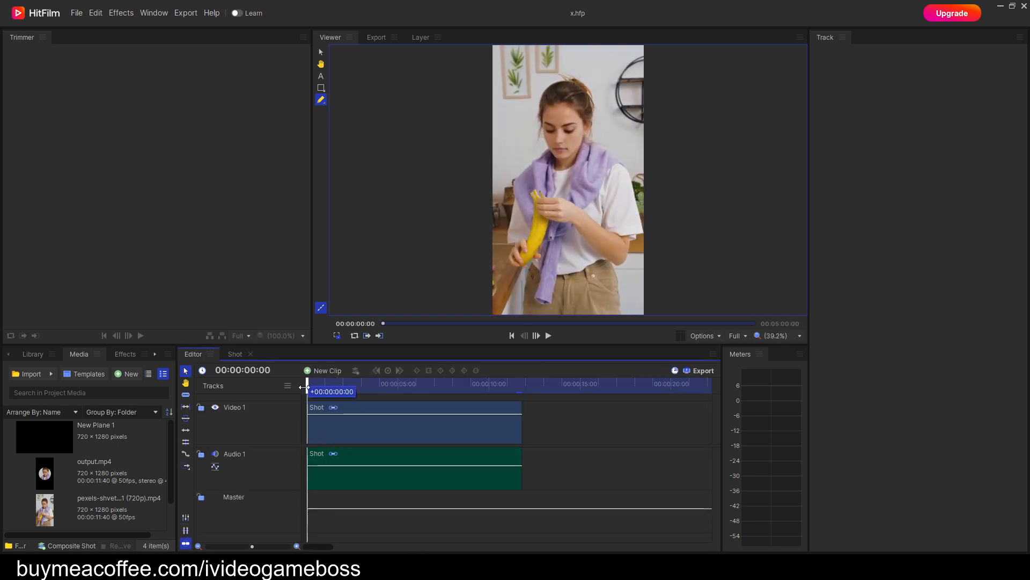
scroll(575, 128, "up", 5)
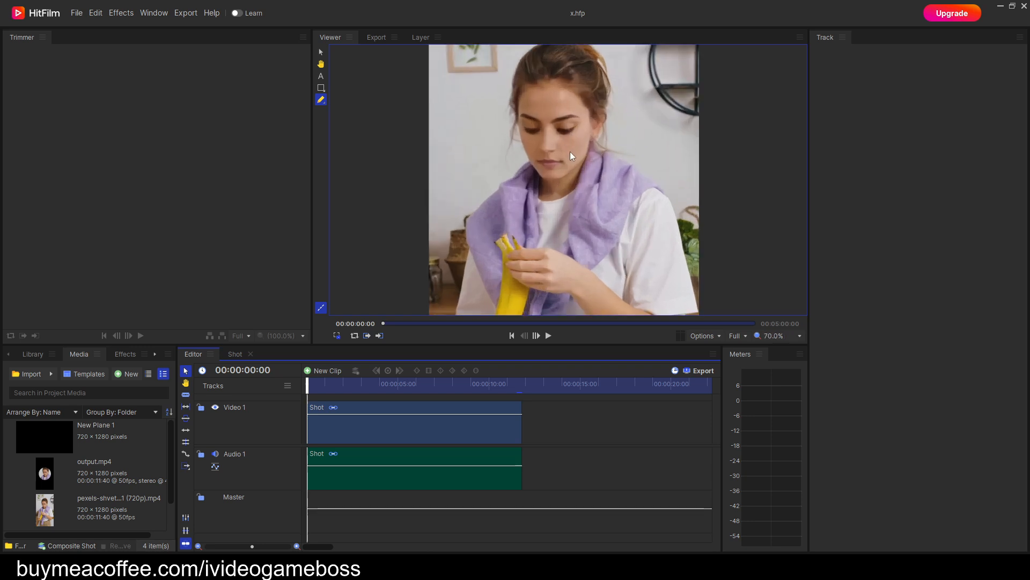
scroll(570, 153, "up", 2)
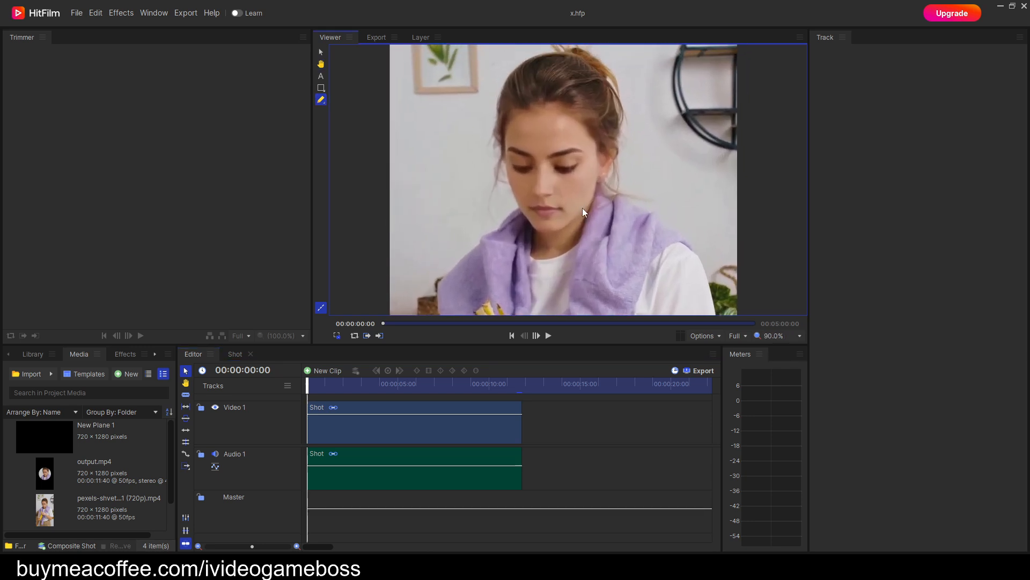
left_click(548, 335)
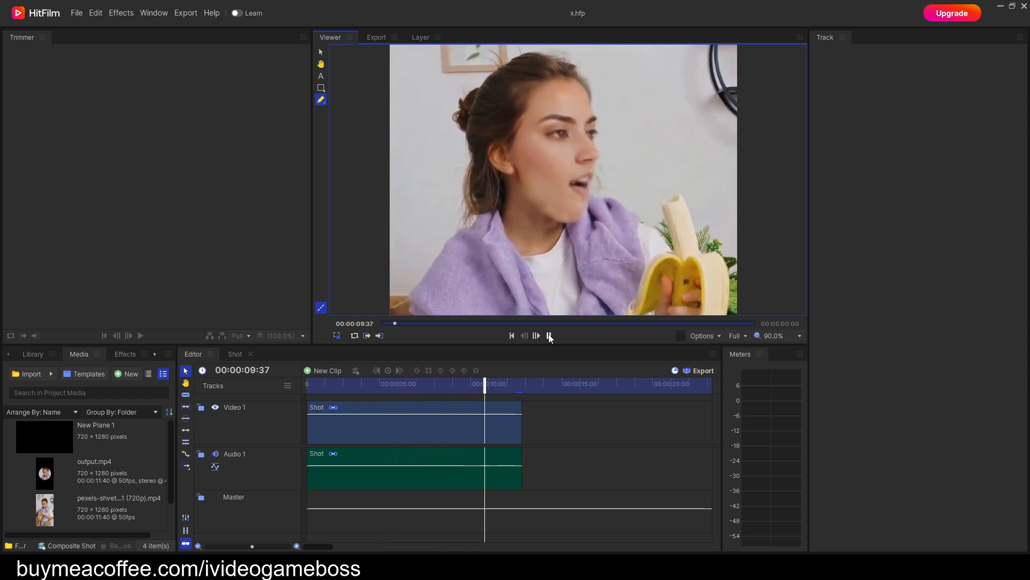
left_click(549, 336)
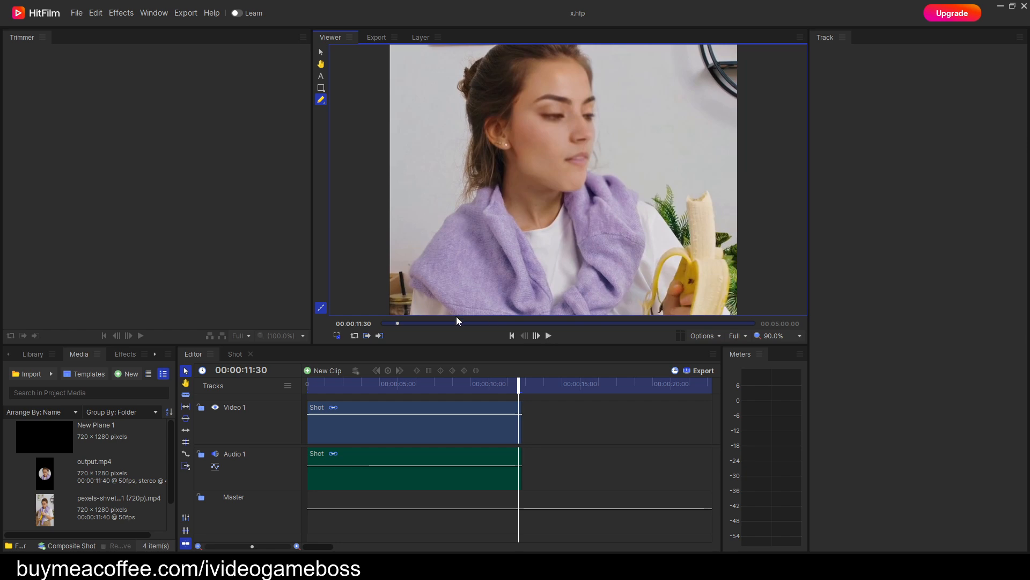
Return to the start of the Shot composite with the face in close-up and save the project.
left_click(233, 357)
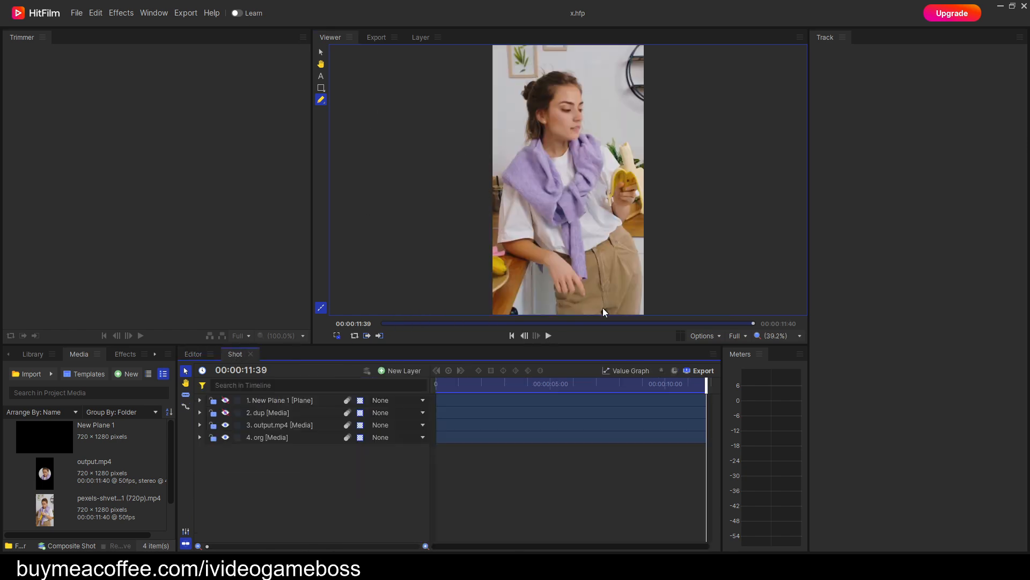
left_click_drag(706, 382, 417, 405)
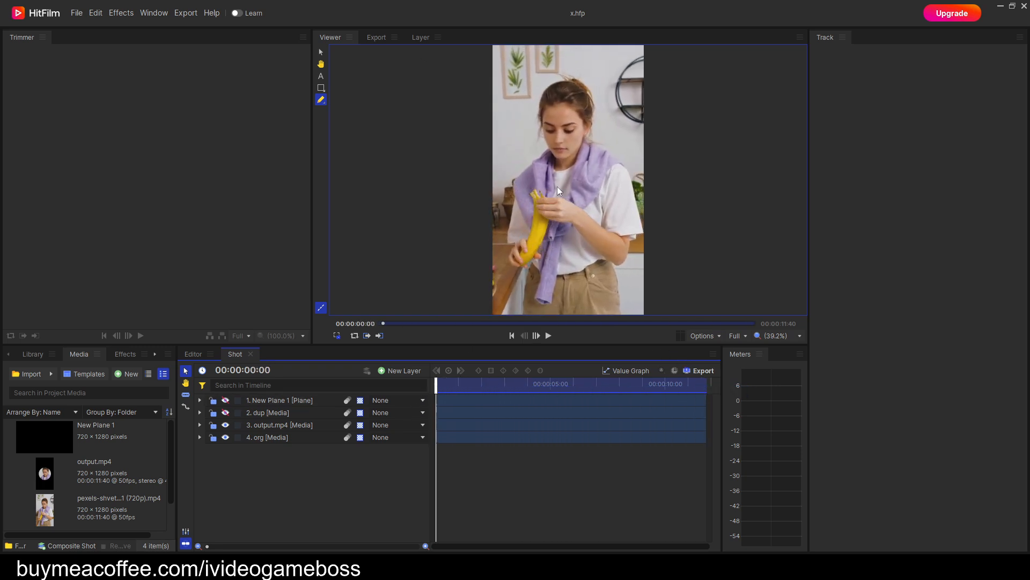
scroll(582, 170, "up", 5)
left_click_drag(583, 150, 584, 209)
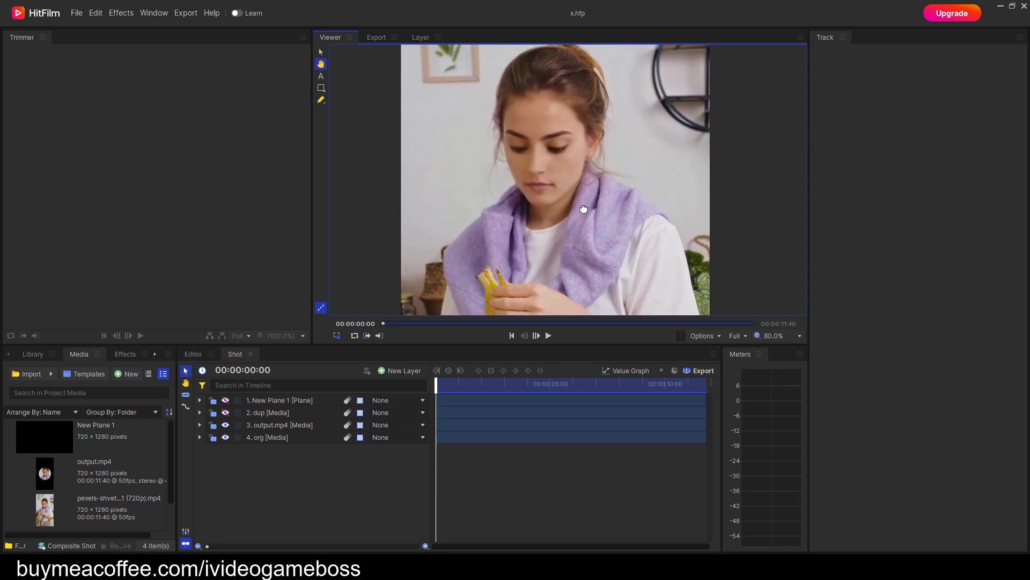
key("f")
left_click(76, 13)
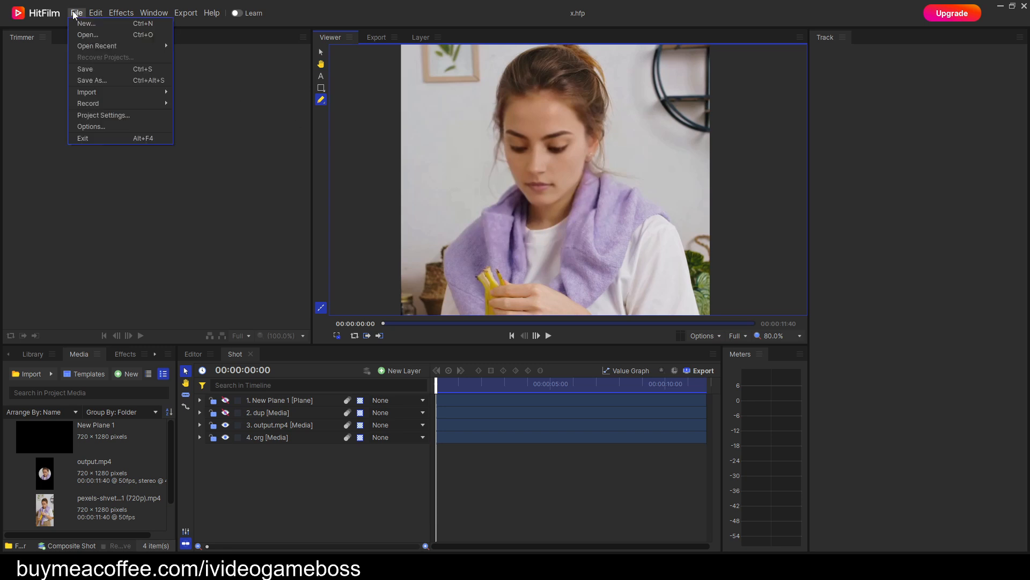
left_click(103, 70)
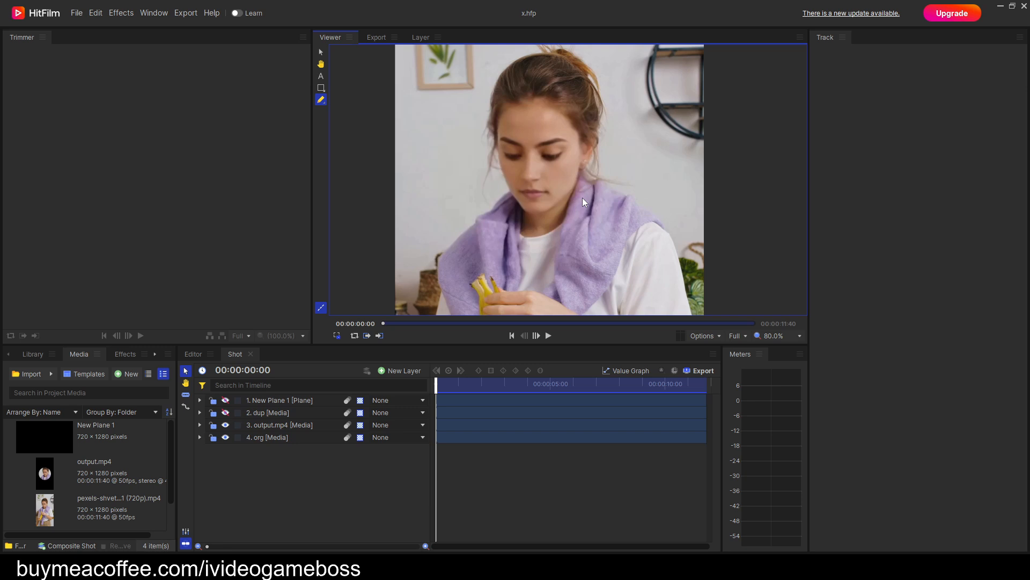
Add a second, small ellipse mask to the output.mp4 layer beside the black wall shelf.
left_click(268, 425)
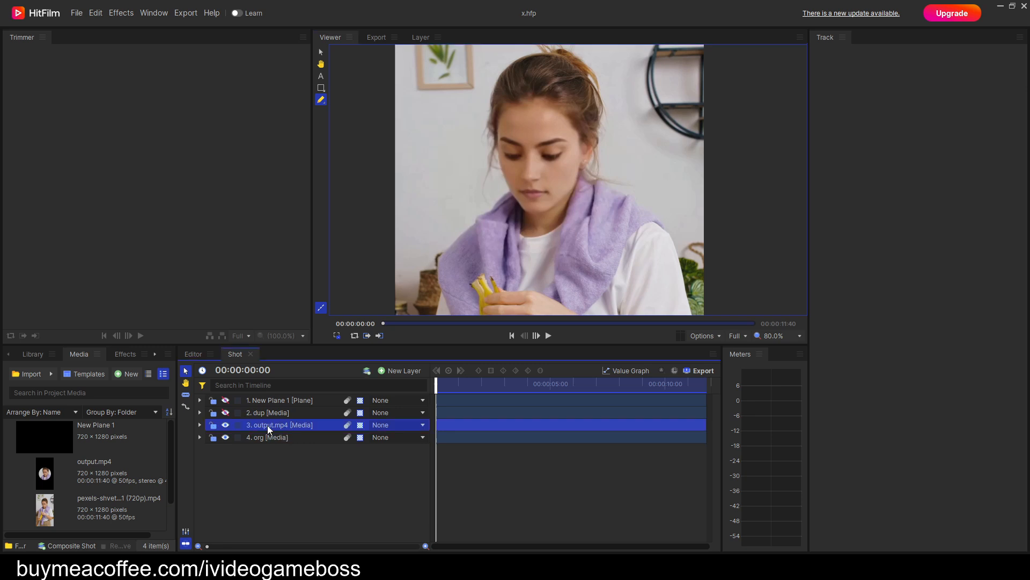
left_click(199, 425)
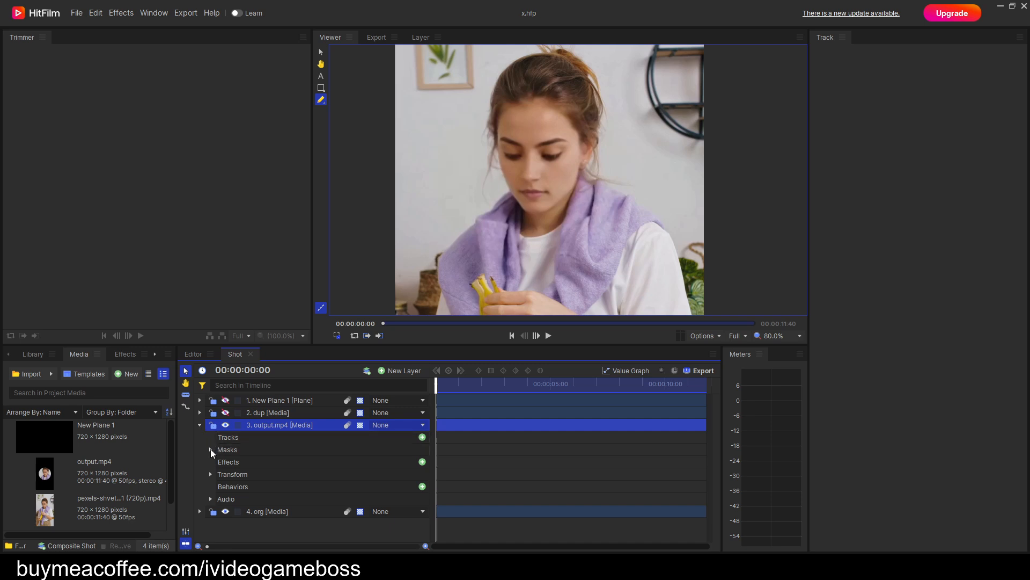
left_click(211, 449)
left_click(250, 462)
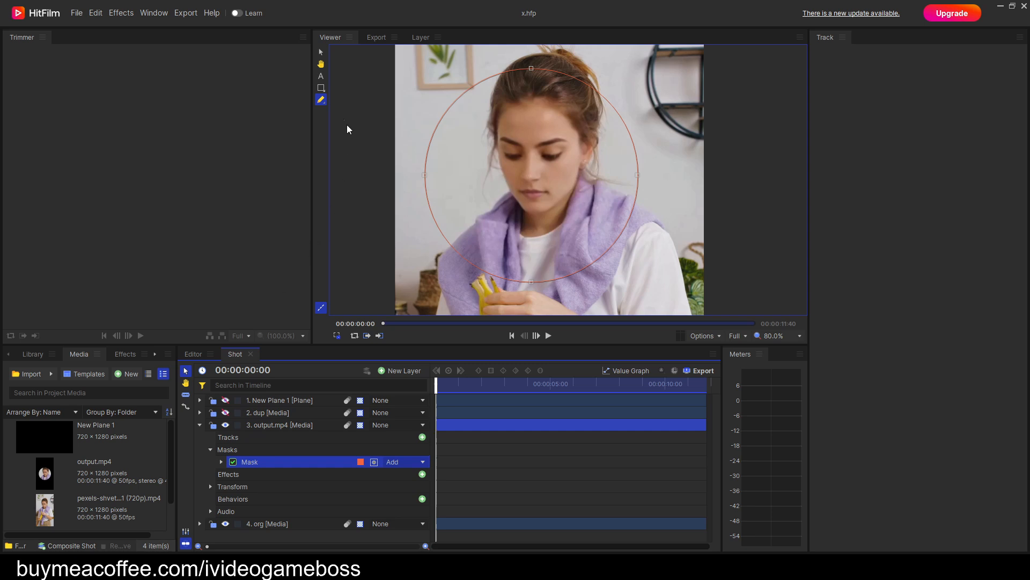
left_click(322, 88)
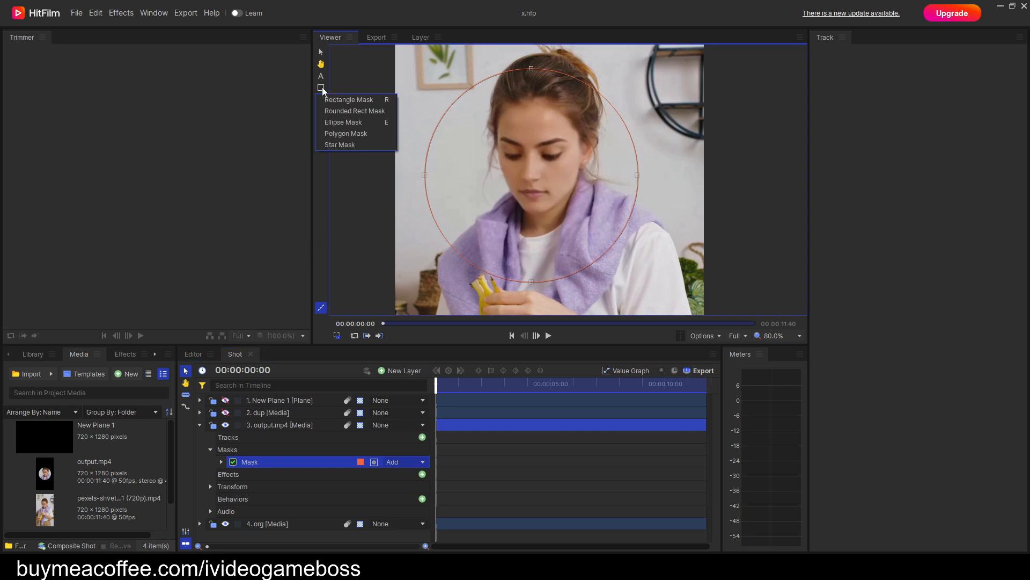
left_click(344, 123)
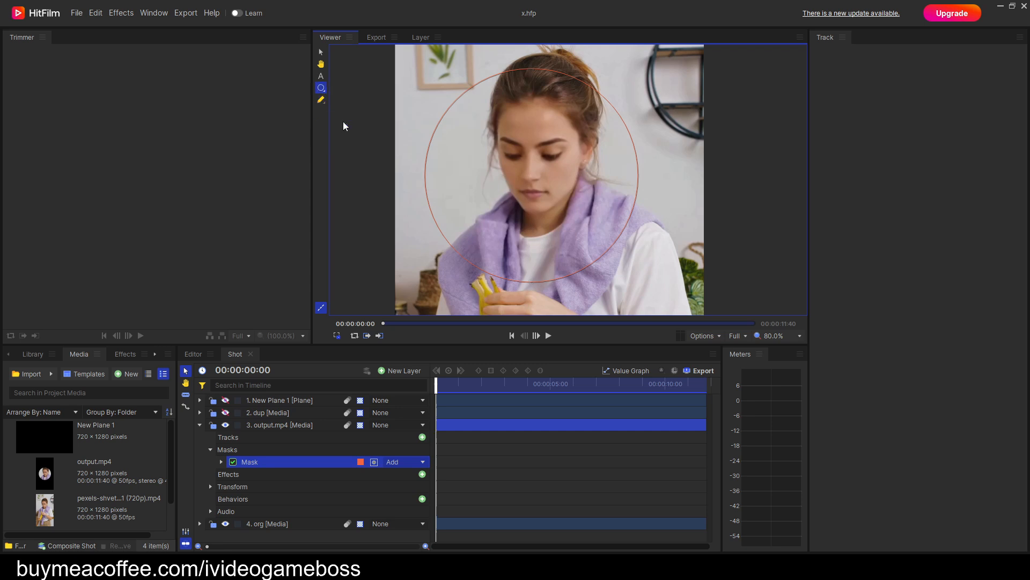
left_click_drag(638, 101, 663, 115)
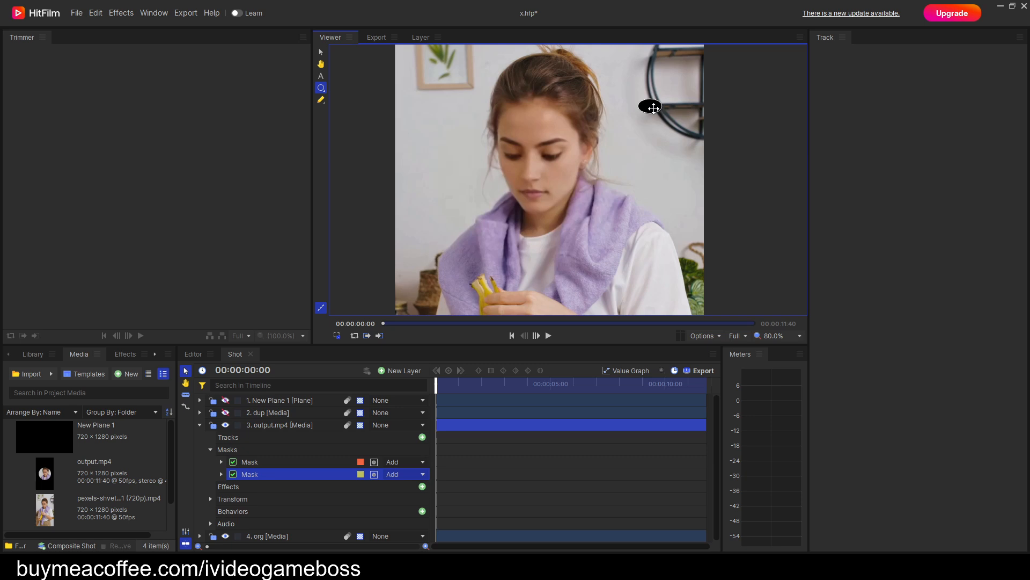
Move the small ellipse mask from the wall shelf onto the woman's forehead.
left_click(251, 465)
left_click(252, 474)
left_click(269, 425)
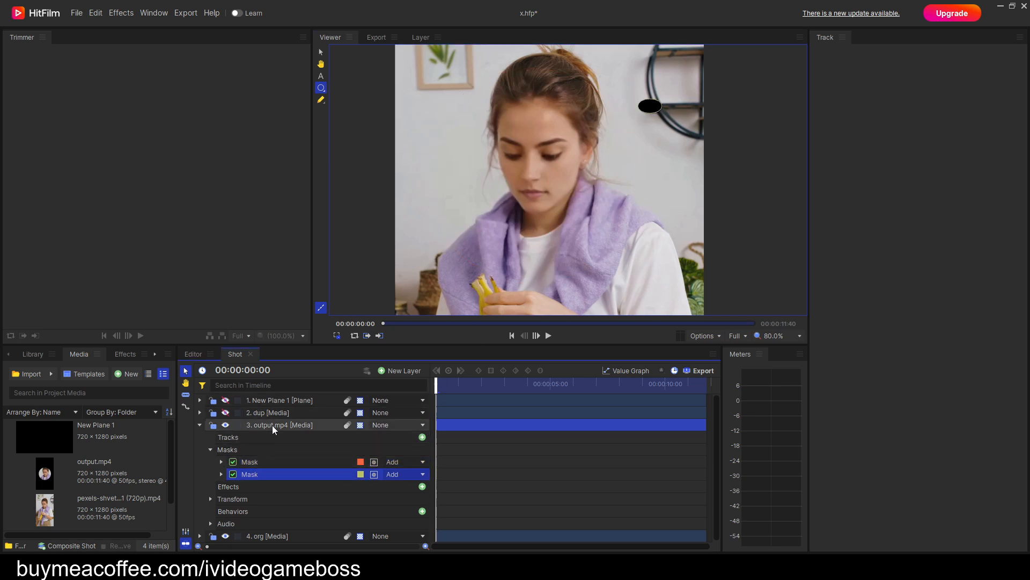
left_click(257, 476)
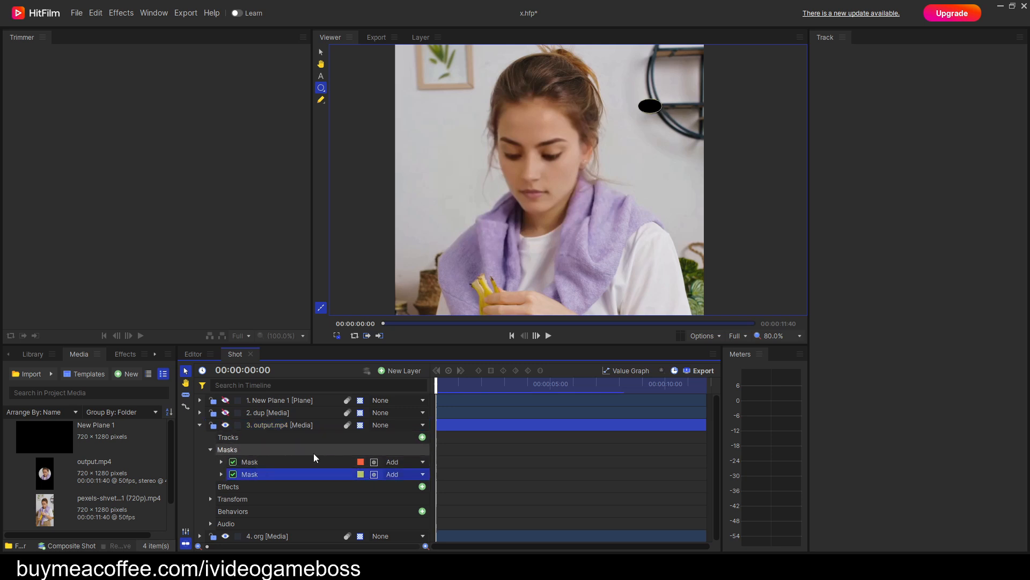
left_click_drag(648, 107, 528, 110)
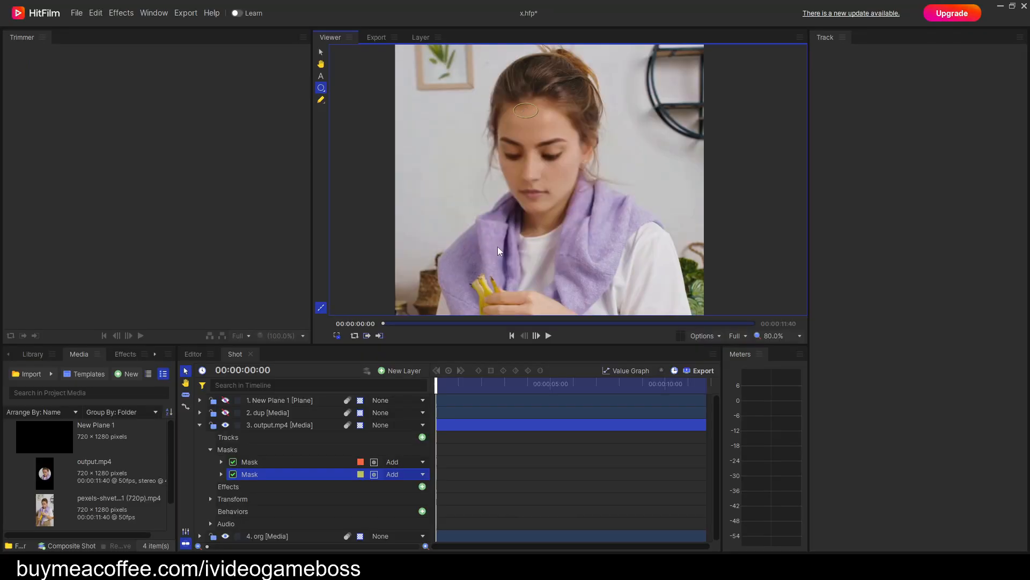
Scrub the composite to its end and back to the start to check the forehead mask, ending with the output.mp4 layer selected.
left_click_drag(439, 387, 727, 425)
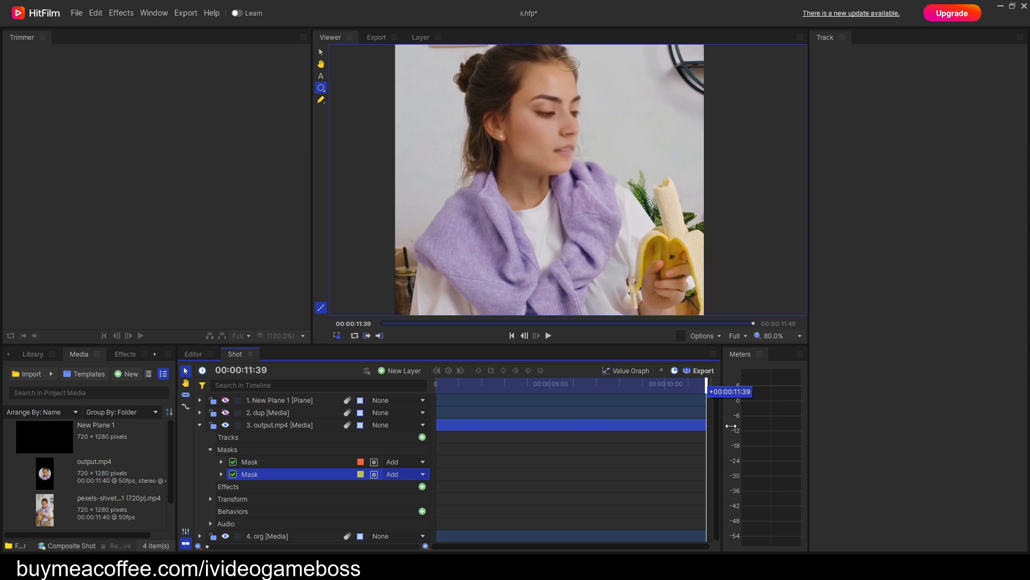
left_click_drag(731, 426, 435, 406)
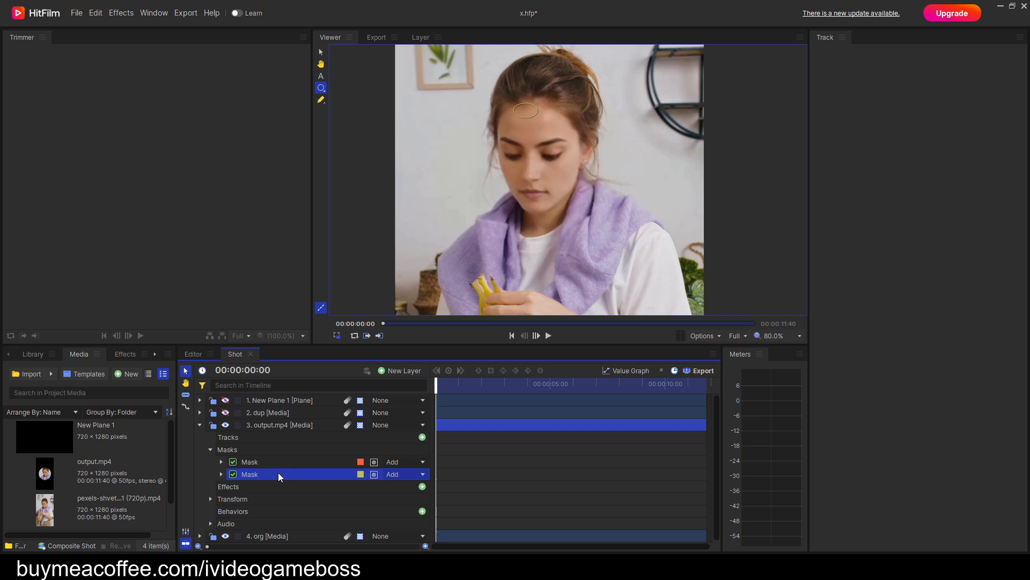
left_click(272, 426)
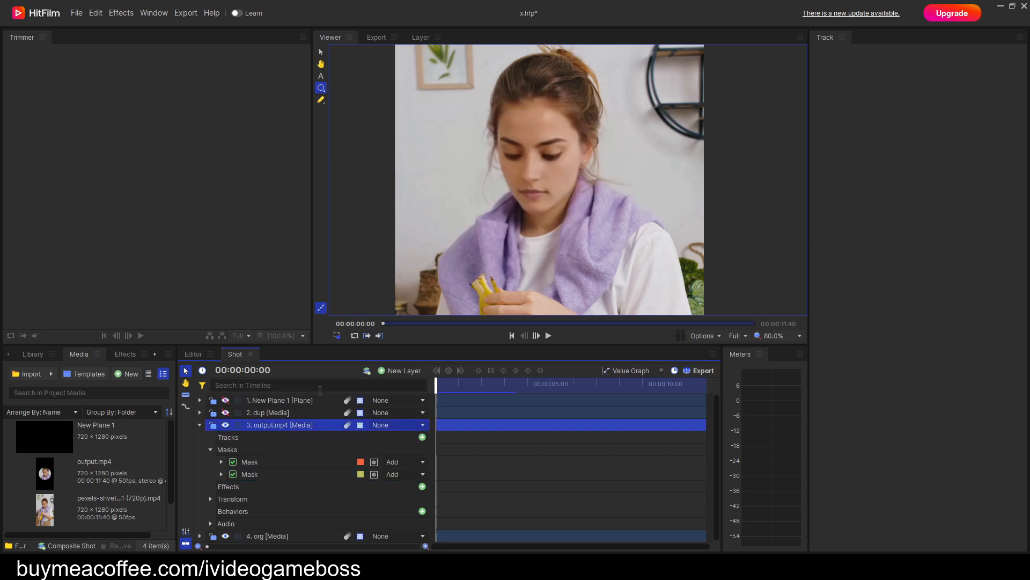
Open the output.mp4 layer on its own and examine where its large ellipse mask and small forehead mask sit.
left_click(421, 39)
scroll(572, 193, "up", 4)
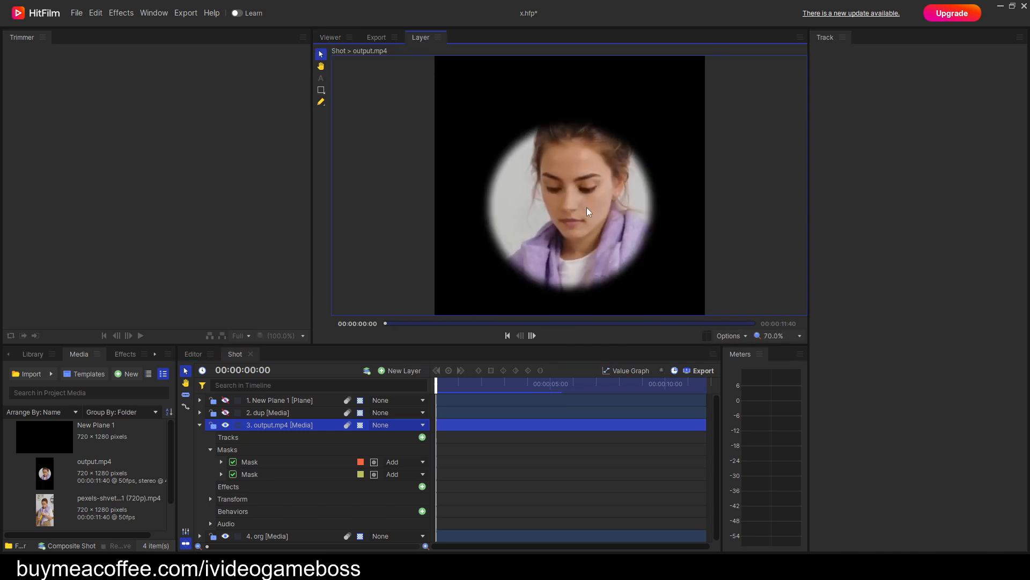
scroll(572, 196, "up", 3)
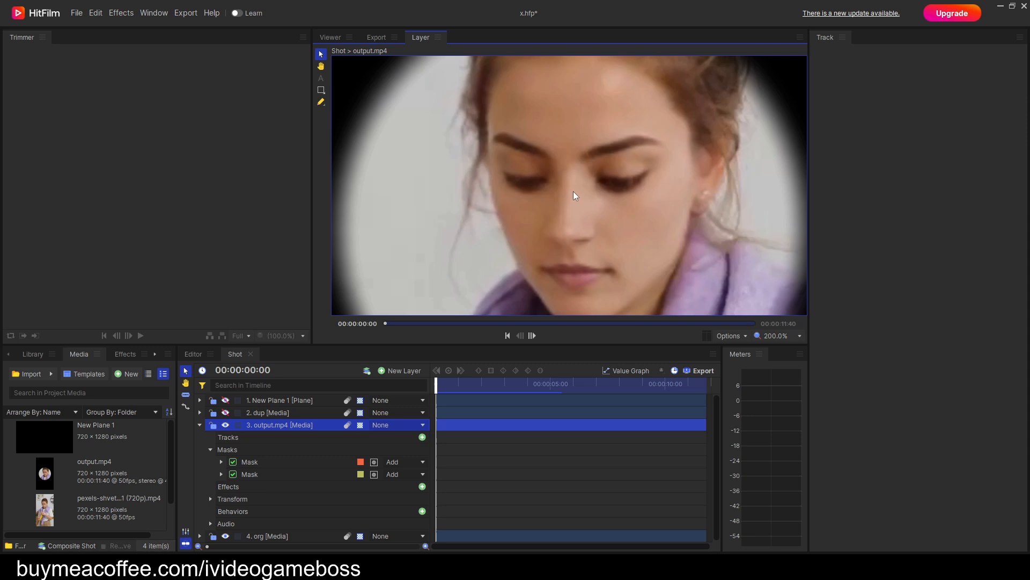
scroll(574, 196, "down", 2)
key("h")
left_click_drag(585, 170, 562, 189)
key("v")
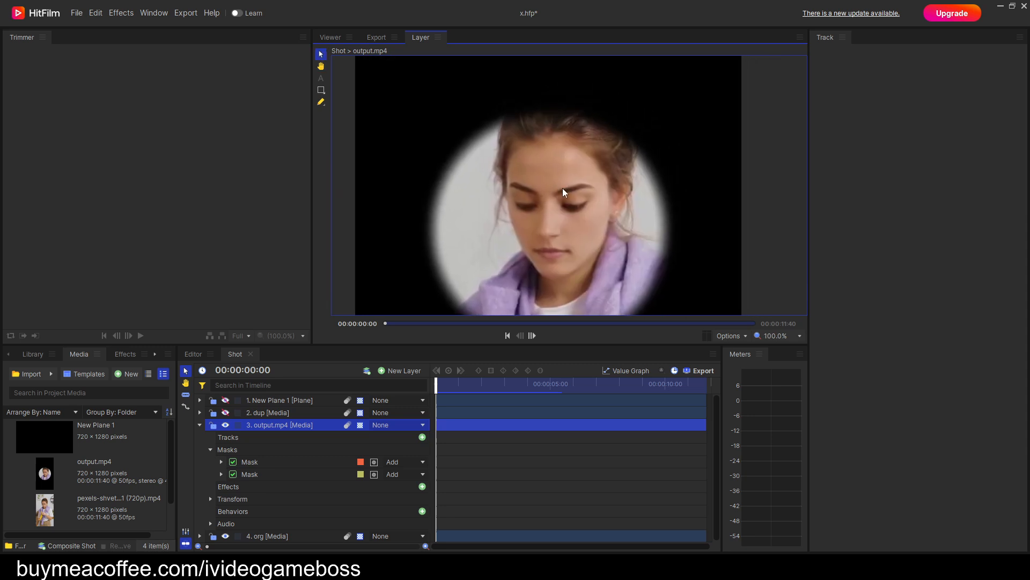
left_click(259, 464)
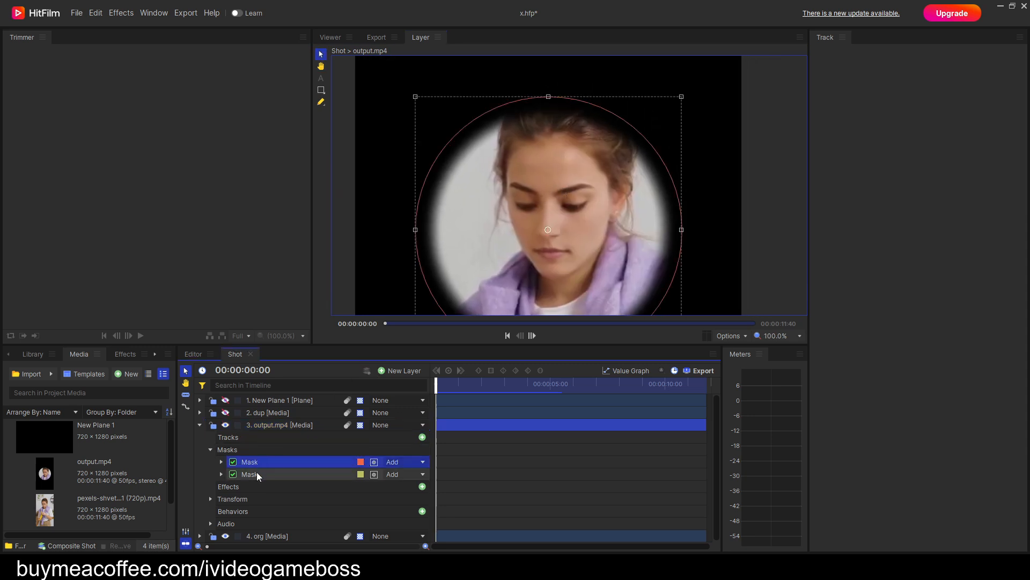
left_click(255, 475)
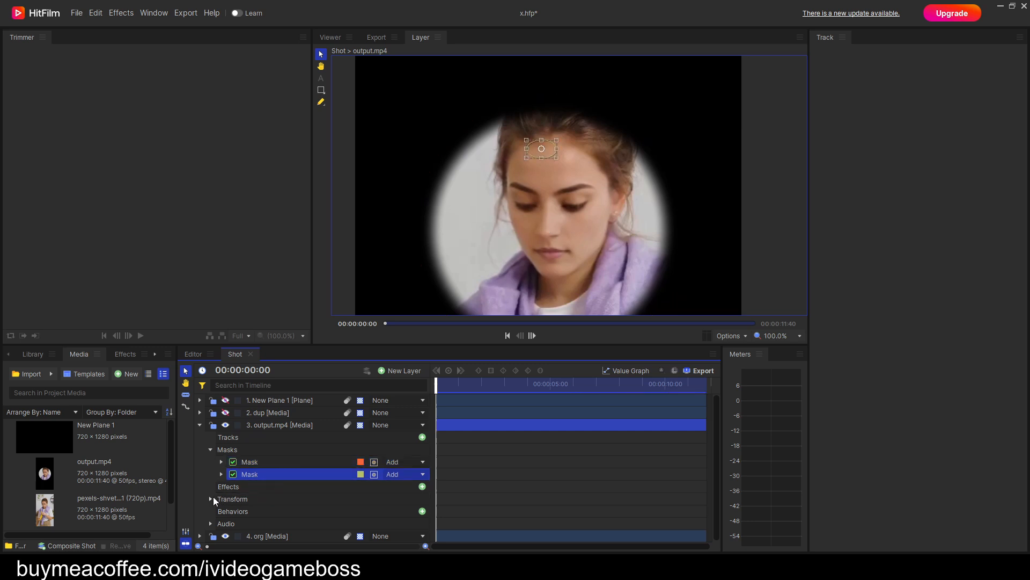
Remove the output.mp4 layer's position keyframes and set its position and anchor point to 0, 0.
left_click(210, 499)
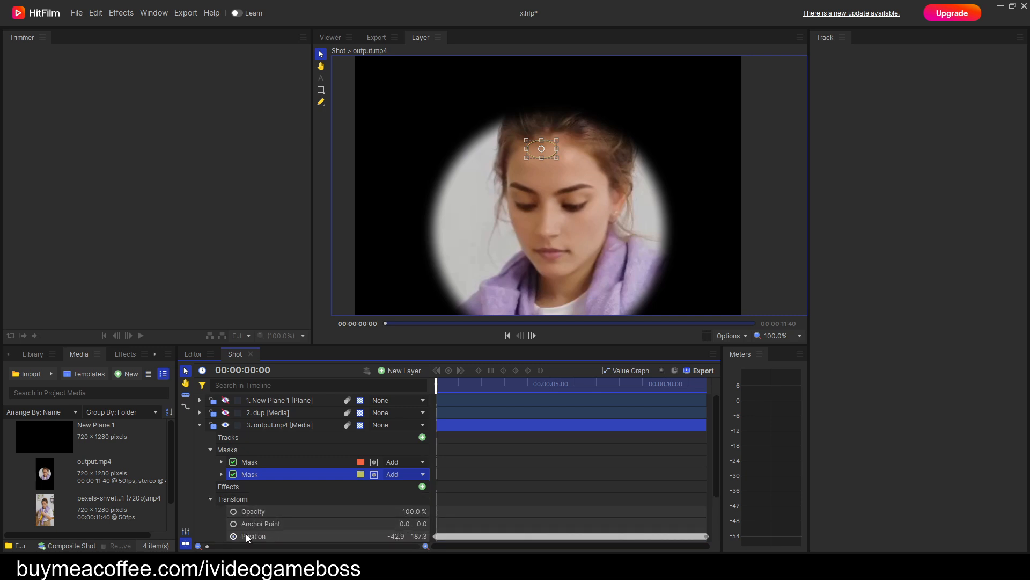
scroll(278, 517, "down", 1)
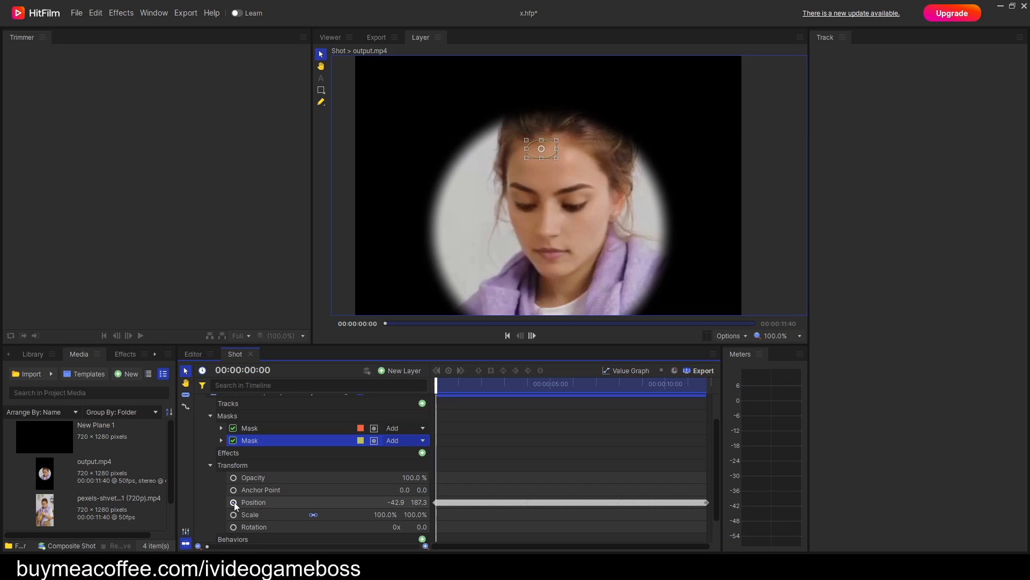
left_click(260, 503)
left_click(403, 503)
type("0")
key("Return")
left_click(423, 502)
type("0")
key("Return")
left_click(406, 490)
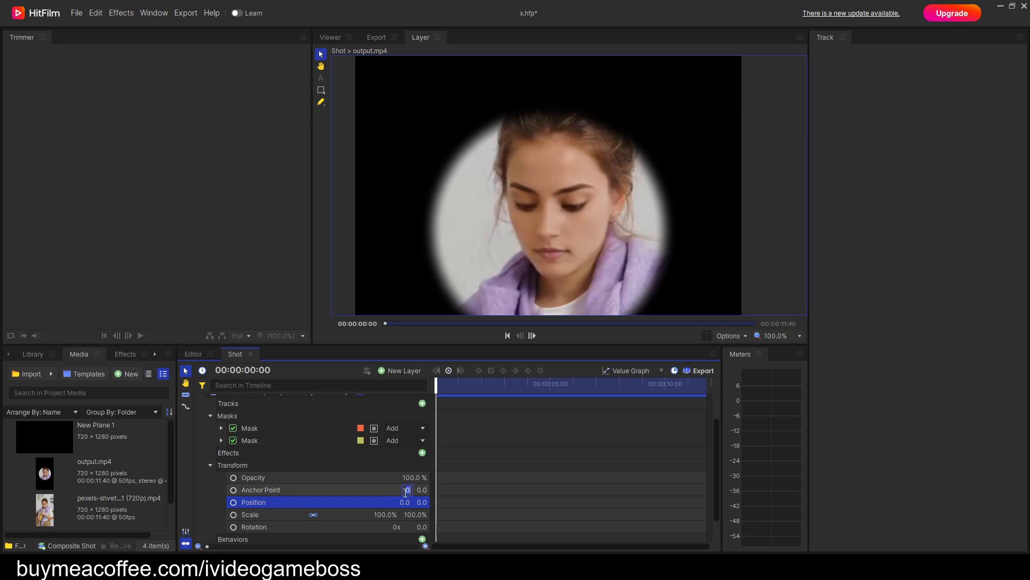
type("0")
key("Return")
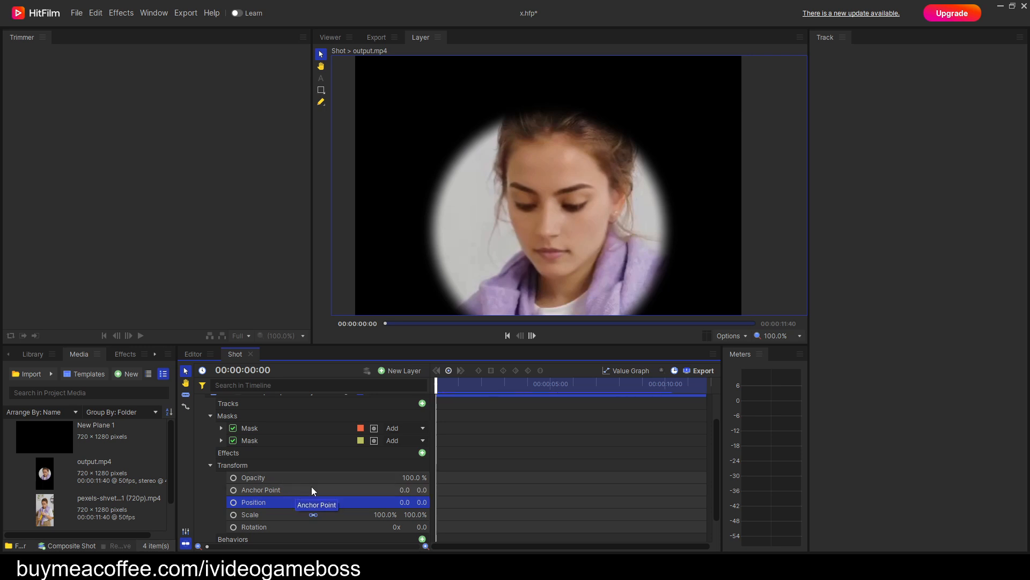
Add a tracker to the output.mp4 layer and place its tracking box on the woman's hairline above the forehead.
scroll(309, 483, "up", 1)
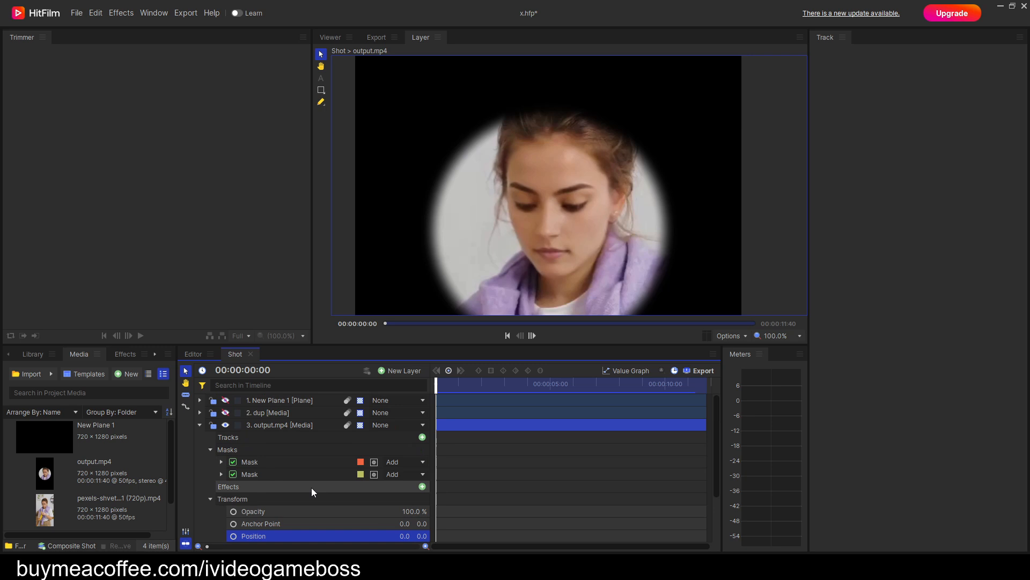
left_click(422, 437)
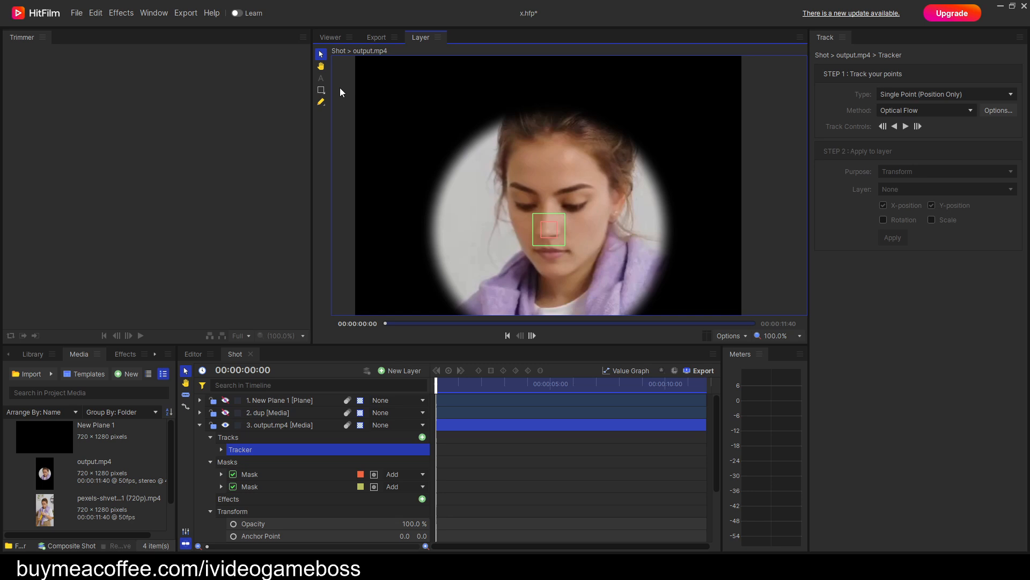
left_click(320, 90)
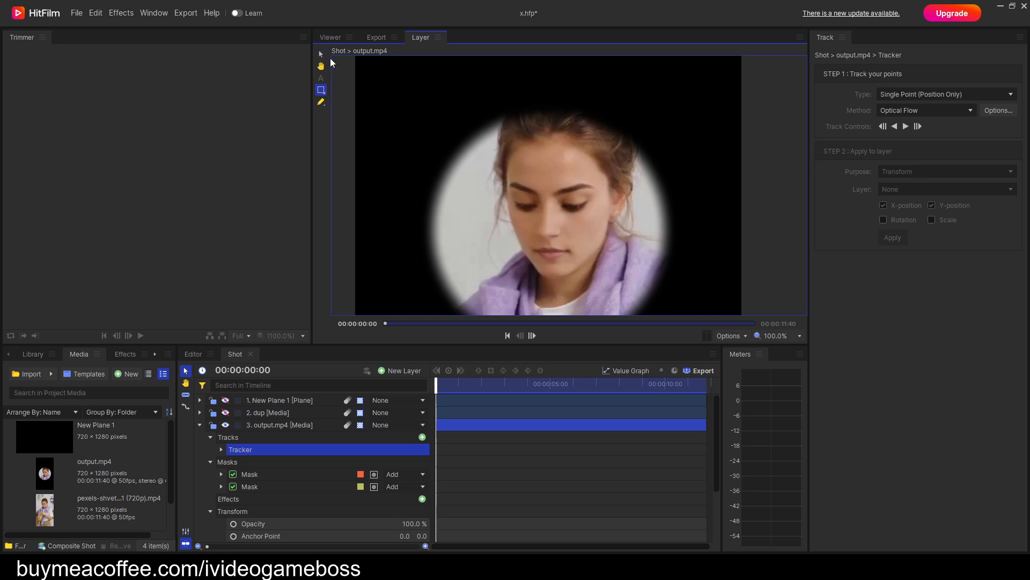
left_click(324, 55)
scroll(575, 236, "up", 2)
left_click_drag(584, 236, 589, 275)
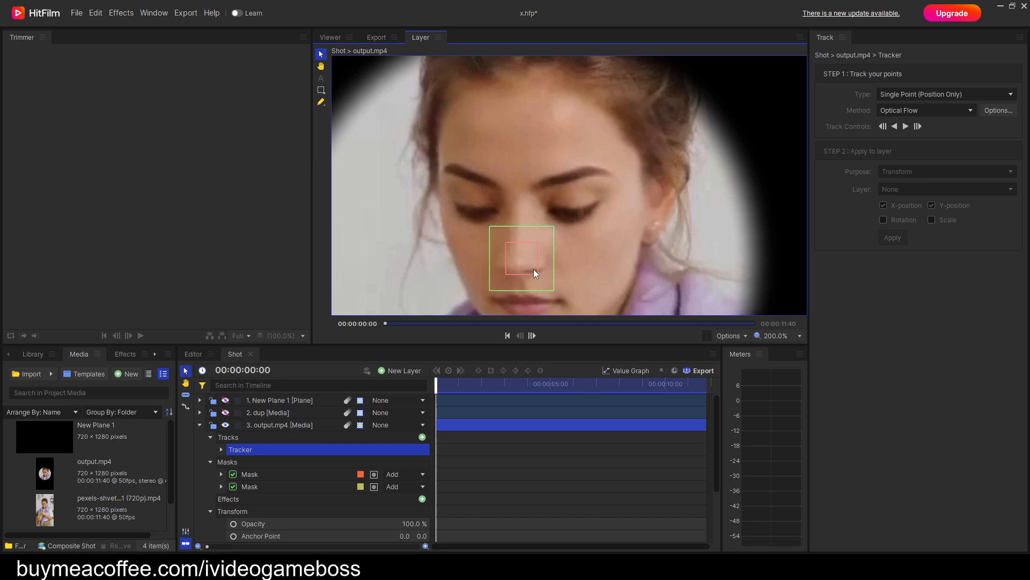
left_click_drag(533, 268, 533, 111)
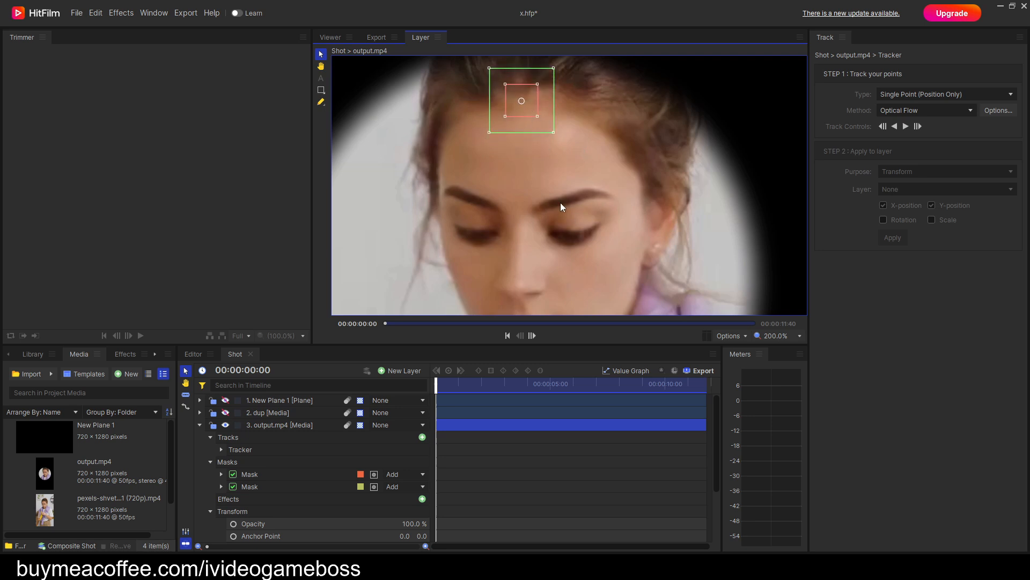
Expand Tracking Point 1's properties and track it forward from the first frame with single-point Optical Flow, pausing at 00:00:02:01.
left_click(901, 98)
left_click(908, 106)
left_click(912, 110)
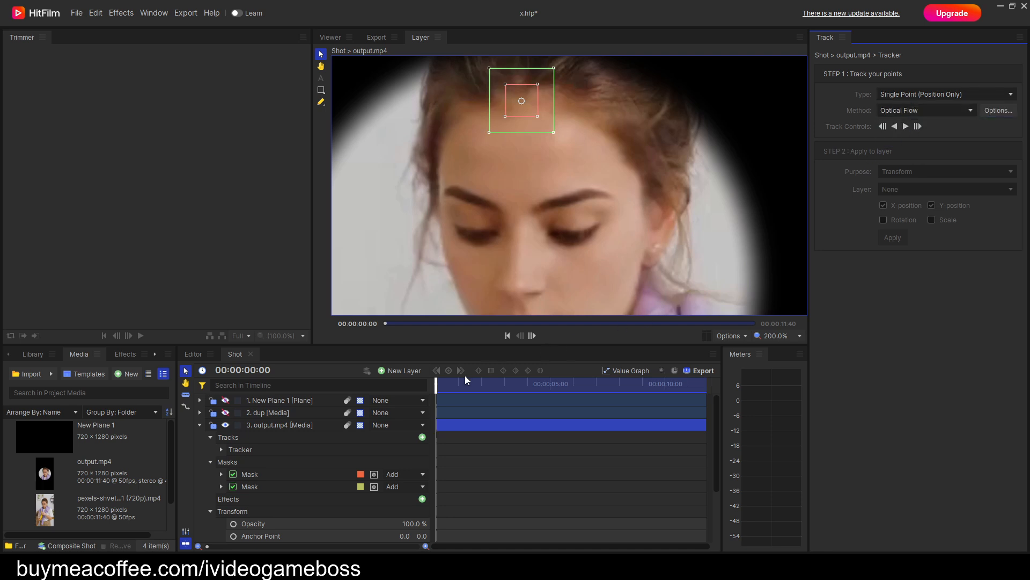
mouse_move(437, 382)
left_mouse_down()
mouse_move(453, 382)
mouse_move(436, 383)
left_mouse_up()
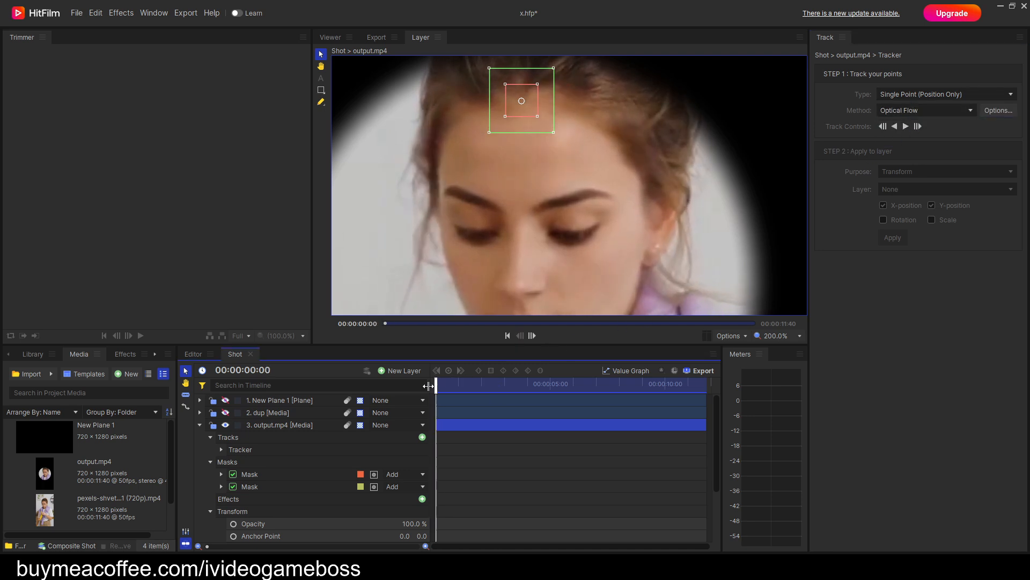
left_click(221, 450)
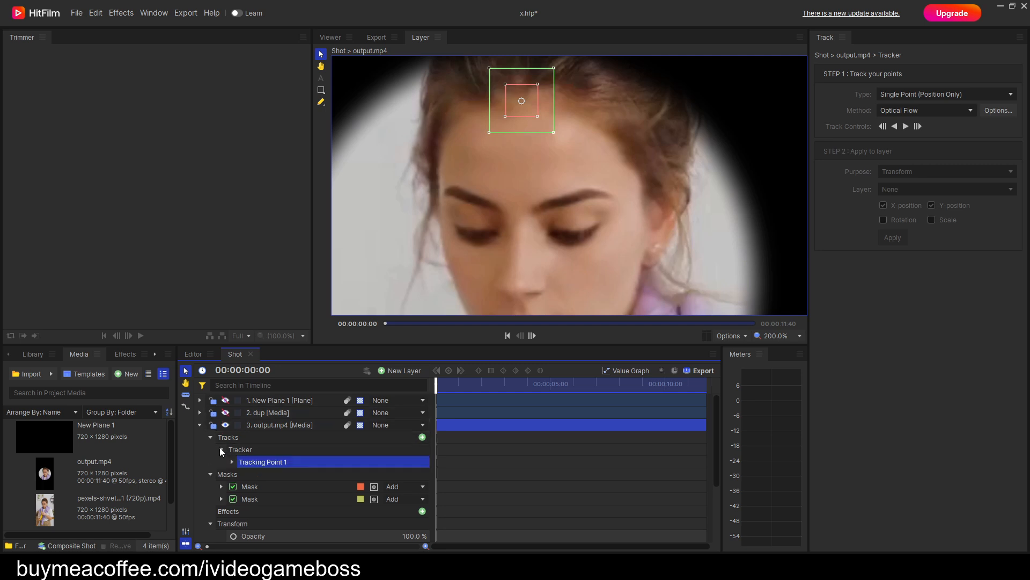
left_click(232, 462)
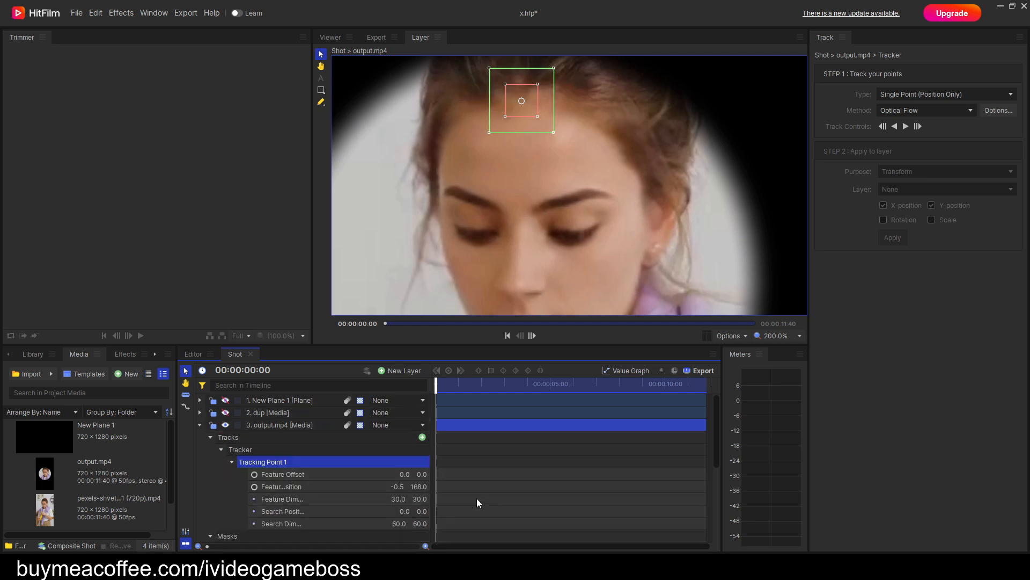
left_click(906, 127)
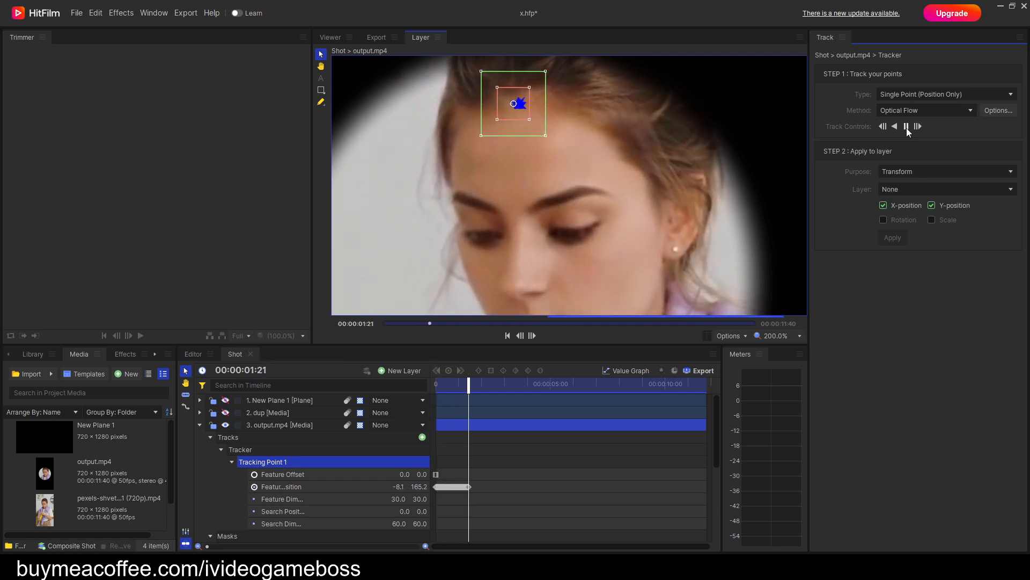
left_click(907, 128)
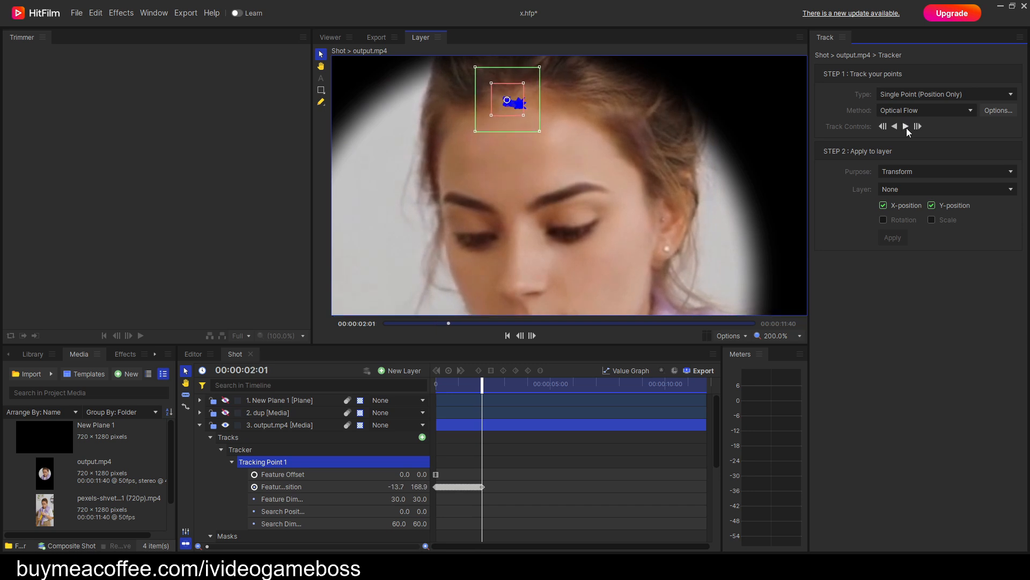
Hide the motion tracking paths and continue tracking the hairline point forward to the end of the clip, pausing to check it.
left_click(730, 336)
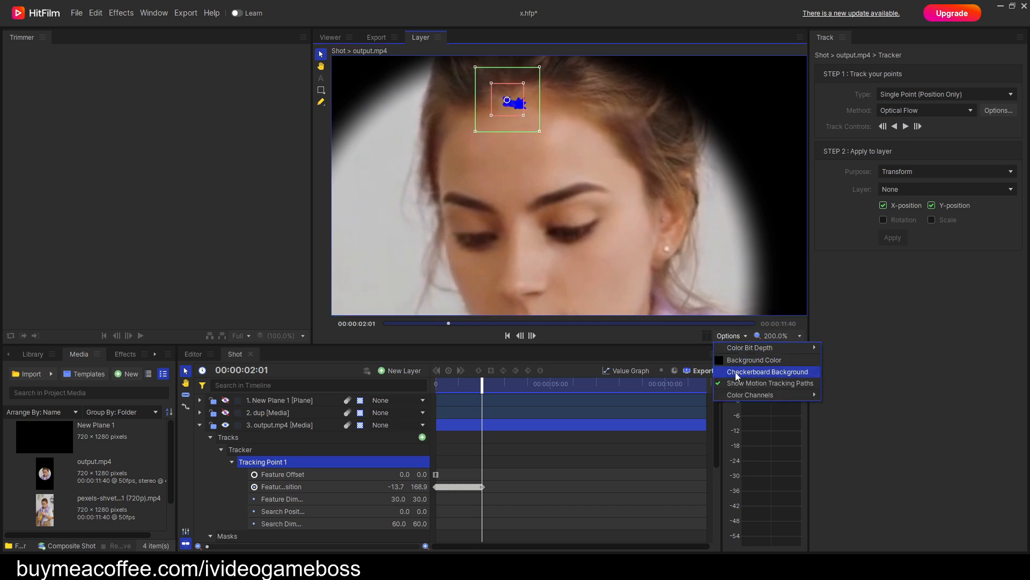
left_click(721, 384)
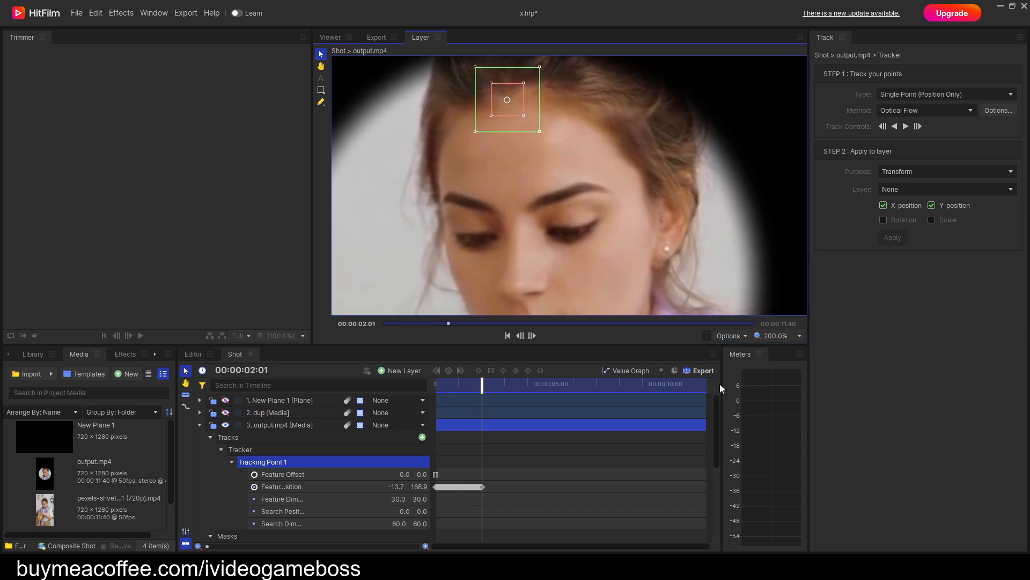
left_click(906, 128)
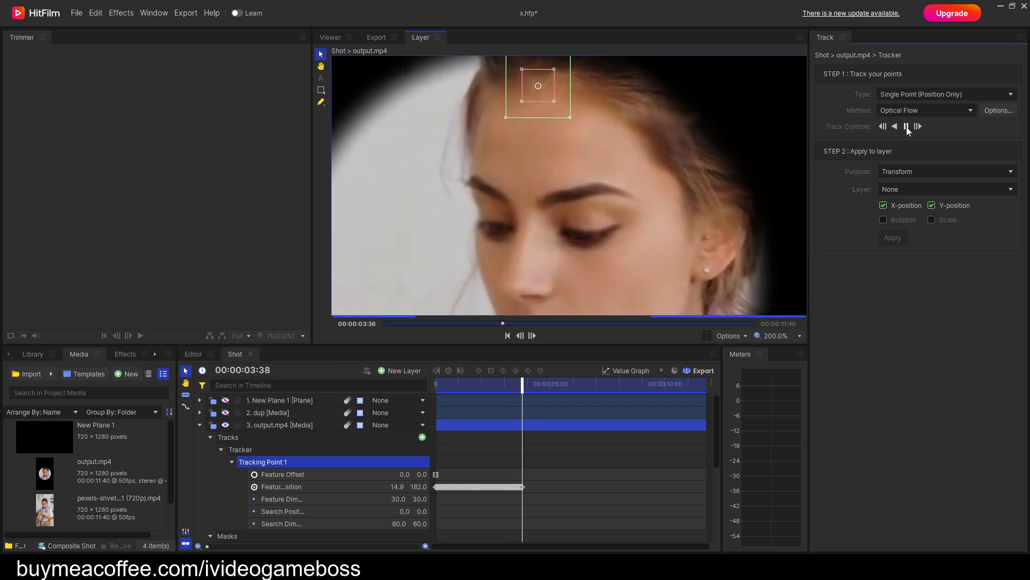
left_click(907, 127)
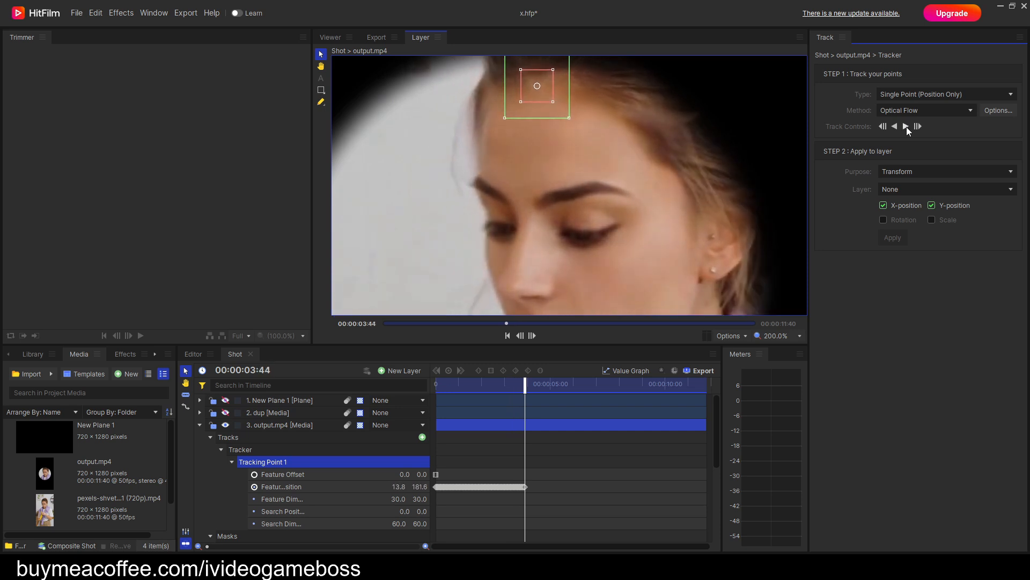
left_click(906, 127)
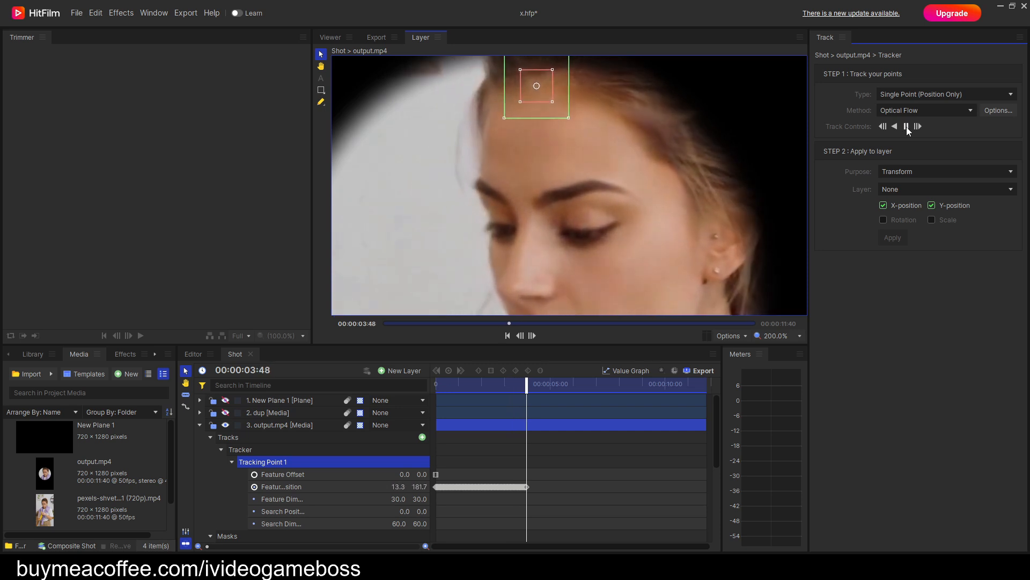
left_click(907, 127)
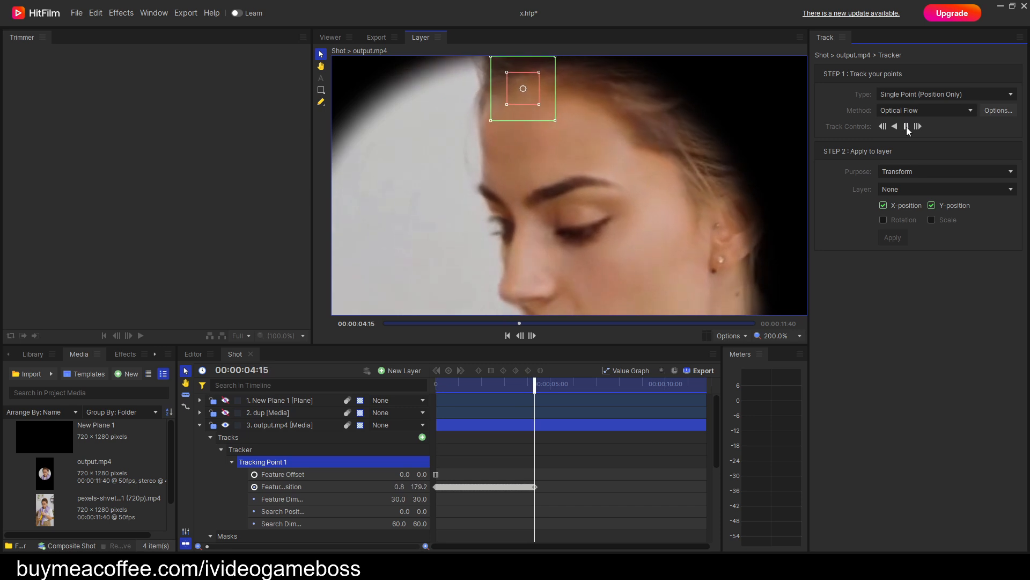
left_click(907, 127)
left_click(907, 127)
left_click(906, 126)
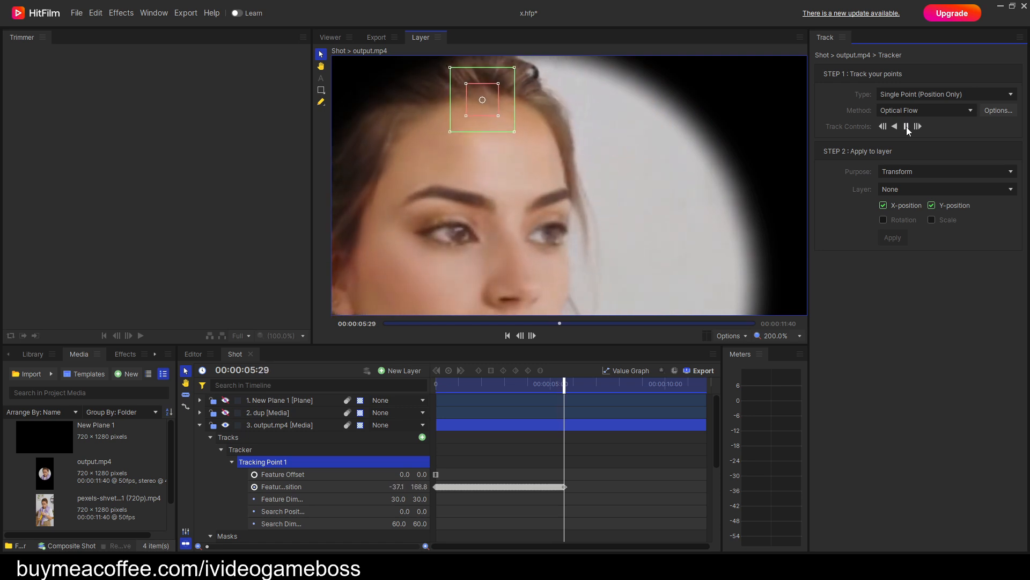
left_click(907, 127)
left_click(906, 126)
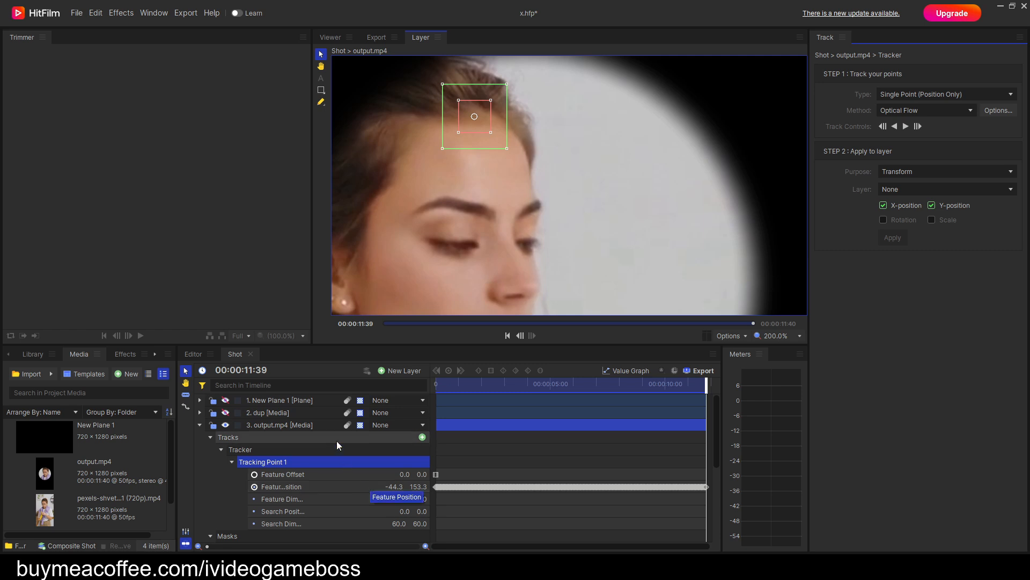
Add a new point layer to the Shot composite and expand its transform properties.
left_click(414, 372)
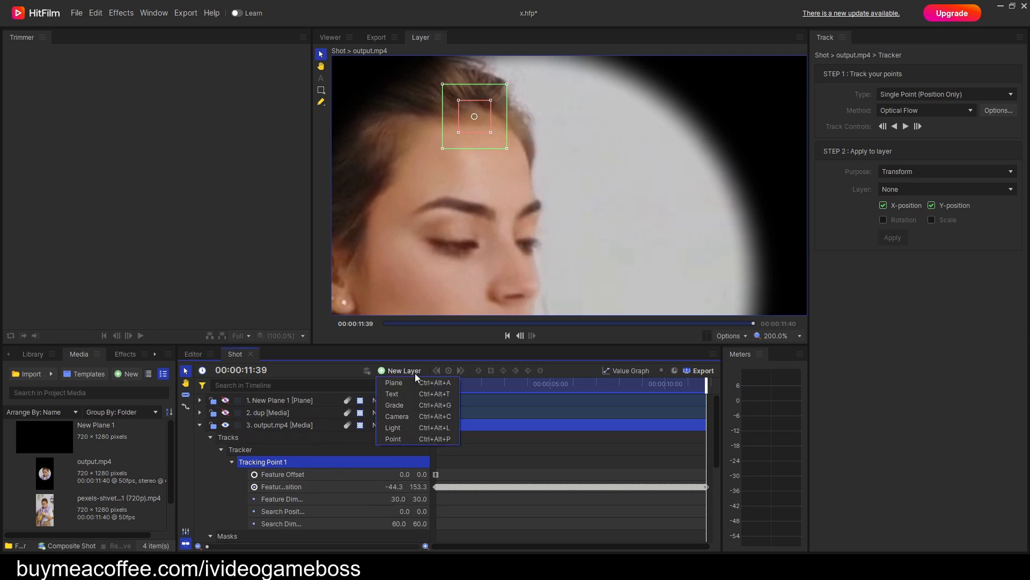
left_click(395, 438)
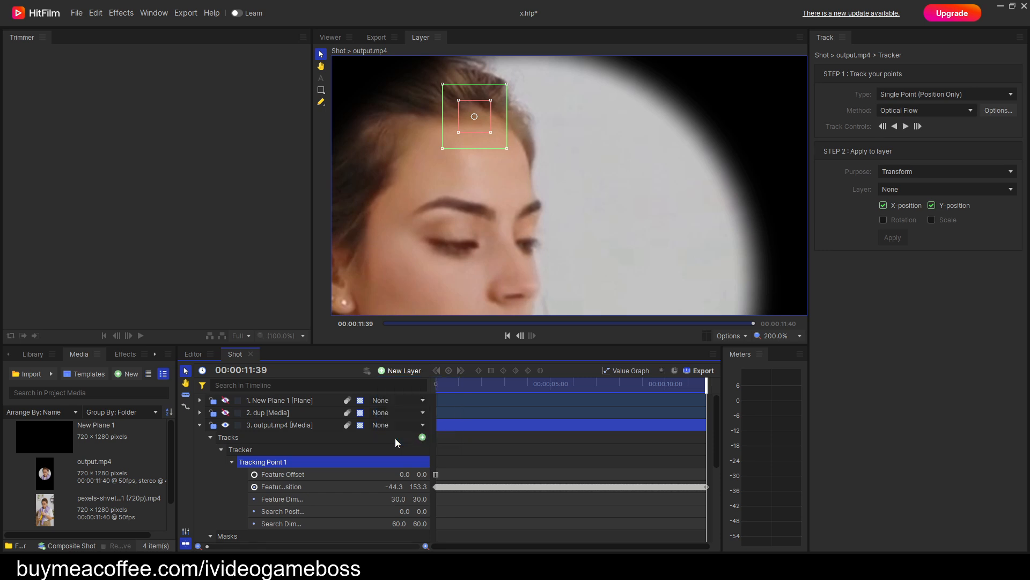
left_click(200, 401)
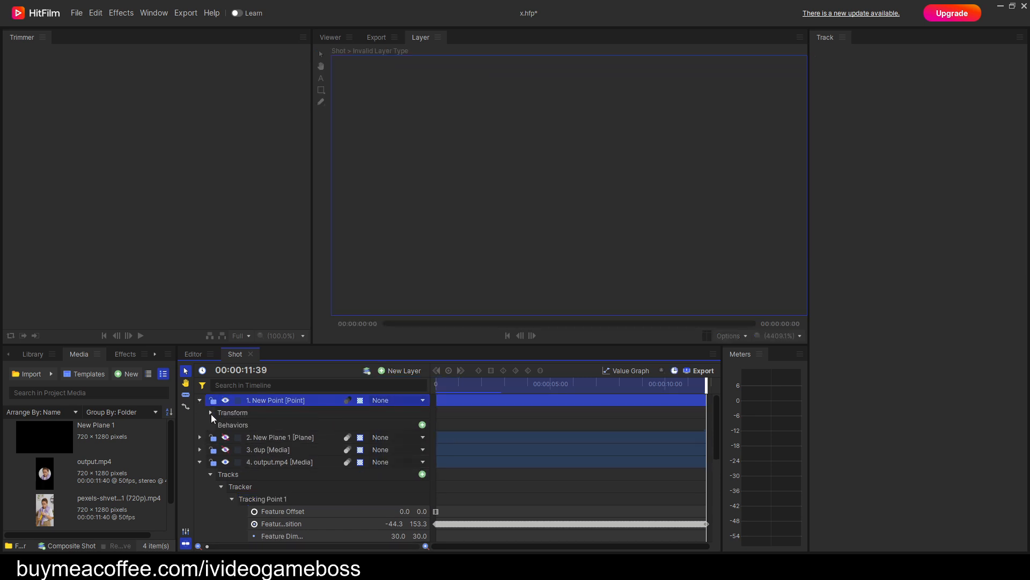
left_click(210, 412)
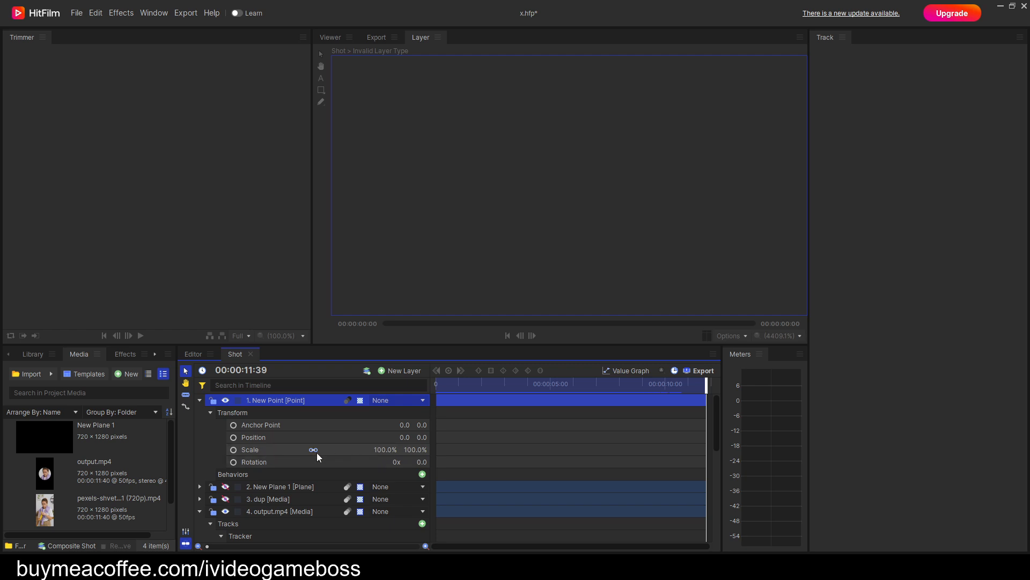
Apply the output.mp4 tracker's X and Y position data to the New Point layer as a Transform.
scroll(317, 452, "down", 2)
left_click(255, 468)
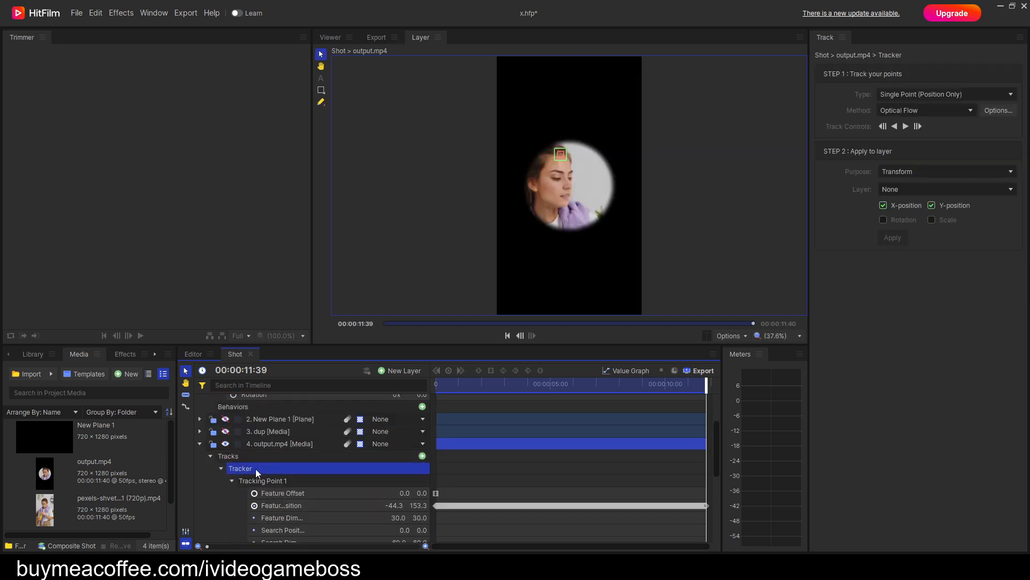
left_click(907, 191)
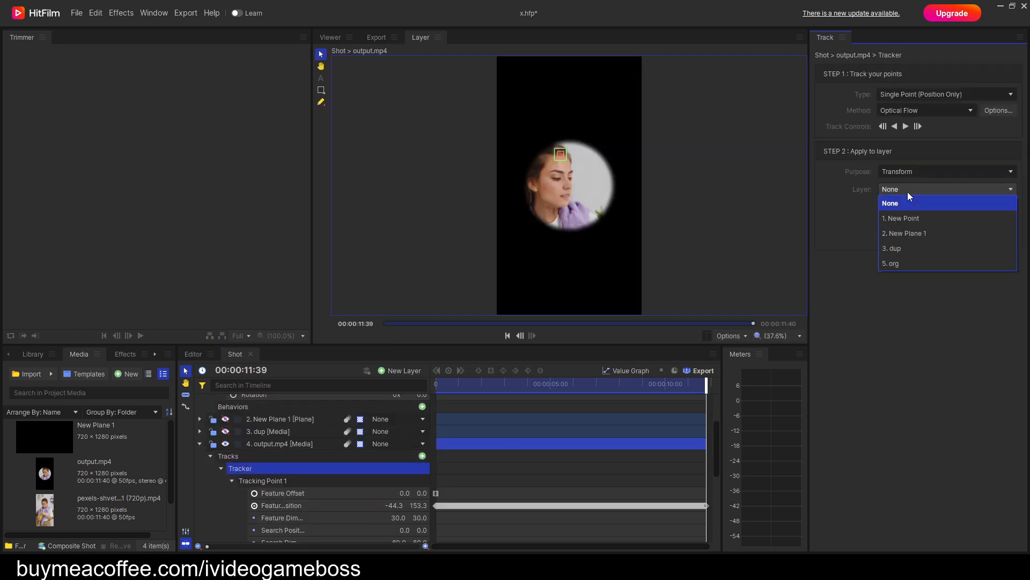
left_click(896, 220)
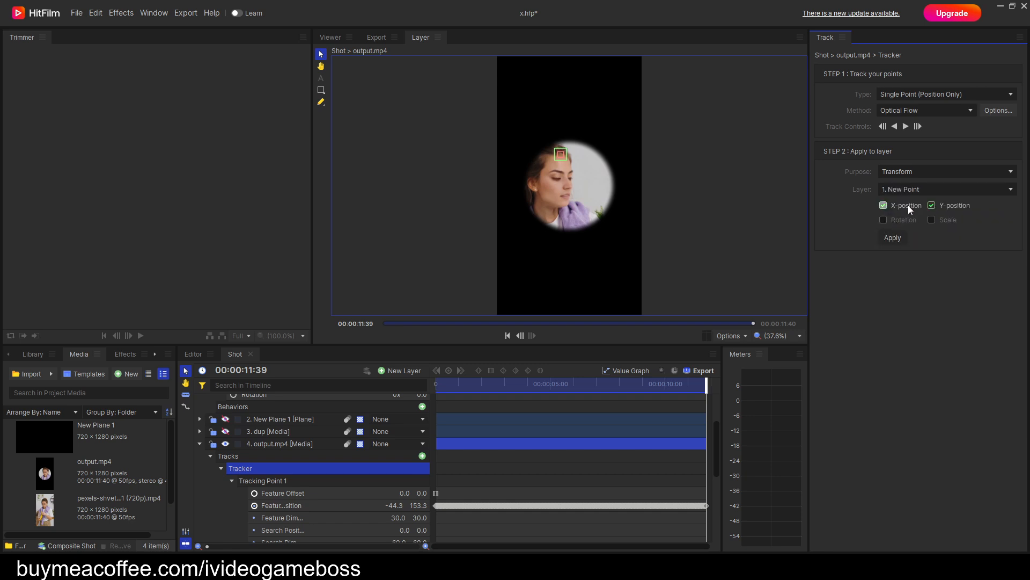
left_click(894, 238)
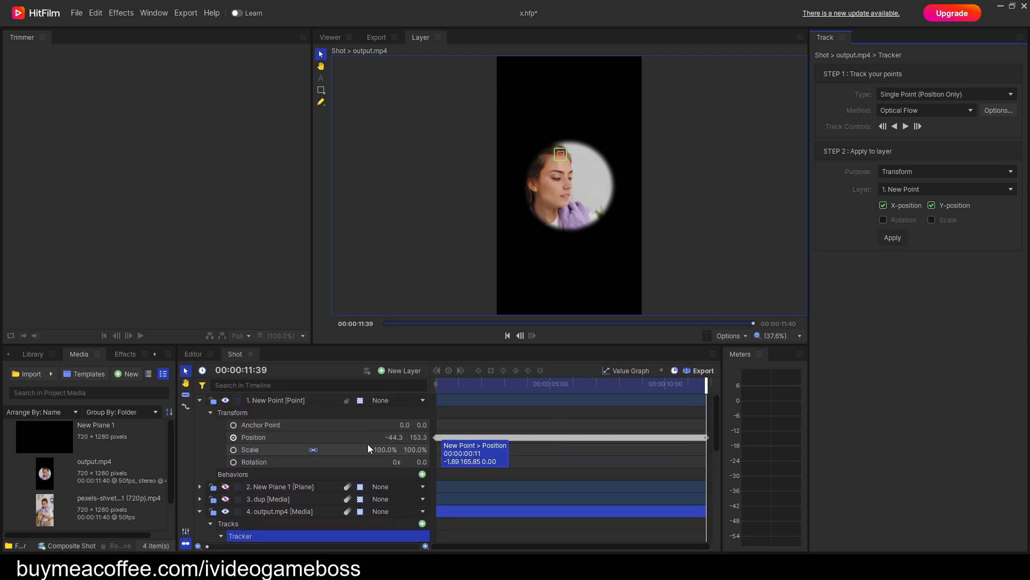
left_click(308, 438)
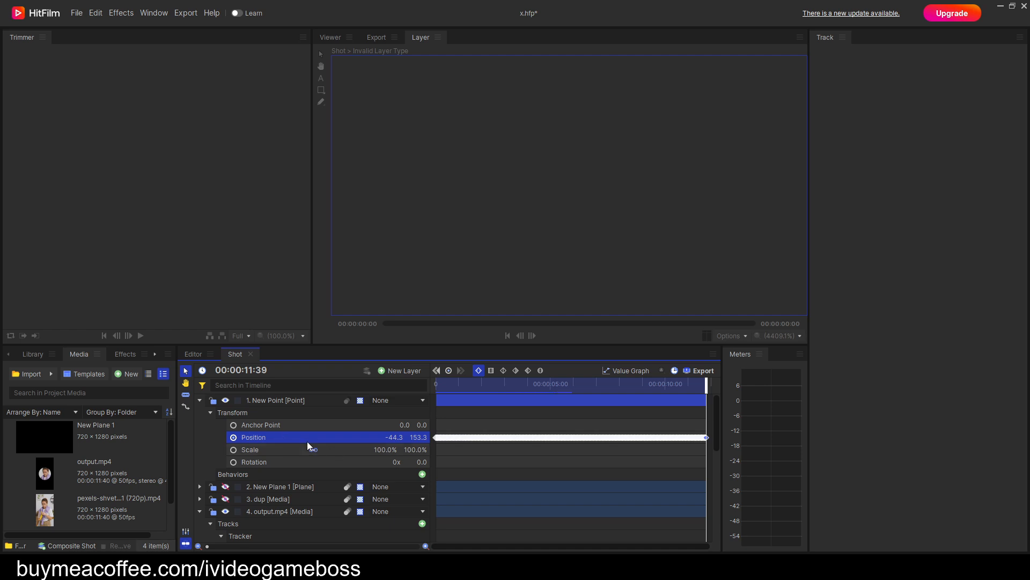
Remove the tracker from the output.mp4 layer.
scroll(307, 441, "down", 3)
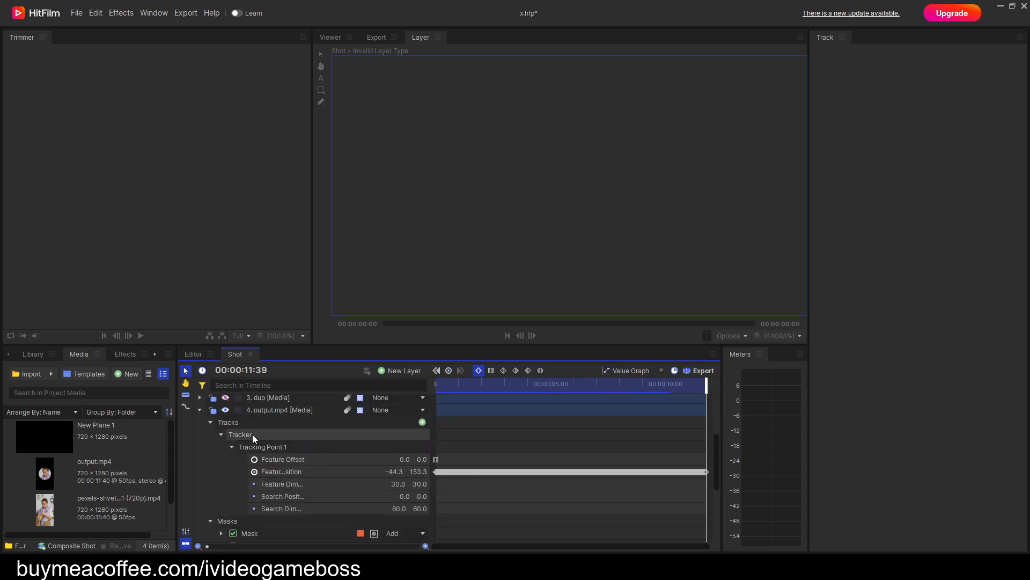
left_click(252, 434)
right_click(252, 433)
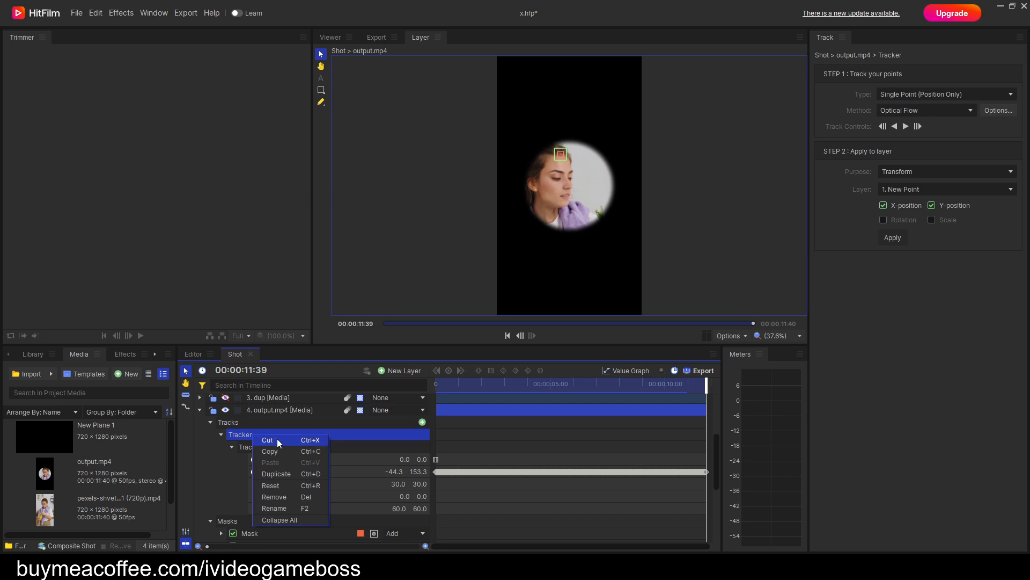
left_click(290, 497)
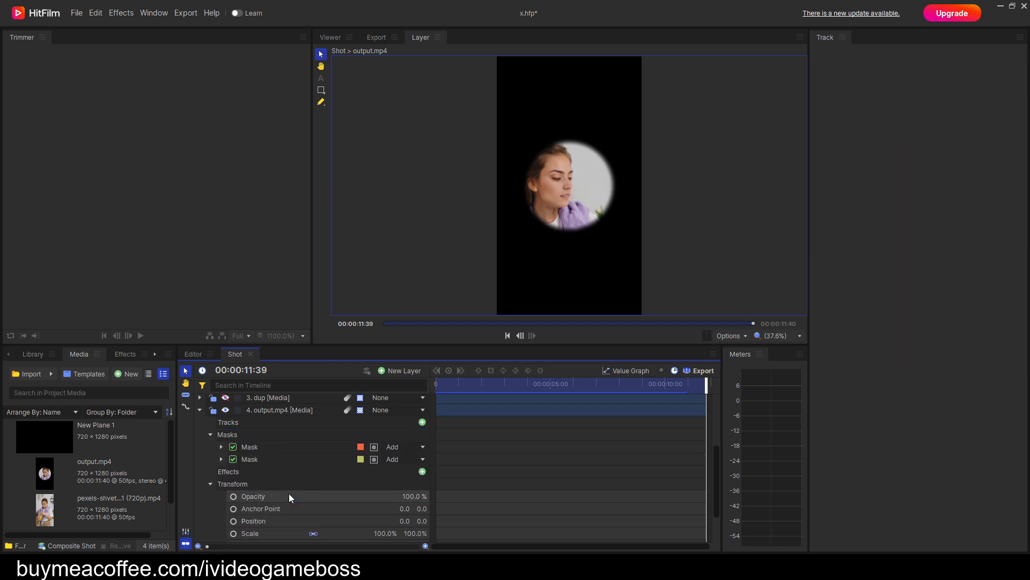
Return to the first frame and expand the transform properties of the second mask on the output.mp4 layer.
left_click_drag(701, 382, 414, 393)
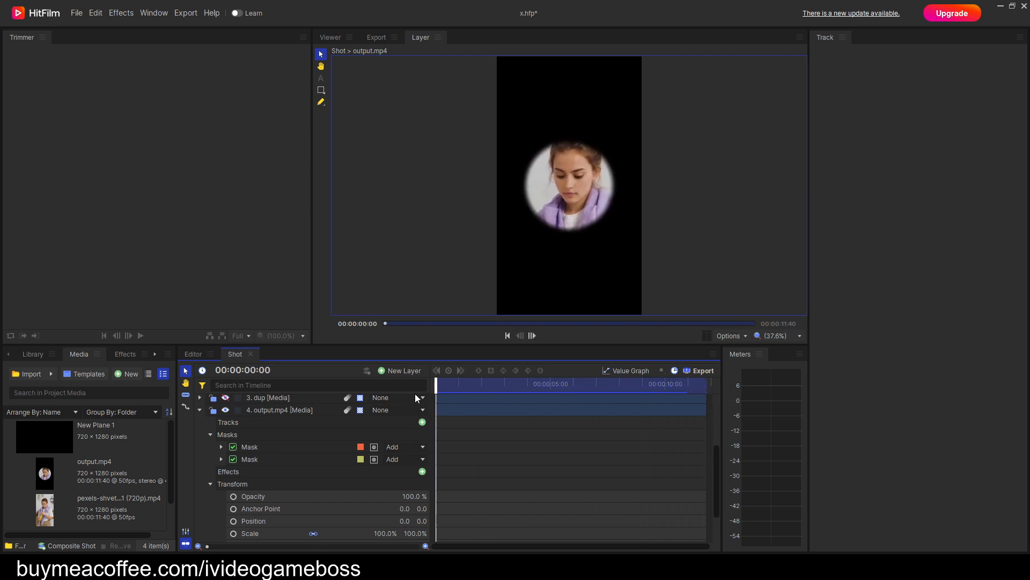
left_click(226, 458)
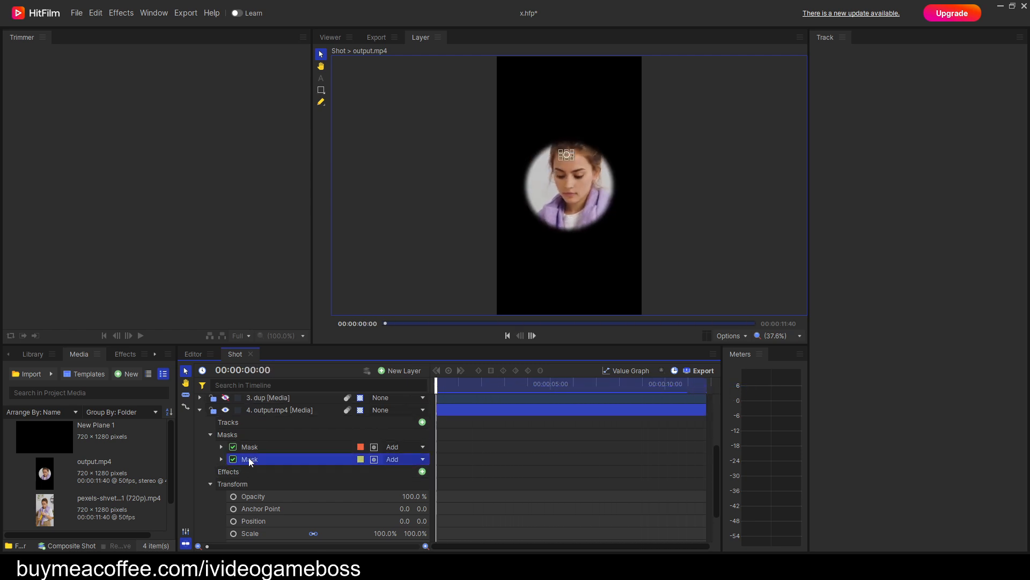
left_click(221, 459)
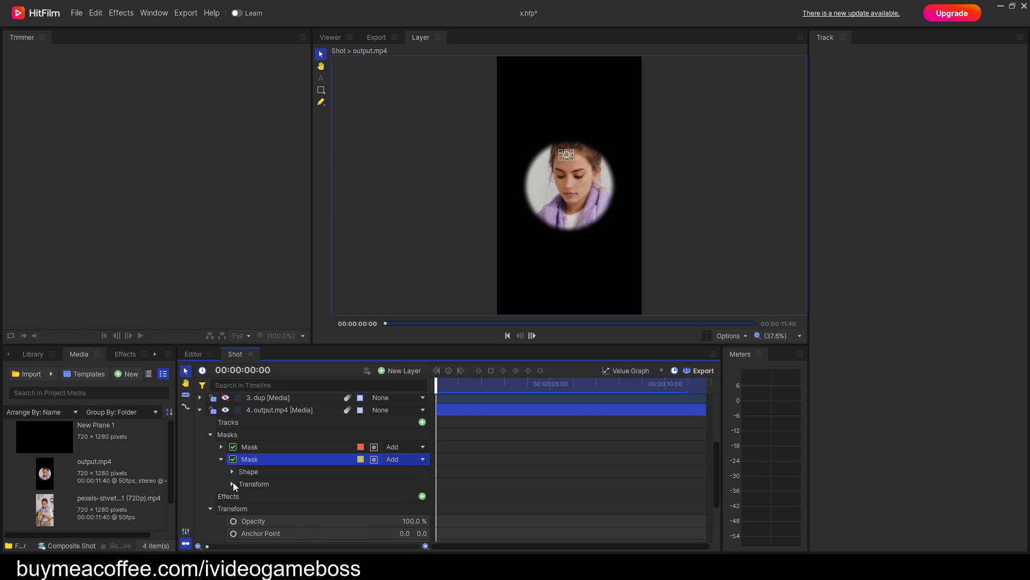
left_click(233, 483)
scroll(320, 499, "down", 3)
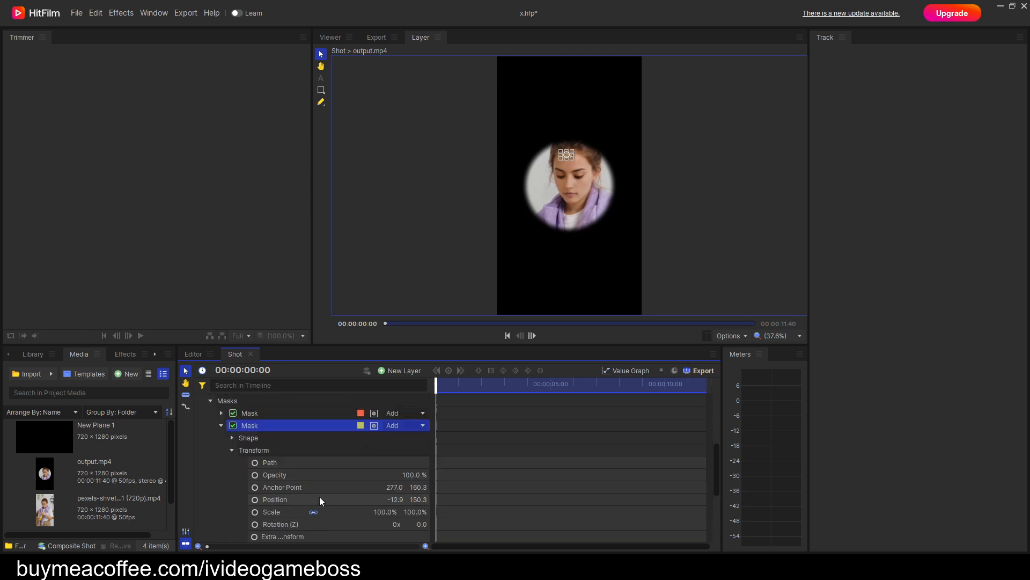
Copy the New Point layer's Position keyframes onto the second mask's Position and check the mask up close at the hairline.
scroll(294, 452, "up", 4)
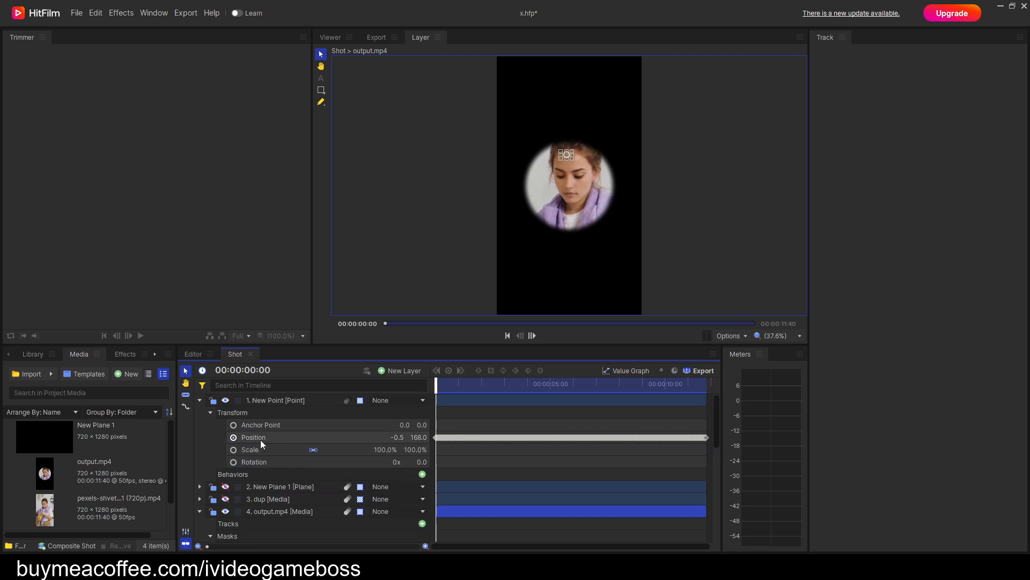
left_click(260, 437)
right_click(259, 437)
left_click(281, 452)
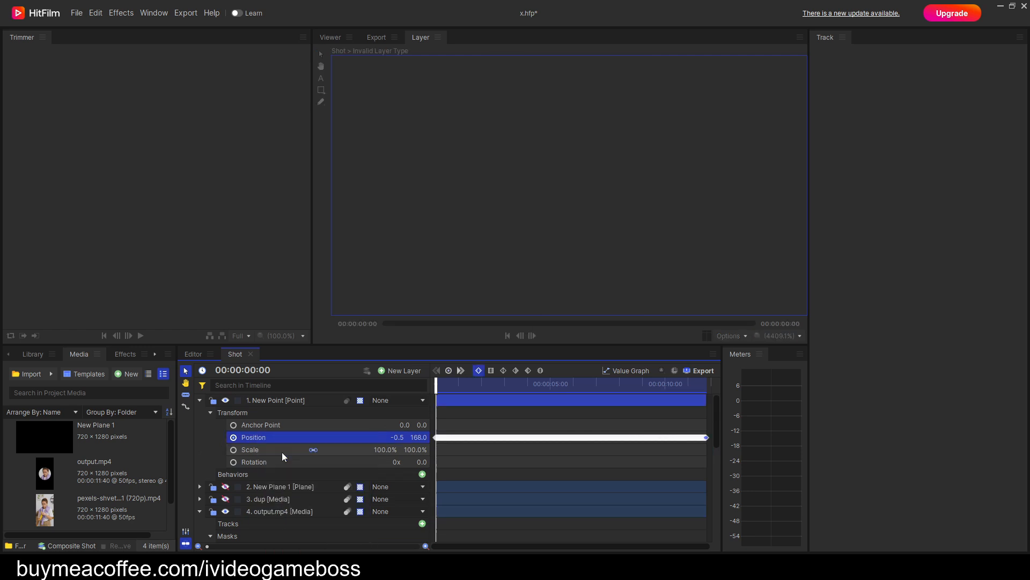
scroll(282, 452, "down", 4)
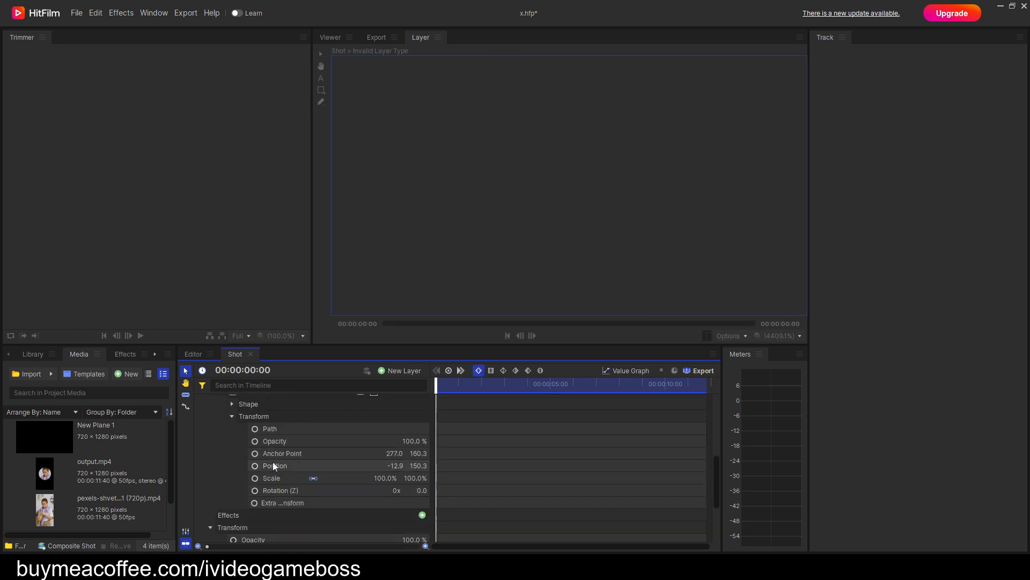
left_click(272, 463)
right_click(271, 464)
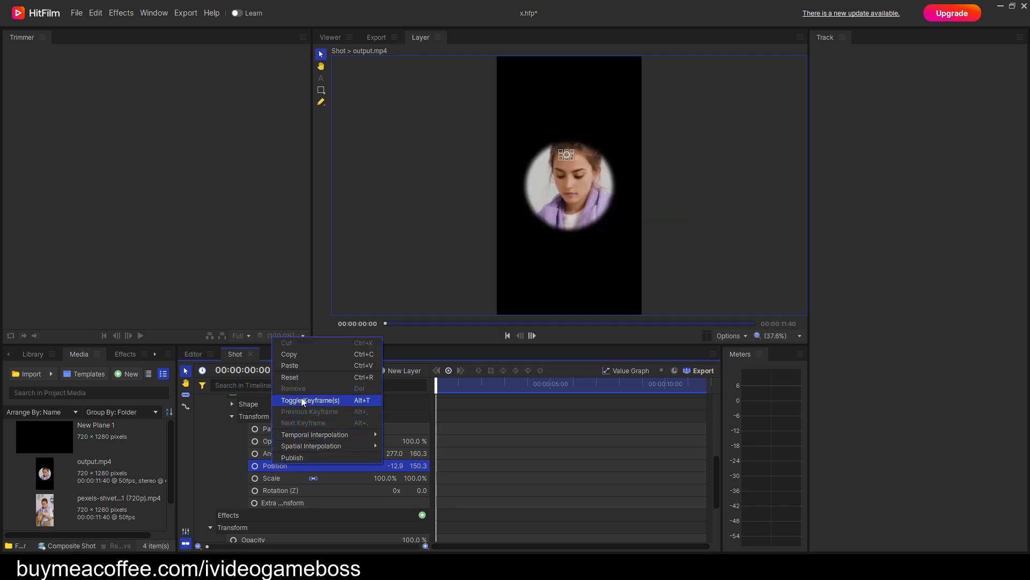
left_click(305, 369)
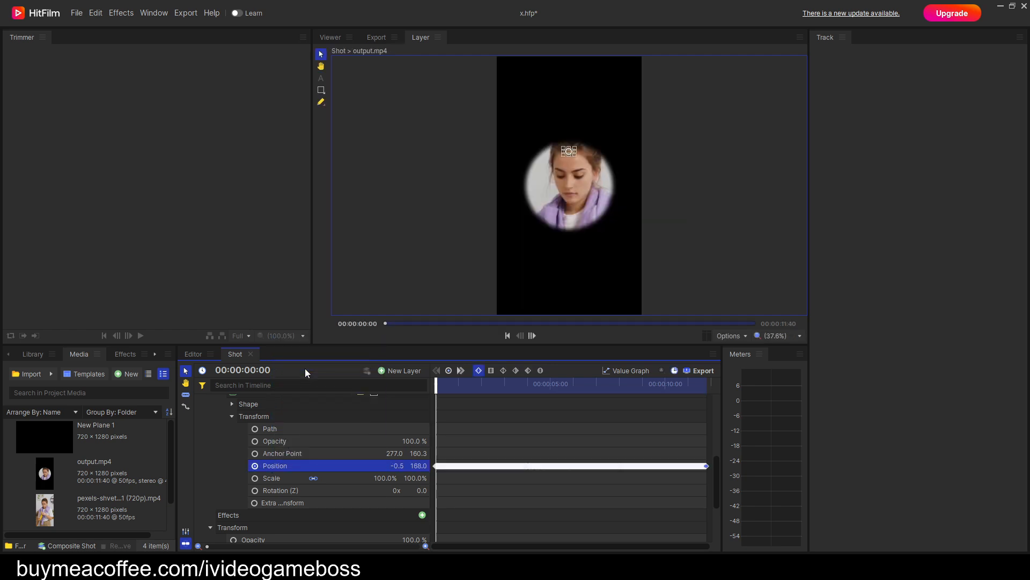
scroll(546, 169, "up", 5)
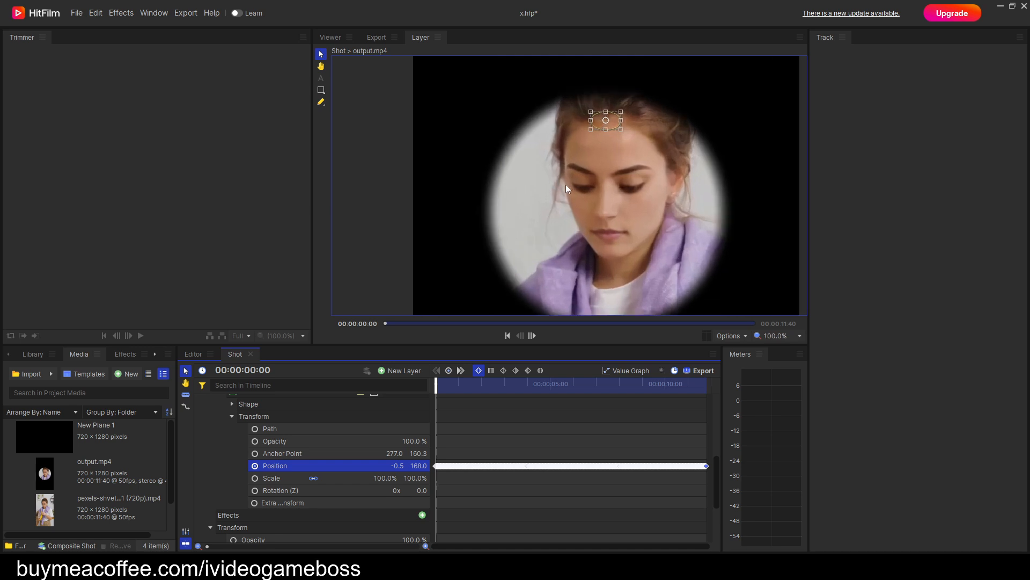
scroll(588, 211, "up", 3)
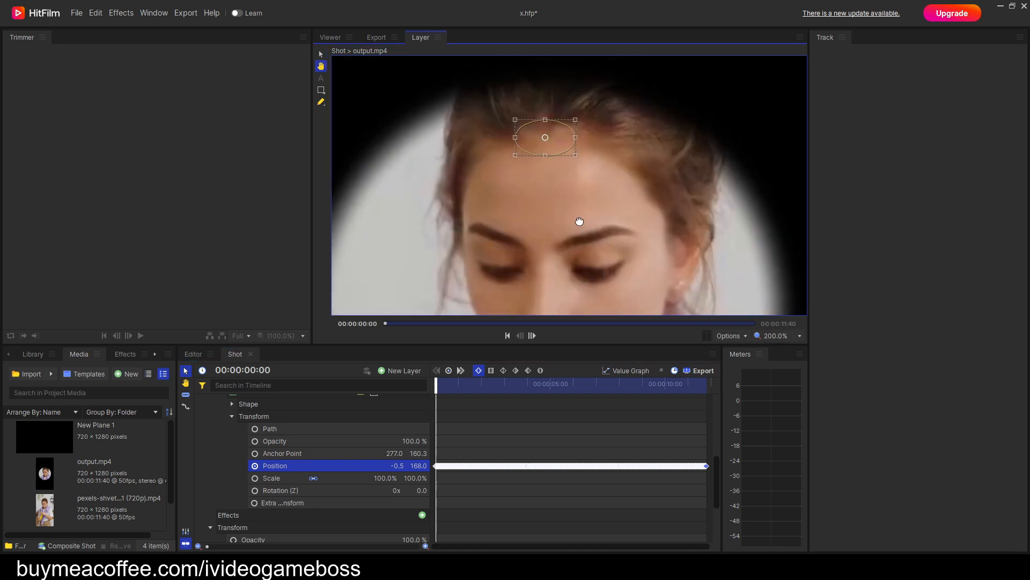
left_click_drag(437, 388, 424, 407)
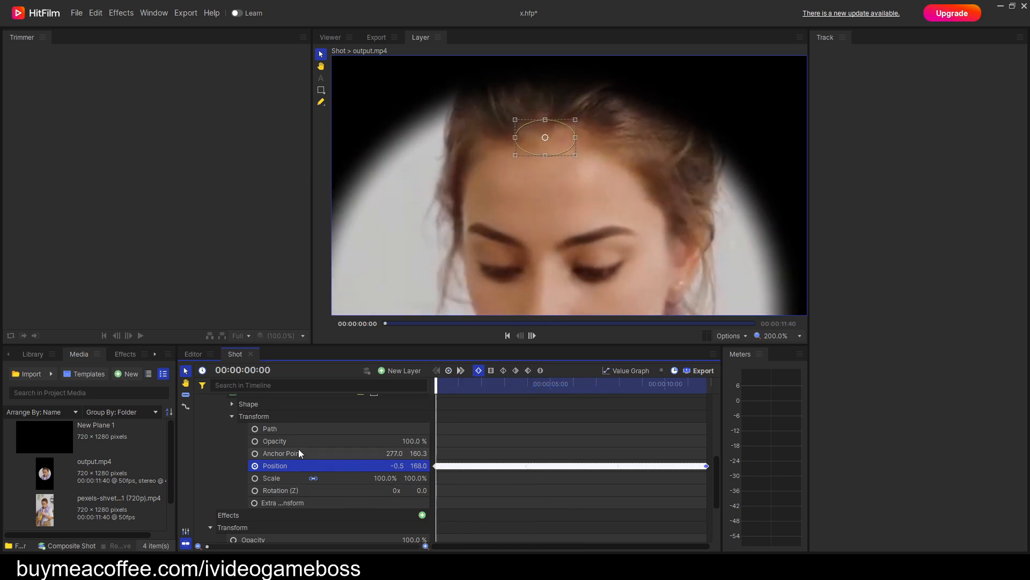
Collapse the output.mp4 mask properties and remove the New Point layer from the Shot composite.
scroll(259, 433, "up", 2)
left_click(232, 450)
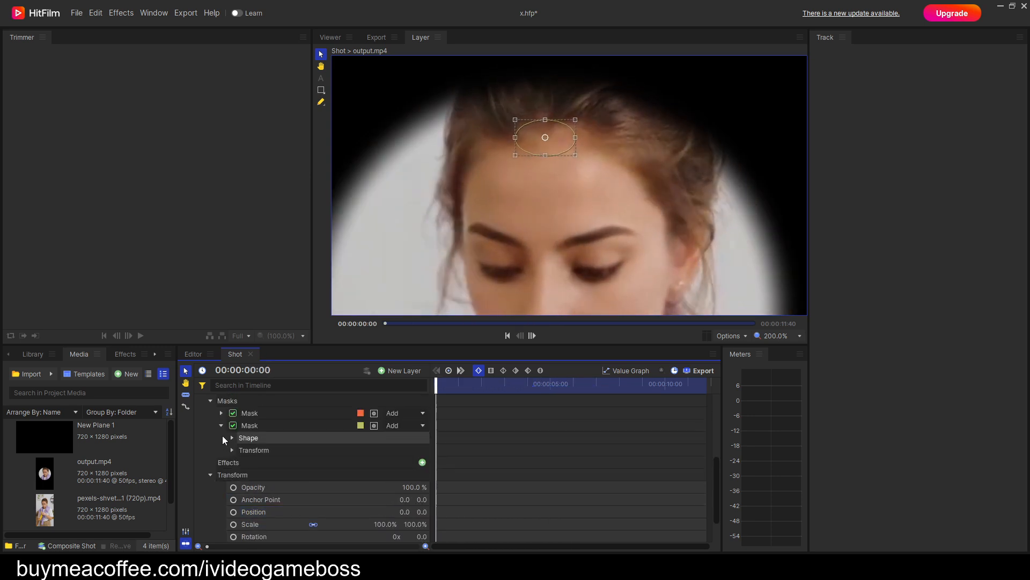
left_click(221, 426)
scroll(246, 459, "up", 2)
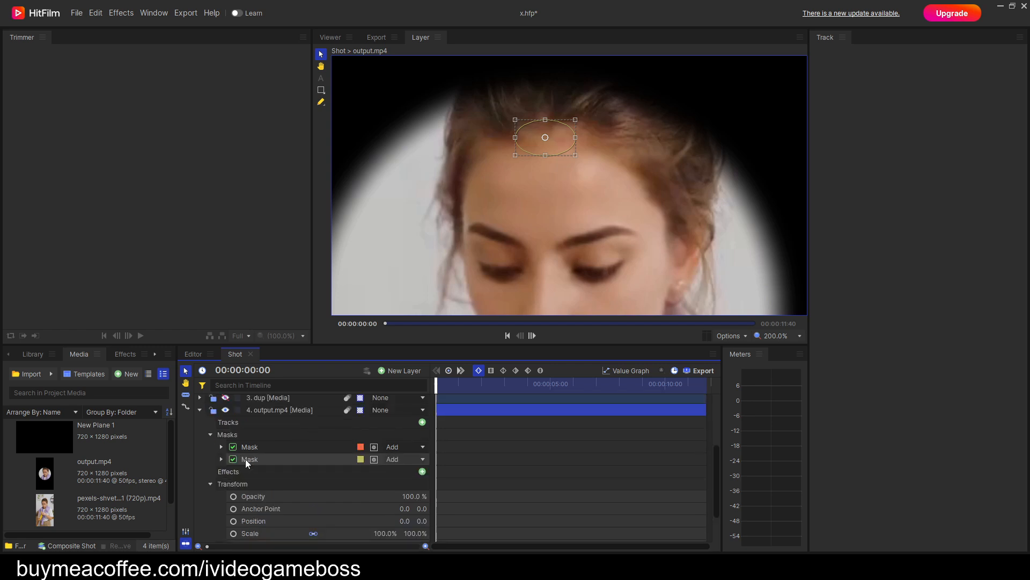
left_click(211, 435)
scroll(271, 453, "up", 3)
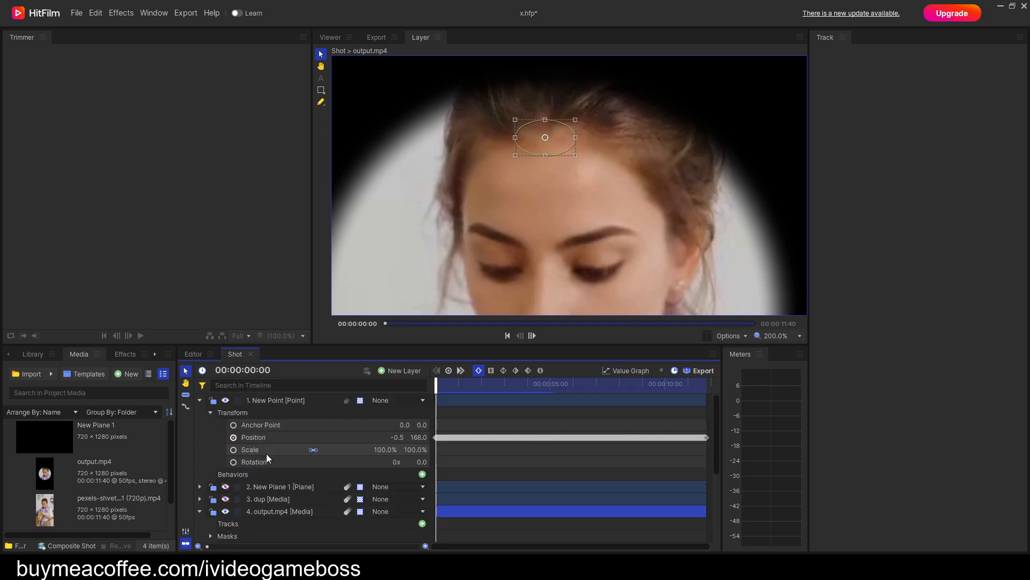
left_click(200, 400)
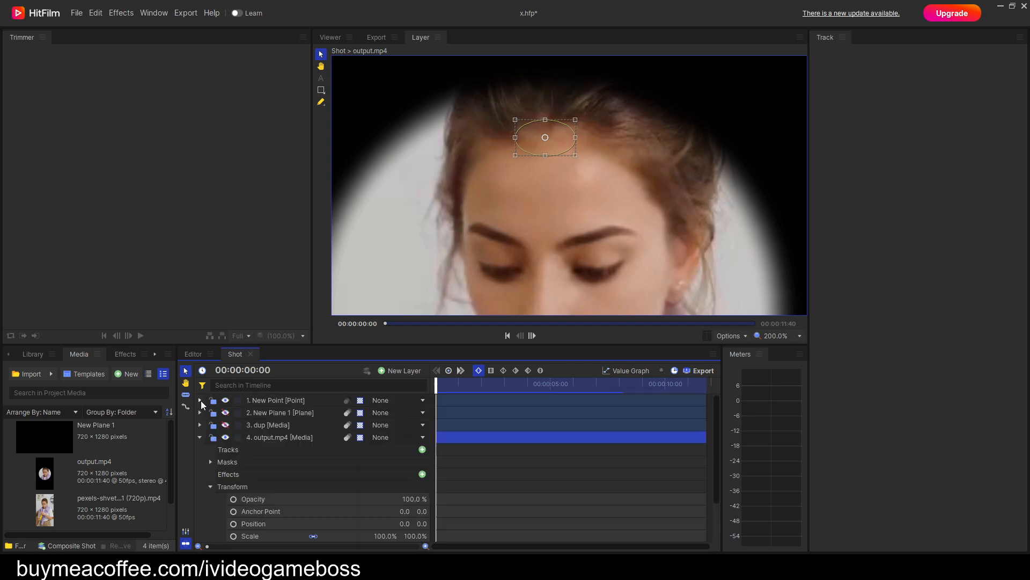
left_click(275, 399)
right_click(275, 400)
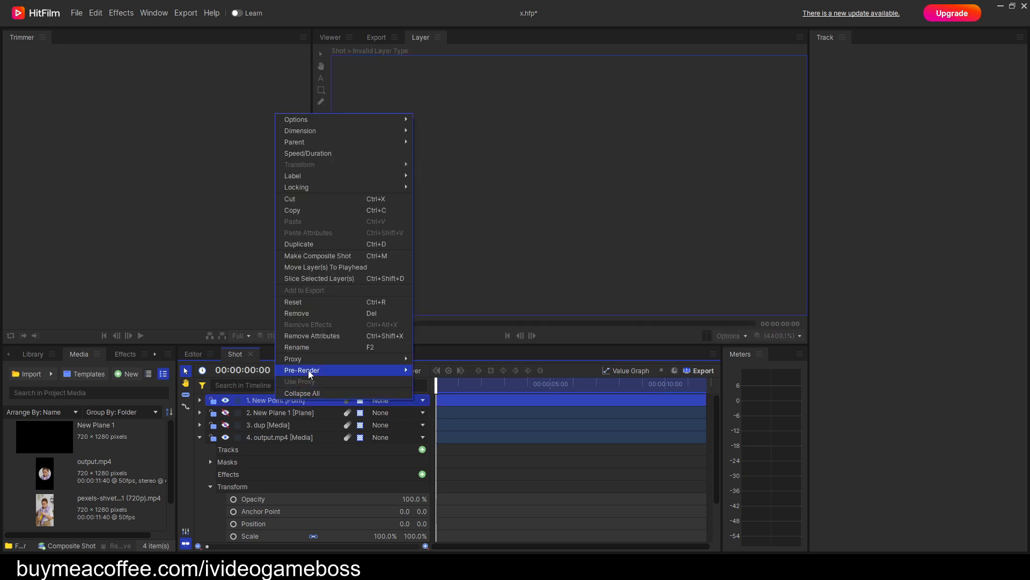
left_click(311, 314)
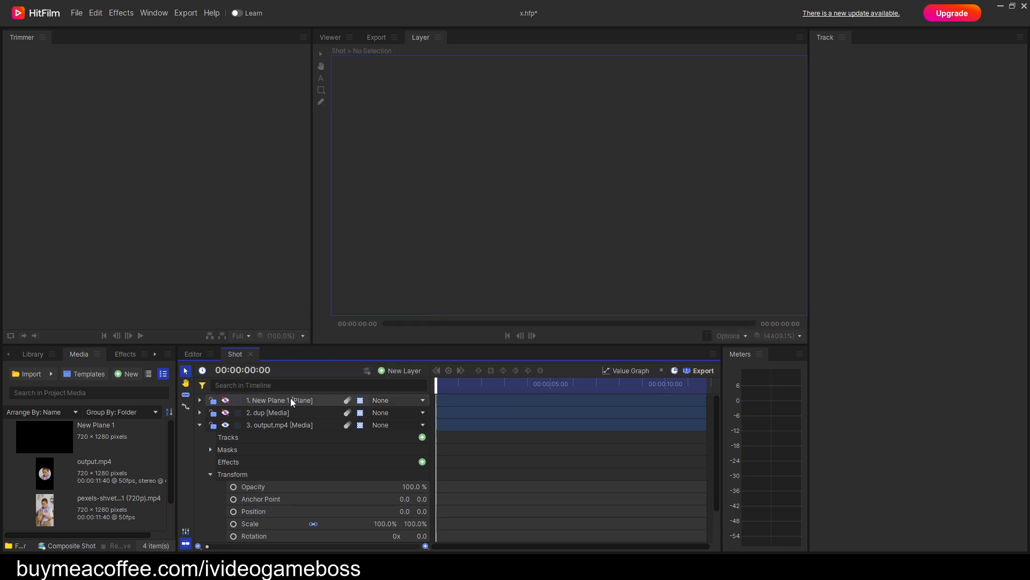
Copy the dup layer's Anchor Point keyframes and paste them onto the output.mp4 layer's Position.
left_click(201, 413)
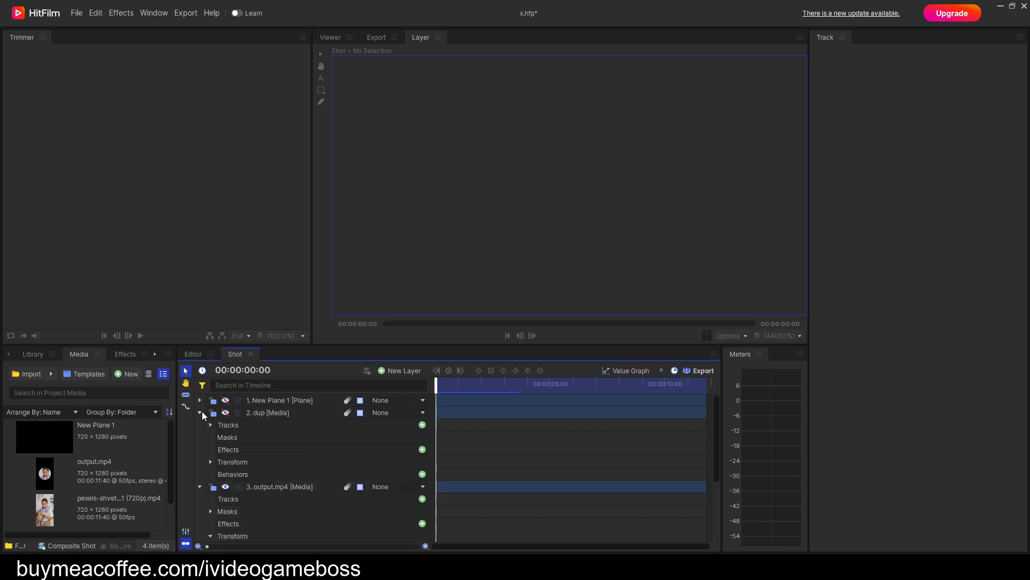
left_click(210, 462)
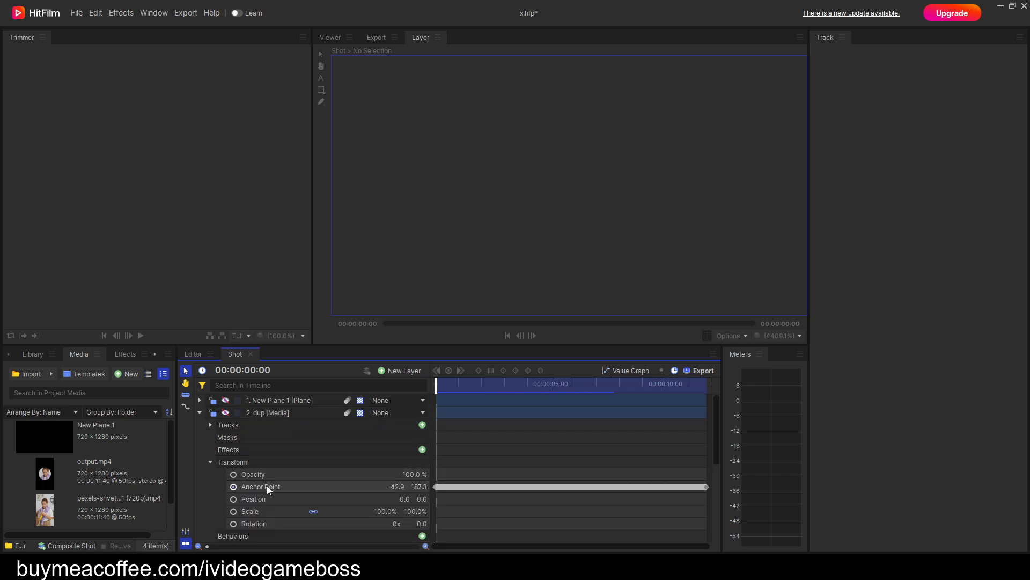
right_click(266, 485)
left_click(301, 380)
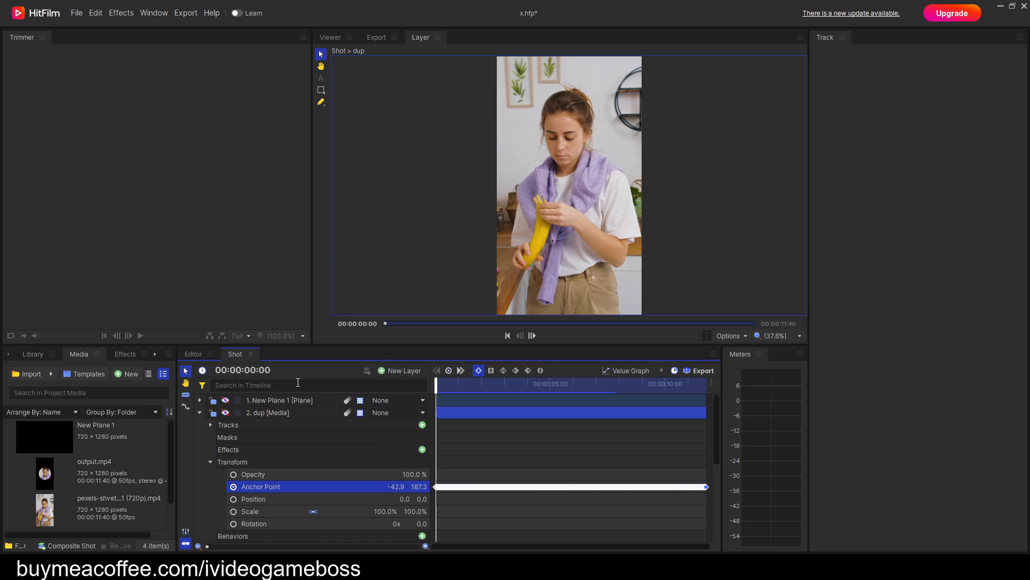
left_click(200, 411)
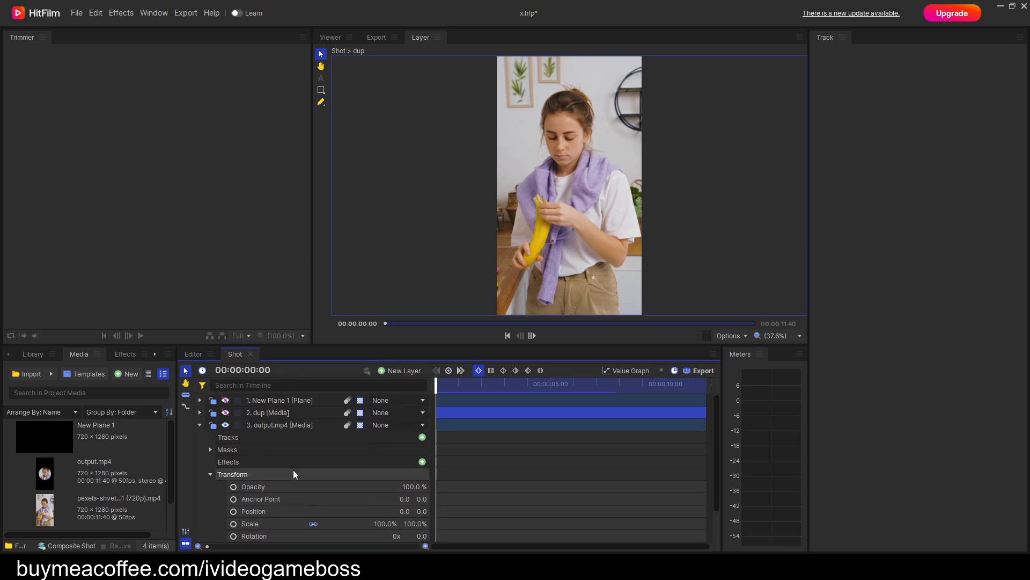
scroll(292, 468, "down", 1)
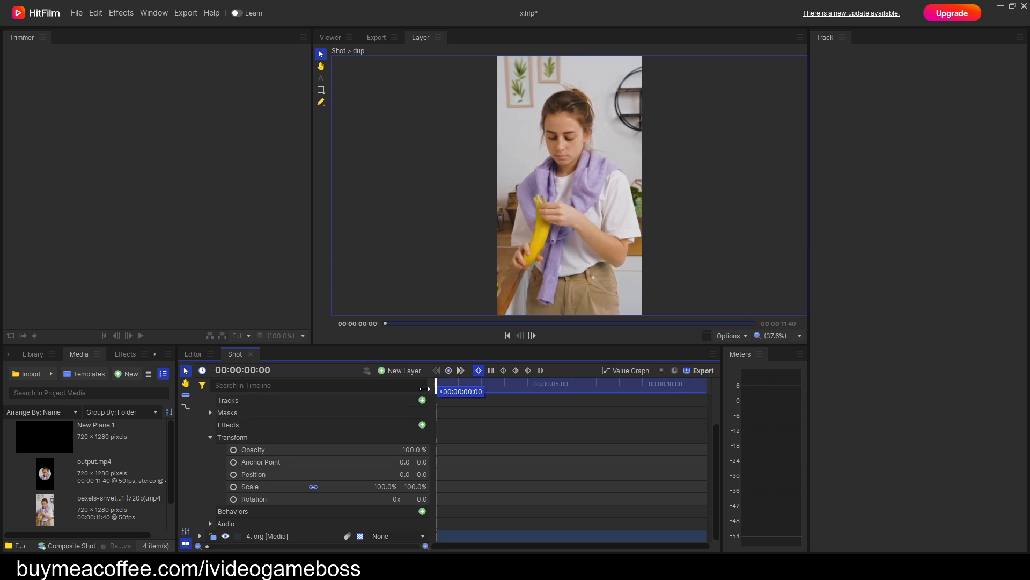
right_click(257, 474)
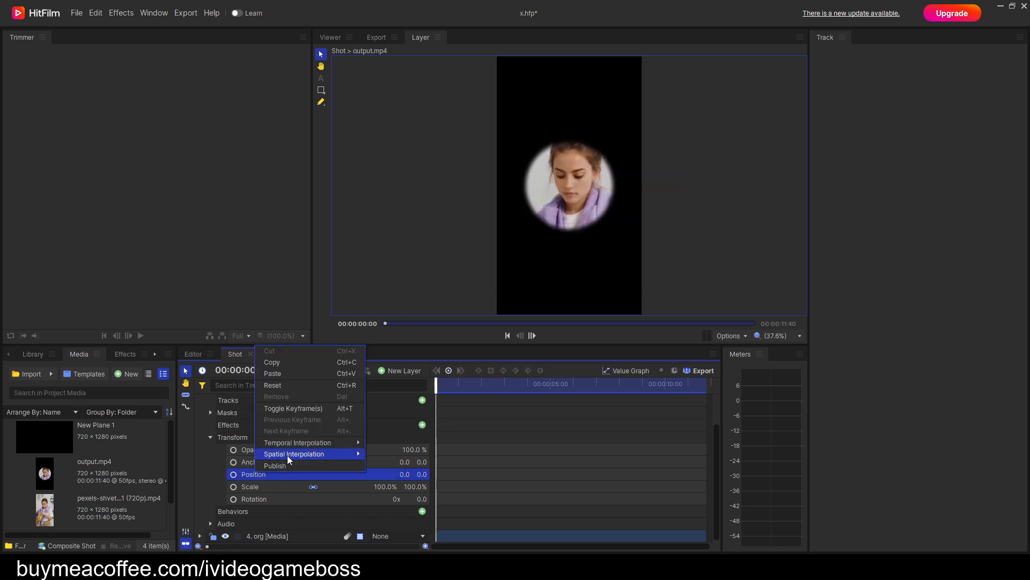
left_click(285, 376)
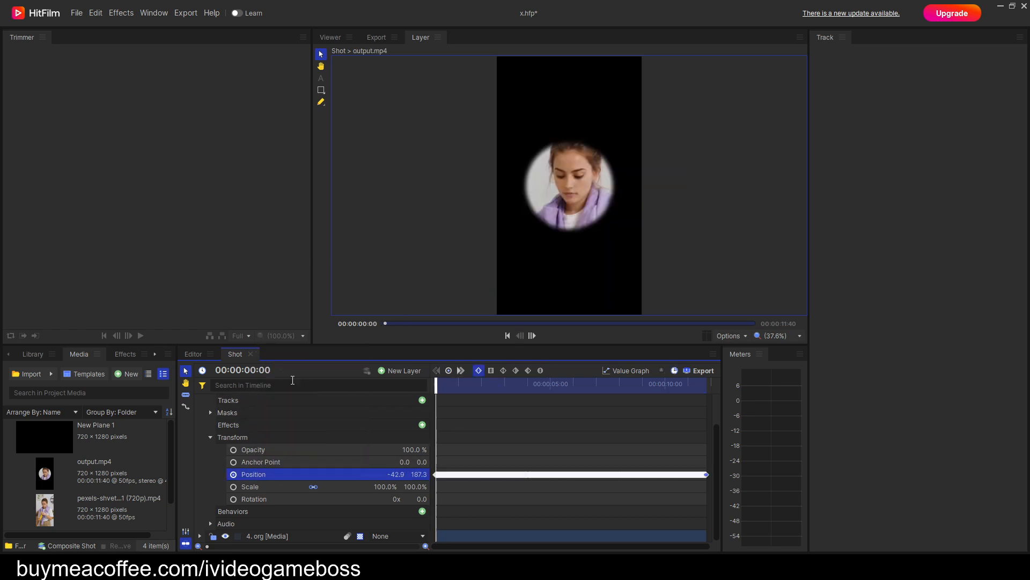
Display the full composite from the first frame to check how the swapped face aligns with the original video.
mouse_move(437, 387)
left_mouse_down()
mouse_move(453, 386)
mouse_move(431, 387)
left_mouse_up()
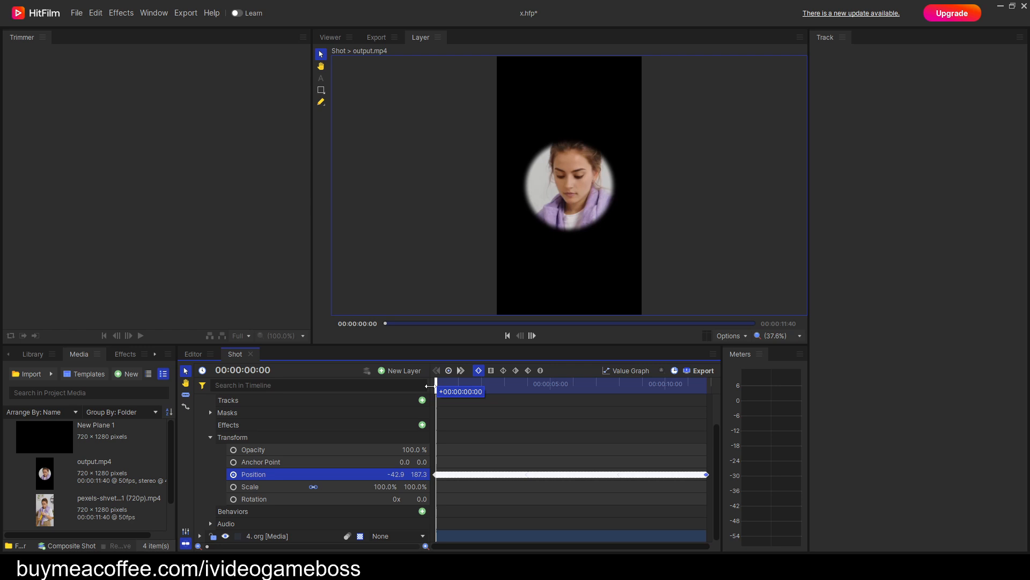
left_click(330, 38)
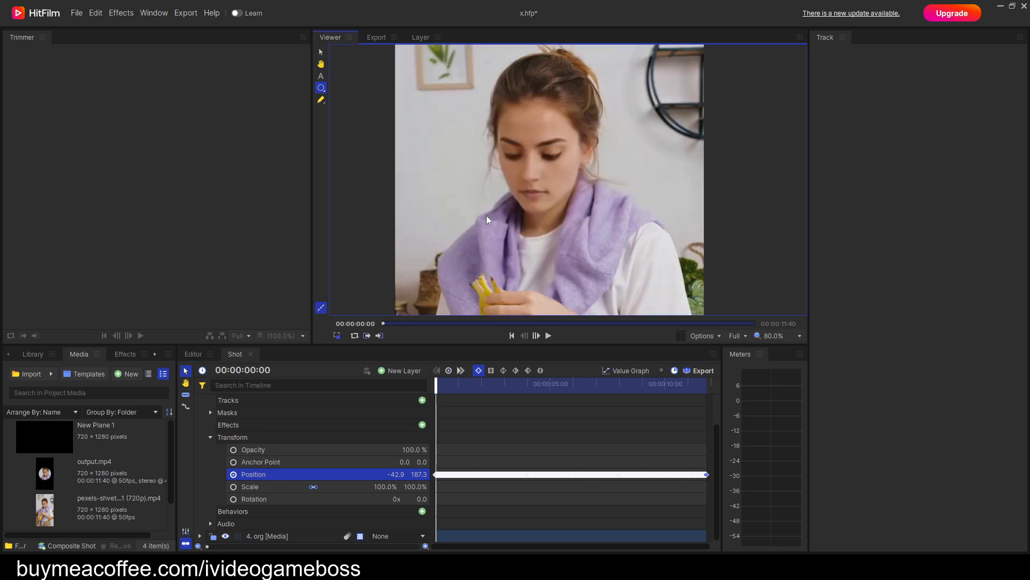
mouse_move(435, 390)
left_mouse_down()
mouse_move(455, 391)
mouse_move(434, 391)
left_mouse_up()
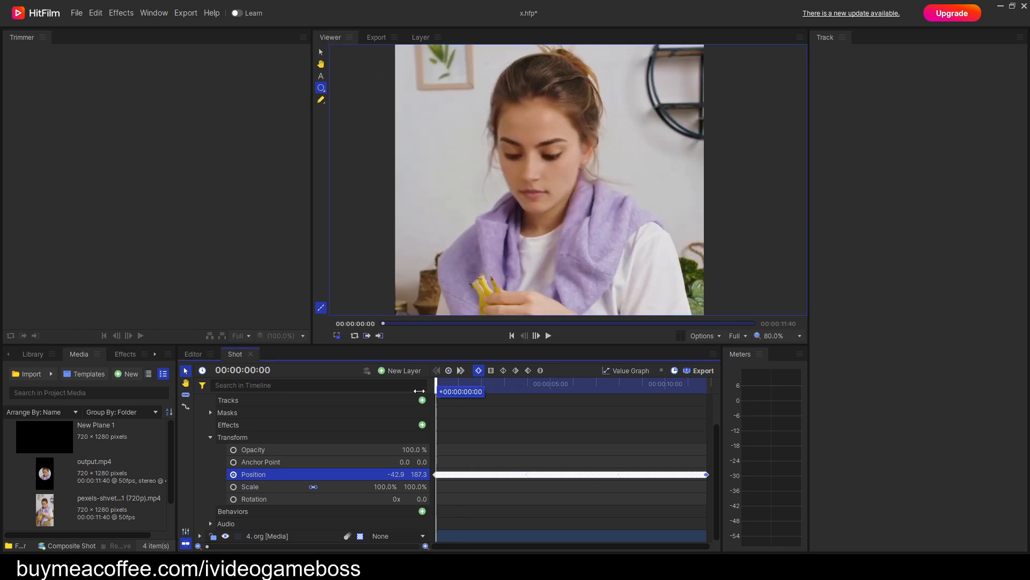
Set the blend mode of the second, hairline mask on the output.mp4 layer to Subtract.
left_click(211, 411)
left_click(243, 437)
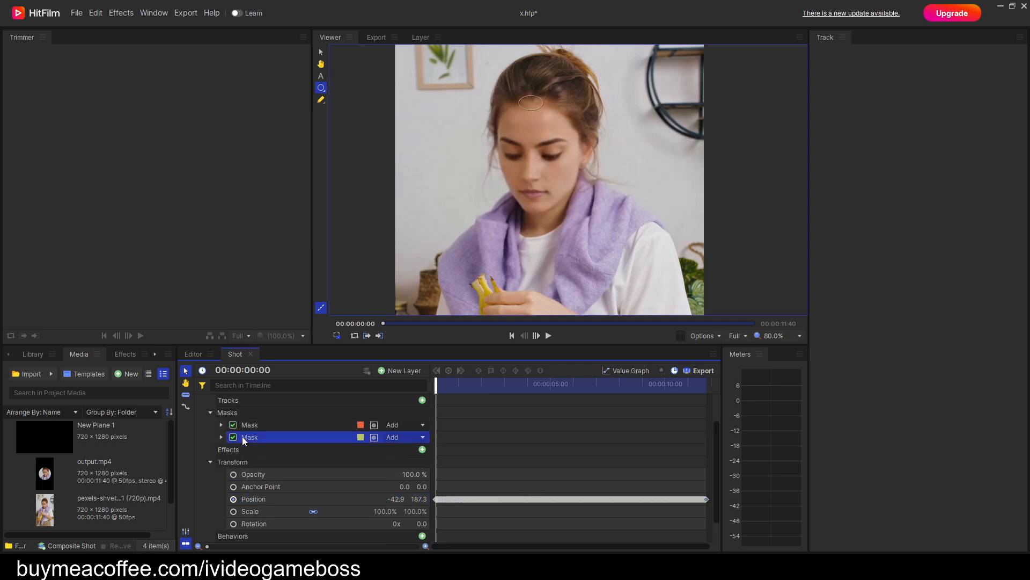
mouse_move(441, 386)
left_mouse_down()
mouse_move(542, 403)
mouse_move(436, 394)
left_mouse_up()
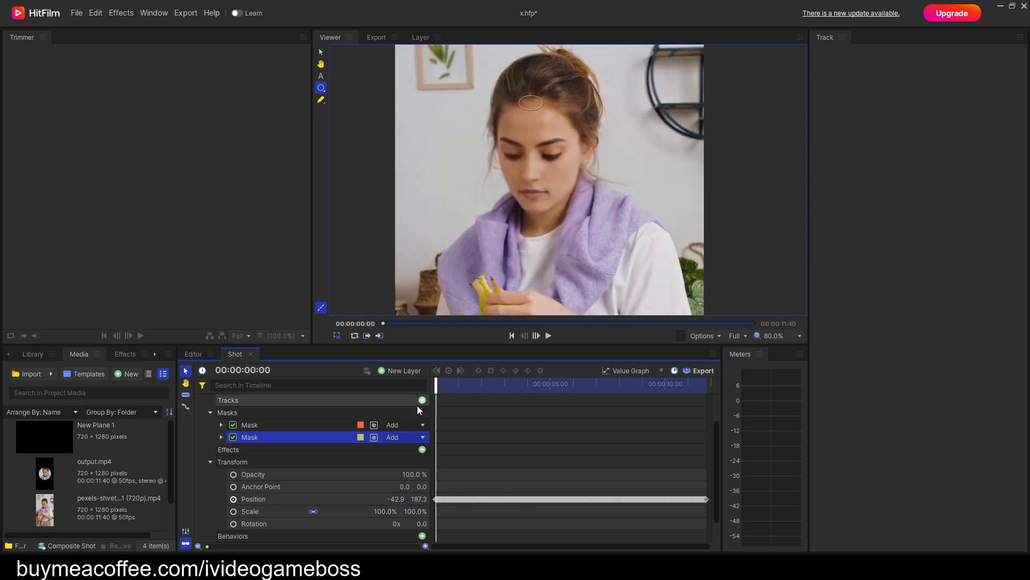
left_click(221, 437)
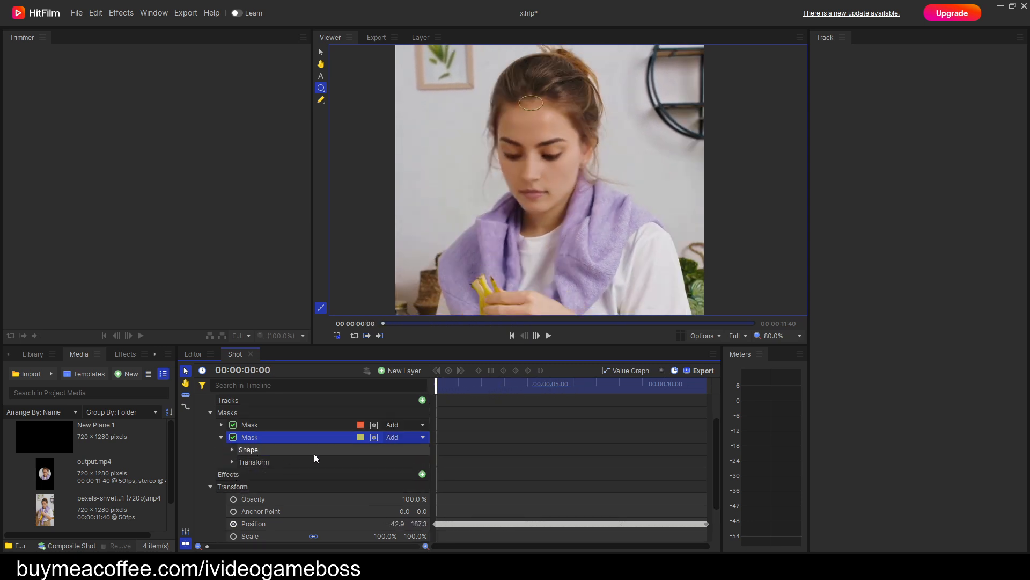
left_click(401, 436)
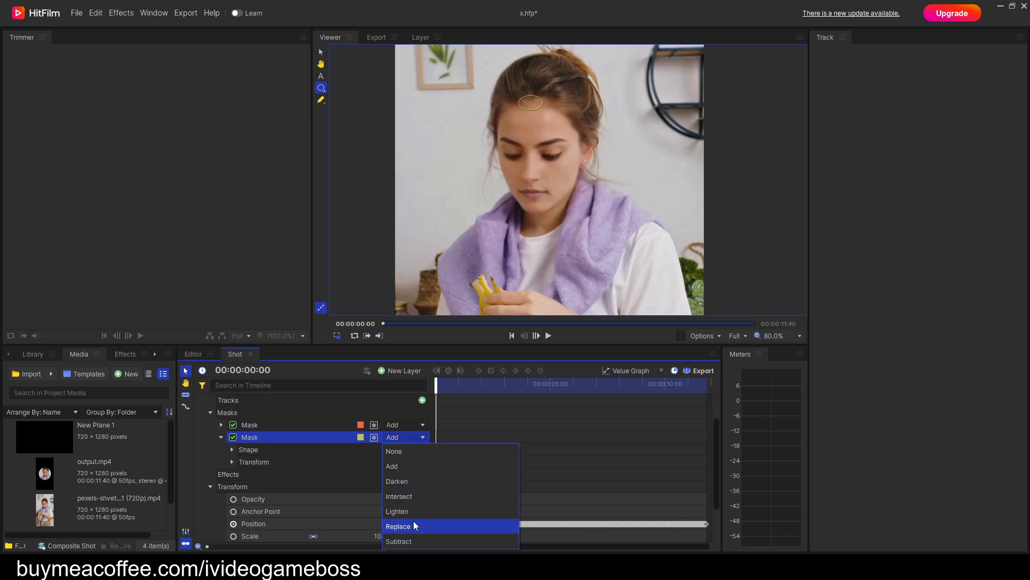
left_click(415, 540)
Feather the hairline mask outward only by setting Feather to Out and the feather strength to 44 px.
scroll(534, 89, "up", 5)
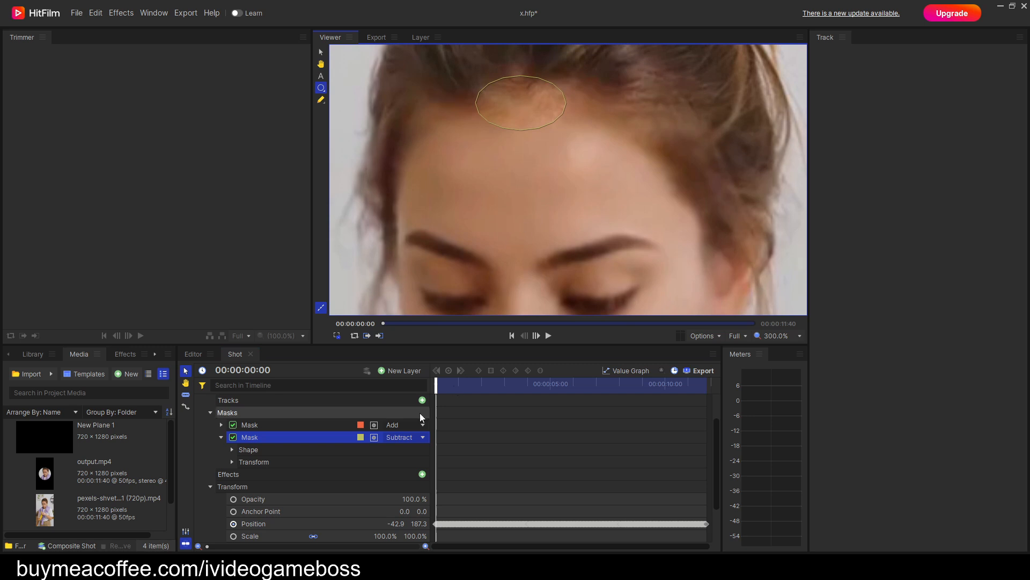
left_click(232, 450)
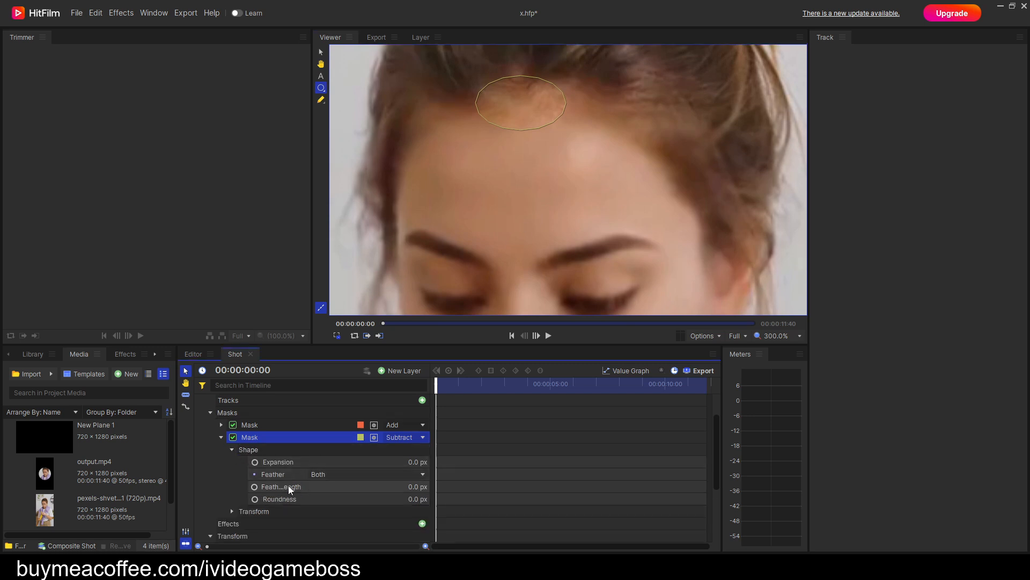
left_click(343, 474)
left_click(333, 502)
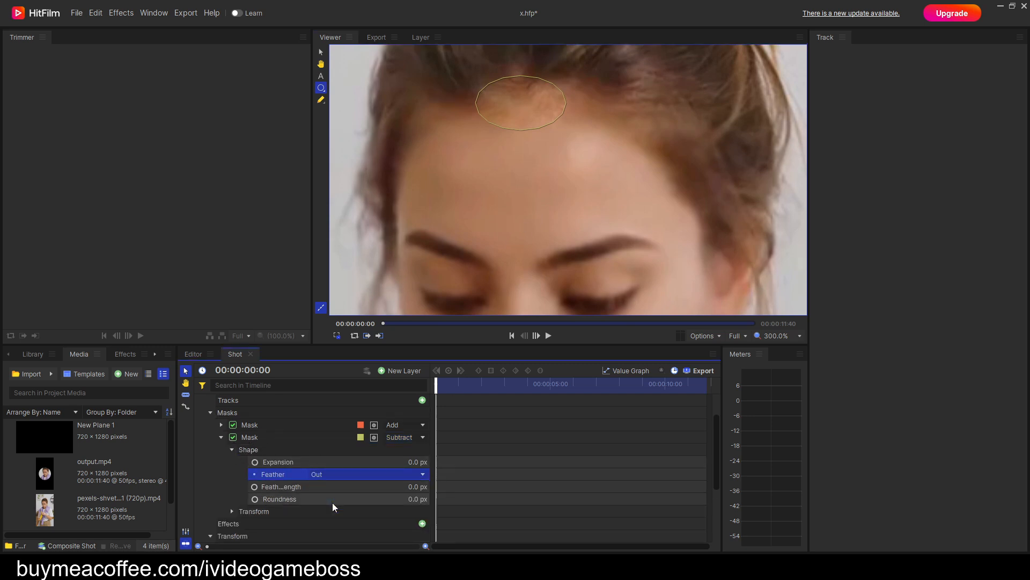
mouse_move(418, 487)
left_mouse_down()
mouse_move(442, 487)
mouse_move(401, 490)
left_mouse_up()
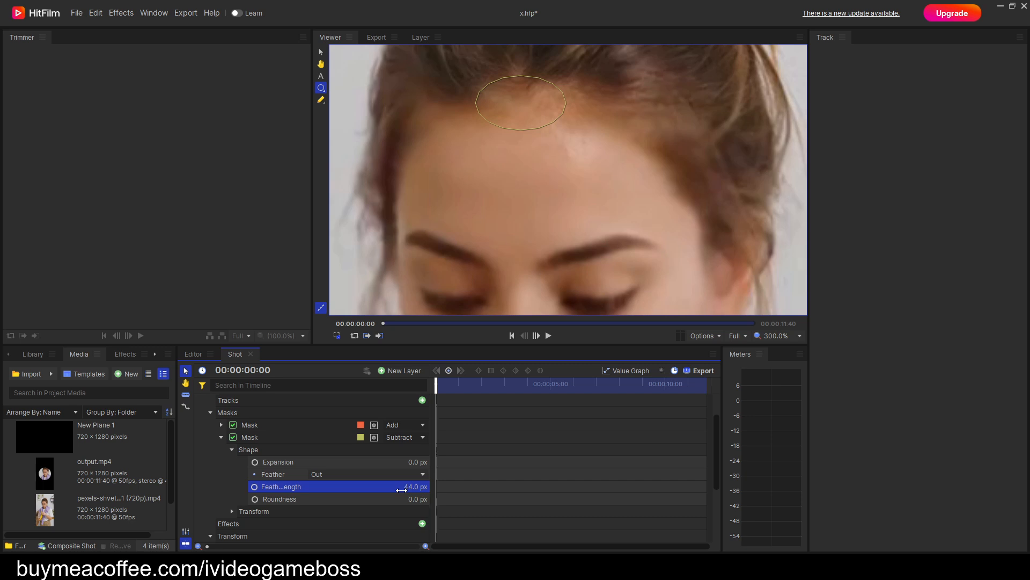
Start Path keyframing on the Subtract hairline mask at the first frame and select all points of its ellipse.
left_click(233, 450)
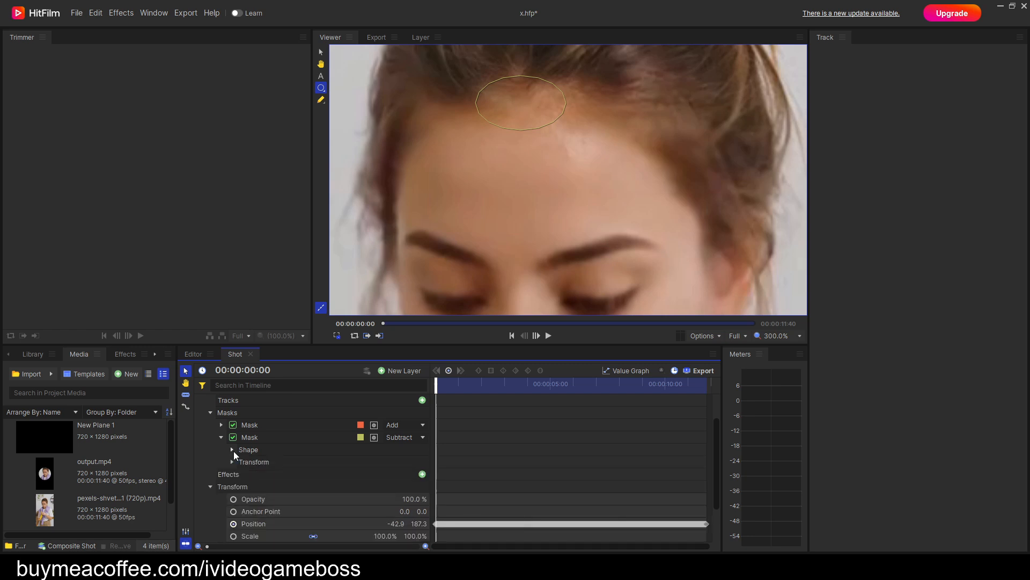
left_click(232, 462)
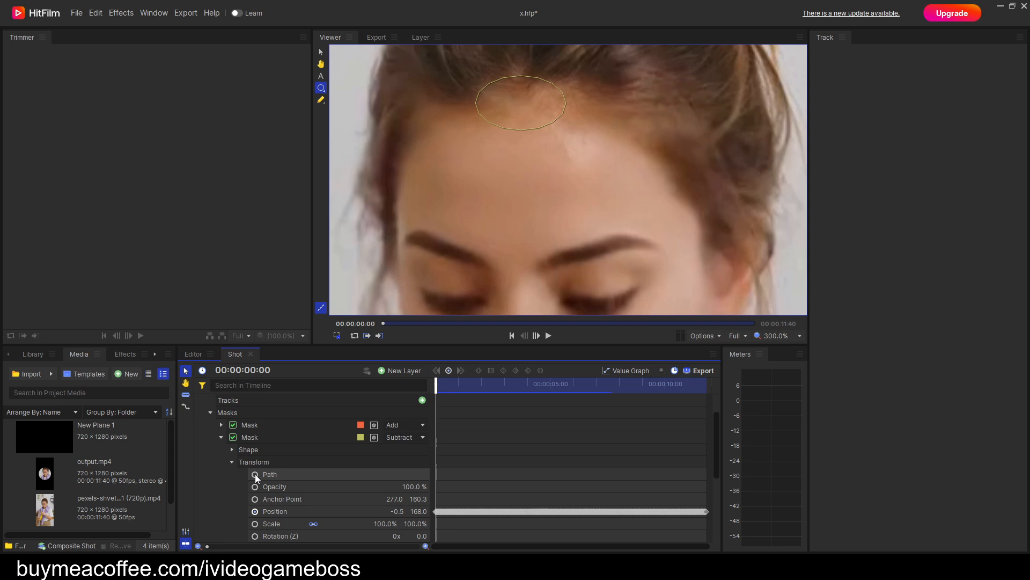
left_click(256, 475)
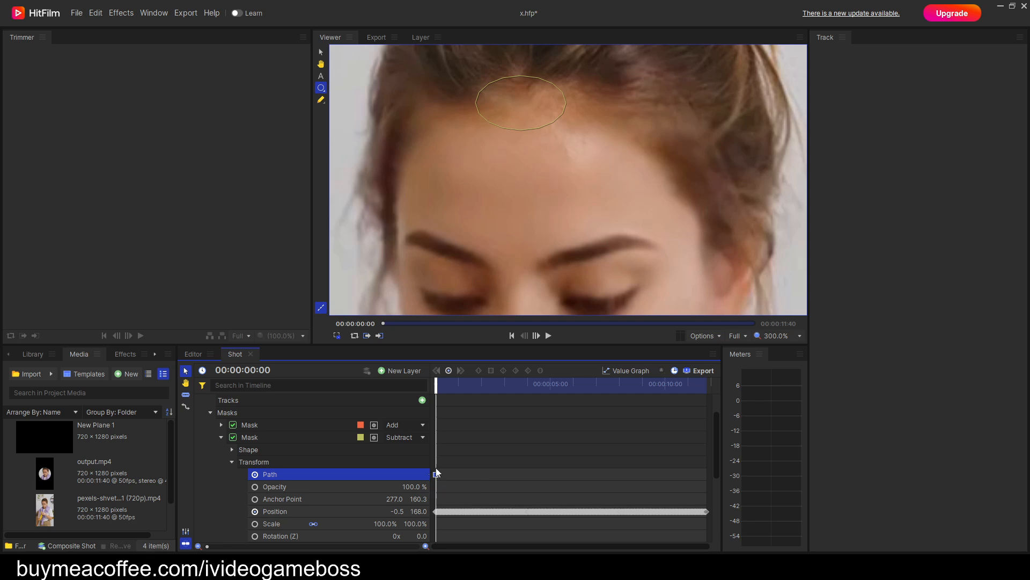
left_click(323, 100)
left_click_drag(633, 166, 414, 51)
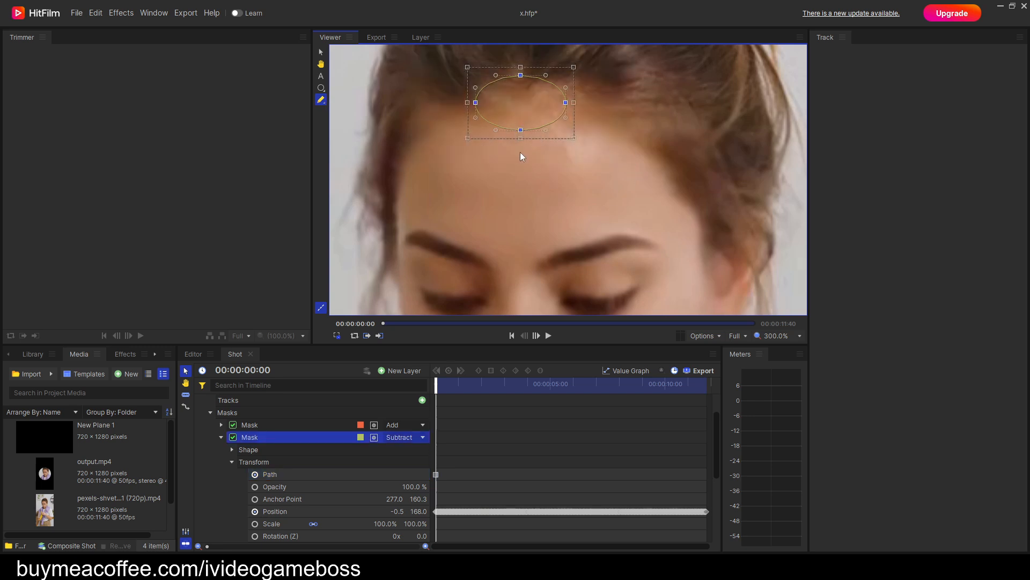
At 00:00:02:31, move the hairline mask slightly down to match the hairline and record a Path keyframe.
key("period")
key("period")
key("period")
key("period")
key("period")
key("period")
key("period")
key("period")
key("period")
key("period")
key("period")
key("period")
key("period")
key("period")
key("period")
key("period")
key("period")
key("period")
key("period")
key("period")
key("period")
key("period")
key("period")
key("period")
key("period")
key("period")
key("period")
key("period")
key("period")
key("period")
key("period")
key("period")
key("period")
key("period")
key("period")
key("period")
key("period")
key("period")
key("period")
key("period")
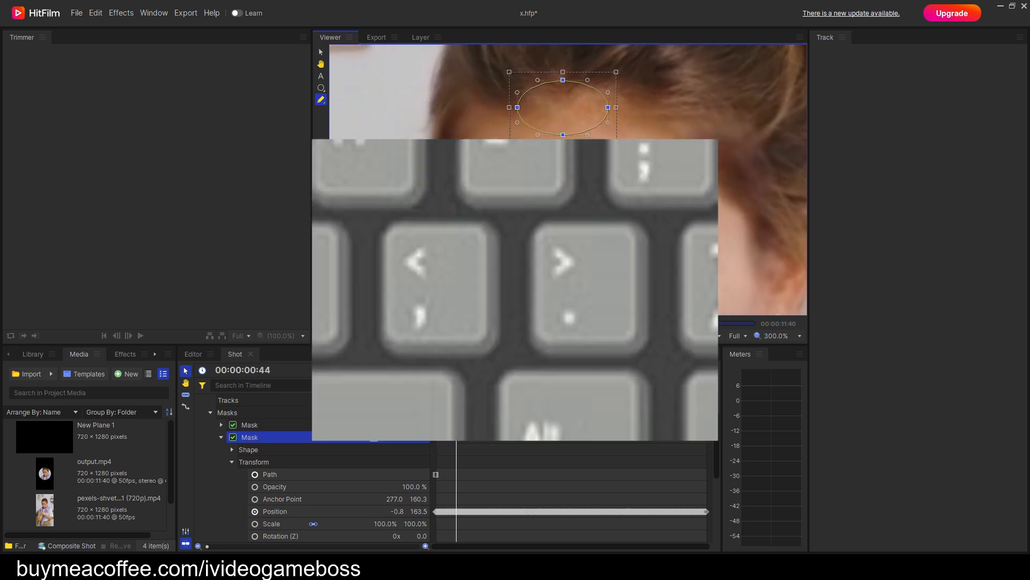
key("period")
key("period")
key("period")
key("period")
key("period")
key("period")
key("period")
key("period")
key("period")
key("period")
key("period")
key("period")
key("period")
key("period")
key("period")
key("period")
key("period")
key("period")
key("period")
key("period")
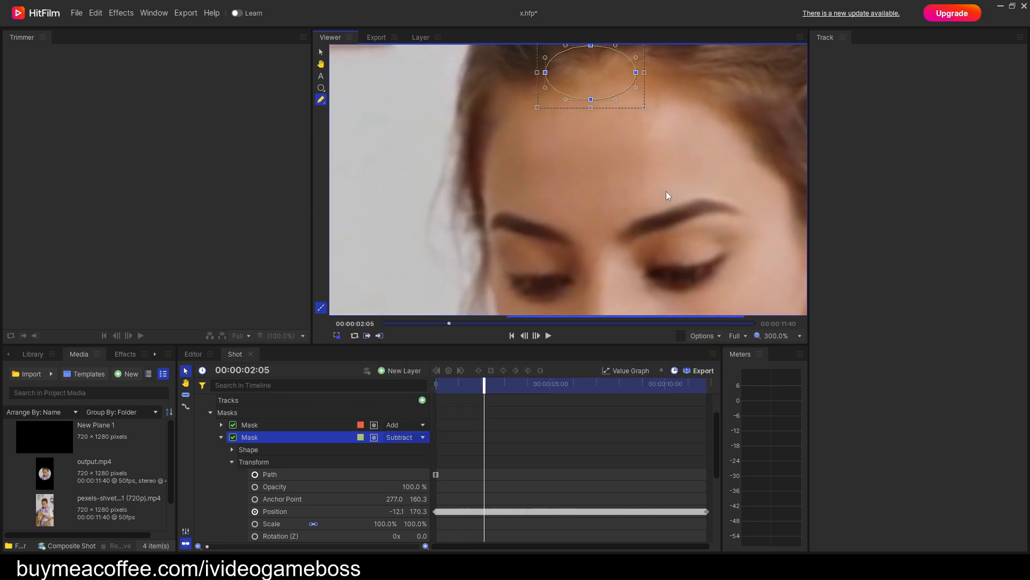
key("h")
left_click_drag(681, 153, 614, 194)
key("p")
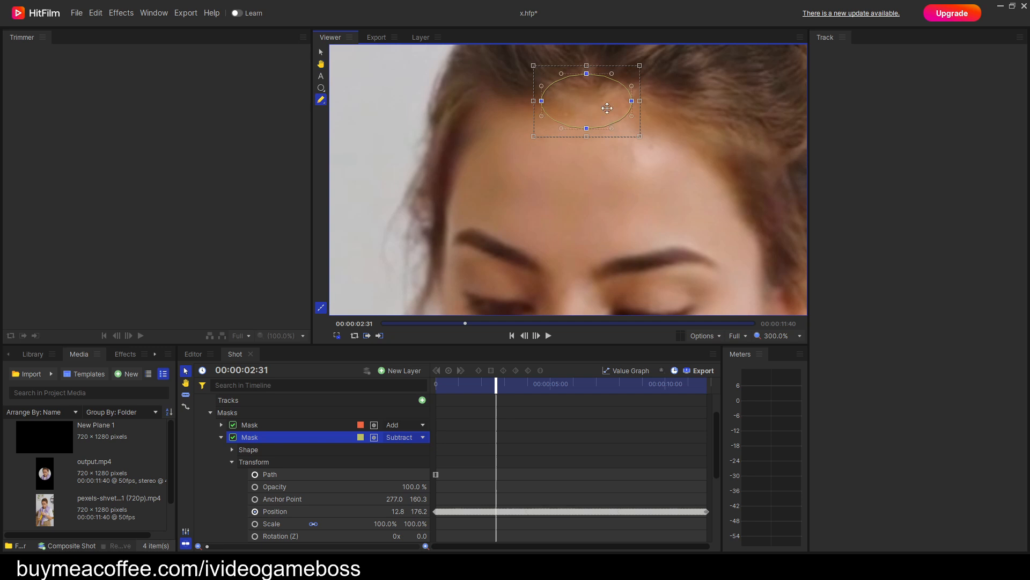
mouse_move(593, 99)
left_mouse_down()
mouse_move(597, 119)
mouse_move(592, 112)
left_mouse_up()
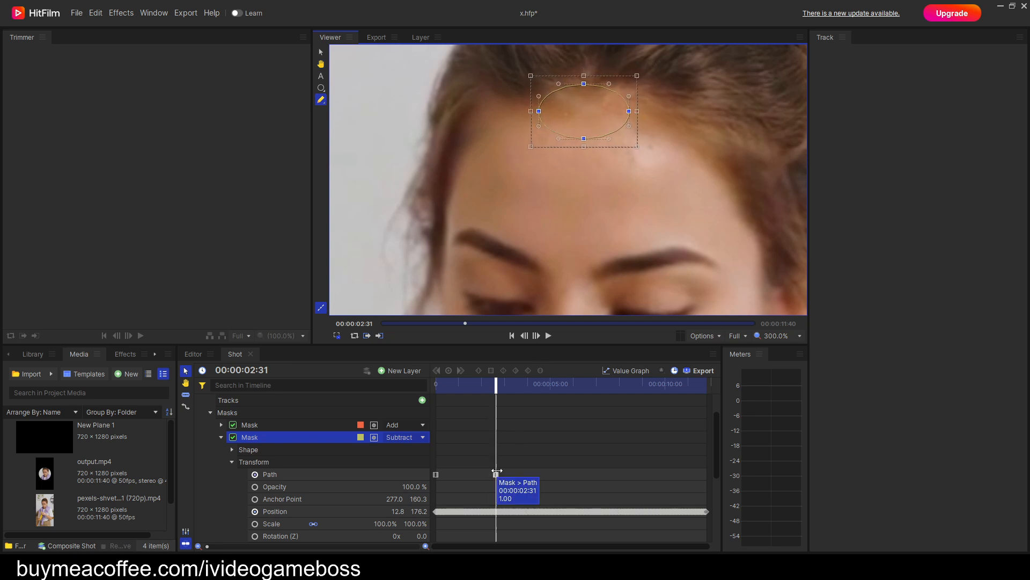
Keyframe small position corrections of the mask along the hairline at 00:00:03:42 and again shortly after 00:00:05:06.
key("space")
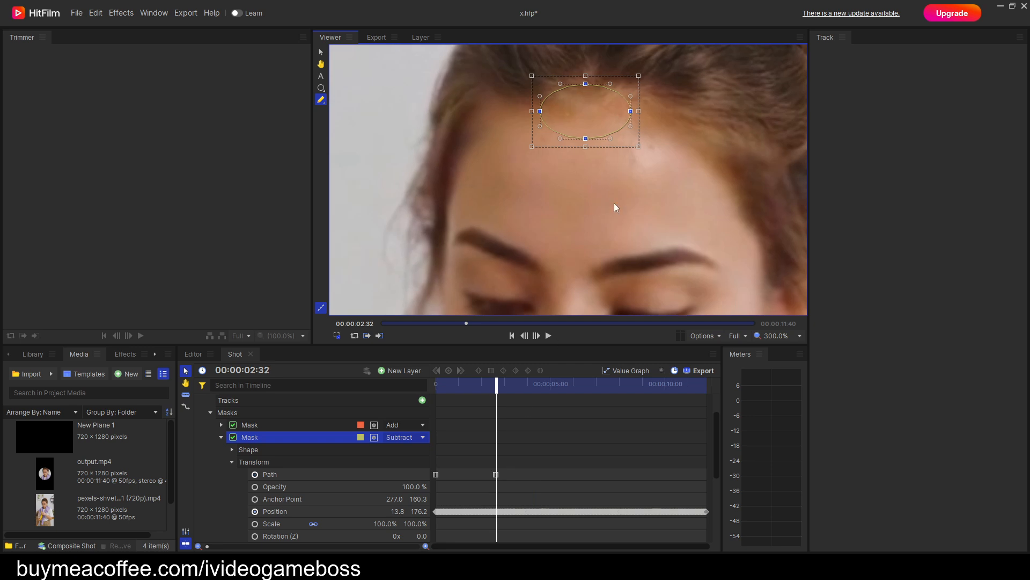
key("space")
left_click_drag(425, 109, 423, 111)
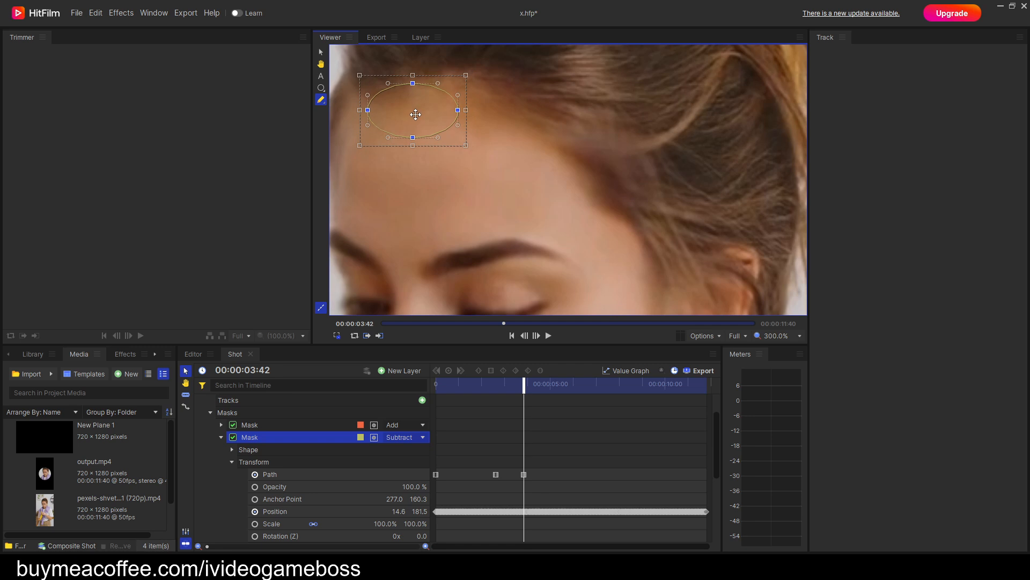
scroll(559, 210, "down", 1)
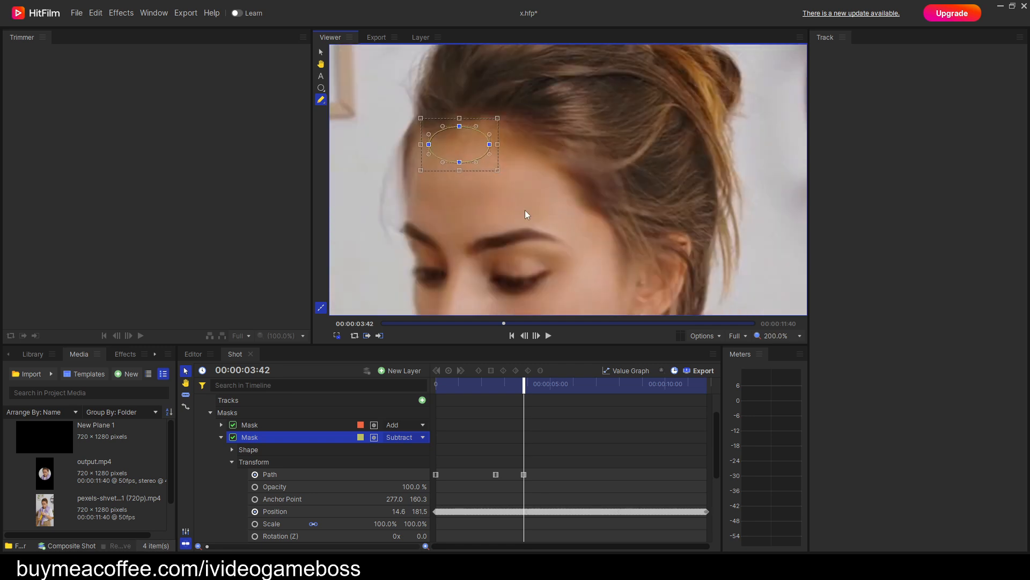
key("space")
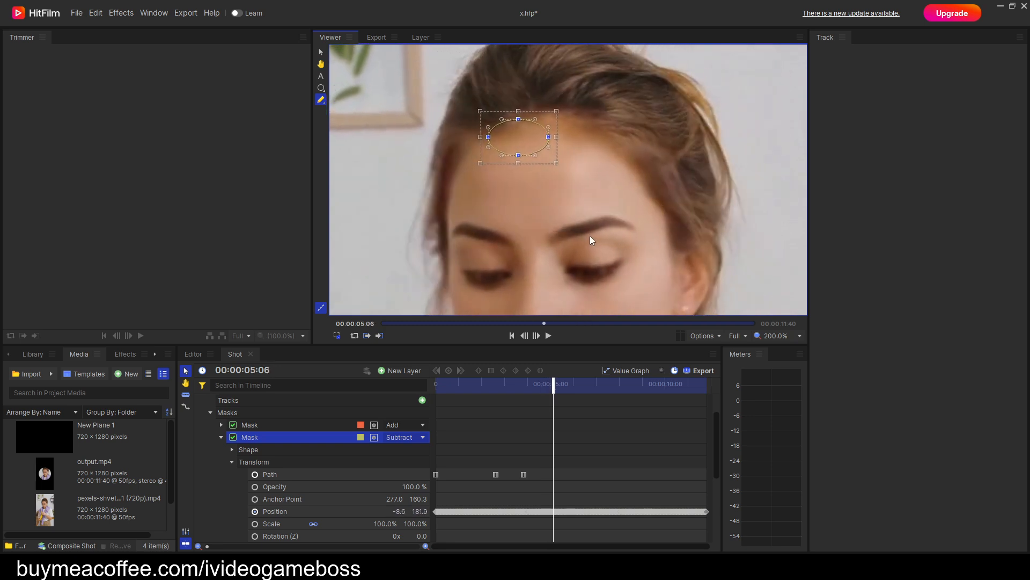
key("space")
left_click_drag(570, 133, 578, 130)
Check that the hairline mask follows the forehead through the rest of the clip, up to 00:00:11:39.
key("space")
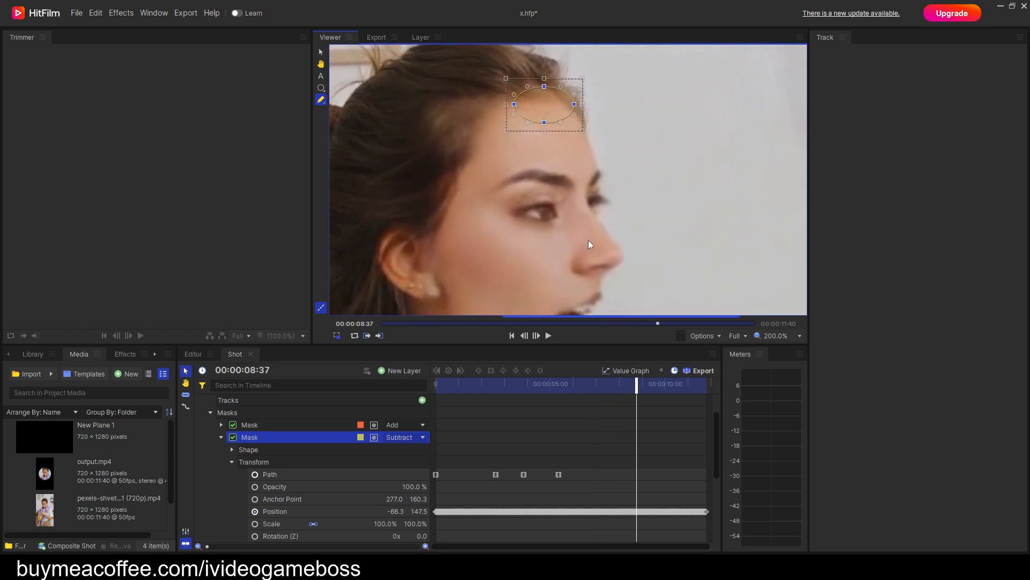
mouse_move(624, 207)
left_mouse_down()
mouse_move(621, 156)
mouse_move(618, 254)
left_mouse_up()
key("Right")
key("Right")
key("Right")
key("Right")
key("Right")
key("Right")
key("Right")
key("Right")
key("Right")
key("Right")
key("Right")
key("Right")
key("Right")
key("Right")
key("Right")
key("Right")
key("Right")
key("Right")
key("Right")
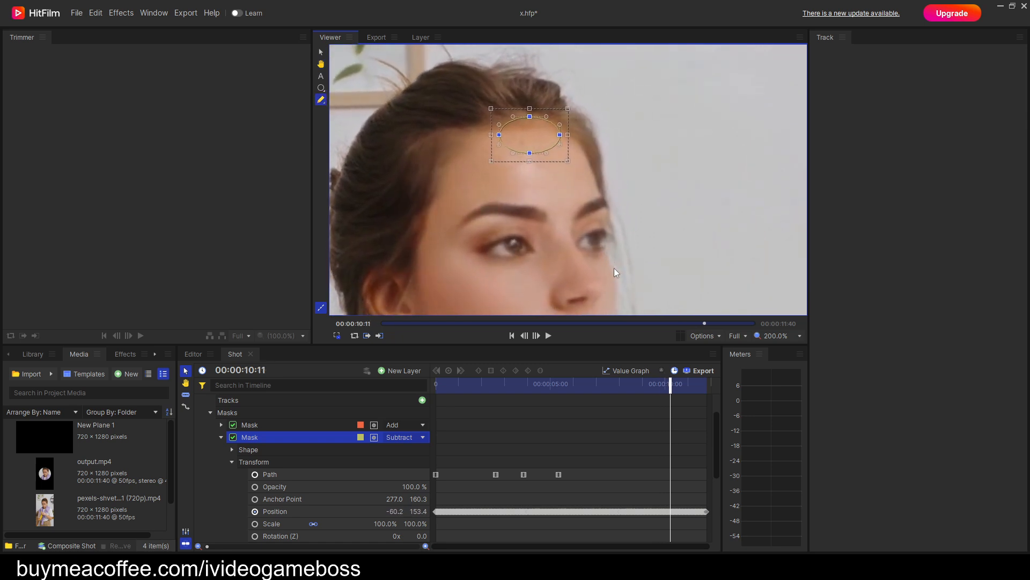
key("Right")
key("Right")
key("Right")
key("Right")
key("Right")
key("Right")
key("Right")
key("Right")
key("Right")
key("Right")
key("Right")
key("Right")
key("Right")
key("Right")
key("Right")
key("Right")
key("Right")
key("Right")
key("Right")
key("Right")
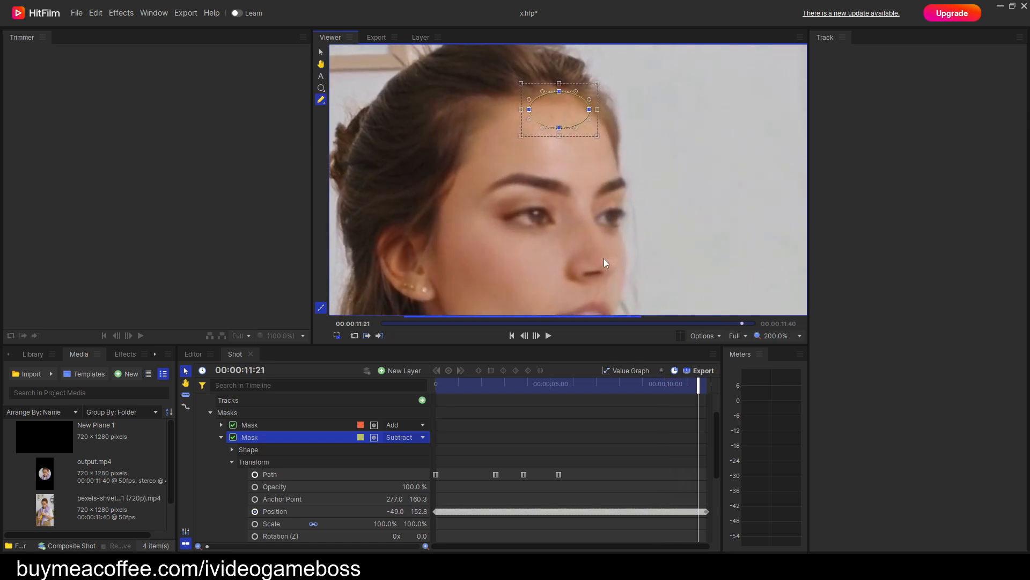
key("Right")
key("Right")
key("Right")
key("Right")
key("Right")
key("Right")
key("Right")
key("Right")
key("Right")
key("Right")
key("Right")
key("Right")
key("Right")
key("Right")
key("Right")
key("Right")
key("Right")
key("Right")
key("Right")
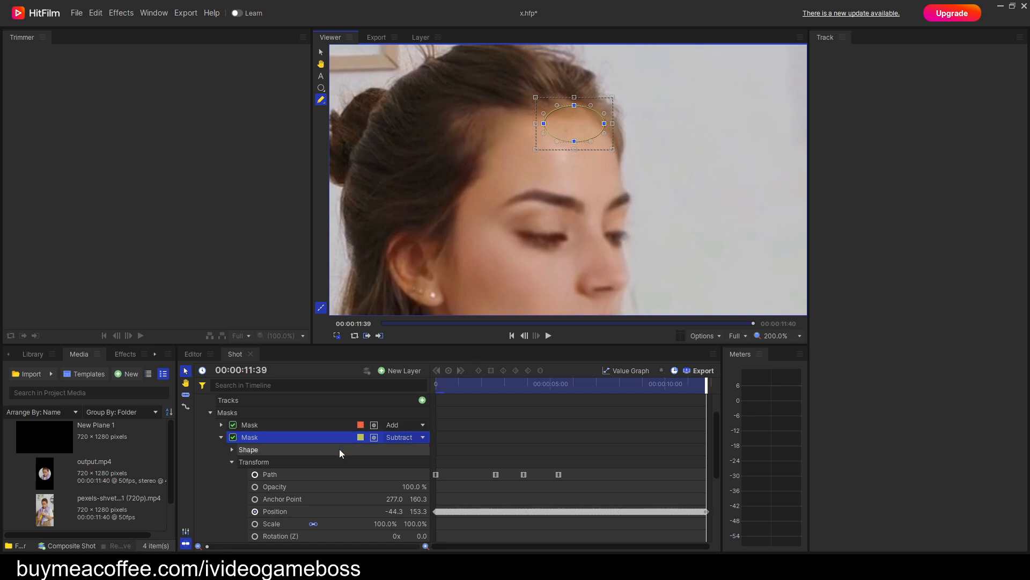
Collapse the mask and layer transform properties and duplicate the Subtract hairline mask on the output.mp4 layer.
left_click(233, 462)
left_click(221, 437)
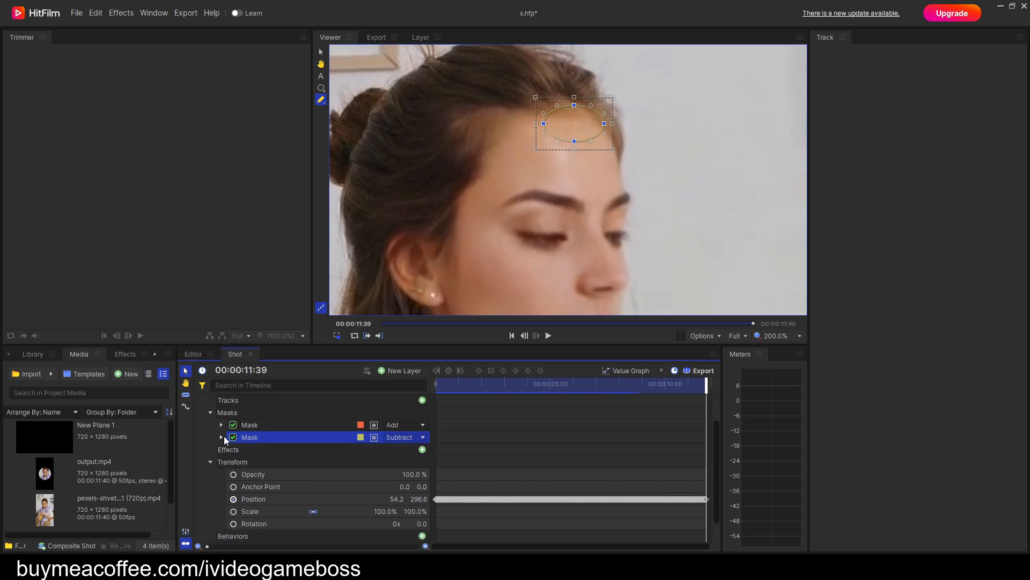
left_click(210, 462)
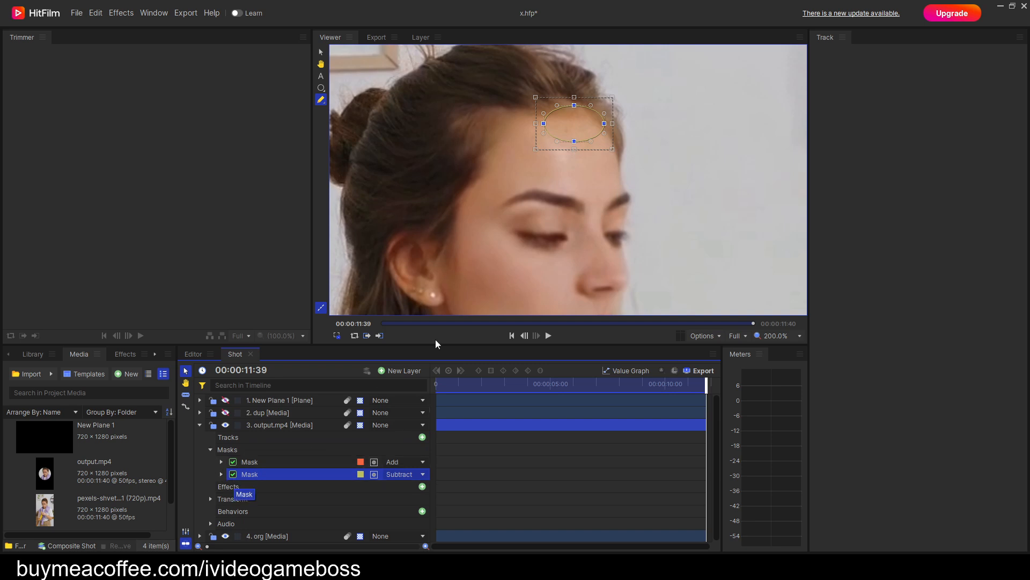
left_click(322, 88)
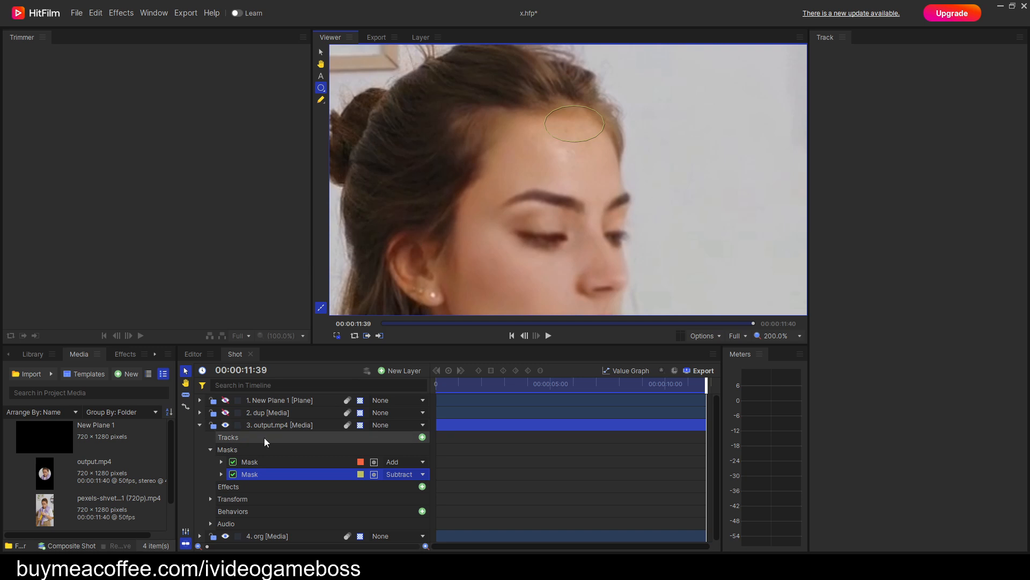
right_click(253, 474)
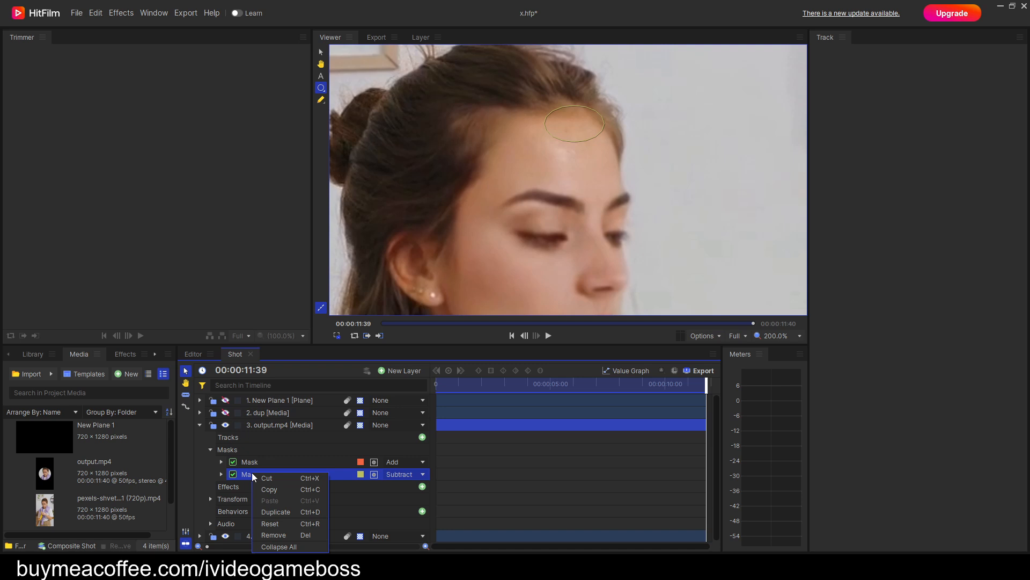
left_click(292, 511)
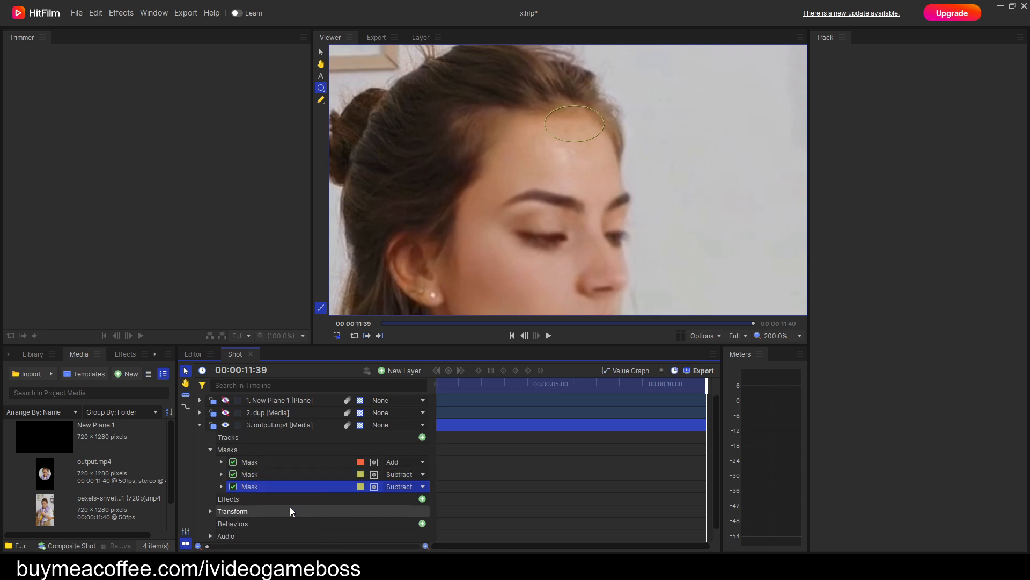
Clear the inherited Path keyframes of the duplicated Subtract mask.
left_click(221, 486)
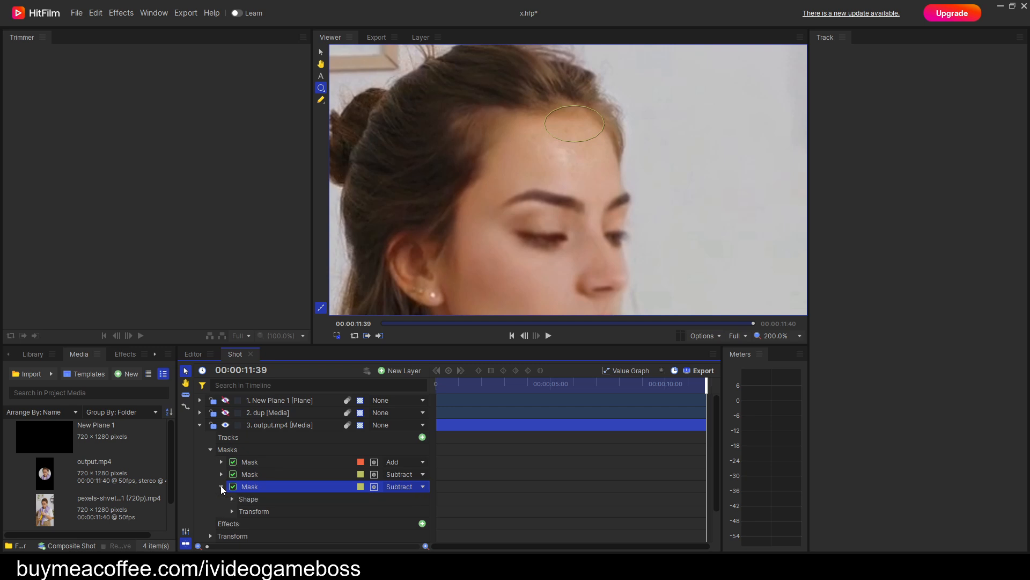
left_click(233, 508)
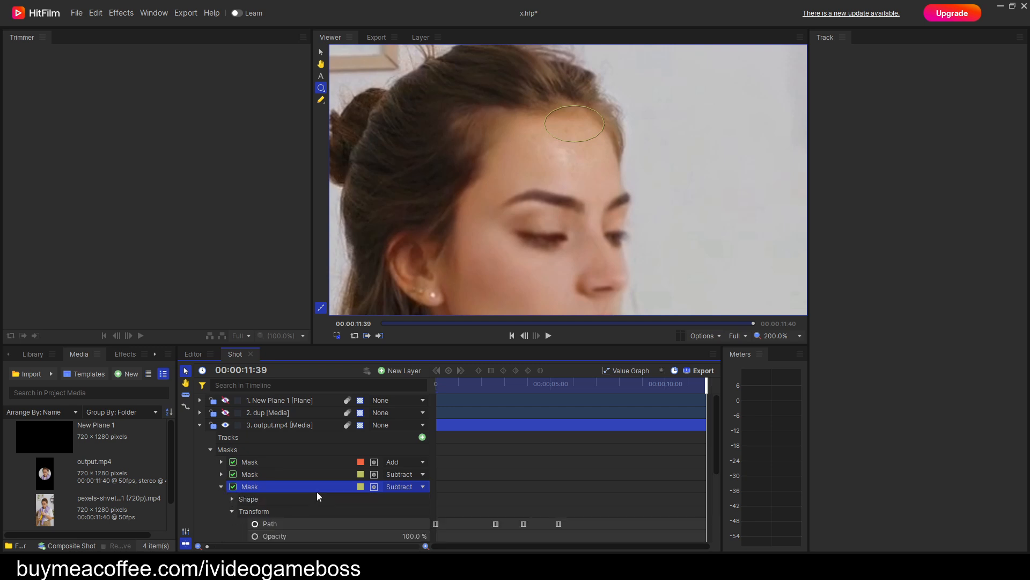
scroll(316, 492, "down", 1)
left_click(255, 490)
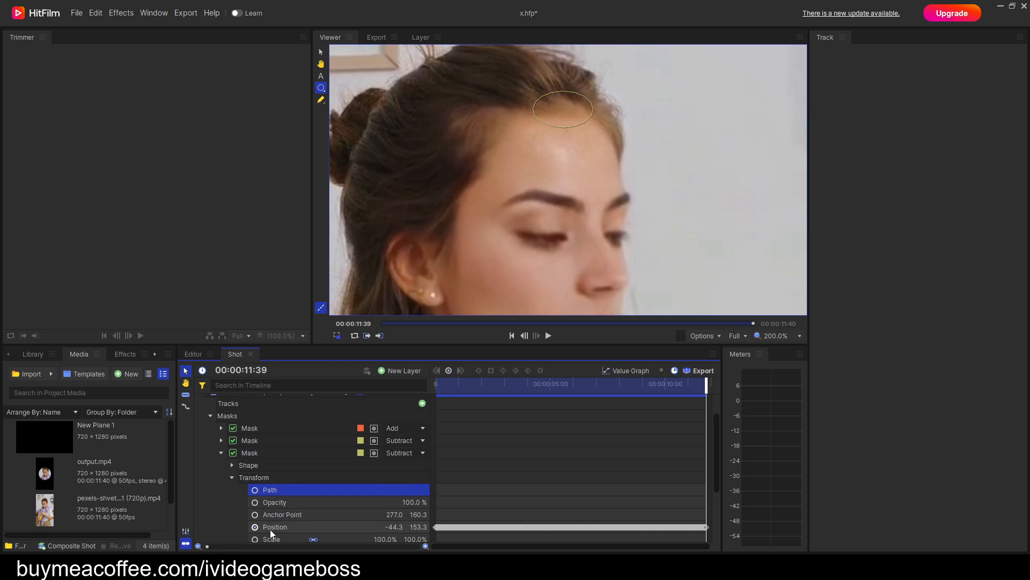
left_click(257, 490)
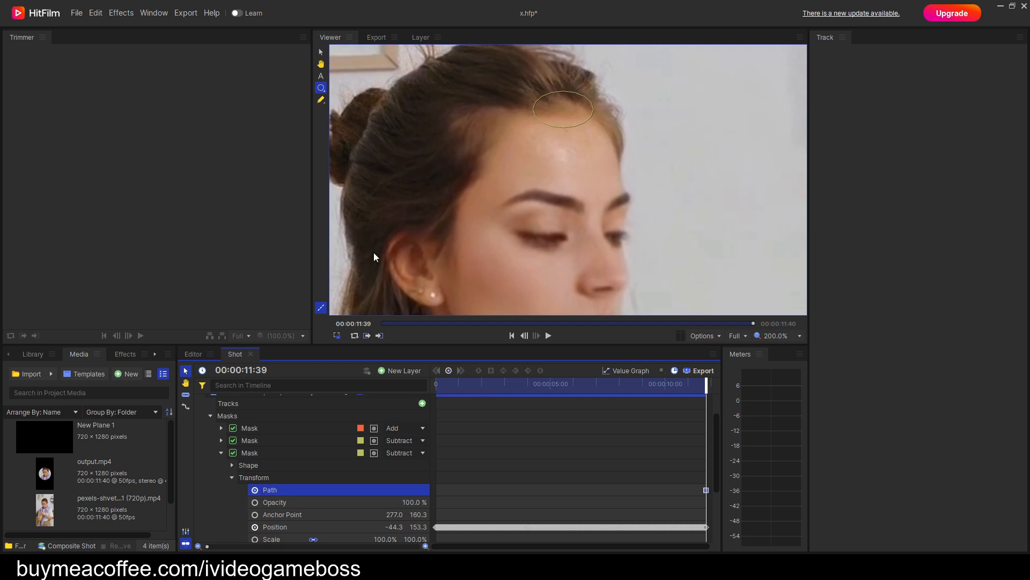
left_click(321, 100)
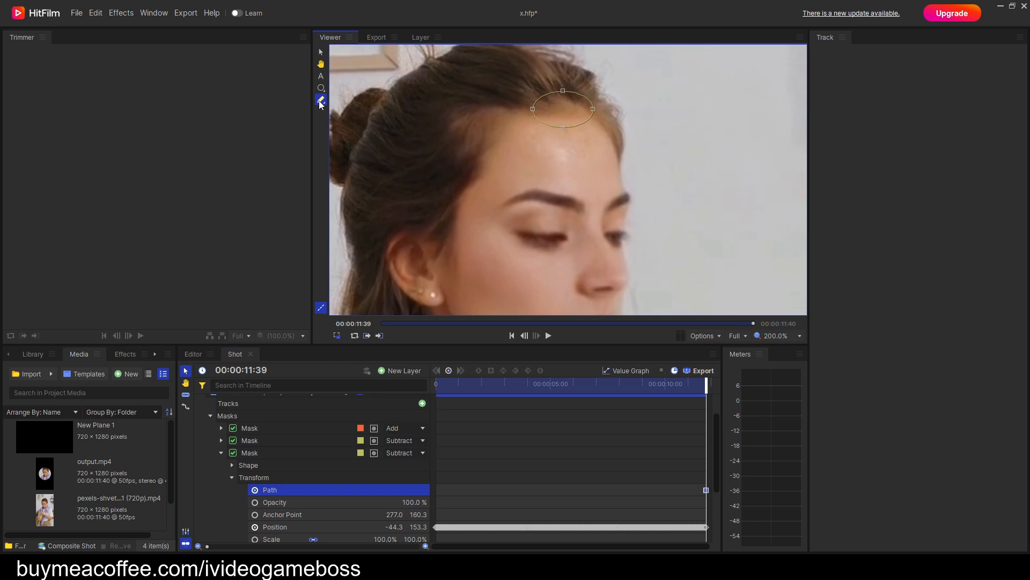
left_click_drag(655, 149, 503, 78)
left_click_drag(563, 106, 458, 145)
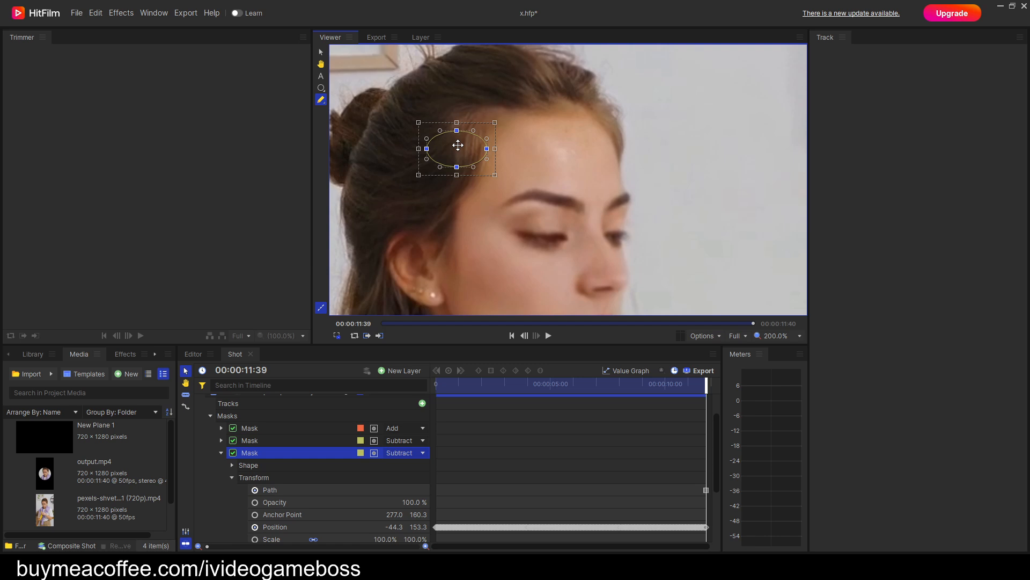
Clear the duplicate mask's last-frame Path keyframe and restart its Path keyframing at the first frame.
left_click_drag(713, 383, 395, 435)
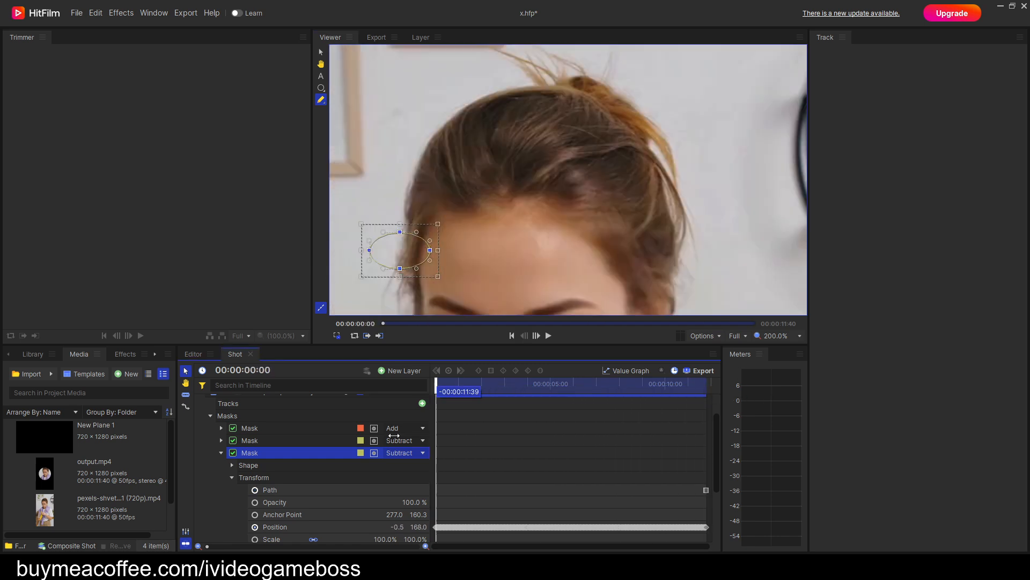
left_click_drag(531, 235, 541, 174)
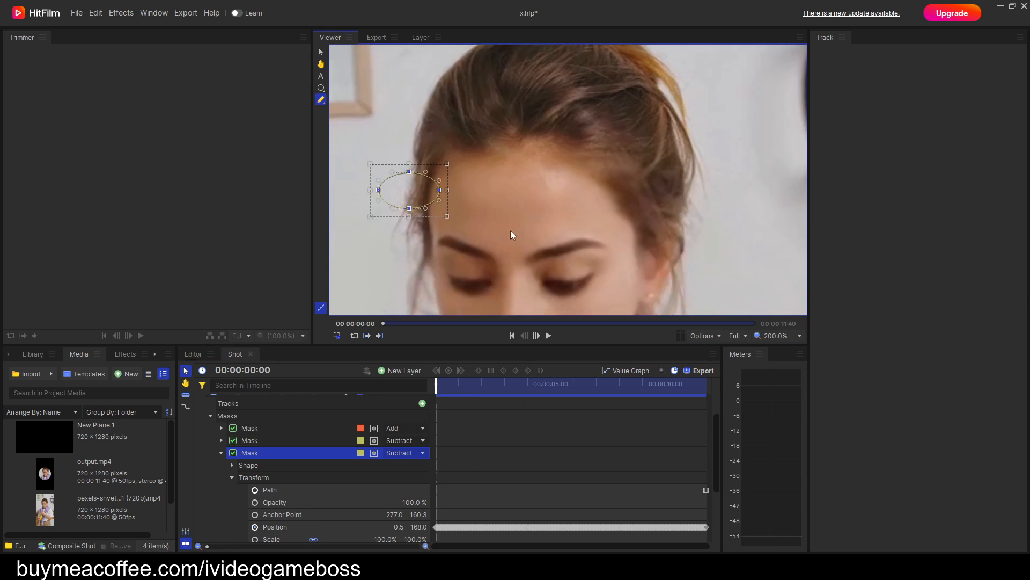
left_click(258, 491)
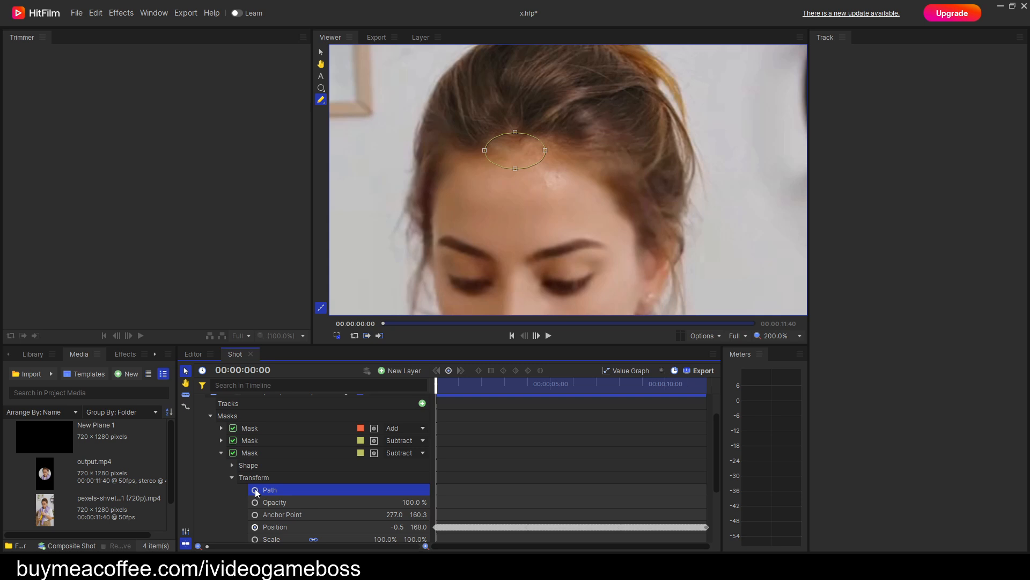
left_click(255, 490)
Move the duplicate mask over the hair beside the temple nearer the visible ear and rotate it to follow the slanted hairline.
left_click_drag(595, 193, 419, 108)
left_click_drag(517, 150, 636, 171)
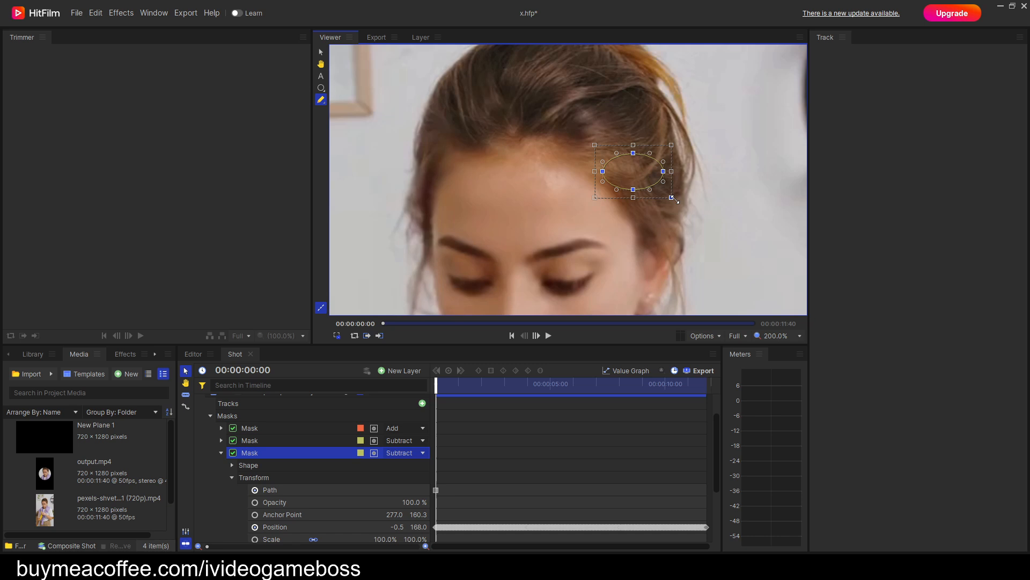
left_click_drag(673, 199, 651, 212)
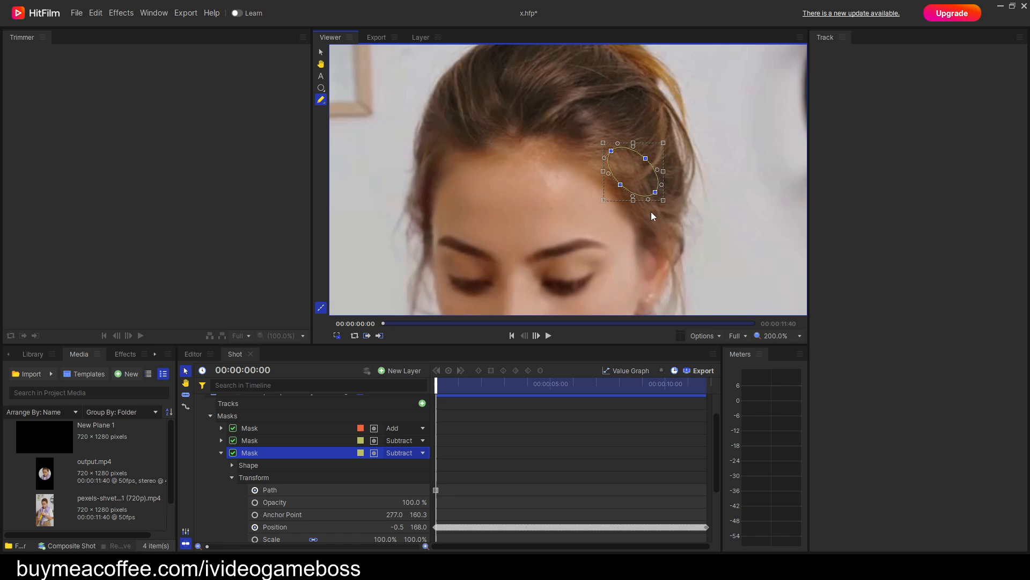
mouse_move(642, 171)
left_mouse_down()
mouse_move(654, 165)
mouse_move(648, 179)
left_mouse_up()
Keyframe new positions of the temple mask as the head turns, between 00:00:01:49 and 00:00:03:20.
key("space")
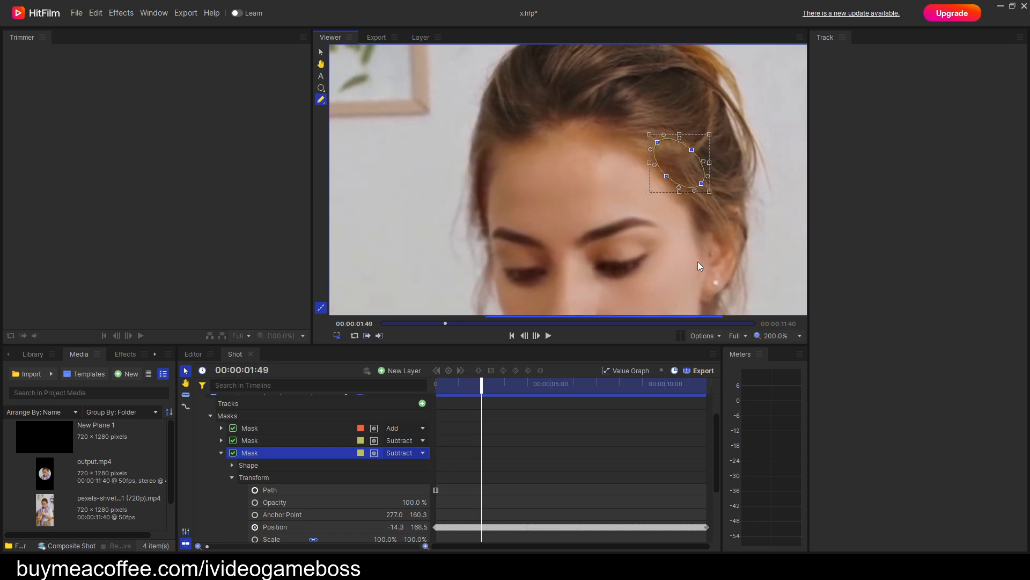
key("space")
left_click_drag(734, 148, 708, 178)
key("space")
key("space")
Keyframe further positions of the temple mask up to about 00:00:05:19, ending on the background beside the face.
key("space")
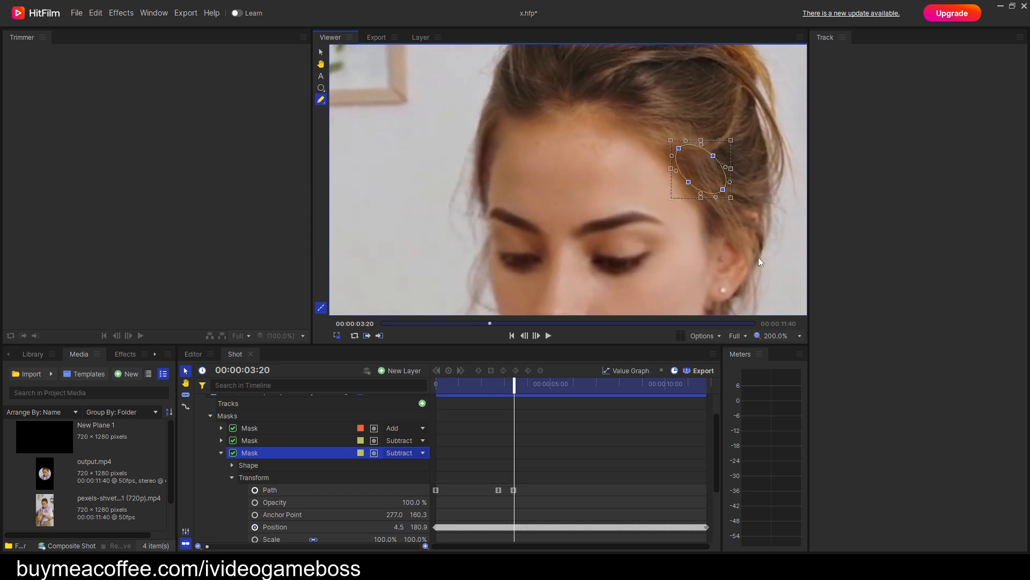
key("space")
left_click_drag(592, 181, 548, 202)
key("space")
key("space")
key("space")
key("space")
left_click_drag(590, 172, 653, 202)
key("space")
Check the temple mask's position against the face through the rest of the clip up to the last frame.
key("period")
key("period")
key("period")
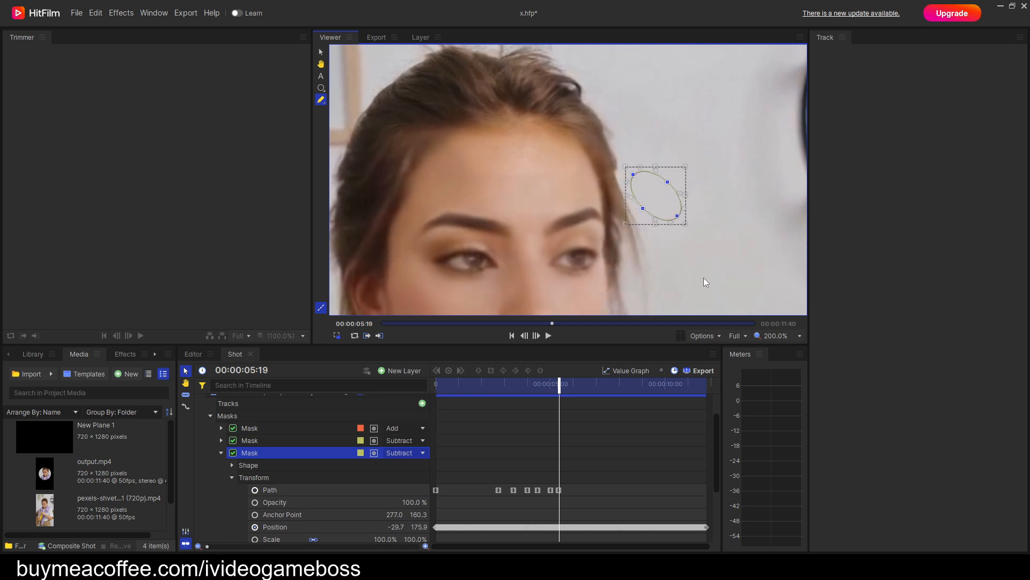
key("period")
key("period")
key("period")
key("period")
key("period")
key("period")
key("period")
key("period")
key("period")
key("period")
key("period")
key("period")
key("period")
key("period")
key("period")
key("period")
key("period")
key("period")
key("period")
key("period")
key("h")
left_click_drag(692, 261, 611, 188)
key("period")
key("period")
key("period")
key("period")
key("period")
key("period")
key("period")
key("period")
key("period")
key("period")
key("period")
key("period")
key("period")
key("period")
key("period")
key("period")
key("period")
key("period")
key("period")
key("period")
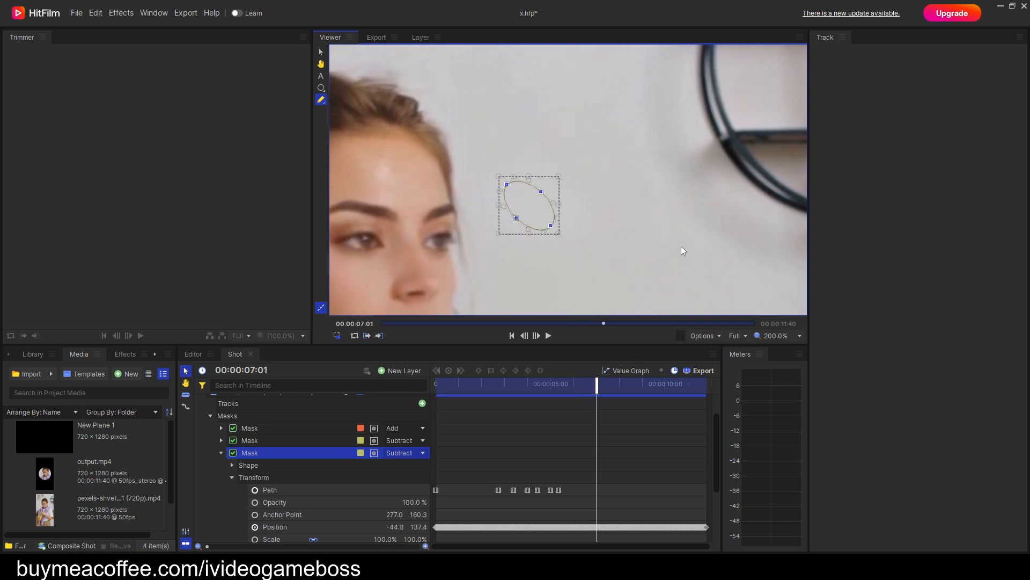
key("period")
key("period")
key("period")
key("period")
key("period")
key("period")
key("period")
key("period")
key("period")
key("period")
key("period")
key("period")
key("period")
key("period")
key("period")
key("period")
key("period")
key("period")
key("period")
key("period")
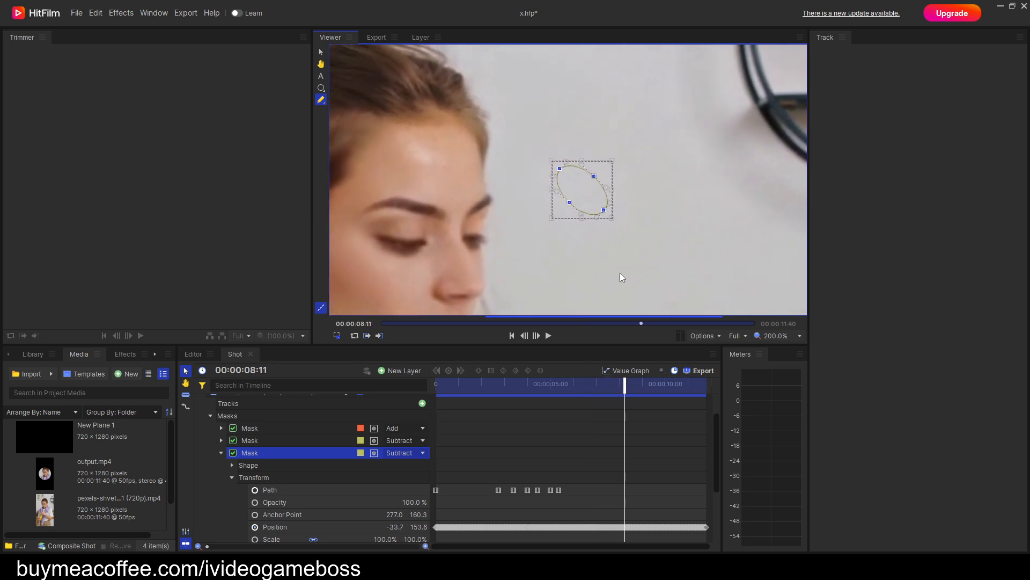
key("period")
key("period")
key("period")
key("period")
key("period")
key("period")
key("period")
key("period")
key("period")
key("period")
key("period")
key("period")
key("period")
key("period")
key("period")
key("period")
key("period")
key("period")
key("period")
key("period")
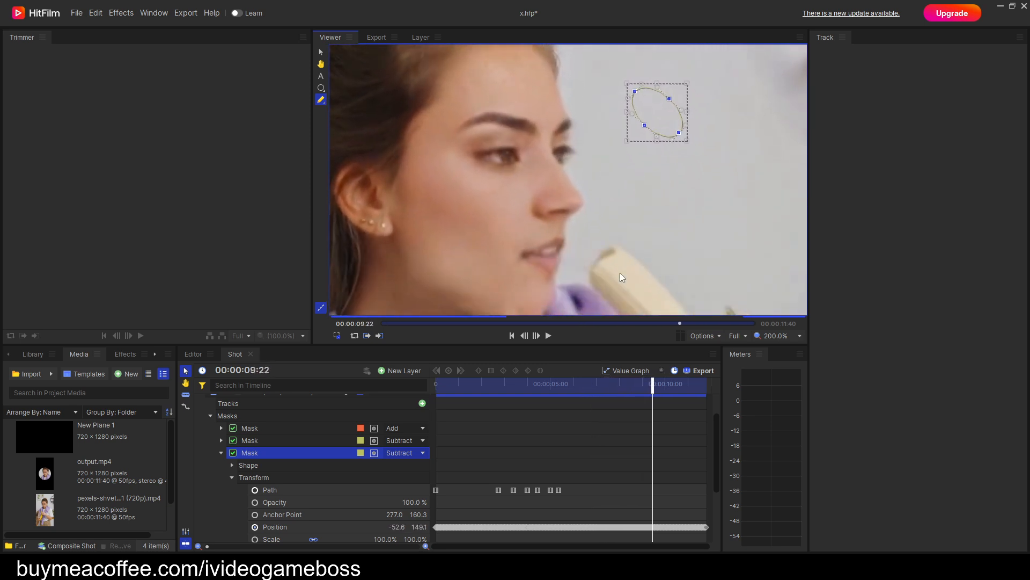
key("period")
key("period")
key("period")
key("period")
key("period")
key("period")
key("period")
key("period")
key("period")
key("period")
key("period")
key("period")
key("period")
key("period")
key("period")
key("period")
key("period")
key("period")
key("period")
key("period")
key("period")
key("period")
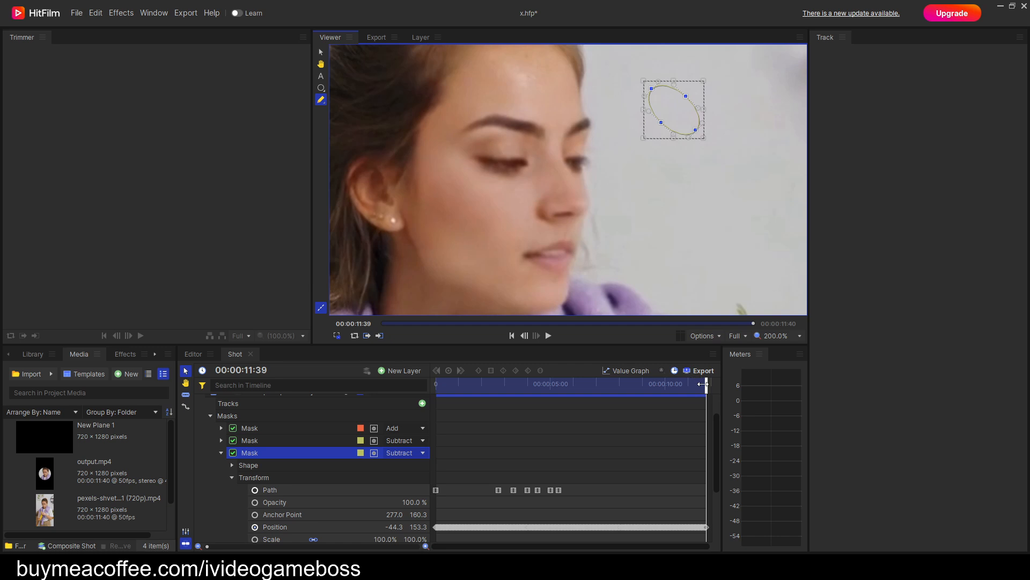
Play the clip from the first frame to review how the temple mask follows the hairline.
left_click_drag(710, 388, 404, 423)
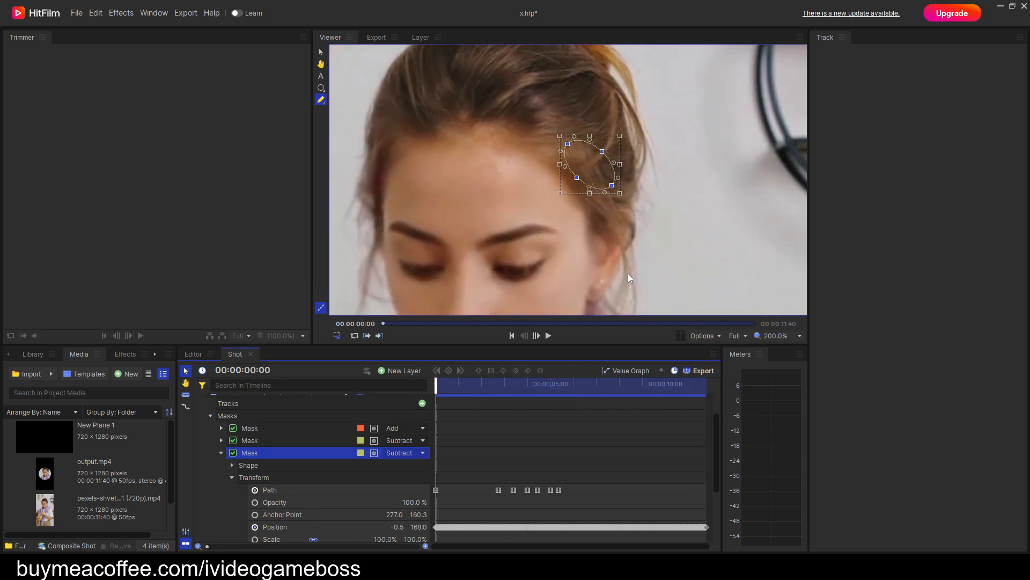
key("space")
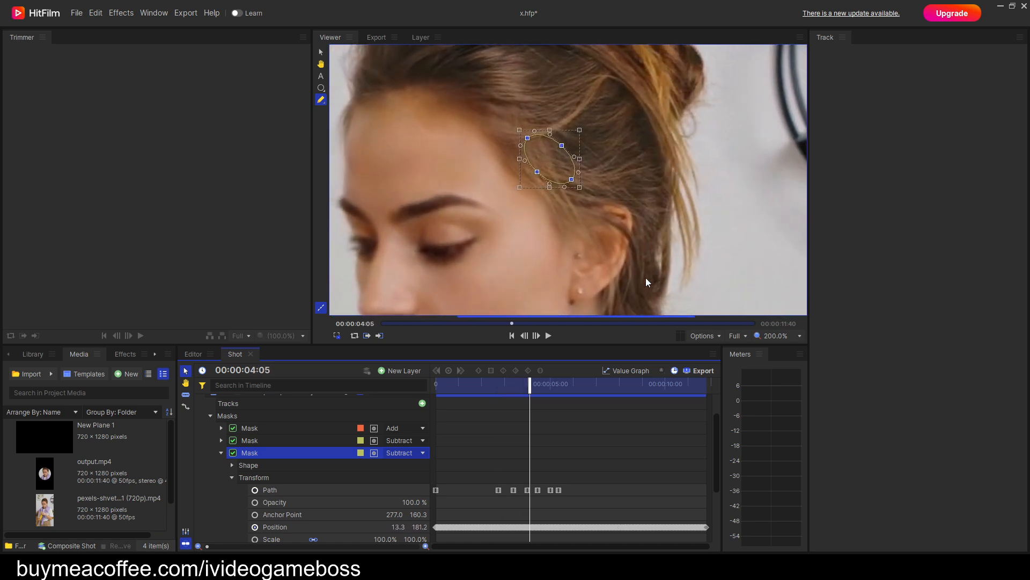
key("space")
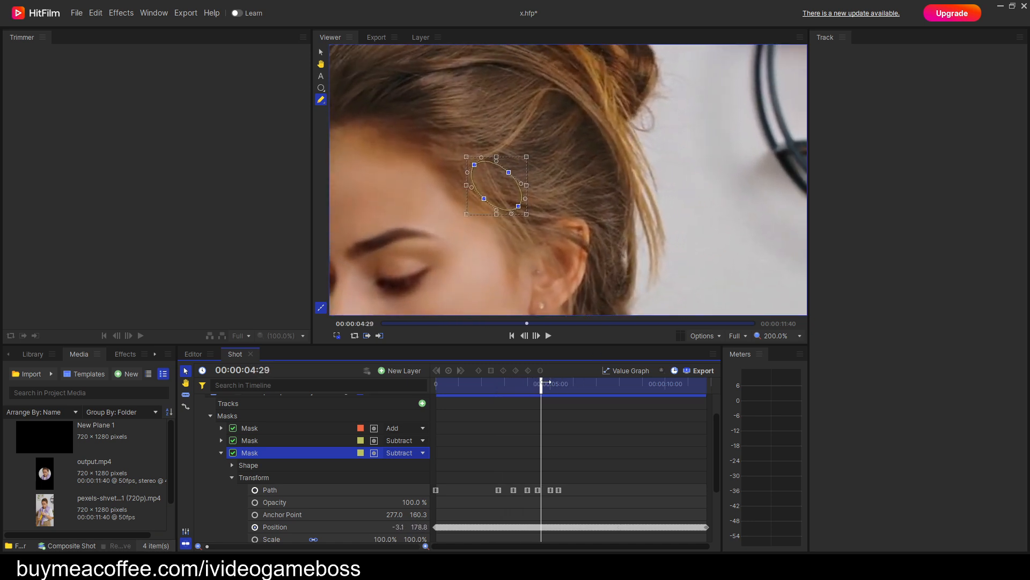
Duplicate the temple subtract mask on the output.mp4 layer with the playhead at the first frame.
left_click_drag(539, 382, 433, 403)
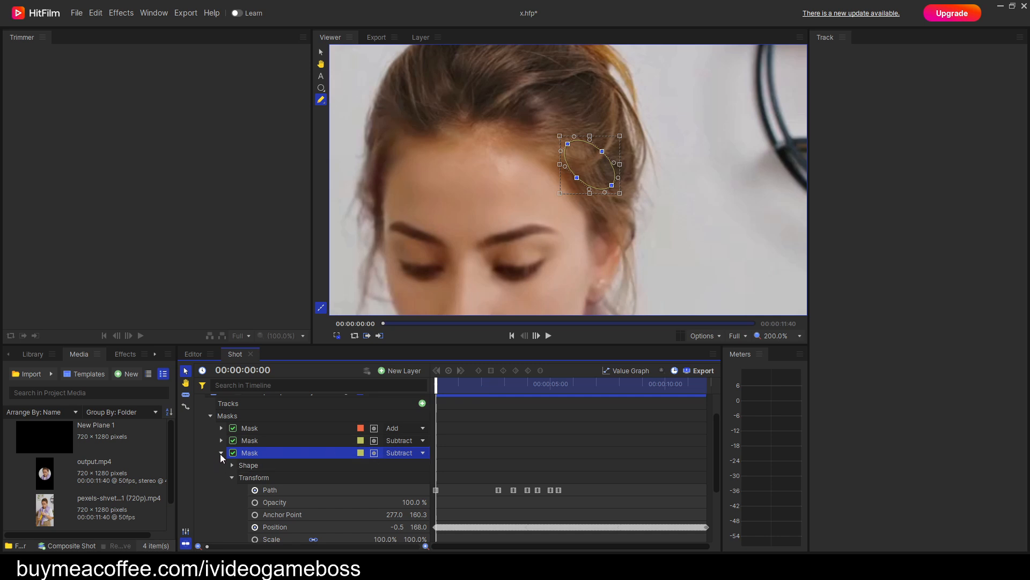
left_click(221, 453)
right_click(258, 473)
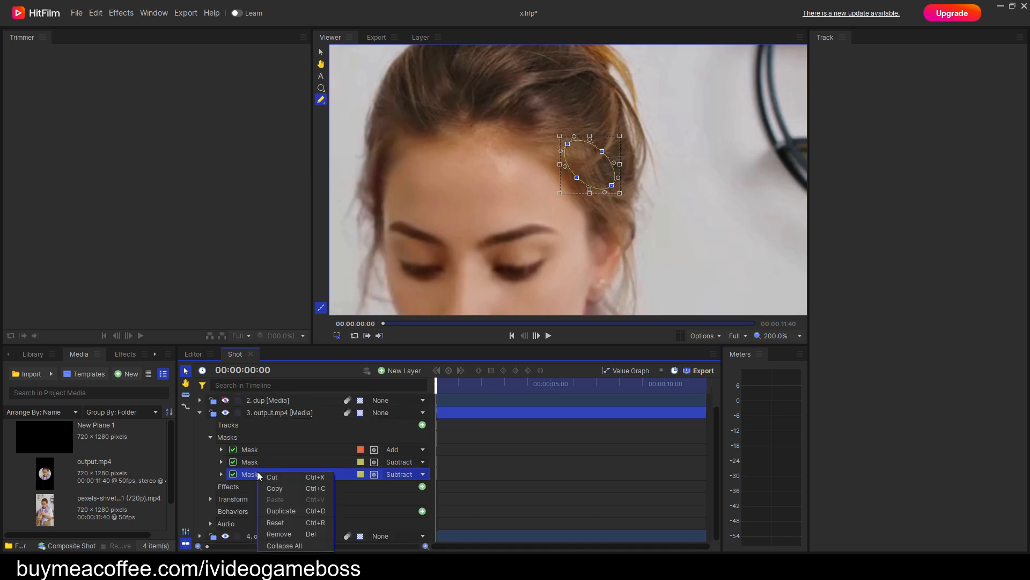
left_click(285, 511)
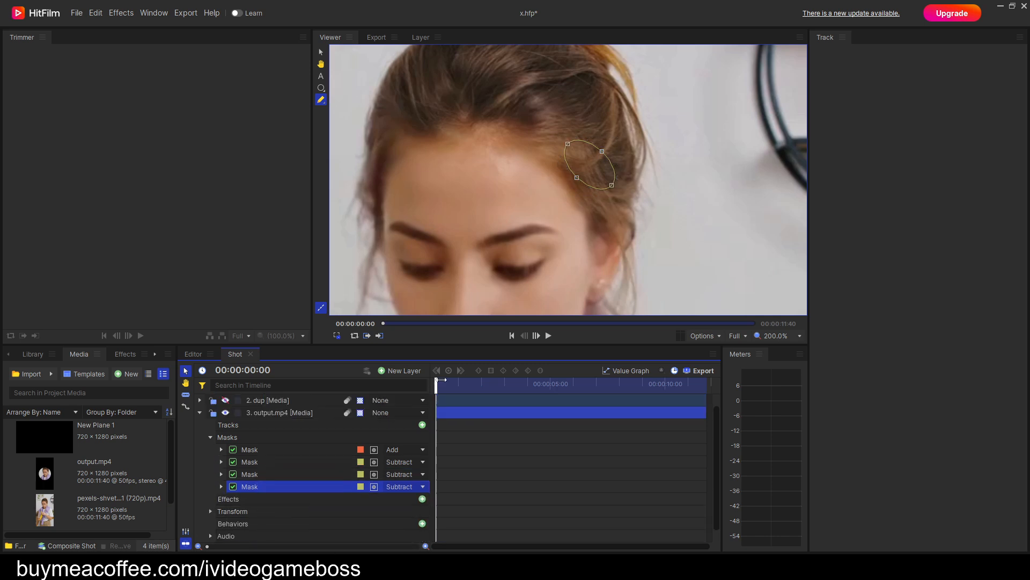
Clear the new duplicate mask's existing Path keyframes and restart Path keyframing at 00:00:00:00.
left_click(222, 485)
left_click(231, 511)
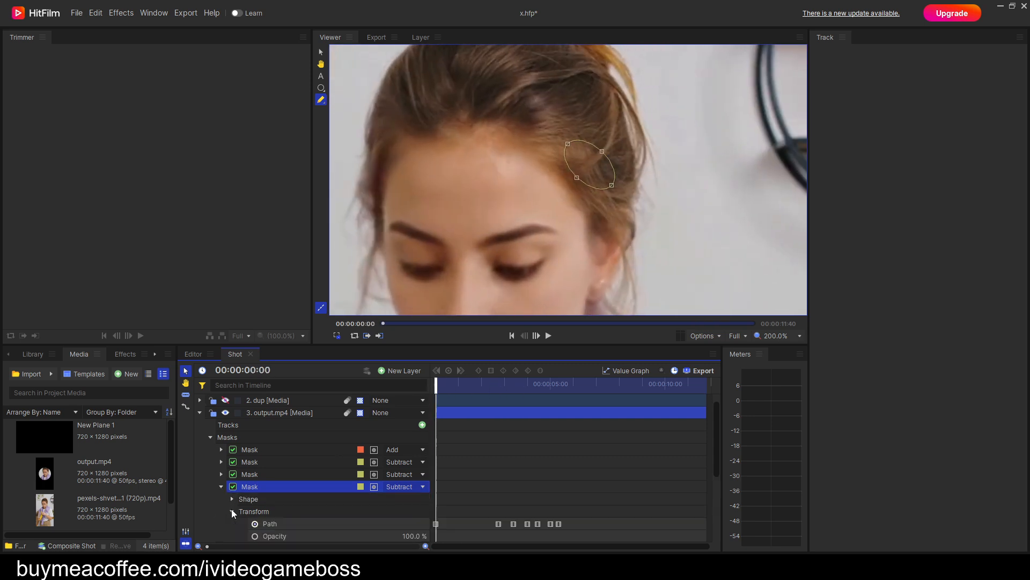
left_click(255, 523)
left_click(255, 523)
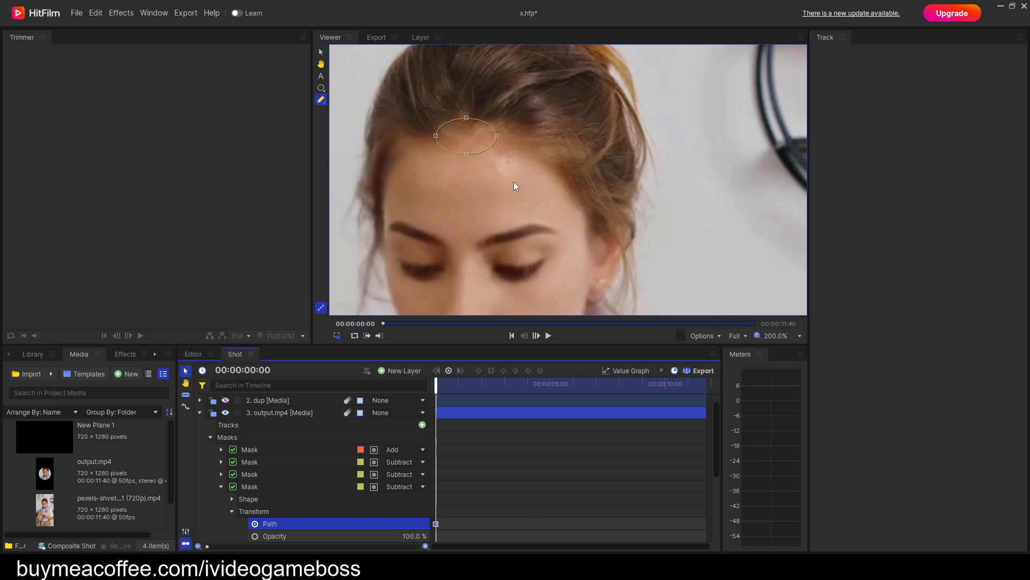
Rotate the new elliptical mask upright and place it over the visible ear at the first frame.
left_click_drag(516, 180, 403, 93)
left_click_drag(470, 136, 623, 297)
key("space")
mouse_move(567, 252)
left_mouse_down()
mouse_move(563, 203)
mouse_move(598, 196)
mouse_move(587, 197)
left_mouse_up()
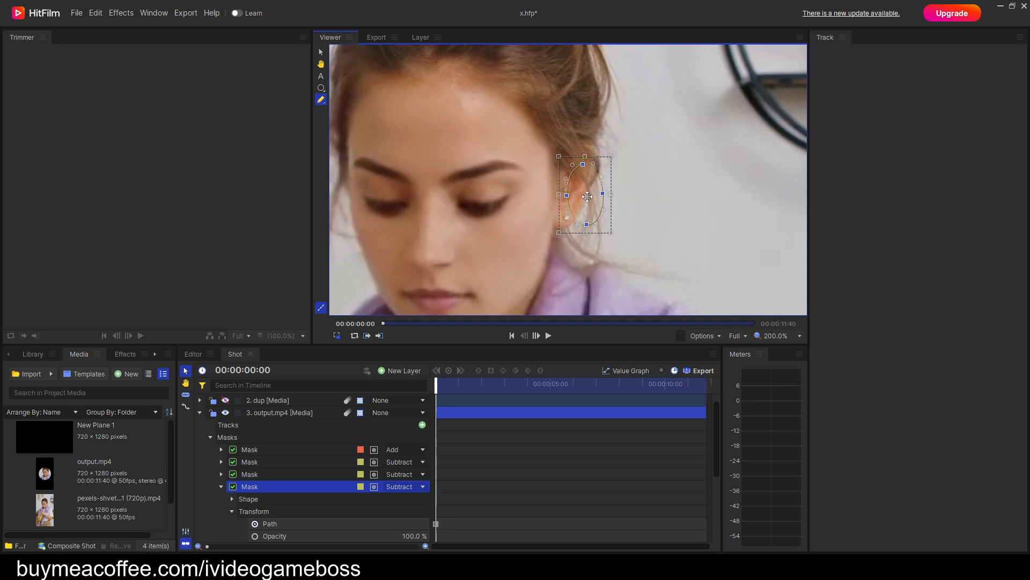
Keyframe the ear mask's position so it follows the ear up to 00:00:01:14.
key("space")
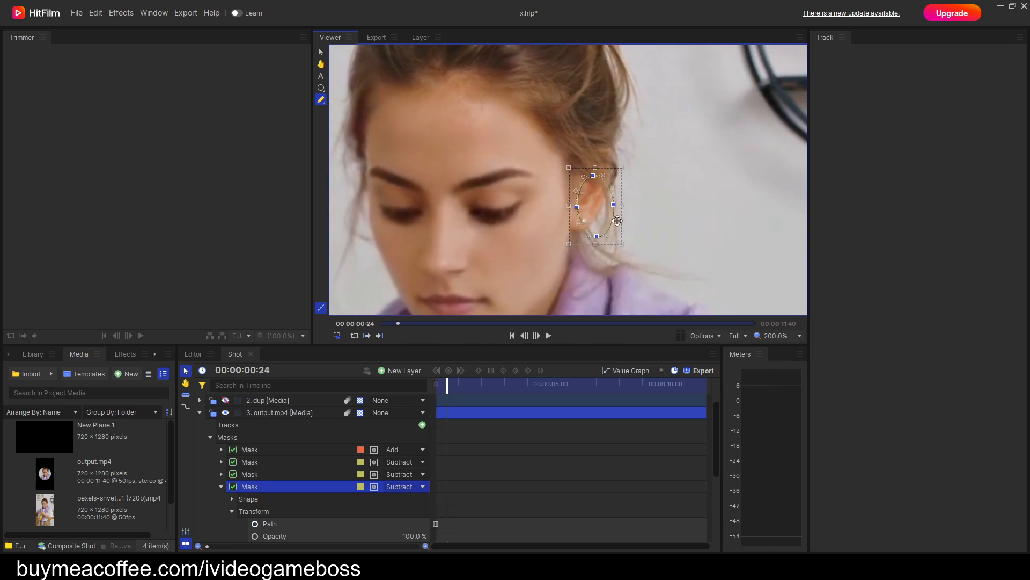
key("space")
left_click_drag(594, 210, 622, 183)
key("period")
key("period")
key("period")
key("period")
key("period")
key("period")
key("period")
key("period")
key("period")
key("period")
key("period")
key("period")
key("period")
key("period")
key("period")
key("period")
key("period")
key("period")
key("period")
key("period")
Keyframe further ear mask positions as the head moves between 00:00:01:14 and 00:00:03:25.
key("period")
key("period")
key("period")
key("period")
key("period")
key("period")
key("period")
key("period")
key("period")
key("period")
key("period")
key("period")
key("period")
key("period")
key("period")
key("period")
key("period")
key("period")
key("period")
key("period")
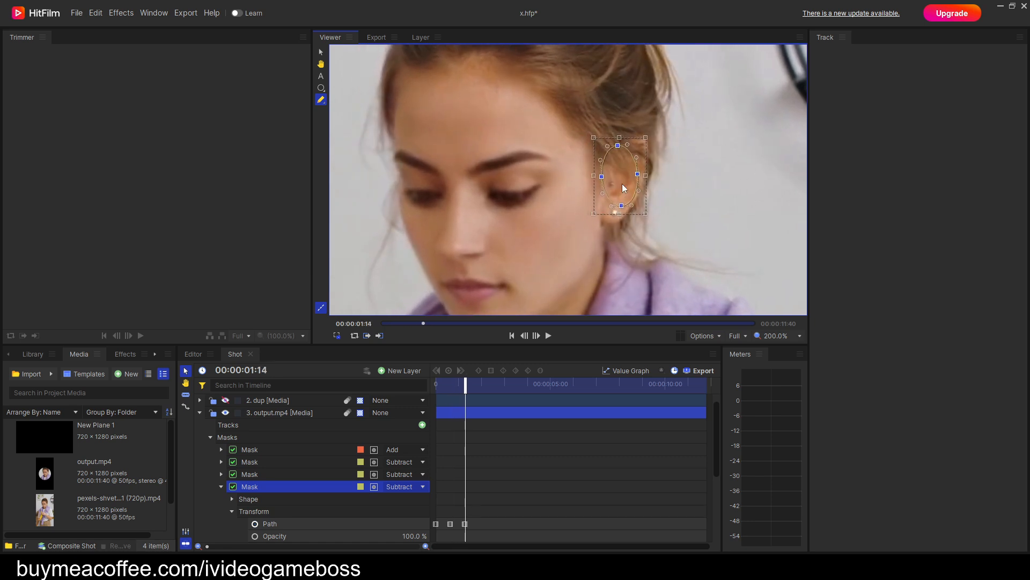
left_click_drag(617, 180, 641, 173)
key("period")
key("period")
key("period")
key("period")
key("period")
key("period")
key("period")
key("period")
key("period")
key("period")
key("period")
key("period")
key("period")
key("period")
key("period")
key("period")
key("period")
key("period")
key("period")
key("period")
key("period")
key("period")
key("period")
key("period")
key("period")
key("period")
key("period")
key("period")
key("period")
key("period")
key("period")
key("period")
key("period")
key("period")
key("period")
key("period")
key("period")
key("period")
key("period")
key("period")
key("period")
key("period")
key("period")
key("period")
key("period")
key("period")
key("period")
key("period")
key("period")
key("period")
key("period")
key("period")
key("period")
key("period")
key("period")
key("period")
key("period")
key("period")
key("period")
key("period")
key("period")
key("period")
key("period")
key("period")
key("period")
key("period")
key("period")
key("period")
key("period")
key("period")
key("period")
key("period")
key("period")
key("period")
Keyframe the ear mask at 00:00:03:25 and again before 00:00:04:07, keeping it at the front of the ear.
key("period")
key("period")
key("period")
key("period")
key("period")
key("period")
key("period")
key("period")
key("period")
key("period")
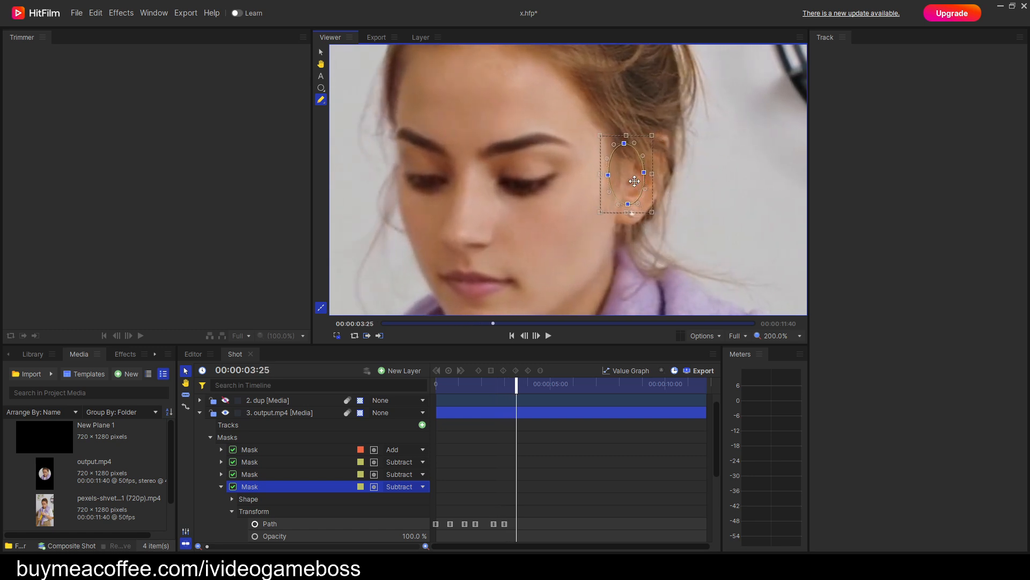
left_click_drag(640, 177, 634, 177)
key("period")
key("period")
key("period")
key("period")
key("period")
key("period")
key("period")
key("period")
key("period")
key("period")
key("period")
key("period")
key("period")
key("period")
key("period")
key("period")
key("period")
key("period")
key("period")
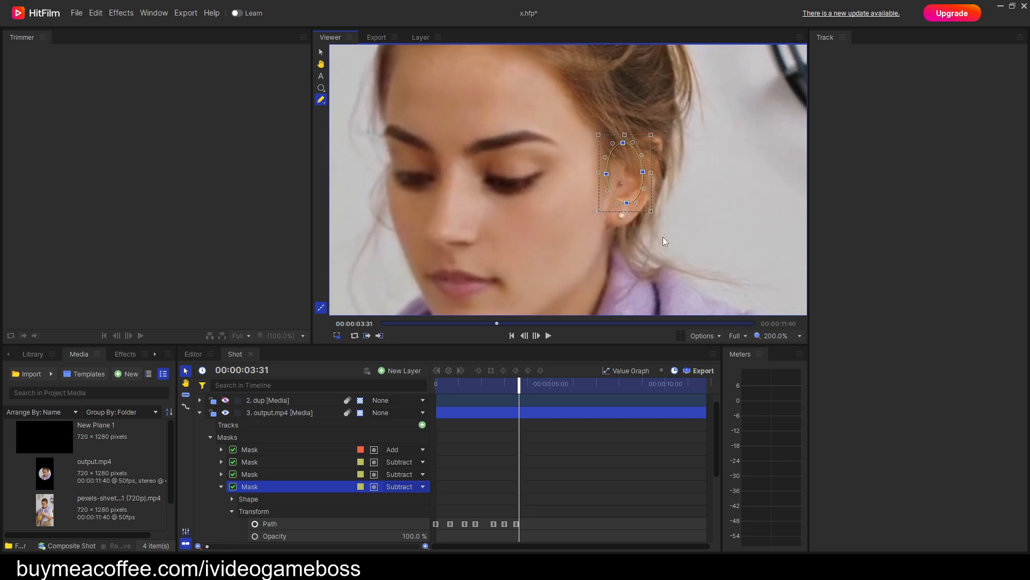
left_click_drag(567, 175, 575, 175)
Keyframe the ear mask between the cheek and the ear at 00:00:04:18.
key("period")
key("period")
key("period")
key("period")
key("period")
key("period")
key("period")
key("period")
key("period")
key("period")
key("period")
key("period")
key("period")
key("period")
key("period")
key("period")
key("period")
key("period")
key("period")
key("period")
key("period")
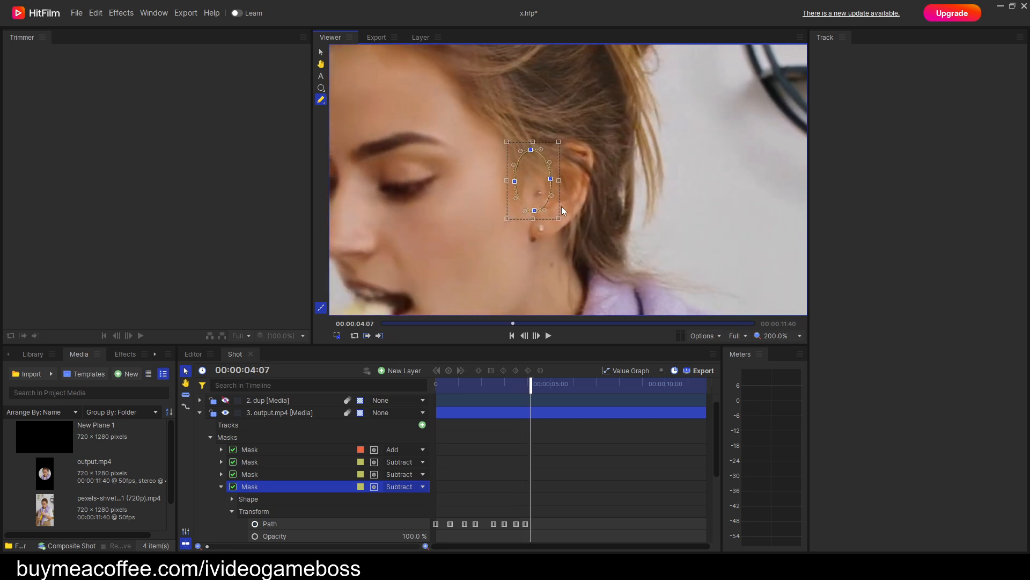
left_click_drag(493, 210, 500, 199)
key("period")
key("period")
key("period")
key("period")
key("period")
key("period")
key("period")
key("period")
key("period")
key("period")
key("period")
key("period")
key("period")
key("period")
key("period")
key("period")
key("period")
key("period")
key("period")
key("period")
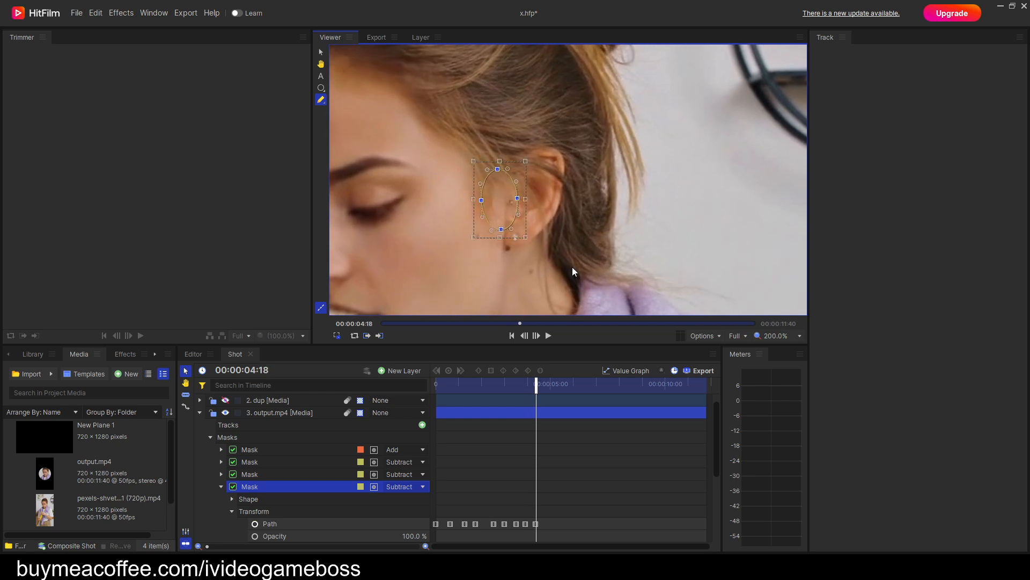
Keyframe the ear mask on the background beside the face as the head turns, up to 00:00:06:05.
key("period")
key("period")
key("period")
key("period")
mouse_move(574, 188)
left_mouse_down()
mouse_move(564, 205)
mouse_move(598, 189)
mouse_move(589, 192)
left_mouse_up()
key("period")
key("period")
key("period")
key("period")
key("period")
key("period")
key("period")
key("period")
key("period")
key("period")
key("period")
key("period")
key("period")
key("period")
key("period")
key("period")
key("period")
key("period")
key("period")
key("period")
key("period")
key("period")
key("period")
key("period")
key("period")
key("period")
key("period")
key("period")
key("period")
key("period")
key("period")
key("period")
key("period")
key("period")
key("period")
key("period")
key("period")
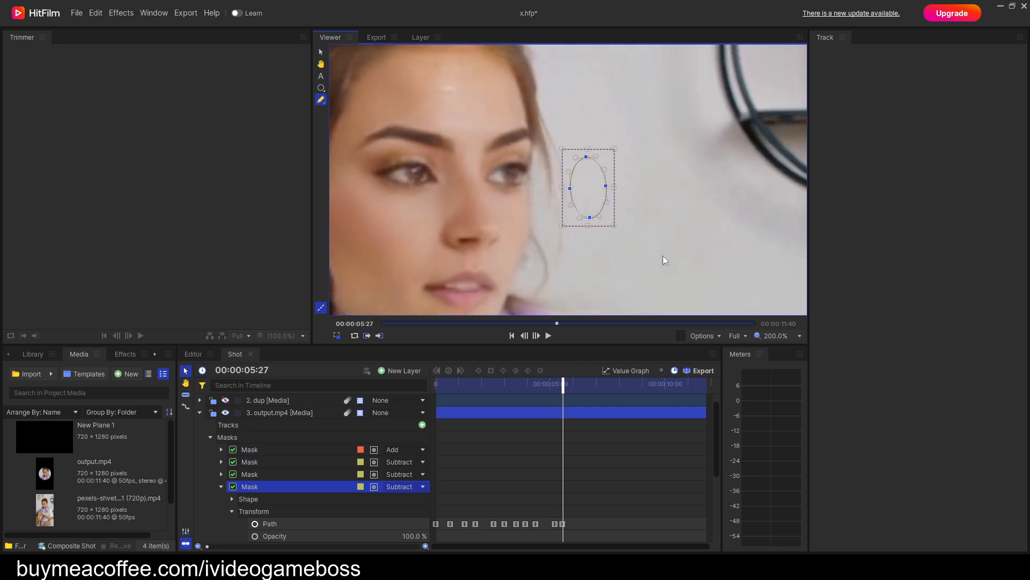
left_click_drag(685, 222, 678, 222)
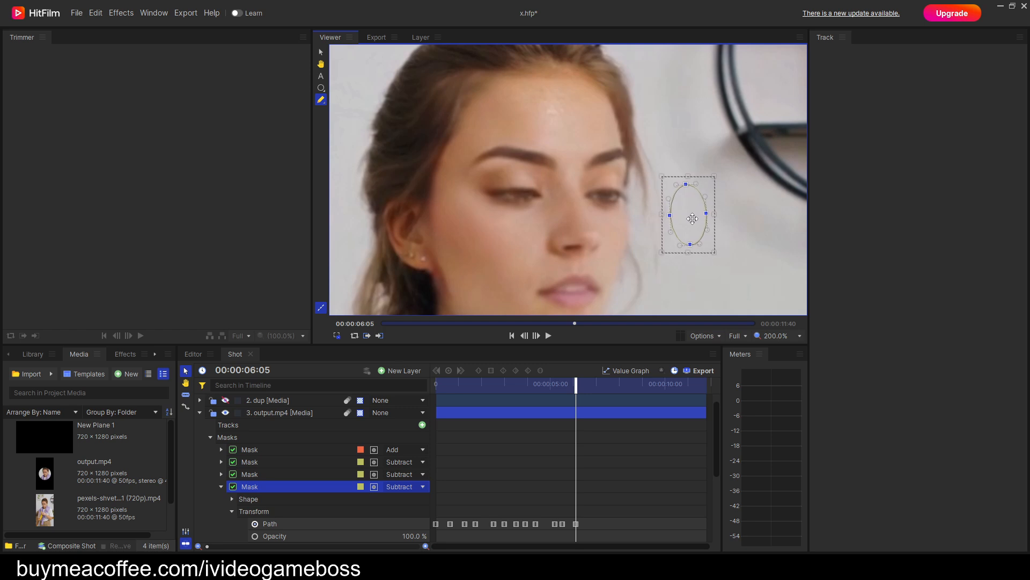
Follow the mask past 00:00:06:05 and keyframe it on the wall in front of the nose at 00:00:08:41.
key("period")
key("period")
key("period")
key("period")
key("period")
key("period")
key("period")
key("period")
key("period")
key("period")
key("period")
key("period")
key("period")
key("period")
key("period")
key("period")
key("period")
key("period")
key("period")
key("period")
key("period")
key("period")
key("period")
key("period")
key("period")
key("period")
key("period")
key("period")
key("period")
key("period")
key("period")
key("period")
key("period")
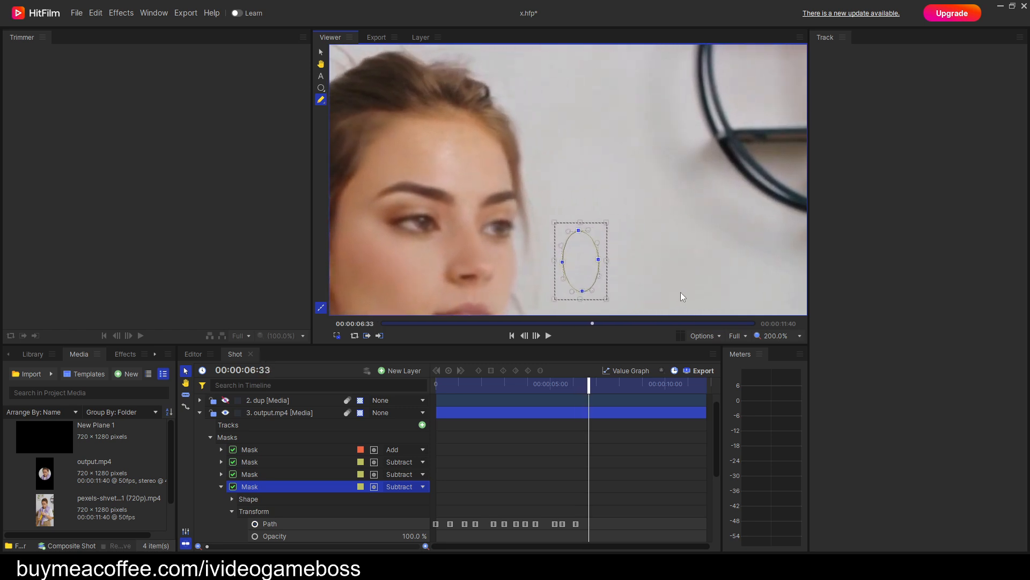
key("period")
key("period")
key("period")
key("period")
key("period")
key("period")
key("period")
key("period")
key("period")
key("period")
key("period")
key("period")
key("period")
key("period")
key("period")
key("period")
key("period")
key("period")
key("period")
key("period")
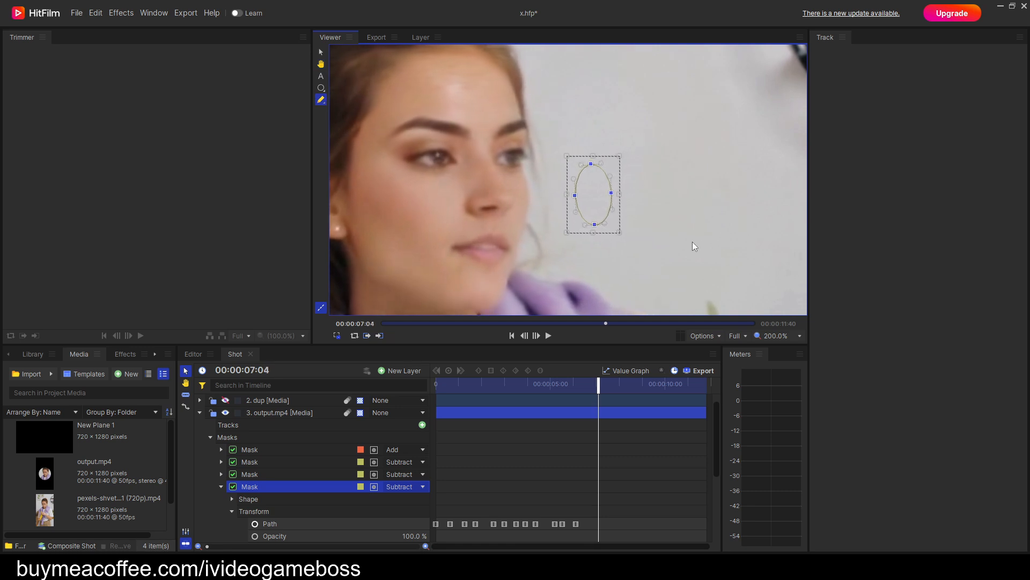
key("period")
key("period")
key("period")
key("period")
key("period")
key("period")
key("period")
key("period")
key("period")
key("period")
key("period")
key("period")
key("period")
key("period")
key("period")
key("period")
key("period")
key("period")
key("period")
key("period")
key("period")
key("period")
key("period")
key("period")
key("period")
key("period")
key("period")
key("period")
key("period")
key("period")
key("period")
key("period")
key("period")
key("period")
key("period")
key("period")
key("period")
key("period")
key("period")
key("period")
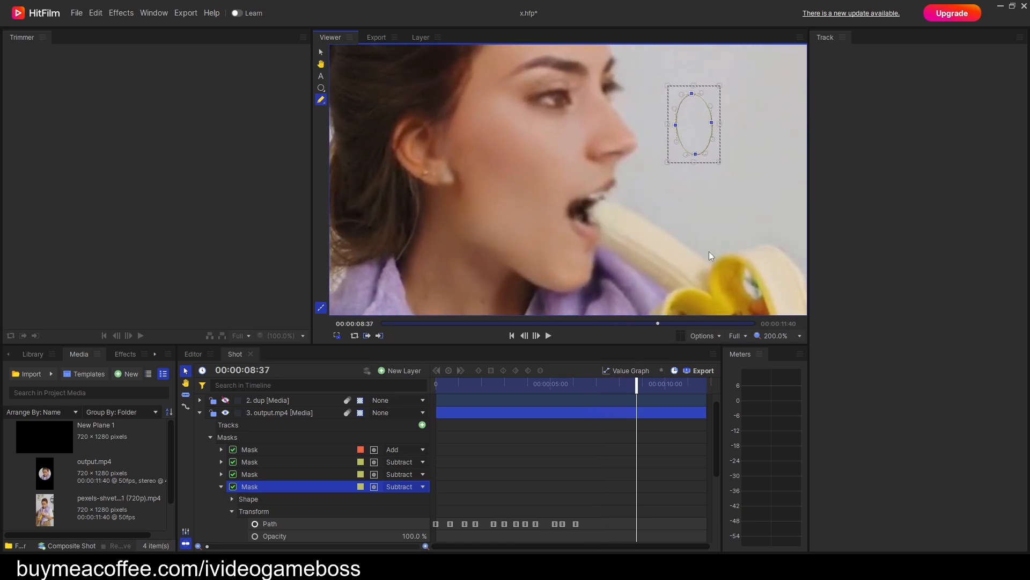
left_click_drag(703, 129, 716, 126)
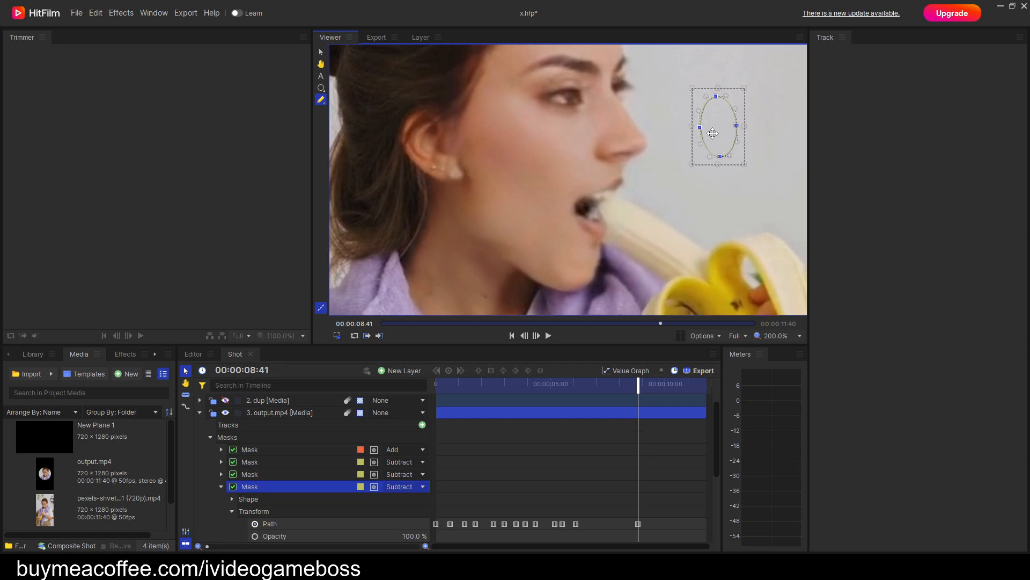
Keyframe the mask's position on the wall beside the face shortly after 00:00:09:35.
key("period")
key("period")
key("period")
key("period")
key("period")
key("period")
key("period")
key("period")
key("period")
key("period")
key("period")
key("period")
key("period")
key("period")
key("period")
key("period")
key("period")
key("period")
key("period")
key("period")
Keyframe the mask on the wall clear of the face at 00:00:10:45.
key("period")
key("period")
key("period")
key("period")
key("period")
key("period")
key("period")
key("period")
key("period")
key("period")
key("period")
key("period")
key("period")
key("period")
key("period")
key("period")
key("period")
key("period")
key("period")
key("period")
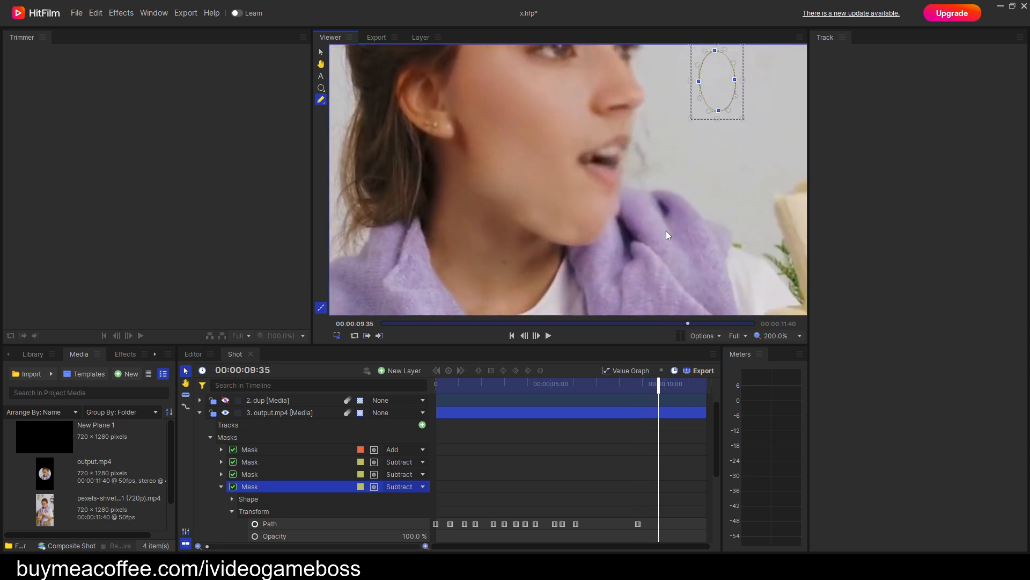
left_click_drag(658, 158, 642, 153)
key("period")
key("period")
key("period")
key("period")
key("period")
key("period")
key("period")
key("period")
key("period")
key("period")
key("period")
key("period")
key("period")
key("period")
key("period")
key("period")
key("period")
key("period")
key("period")
key("period")
key("period")
key("period")
key("period")
key("period")
key("period")
key("period")
key("period")
key("period")
key("period")
key("period")
key("period")
key("period")
key("period")
key("period")
key("period")
key("period")
key("period")
key("period")
key("period")
key("period")
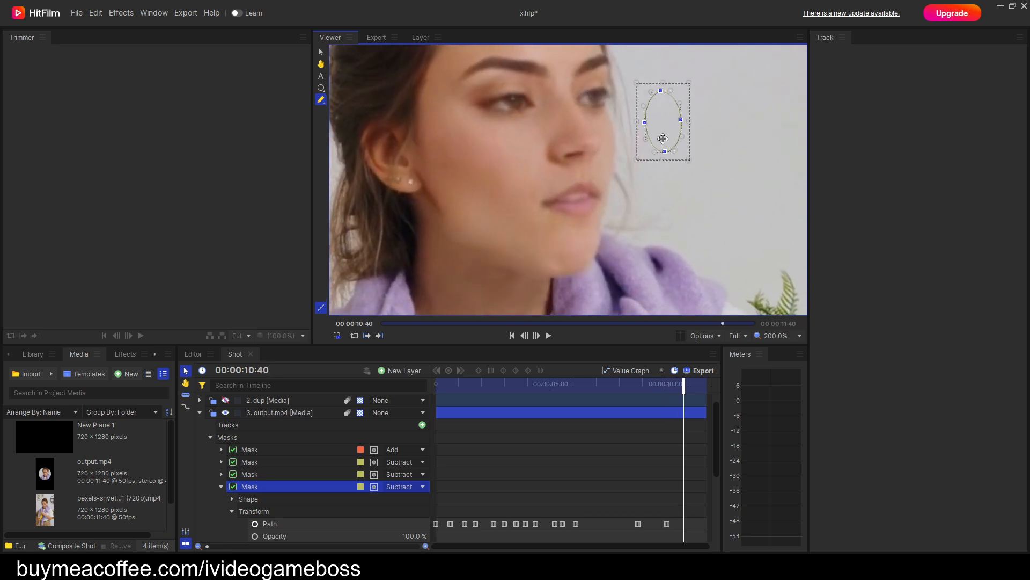
left_click_drag(663, 119, 665, 126)
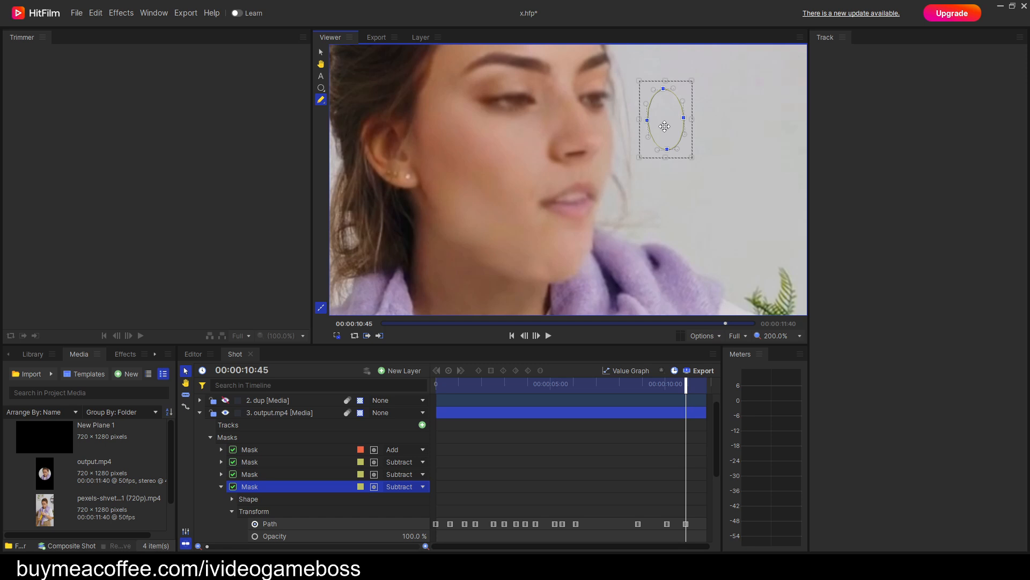
left_click_drag(665, 126, 667, 131)
Check the ear mask's position beside the face through the final frames up to 00:00:11:34.
key("period")
key("period")
key("period")
key("period")
key("period")
key("period")
key("period")
key("period")
key("period")
key("period")
key("period")
key("period")
key("period")
key("period")
key("period")
key("period")
key("period")
key("period")
key("period")
key("period")
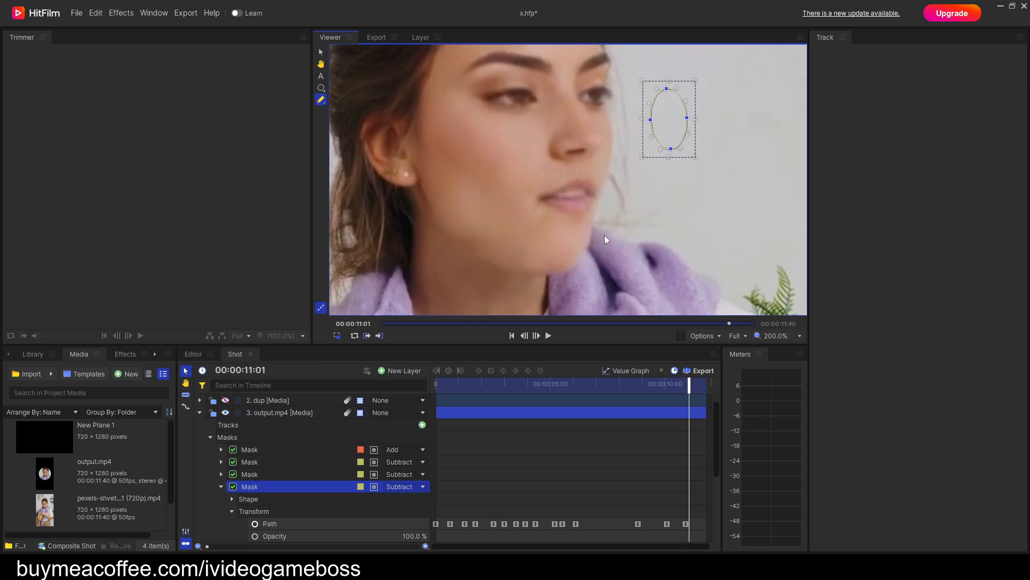
middle_click(603, 206)
left_click_drag(604, 206, 604, 243)
key("period")
key("period")
key("period")
key("period")
key("period")
key("period")
key("period")
key("period")
key("period")
key("period")
key("period")
key("period")
key("period")
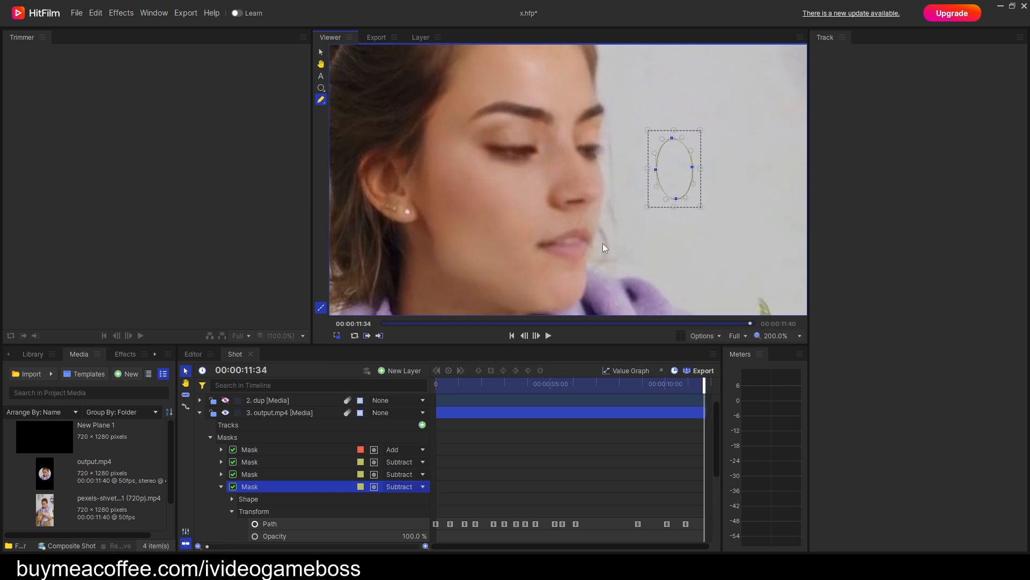
Duplicate the ear subtract mask with the playhead at the first frame and expand the copy's Transform properties.
left_click_drag(706, 384, 436, 384)
left_click_drag(547, 244, 527, 135)
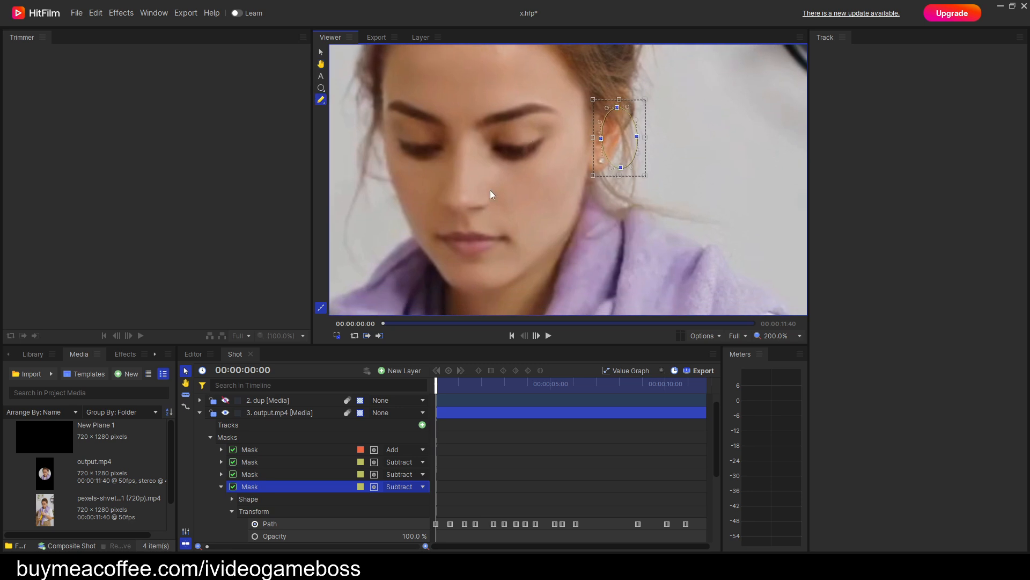
left_click(222, 487)
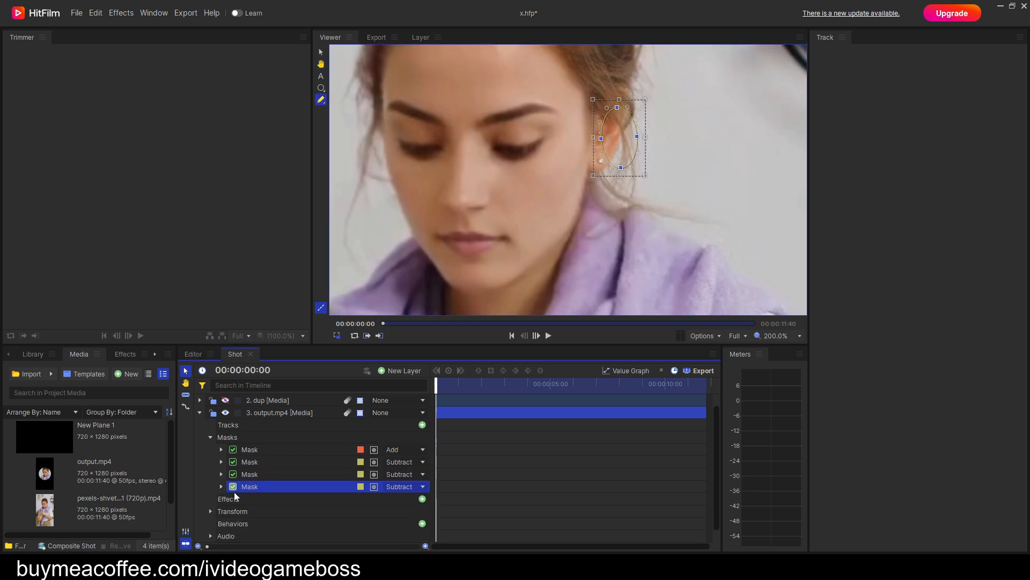
right_click(257, 490)
left_click(271, 524)
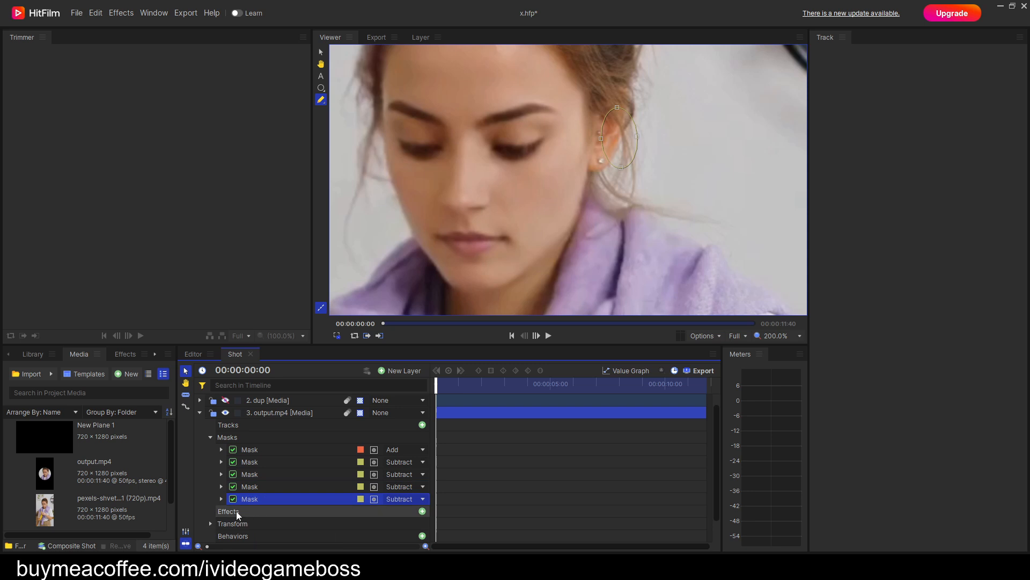
left_click(221, 498)
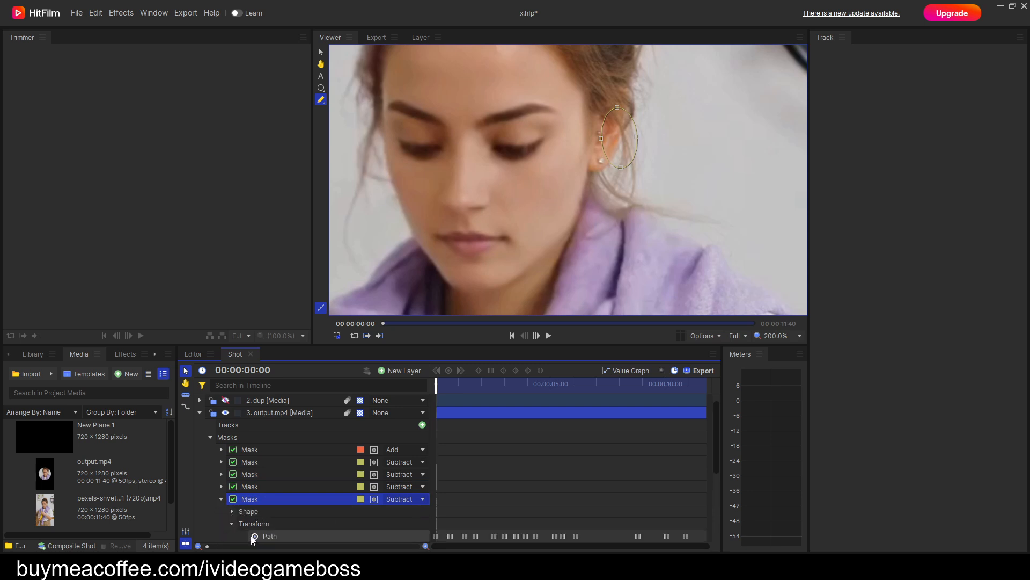
Clear the copied mask's Path keyframes and start a fresh Path keyframe at the first frame.
left_click(255, 536)
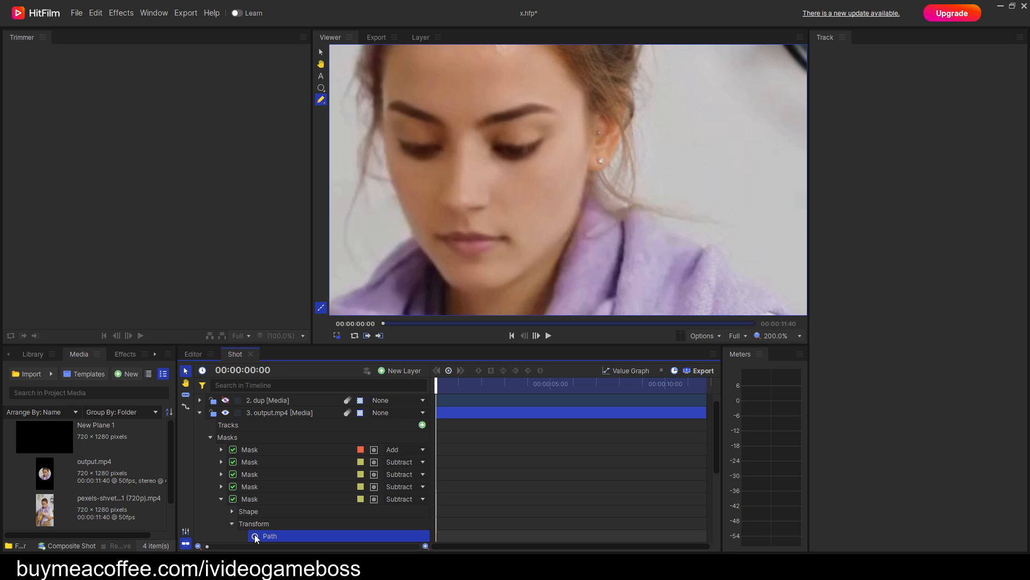
left_click(255, 536)
left_click_drag(546, 174, 383, 53)
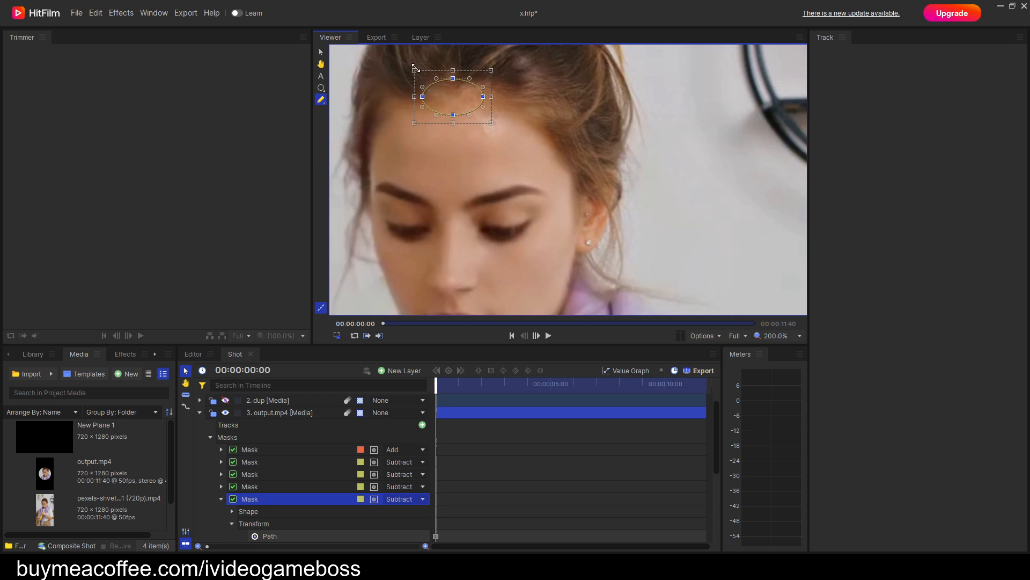
Move the mask from the hairline onto the collar below the ear and reshape it into a smaller, diagonally tilted ellipse.
left_click_drag(465, 101, 607, 284)
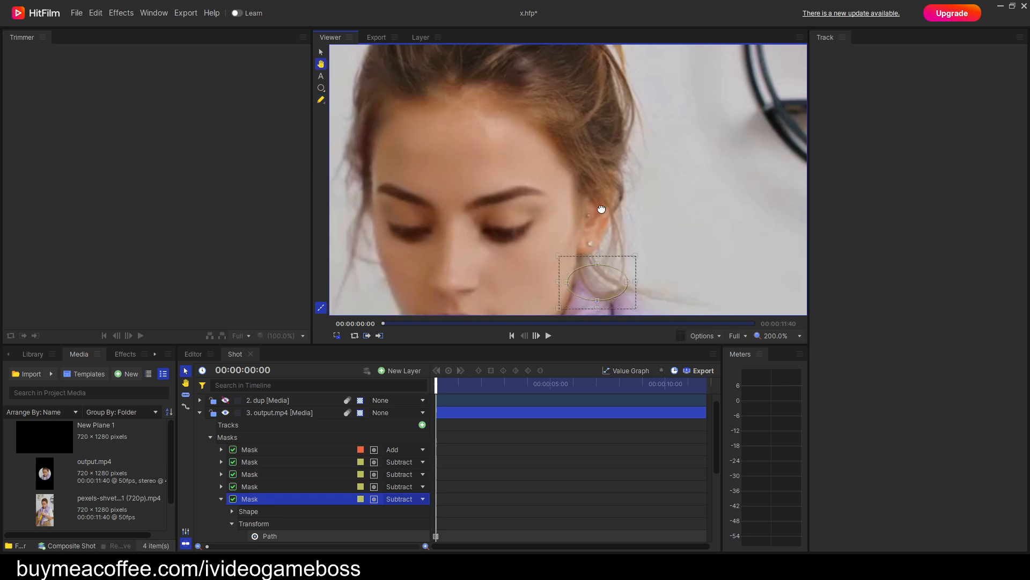
left_click_drag(601, 208, 555, 87)
left_click_drag(559, 166, 569, 204)
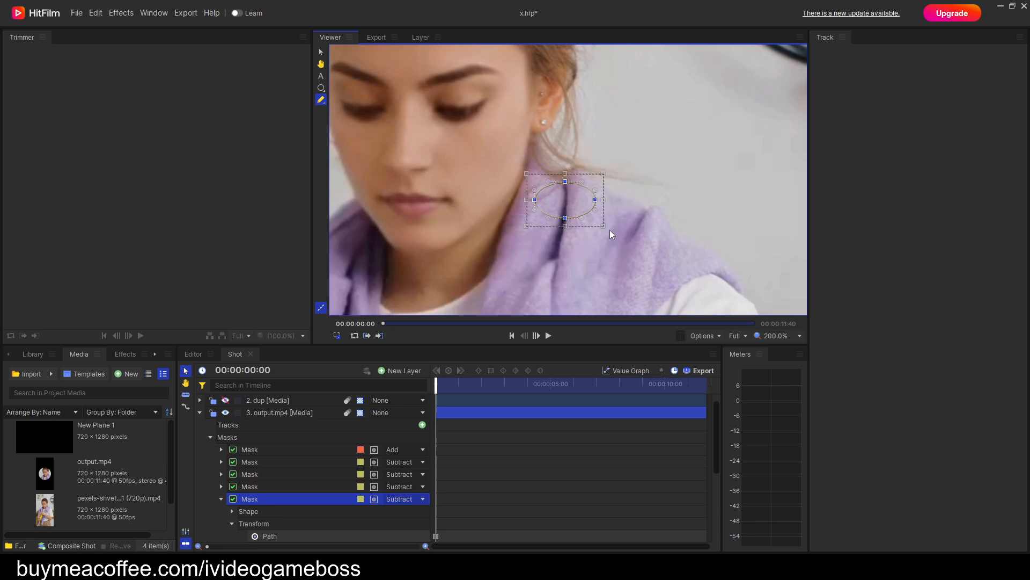
left_click_drag(603, 225, 556, 207)
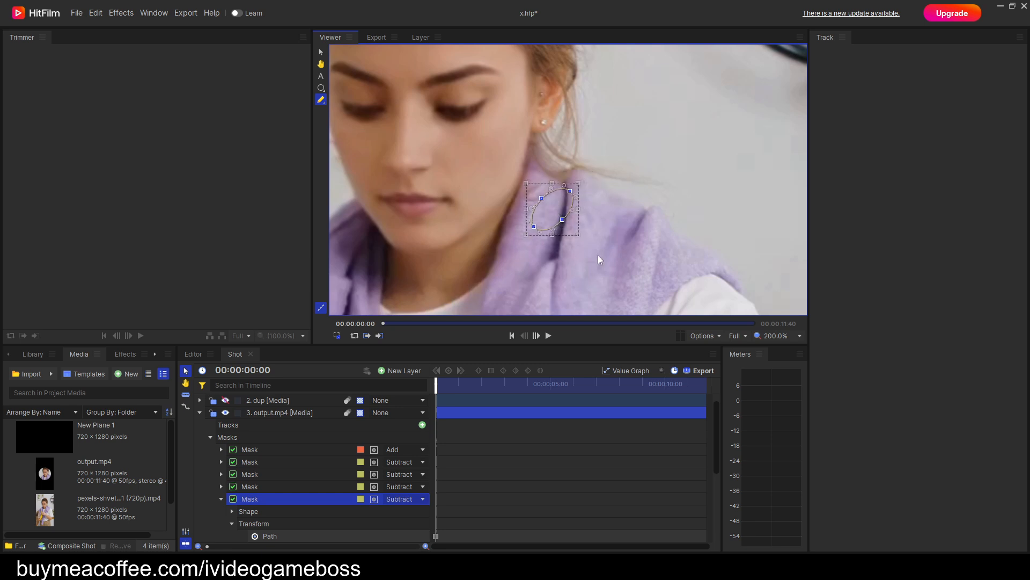
Keyframe the tilted mask on the collar beside the neck at 00:00:00:37.
key("period")
key("period")
key("period")
key("period")
key("period")
key("period")
key("period")
key("period")
key("period")
key("period")
key("period")
key("period")
key("period")
key("period")
key("period")
key("period")
key("period")
key("period")
key("period")
key("period")
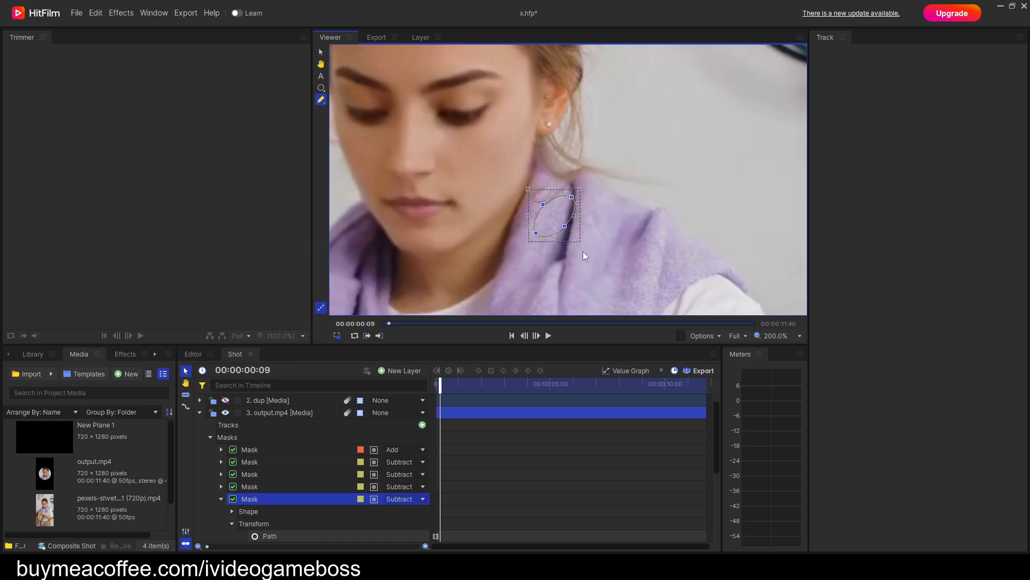
mouse_move(580, 223)
left_mouse_down()
mouse_move(593, 206)
mouse_move(581, 204)
left_mouse_up()
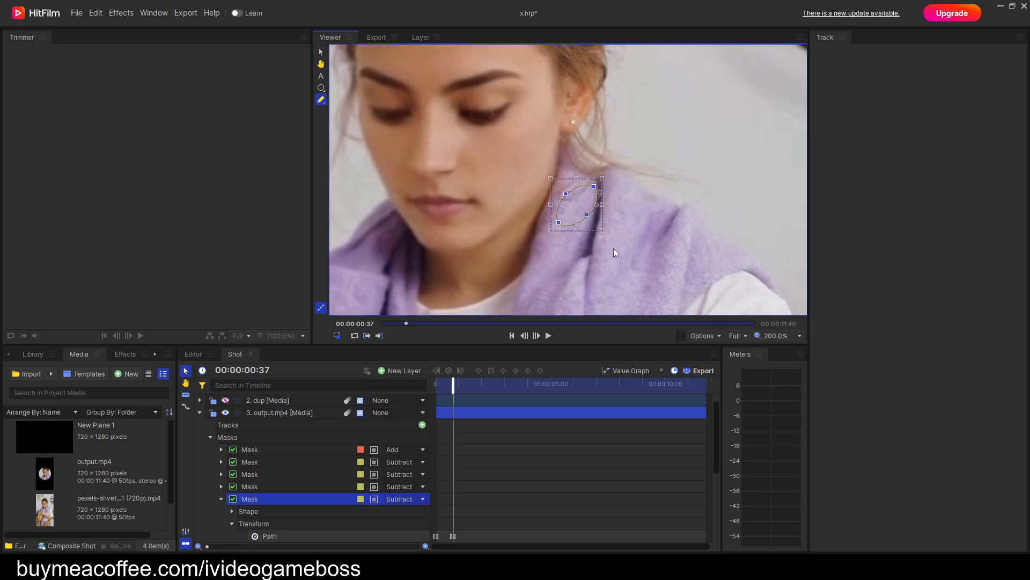
Keyframe the mask closer below the earlobe shortly before 00:00:01:38.
key("period")
key("period")
key("period")
key("period")
key("period")
key("period")
key("period")
key("period")
key("period")
key("period")
key("period")
key("period")
key("period")
key("period")
key("period")
key("period")
key("period")
key("period")
key("period")
key("period")
Keyframe the mask at the neck edge below the earlobe between 00:00:01:38 and 00:00:03:00, ending with a keyframe at 00:00:03:00.
key("period")
key("period")
key("period")
key("period")
key("period")
key("period")
key("period")
key("period")
key("period")
key("period")
key("period")
key("period")
key("period")
key("period")
key("period")
key("period")
key("period")
left_click_drag(584, 194, 598, 183)
key("period")
key("period")
key("period")
key("period")
key("period")
key("period")
key("period")
key("period")
key("period")
key("period")
key("period")
key("period")
key("period")
key("period")
key("period")
key("period")
key("period")
key("period")
key("period")
key("period")
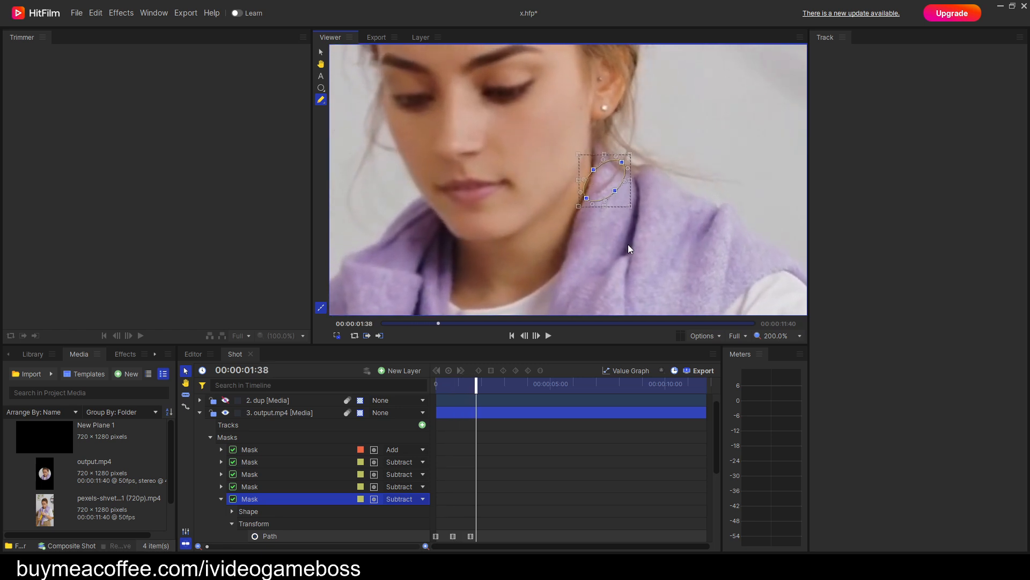
key("period")
key("period")
key("period")
key("period")
key("period")
key("period")
key("period")
key("period")
left_click_drag(636, 167, 615, 185)
key("period")
key("period")
key("period")
key("period")
key("period")
key("period")
key("period")
key("period")
key("period")
key("period")
key("period")
key("period")
key("period")
key("period")
key("period")
key("period")
key("period")
key("period")
key("period")
key("period")
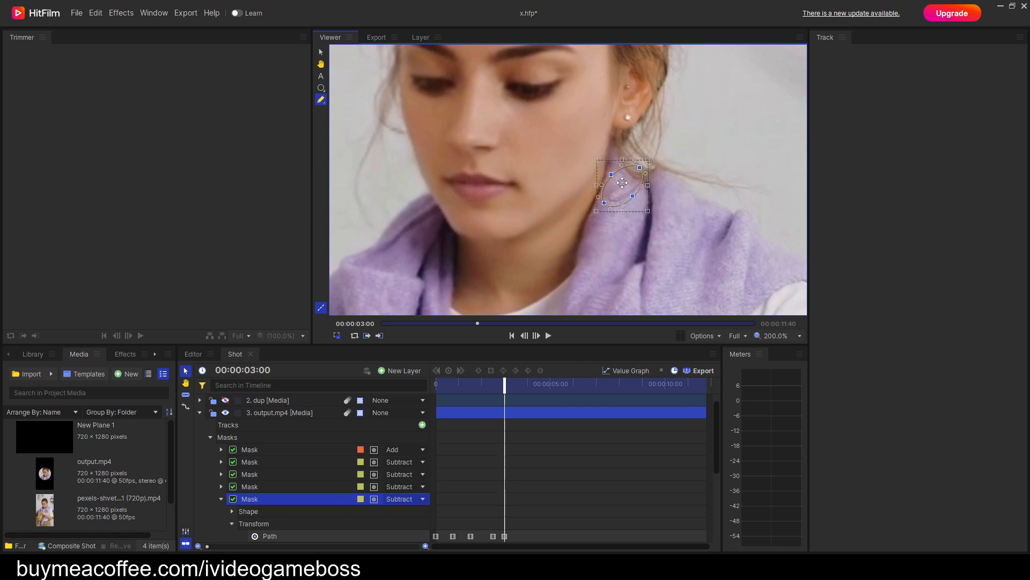
Keyframe the mask along the jaw below the ear as the head turns, from 00:00:03:28 through 00:00:04:18.
key("period")
key("period")
key("period")
key("period")
key("period")
key("period")
key("period")
key("period")
key("period")
key("period")
key("period")
key("period")
key("period")
key("period")
key("period")
key("period")
key("period")
key("period")
key("period")
key("period")
key("period")
key("period")
key("period")
key("period")
key("period")
key("period")
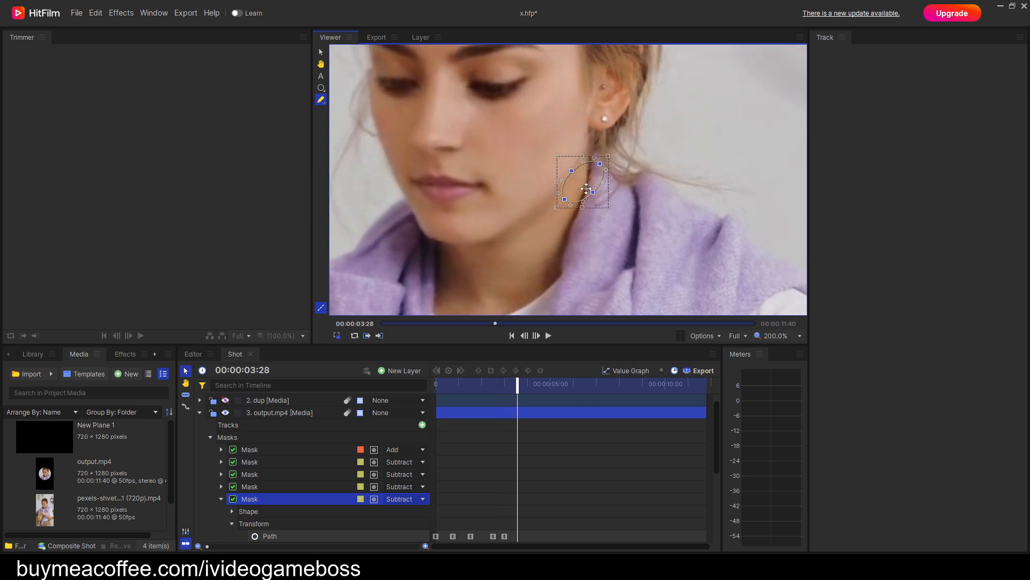
left_click_drag(616, 185, 492, 211)
key("period")
key("period")
key("period")
key("period")
key("period")
key("period")
key("period")
key("period")
key("period")
key("period")
key("period")
key("period")
key("period")
key("period")
key("period")
key("period")
key("period")
key("period")
key("period")
key("period")
key("period")
key("period")
key("period")
key("period")
key("period")
key("period")
key("period")
key("period")
key("period")
key("period")
key("period")
key("period")
key("period")
key("period")
key("period")
key("period")
key("period")
key("period")
Keyframe the mask below the earlobe beside the neck just before 00:00:05:08.
key("period")
key("period")
key("period")
key("period")
key("period")
key("period")
key("period")
key("period")
key("period")
key("period")
key("period")
key("period")
key("period")
key("period")
key("period")
key("period")
key("period")
key("period")
key("period")
key("period")
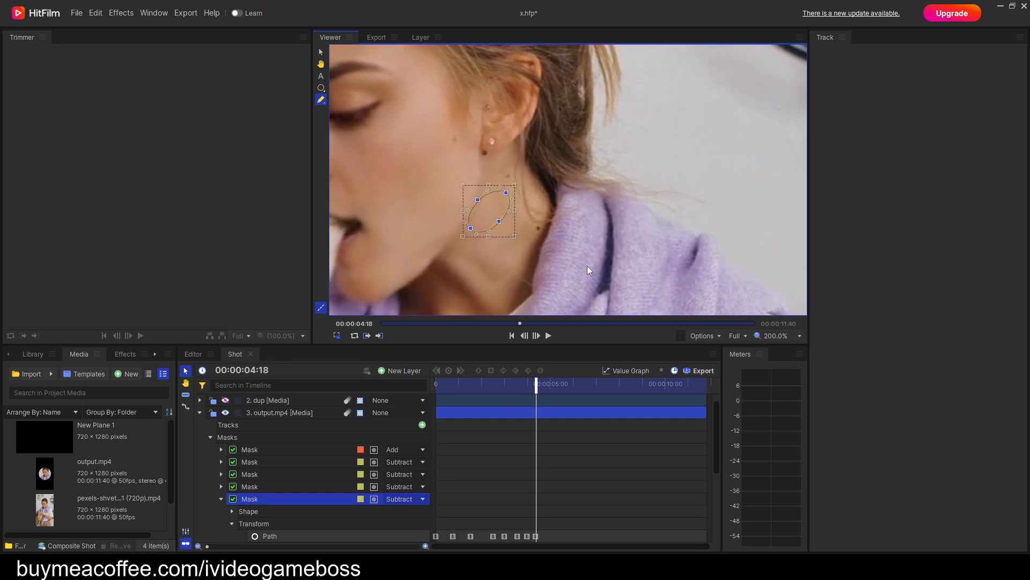
key("period")
key("period")
key("period")
key("period")
key("period")
key("period")
key("period")
key("period")
key("period")
key("period")
key("period")
key("period")
key("period")
key("period")
key("period")
left_click_drag(548, 194, 517, 200)
Check the mask's position relative to the face from 00:00:05:08 through 00:00:10:11.
key("period")
key("period")
key("period")
key("period")
key("period")
key("period")
key("period")
key("period")
key("period")
key("period")
key("period")
key("period")
key("period")
key("period")
key("period")
key("period")
key("period")
key("period")
key("period")
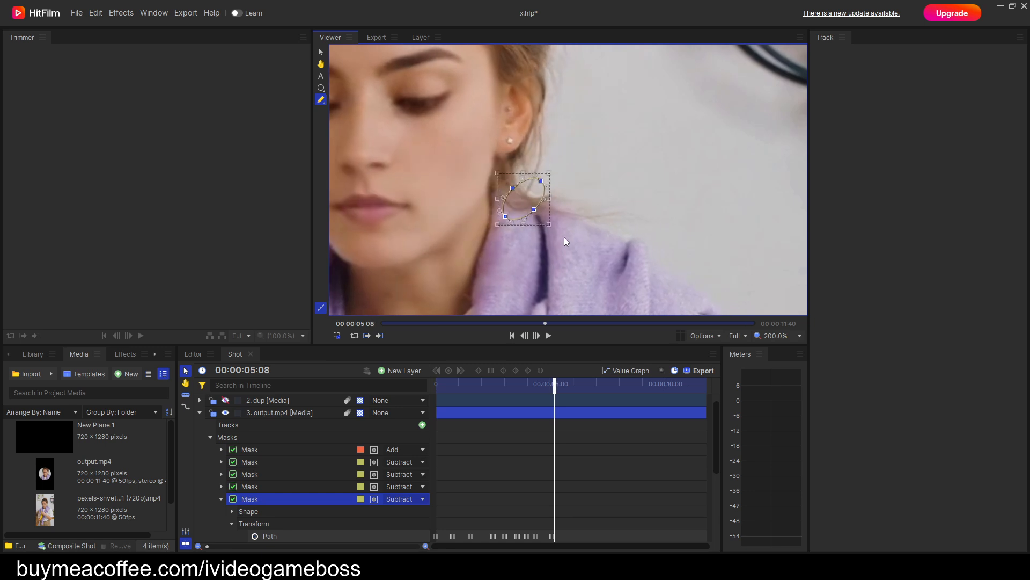
key("period")
key("period")
key("period")
key("period")
key("period")
key("period")
key("period")
key("period")
key("period")
key("period")
key("period")
key("period")
key("period")
key("period")
key("period")
key("period")
key("period")
key("period")
key("period")
key("period")
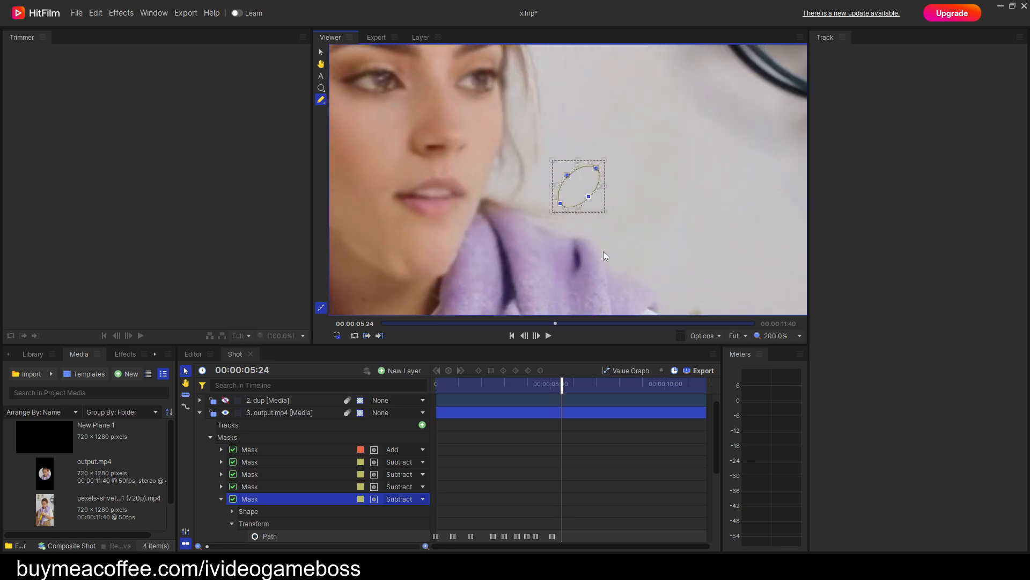
key("period")
key("period")
key("period")
key("period")
key("period")
key("period")
key("period")
key("period")
key("period")
key("period")
key("period")
key("period")
key("period")
key("period")
key("period")
key("period")
key("period")
key("period")
key("period")
key("period")
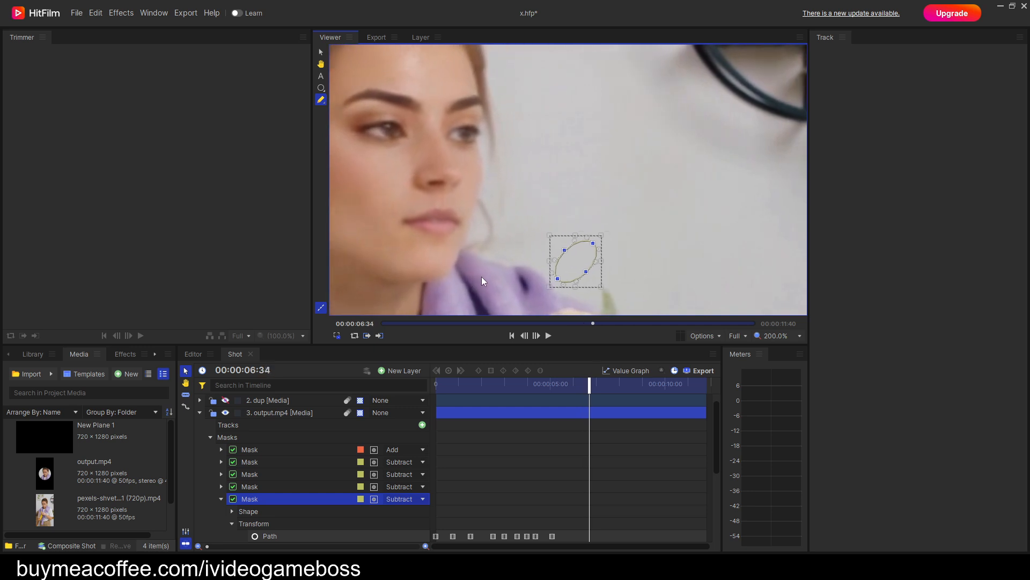
key("period")
key("period")
key("period")
key("period")
key("period")
key("period")
key("period")
key("period")
key("period")
key("period")
key("period")
key("period")
key("period")
key("period")
key("period")
key("period")
key("period")
key("period")
key("period")
key("period")
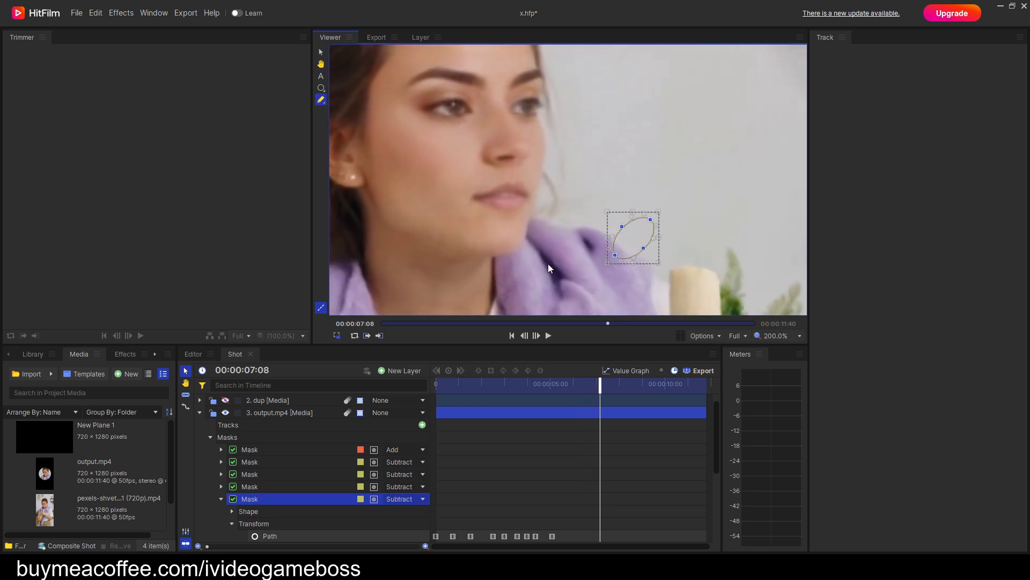
key("period")
key("period")
key("period")
key("period")
key("period")
key("period")
key("period")
key("period")
key("period")
key("period")
key("period")
key("period")
key("period")
key("period")
key("period")
key("period")
key("period")
key("period")
key("period")
key("period")
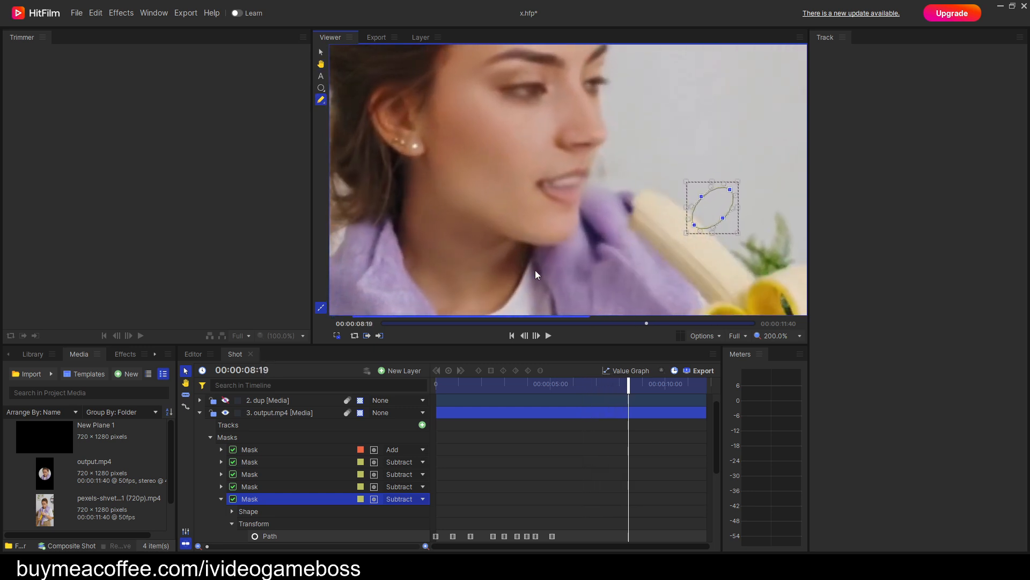
key("period")
key("period")
key("period")
key("period")
key("period")
key("period")
key("period")
key("period")
key("period")
key("period")
key("period")
key("period")
key("period")
key("period")
key("period")
key("period")
key("period")
key("period")
key("period")
key("period")
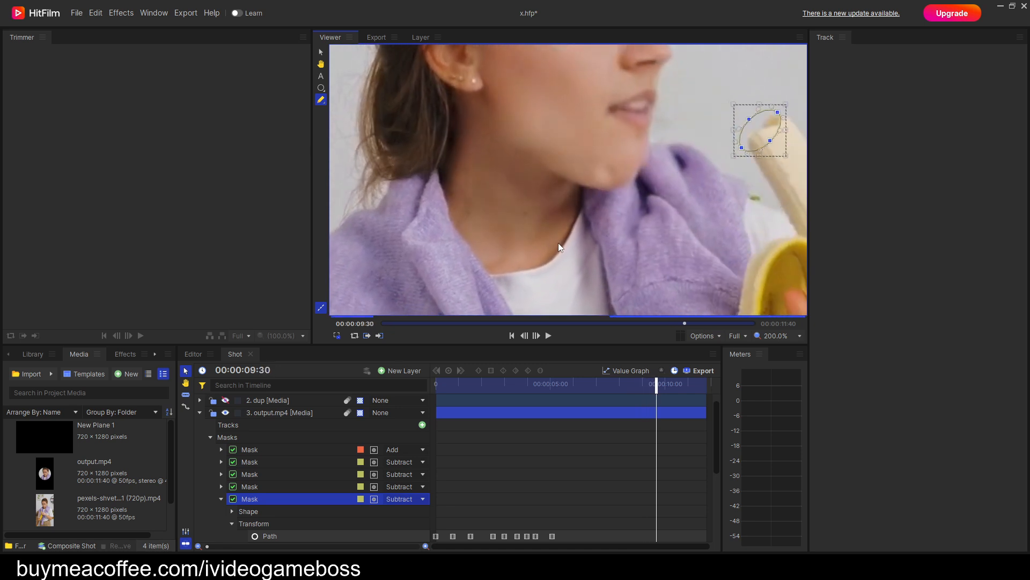
key("period")
key("period")
key("period")
key("period")
key("period")
key("period")
key("period")
key("period")
key("period")
key("period")
key("period")
key("period")
key("period")
key("period")
key("period")
key("period")
key("period")
key("period")
key("period")
key("period")
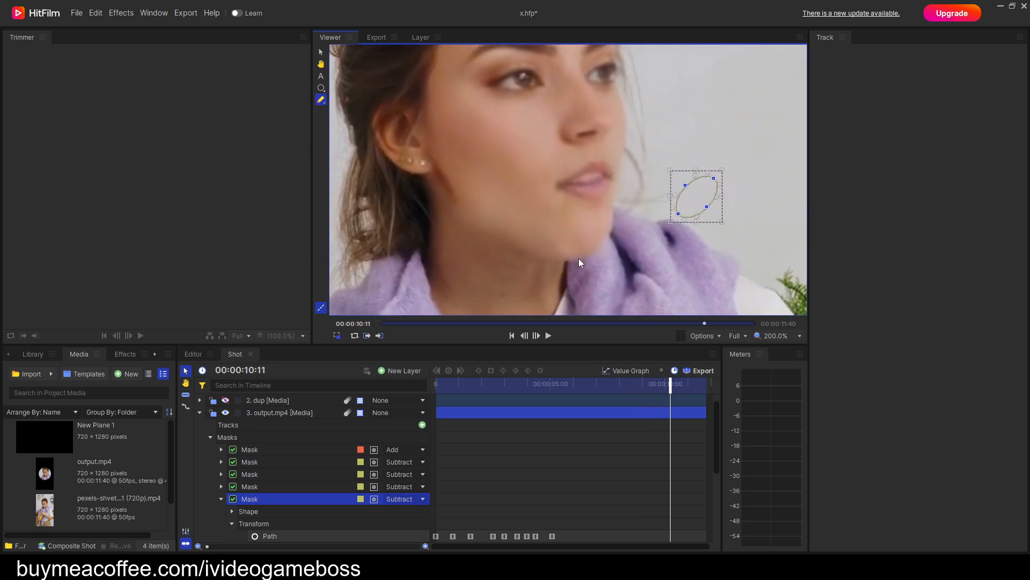
Keyframe the mask on the wall beside the mouth at 00:00:10:46.
key("h")
left_click_drag(570, 245, 563, 270)
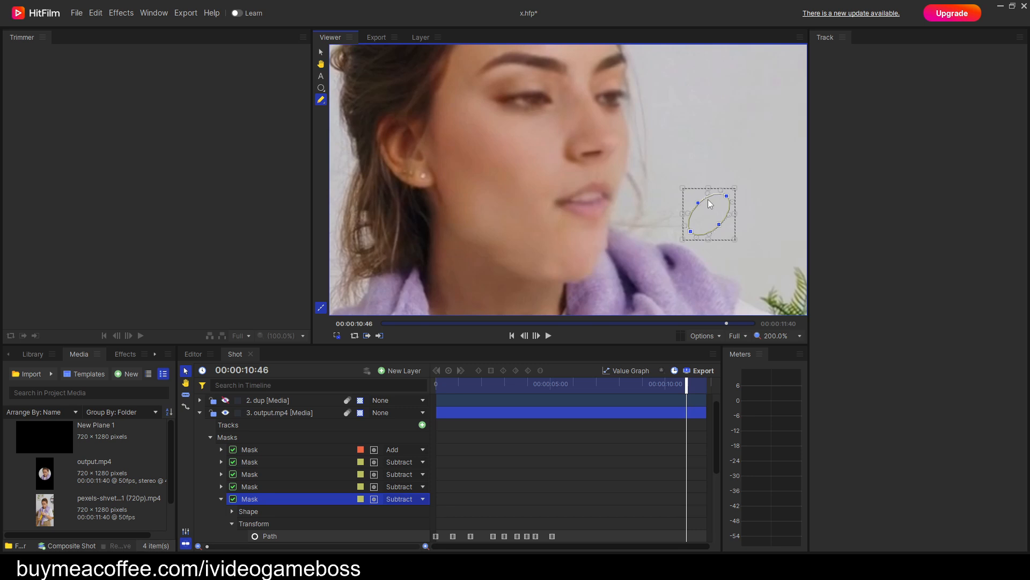
left_click_drag(710, 213, 683, 221)
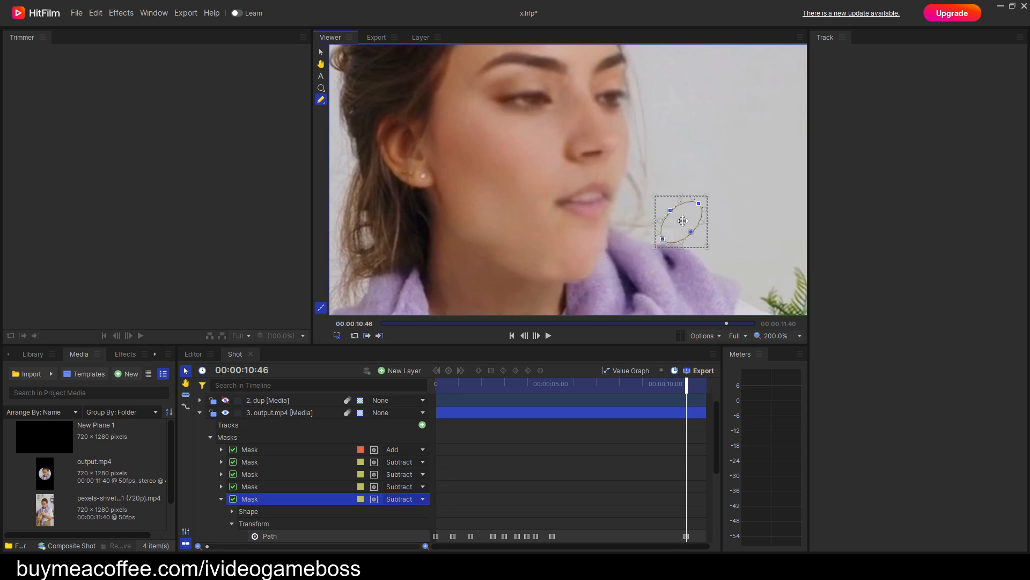
Step back to around 00:00:09:30 and keyframe the mask on the wall beside the lower face.
key("comma")
key("comma")
key("comma")
key("comma")
key("comma")
key("comma")
key("comma")
key("comma")
key("comma")
key("comma")
key("comma")
key("comma")
key("comma")
key("comma")
key("comma")
key("comma")
key("comma")
key("comma")
key("comma")
key("comma")
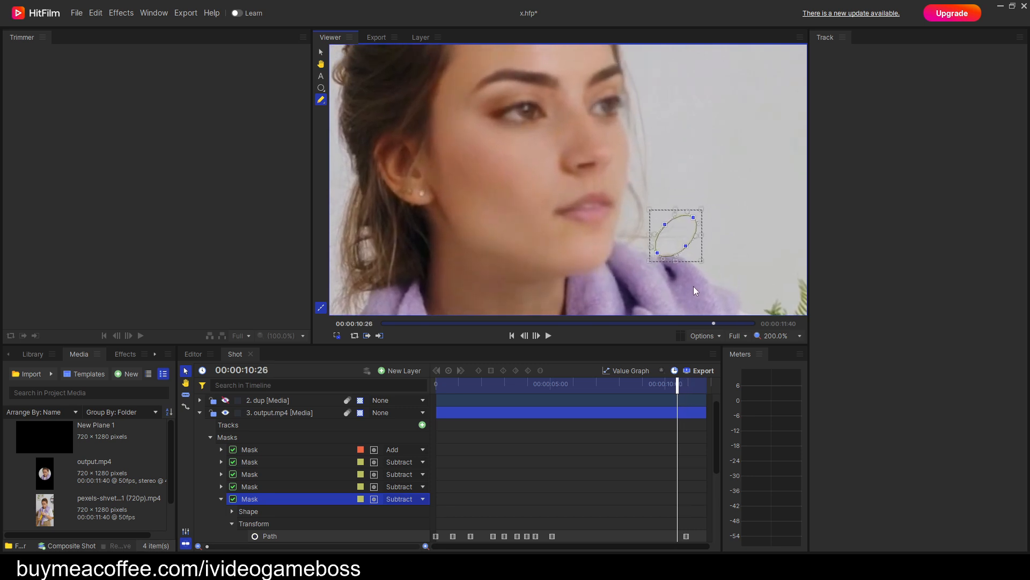
key("comma")
key("comma")
key("comma")
key("comma")
key("comma")
key("comma")
key("comma")
key("comma")
key("comma")
key("comma")
key("comma")
key("comma")
key("comma")
key("comma")
key("comma")
key("comma")
key("comma")
key("comma")
key("comma")
key("comma")
left_click_drag(693, 282, 695, 279)
Keyframe the mask on the wall beside the chin at the final frame, 00:00:11:39.
key("period")
key("period")
key("period")
key("period")
key("period")
key("period")
key("period")
key("period")
key("period")
key("period")
key("period")
key("period")
key("period")
key("period")
key("period")
key("period")
key("period")
key("period")
key("period")
key("period")
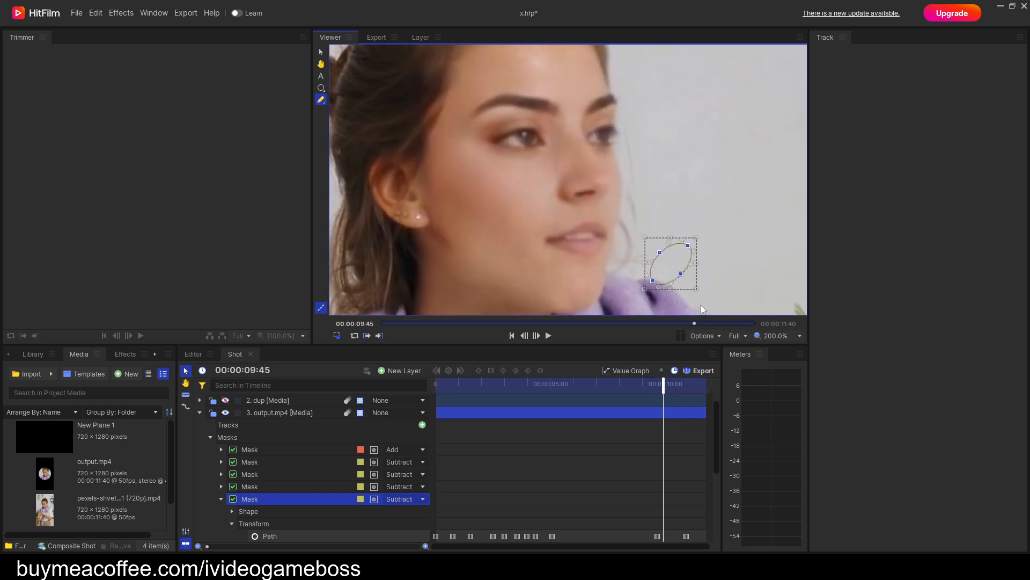
key("period")
key("period")
key("period")
key("period")
key("period")
key("period")
key("period")
key("period")
key("period")
key("period")
key("period")
key("period")
key("period")
key("period")
key("period")
key("period")
key("period")
key("period")
key("period")
key("period")
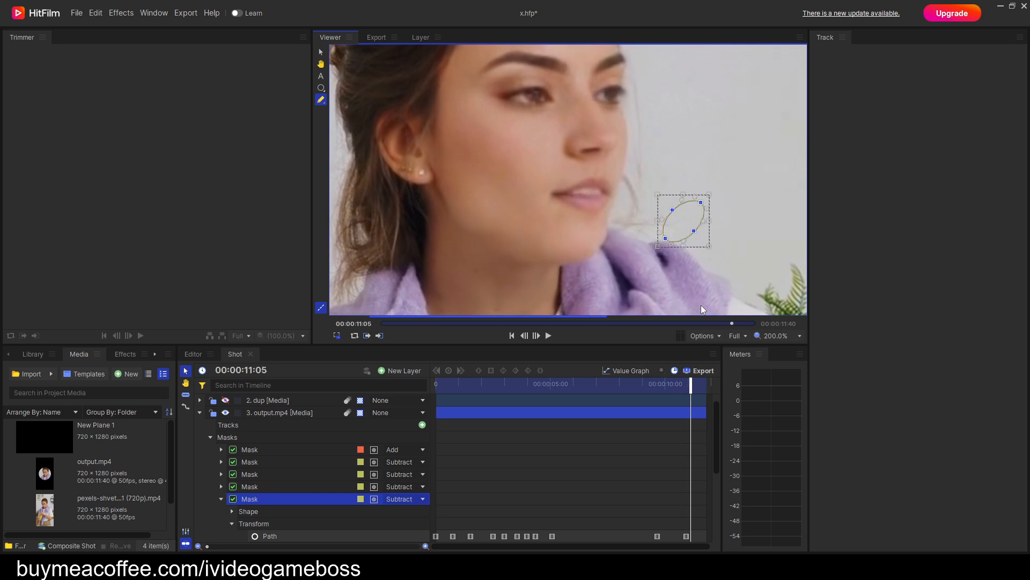
key("period")
key("period")
key("period")
key("period")
key("period")
key("period")
key("period")
key("period")
key("period")
key("period")
key("period")
key("period")
key("period")
key("period")
key("period")
key("period")
key("period")
key("period")
key("period")
key("period")
mouse_move(685, 216)
left_mouse_down()
mouse_move(684, 225)
mouse_move(672, 222)
left_mouse_up()
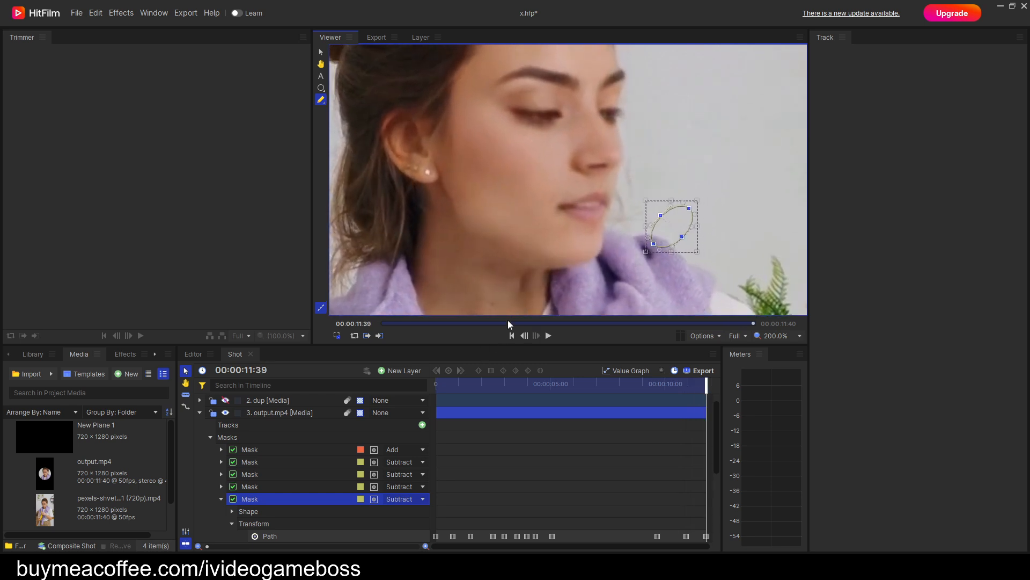
Duplicate the forehead subtract mask with the playhead at the first frame and place the copy last in the mask list.
left_click(221, 498)
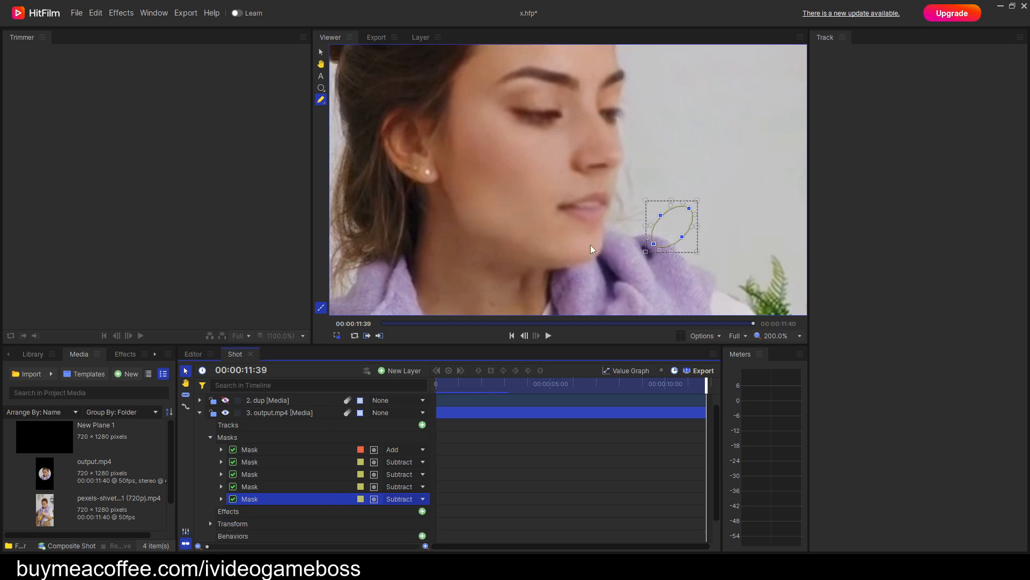
left_click_drag(710, 386, 436, 386)
scroll(588, 212, "down", 2)
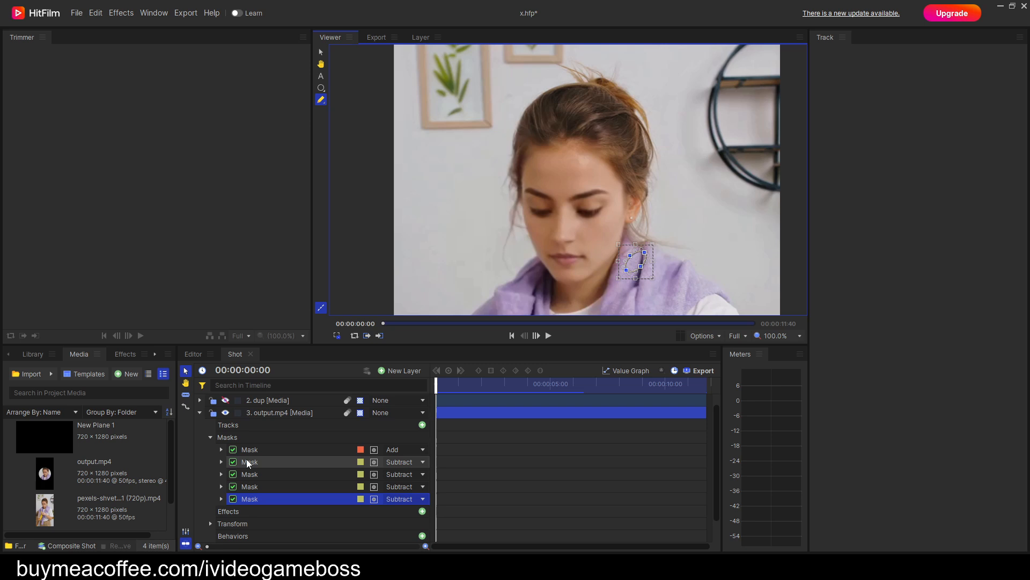
left_click(248, 464)
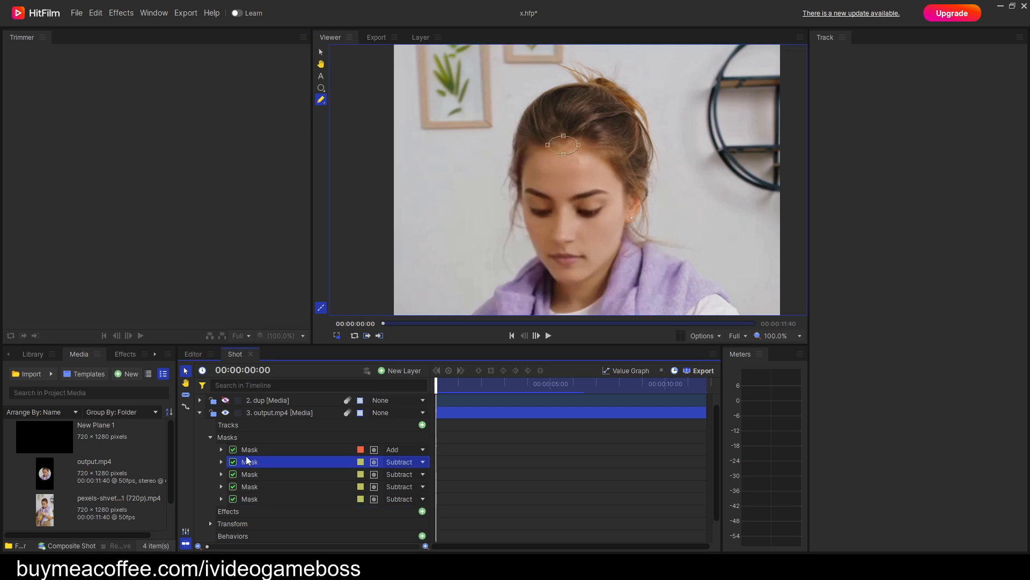
right_click(248, 460)
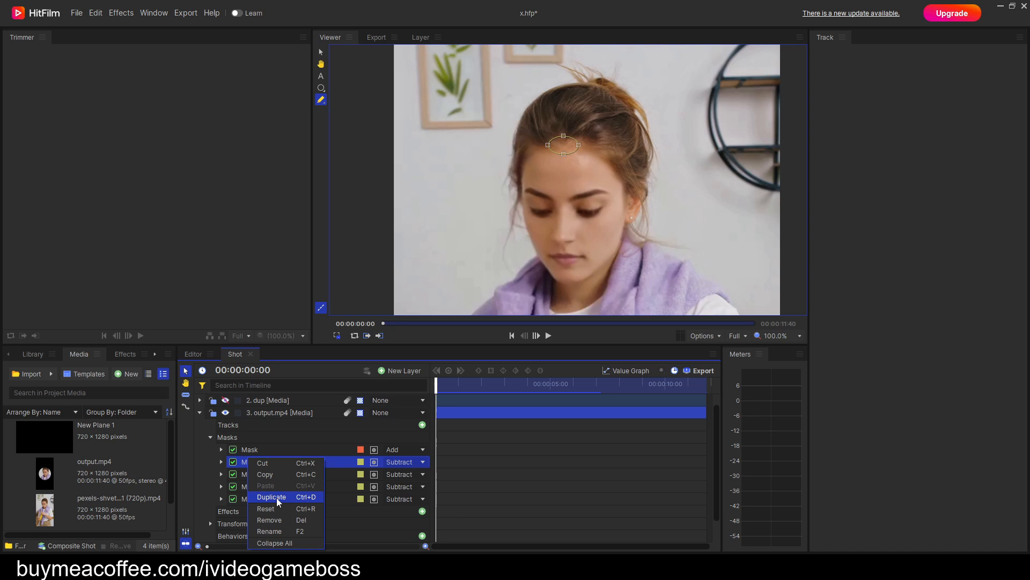
left_click(276, 498)
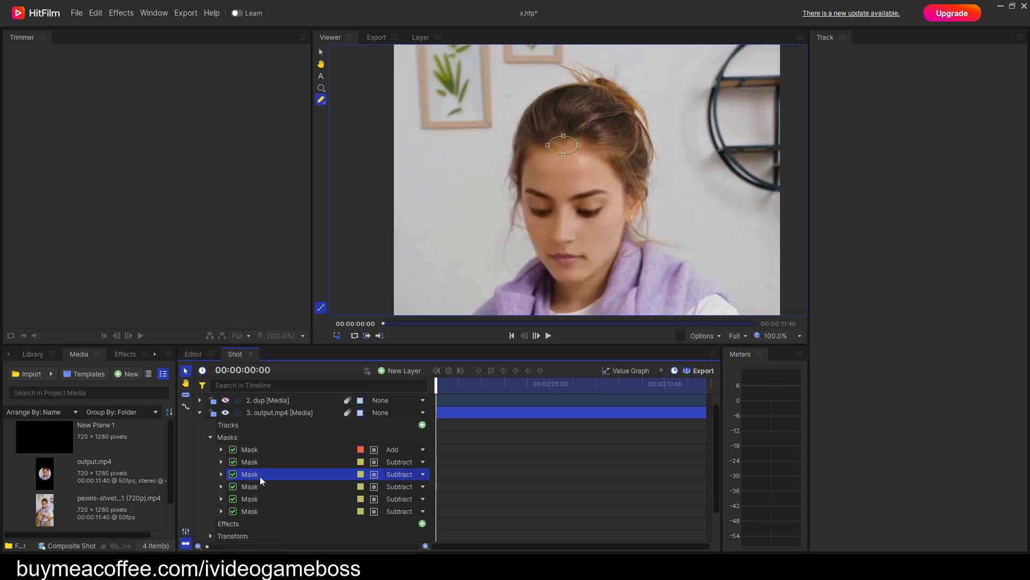
left_click_drag(257, 479, 257, 512)
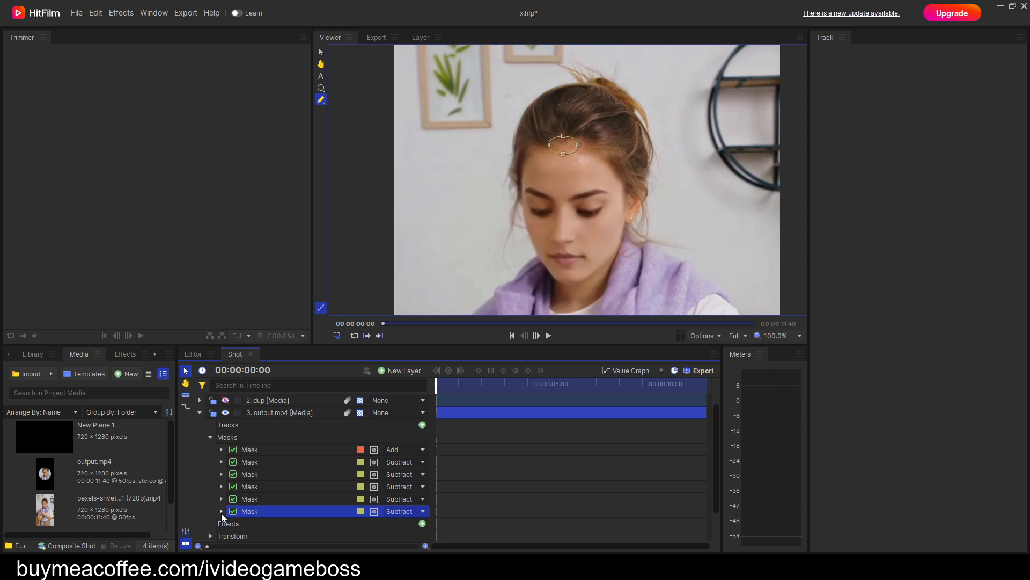
Clear the forehead copy's Path and Position keyframes and start a fresh Position keyframe at the first frame.
left_click(221, 512)
scroll(247, 500, "down", 2)
left_click(232, 474)
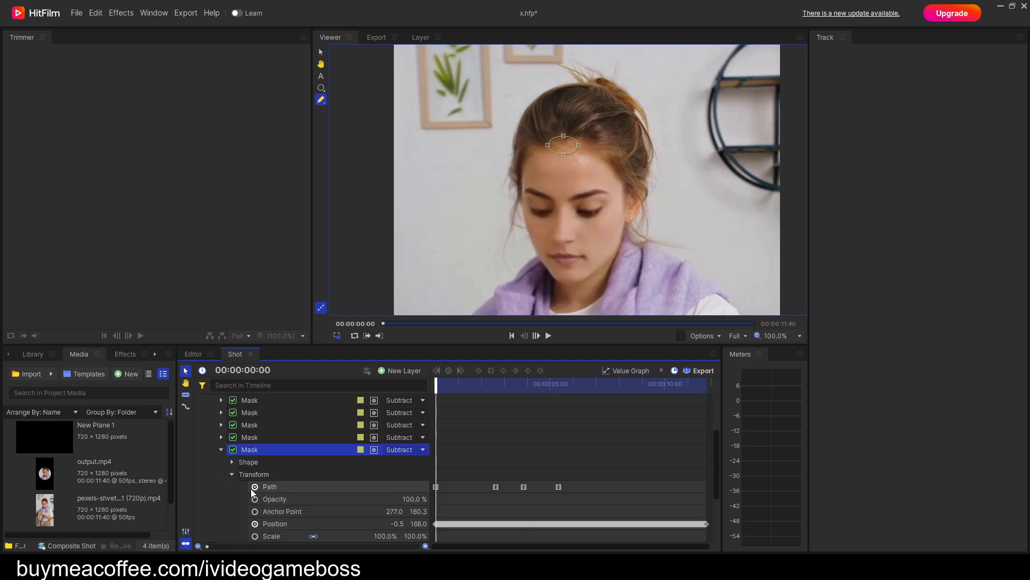
left_click(255, 487)
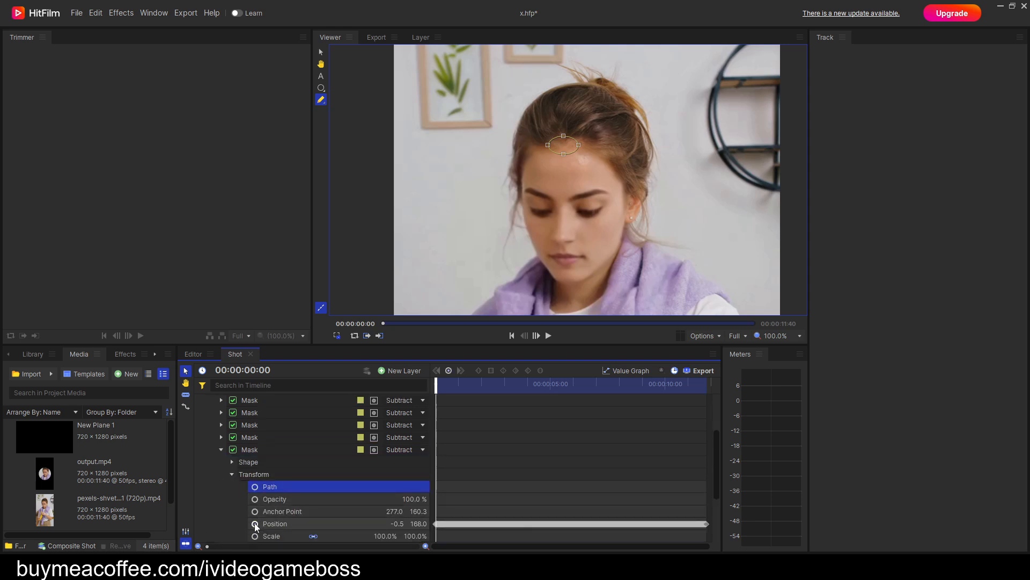
left_click(256, 523)
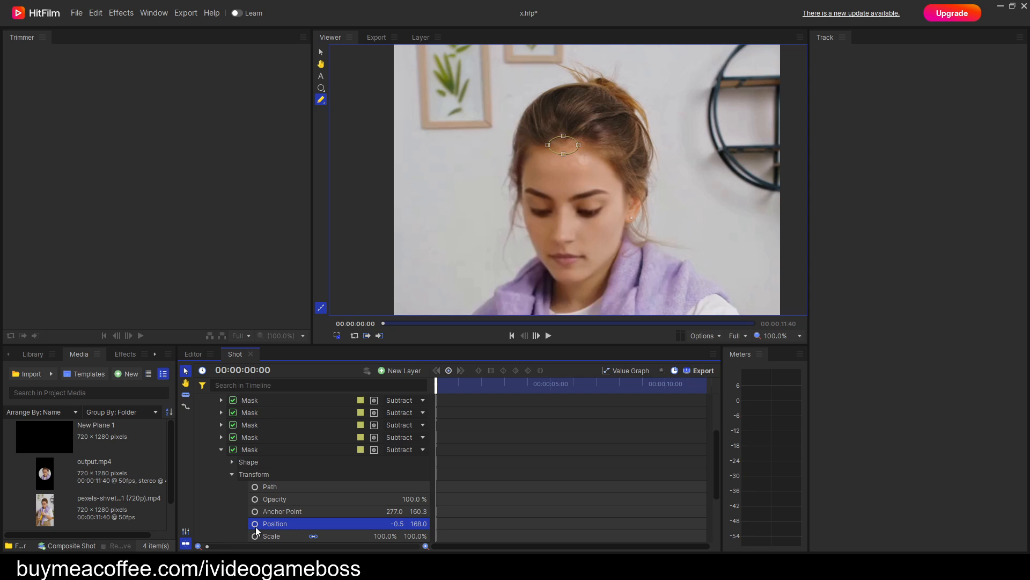
left_click(254, 524)
Move the mask copy from the forehead onto the hair edge at the temple, to position about -101.1, 144.6.
left_click(322, 88)
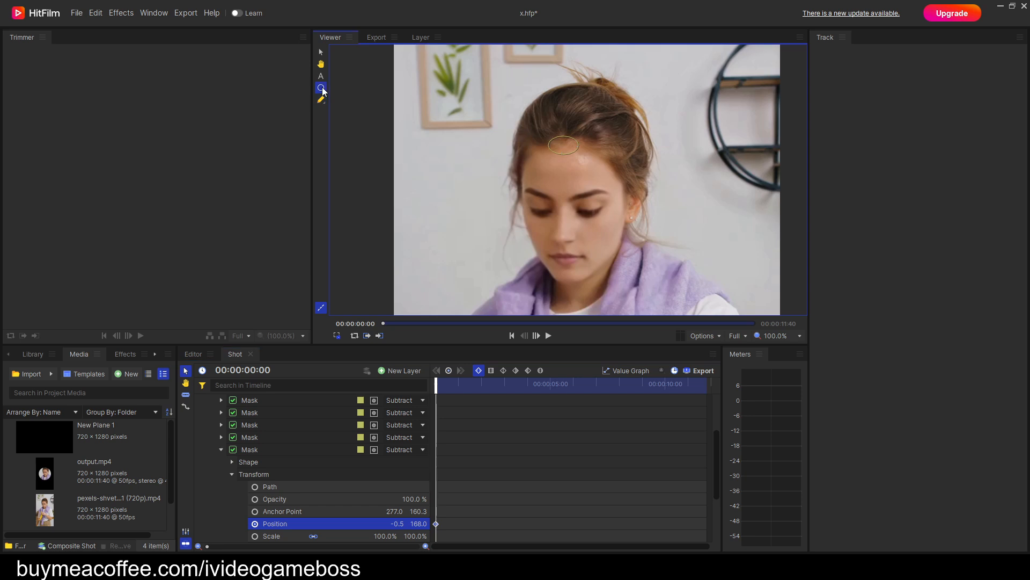
scroll(537, 177, "up", 3)
left_click_drag(616, 81, 454, 120)
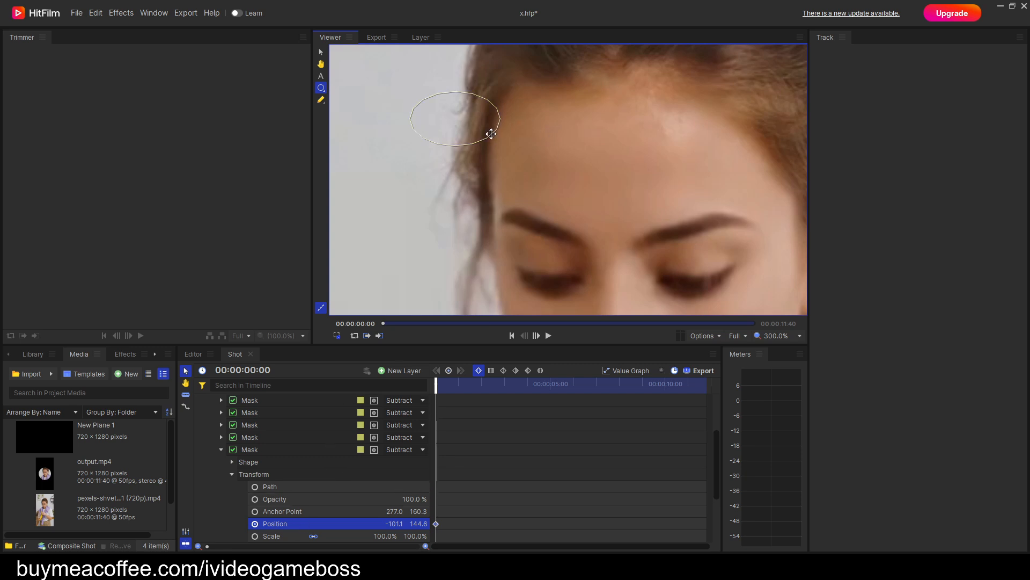
Keyframe the temple mask's position along the hair edge up to 00:00:02:35, ending at about -82.8, 147.3.
key("space")
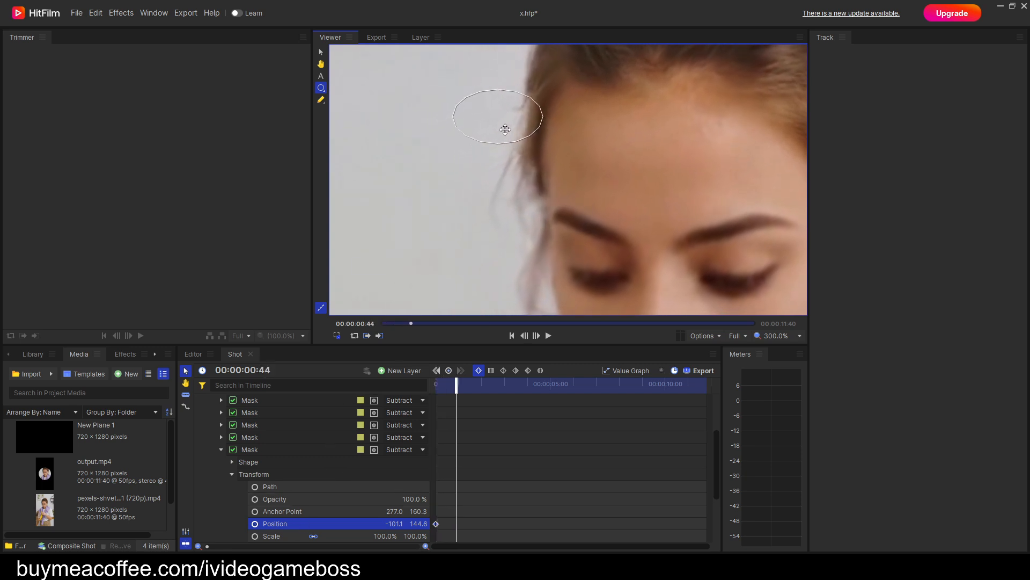
key("space")
left_click_drag(504, 110, 589, 97)
key("space")
key("space")
key("space")
key("space")
left_click_drag(674, 122, 567, 211)
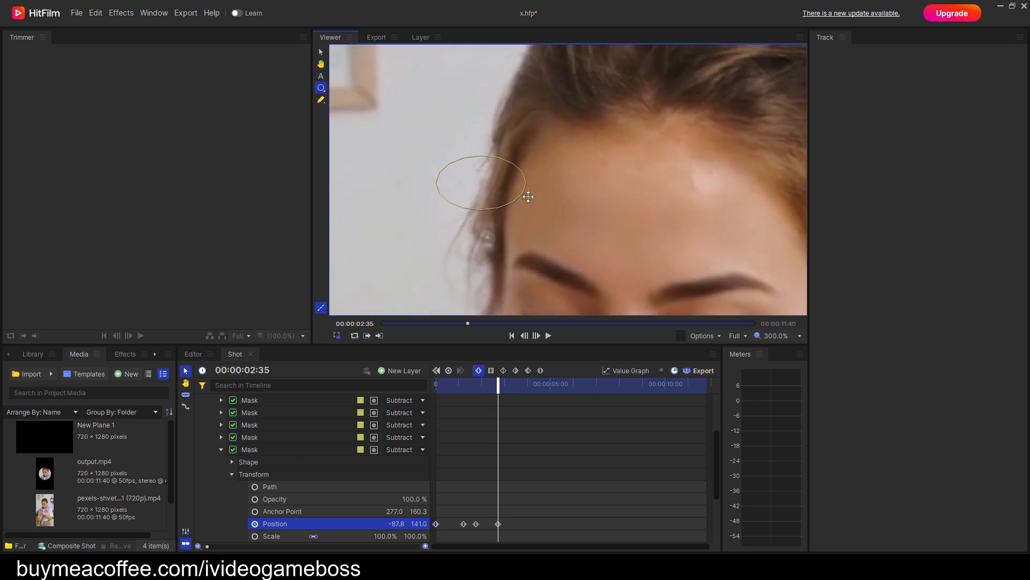
left_click_drag(496, 183, 502, 172)
key("period")
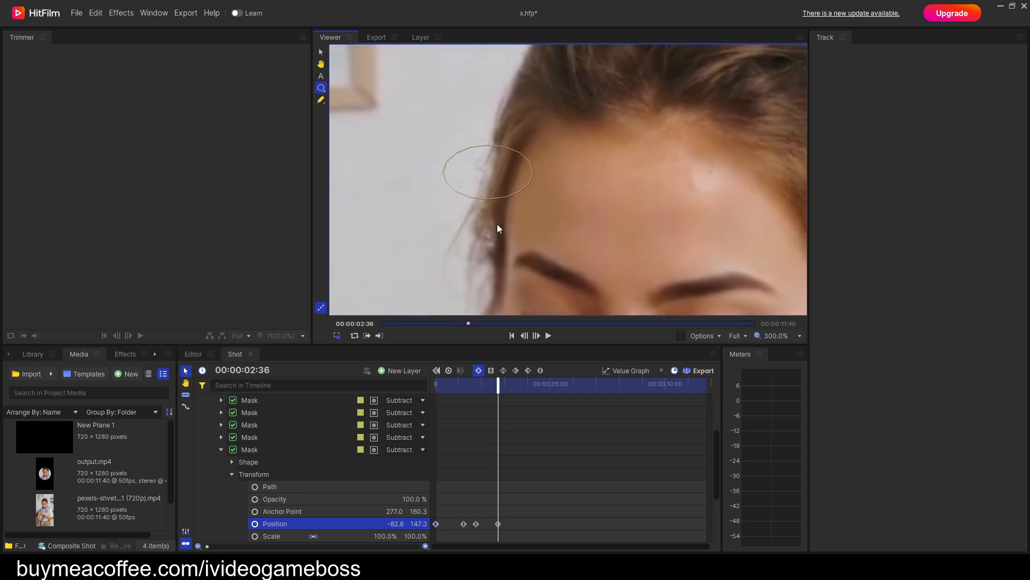
Keyframe the mask on the forehead's hair edge as the face turns sideways before 00:00:04:28, ending at position about -62.8, 151.8.
key("space")
left_click_drag(379, 176, 619, 171)
scroll(461, 189, "down", 1)
key("period")
key("period")
key("period")
key("period")
key("period")
key("period")
key("period")
key("period")
key("period")
key("period")
key("period")
key("period")
key("period")
key("period")
key("period")
key("period")
key("period")
key("period")
key("period")
key("period")
left_click_drag(537, 160, 541, 157)
key("period")
key("period")
Keyframe the mask onto the hairline as the face turns toward the camera before 00:00:05:40, ending at position about -129.3, 138.3.
key("period")
key("period")
key("period")
key("period")
key("period")
key("period")
key("period")
key("period")
key("period")
key("period")
key("period")
key("period")
key("period")
key("period")
key("period")
key("period")
key("period")
key("period")
key("period")
key("period")
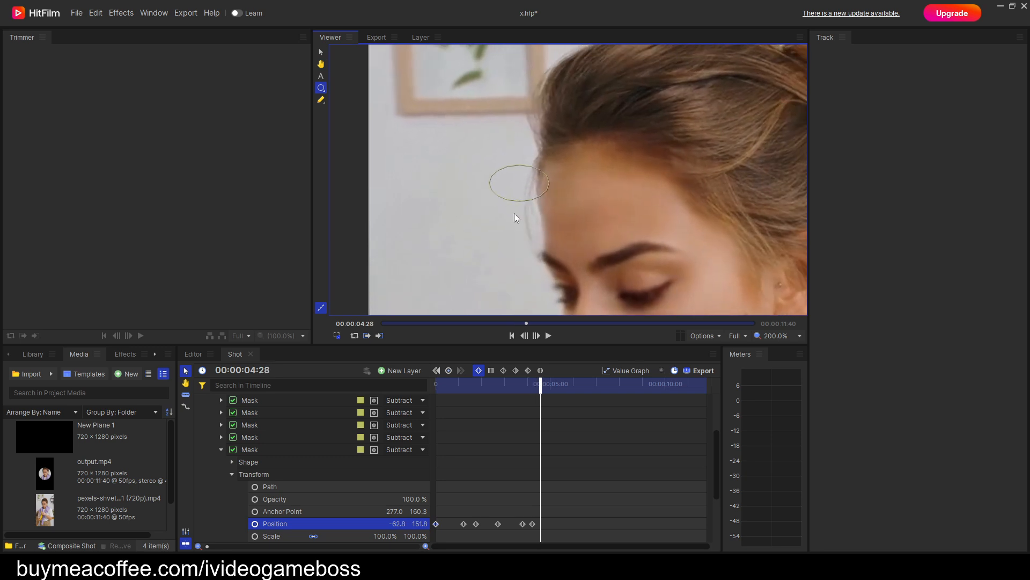
left_click_drag(597, 159, 559, 161)
key("period")
key("period")
key("period")
key("period")
key("period")
key("period")
key("period")
key("period")
key("period")
key("period")
key("period")
key("period")
key("period")
key("period")
key("period")
key("period")
key("period")
key("period")
key("period")
left_click_drag(651, 149, 617, 154)
Keyframe the mask lower on the hairline at 00:00:05:49, at position about -138.8, 122.3.
key("period")
key("period")
key("period")
key("period")
key("period")
key("period")
key("period")
key("period")
key("period")
key("period")
key("period")
key("period")
key("period")
key("period")
key("period")
key("period")
key("period")
key("period")
key("period")
key("period")
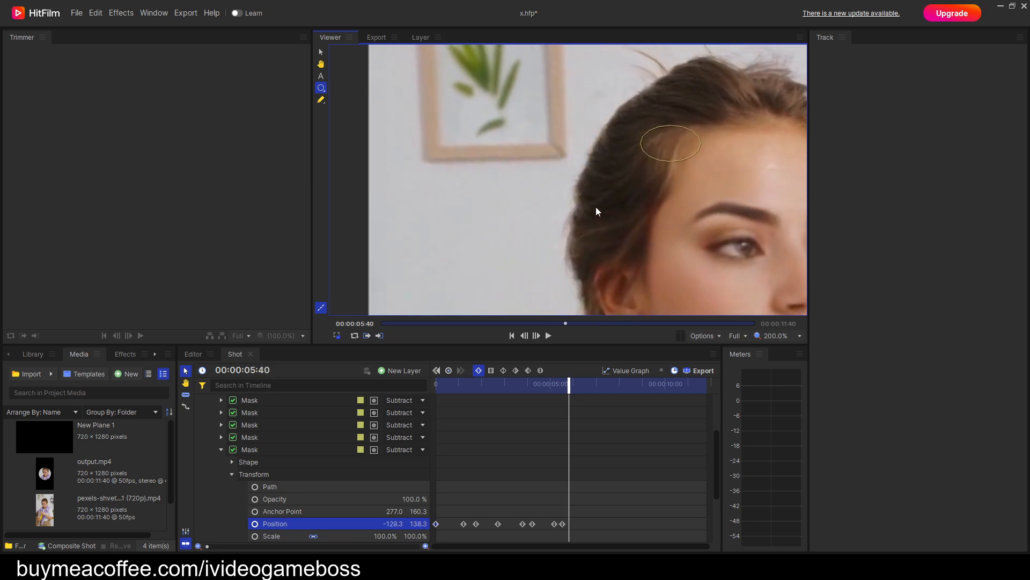
left_click_drag(710, 149, 701, 166)
Keyframe the mask to follow the temple hairline up to about 00:00:06:47, ending at position about -120.3, 122.3.
key("period")
key("period")
key("period")
key("period")
key("period")
key("period")
key("period")
key("period")
key("period")
key("period")
key("period")
key("period")
key("period")
key("period")
key("period")
key("period")
key("period")
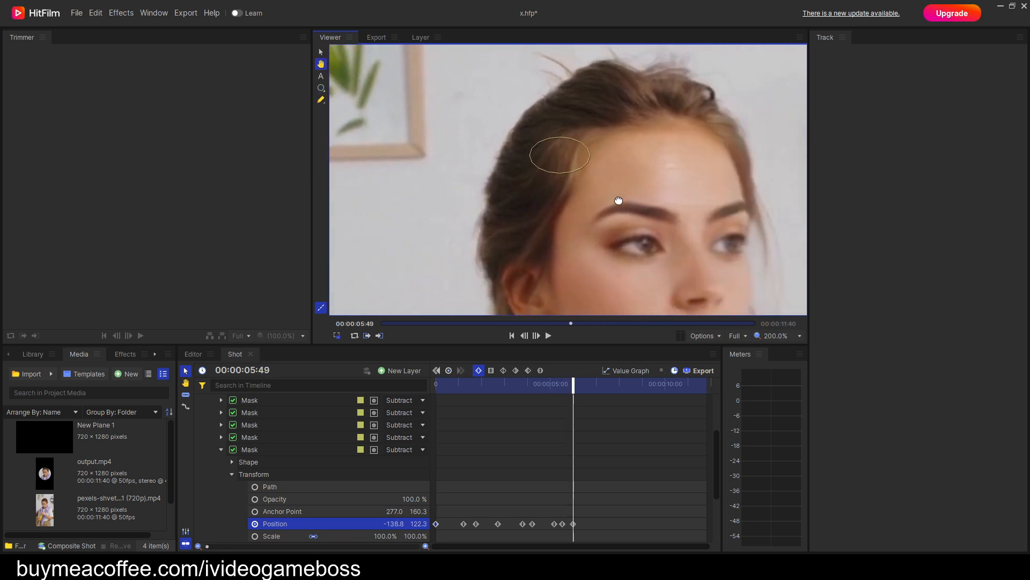
left_click_drag(519, 181, 536, 180)
key("period")
key("period")
key("period")
key("period")
key("period")
key("period")
key("period")
key("period")
key("period")
key("period")
key("period")
key("period")
key("period")
key("period")
key("period")
key("period")
key("period")
key("period")
key("period")
left_click_drag(442, 209, 445, 211)
Keyframe the mask on the temple hairline up to about 00:00:08:13, ending at position about -120.8, 123.3.
key("period")
key("period")
key("period")
key("period")
key("period")
key("period")
key("period")
key("period")
key("period")
key("period")
key("period")
key("period")
key("period")
key("period")
key("period")
key("period")
key("period")
key("period")
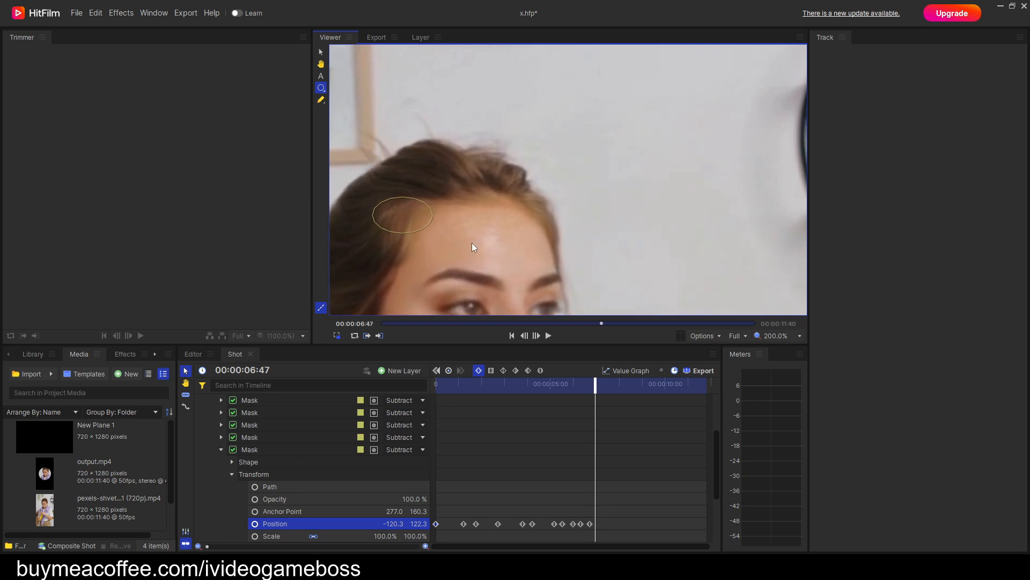
left_click_drag(507, 168, 538, 177)
key("period")
key("period")
key("period")
key("period")
key("period")
key("period")
key("period")
key("period")
key("period")
key("period")
key("period")
key("period")
key("period")
key("period")
key("period")
key("period")
key("period")
key("period")
key("period")
key("period")
key("period")
key("period")
key("period")
key("period")
key("period")
key("period")
key("period")
key("period")
key("period")
key("period")
key("period")
key("period")
key("period")
key("period")
key("period")
key("period")
key("period")
Keyframe the hairline mask before 00:00:09:36 at position about -117.3, 117.8.
key("period")
key("period")
key("period")
key("period")
key("period")
key("period")
key("period")
key("period")
key("period")
key("period")
key("period")
key("period")
key("period")
key("period")
key("period")
key("period")
key("period")
key("period")
key("period")
key("period")
key("period")
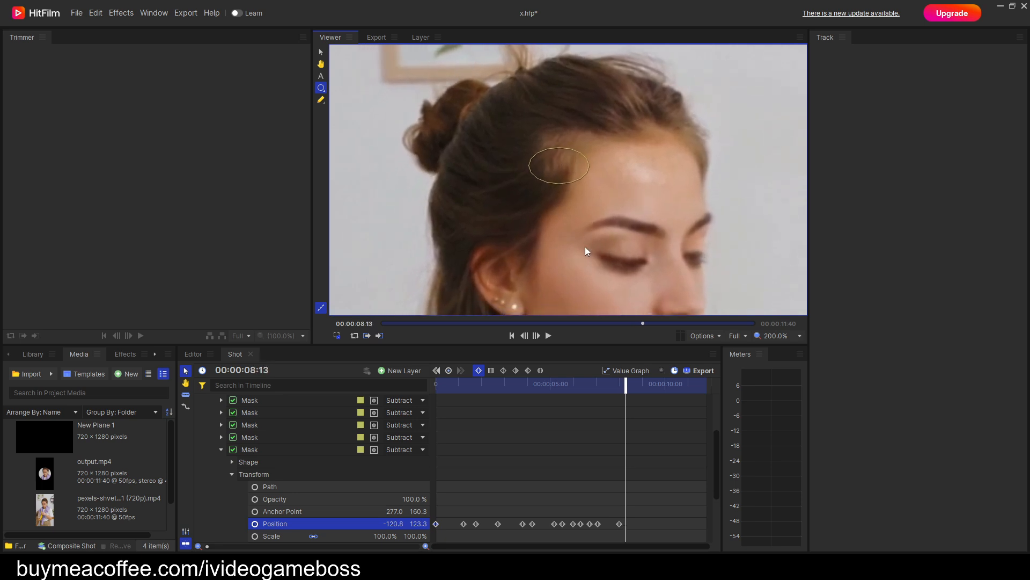
left_click_drag(655, 108, 657, 98)
key("period")
key("period")
key("period")
key("period")
key("period")
key("period")
key("period")
key("period")
key("period")
key("period")
key("period")
Keyframe the hairline mask through the remaining frames to 00:00:11:39, ending at position about -129.3, 117.8.
key("period")
key("period")
key("period")
key("period")
key("period")
key("period")
key("period")
key("period")
key("period")
key("period")
key("period")
key("period")
key("period")
key("period")
key("period")
key("period")
key("period")
key("period")
key("period")
key("period")
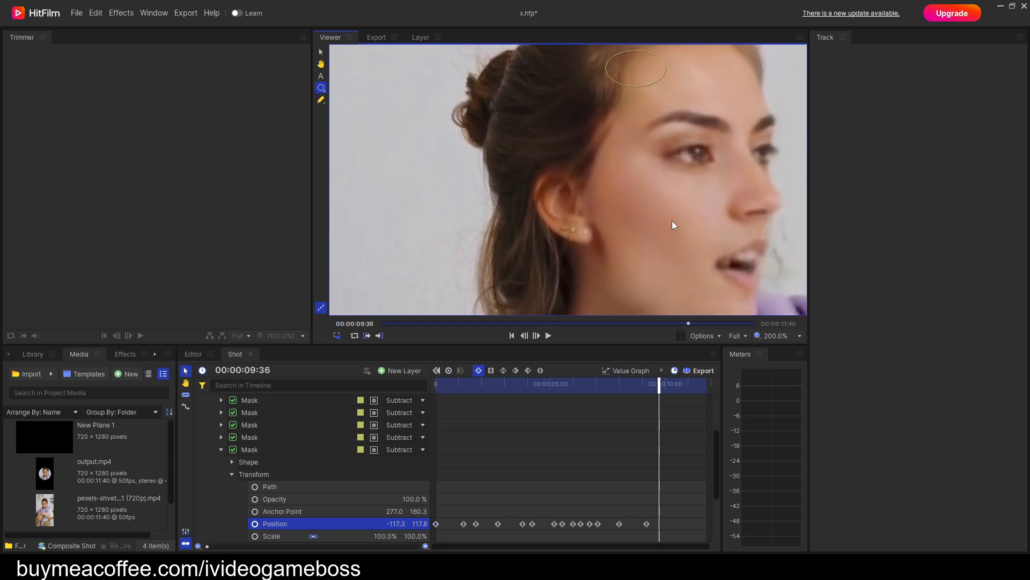
left_click_drag(651, 99, 612, 159)
key("period")
key("period")
key("period")
key("period")
key("period")
key("period")
key("period")
key("period")
key("period")
key("period")
key("period")
key("period")
key("period")
key("period")
key("period")
key("period")
key("period")
key("period")
key("period")
key("period")
key("period")
key("period")
key("period")
key("period")
key("period")
key("period")
key("period")
key("period")
key("period")
key("period")
key("period")
key("period")
key("period")
key("period")
key("period")
key("period")
key("period")
key("period")
key("period")
key("period")
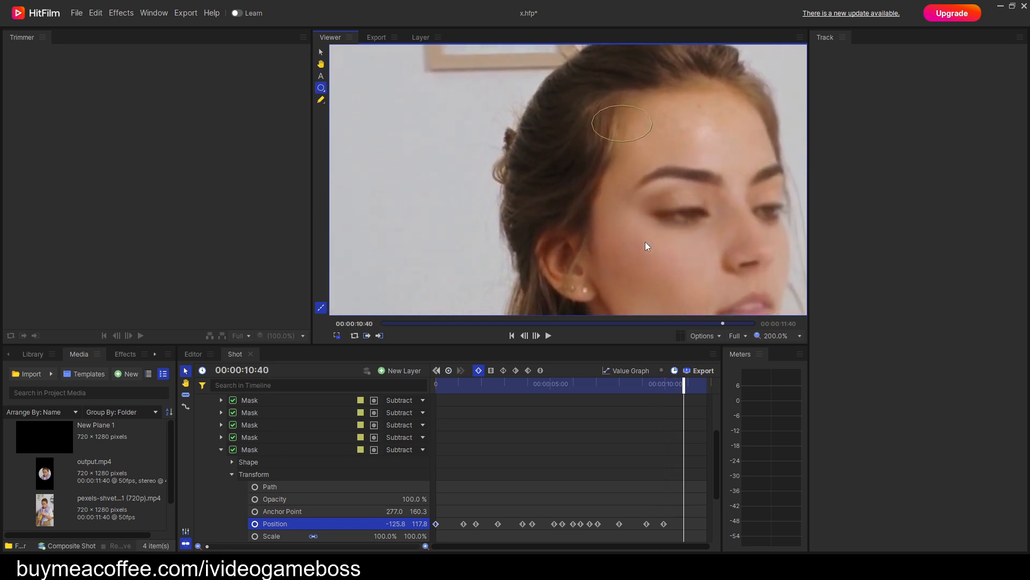
left_click_drag(623, 124, 621, 124)
key("period")
key("period")
key("period")
key("period")
key("period")
key("period")
key("period")
key("period")
key("period")
key("period")
key("period")
key("period")
key("period")
key("period")
key("period")
key("period")
key("period")
key("period")
key("period")
key("period")
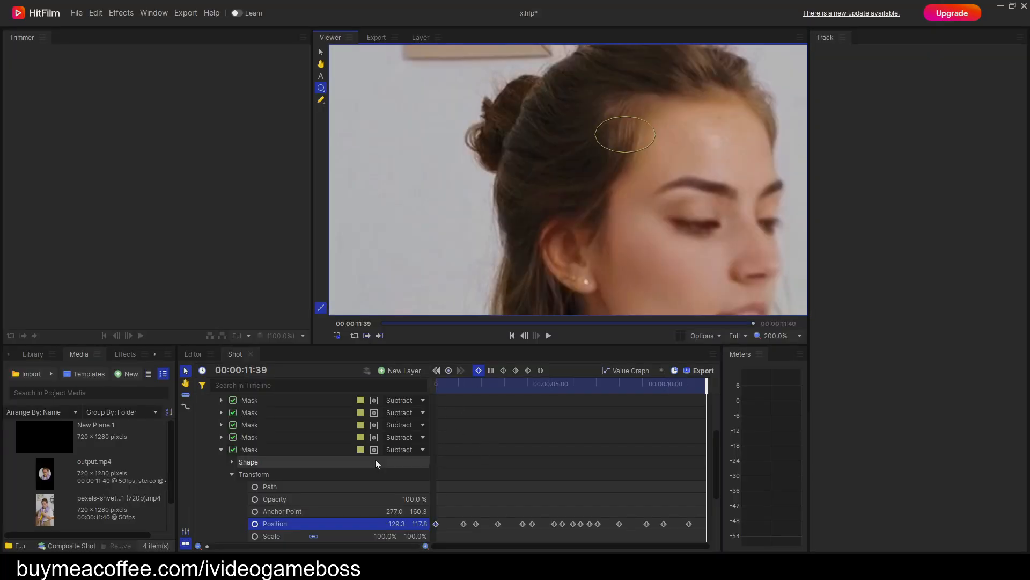
Duplicate the last subtract mask in the list and return the playhead to the first frame.
left_click(219, 452)
right_click(256, 475)
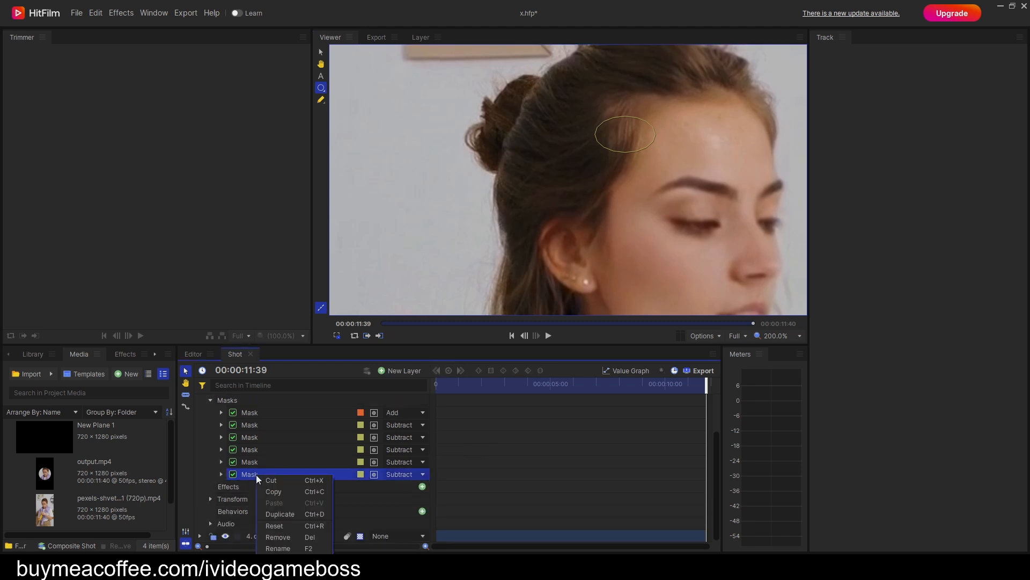
left_click(291, 514)
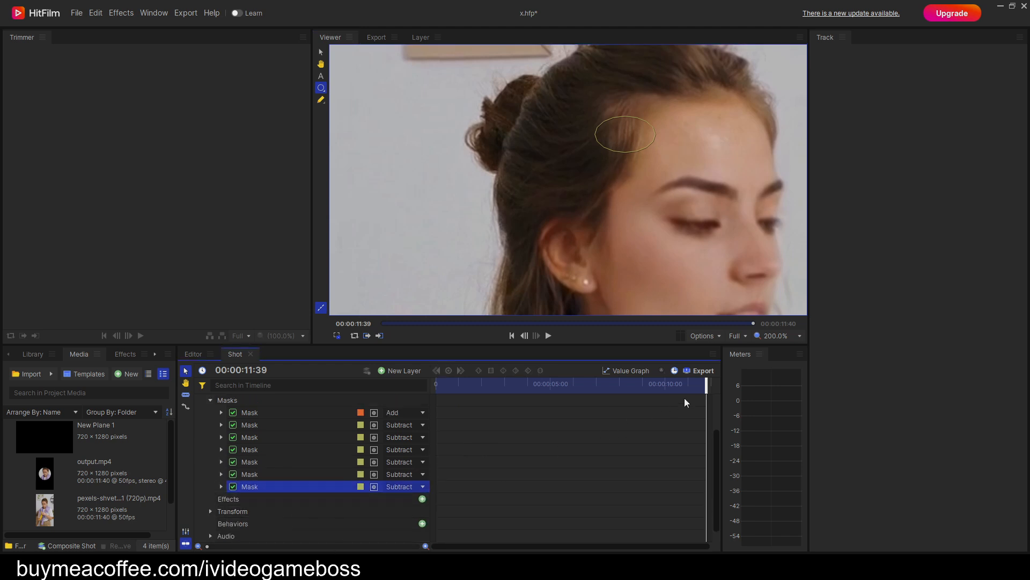
left_click_drag(703, 386, 436, 385)
Clear the new mask copy's Position keyframes and start a fresh Position keyframe at the first frame.
left_click(221, 486)
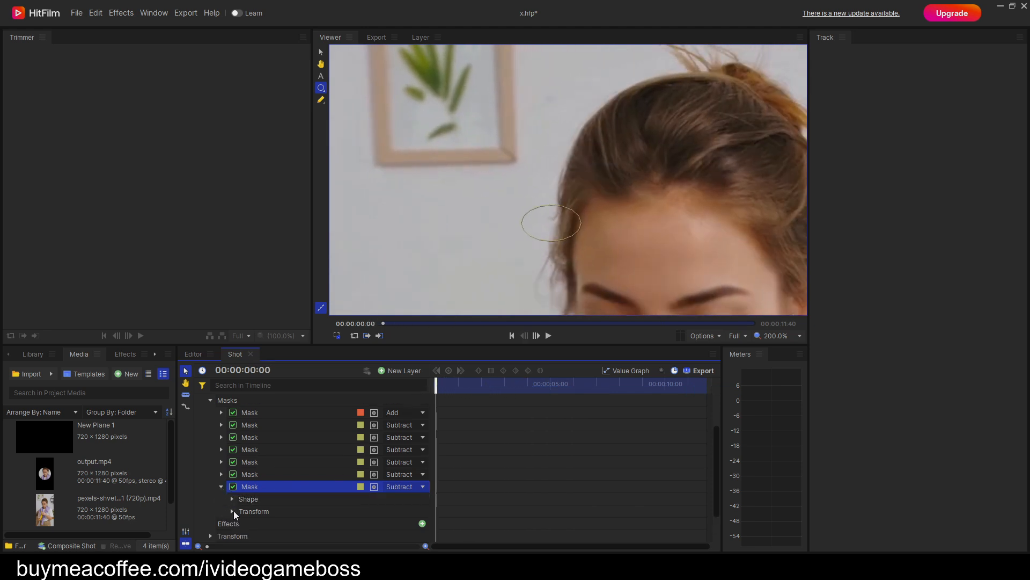
left_click(232, 511)
left_click_drag(635, 275, 620, 164)
scroll(308, 450, "down", 2)
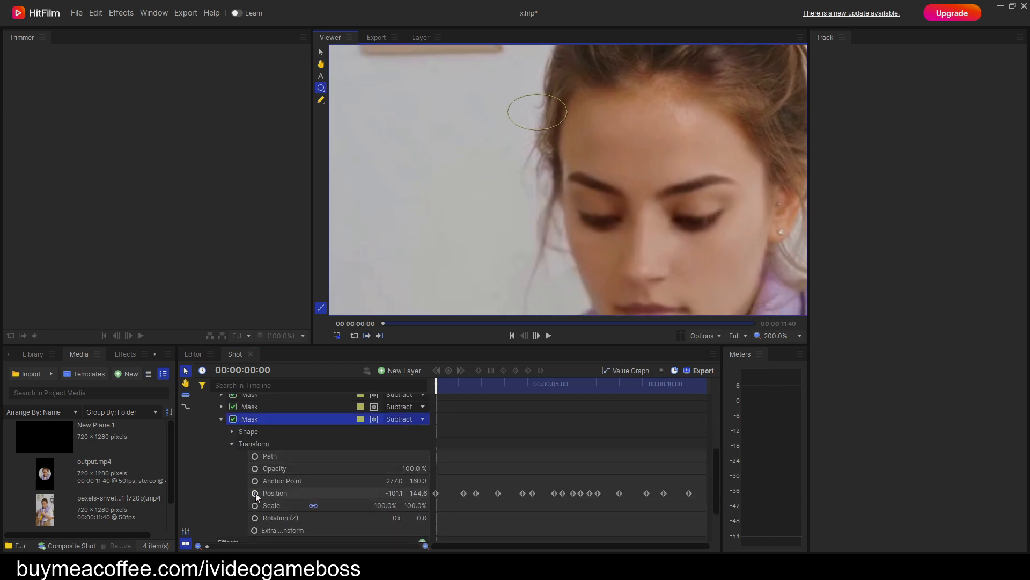
left_click(255, 493)
left_click(255, 493)
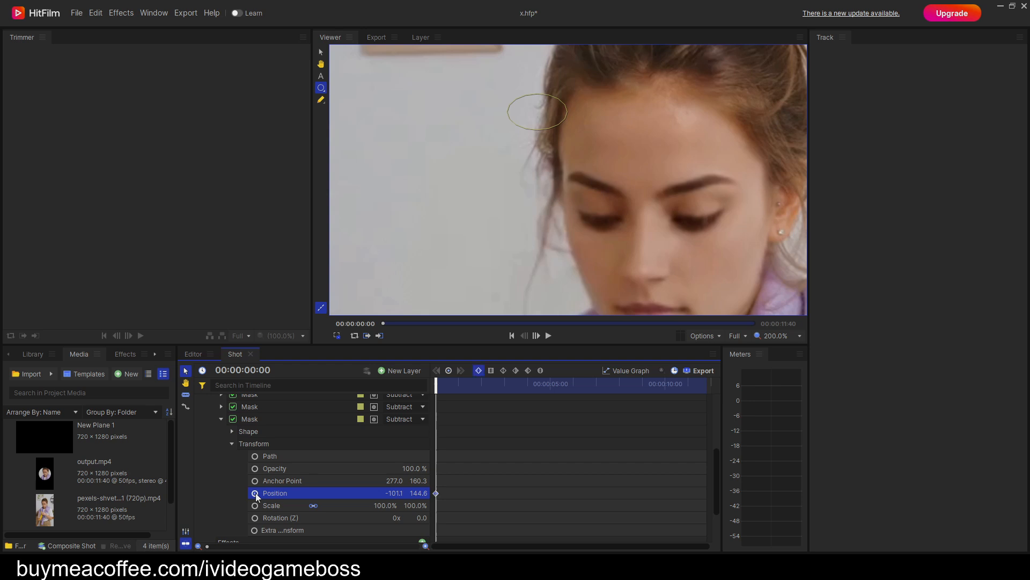
Rotate the mask copy's ellipse upright and place it on the wall beside the eye, at position about -113.1, 33.6.
left_click_drag(537, 115, 516, 218)
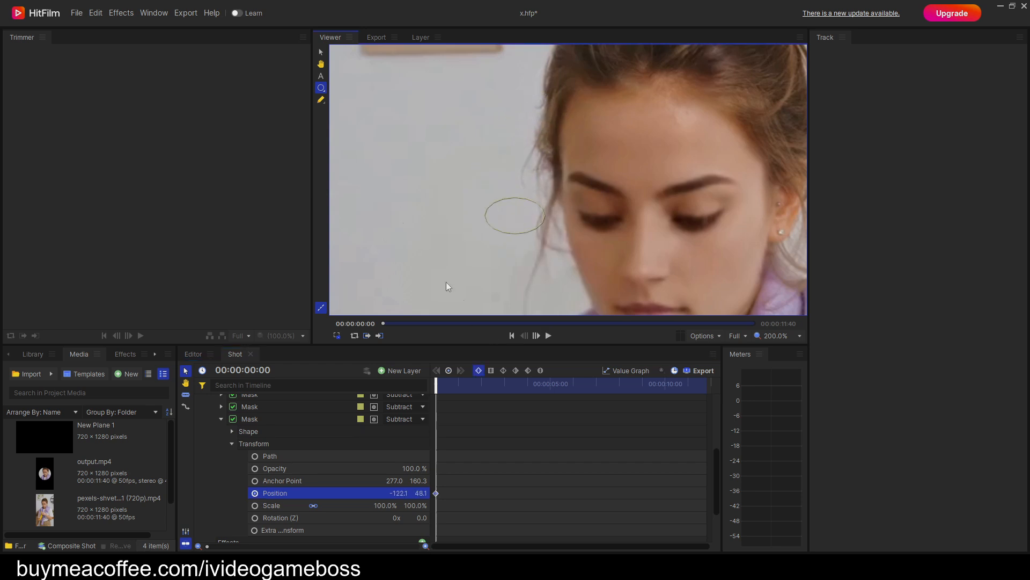
left_click_drag(581, 256, 395, 160)
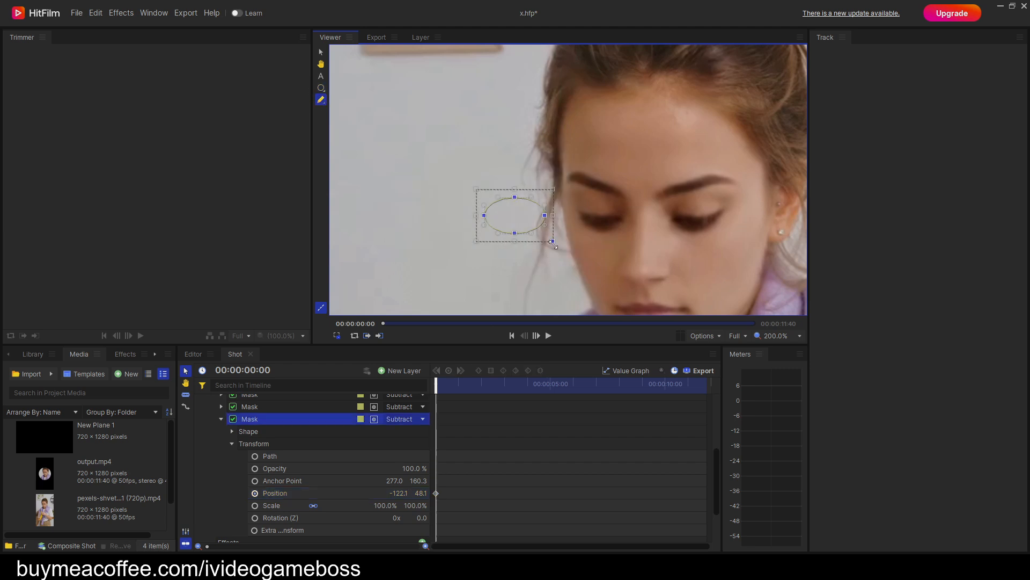
left_click_drag(553, 242, 489, 257)
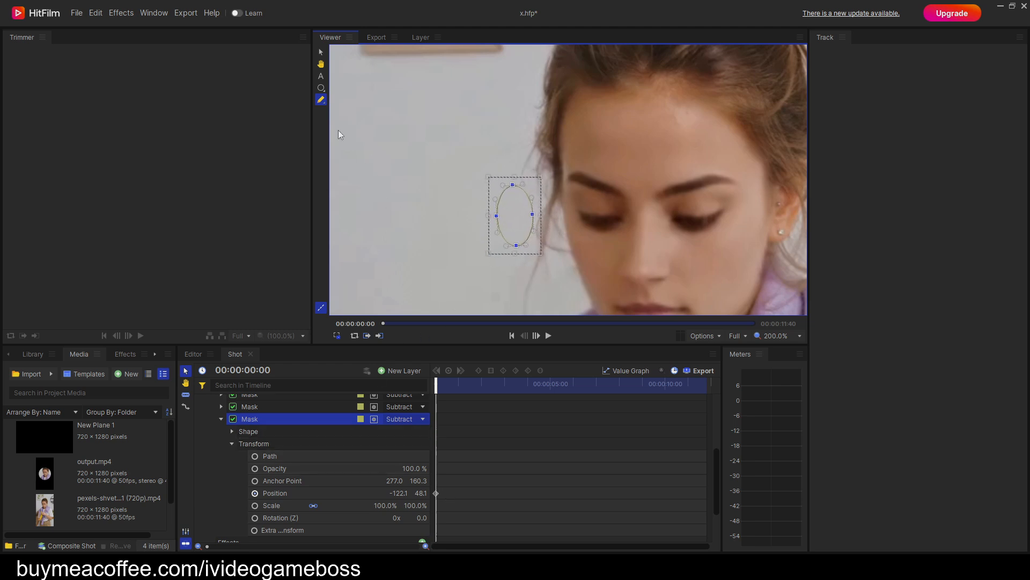
left_click(323, 90)
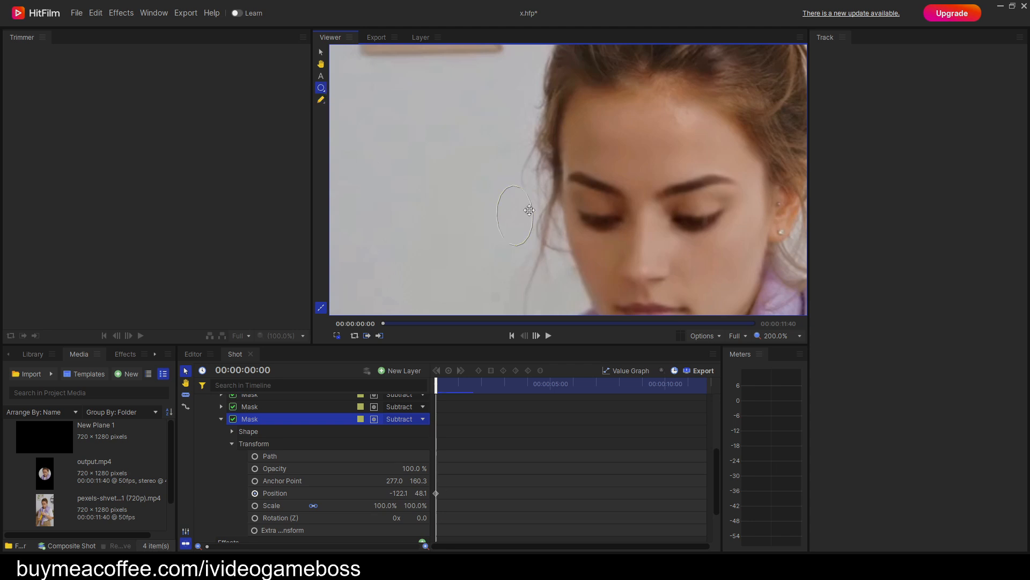
left_click_drag(516, 210, 528, 226)
Keyframe the upright mask on the wall beside the face before 00:00:04:30, ending at position about -108.1, 16.6.
key("space")
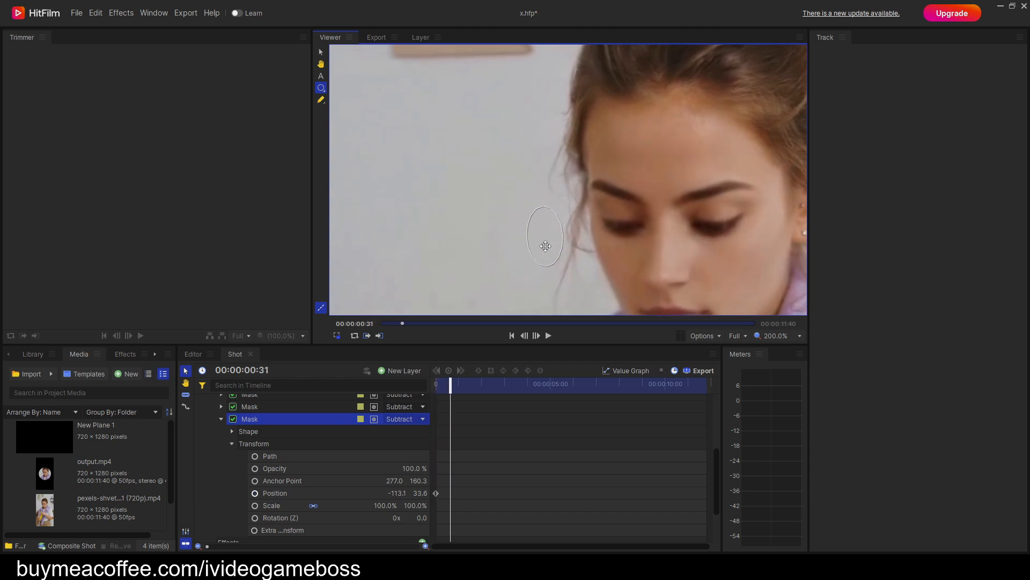
key("period")
key("period")
key("period")
key("period")
key("period")
key("period")
key("period")
key("period")
key("period")
key("period")
key("period")
key("period")
key("period")
key("period")
key("period")
key("period")
key("period")
key("period")
key("period")
key("period")
mouse_move(564, 226)
left_mouse_down()
mouse_move(588, 257)
mouse_move(607, 254)
mouse_move(584, 230)
left_mouse_up()
key("period")
key("period")
key("period")
key("period")
key("period")
key("period")
key("period")
key("period")
key("period")
key("period")
key("period")
key("period")
key("period")
key("period")
key("period")
key("period")
key("period")
key("period")
key("period")
key("period")
key("period")
key("period")
key("period")
key("period")
key("period")
key("period")
key("period")
key("period")
key("period")
key("period")
key("period")
key("period")
key("period")
key("period")
key("period")
key("period")
key("period")
key("period")
key("period")
key("period")
key("period")
key("period")
key("period")
key("period")
key("period")
key("period")
key("period")
key("period")
key("period")
key("period")
key("period")
key("period")
key("period")
key("period")
key("period")
key("period")
key("period")
key("period")
key("period")
key("period")
key("period")
key("period")
key("period")
key("period")
key("period")
key("period")
key("period")
key("period")
key("period")
key("period")
key("period")
key("period")
key("period")
key("period")
key("period")
key("period")
key("period")
key("period")
key("period")
key("period")
key("period")
key("period")
key("period")
key("period")
key("period")
key("period")
key("period")
key("period")
key("period")
key("period")
key("period")
key("period")
key("period")
key("period")
key("period")
key("period")
key("period")
key("period")
key("period")
key("period")
key("period")
key("period")
key("period")
key("period")
key("period")
key("period")
key("period")
key("period")
key("period")
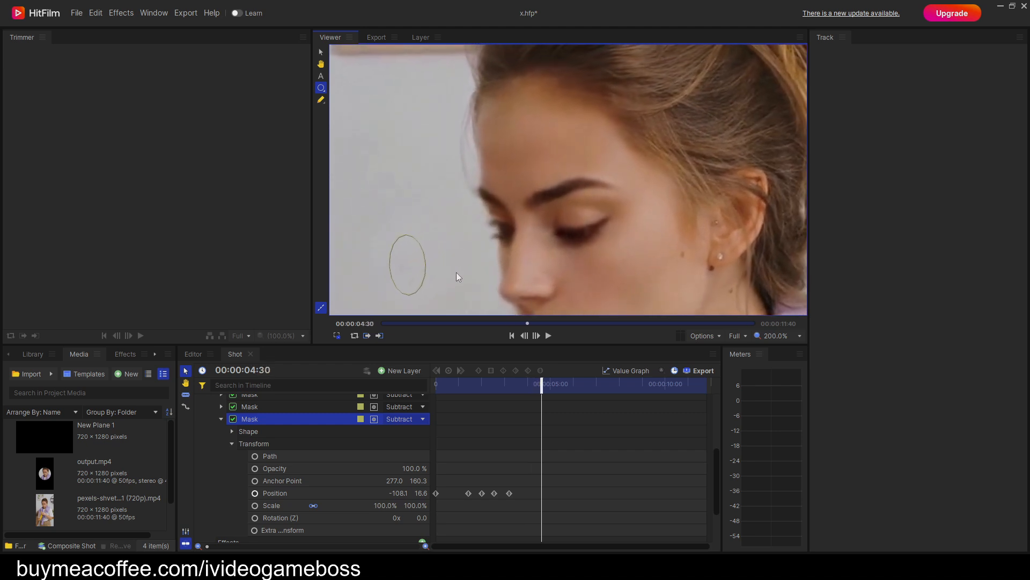
Keyframe the upright mask onto the hair above the ear by 00:00:05:27, at position about -167.1, 83.6.
key("period")
key("period")
key("period")
key("period")
key("period")
key("period")
key("period")
key("period")
key("period")
key("period")
key("period")
key("period")
key("period")
key("period")
key("period")
key("period")
key("period")
key("period")
key("period")
key("period")
key("period")
key("period")
left_click_drag(524, 242, 511, 161)
key("period")
key("period")
key("period")
key("period")
key("period")
key("period")
key("period")
key("period")
key("period")
key("period")
key("period")
key("period")
Keyframe the upright mask along the temple hair up to about 00:00:06:25, ending at position about -144.6, 73.6.
key("period")
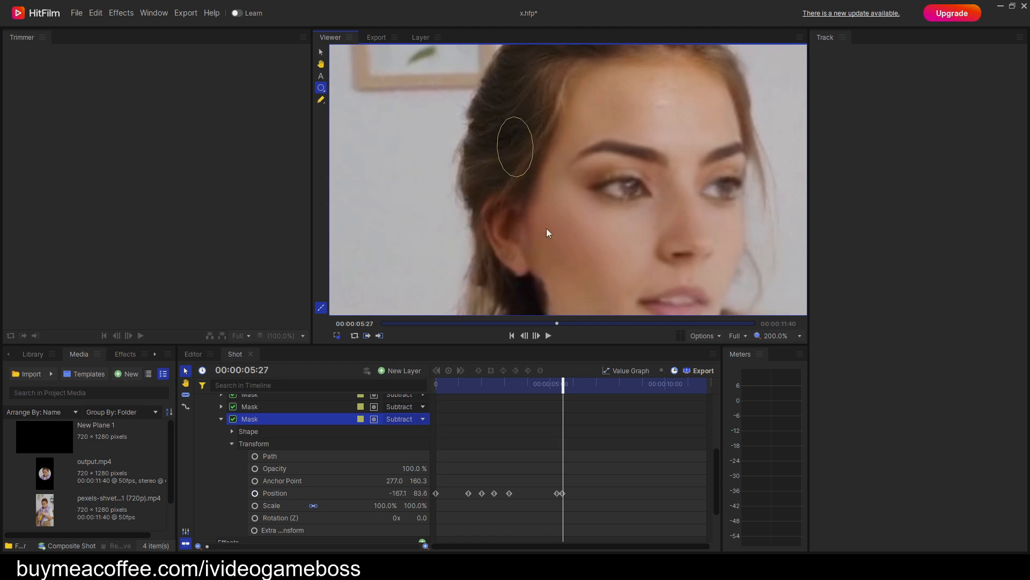
key("period")
key("period")
key("period")
key("period")
key("period")
key("period")
key("period")
key("period")
key("period")
key("period")
key("period")
key("period")
key("period")
key("period")
key("period")
key("period")
key("period")
key("period")
key("period")
key("period")
left_click_drag(591, 175, 638, 177)
key("period")
key("period")
key("period")
key("period")
key("period")
key("period")
key("period")
key("period")
key("period")
key("period")
key("period")
key("period")
key("period")
Keyframe the upright mask on the temple hair up to about 00:00:07:38, ending at position about -144.6, 72.6.
key("period")
key("period")
key("period")
key("period")
key("period")
key("period")
key("period")
key("period")
key("period")
key("period")
key("period")
key("period")
key("period")
key("period")
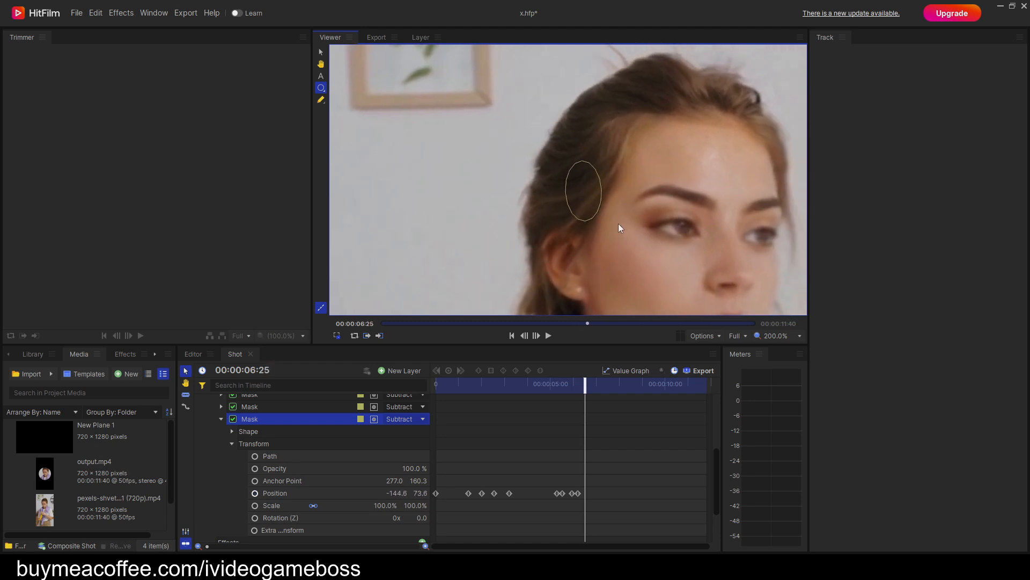
key("period")
key("period")
key("period")
key("period")
key("period")
key("period")
key("period")
key("period")
key("period")
key("period")
key("period")
key("period")
key("period")
key("period")
key("period")
key("period")
key("period")
key("period")
key("period")
key("period")
left_click_drag(494, 214, 464, 214)
key("period")
key("period")
key("period")
key("period")
key("period")
key("period")
key("period")
key("period")
key("period")
key("period")
key("period")
key("period")
key("period")
key("period")
key("period")
key("period")
key("period")
key("period")
key("period")
key("period")
Keyframe the upright mask beside the ear up to 00:00:09:13, ending at position about -145.1, 57.6.
key("period")
key("period")
key("period")
key("period")
key("period")
key("period")
key("period")
key("period")
key("period")
key("period")
key("period")
key("period")
key("period")
key("period")
key("period")
key("period")
key("period")
key("period")
key("period")
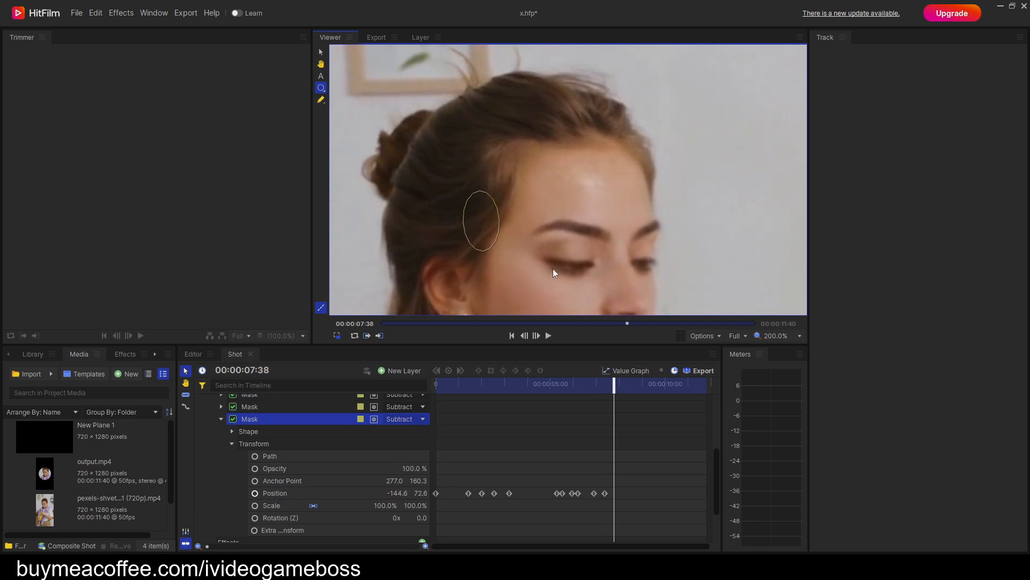
key("period")
key("period")
key("period")
key("period")
key("period")
key("period")
key("period")
key("period")
key("period")
key("period")
key("period")
key("period")
key("period")
key("period")
key("period")
key("period")
key("period")
key("period")
key("period")
key("period")
left_click_drag(593, 175, 583, 191)
key("period")
key("period")
key("period")
key("period")
key("period")
key("period")
key("period")
key("period")
key("period")
key("period")
key("period")
key("period")
key("period")
key("period")
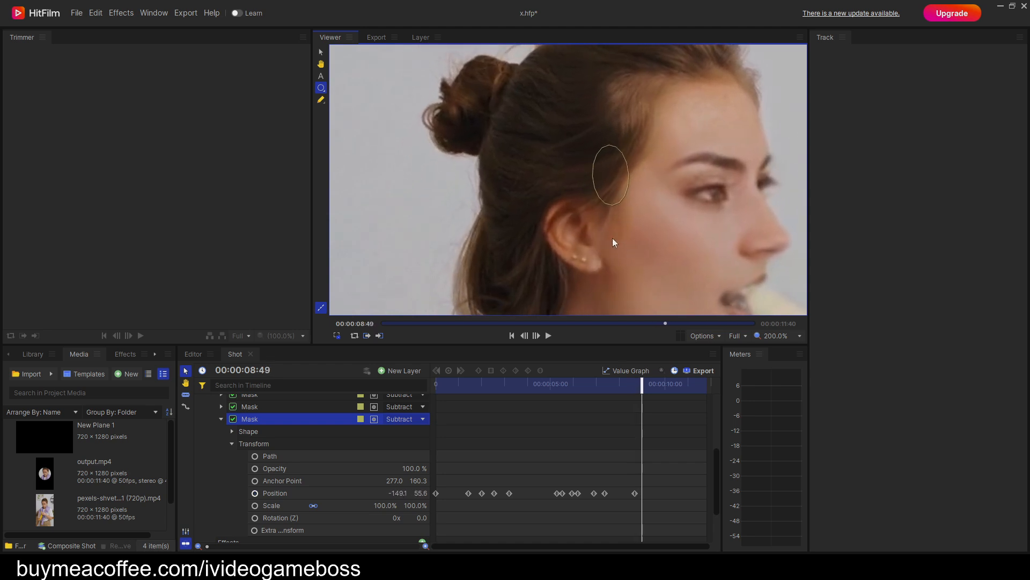
key("period")
key("period")
key("period")
key("period")
key("period")
key("period")
key("period")
key("period")
key("period")
key("period")
key("period")
key("period")
key("period")
key("period")
key("period")
key("period")
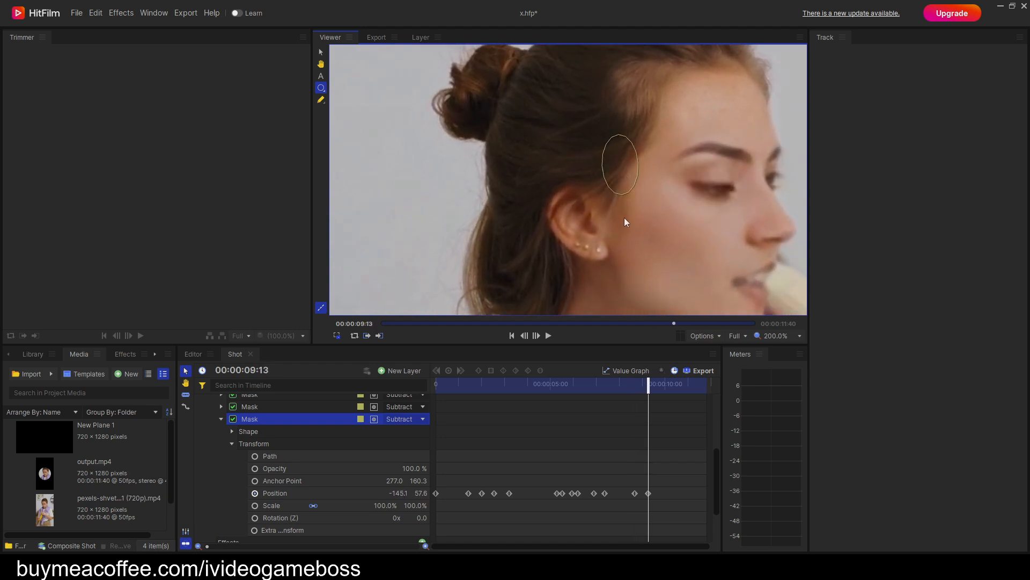
Keyframe the upright mask on the temple hair up to 00:00:10:25, ending at position about -158.1, 67.1.
key("space")
key("space")
left_click_drag(593, 129, 591, 125)
key("space")
key("space")
left_click_drag(602, 192, 592, 251)
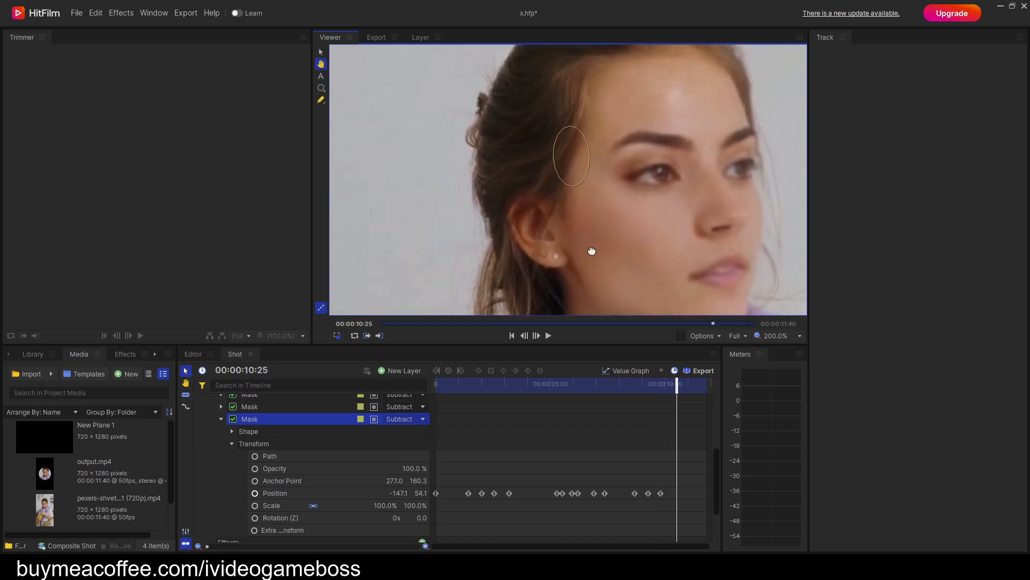
left_click_drag(577, 164, 564, 151)
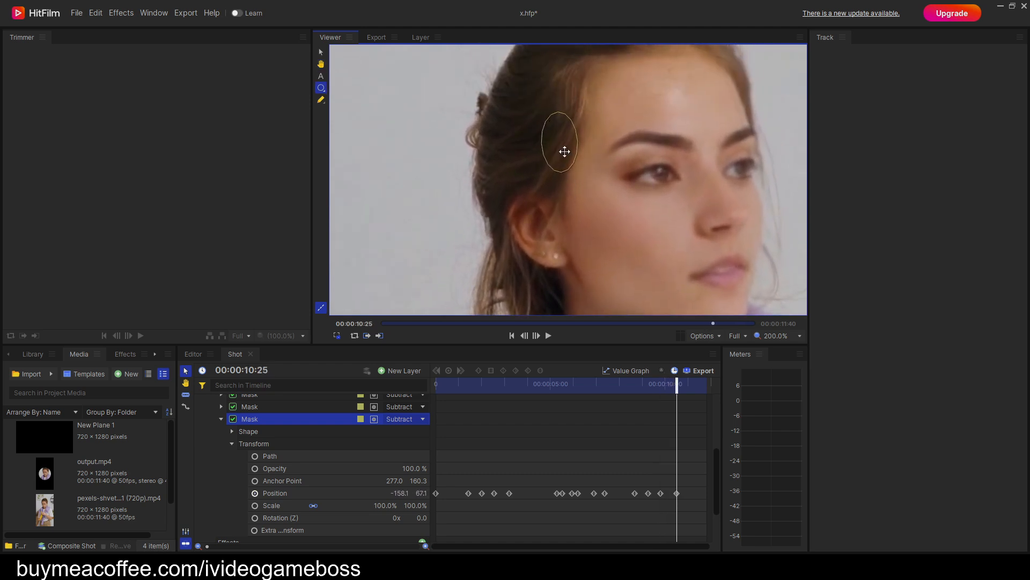
key("space")
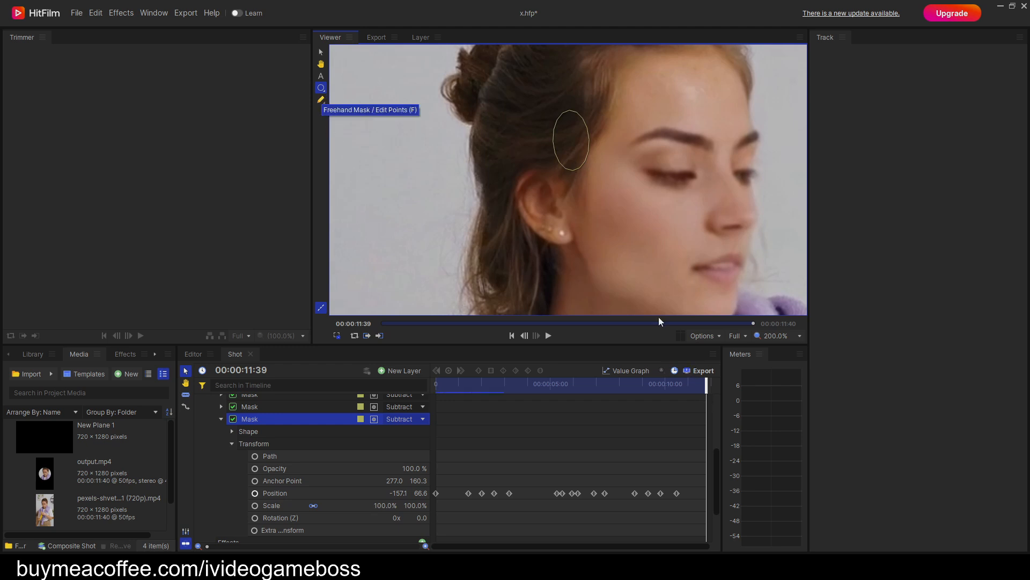
Return to the start of the clip and duplicate the finished temple-hair subtract mask.
left_click_drag(707, 384, 401, 446)
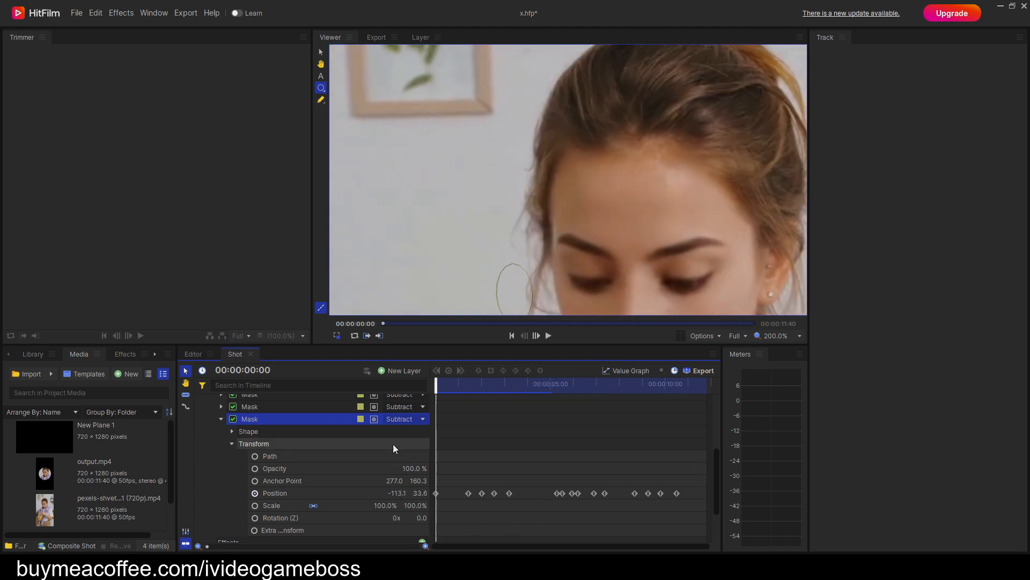
left_click(221, 418)
right_click(251, 477)
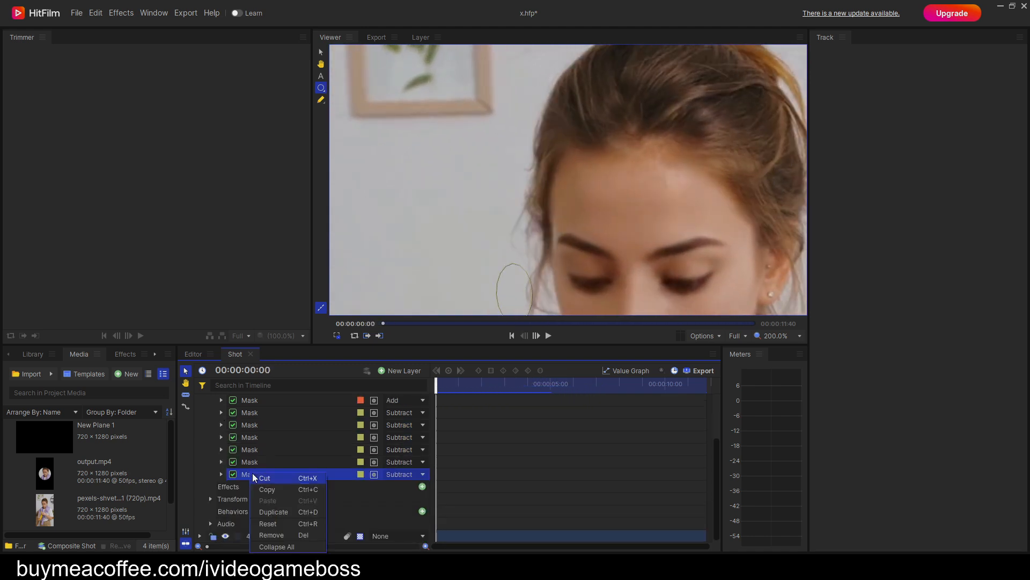
left_click(283, 517)
Replace the duplicate mask's position keyframes with a new one at 00:00:00:00, moving the mask to about -110.6, 13.6.
left_click(232, 510)
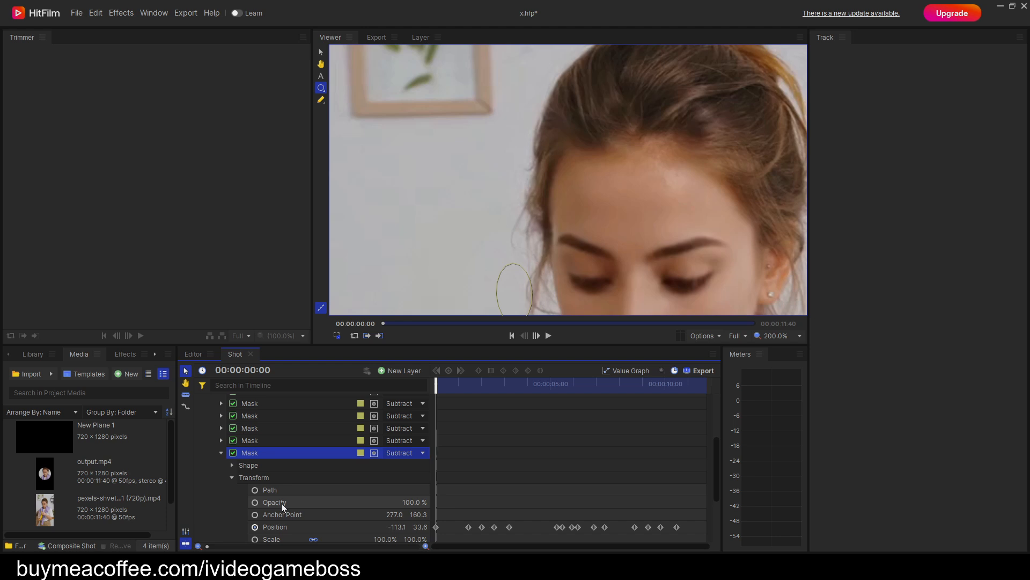
scroll(281, 503, "down", 1)
left_click(254, 492)
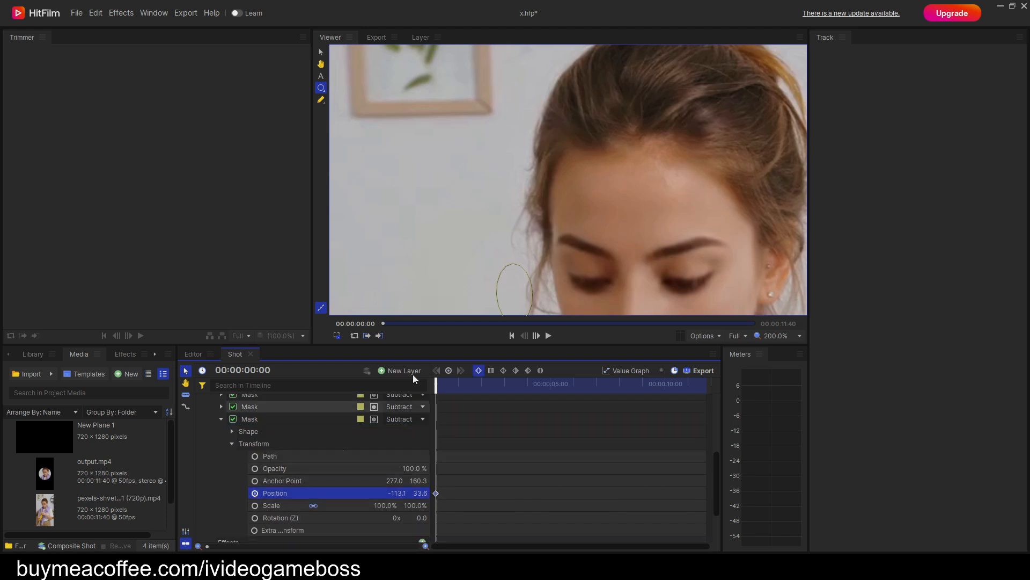
scroll(501, 237, "down", 3)
left_click_drag(514, 155, 517, 176)
Keyframe the duplicate mask beside the loose hair strands just before 00:00:02:40, at position about -114.6, 13.6.
key("space")
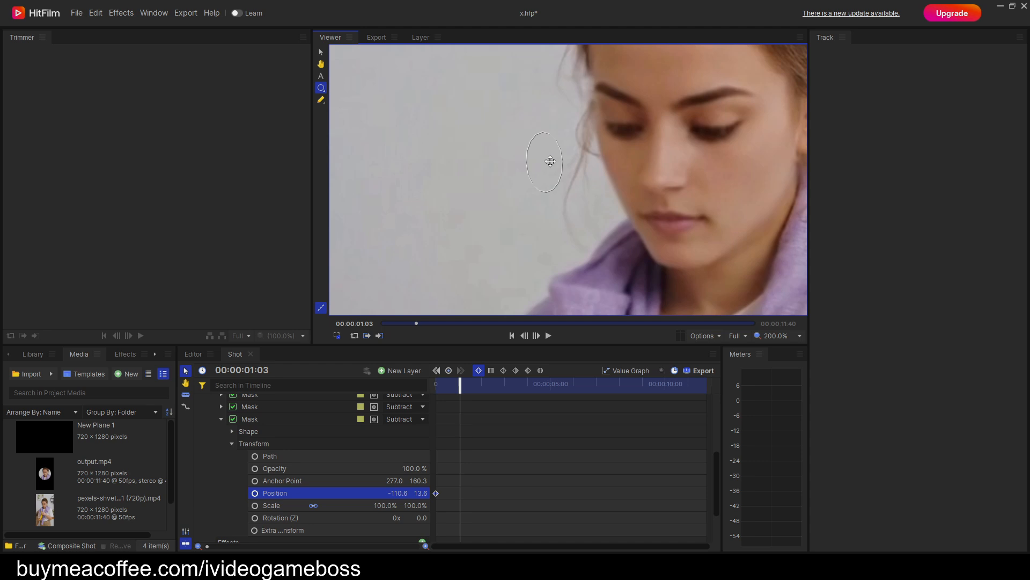
key("period")
key("period")
key("period")
key("period")
key("period")
key("period")
key("period")
key("period")
key("period")
key("period")
key("period")
key("period")
key("period")
key("period")
key("period")
key("period")
key("period")
key("period")
key("period")
key("period")
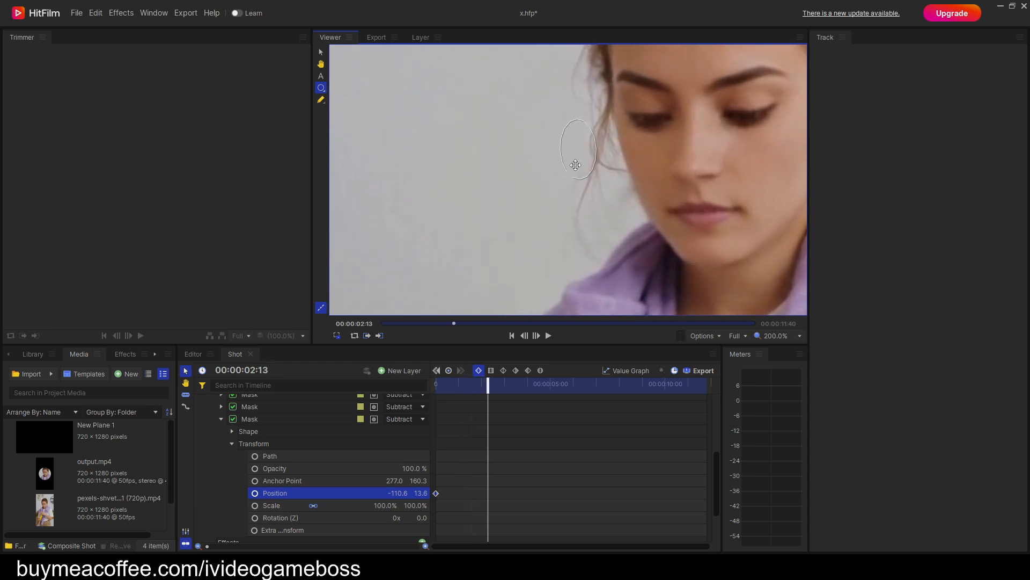
left_click_drag(592, 154, 587, 153)
key("period")
Keyframe the duplicate mask over the ear from about 00:00:05:11 to just before 00:00:06:24, ending at position about -152.6, 8.1.
key("period")
key("period")
key("period")
key("period")
key("period")
key("period")
key("period")
key("period")
key("period")
key("period")
key("period")
key("period")
key("period")
key("period")
key("period")
key("period")
key("period")
key("period")
key("period")
key("period")
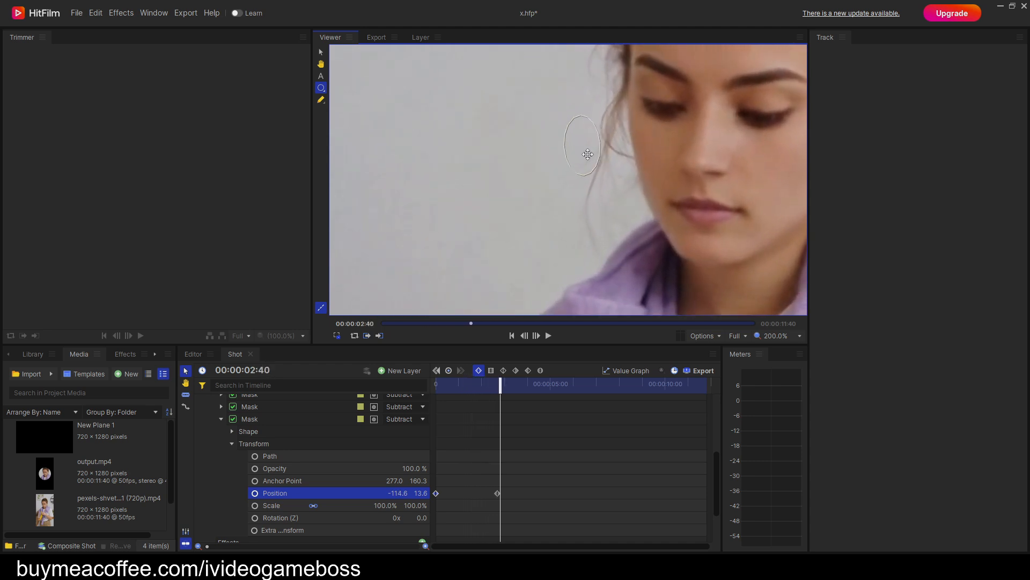
key("period")
key("period")
key("period")
key("period")
key("period")
key("period")
key("period")
key("period")
key("period")
key("period")
key("period")
key("period")
key("period")
key("period")
key("period")
key("period")
key("period")
key("period")
key("period")
key("period")
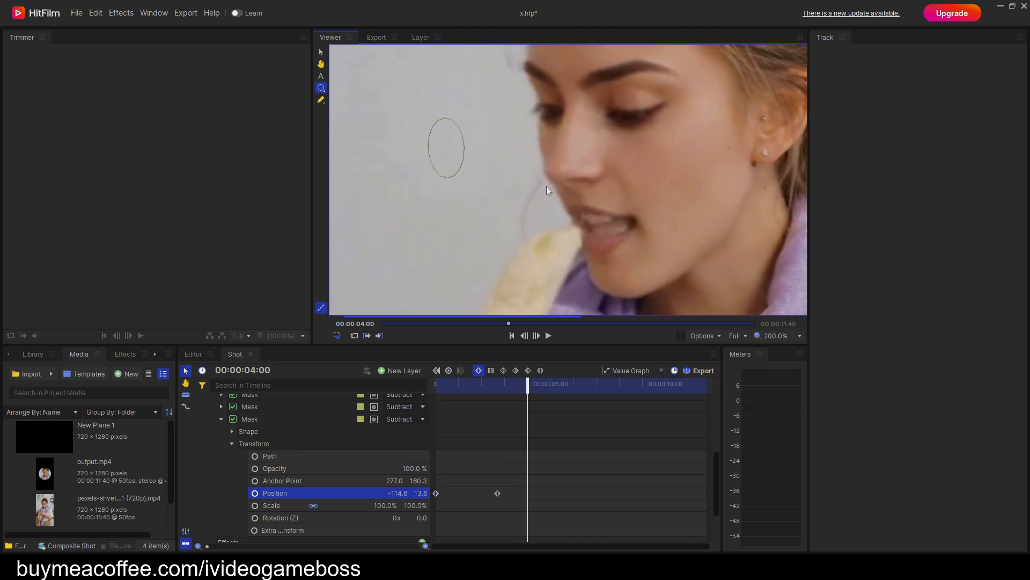
key("period")
key("period")
key("period")
key("period")
key("period")
key("period")
key("period")
key("period")
key("period")
key("period")
key("period")
key("period")
key("period")
key("period")
key("period")
key("period")
key("period")
key("period")
key("period")
key("period")
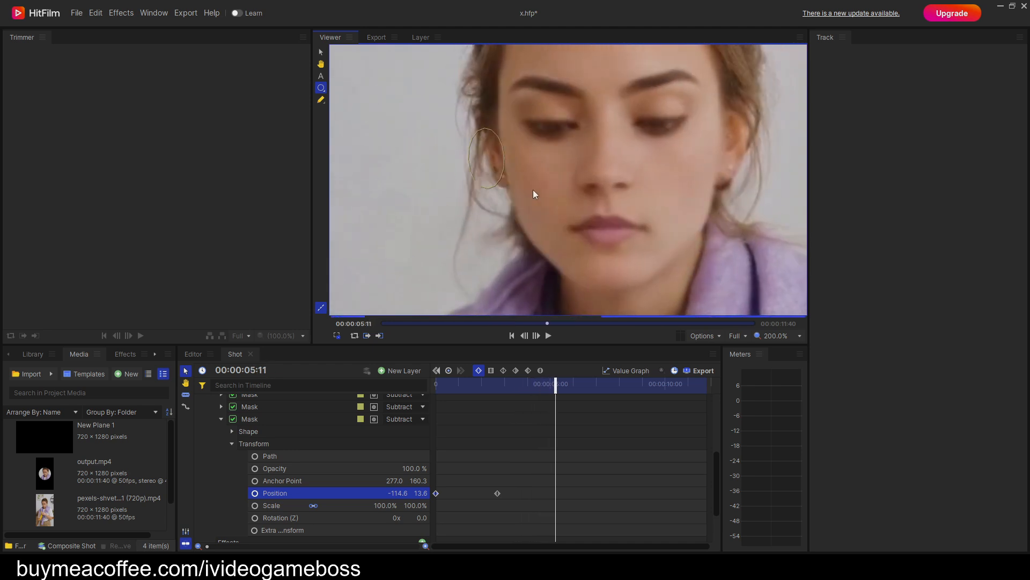
left_click_drag(518, 156, 493, 163)
key("period")
key("period")
key("period")
key("period")
key("period")
key("period")
key("period")
key("period")
key("period")
key("period")
key("period")
key("period")
key("period")
key("period")
key("period")
key("period")
key("period")
key("period")
key("period")
key("period")
key("period")
key("period")
key("period")
key("period")
key("period")
left_click_drag(552, 146, 622, 153)
key("period")
key("period")
key("period")
key("period")
key("period")
key("period")
key("period")
key("period")
key("period")
key("period")
key("period")
key("period")
key("period")
key("period")
key("period")
key("period")
key("period")
key("period")
Keyframe the ear mask along the ear through to 00:00:11:39, ending at position about -169.1, -12.8.
key("period")
key("period")
key("period")
key("period")
key("period")
key("period")
key("period")
key("period")
key("period")
key("period")
key("period")
key("period")
key("period")
key("period")
key("period")
key("period")
key("period")
key("period")
key("period")
key("period")
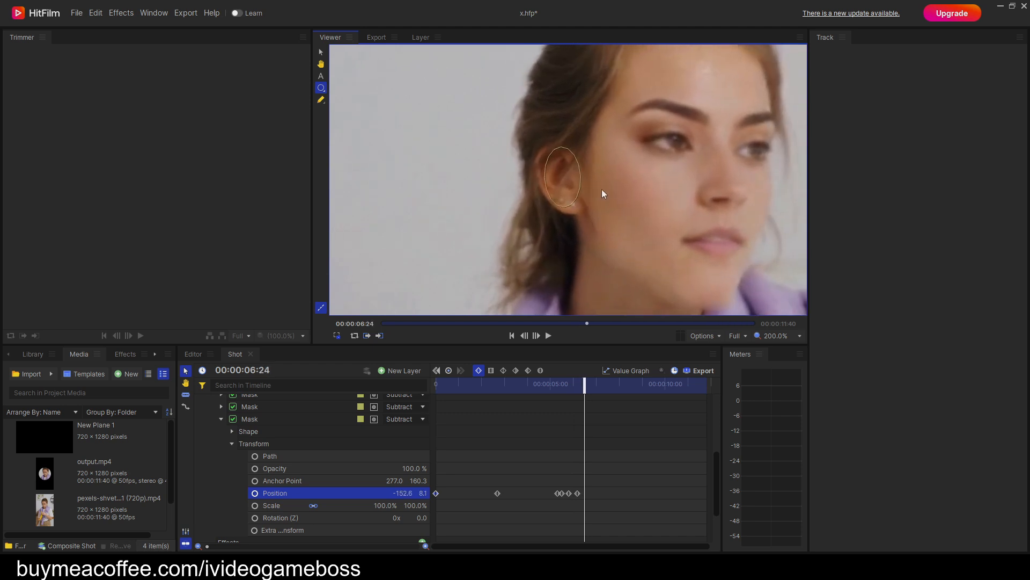
mouse_move(479, 200)
left_mouse_down()
mouse_move(452, 214)
mouse_move(466, 215)
left_mouse_up()
key("period")
key("period")
key("period")
key("period")
key("period")
key("period")
key("period")
key("period")
key("period")
key("period")
key("period")
key("period")
key("period")
key("period")
key("period")
key("period")
key("period")
key("period")
key("period")
key("period")
key("period")
key("period")
key("period")
key("period")
key("period")
key("period")
key("period")
key("period")
key("period")
key("period")
key("period")
key("period")
key("period")
key("period")
key("period")
key("period")
key("period")
key("period")
key("period")
key("period")
key("period")
key("period")
key("period")
key("period")
key("period")
key("period")
key("period")
key("period")
key("period")
key("period")
key("period")
key("period")
key("period")
key("period")
key("period")
key("period")
key("period")
key("period")
key("period")
key("period")
left_click_drag(559, 144, 551, 85)
key("period")
key("period")
key("period")
key("period")
key("period")
key("period")
key("period")
key("period")
key("period")
key("period")
key("period")
key("period")
key("period")
key("period")
key("period")
key("period")
key("period")
key("period")
key("period")
key("period")
key("period")
key("period")
key("period")
key("period")
key("period")
key("period")
key("period")
key("period")
key("period")
key("period")
key("period")
key("period")
key("period")
key("period")
key("period")
key("period")
key("period")
key("period")
key("period")
key("period")
key("period")
key("period")
key("period")
key("period")
key("period")
key("period")
key("period")
key("period")
key("period")
key("period")
key("period")
key("period")
key("period")
key("period")
key("period")
key("period")
key("period")
key("period")
key("period")
key("period")
key("period")
key("period")
key("period")
key("period")
key("period")
key("period")
key("period")
key("period")
key("period")
key("period")
key("period")
key("period")
key("period")
key("period")
key("period")
key("period")
key("period")
key("period")
key("period")
key("period")
key("period")
key("period")
key("period")
key("period")
key("period")
key("period")
key("period")
key("period")
key("period")
key("period")
key("period")
key("period")
key("period")
key("period")
key("period")
key("period")
key("period")
key("period")
key("period")
key("period")
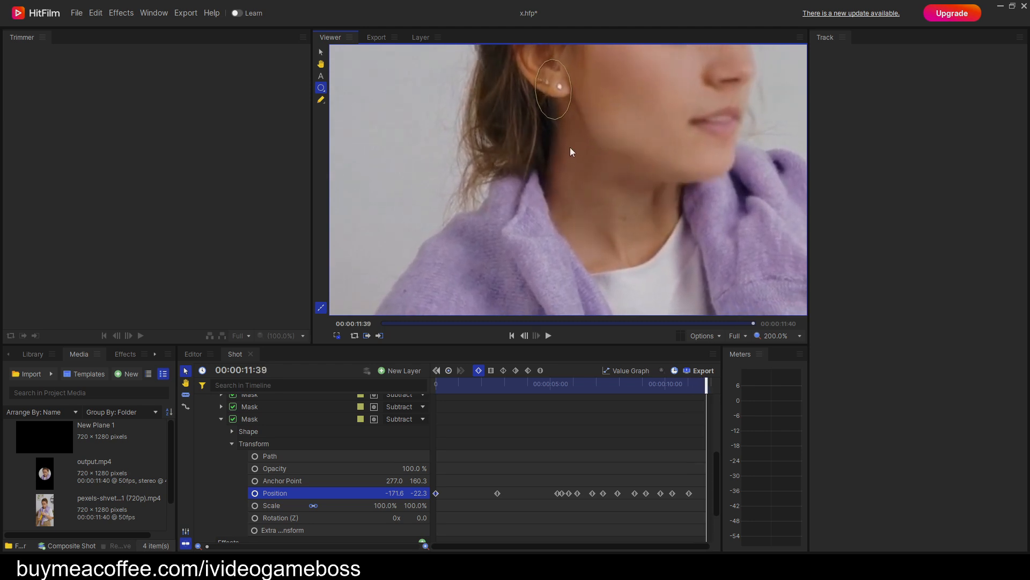
left_click_drag(562, 98, 564, 88)
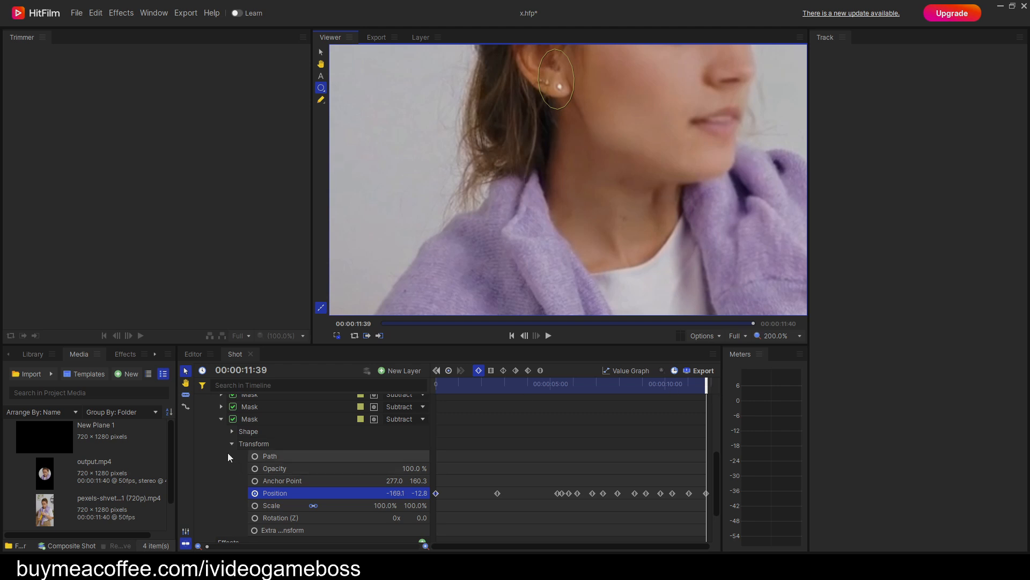
Collapse the finished ear mask's properties and duplicate that mask.
left_click(221, 419)
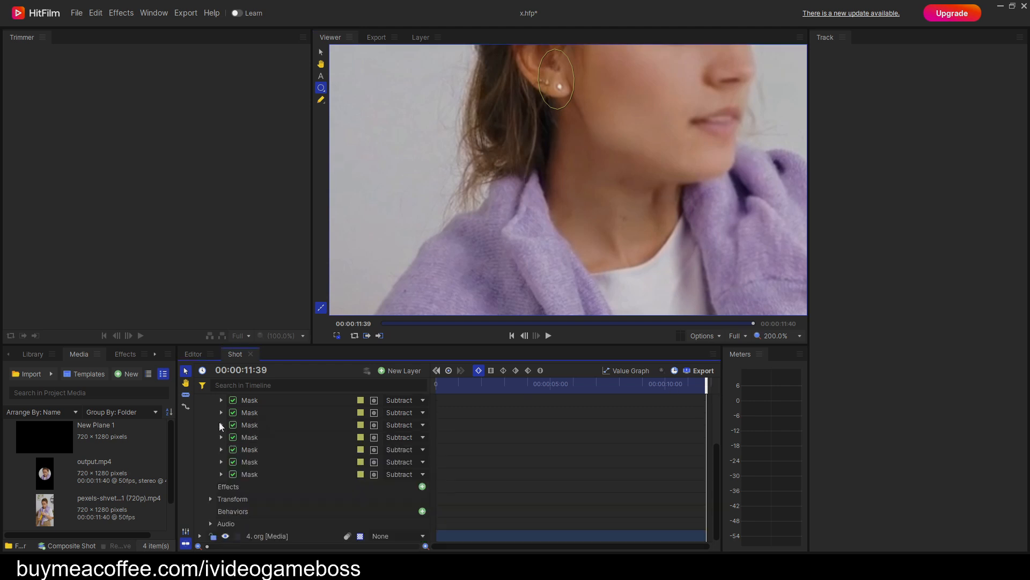
left_click(251, 477)
right_click(251, 477)
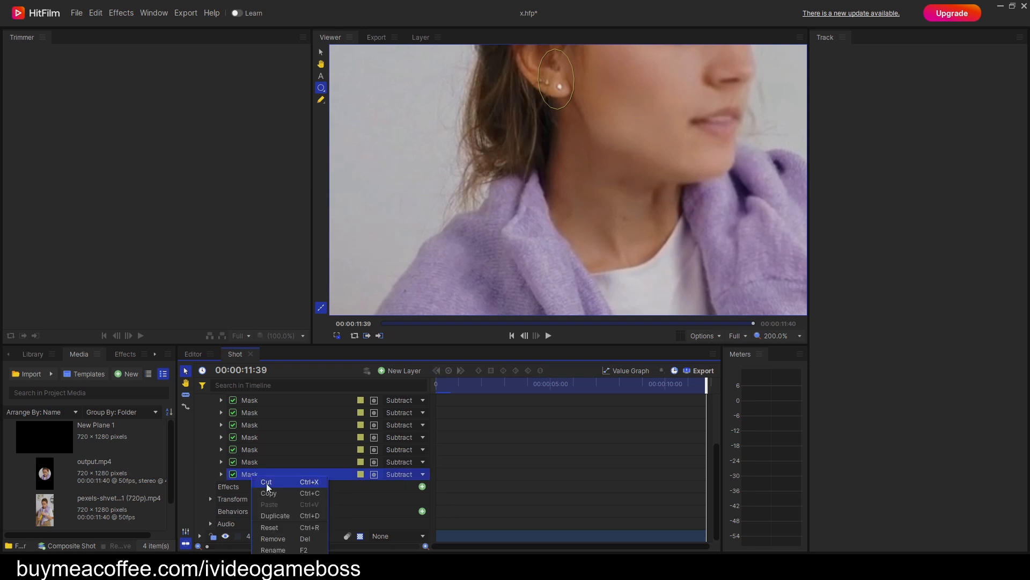
left_click(276, 515)
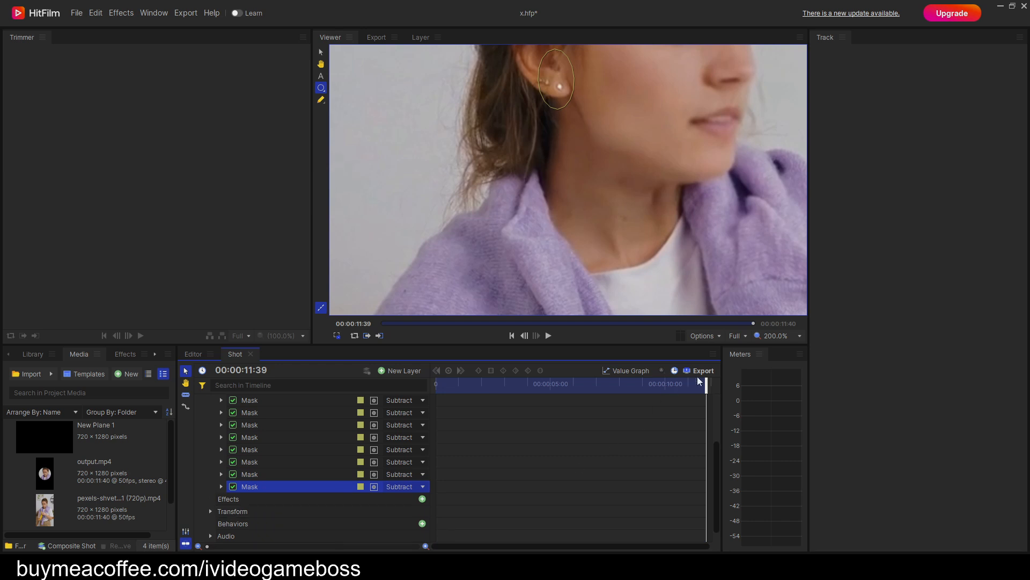
Restart the new copy's position keyframes at the start of the clip, moving the mask below the jaw to about -87.6, -61.3.
left_click_drag(702, 382, 436, 383)
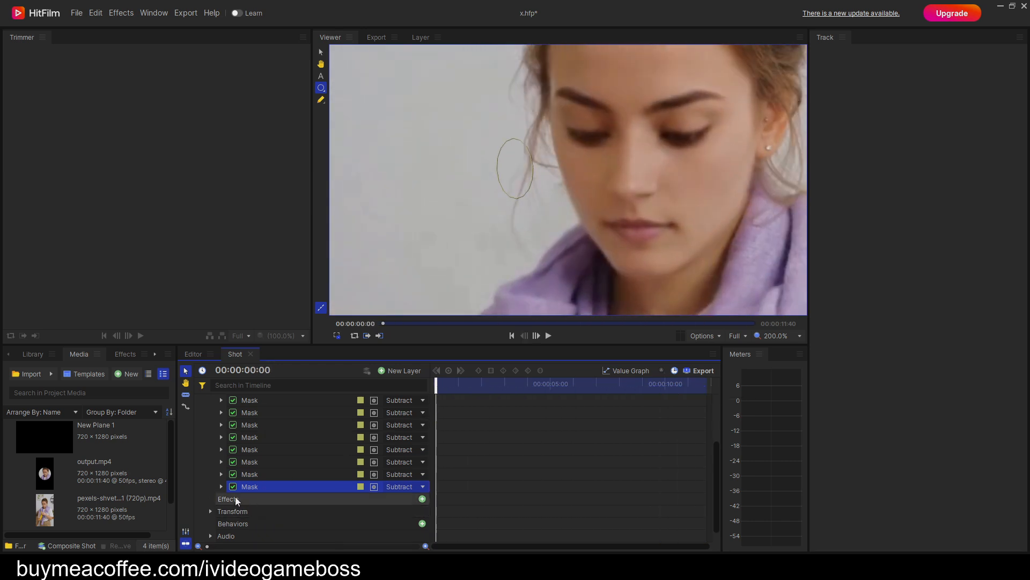
left_click(221, 487)
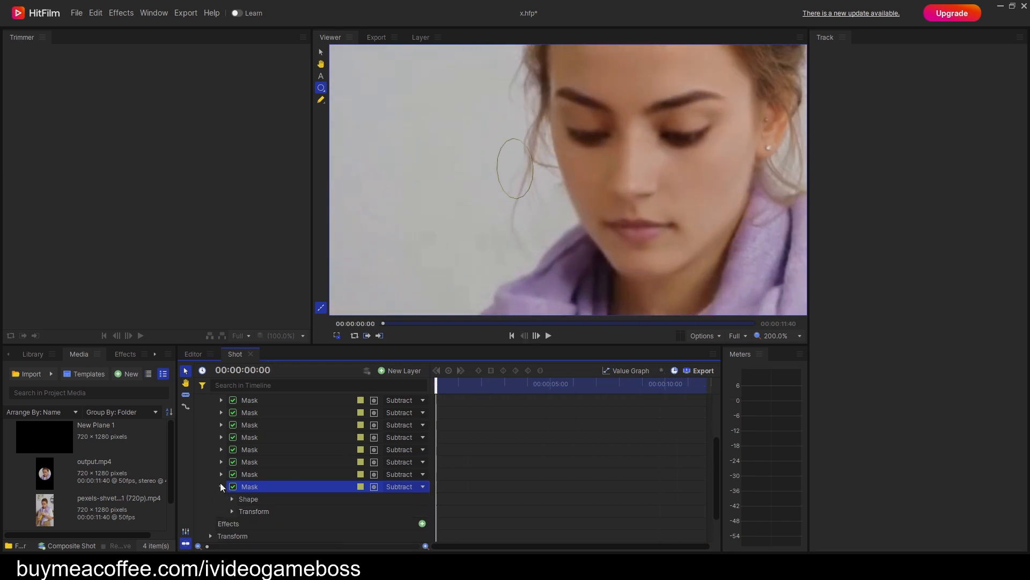
left_click(232, 511)
scroll(268, 517, "down", 2)
left_click(256, 494)
left_click(256, 493)
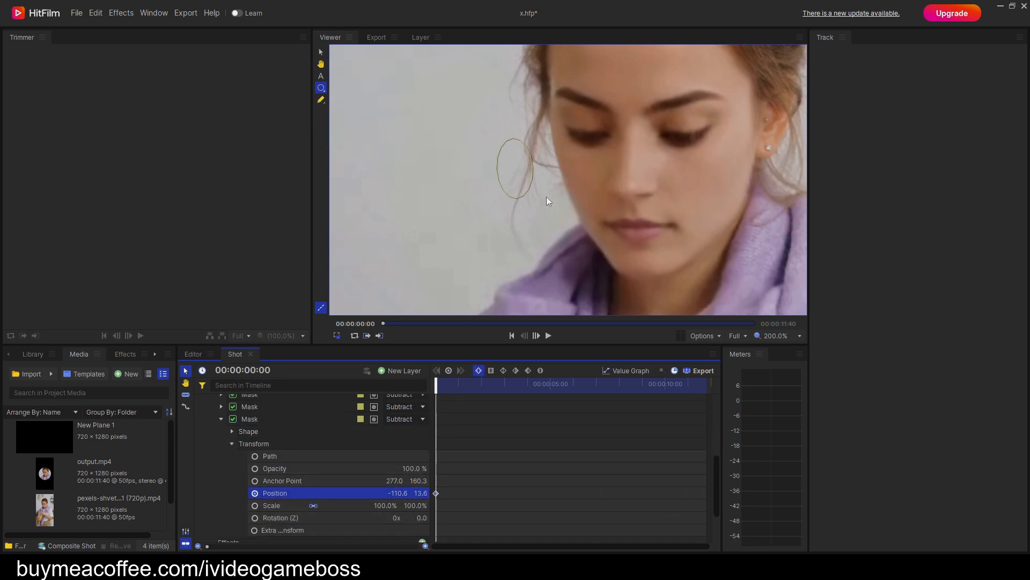
left_click_drag(525, 167, 548, 241)
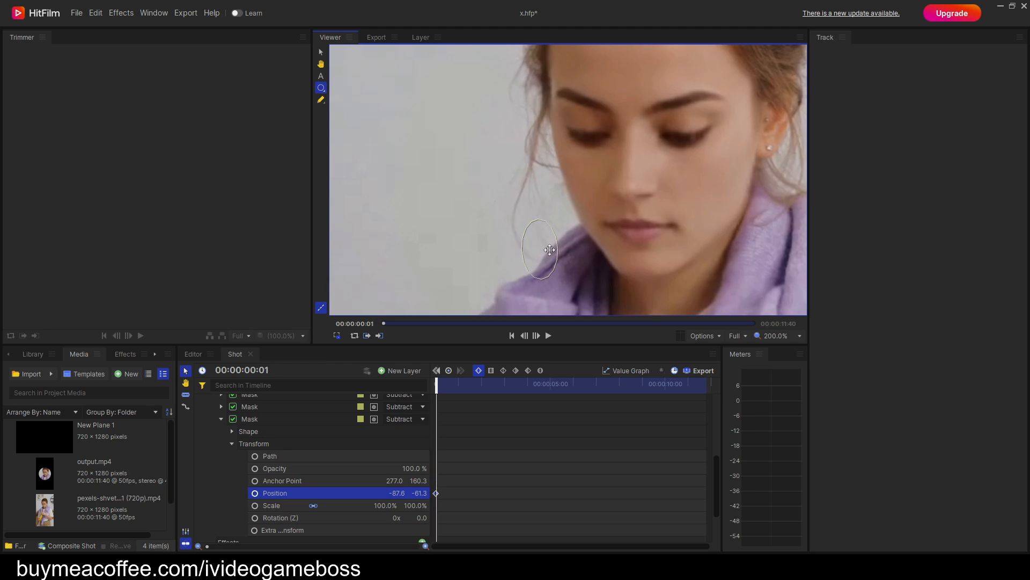
Keyframe the lower mask near the jaw and collar up to shortly before 00:00:04:37, ending at position about -81.6, -72.8.
key("space")
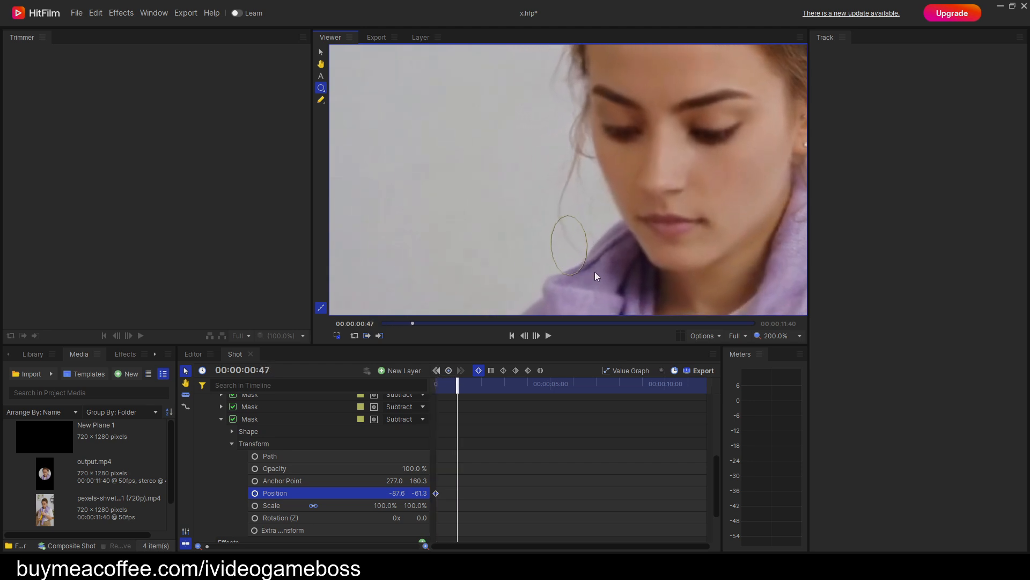
mouse_move(606, 238)
left_mouse_down()
mouse_move(607, 252)
mouse_move(616, 247)
left_mouse_up()
key("space")
key("space")
key("space")
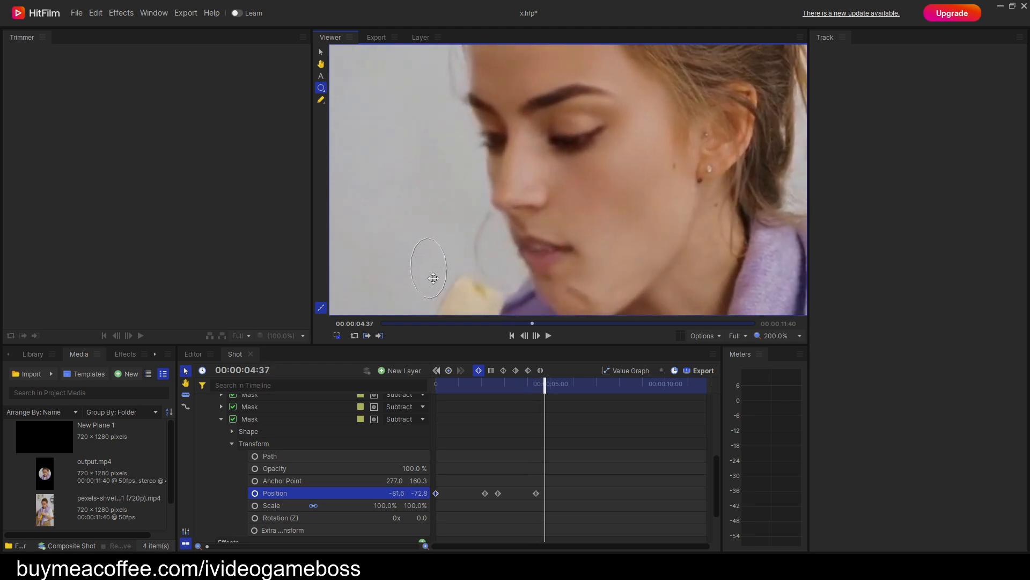
Keyframe the lower mask on the neck below the ear up to about 00:00:05:41, ending at position about -131.6, -87.3.
key("space")
mouse_move(524, 255)
left_mouse_down()
mouse_move(490, 262)
mouse_move(540, 248)
mouse_move(527, 265)
left_mouse_up()
key("space")
key("space")
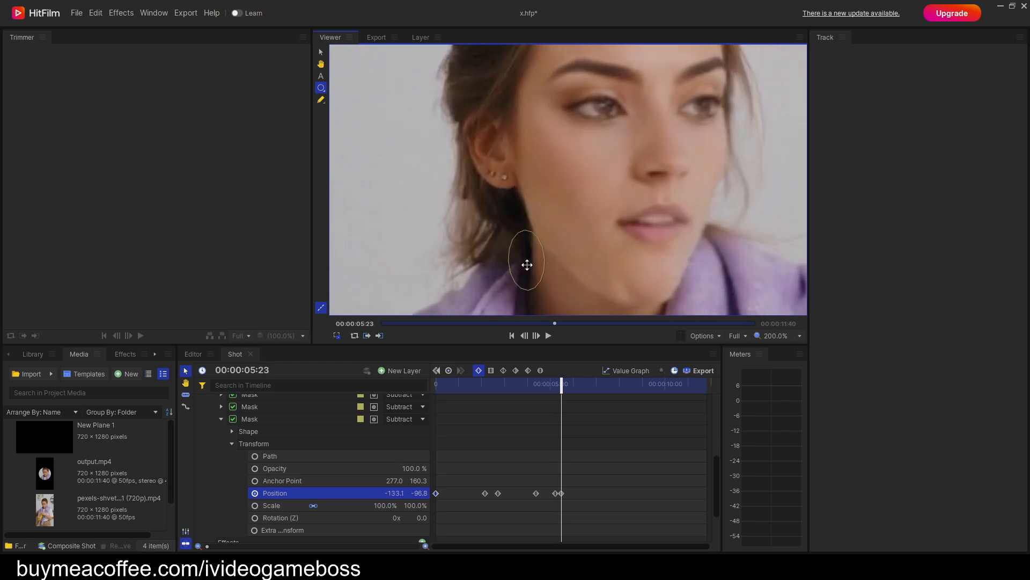
key("space")
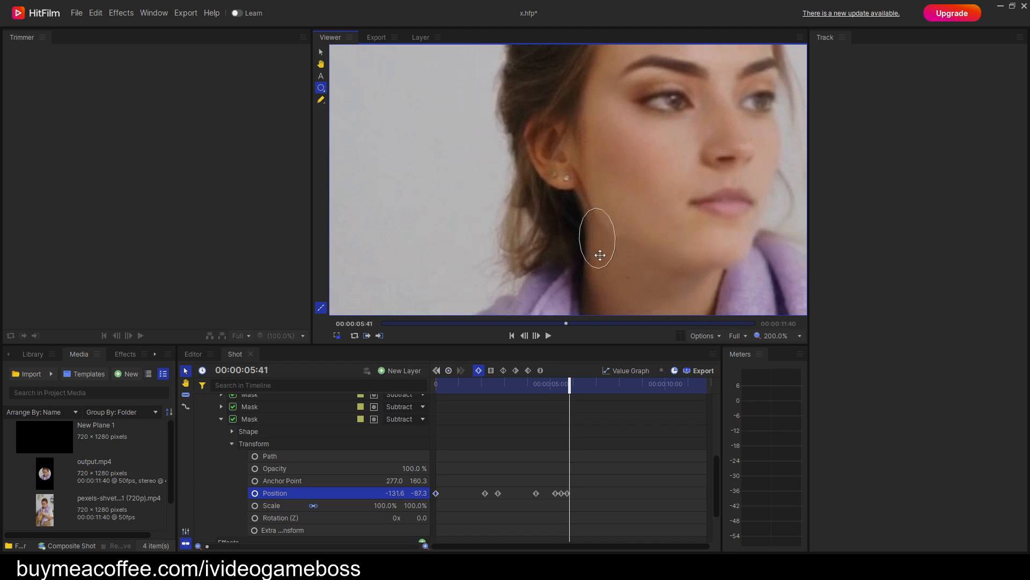
Rotate the lower mask's ellipse so it tilts diagonally along the jawline.
left_click(594, 239)
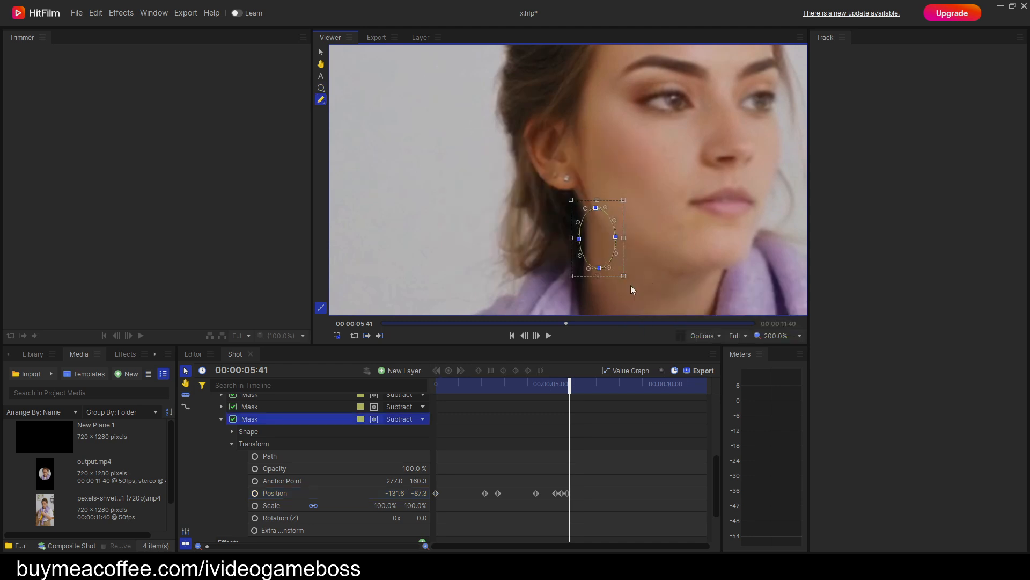
left_click_drag(630, 284, 658, 266)
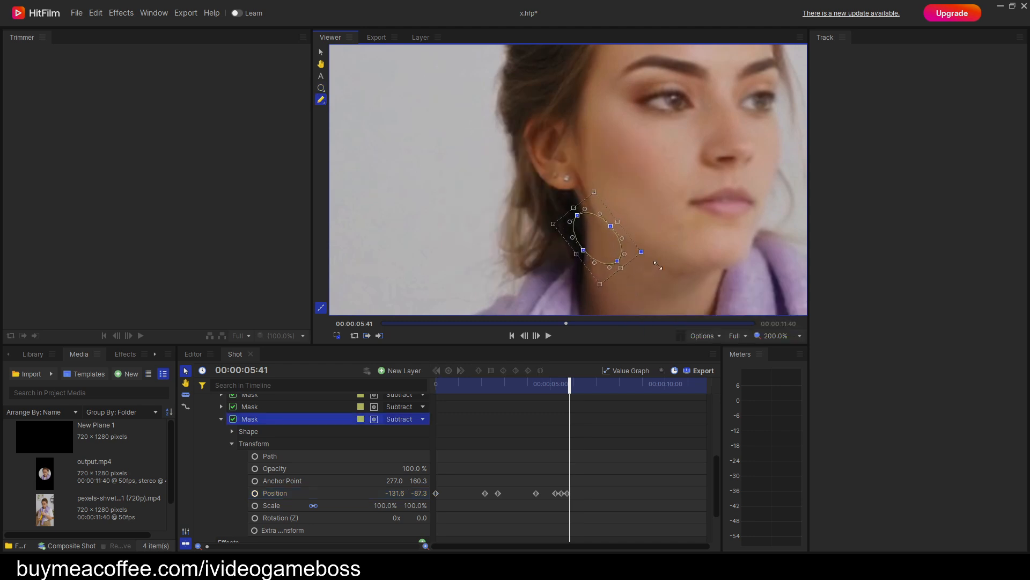
left_click(322, 88)
Keyframe the tilted mask along the jawline up to before 00:00:07:29, ending at position about -121.1, -74.8.
key("period")
key("period")
key("period")
key("period")
key("period")
key("period")
key("period")
key("period")
key("period")
key("period")
key("period")
key("period")
mouse_move(649, 259)
left_mouse_down()
mouse_move(648, 251)
mouse_move(634, 256)
left_mouse_up()
key("period")
key("period")
key("period")
key("period")
key("period")
key("period")
key("period")
key("period")
key("period")
key("period")
key("period")
key("period")
key("period")
key("period")
key("period")
key("period")
key("period")
key("period")
key("period")
key("period")
key("period")
key("period")
key("period")
key("period")
key("period")
key("period")
key("period")
key("period")
key("period")
key("period")
key("period")
key("period")
left_click_drag(539, 285, 582, 179)
key("period")
key("period")
key("period")
key("period")
key("period")
key("period")
key("period")
key("period")
key("period")
key("period")
key("period")
key("period")
key("period")
key("period")
key("period")
key("period")
key("period")
key("h")
key("period")
key("period")
key("period")
key("period")
key("period")
key("period")
key("period")
key("period")
key("period")
key("period")
key("period")
key("period")
key("period")
key("period")
key("period")
key("period")
key("period")
key("period")
key("period")
key("period")
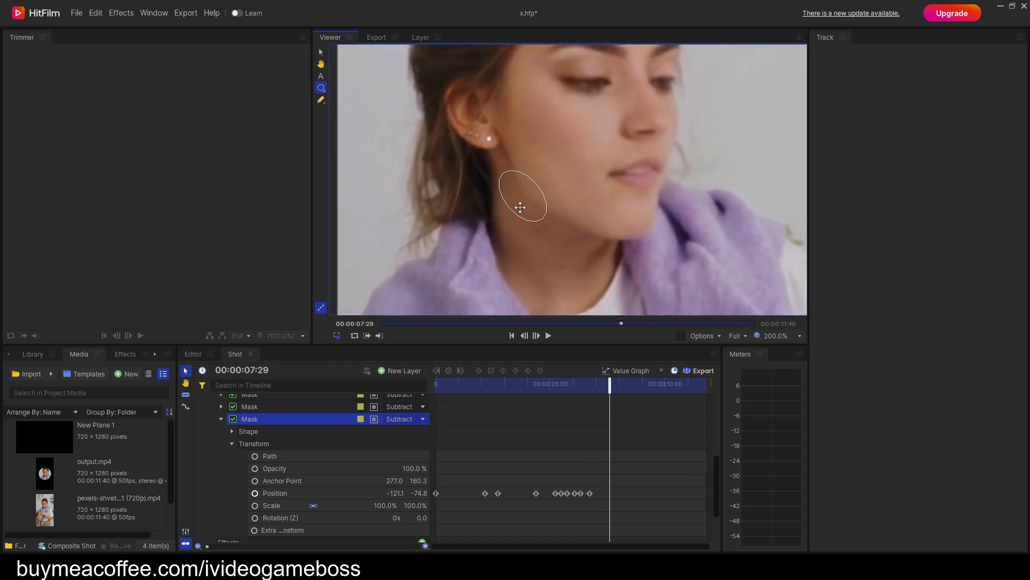
Keyframe the tilted mask under the ear at 00:00:07:49, at position about -130.6, -62.3.
key("period")
key("period")
key("period")
key("period")
key("period")
key("period")
left_click_drag(553, 217, 543, 199)
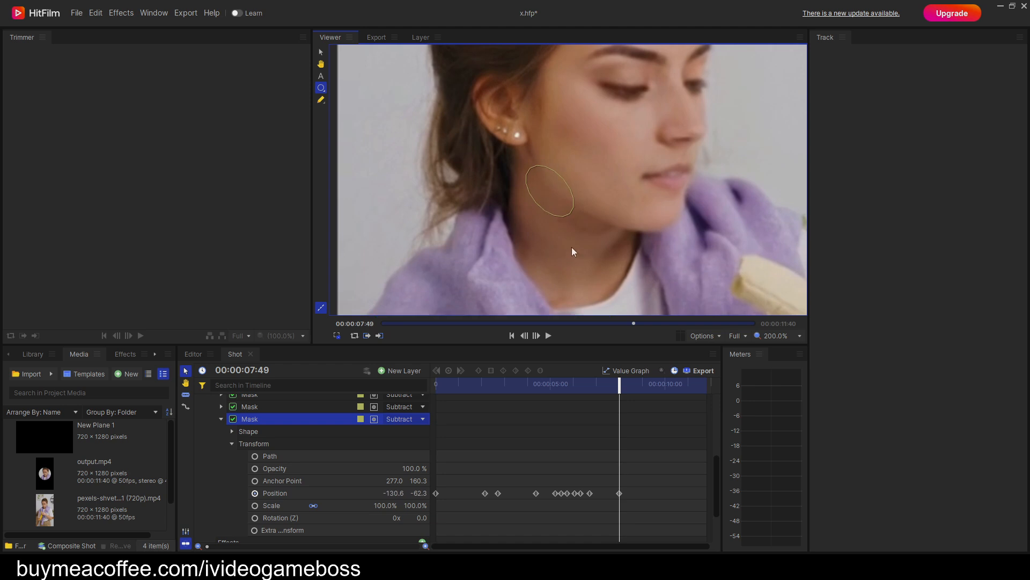
Keyframe the tilted mask along the jawline up to shortly before 00:00:09:23, ending at position about -134.6, -75.3.
key("period")
key("period")
key("period")
key("period")
key("period")
key("period")
key("period")
key("period")
key("period")
key("period")
key("period")
key("period")
key("period")
key("period")
key("period")
key("period")
key("period")
key("period")
key("period")
key("period")
left_click_drag(639, 122, 661, 143)
key("period")
key("period")
key("period")
key("period")
key("period")
key("period")
key("period")
key("period")
key("period")
key("period")
key("period")
key("period")
key("period")
key("period")
key("period")
key("period")
key("period")
key("period")
key("period")
key("period")
key("period")
key("period")
key("period")
key("period")
key("period")
key("period")
key("period")
key("period")
key("period")
key("period")
key("period")
key("period")
key("period")
key("period")
key("period")
key("period")
key("period")
key("period")
key("period")
key("period")
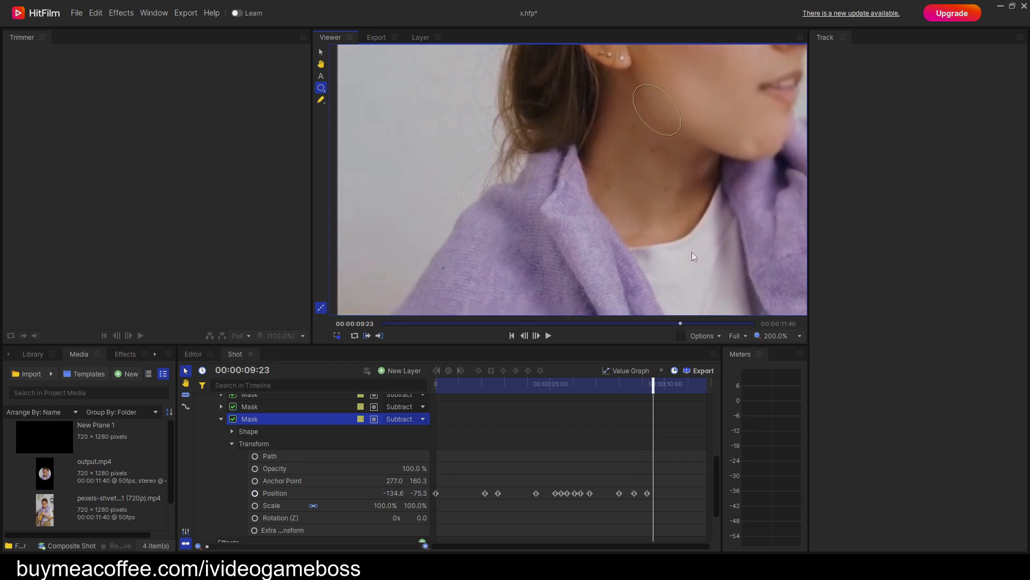
Keyframe the tilted mask on the jaw edge up to 00:00:10:11, ending at position about -118.6, -91.3.
key("period")
key("period")
key("period")
key("period")
left_click_drag(656, 188, 646, 282)
mouse_move(627, 200)
left_mouse_down()
mouse_move(636, 210)
mouse_move(627, 194)
left_mouse_up()
key("period")
key("period")
key("period")
key("period")
key("period")
key("period")
key("period")
key("period")
key("period")
key("period")
key("period")
key("period")
key("period")
key("period")
key("period")
key("period")
key("period")
key("period")
key("period")
key("period")
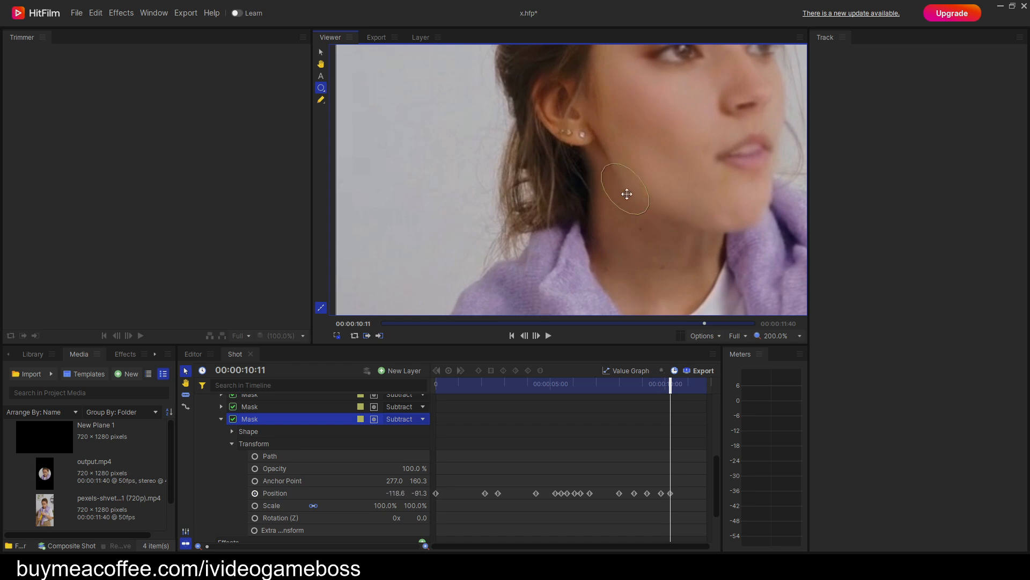
Keyframe the tilted mask on the jaw edge just before 00:00:11:18, at position about -124.6, -77.3.
key("period")
key("period")
key("period")
key("period")
key("period")
key("period")
key("period")
key("period")
key("period")
key("period")
key("period")
key("period")
key("period")
key("period")
key("period")
key("period")
key("period")
key("period")
key("period")
key("period")
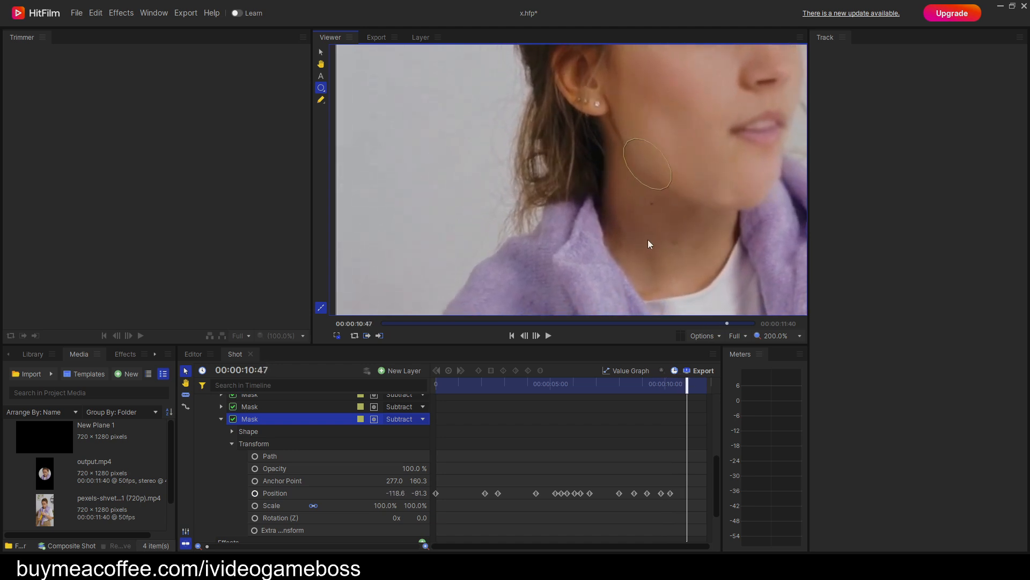
key("period")
key("period")
key("period")
left_click_drag(650, 172, 642, 157)
key("period")
key("period")
key("period")
key("period")
key("period")
key("period")
key("period")
key("period")
key("period")
key("period")
key("period")
key("period")
key("period")
key("period")
key("period")
key("period")
key("period")
key("period")
key("period")
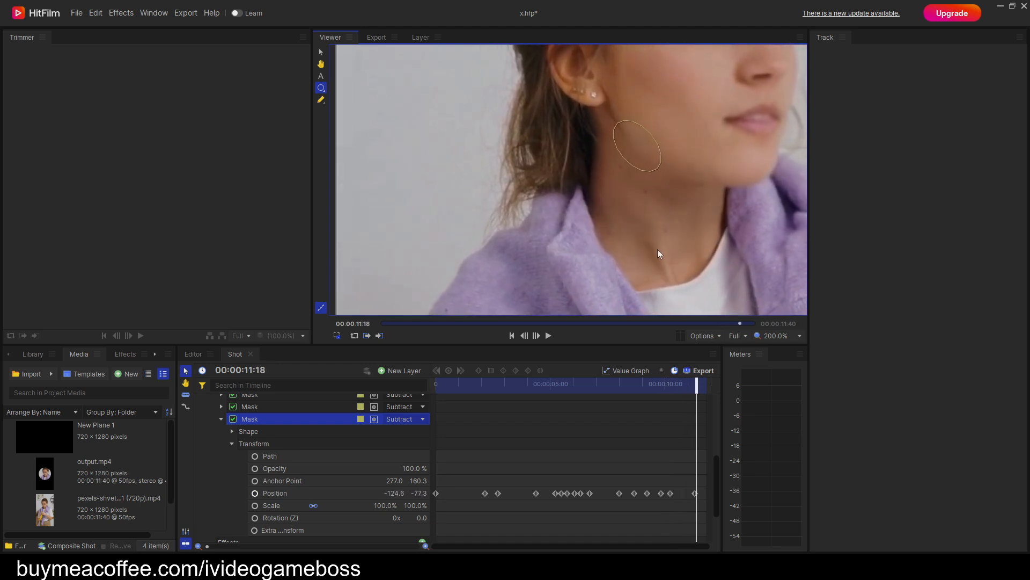
Keyframe the tilted mask at the end of the clip, 00:00:11:39, at position about -124.1, -73.8.
key("period")
key("period")
key("period")
key("period")
key("period")
key("period")
left_click_drag(643, 168, 640, 159)
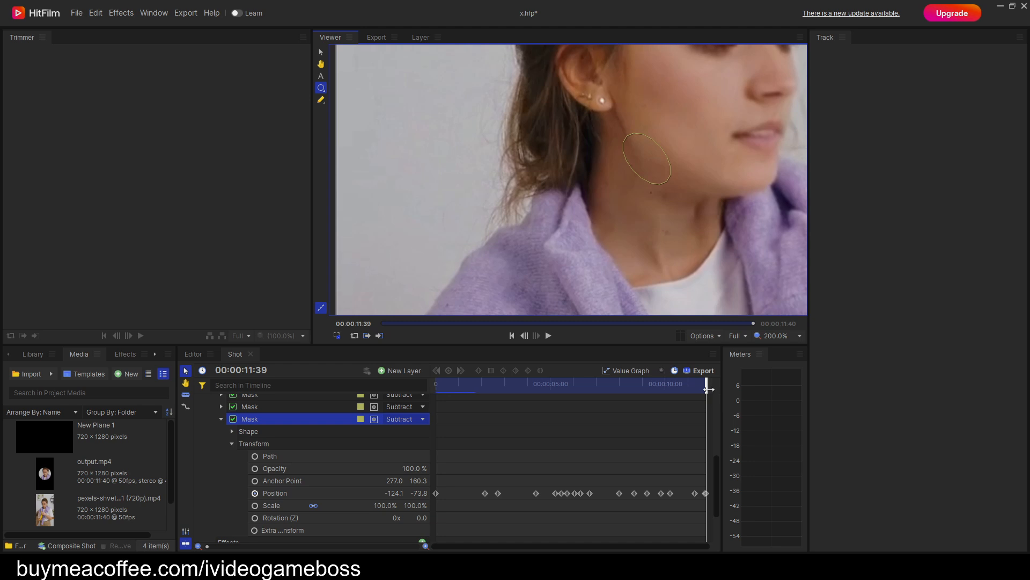
Select all masks of the output.mp4 layer and play the clip from the start to check how they follow the face.
left_click_drag(709, 388, 437, 389)
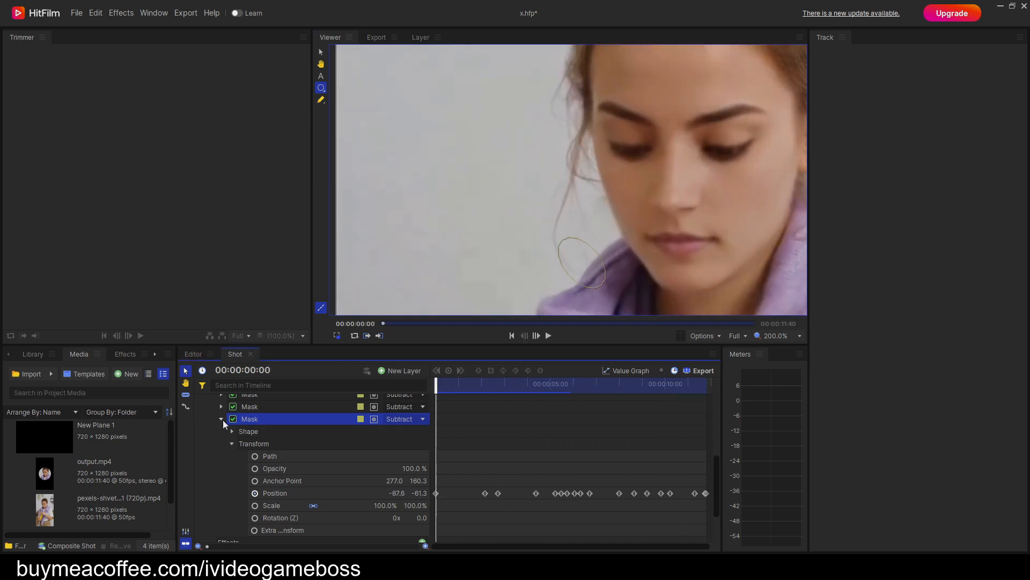
left_click(222, 419)
scroll(286, 478, "up", 1)
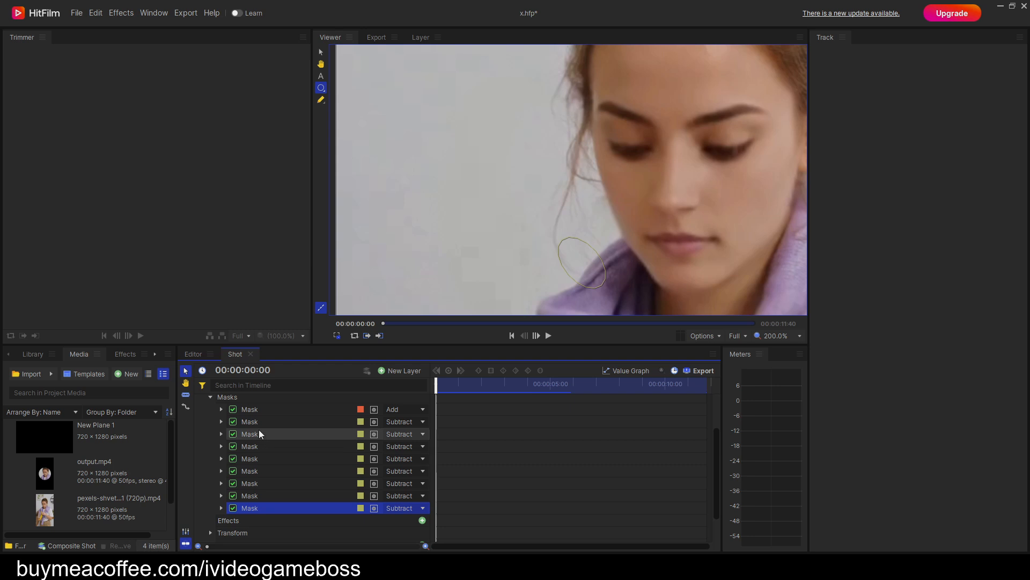
left_click(252, 410)
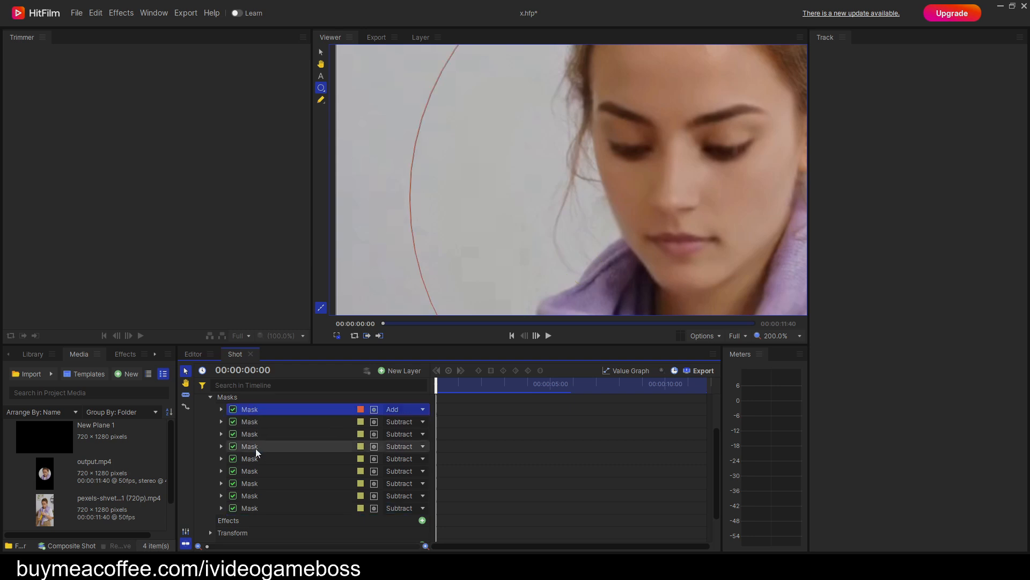
left_click(252, 507, "shift")
scroll(621, 243, "down", 3)
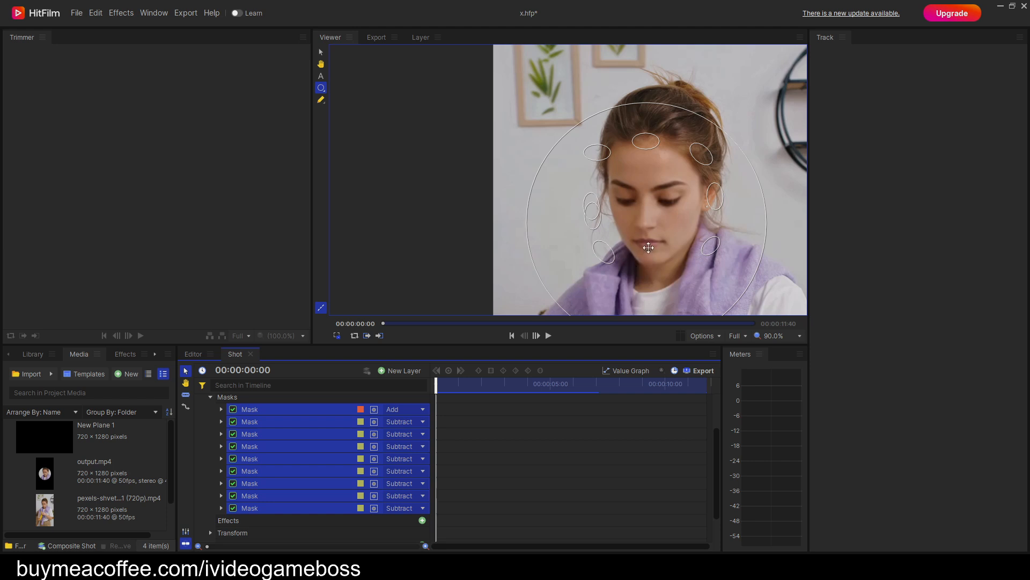
scroll(649, 248, "up", 1)
left_click_drag(655, 245, 601, 230)
key("period")
key("period")
key("period")
key("period")
key("period")
key("period")
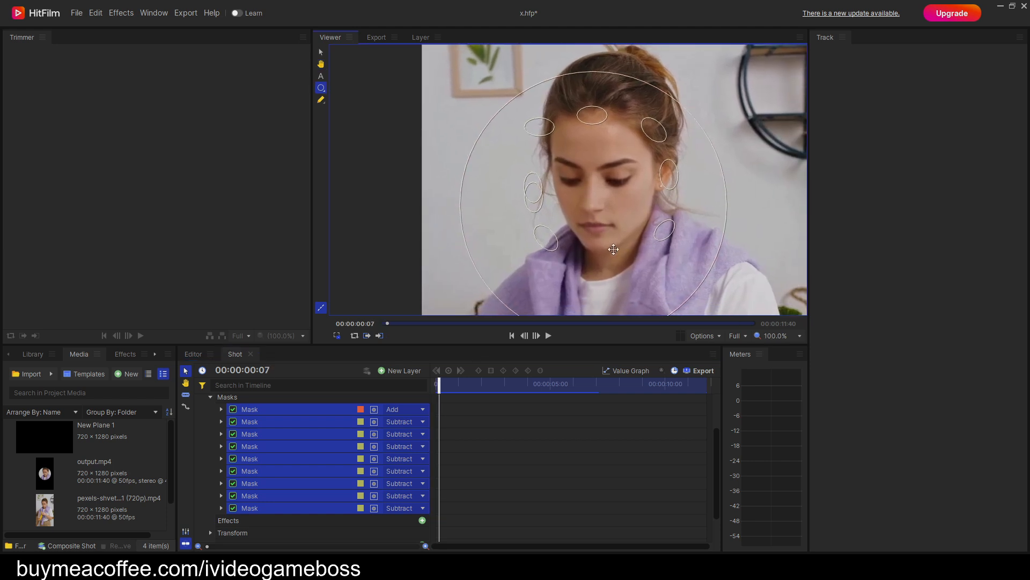
key("space")
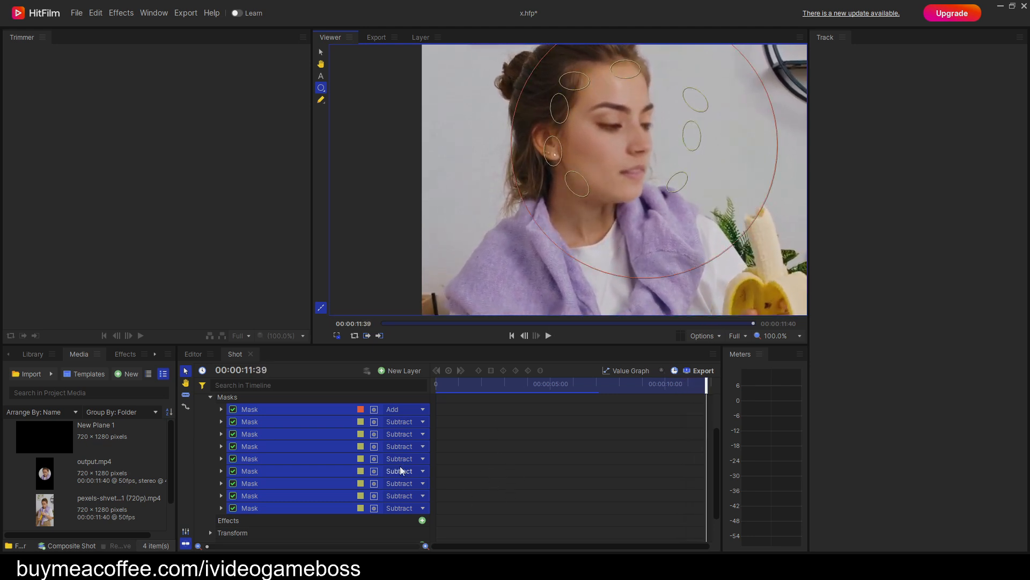
Collapse the output.mp4 layer's masks and properties, and save the project.
scroll(309, 471, "up", 1)
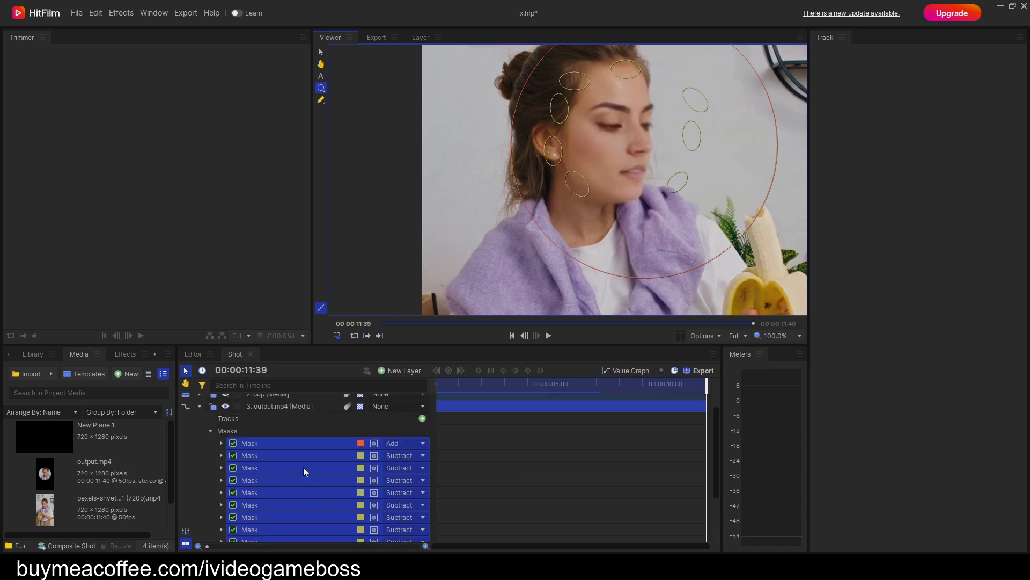
left_click(211, 430)
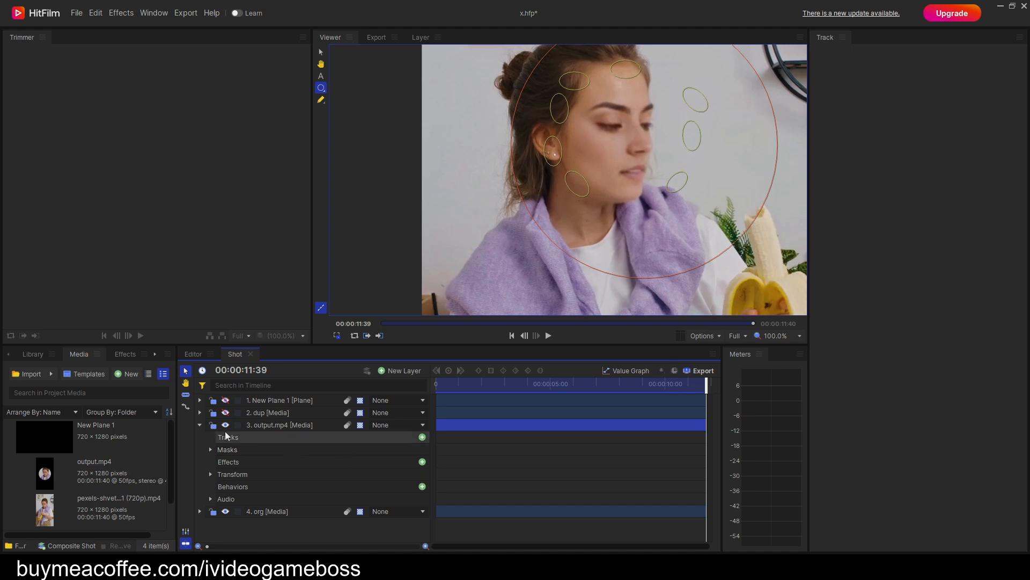
left_click(201, 424)
left_click(236, 422)
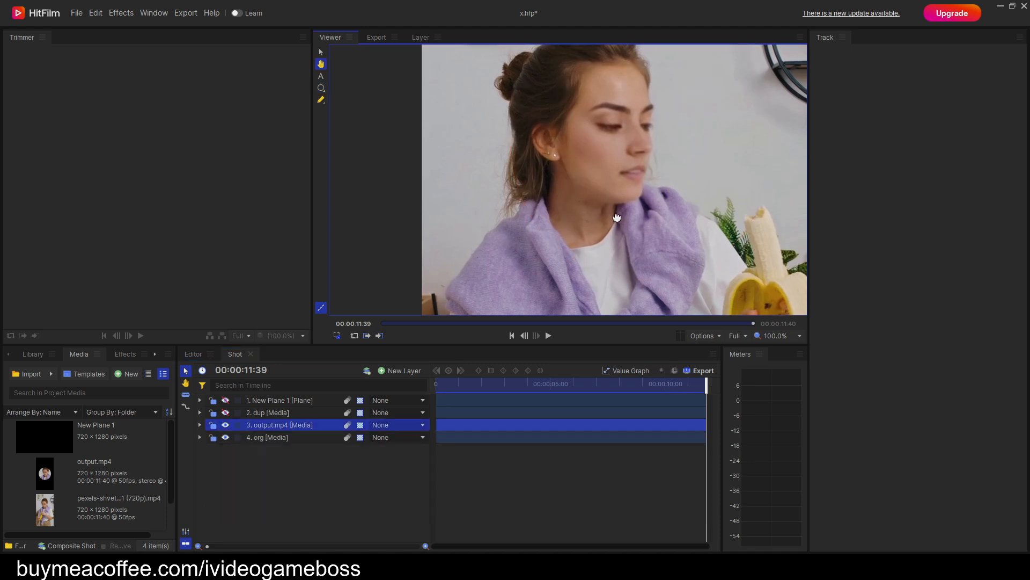
left_click_drag(618, 215, 593, 248)
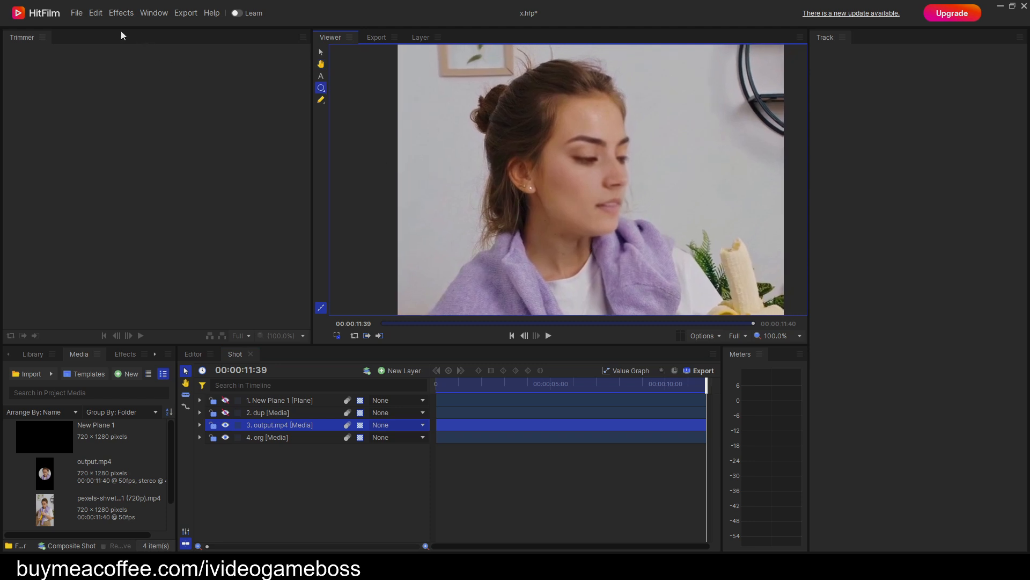
left_click(73, 15)
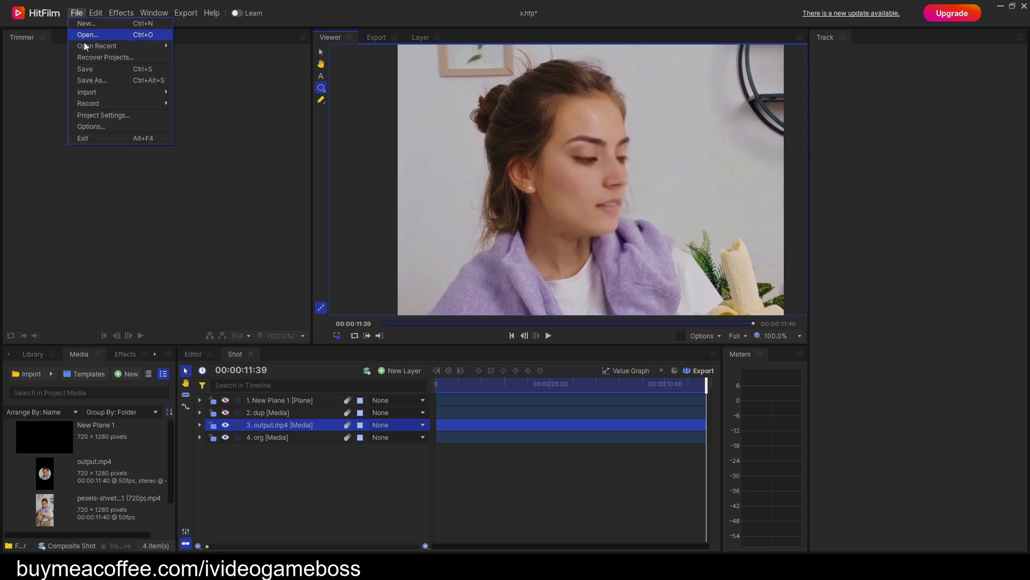
left_click(94, 69)
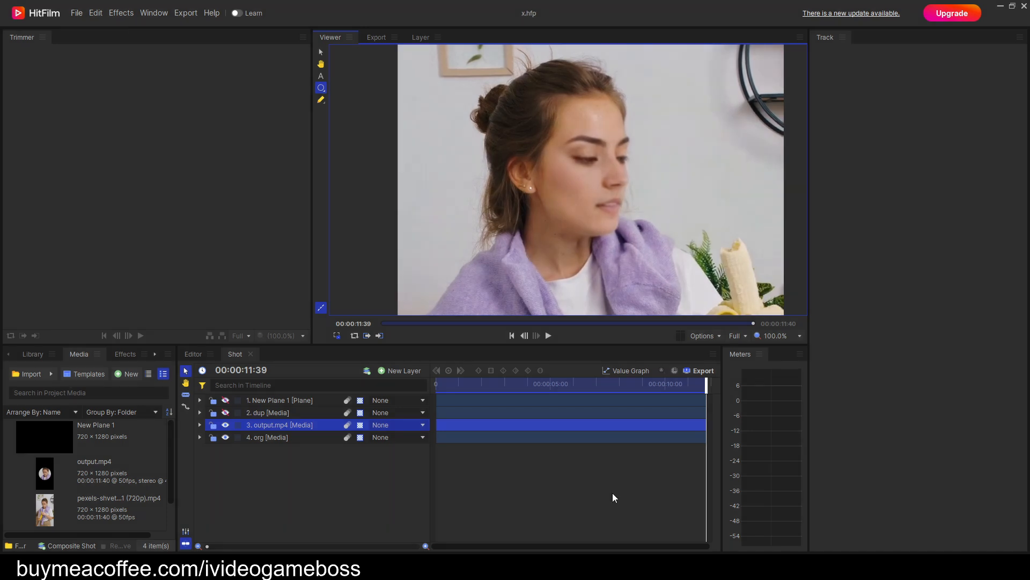
Draw a small elliptical mask on the output.mp4 layer at 00:00:00:00, on the wall beside the woman's face.
left_click_drag(702, 382, 412, 400)
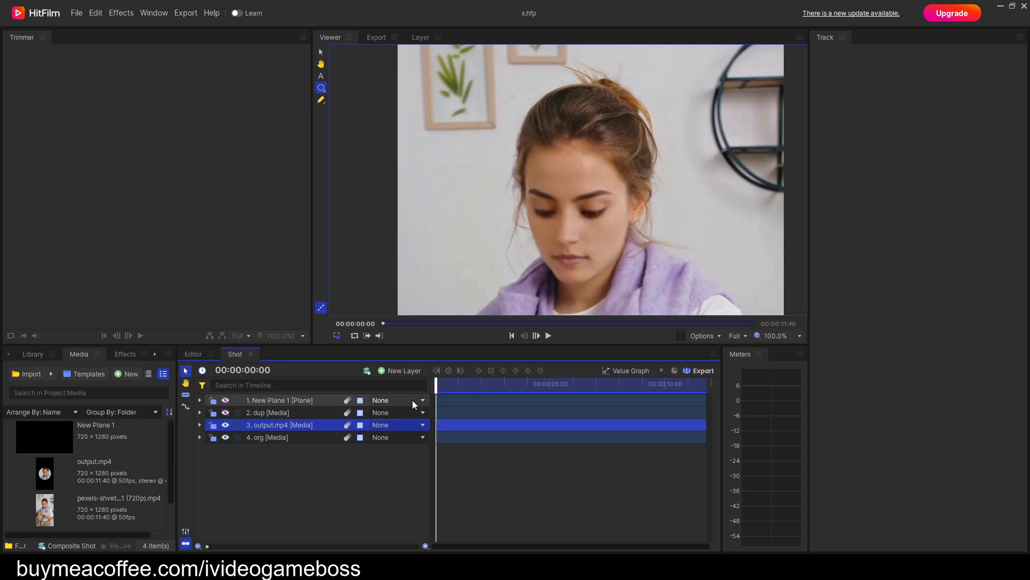
left_click(202, 424)
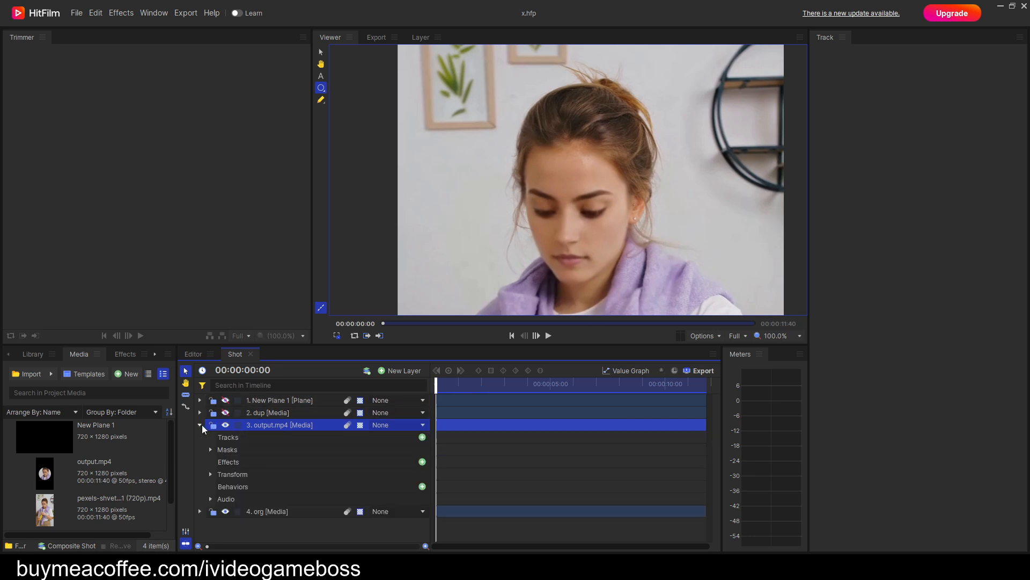
left_click(211, 450)
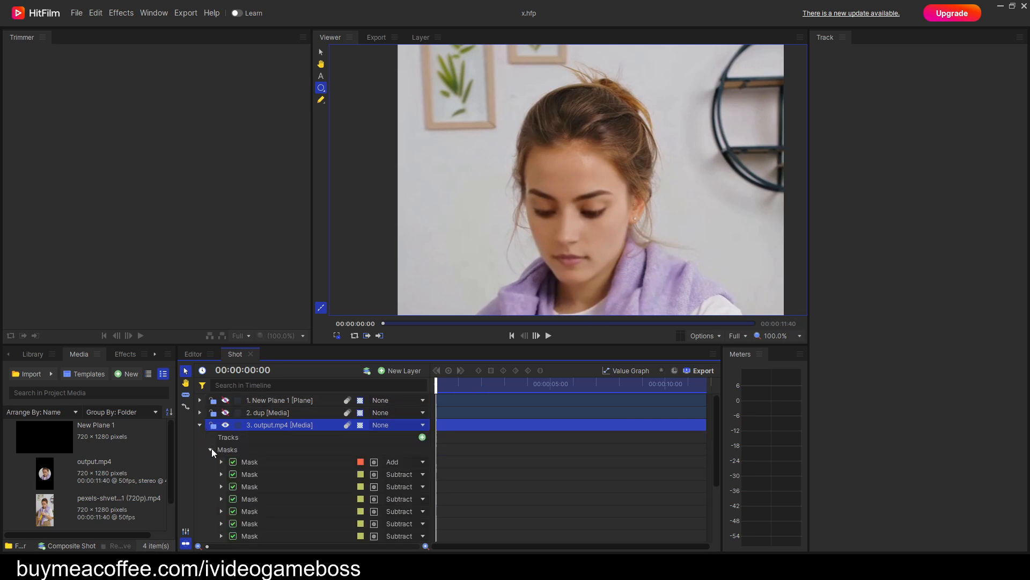
left_click(257, 462)
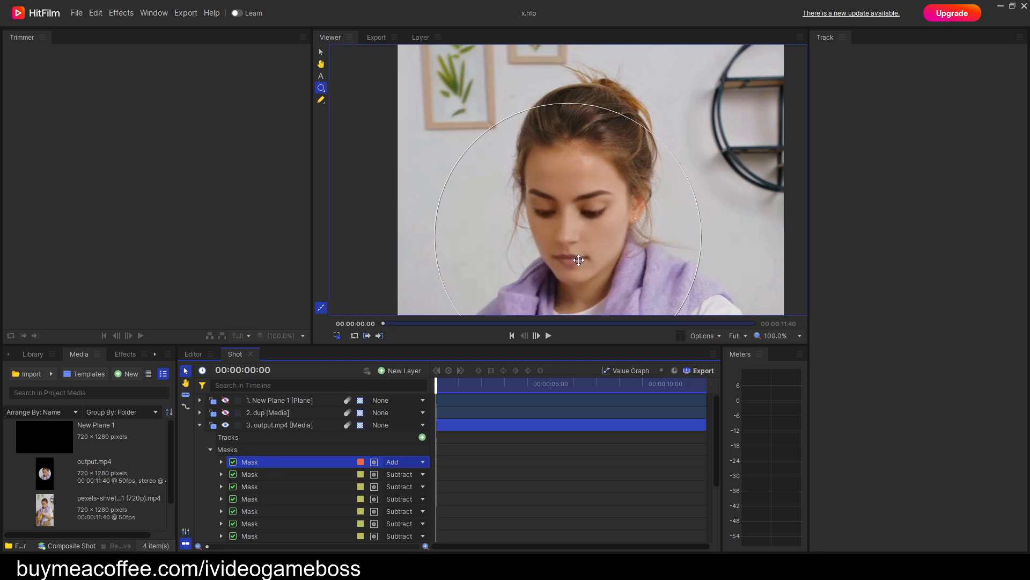
left_click(321, 89)
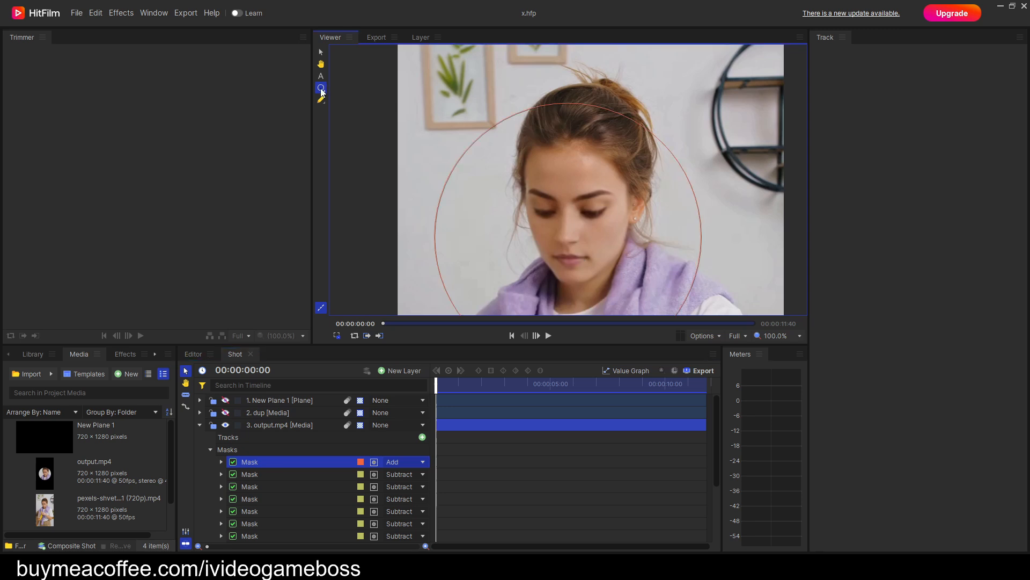
left_click_drag(722, 221, 728, 231)
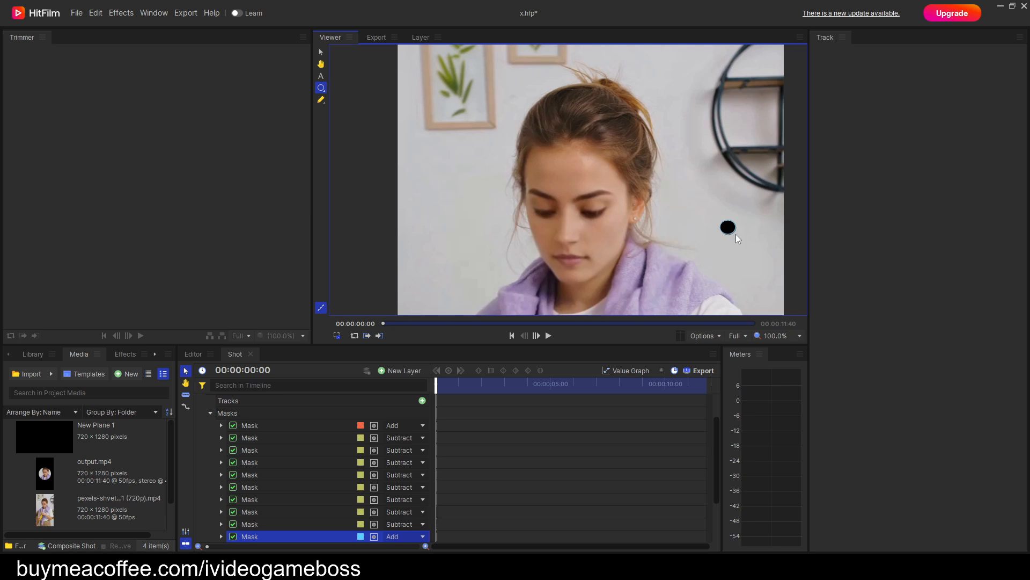
Feather the small ellipse mask outward with a feather length of 45 px.
scroll(426, 443, "down", 3)
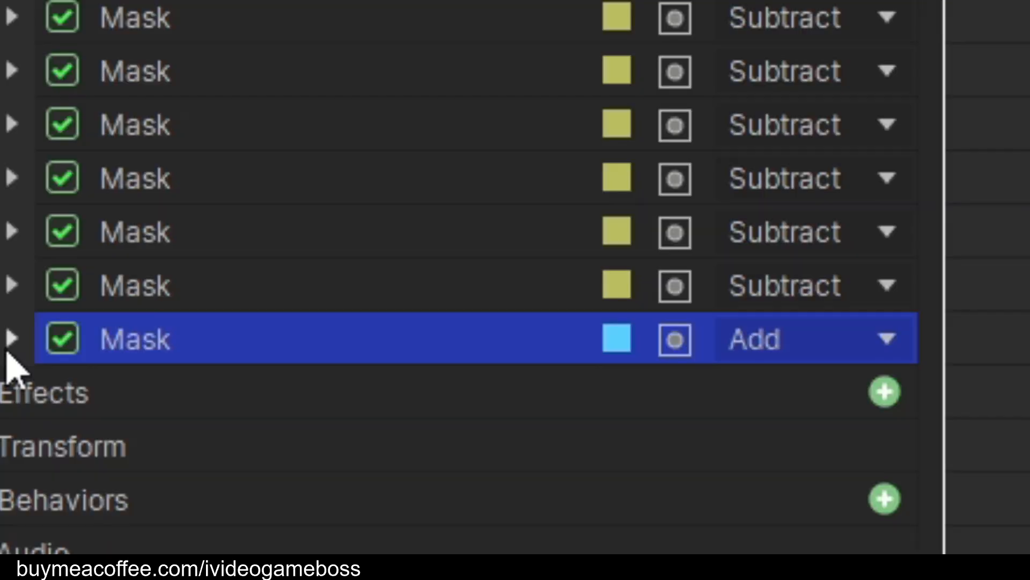
left_click(11, 338)
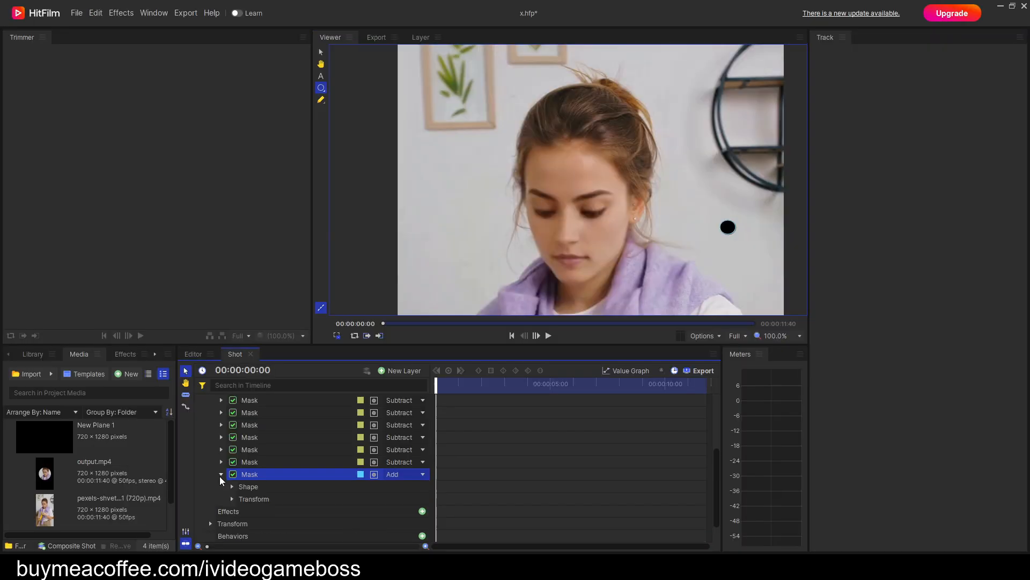
left_click(232, 486)
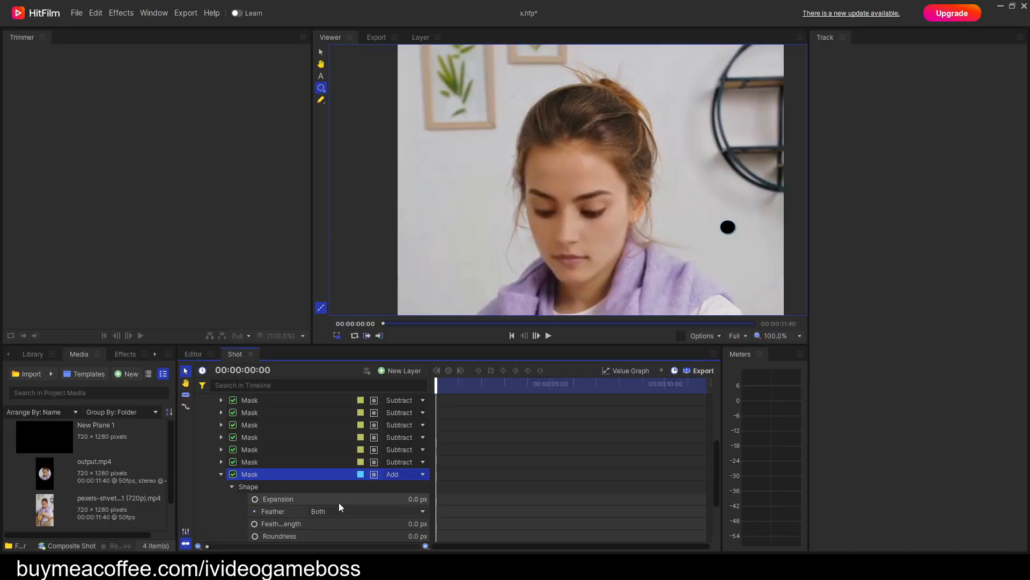
left_click(339, 507)
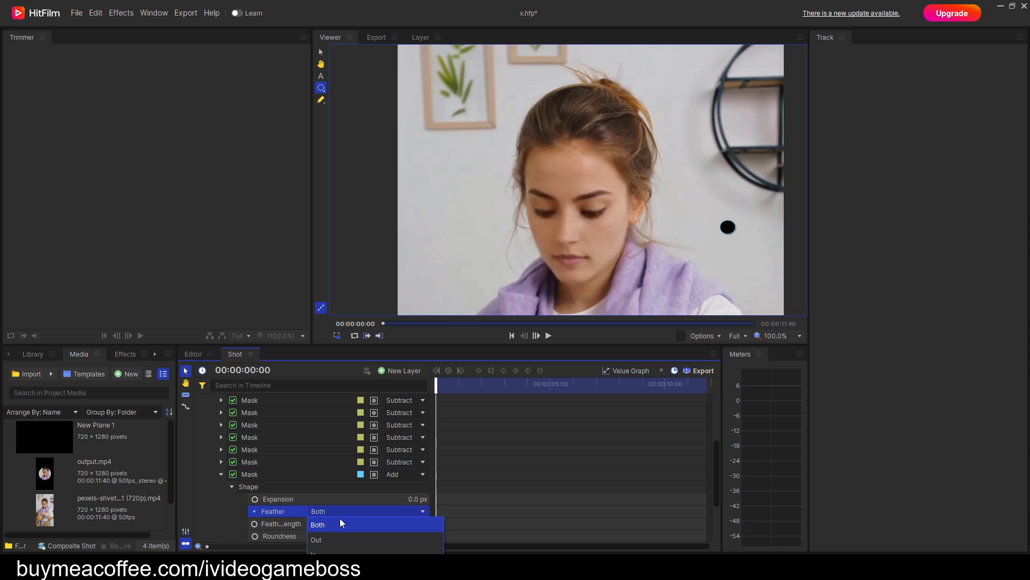
left_click(332, 539)
left_click_drag(416, 524, 440, 524)
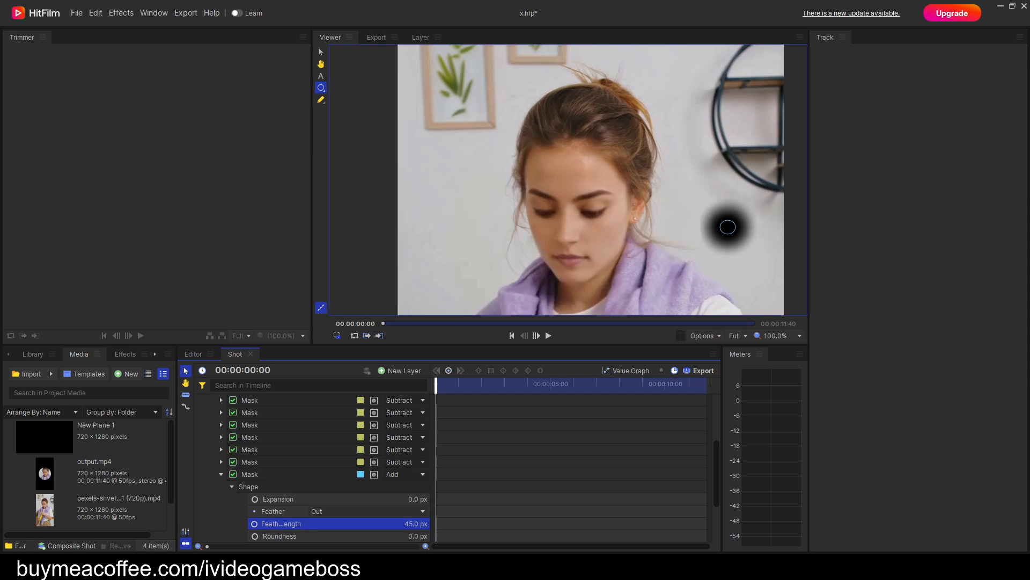
Move the feathered ellipse mask onto the woman's lips and set its blend mode to Subtract.
left_click_drag(735, 225, 569, 259)
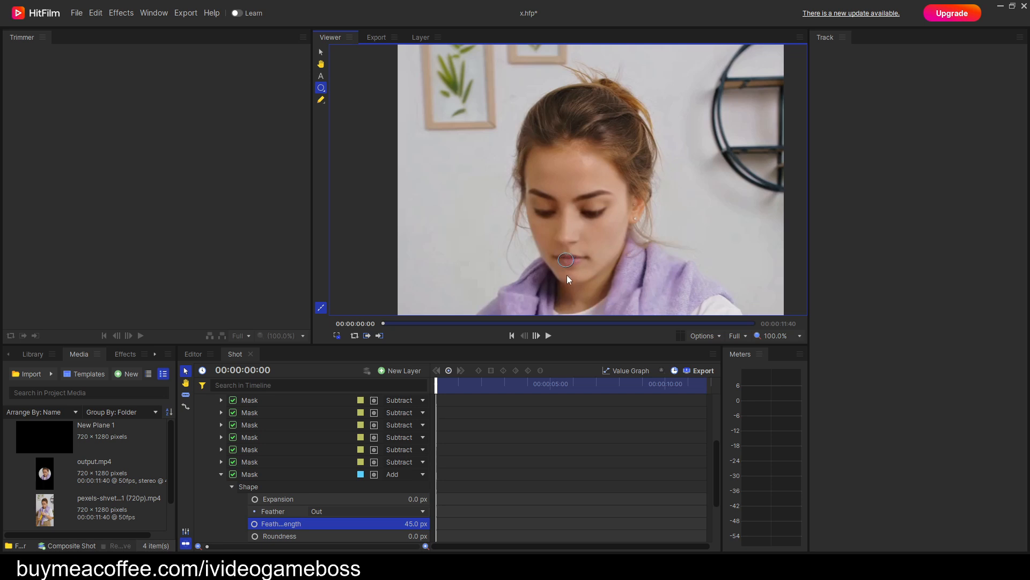
left_click(402, 476)
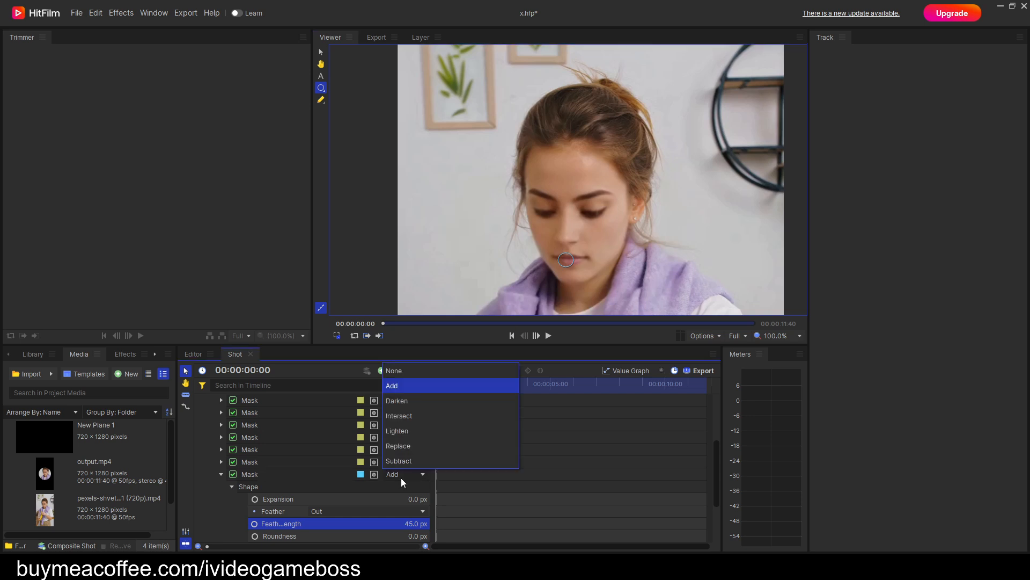
left_click(403, 460)
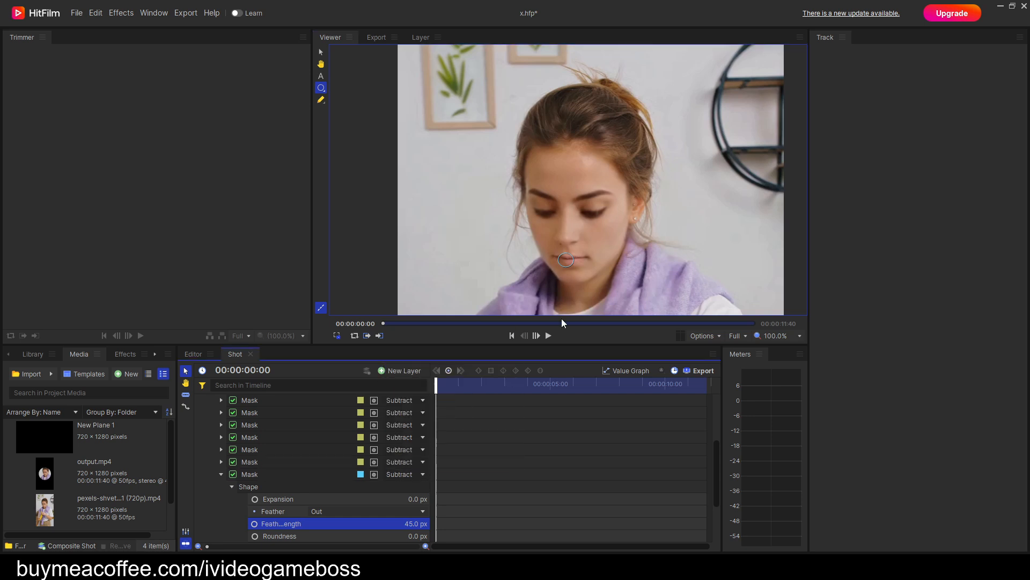
Center the ellipse mask on the lips and stretch it horizontally into a wide oval spanning most of the mouth.
scroll(584, 223, "up", 4)
left_click_drag(574, 269, 593, 115)
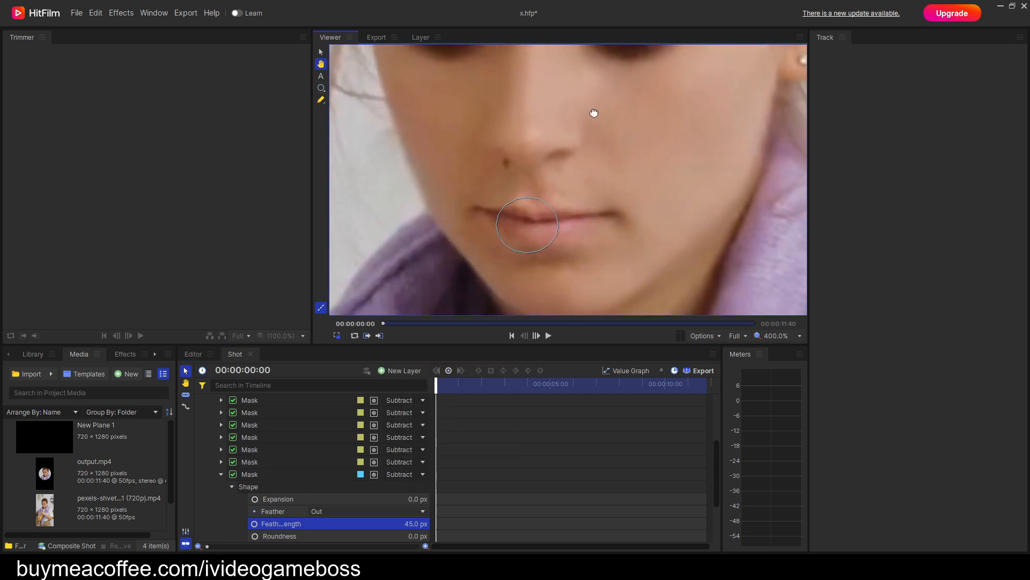
mouse_move(532, 227)
left_mouse_down()
mouse_move(547, 251)
mouse_move(537, 221)
mouse_move(538, 255)
mouse_move(547, 249)
mouse_move(540, 232)
left_mouse_up()
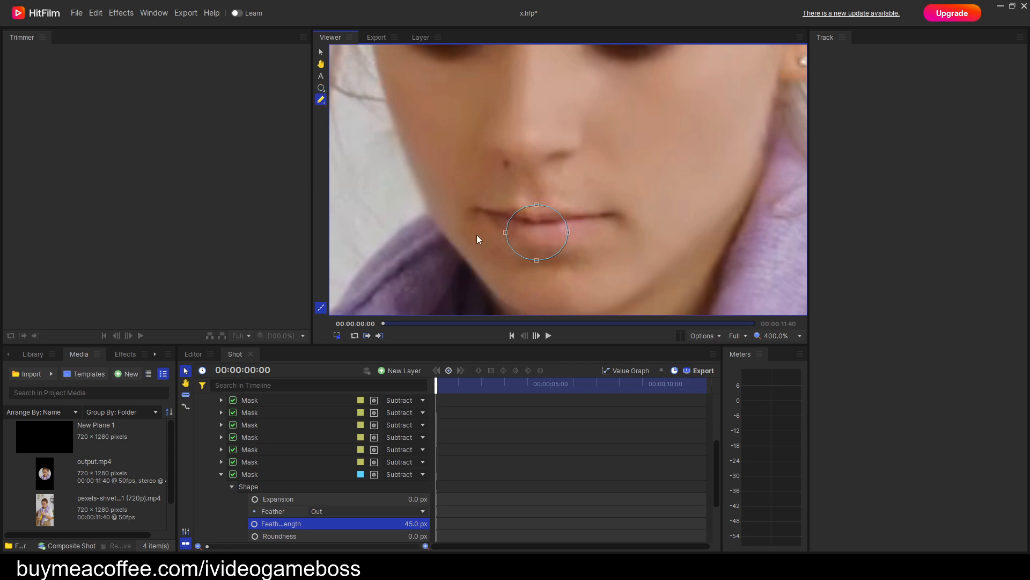
left_click_drag(476, 179, 652, 290)
left_click_drag(580, 232, 615, 232)
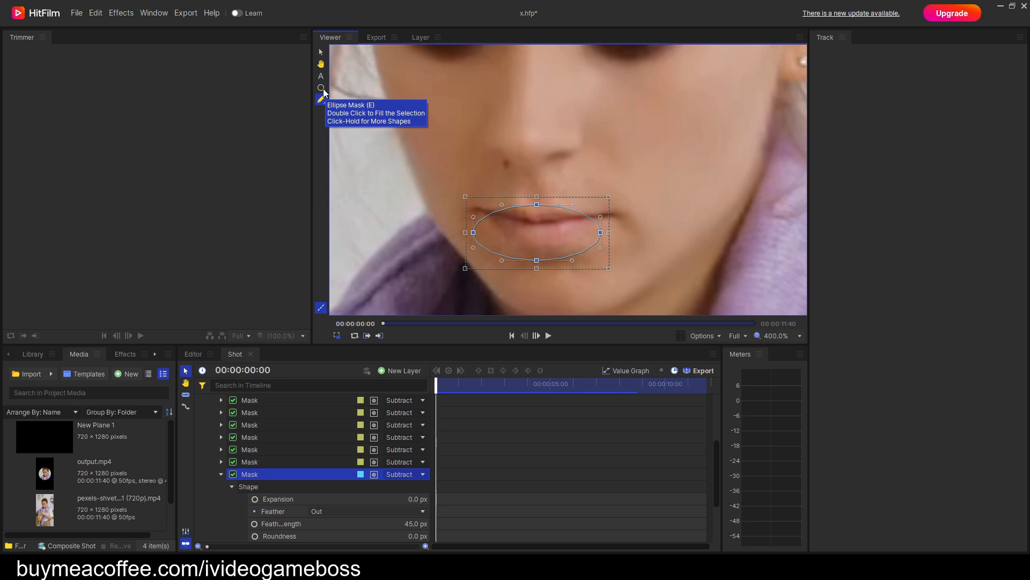
left_click(323, 89)
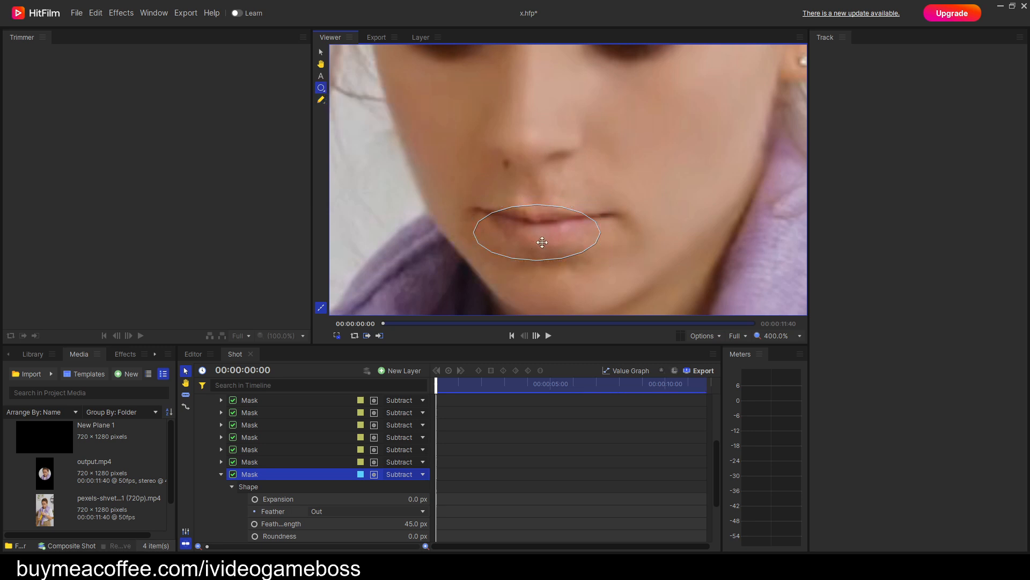
Turn on position keyframing for the lip mask at 00:00:00:00, with position 1.3, -47.2.
scroll(386, 485, "down", 1)
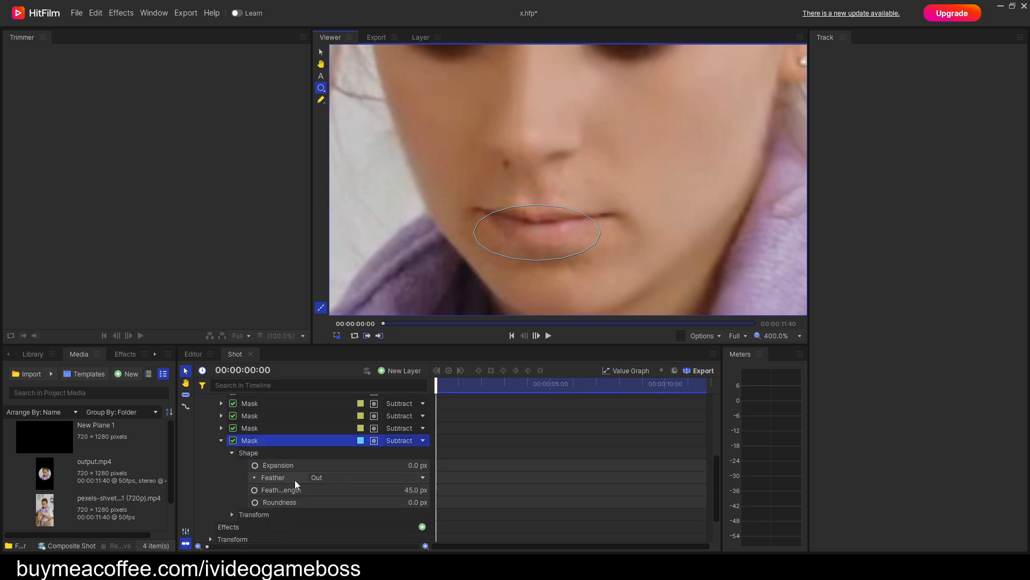
left_click(232, 452)
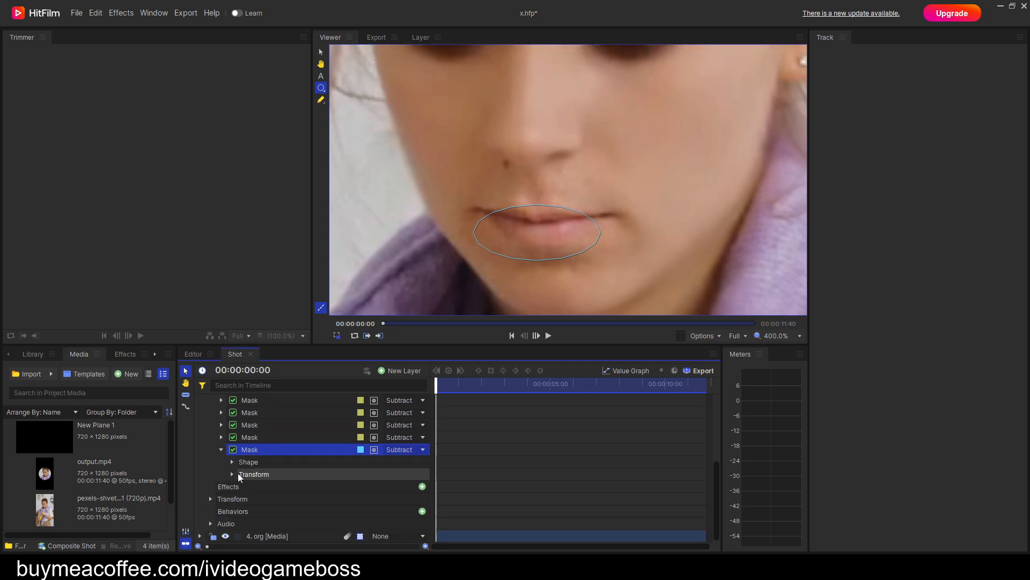
left_click(239, 475)
left_click(232, 474)
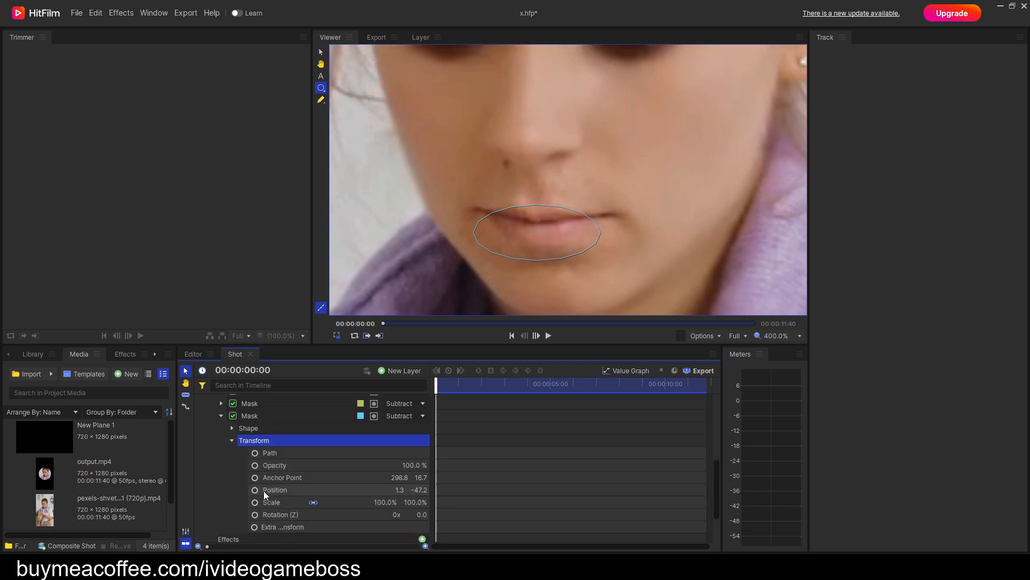
left_click(255, 491)
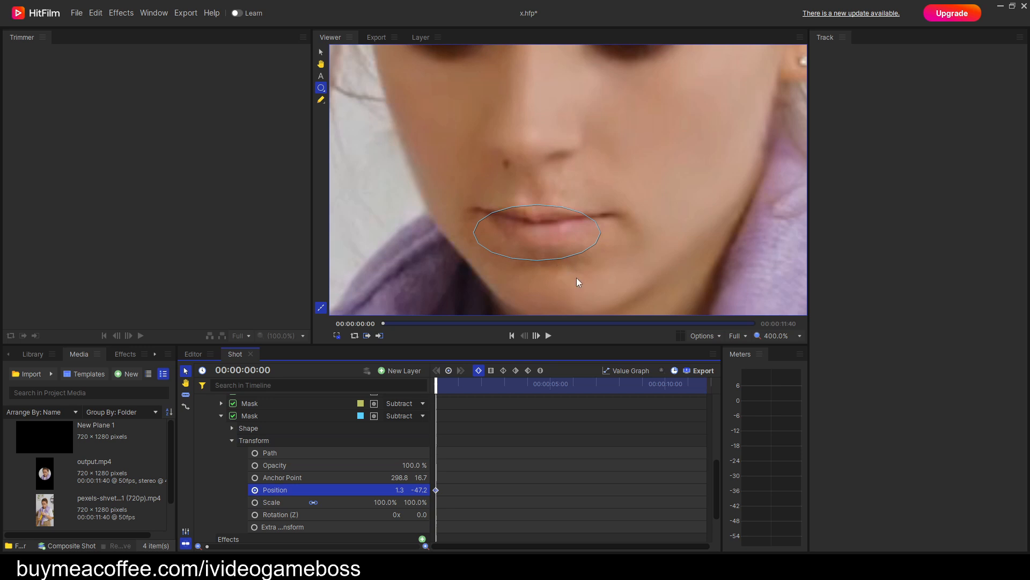
Keyframe the lip mask over the mouth shortly before 00:00:00:33, at position about 7.6, -46.9.
left_click_drag(543, 237, 583, 256)
key("period")
key("period")
key("period")
key("period")
key("period")
key("period")
key("period")
key("period")
key("period")
key("period")
key("period")
key("period")
key("period")
key("period")
key("period")
key("period")
key("period")
key("period")
key("period")
key("period")
key("period")
key("period")
Keyframe the lip mask over the mouth between 00:00:00:33 and 00:00:02:14, at position about 9.3, -49.4.
key("period")
key("period")
key("period")
key("period")
key("period")
key("period")
key("period")
key("period")
key("period")
key("period")
key("period")
key("period")
key("period")
key("period")
key("period")
key("period")
key("period")
key("period")
key("period")
key("period")
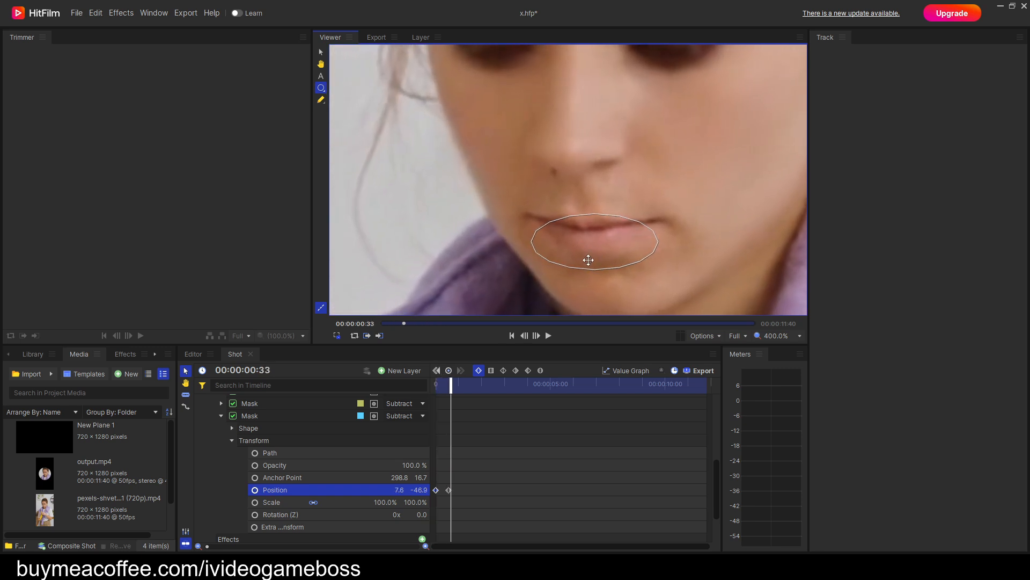
left_click_drag(631, 210, 643, 213)
key("period")
key("period")
key("period")
key("period")
key("period")
key("period")
key("period")
key("period")
key("period")
key("period")
key("period")
key("period")
key("period")
key("period")
key("period")
key("period")
key("period")
key("period")
key("period")
key("period")
Keyframe the lip mask over the mouth at 00:00:02:31, at position 2.6, -49.4.
key("period")
key("period")
key("period")
key("period")
key("period")
key("period")
key("period")
key("period")
key("period")
key("period")
key("period")
key("period")
key("period")
key("period")
key("period")
key("period")
key("period")
key("period")
key("period")
key("period")
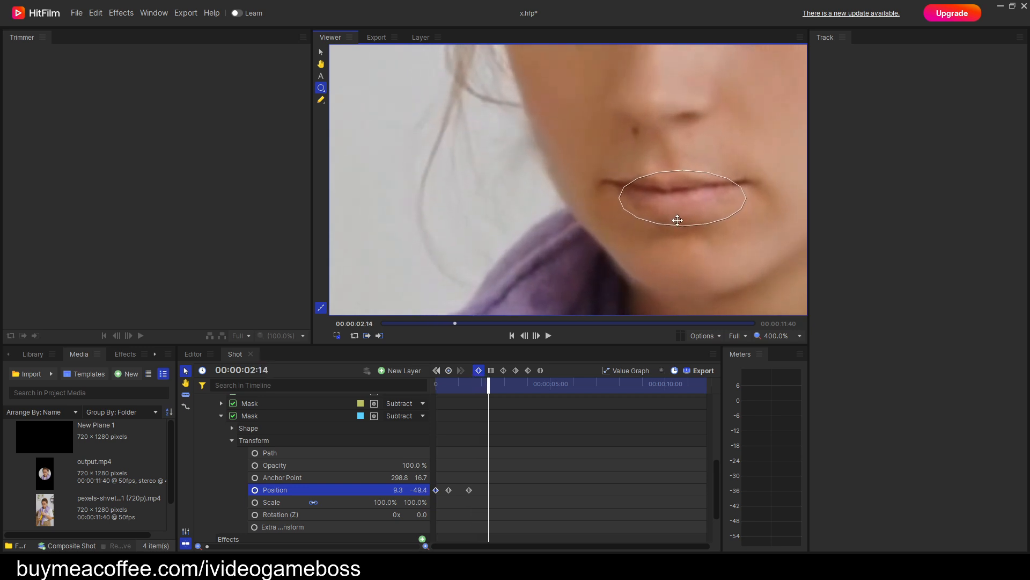
left_click_drag(693, 200, 699, 199)
Keyframe the lip mask over the mouth between 00:00:03:24 and 00:00:04:02, ending at position 34.1, -64.1.
key("period")
key("period")
key("period")
key("period")
key("period")
key("period")
key("period")
key("period")
key("period")
key("period")
key("period")
key("period")
key("period")
key("period")
key("period")
key("period")
key("period")
key("period")
key("period")
key("period")
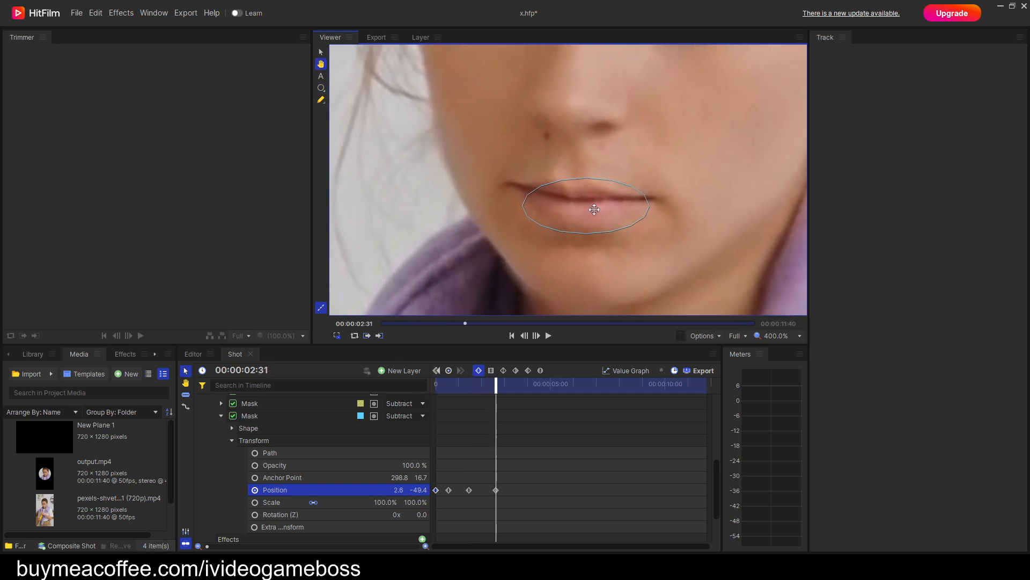
key("period")
key("period")
key("period")
key("period")
key("period")
key("period")
key("period")
key("period")
key("period")
key("period")
key("period")
key("period")
key("period")
key("period")
key("period")
key("period")
key("period")
key("period")
key("period")
key("period")
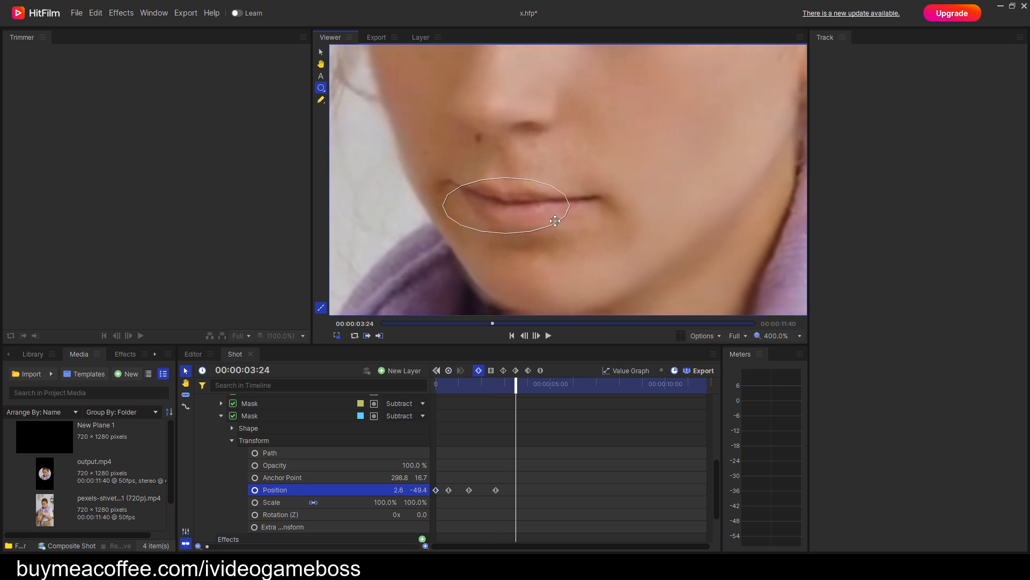
left_click_drag(421, 211, 513, 204)
scroll(473, 231, "down", 1)
key("period")
key("period")
key("period")
key("period")
key("period")
key("period")
key("period")
key("period")
key("period")
key("period")
key("period")
key("period")
key("period")
key("period")
key("period")
key("period")
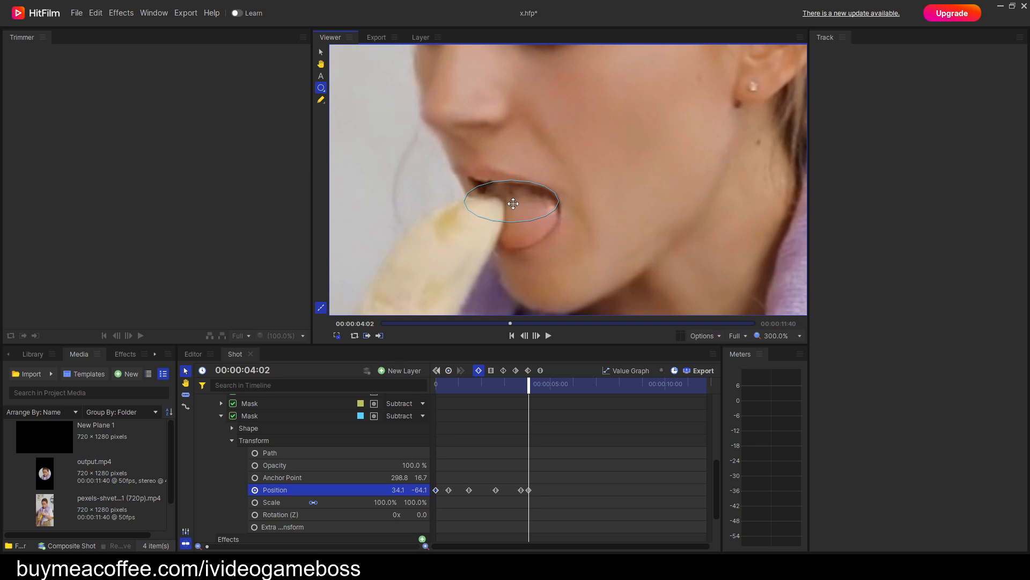
Try adjusting the lip mask's feather length.
left_click(232, 428)
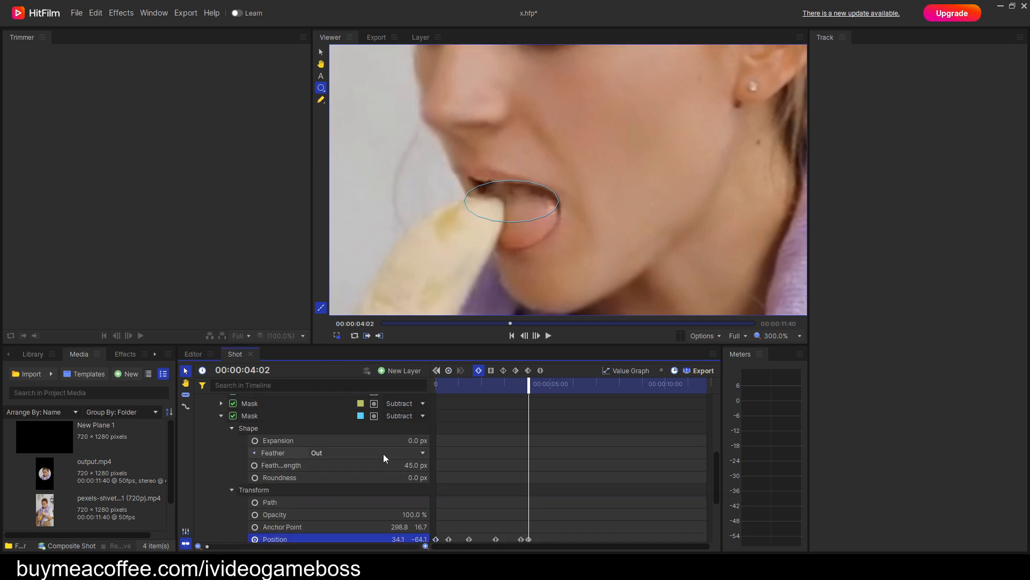
left_click_drag(406, 464, 397, 464)
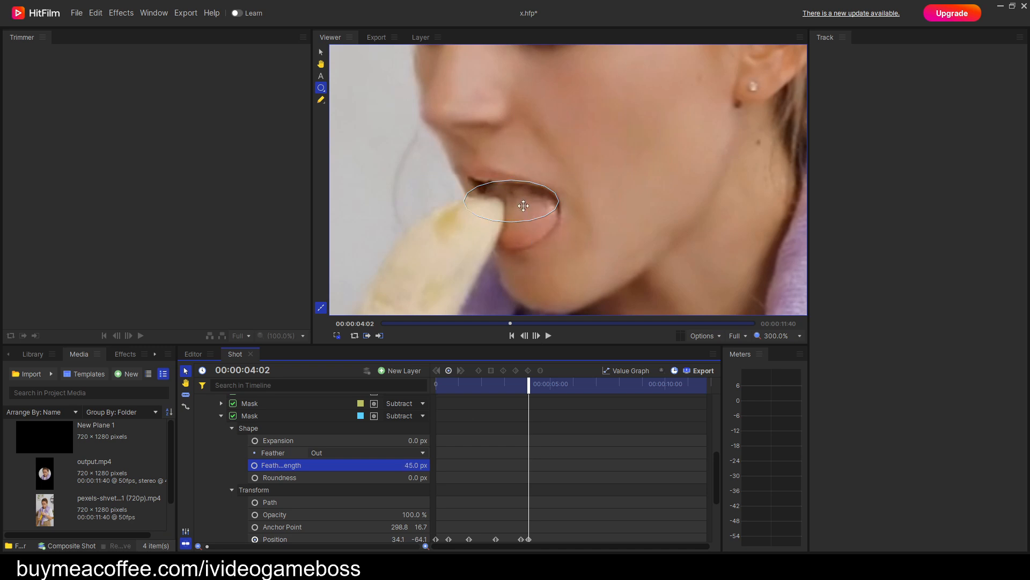
left_click(236, 429)
left_click(235, 429)
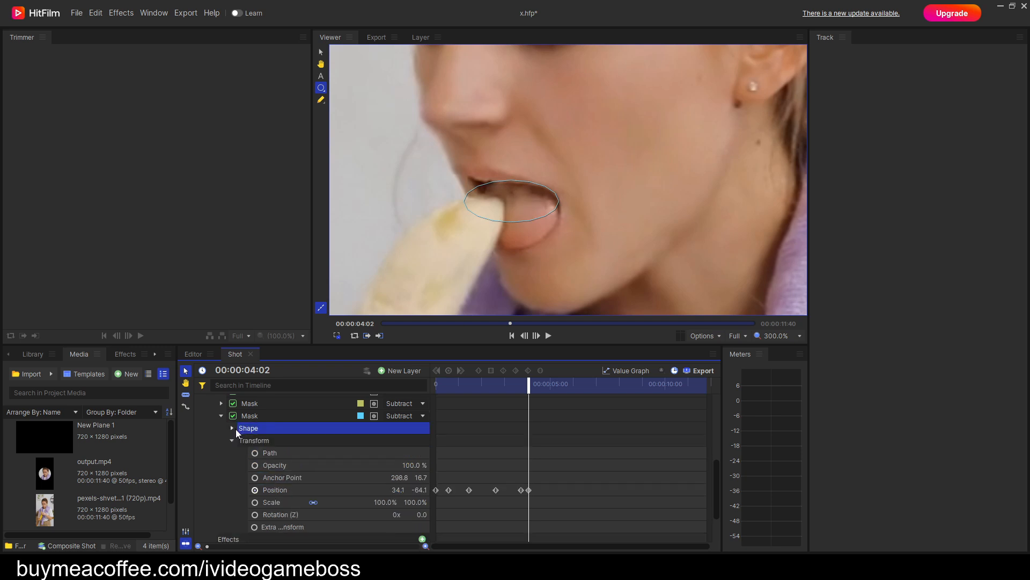
Reposition the lip mask over the open mouth around 00:00:04:02, at position 47.8, -71.1.
left_click(303, 491)
left_click_drag(528, 206, 548, 217)
key("period")
key("period")
key("period")
key("period")
key("period")
key("period")
key("period")
key("period")
key("period")
key("period")
key("period")
key("period")
key("period")
key("period")
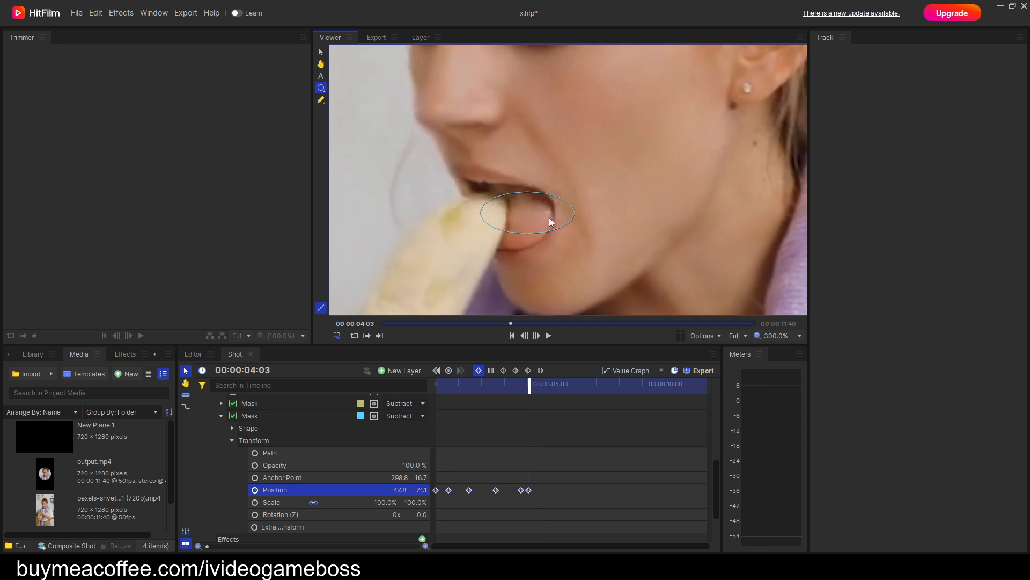
Refine the lip mask's position keyframes frame by frame around the banana bite just after 00:00:04:03.
left_click_drag(474, 261, 469, 249)
key("comma")
key("comma")
key("comma")
key("comma")
key("comma")
key("comma")
key("comma")
key("comma")
key("comma")
key("comma")
left_click_drag(506, 221, 507, 217)
key("period")
key("period")
key("period")
Keyframe the lip mask over the closed mouth shortly before 00:00:04:49, at position 29.8, -63.1.
key("period")
key("period")
key("period")
key("period")
key("period")
key("period")
key("period")
key("period")
key("period")
key("period")
key("period")
key("period")
key("period")
key("period")
key("period")
key("period")
key("period")
key("period")
key("period")
left_click_drag(452, 267, 573, 183)
left_click_drag(573, 183, 608, 171)
key("period")
key("period")
key("period")
key("period")
key("period")
key("period")
key("period")
key("period")
key("period")
key("period")
key("period")
key("period")
key("period")
key("period")
key("period")
key("period")
key("period")
key("period")
key("period")
key("period")
key("period")
key("period")
key("period")
key("period")
key("period")
key("period")
key("period")
key("period")
key("period")
key("period")
key("period")
key("period")
key("period")
key("period")
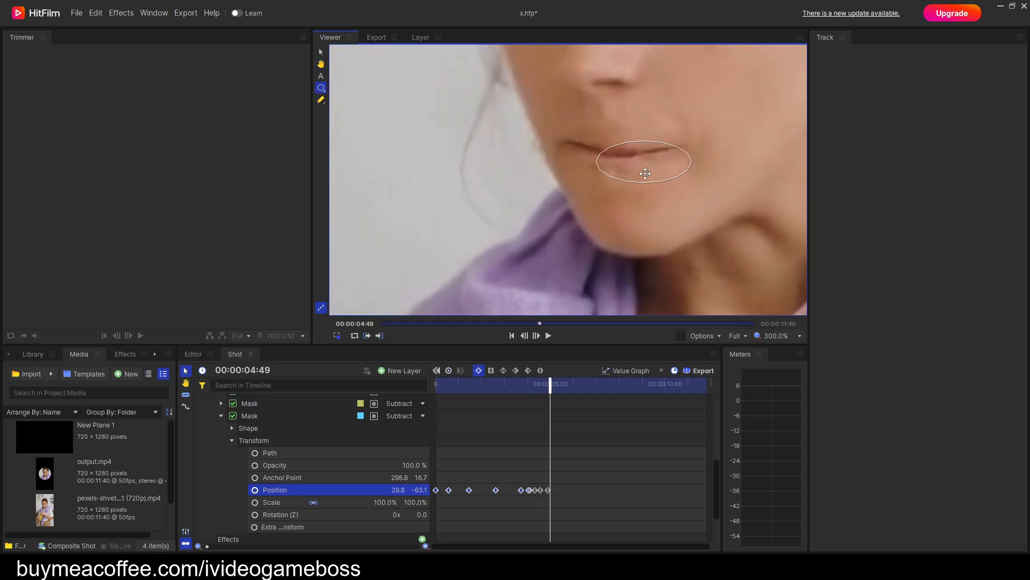
Keyframe the lip mask so it follows the turning mouth between 00:00:04:49 and 00:00:05:41.
left_click_drag(727, 149, 570, 216)
key("comma")
key("comma")
key("comma")
key("comma")
key("comma")
key("comma")
key("comma")
key("comma")
key("comma")
key("comma")
key("comma")
key("comma")
key("comma")
key("comma")
key("comma")
Keyframe the lip mask over the mouth at 00:00:05:41, at position -22.4, -59.4.
key("period")
key("period")
key("period")
key("period")
key("period")
key("period")
key("period")
key("period")
key("period")
key("period")
key("period")
key("period")
key("period")
key("period")
key("period")
key("period")
key("period")
key("period")
key("period")
key("period")
key("period")
key("period")
key("period")
key("period")
key("period")
key("period")
key("period")
key("period")
left_click_drag(639, 192, 719, 181)
key("period")
key("period")
key("period")
key("period")
key("period")
key("period")
key("period")
key("period")
key("period")
key("period")
key("period")
key("period")
key("period")
key("period")
key("period")
key("period")
key("period")
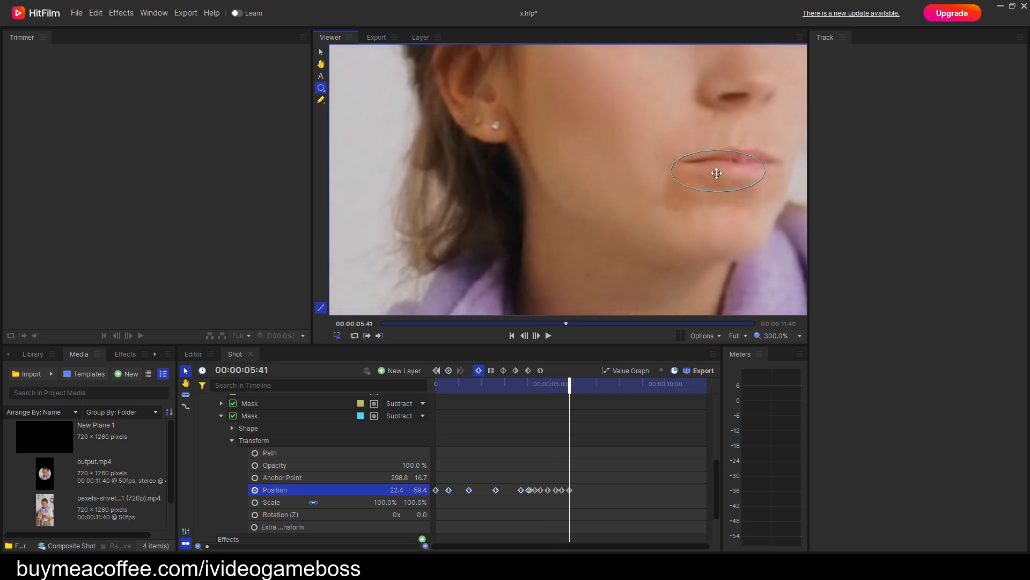
Keyframe the lip mask over the mouth at 00:00:06:09, at position -16.8, -62.7.
key("period")
key("period")
key("period")
key("period")
key("period")
key("period")
key("period")
key("period")
key("period")
key("period")
key("period")
key("period")
key("period")
key("period")
key("period")
key("period")
key("period")
key("period")
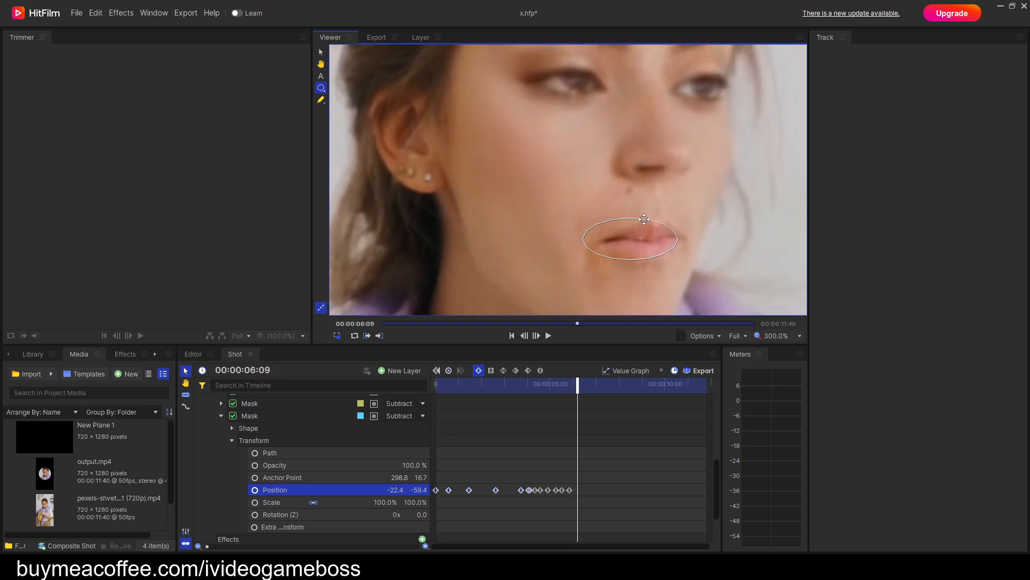
left_click_drag(628, 240, 639, 248)
Keyframe the lip mask over the mouth between 00:00:06:17 and 00:00:07:19, at position -17.8, -52.7.
key("period")
key("period")
key("period")
key("period")
key("period")
key("period")
key("period")
key("period")
key("period")
key("period")
key("period")
key("period")
key("period")
key("period")
key("period")
key("period")
key("period")
key("period")
key("period")
key("period")
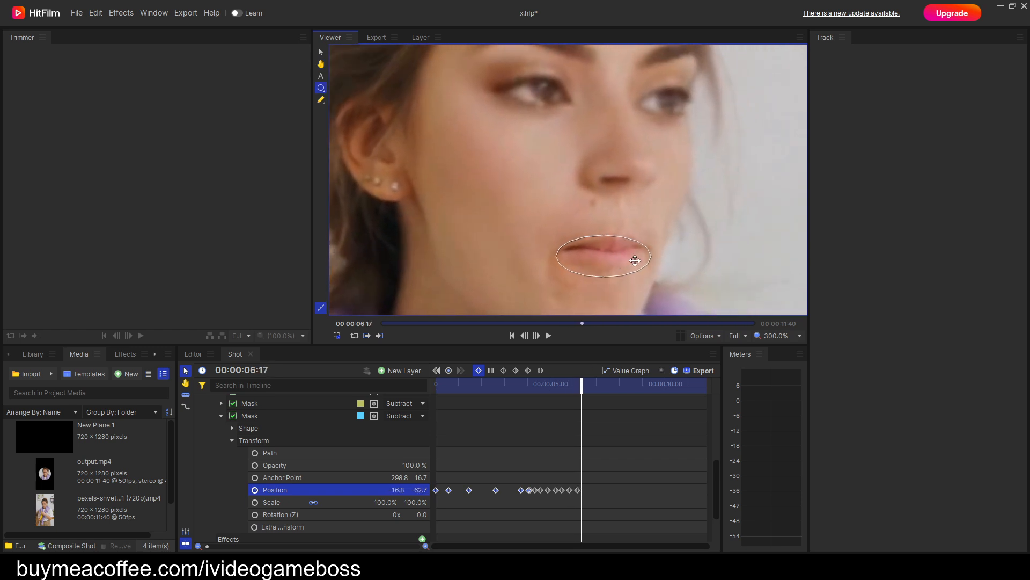
left_click_drag(499, 286, 568, 190)
key("period")
key("period")
key("period")
key("period")
key("period")
key("period")
key("period")
key("period")
key("period")
key("period")
key("period")
key("period")
key("period")
key("period")
key("period")
key("period")
key("period")
key("period")
key("h")
key("period")
key("period")
key("period")
key("period")
key("period")
key("period")
key("period")
key("period")
key("period")
key("period")
key("period")
key("period")
key("period")
key("period")
key("period")
key("period")
key("period")
key("period")
key("period")
key("period")
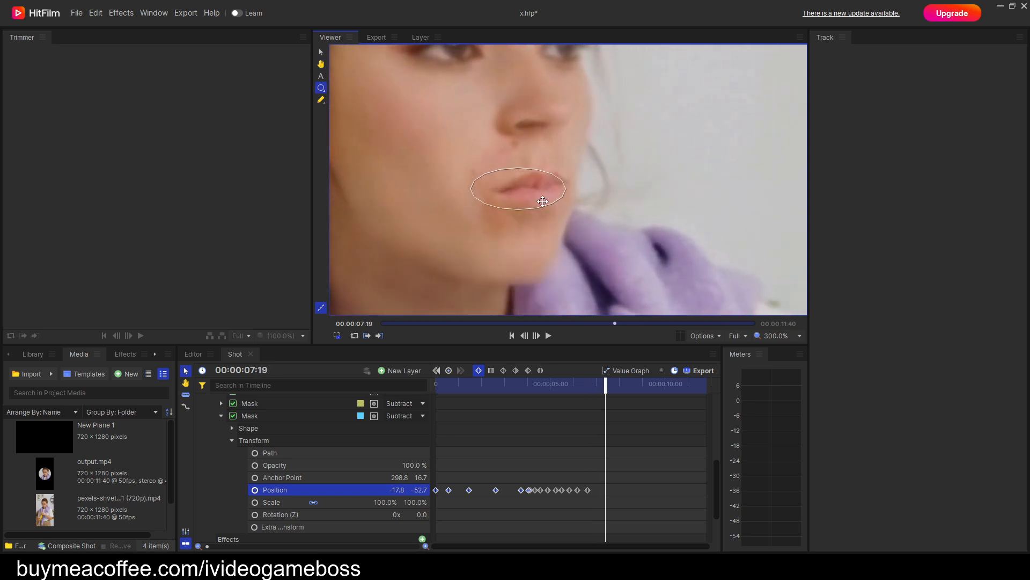
Keyframe the lip mask over the open mouth at 00:00:08:18, at position -24.7, -55.3, and again shortly after that frame.
key("period")
key("period")
key("period")
key("period")
key("period")
key("period")
key("period")
key("period")
key("period")
key("period")
key("period")
key("period")
key("period")
key("period")
key("period")
key("period")
key("period")
key("period")
key("period")
key("period")
left_click_drag(648, 173, 585, 256)
key("period")
key("period")
key("period")
key("period")
key("period")
key("period")
key("period")
key("period")
key("period")
key("period")
key("period")
key("period")
key("period")
key("period")
key("period")
key("period")
key("period")
key("period")
left_click_drag(642, 175, 633, 203)
key("comma")
key("comma")
key("comma")
key("comma")
key("comma")
key("comma")
key("comma")
key("comma")
key("comma")
key("comma")
key("comma")
key("comma")
key("comma")
key("comma")
key("comma")
key("comma")
key("comma")
key("comma")
key("comma")
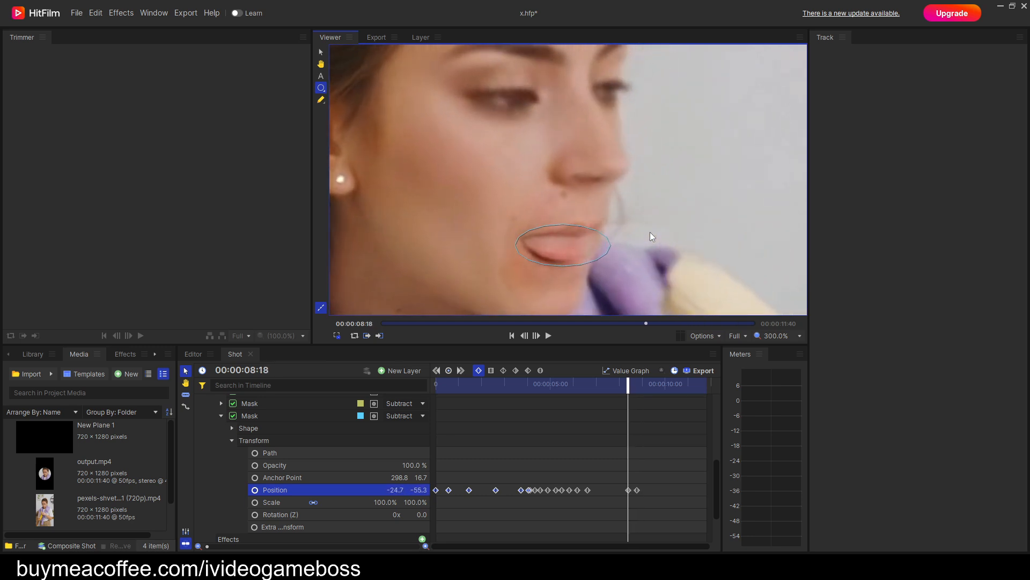
Keyframe the lip mask over the mouth between 00:00:08:18 and 00:00:09:41, ending at position -16.8, -61.4.
key("period")
key("period")
key("period")
key("period")
key("period")
key("period")
key("period")
key("period")
key("period")
key("period")
key("period")
key("period")
key("period")
key("period")
key("period")
key("period")
key("period")
key("period")
key("period")
key("period")
left_click_drag(667, 217, 596, 189)
key("period")
key("period")
key("period")
key("period")
key("period")
key("period")
key("period")
key("period")
key("period")
key("period")
key("period")
key("period")
key("period")
key("period")
key("period")
key("period")
key("period")
key("period")
key("period")
key("period")
key("period")
key("period")
key("period")
key("period")
key("period")
key("period")
key("period")
key("period")
key("period")
key("period")
key("period")
key("period")
key("period")
key("period")
key("period")
key("period")
key("period")
key("period")
key("period")
key("period")
key("period")
key("period")
key("period")
key("period")
key("period")
key("period")
key("period")
key("period")
key("period")
key("period")
key("period")
key("period")
key("period")
key("period")
key("period")
key("period")
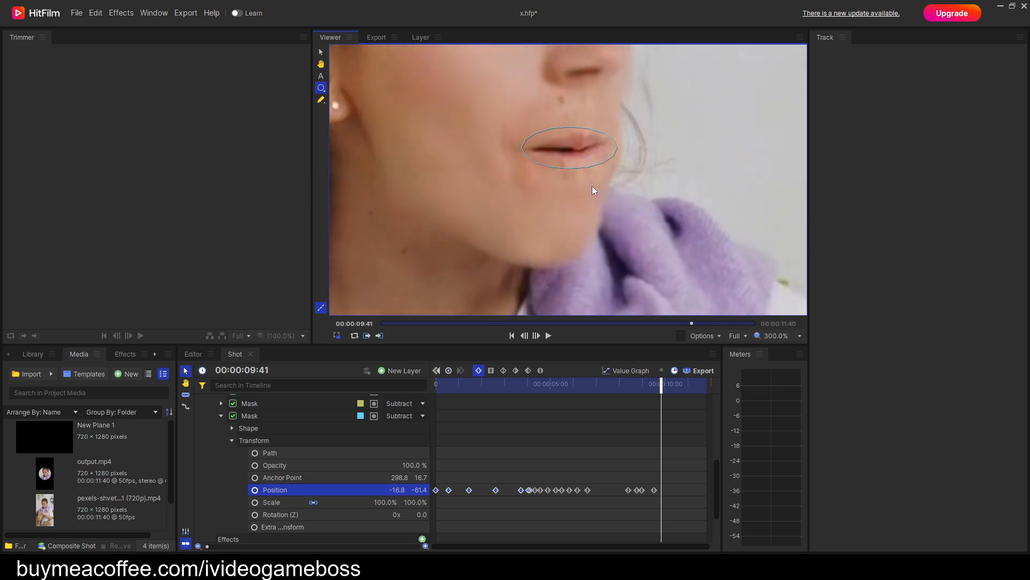
Keyframe the lip mask at 00:00:09:46 with position -13.8, -61.1 and at 00:00:10:26 with position -6.6, -58.9.
left_click_drag(566, 131, 571, 131)
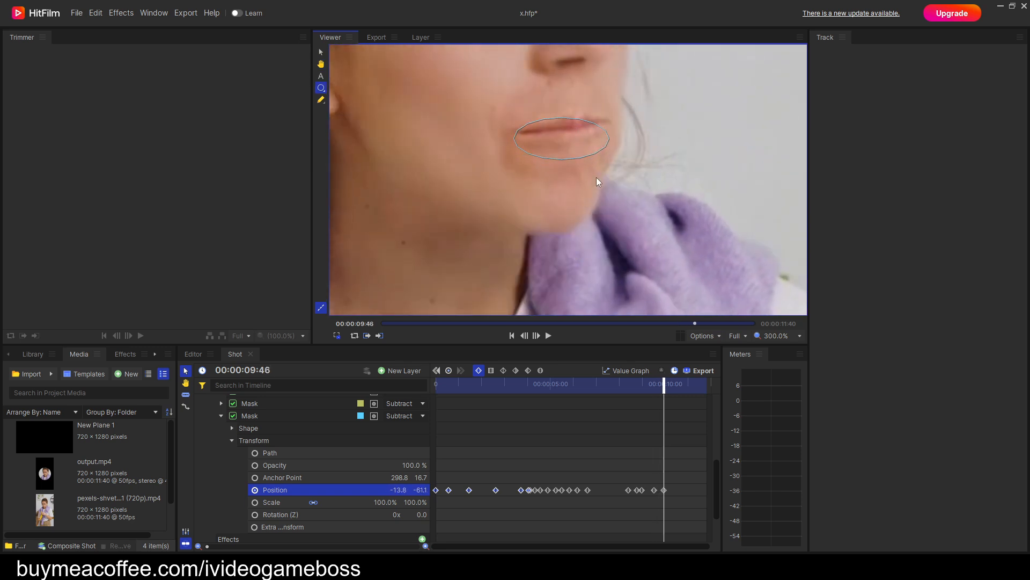
scroll(597, 177, "down", 1)
key("period")
key("period")
key("period")
key("period")
key("period")
key("period")
key("period")
key("period")
key("period")
key("period")
key("period")
key("period")
key("period")
key("period")
key("period")
key("period")
key("period")
key("period")
key("period")
key("period")
key("period")
key("period")
key("period")
key("period")
key("period")
key("period")
left_click_drag(592, 178, 567, 244)
mouse_move(551, 199)
left_mouse_down()
mouse_move(562, 196)
mouse_move(551, 199)
left_mouse_up()
scroll(569, 211, "up", 1)
Keyframe the lip mask over the mouth shortly before the clip's last frame, at position -12.6, -58.6.
key("period")
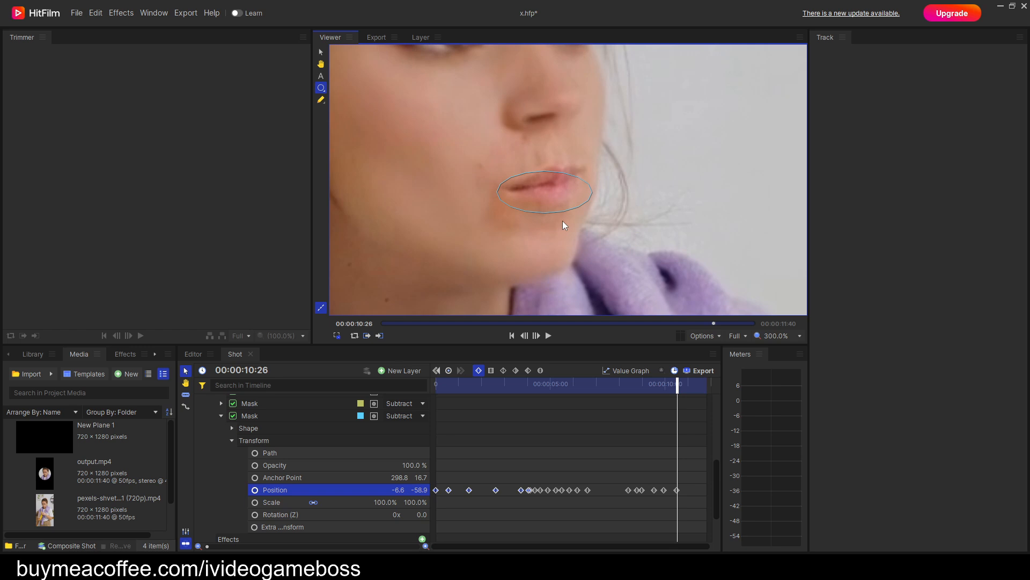
key("period")
key("period")
key("period")
key("period")
key("period")
key("period")
key("period")
key("period")
key("period")
key("period")
key("period")
key("period")
key("period")
key("period")
key("period")
key("period")
key("period")
key("period")
key("period")
key("period")
left_click_drag(545, 185, 535, 185)
key("period")
key("period")
key("period")
key("period")
key("period")
key("period")
key("period")
key("period")
key("period")
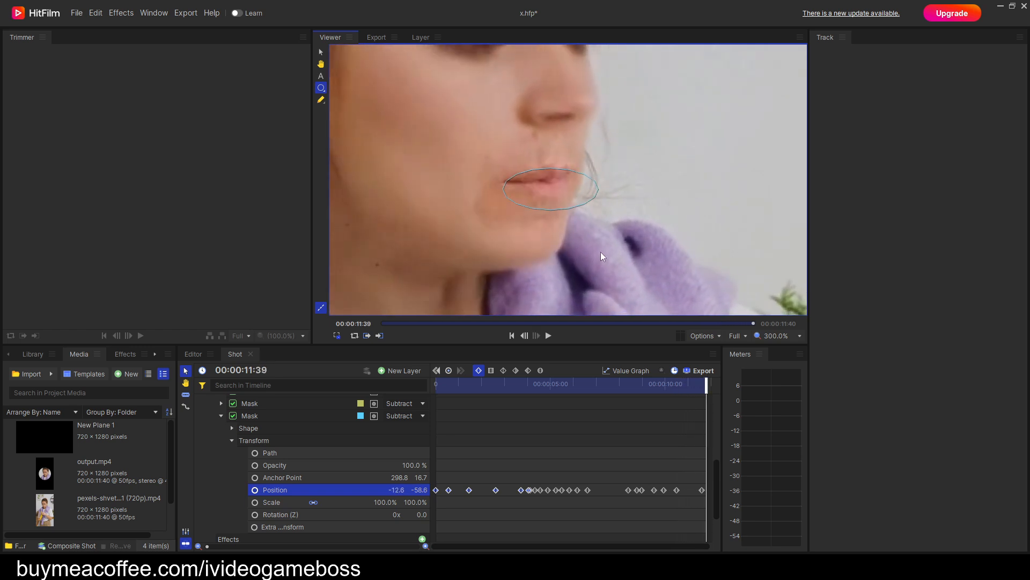
Return to the start of the shot and pull the lip mask's lowest point down onto the chin.
left_click_drag(708, 388, 436, 388)
key("h")
left_click_drag(517, 275, 574, 152)
key("e")
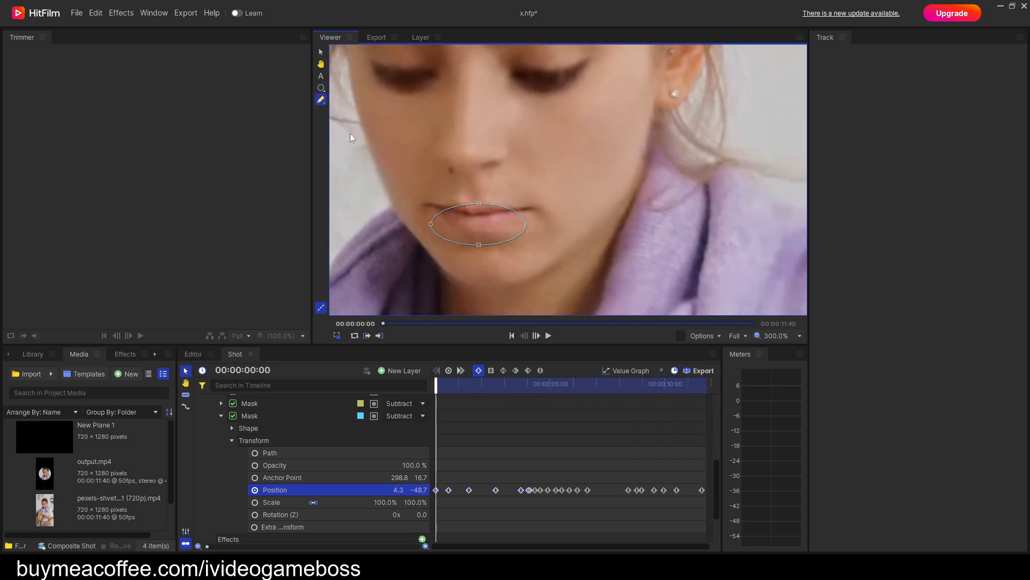
left_click(479, 245)
left_click_drag(512, 274, 484, 273)
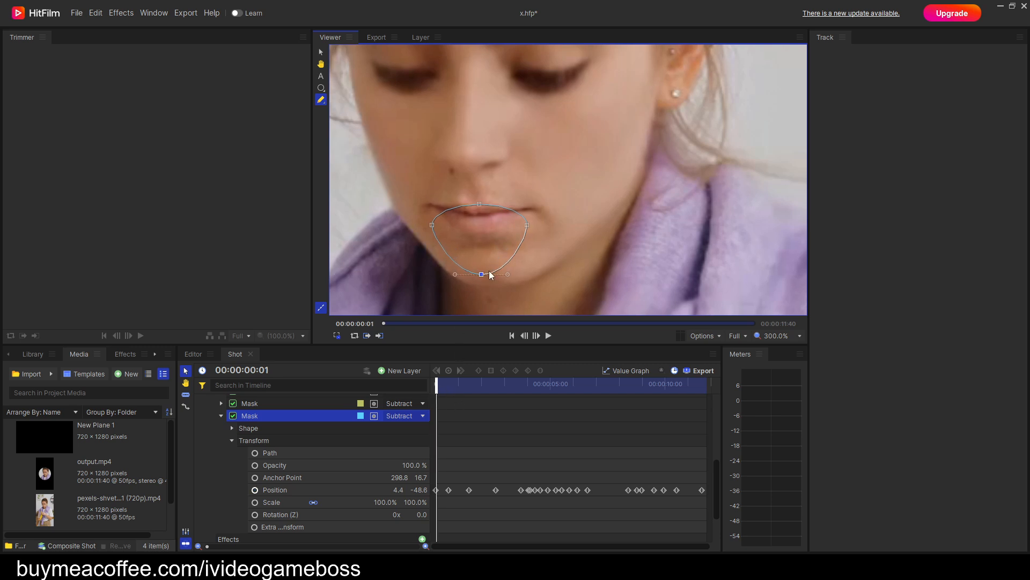
Play the shot through to check the reshaped lip mask, and collapse the mask's properties at the start frame.
key("space")
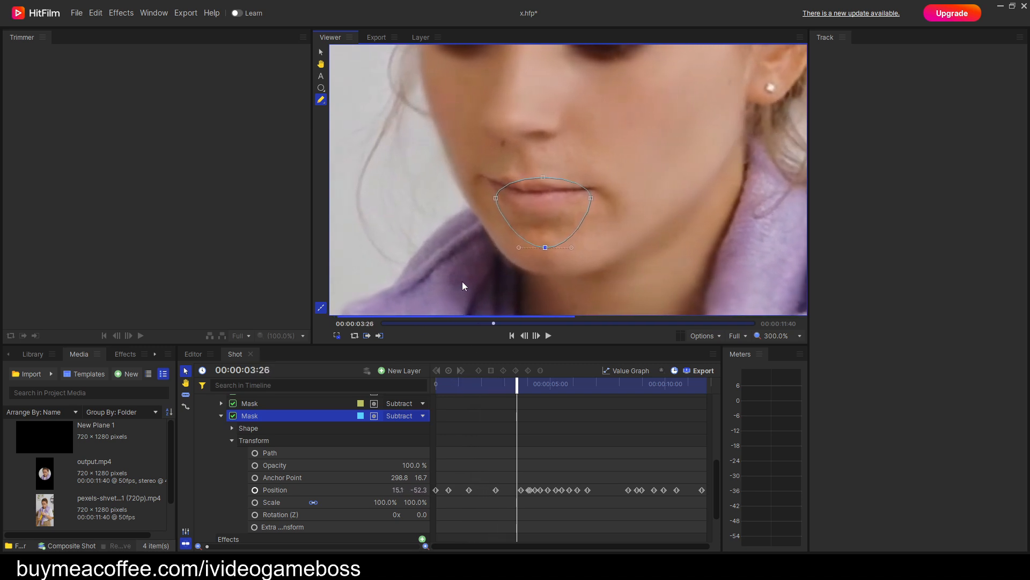
scroll(460, 276, "down", 2)
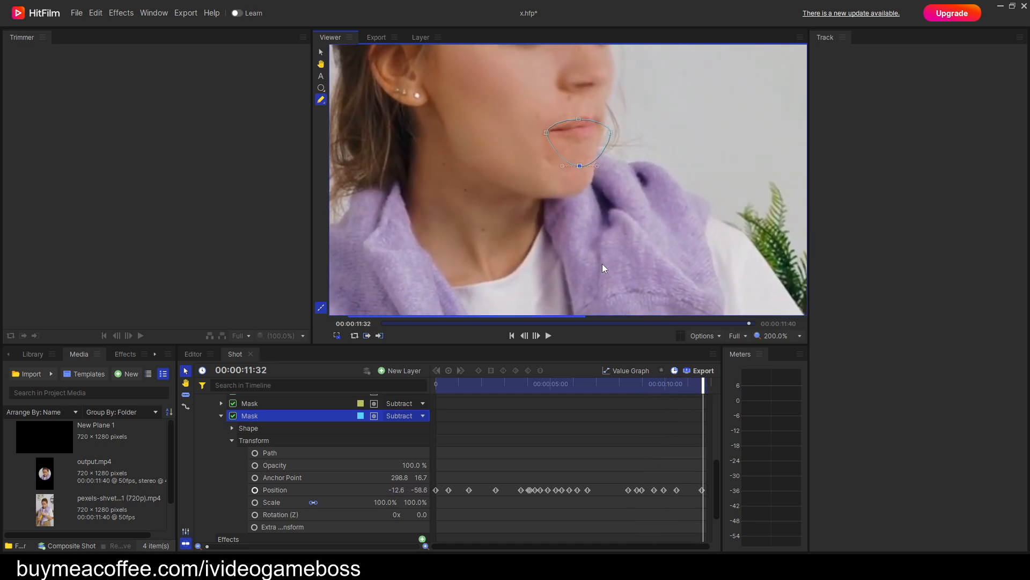
left_click_drag(709, 389, 435, 388)
left_click(221, 415)
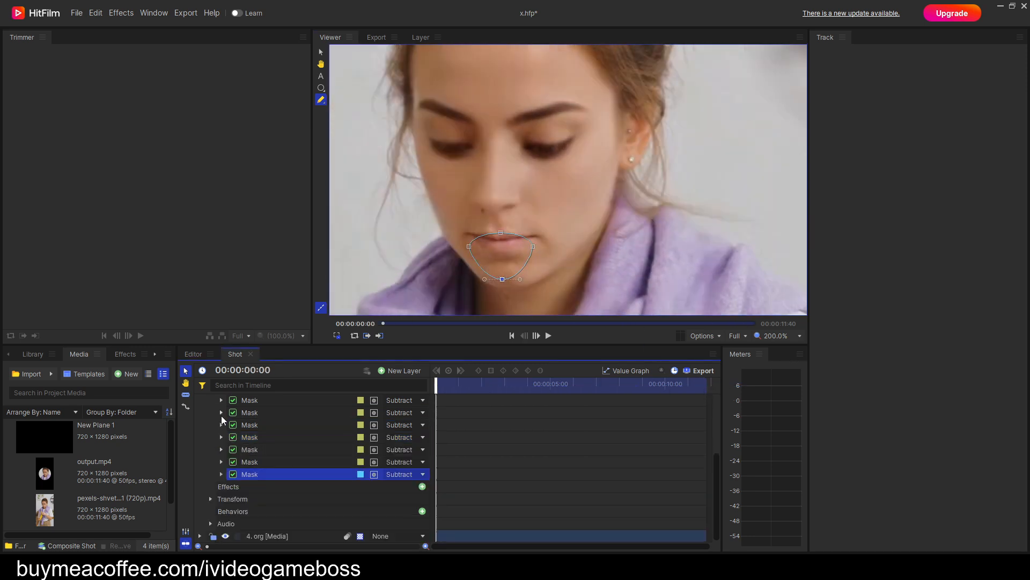
Draw a small circular mask on the tip of the nose at 00:00:00:00.
left_click(324, 94)
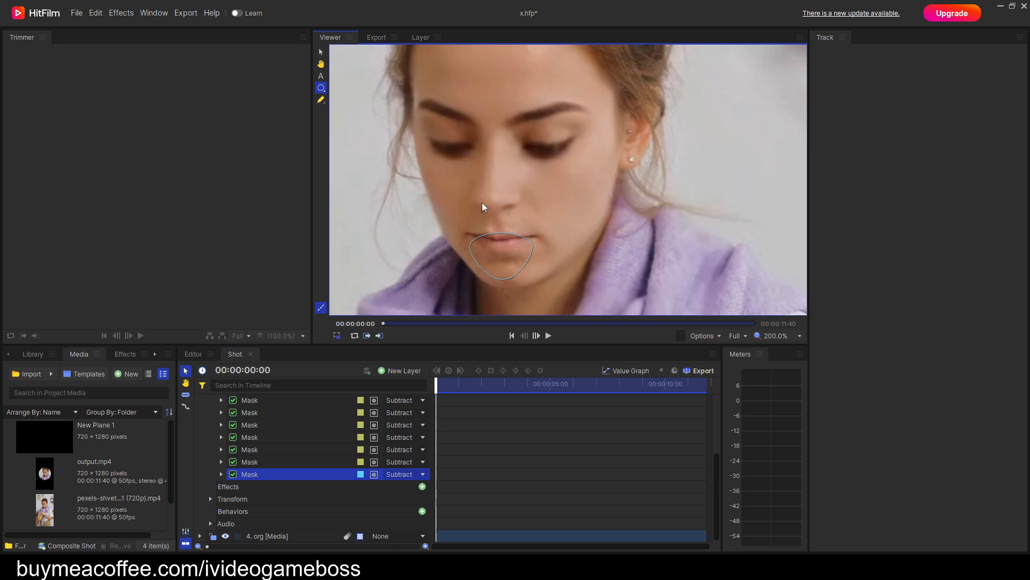
mouse_move(478, 187)
left_mouse_down()
mouse_move(504, 203)
mouse_move(495, 203)
left_mouse_up()
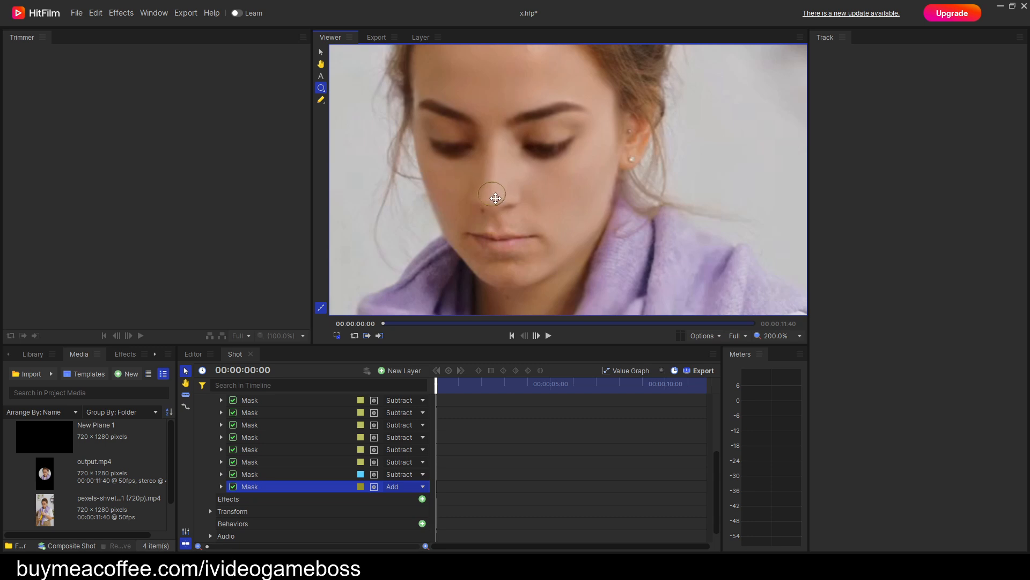
Feather the nose mask outward by 29 px and set its blend mode to Subtract.
left_click(221, 486)
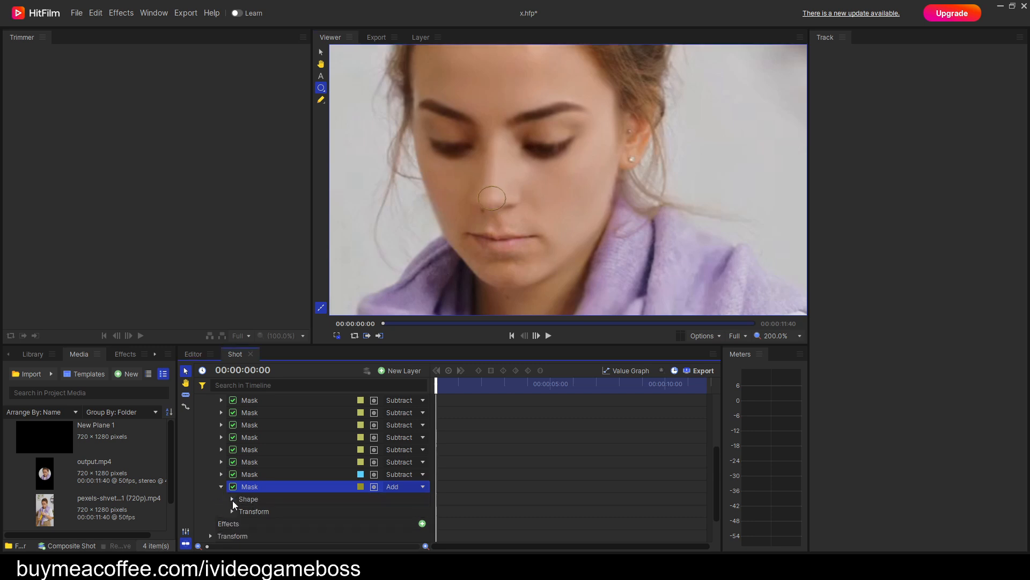
left_click(232, 499)
left_click(323, 523)
left_click(328, 552)
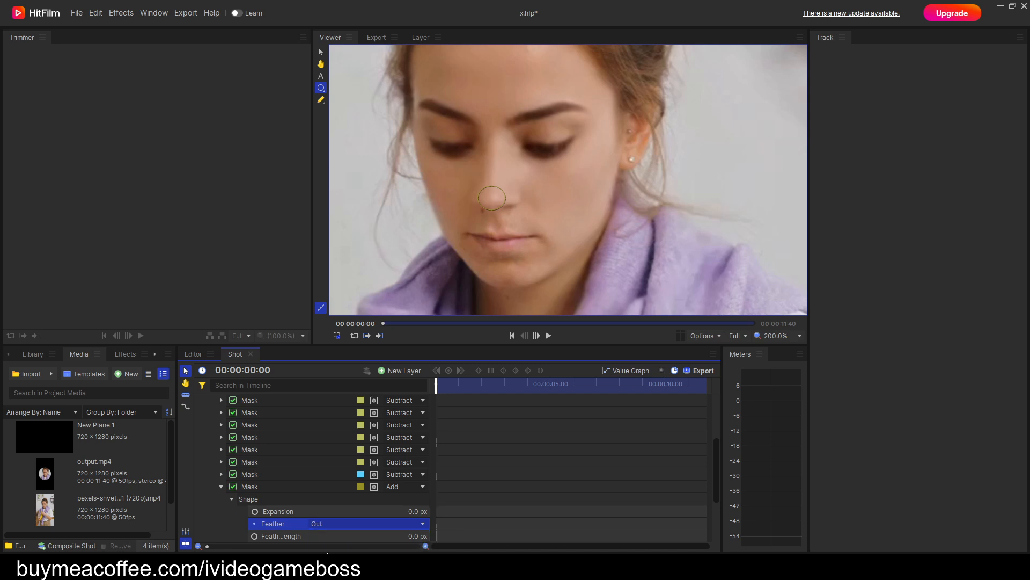
left_click_drag(394, 537, 400, 538)
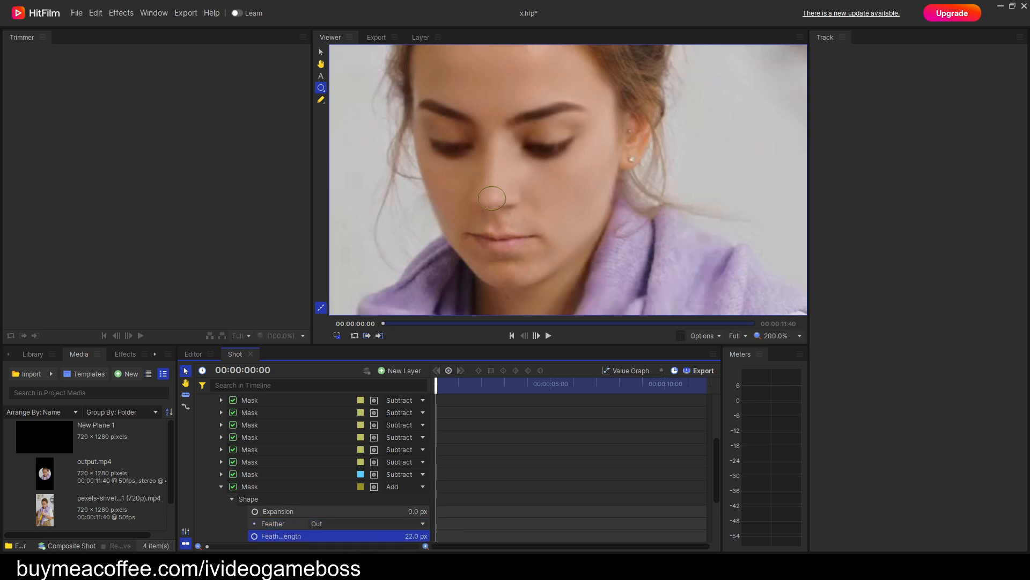
left_click(396, 487)
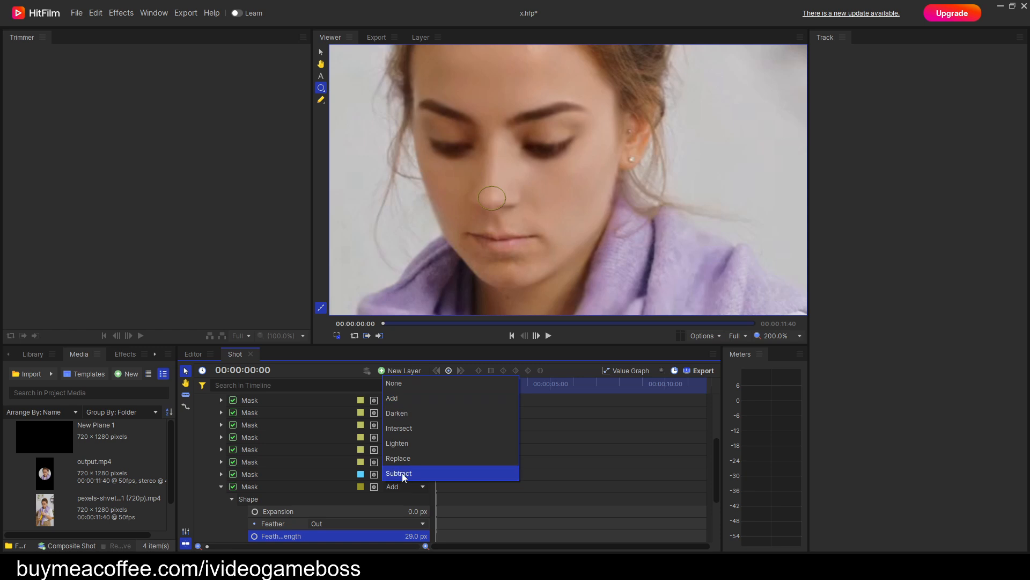
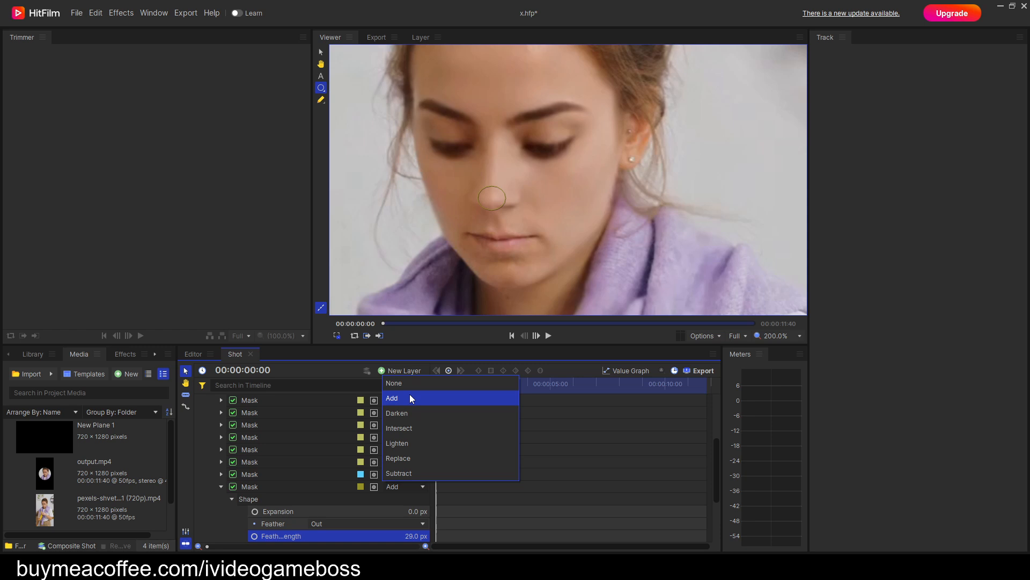
Set the nose mask's blend mode to Add and nudge the mask on the tip of the nose.
left_click(411, 397)
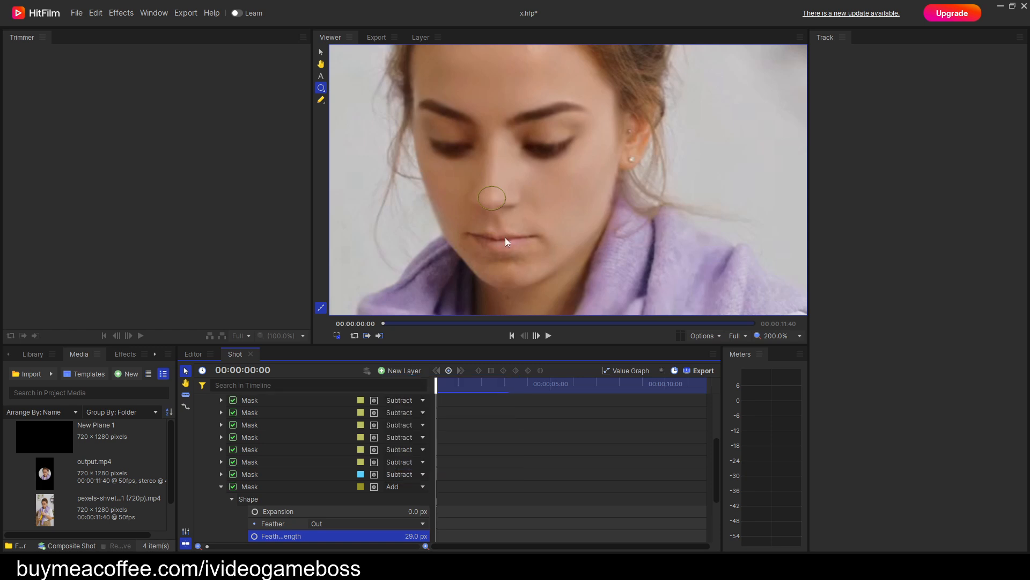
mouse_move(499, 209)
left_mouse_down()
mouse_move(488, 168)
mouse_move(487, 192)
left_mouse_up()
scroll(501, 204, "up", 2)
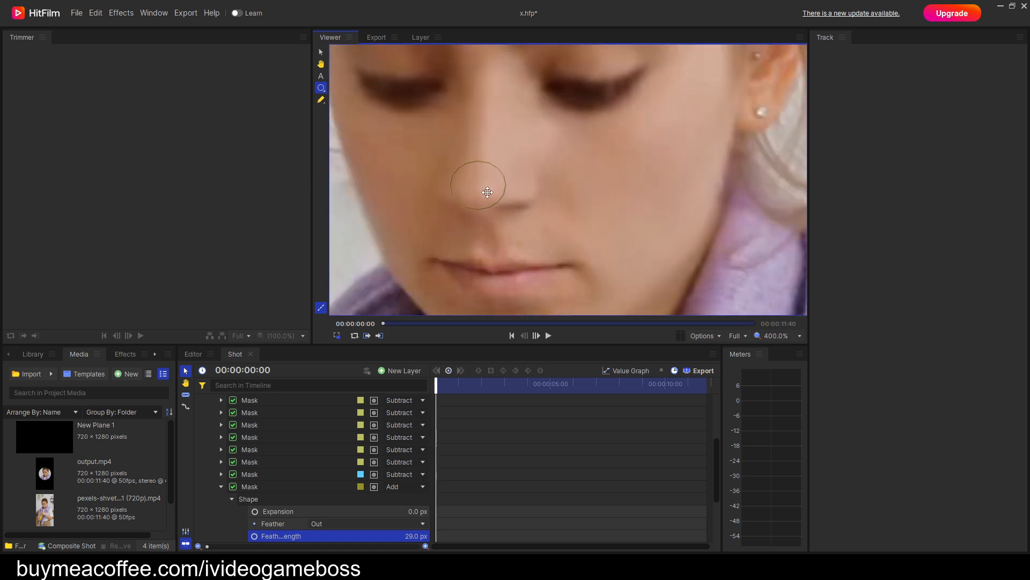
Play the shot to 00:00:04:20, nudging the nose mask along the way, and return to the start frame.
key("space")
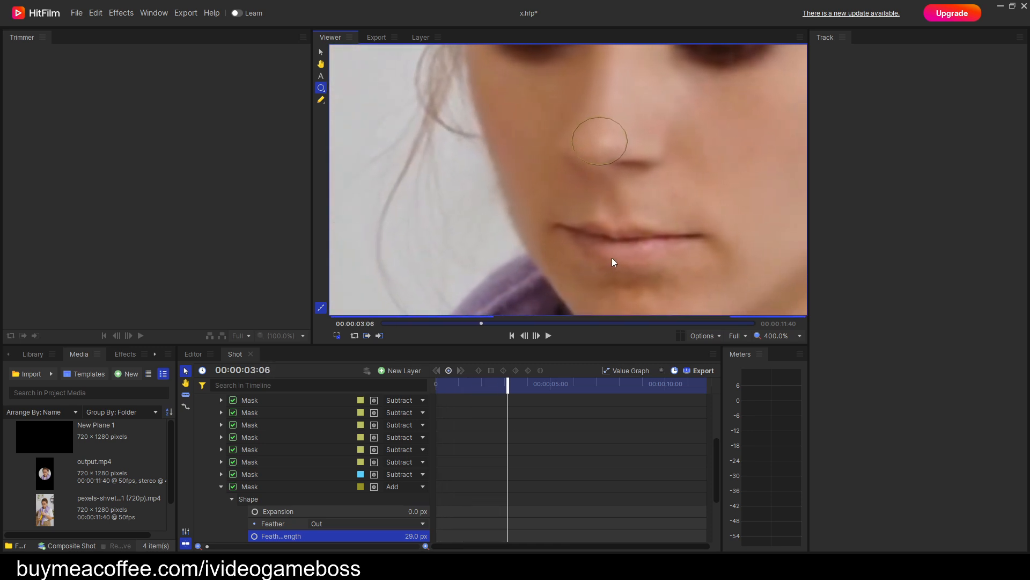
key("space")
left_click_drag(433, 195, 526, 202)
mouse_move(448, 144)
left_mouse_down()
mouse_move(462, 150)
mouse_move(431, 137)
mouse_move(460, 134)
mouse_move(386, 96)
mouse_move(501, 134)
mouse_move(486, 161)
mouse_move(450, 142)
left_mouse_up()
key("space")
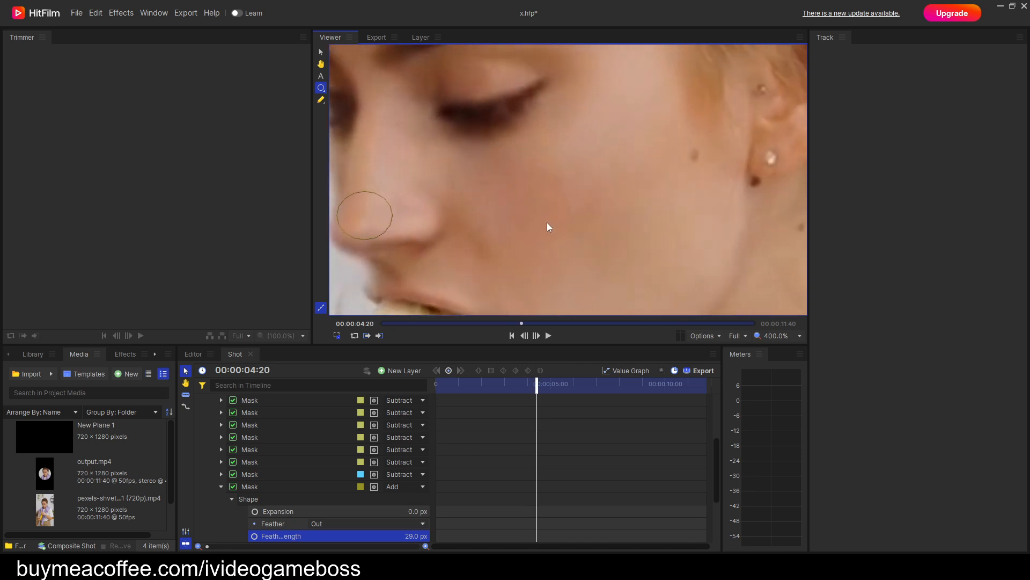
left_click_drag(378, 220, 371, 209)
left_click_drag(539, 385, 436, 386)
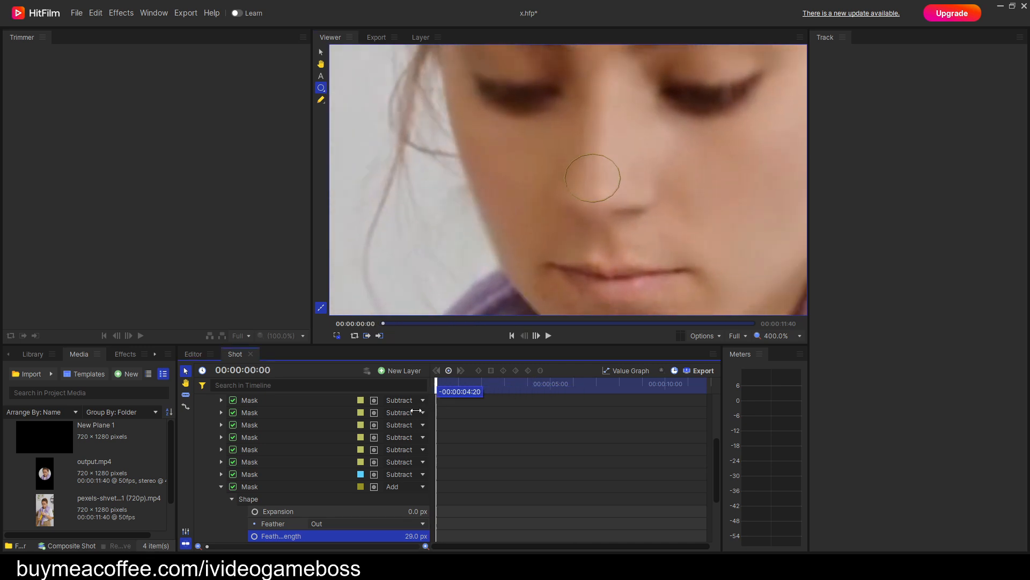
Enable position keyframing on the nose mask at 00:00:00:00 and move the mask to about -4.5, 2.2.
scroll(365, 479, "down", 1)
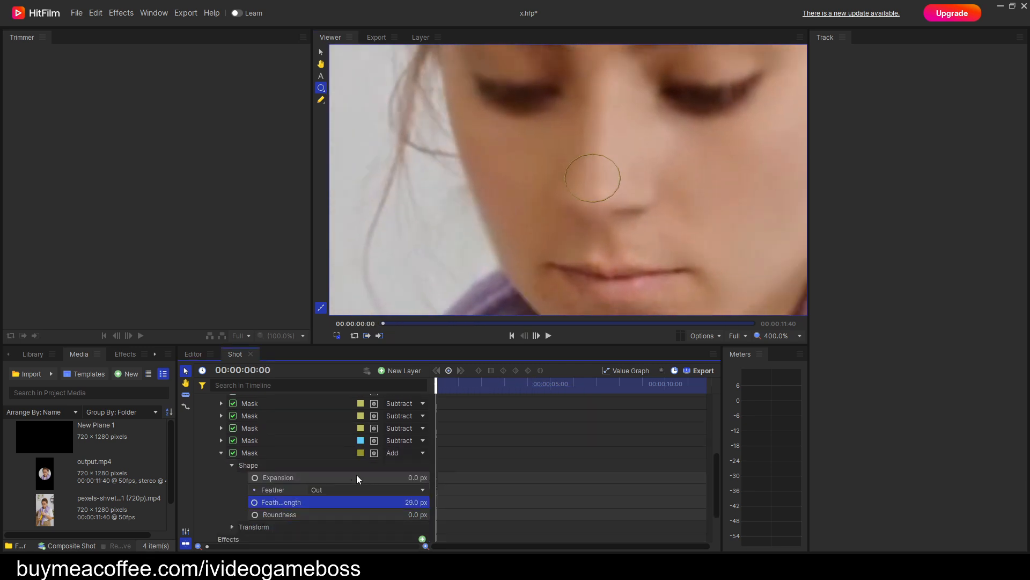
left_click(232, 465)
left_click(232, 477)
scroll(278, 515, "down", 1)
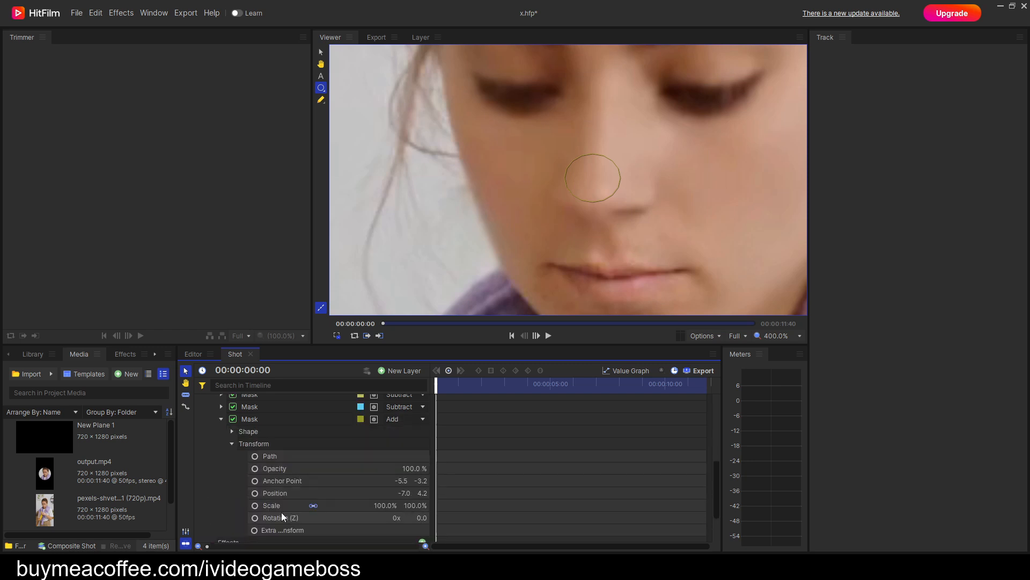
left_click(255, 493)
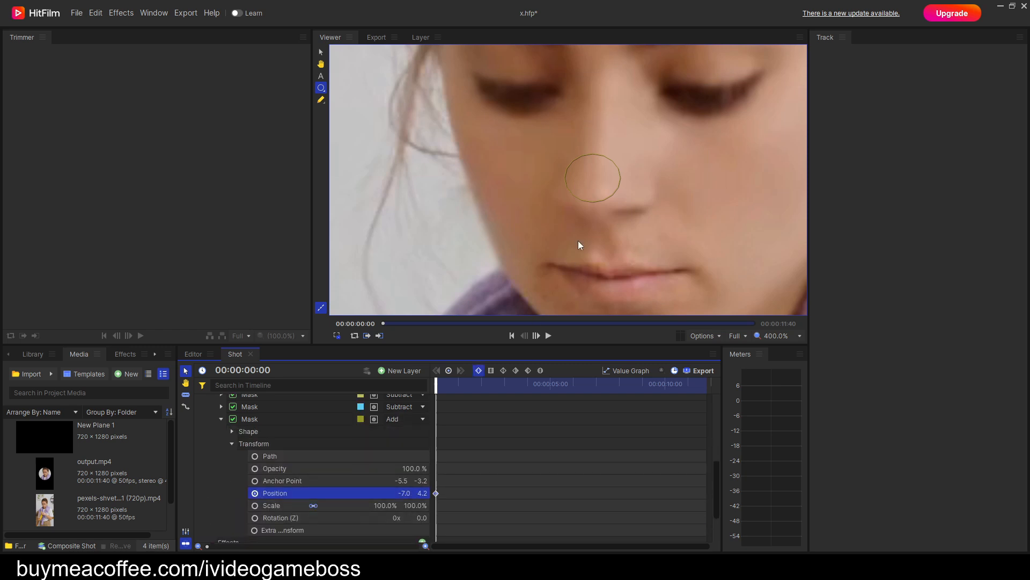
left_click_drag(595, 178, 601, 184)
Advance to about 00:00:04:02 and keyframe the nose mask's position at about -2.5, 1.4 on the nose tip.
key("period")
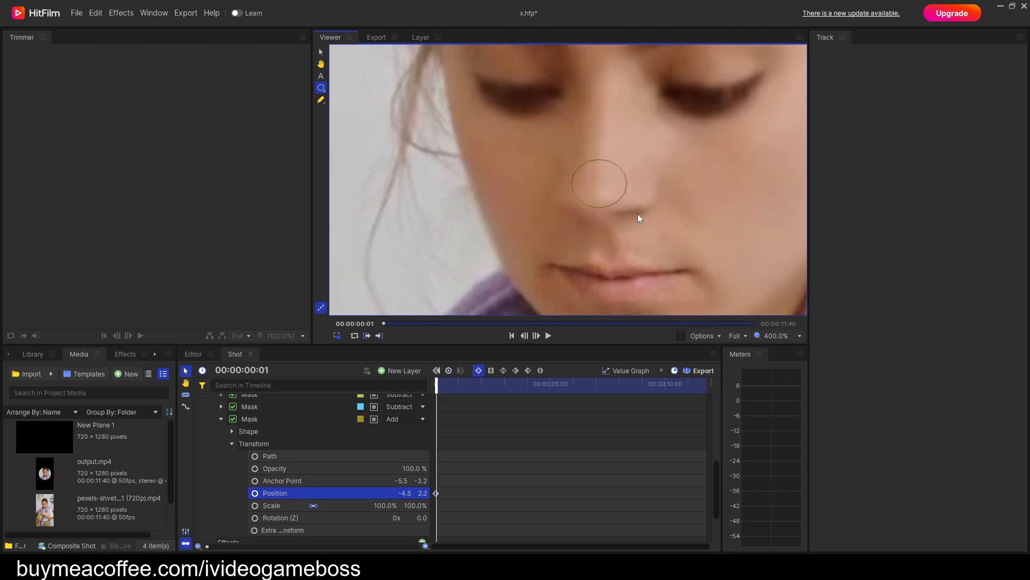
key("period")
key("period")
key("period")
key("period")
key("period")
key("period")
key("period")
key("period")
key("period")
key("period")
key("period")
key("period")
key("period")
key("period")
key("period")
key("period")
key("period")
key("period")
key("period")
key("period")
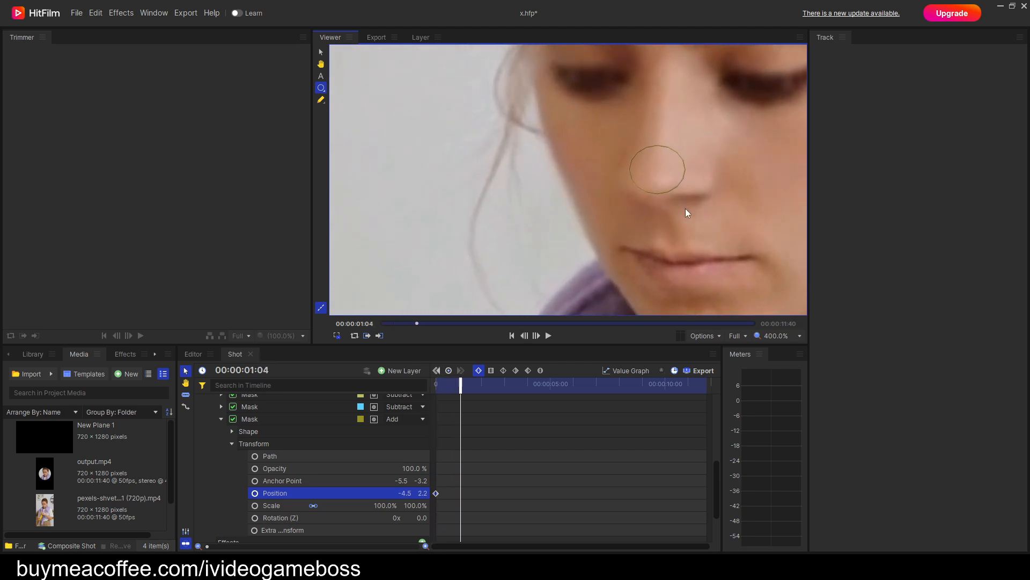
key("period")
key("period")
key("period")
key("period")
key("period")
key("period")
key("period")
key("period")
key("period")
key("period")
key("period")
key("period")
key("period")
key("period")
key("period")
key("period")
key("period")
key("period")
key("period")
key("period")
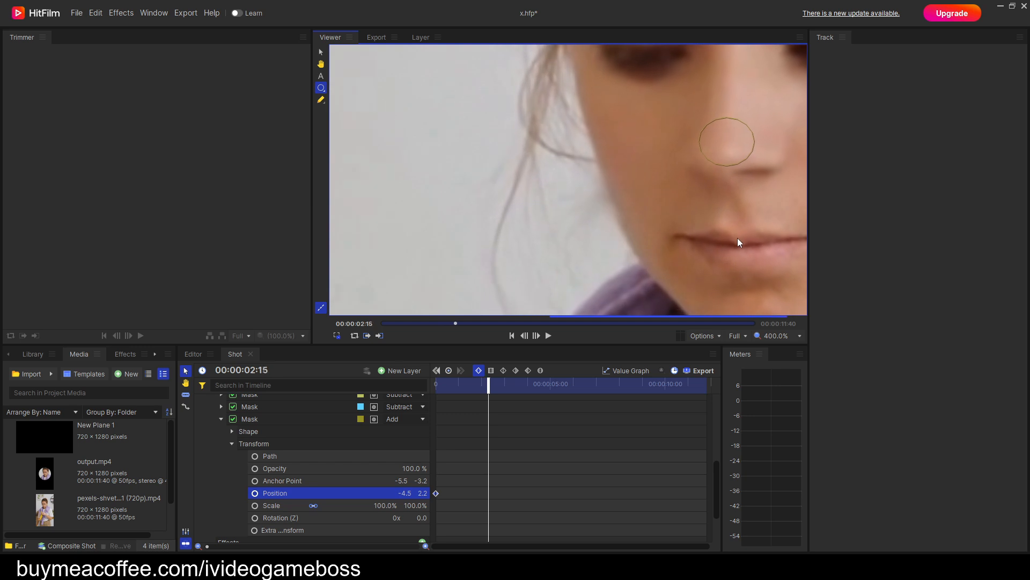
key("period")
key("period")
key("period")
key("period")
key("period")
key("period")
key("period")
key("period")
key("period")
key("period")
key("period")
key("period")
key("period")
key("period")
key("period")
key("period")
key("period")
key("period")
key("period")
key("period")
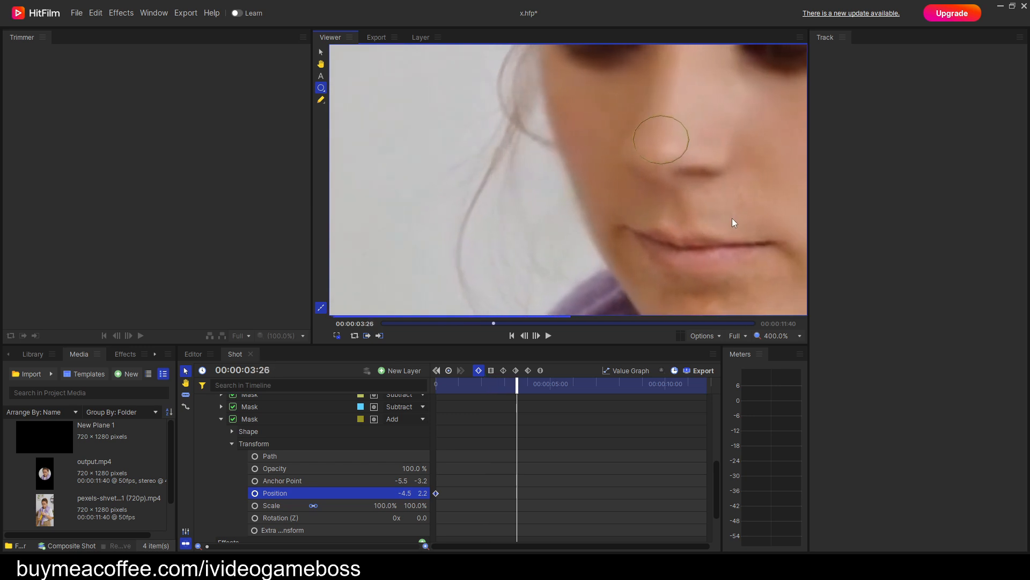
key("period")
key("period")
key("period")
key("period")
key("period")
key("period")
key("period")
key("period")
key("period")
key("period")
key("period")
key("period")
key("period")
key("period")
key("period")
key("period")
key("period")
key("period")
key("period")
key("period")
mouse_move(465, 140)
left_mouse_down()
mouse_move(465, 155)
mouse_move(469, 137)
mouse_move(464, 144)
left_mouse_up()
Advance slightly past 00:00:04:20 and keyframe the nose mask's position at about -8.8, 5.7.
key("period")
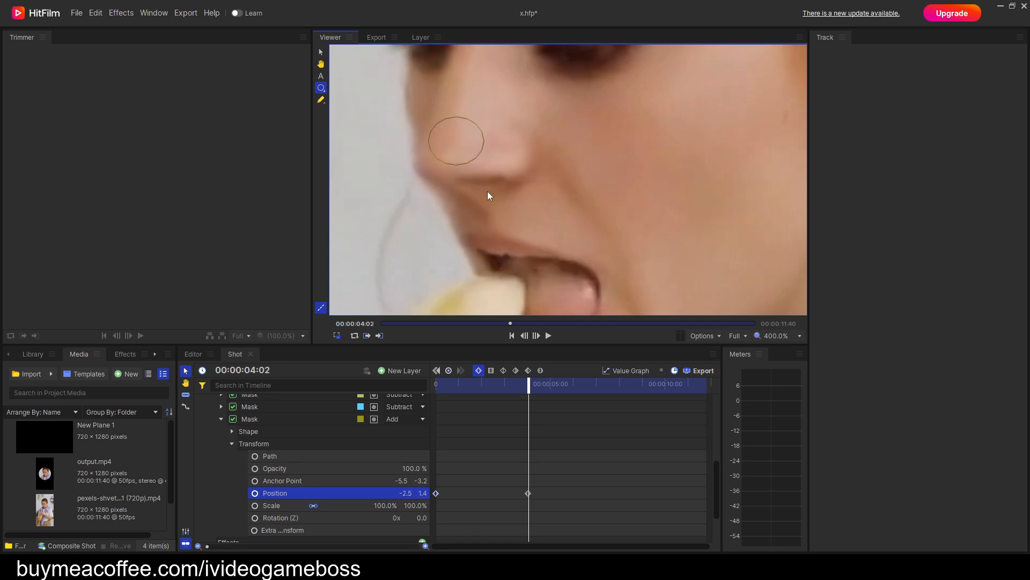
key("period")
key("period")
key("period")
key("period")
key("period")
key("period")
key("period")
key("period")
key("period")
key("period")
key("period")
key("period")
key("period")
key("period")
key("period")
key("period")
key("period")
key("period")
key("period")
key("period")
left_click_drag(360, 213, 356, 207)
left_click_drag(415, 250, 539, 201)
left_click_drag(484, 161, 482, 162)
Keyframe the nose mask onto the nose tip just past 00:00:05:00 and again at about 00:00:05:26, ending near -2.0, 0.2.
key("period")
key("period")
key("period")
key("period")
key("period")
key("period")
key("period")
key("period")
key("period")
key("period")
key("period")
key("period")
key("period")
key("period")
key("period")
key("period")
key("period")
key("period")
key("period")
key("period")
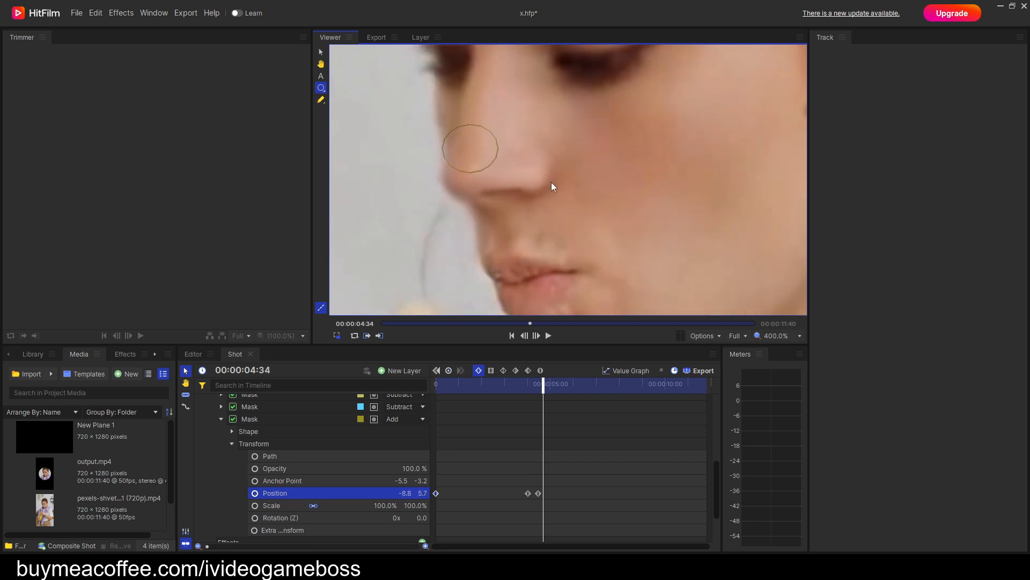
left_click_drag(619, 124, 626, 130)
key("period")
key("period")
key("period")
key("Right")
key("Right")
left_click_drag(740, 194, 520, 244)
left_click_drag(581, 139, 591, 146)
Advance to shortly after 00:00:06:00 and keyframe the nose mask's position at about -0.8, -1.0.
key("Right")
key("Right")
key("Right")
key("Right")
key("Right")
key("Right")
key("Right")
key("Right")
key("Right")
key("Right")
key("Right")
key("Right")
key("Right")
key("Right")
key("Right")
key("Right")
key("Right")
key("Right")
key("Right")
key("Right")
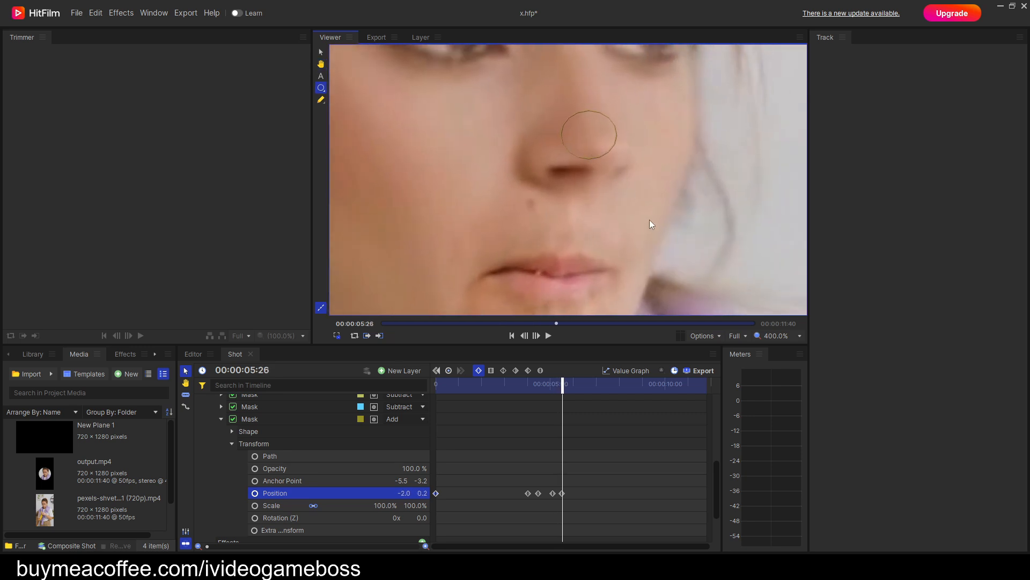
left_click_drag(779, 153, 540, 183)
left_click_drag(630, 139, 632, 142)
Step through the shot to 00:00:11:39 to check the nose mask's tracking, and collapse its properties back at the start frame.
key("Right")
key("Right")
key("Right")
key("Right")
key("Right")
key("Right")
key("Right")
key("Right")
key("Right")
key("Right")
key("Right")
key("Right")
key("Right")
key("Right")
key("Right")
key("Right")
key("Right")
key("Right")
key("Right")
key("Right")
key("Right")
key("Right")
key("Right")
key("Right")
key("Right")
key("Right")
key("Right")
left_click_drag(773, 196, 538, 262)
left_click_drag(457, 249, 624, 201)
key("Right")
key("Right")
key("Right")
key("Right")
key("Right")
key("Right")
key("Right")
key("Right")
key("Right")
key("Right")
key("Right")
key("Right")
key("Right")
key("Right")
key("Right")
key("Right")
key("Right")
key("Right")
key("Right")
key("Right")
key("Right")
key("Right")
key("Right")
key("Right")
key("Right")
key("Right")
key("Right")
key("Right")
key("Right")
key("Right")
key("Right")
key("Right")
key("Right")
key("Right")
key("Right")
key("Right")
key("Right")
key("Right")
key("Right")
key("Right")
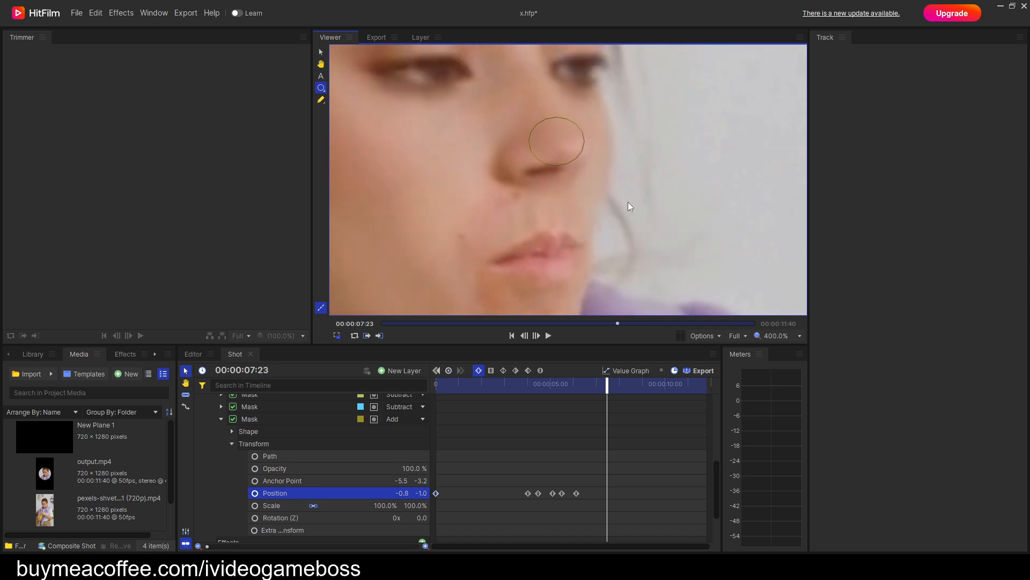
key("Right")
key("Right")
key("Right")
key("Right")
key("Right")
key("Right")
key("Right")
key("Right")
key("Right")
key("Right")
key("Right")
key("Right")
key("Right")
left_click_drag(743, 185, 573, 258)
key("Right")
key("Right")
key("Right")
key("Right")
key("Right")
key("Right")
key("Right")
key("Right")
key("Right")
key("Right")
key("Right")
key("Right")
key("Right")
key("Right")
key("Right")
key("Right")
key("Right")
key("Right")
key("Right")
key("Right")
key("Right")
key("Right")
key("Right")
key("Right")
key("Right")
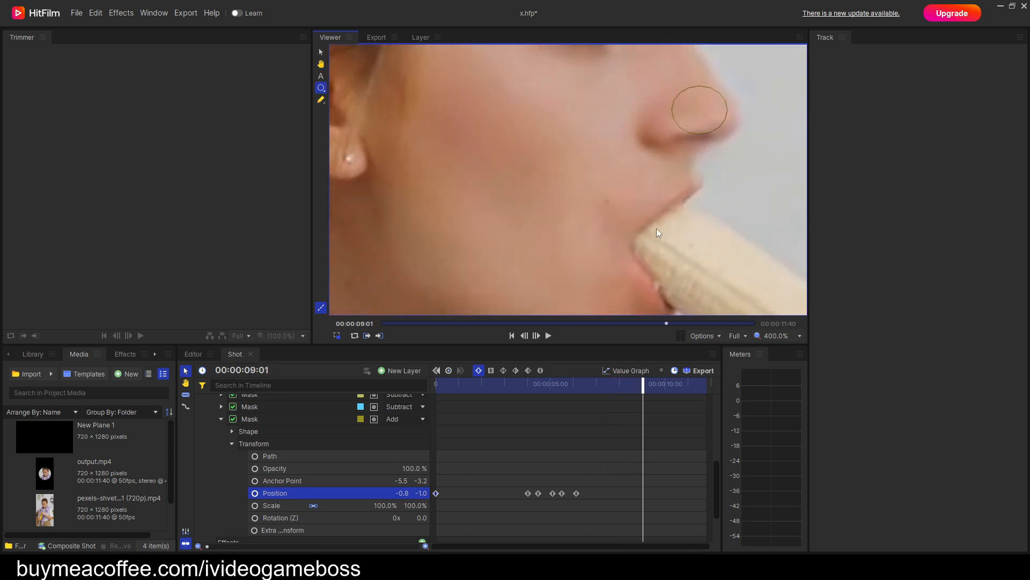
left_click_drag(688, 153, 653, 213)
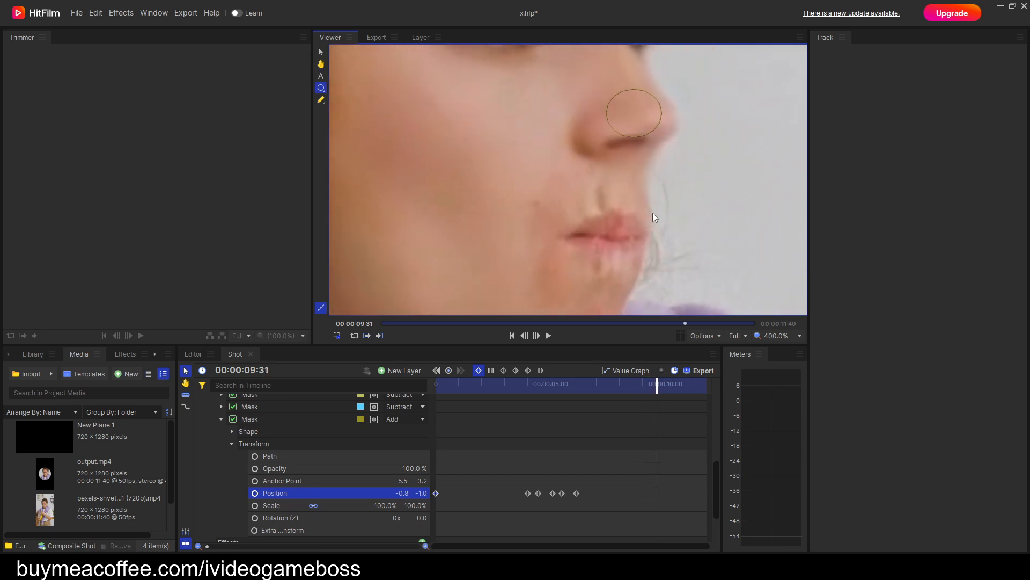
key("Right")
key("Right")
key("Right")
key("Right")
key("Right")
key("Right")
key("Right")
key("Right")
key("Right")
key("Right")
key("Right")
key("Right")
key("Right")
key("Right")
key("Right")
key("Right")
key("Right")
key("Right")
key("Right")
key("Right")
left_click_drag(609, 127, 607, 219)
key("Right")
key("Right")
key("Right")
key("Right")
key("Right")
key("Right")
key("Right")
key("Right")
key("Right")
key("Right")
key("Right")
key("Right")
key("Right")
key("Right")
key("Right")
key("Right")
key("Right")
key("Right")
key("Right")
key("Right")
key("Right")
key("Right")
key("Right")
key("Right")
key("Right")
key("Right")
key("Right")
key("Right")
key("Right")
key("Right")
key("Right")
key("Right")
key("Right")
key("Right")
key("Right")
key("Right")
key("Right")
key("Right")
key("Right")
key("Right")
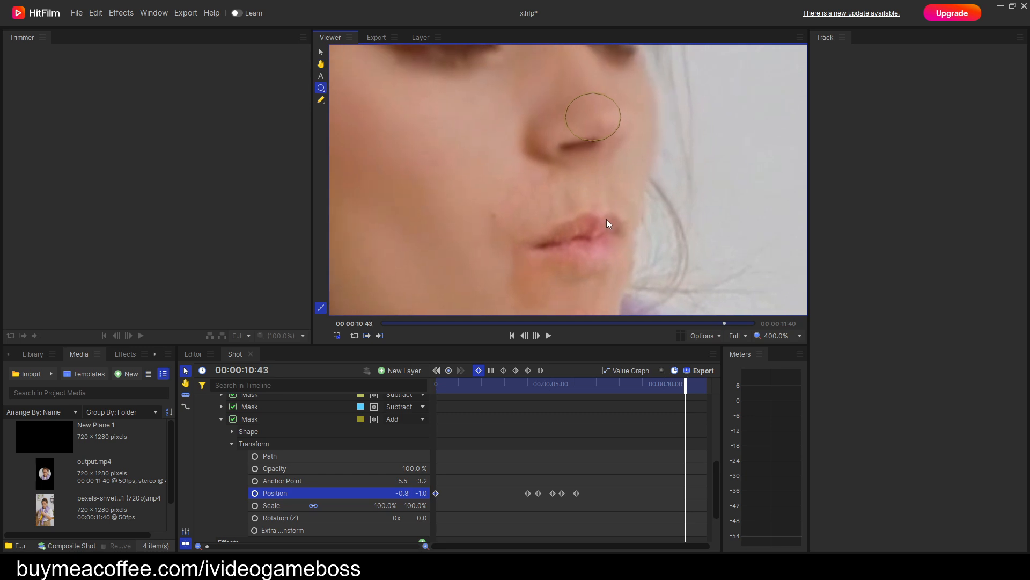
key("Right")
key("Right")
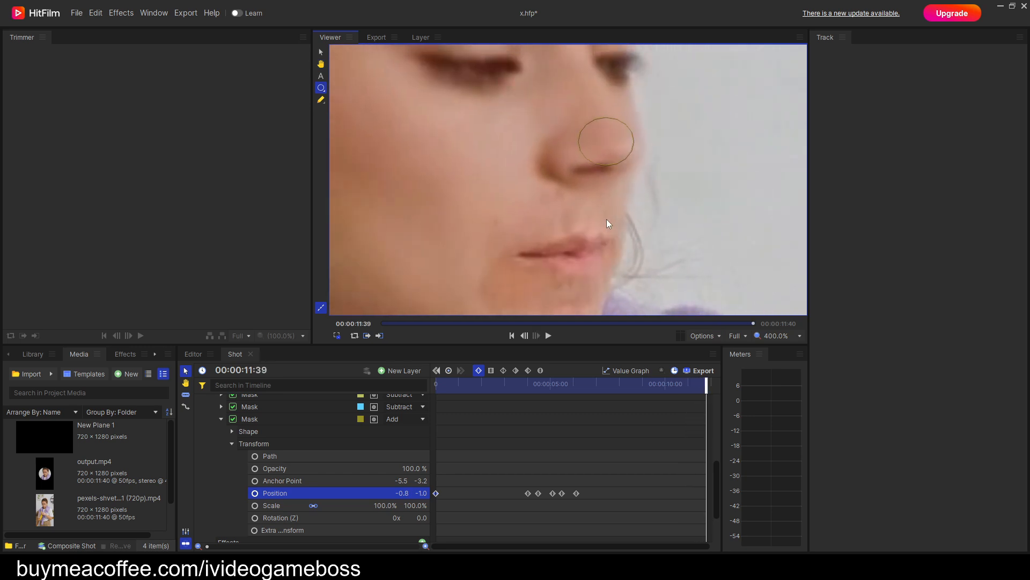
left_click_drag(708, 385, 436, 385)
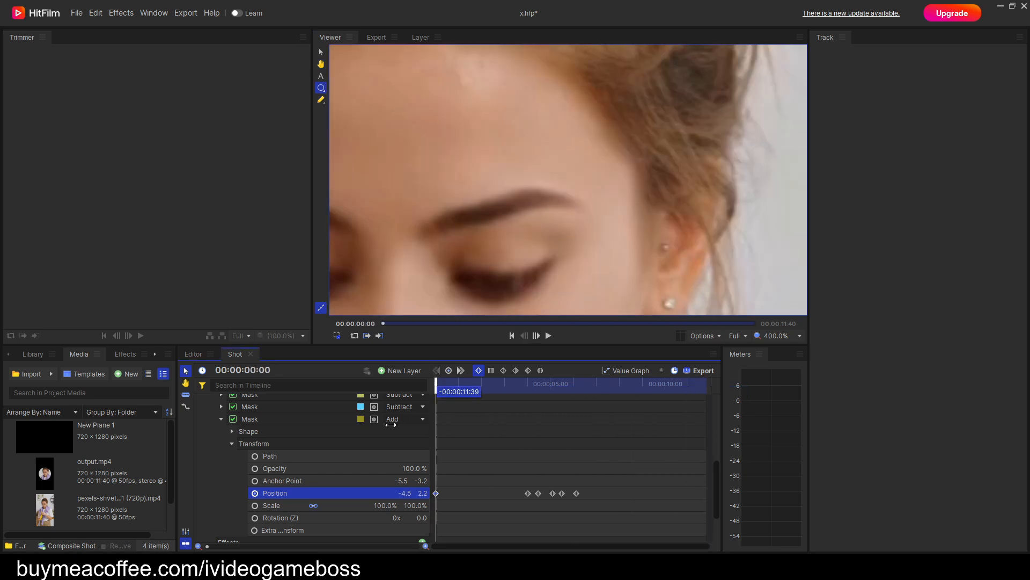
left_click(221, 419)
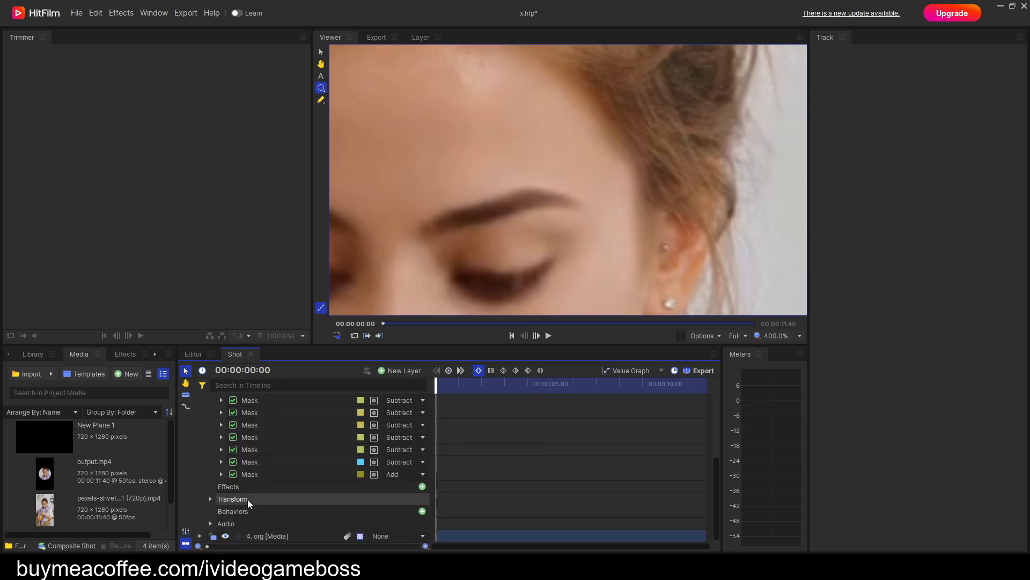
Move the lip mask below the nose mask in the layer's mask list and rename it Mouth.
left_click(261, 465)
scroll(520, 230, "down", 1)
left_click_drag(521, 260, 573, 114)
left_click_drag(564, 216, 573, 171)
left_click_drag(255, 462, 256, 477)
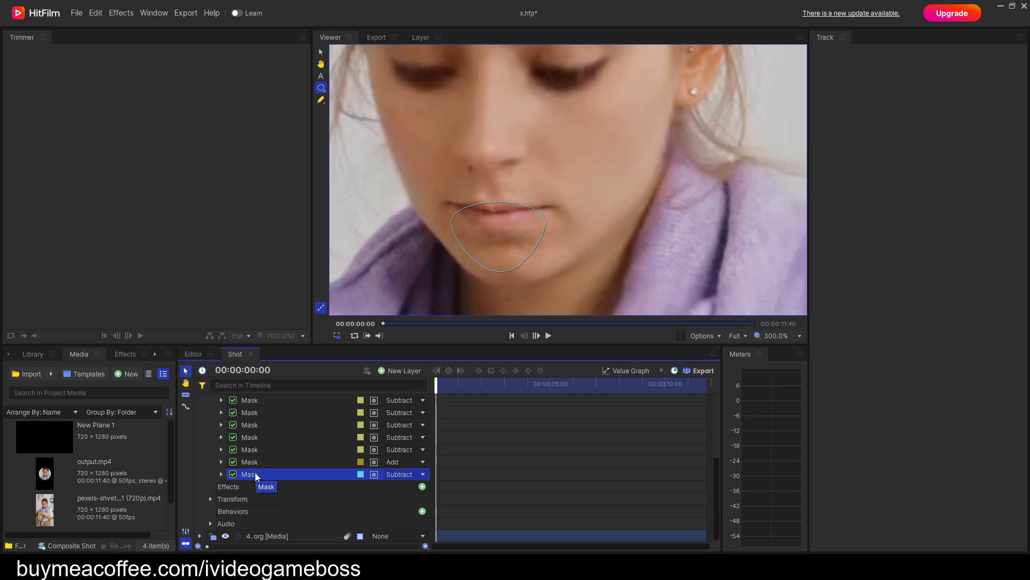
right_click(256, 477)
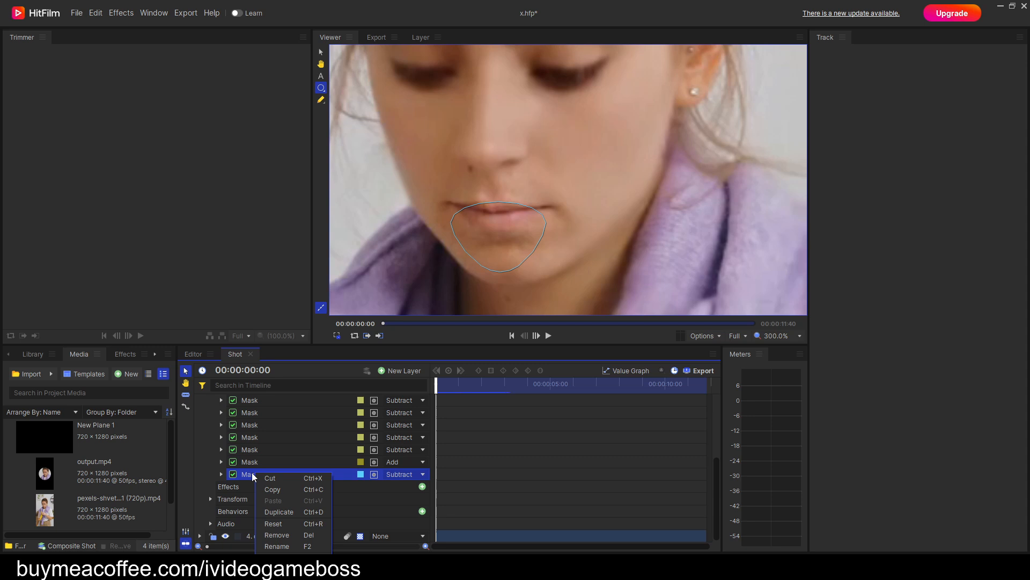
left_click(277, 545)
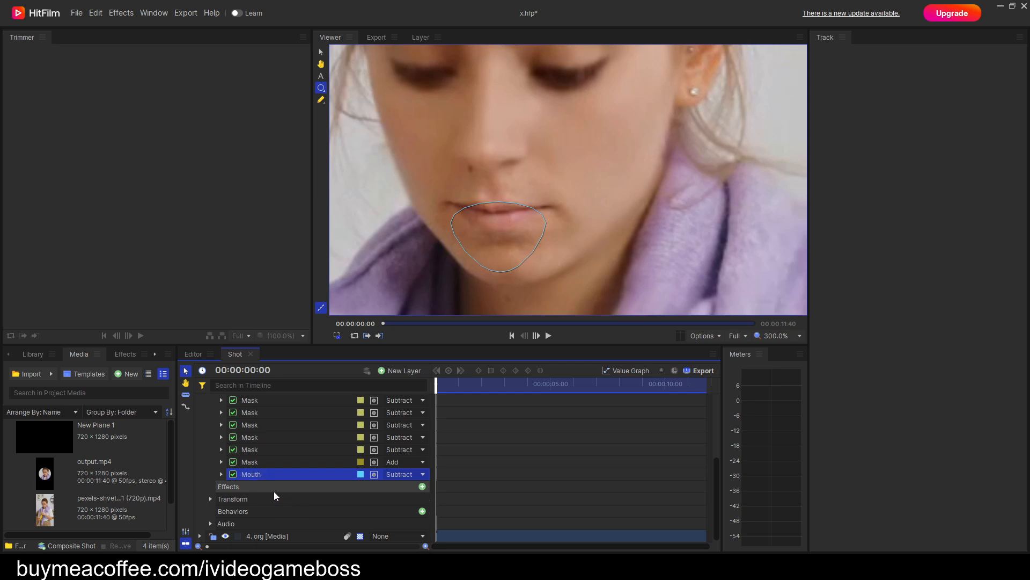
Keyframe the Mouth mask's opacity at 0% at 00:00:00:00 and save the project.
left_click(220, 475)
left_click_drag(436, 384, 436, 387)
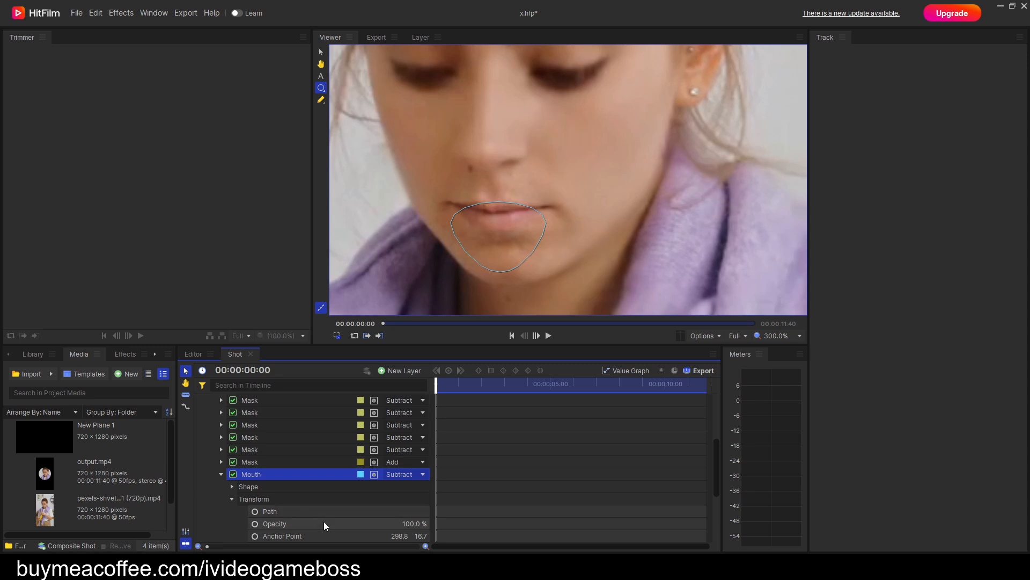
left_click_drag(408, 523, 375, 523)
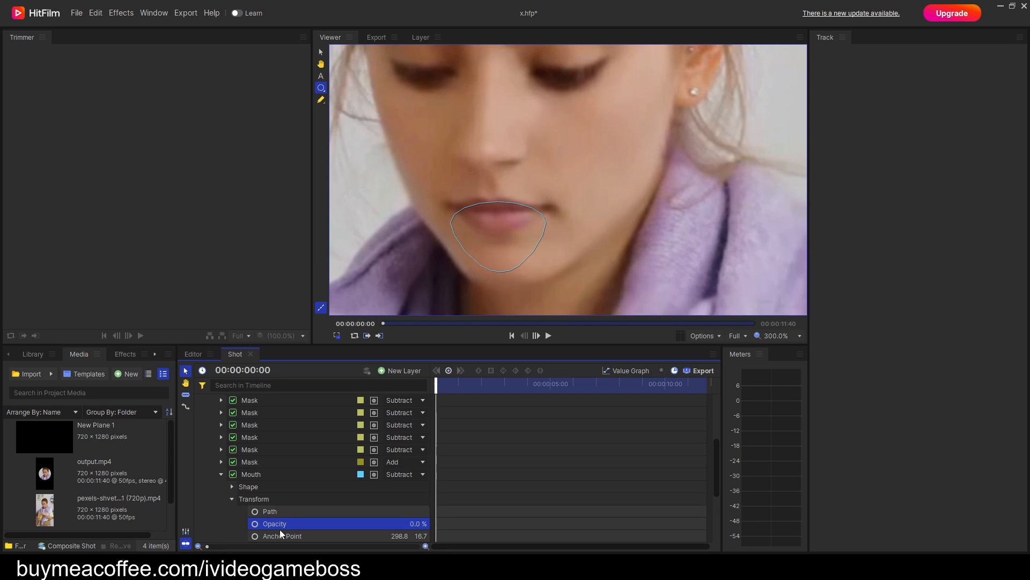
left_click(255, 524)
left_click_drag(555, 256, 631, 241)
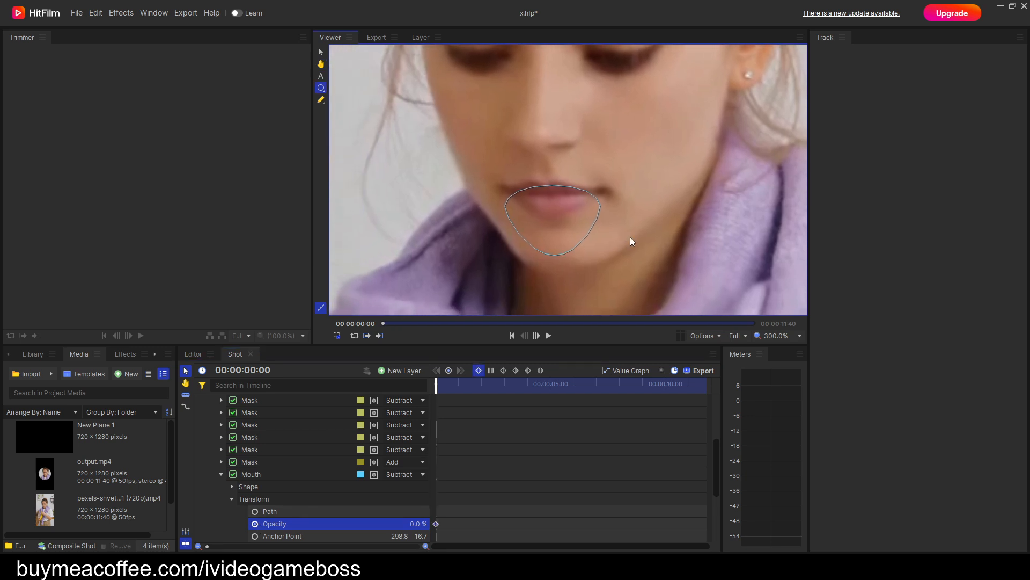
left_click(84, 13)
left_click(86, 69)
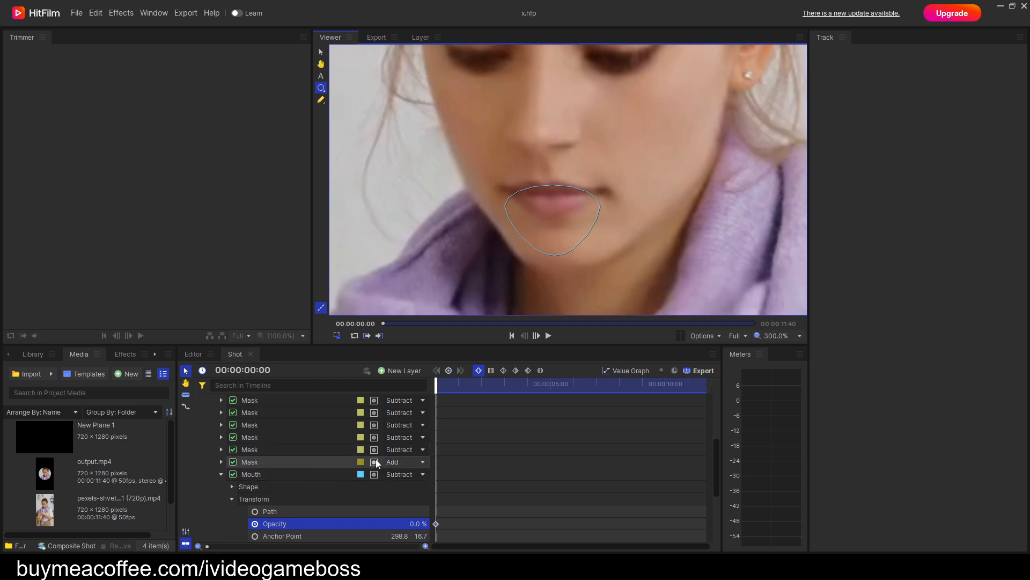
Advance to 00:00:04:08, where the banana enters the mouth, and keyframe the Mouth mask's opacity at 100%.
scroll(355, 455, "down", 1)
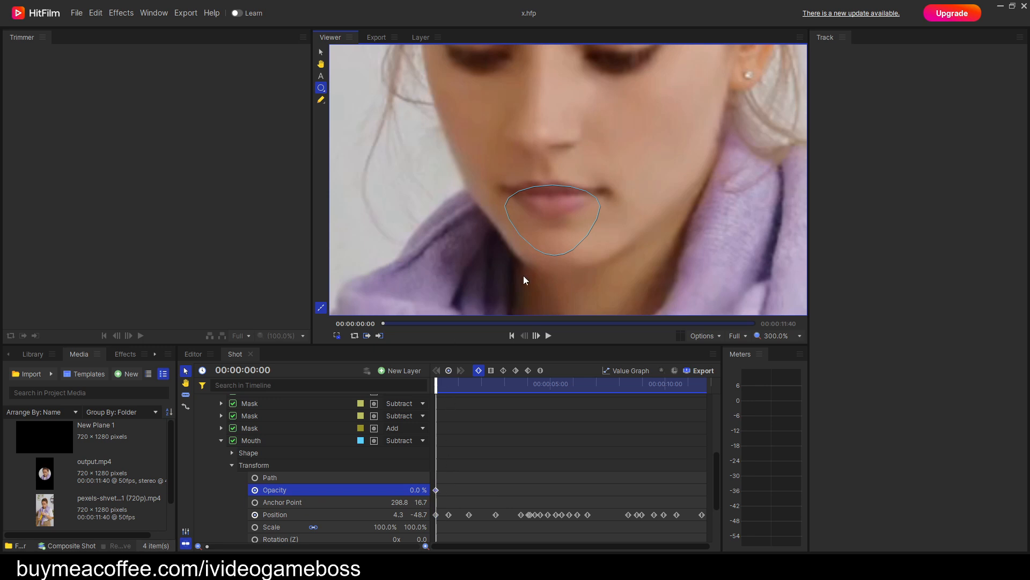
key("period")
key("period")
key("period")
key("period")
key("period")
key("period")
key("period")
key("period")
key("period")
key("period")
key("period")
key("period")
key("period")
key("period")
key("period")
key("period")
key("period")
key("period")
key("period")
key("period")
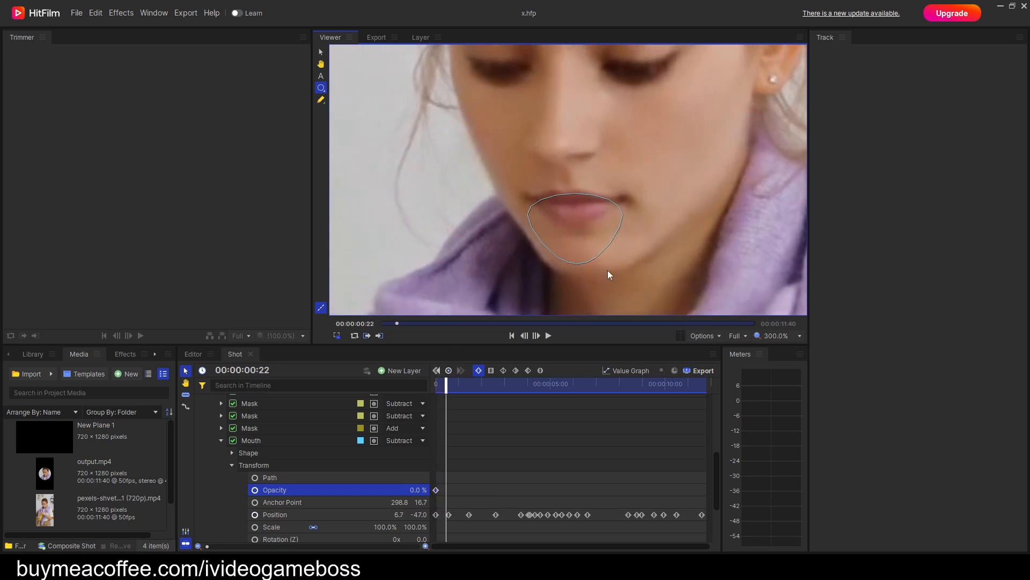
key("period")
key("period")
key("period")
key("period")
key("period")
key("period")
key("period")
key("period")
key("period")
key("period")
key("period")
key("period")
key("period")
key("period")
key("period")
key("period")
key("period")
key("period")
key("period")
key("period")
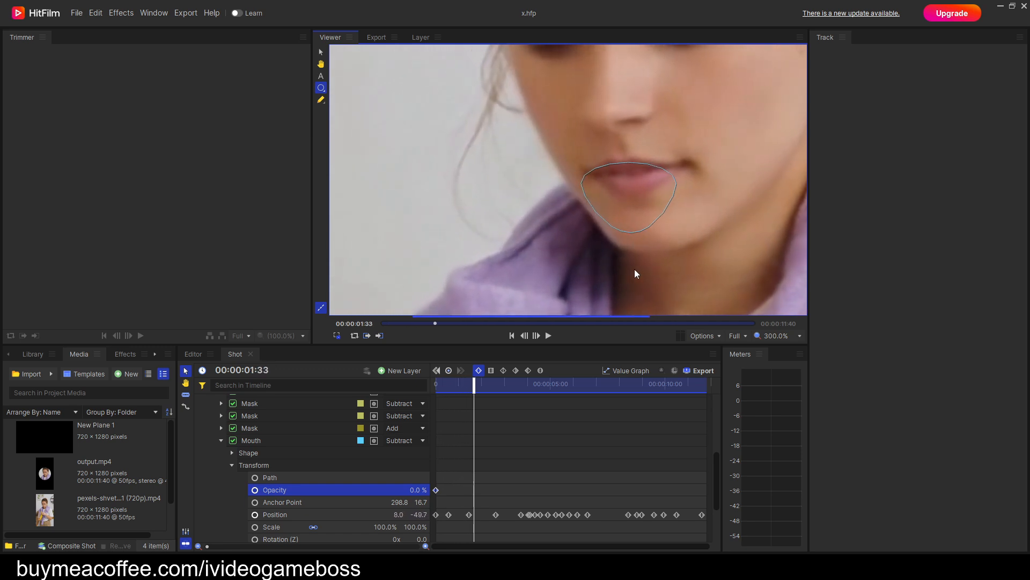
key("period")
key("period")
key("period")
key("period")
key("period")
key("period")
key("period")
key("period")
key("period")
key("period")
key("period")
key("period")
key("period")
key("period")
key("period")
key("period")
key("period")
key("period")
key("period")
key("period")
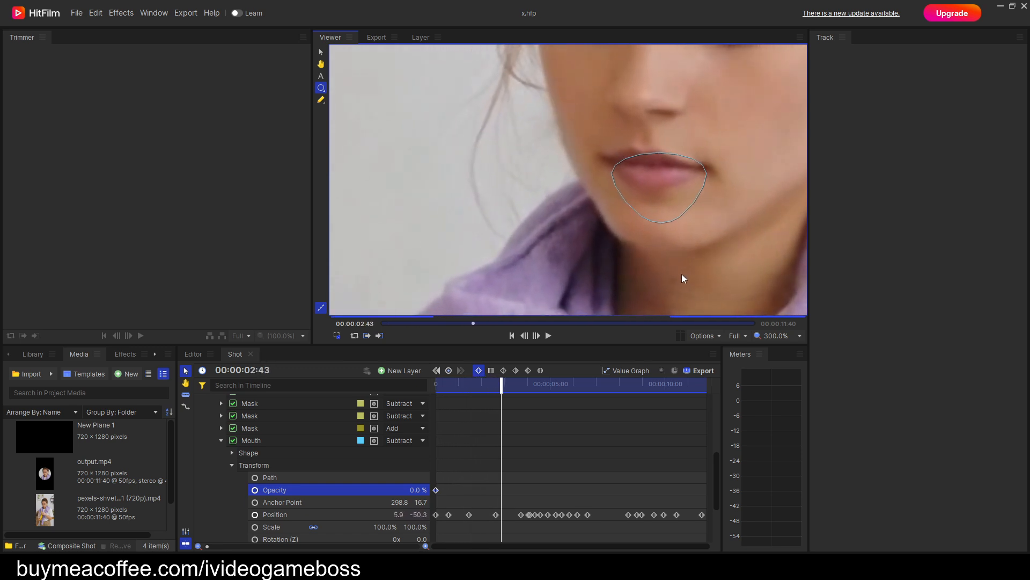
key("period")
key("period")
key("period")
key("period")
key("period")
key("period")
key("period")
key("period")
key("period")
key("period")
key("period")
key("period")
key("period")
key("period")
key("period")
key("period")
key("period")
key("period")
key("period")
key("period")
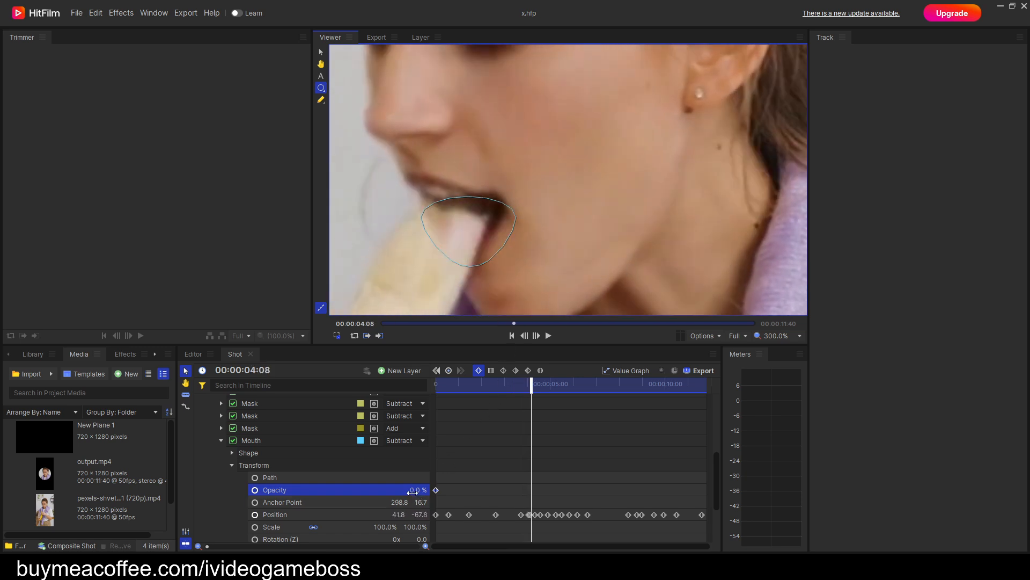
left_click_drag(411, 491, 466, 491)
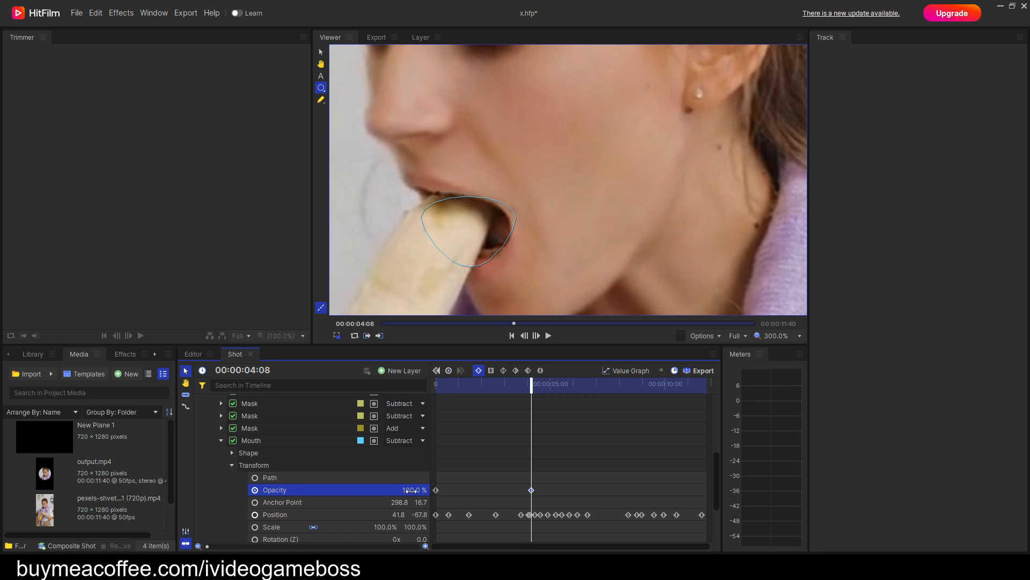
Step back to 00:00:03:39, before the bite, and keyframe the Mouth mask's opacity at 77.8%.
key("comma")
key("comma")
key("comma")
key("comma")
key("comma")
key("comma")
key("comma")
key("comma")
key("comma")
key("comma")
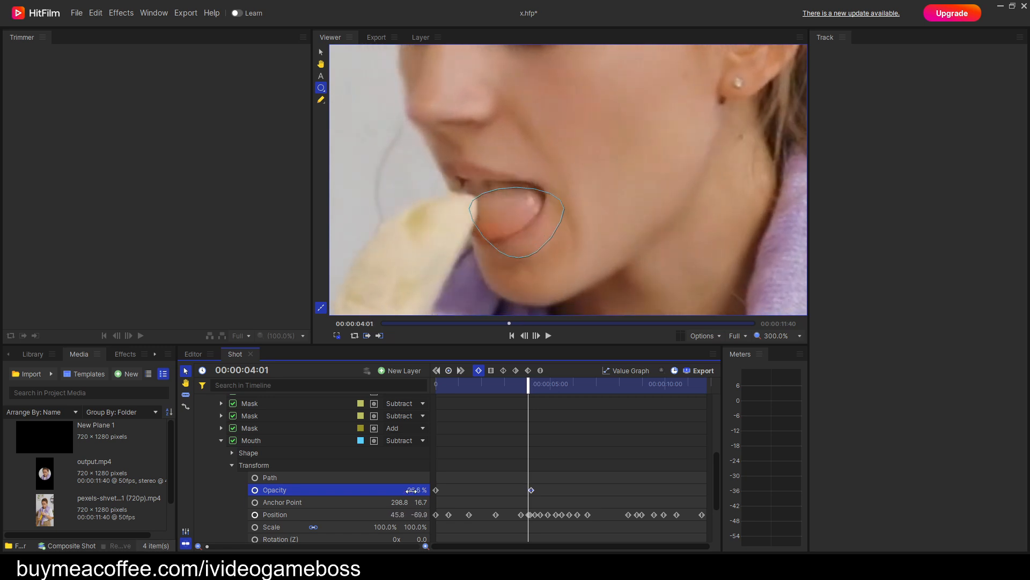
key("comma")
key("comma")
key("comma")
key("comma")
key("comma")
key("comma")
key("comma")
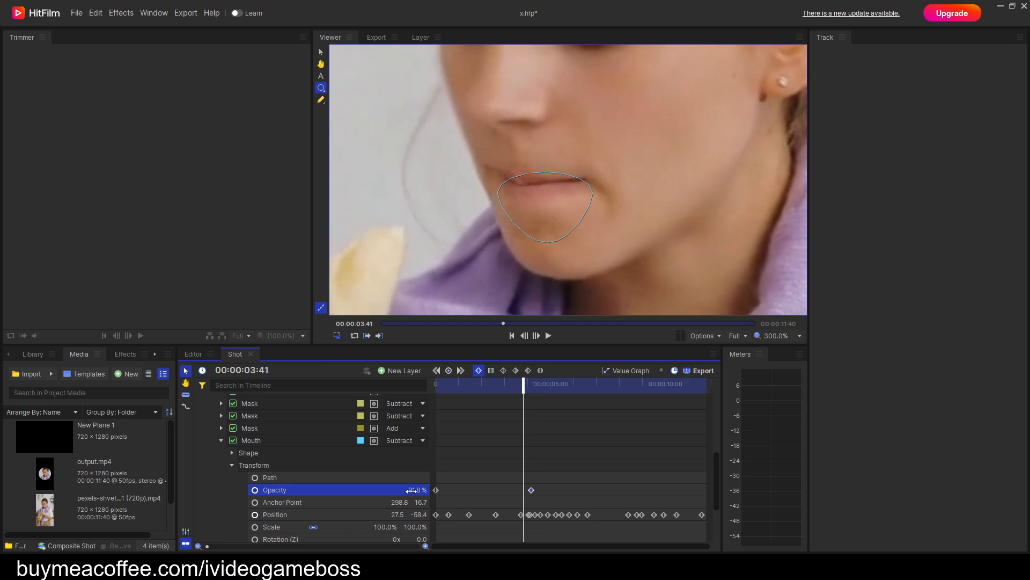
key("comma")
key("comma")
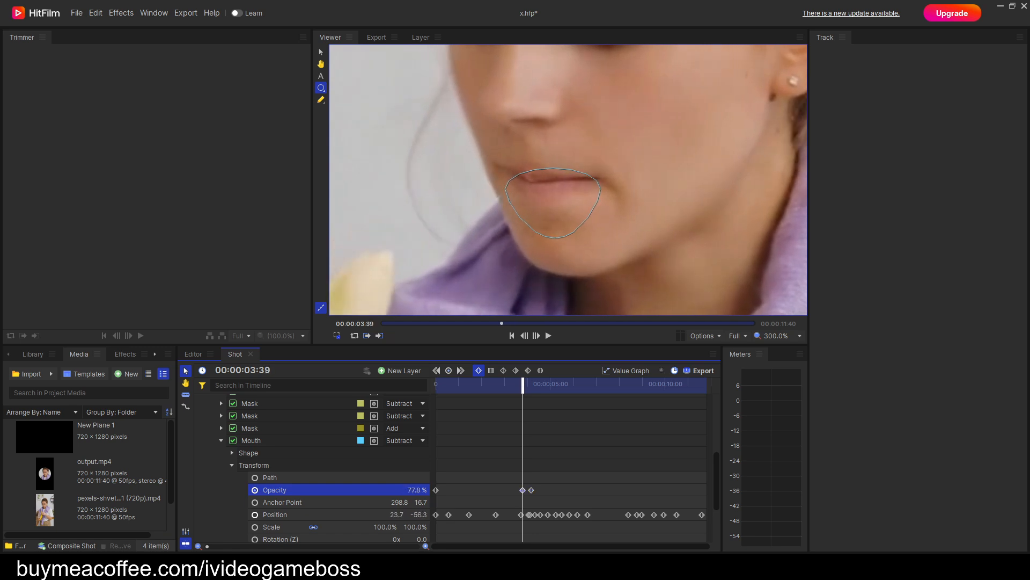
Keyframe the Mouth mask's opacity progressively lower going backward: 67.4% at 00:00:03:38, 55.1% at 03:37, 29.4% at 03:34 and 8.3% at 03:32.
key("comma")
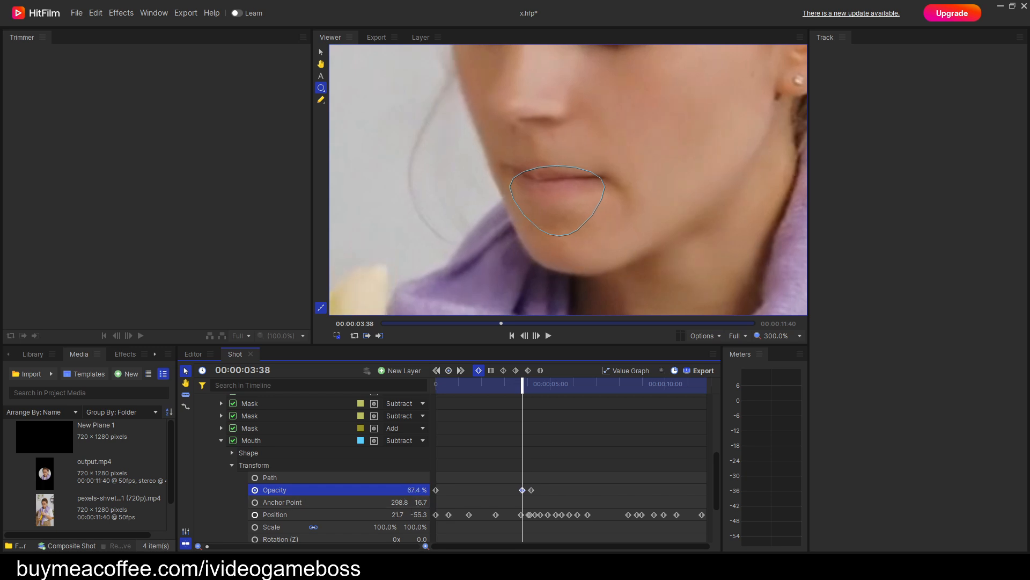
key("comma")
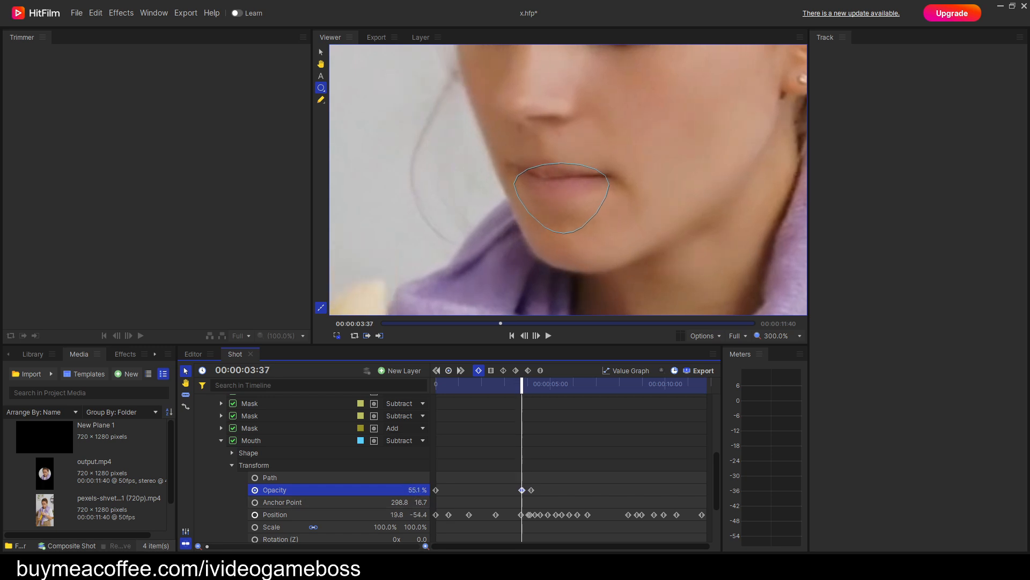
key("comma")
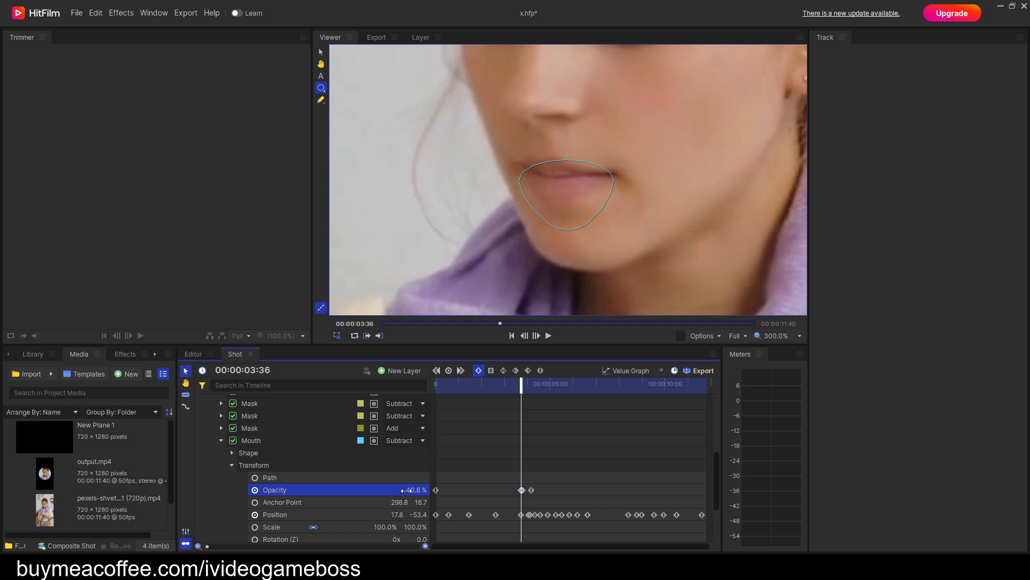
key("comma")
key("comma")
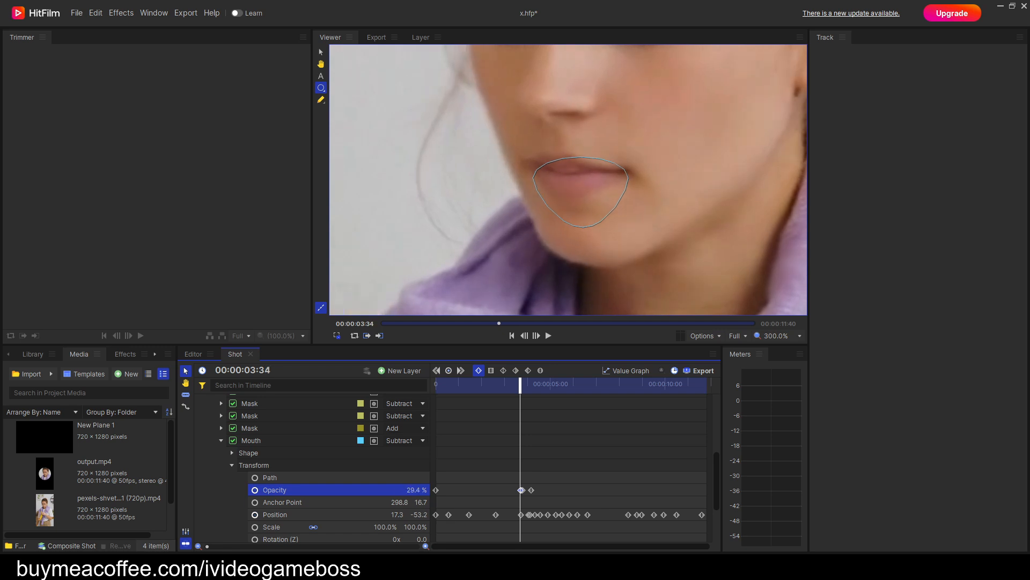
key("comma")
key("comma")
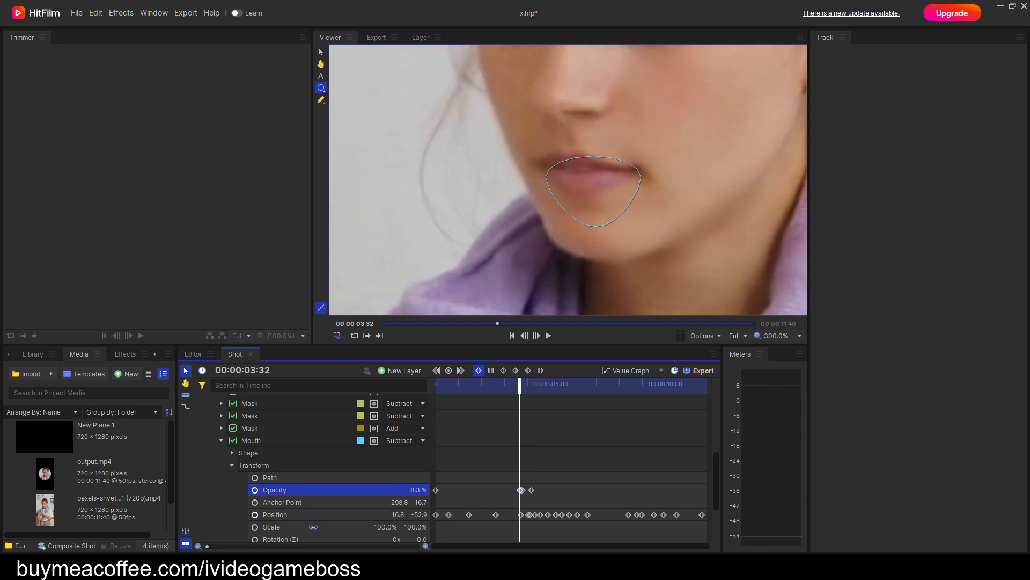
key("comma")
key("comma")
key("comma")
key("comma")
key("comma")
key("comma")
key("comma")
key("comma")
key("comma")
key("comma")
key("comma")
Step through the shot between 00:00:04:09 and 00:00:04:44 to examine where the banana leaves the mouth.
key("period")
key("period")
key("period")
key("period")
key("period")
key("period")
key("period")
key("period")
key("period")
key("period")
key("period")
key("period")
key("period")
key("period")
key("period")
key("period")
key("period")
key("period")
key("period")
key("period")
key("period")
key("period")
key("period")
key("period")
key("period")
key("period")
key("period")
key("period")
key("period")
key("period")
key("period")
key("period")
key("period")
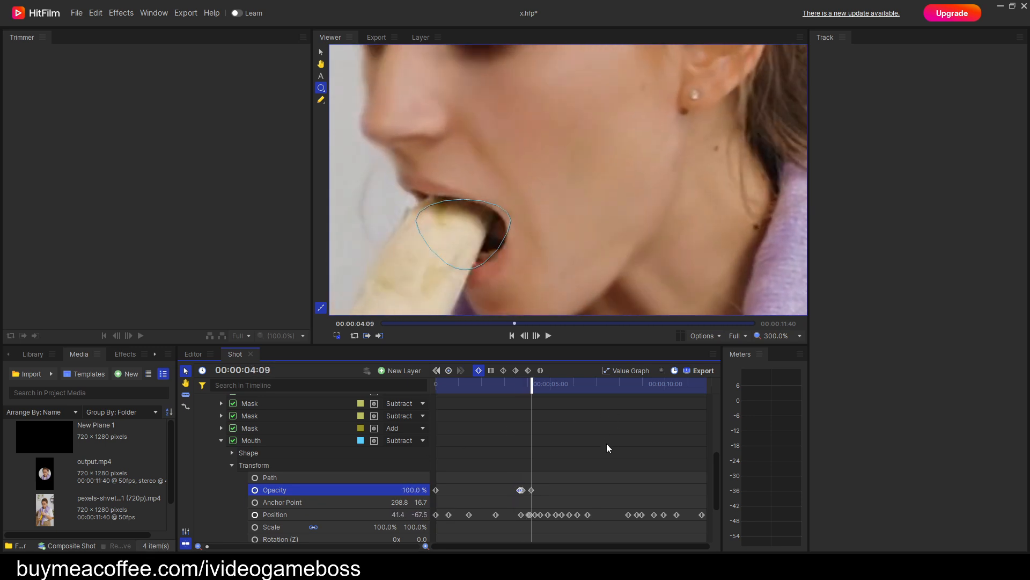
key("period")
key("period")
key("period")
key("period")
key("period")
key("period")
key("period")
key("period")
key("period")
key("period")
key("period")
key("period")
key("period")
key("period")
key("period")
key("period")
key("period")
key("period")
key("period")
key("period")
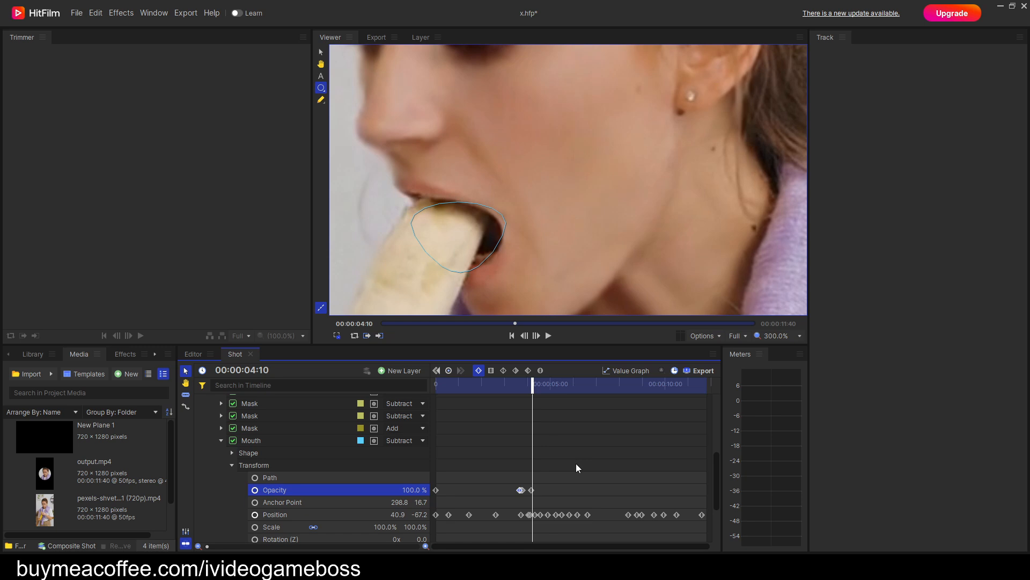
key("period")
key("period")
key("period")
key("period")
key("period")
key("period")
key("period")
key("period")
key("comma")
key("comma")
key("comma")
key("comma")
key("comma")
key("comma")
key("comma")
key("comma")
key("comma")
key("comma")
key("comma")
key("comma")
key("comma")
key("comma")
key("comma")
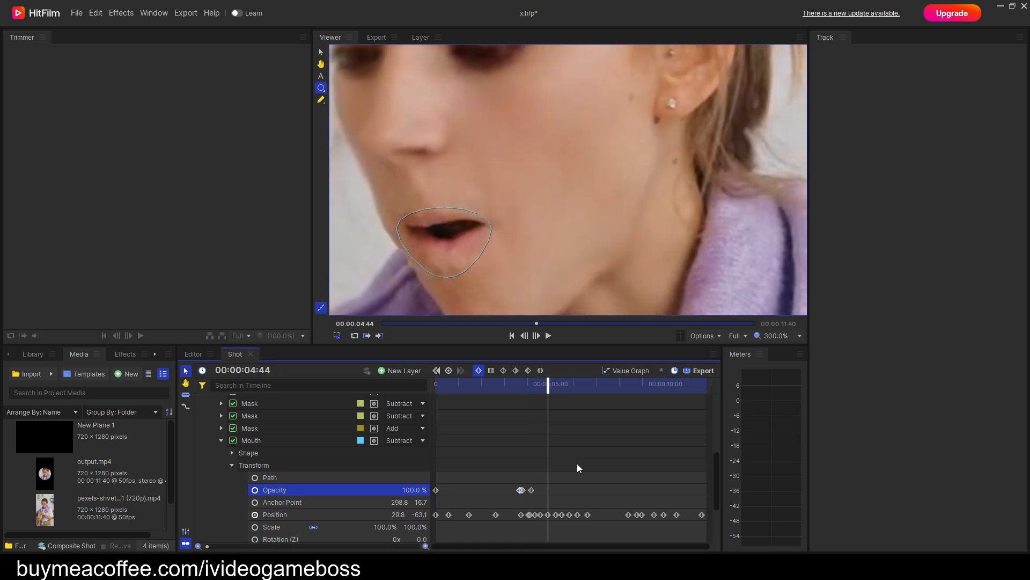
key("period")
key("period")
key("period")
key("period")
key("period")
key("period")
key("period")
key("period")
key("period")
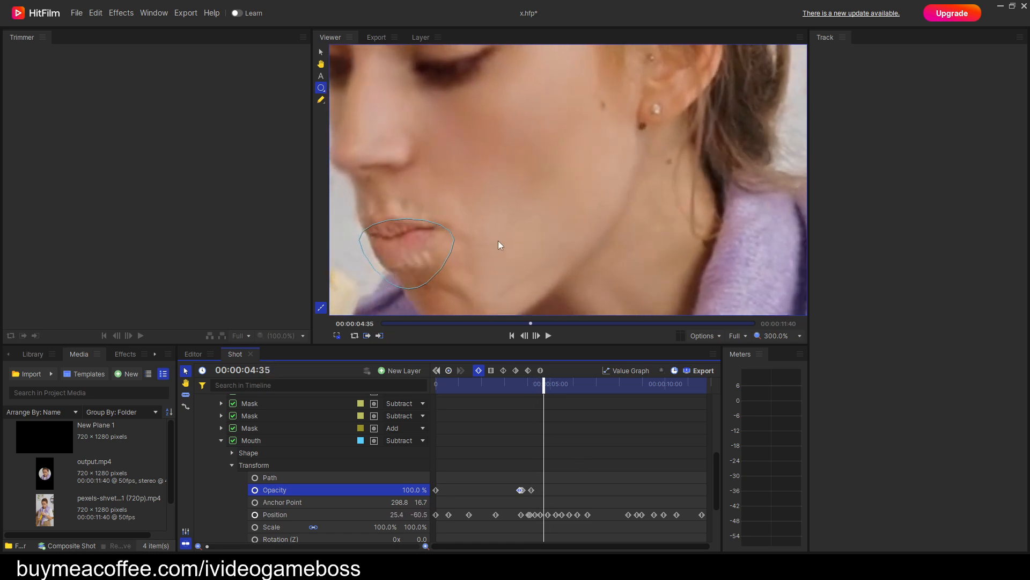
Begin fading the Mouth mask out from about 00:00:04:42, keyframing opacity at 76% near 00:00:04:48 and 55% at 00:00:05:02.
key("period")
key("period")
key("period")
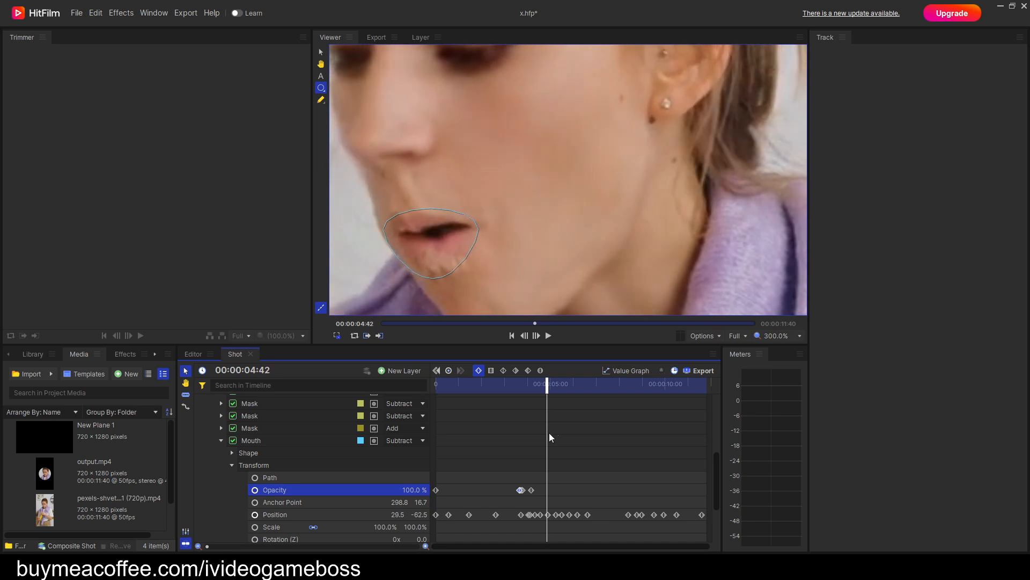
left_click(405, 490)
key("period")
key("period")
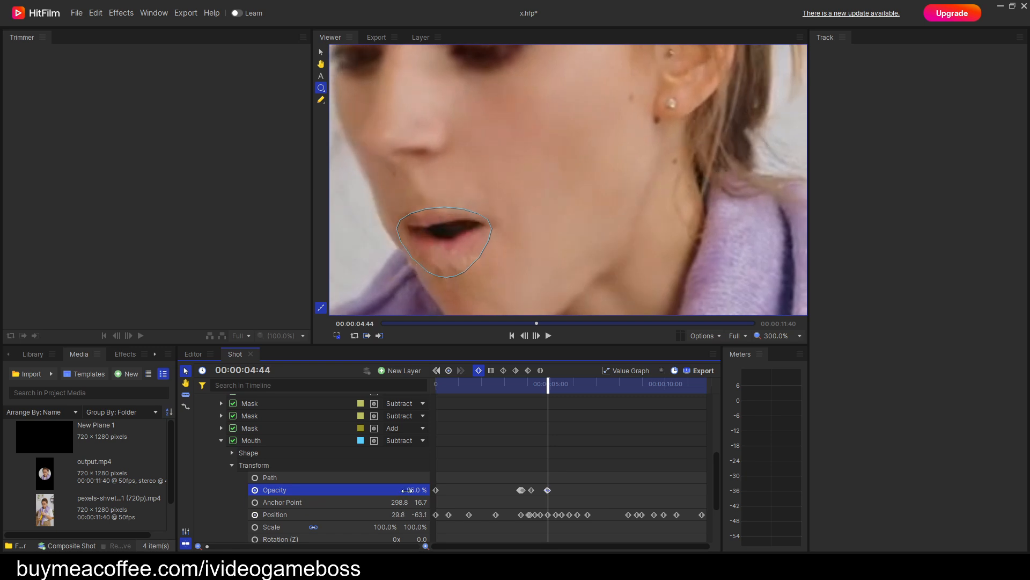
key("period")
key("period")
key("period")
key("period")
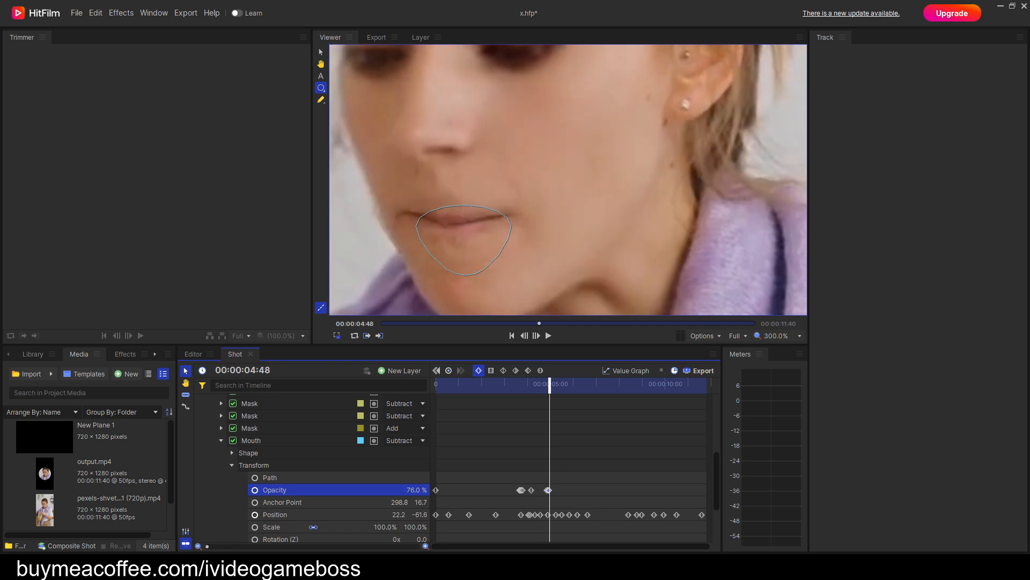
key("period")
key("period")
key("period")
key("period")
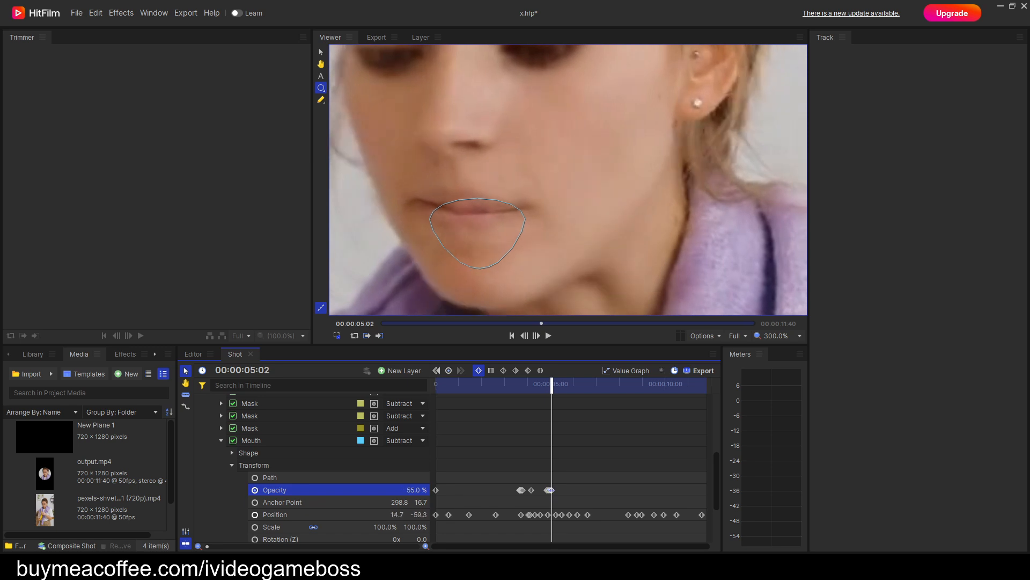
Finish the Mouth mask's fade-out with opacity keyframes descending through 34%, 29% and 25%, reaching 0% at 00:00:05:14.
key("period")
key("period")
key("period")
key("period")
key("period")
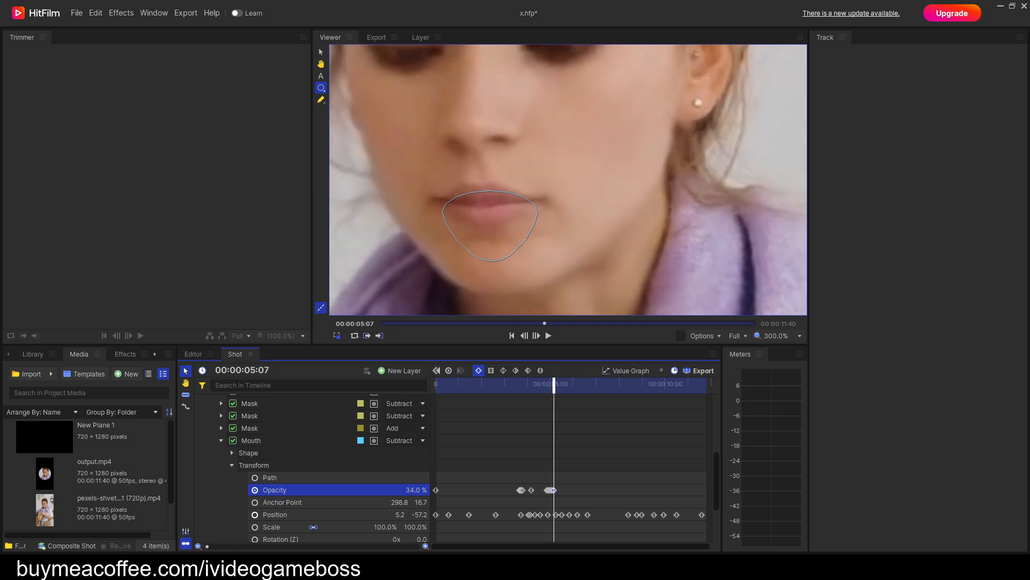
key("period")
key("period")
key("period")
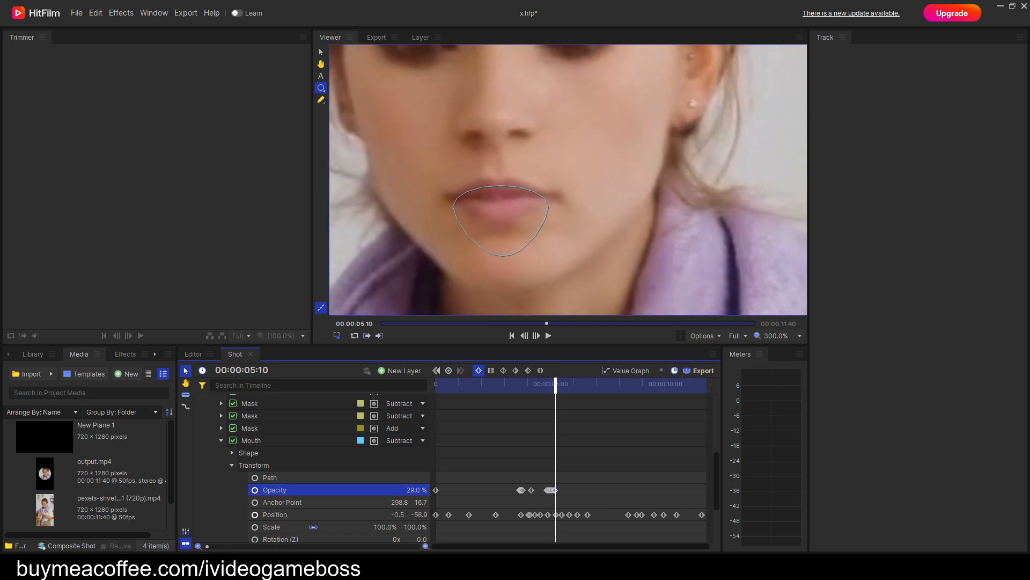
key("period")
key("period")
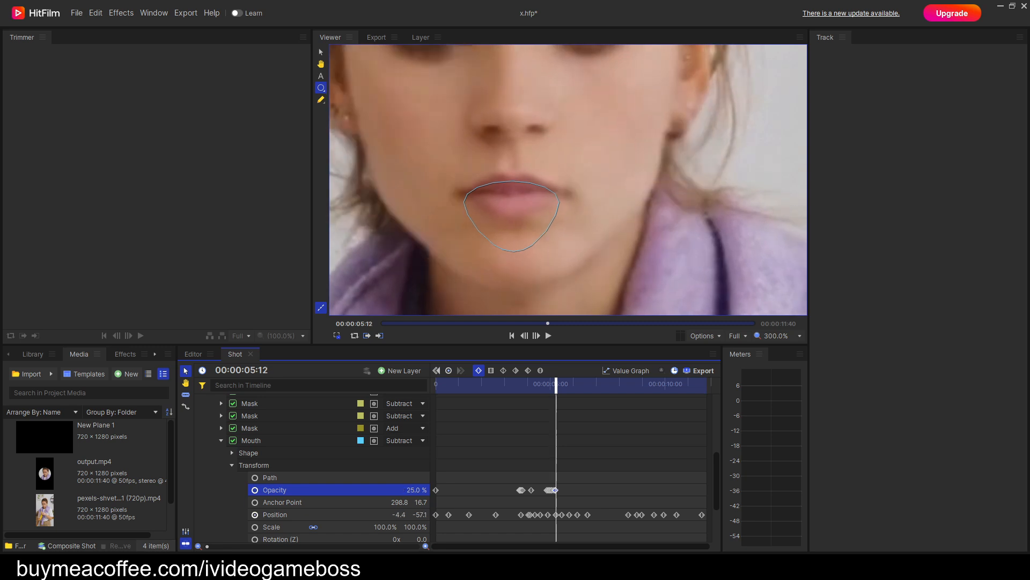
key("period")
key("period")
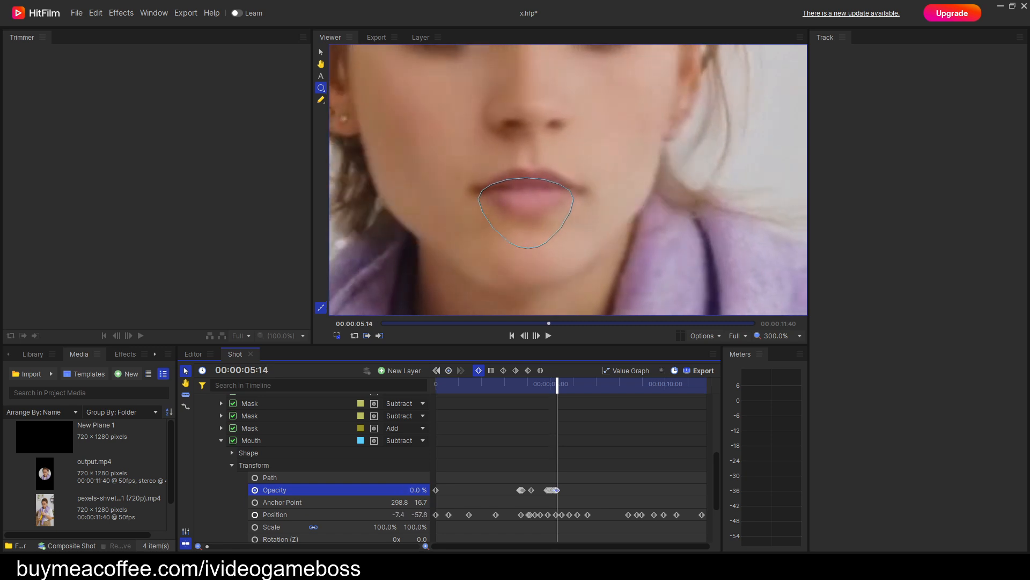
Step back through the fade to 00:00:04:17 and examine the mask blend around the mouth.
key("comma")
key("comma")
key("comma")
key("comma")
key("comma")
key("comma")
key("comma")
key("comma")
key("comma")
key("comma")
key("comma")
key("comma")
key("comma")
key("comma")
key("comma")
key("comma")
key("comma")
key("comma")
key("comma")
key("comma")
key("period")
key("period")
key("period")
key("period")
key("period")
key("period")
key("period")
key("period")
key("period")
key("period")
key("period")
key("period")
key("period")
key("period")
key("period")
key("period")
key("period")
key("period")
key("period")
key("period")
key("comma")
key("comma")
key("comma")
key("comma")
key("comma")
key("comma")
key("comma")
key("comma")
key("comma")
key("comma")
key("comma")
key("comma")
key("comma")
key("comma")
key("comma")
key("comma")
key("comma")
key("comma")
key("comma")
key("comma")
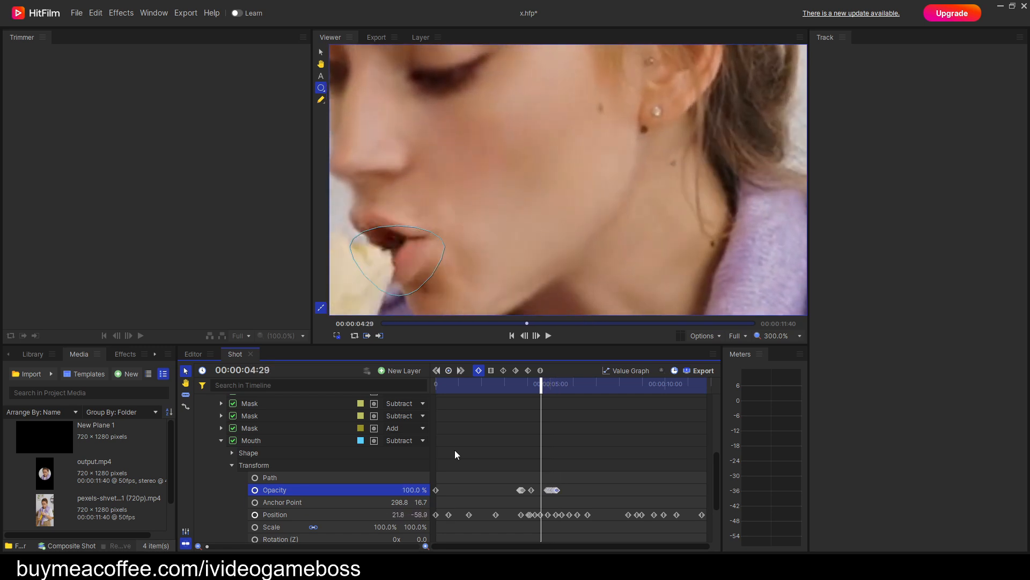
key("comma")
key("comma")
key("comma")
key("comma")
key("comma")
key("comma")
key("comma")
key("comma")
key("comma")
key("comma")
key("comma")
key("comma")
key("comma")
scroll(471, 230, "down", 3)
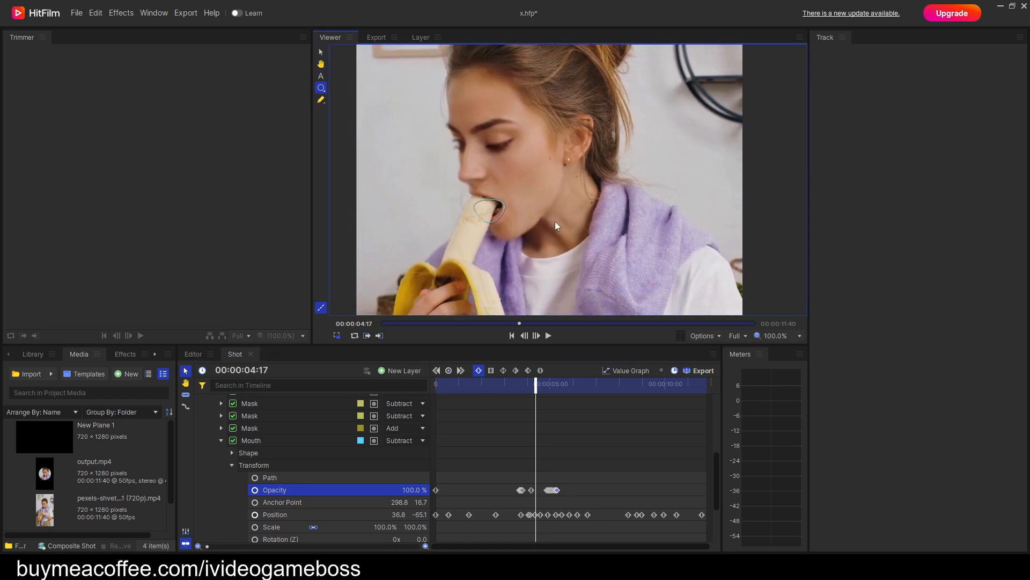
scroll(556, 225, "up", 2)
scroll(594, 243, "down", 1)
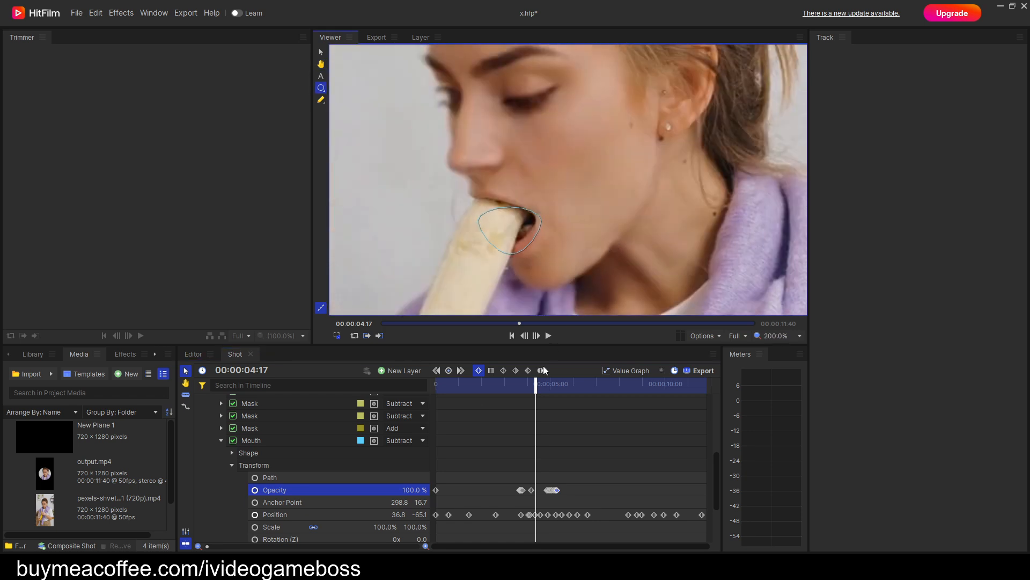
Play back the bite section, then step through the frames to 00:00:05:07 to check the Mouth mask's fade.
left_click(548, 335)
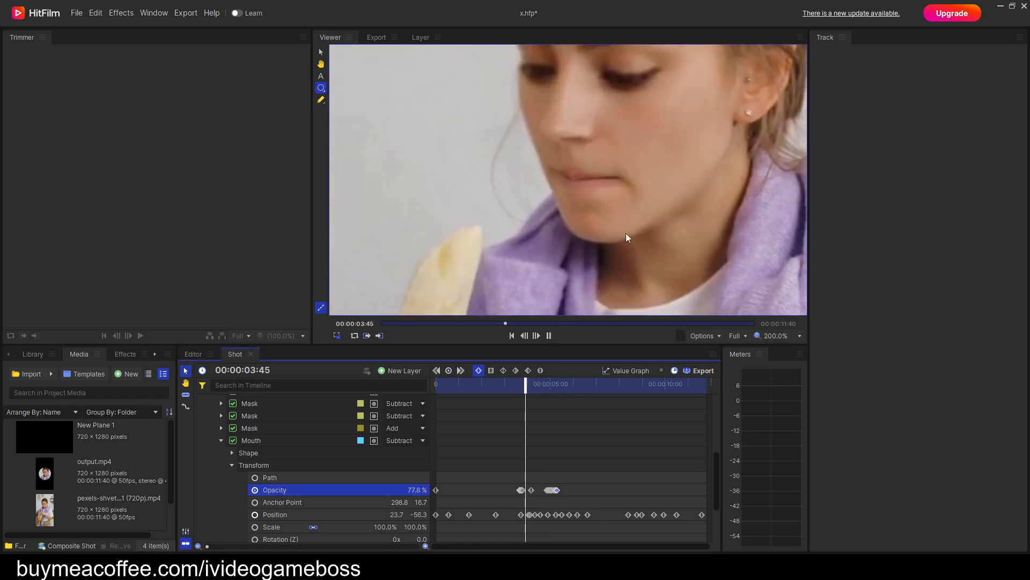
key("space")
key("Left")
key("Left")
key("Left")
key("Left")
key("Left")
key("Left")
key("Left")
key("Left")
key("Left")
key("Left")
key("Left")
key("Left")
key("Left")
key("Left")
key("Left")
key("Left")
key("Left")
key("Left")
key("Left")
key("Left")
scroll(543, 253, "up", 1)
key("Right")
key("Right")
key("Right")
key("Right")
key("Right")
key("Right")
key("Right")
key("Right")
key("Right")
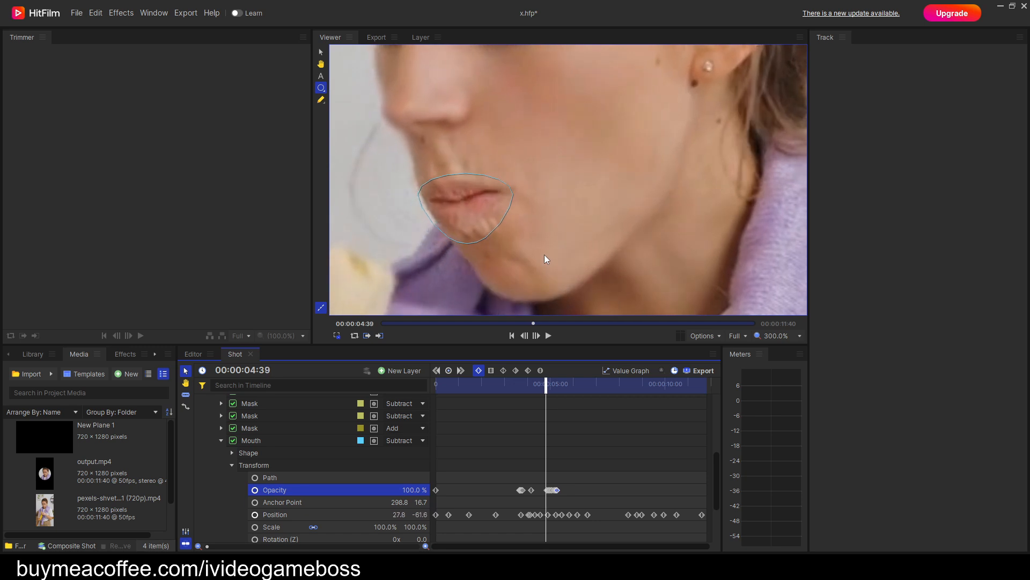
key("Right")
key("Right")
key("Right")
key("Right")
key("Right")
key("Right")
key("Right")
key("Right")
key("Right")
key("Right")
key("Right")
key("Right")
key("Right")
key("Right")
key("Right")
key("Right")
key("Right")
key("Right")
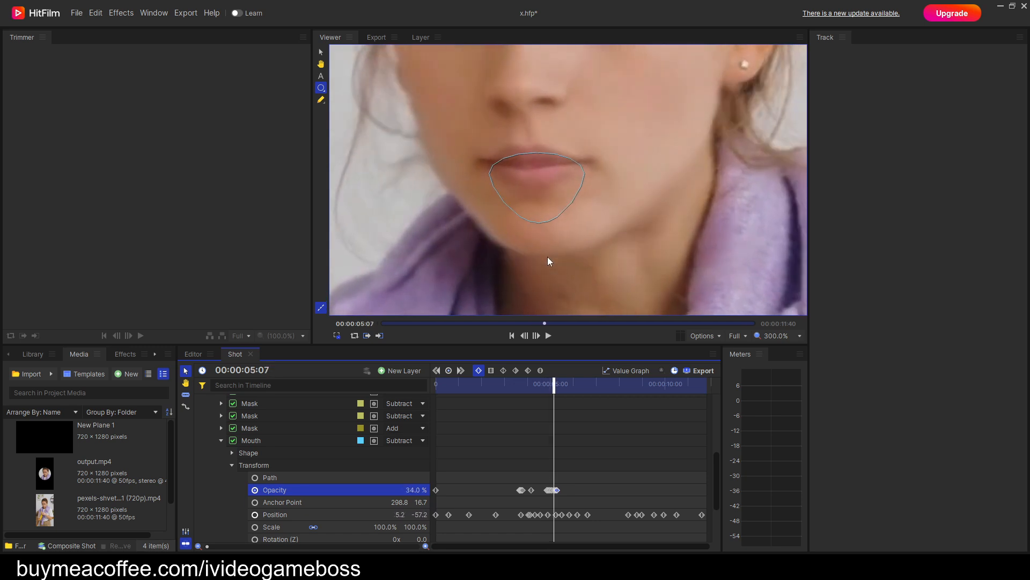
Advance to the second bite at 00:00:08:36 and keyframe the Mouth mask's opacity at 100%.
key("Right")
key("Right")
key("Right")
key("Right")
key("Right")
key("Right")
key("Right")
key("Right")
key("Right")
key("Right")
key("Right")
key("Right")
key("Right")
key("Right")
key("Right")
key("Right")
key("Right")
key("Right")
key("Right")
key("Right")
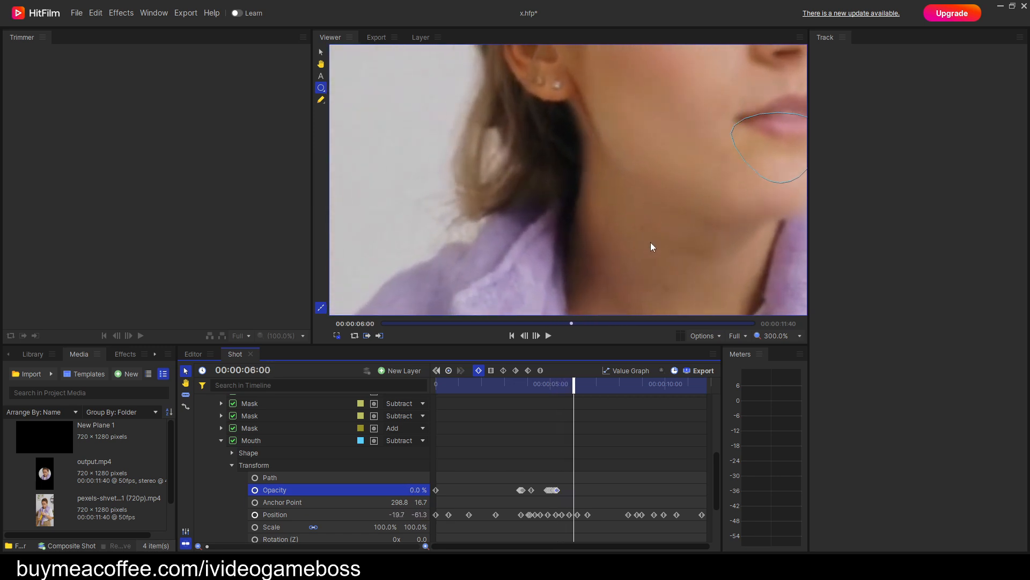
key("Right")
key("Right")
key("Right")
key("Right")
key("Right")
key("Right")
key("Right")
key("Right")
key("Right")
key("Right")
key("Right")
key("Right")
key("Right")
key("Right")
key("Right")
key("Right")
key("Right")
key("Right")
key("Right")
key("Right")
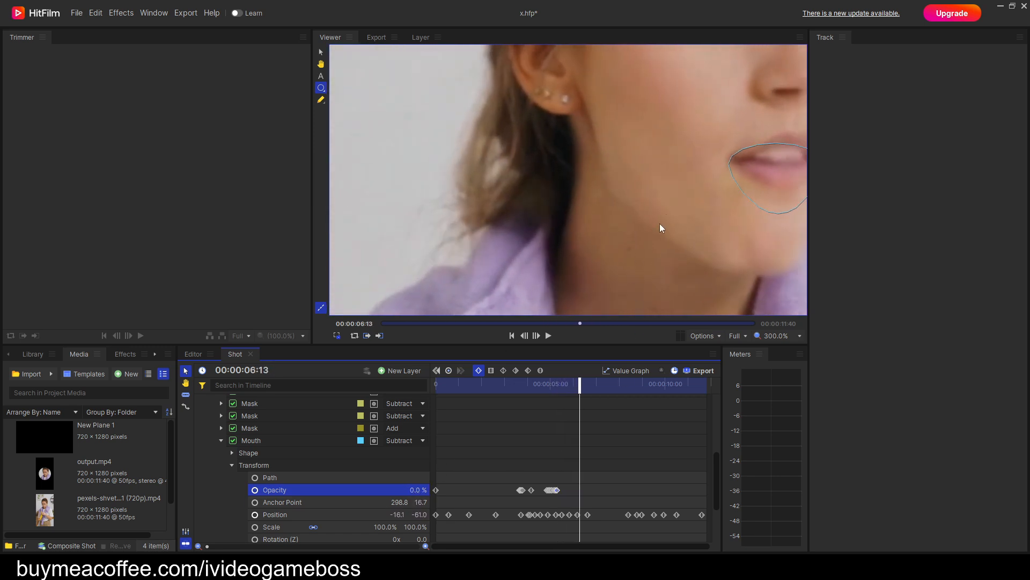
key("Right")
key("Right")
key("Right")
key("Right")
key("Right")
key("Right")
key("Right")
key("Right")
key("Right")
key("Right")
key("Right")
key("Right")
key("Right")
key("Right")
key("Right")
key("Right")
key("Right")
key("Right")
key("Right")
key("Right")
key("Right")
key("Right")
key("Right")
key("Right")
key("Right")
key("Right")
key("Right")
key("Right")
key("Right")
key("Right")
key("Right")
key("Right")
key("Right")
key("Right")
key("Right")
key("Right")
key("Right")
key("Right")
key("Right")
key("Right")
key("Right")
key("Right")
key("Right")
key("Right")
key("Right")
key("Right")
key("Right")
key("Right")
key("Right")
key("Right")
key("Right")
key("Right")
key("Right")
key("Right")
key("Right")
key("Right")
key("Right")
key("Right")
key("Right")
key("Right")
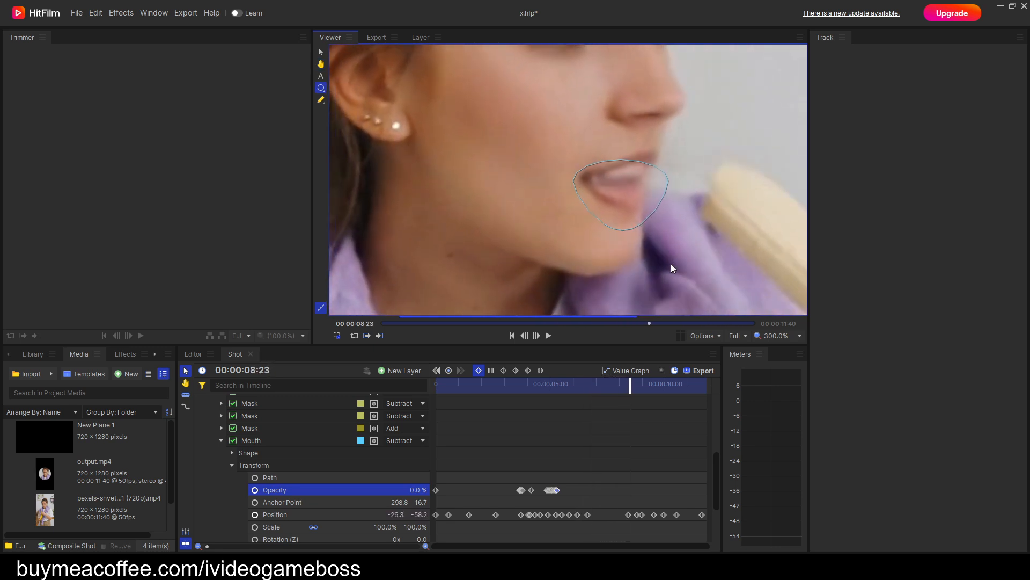
key("Right")
key("Right")
key("Right")
key("Right")
key("Right")
key("Right")
key("Right")
key("Right")
key("Right")
key("Right")
key("Right")
key("Right")
key("Right")
key("Right")
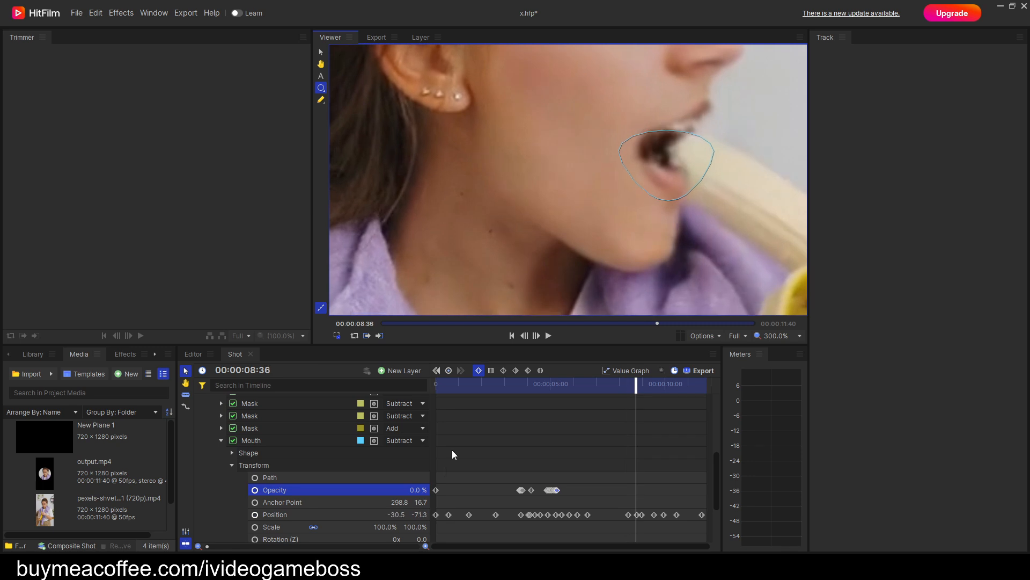
left_click_drag(417, 490, 472, 490)
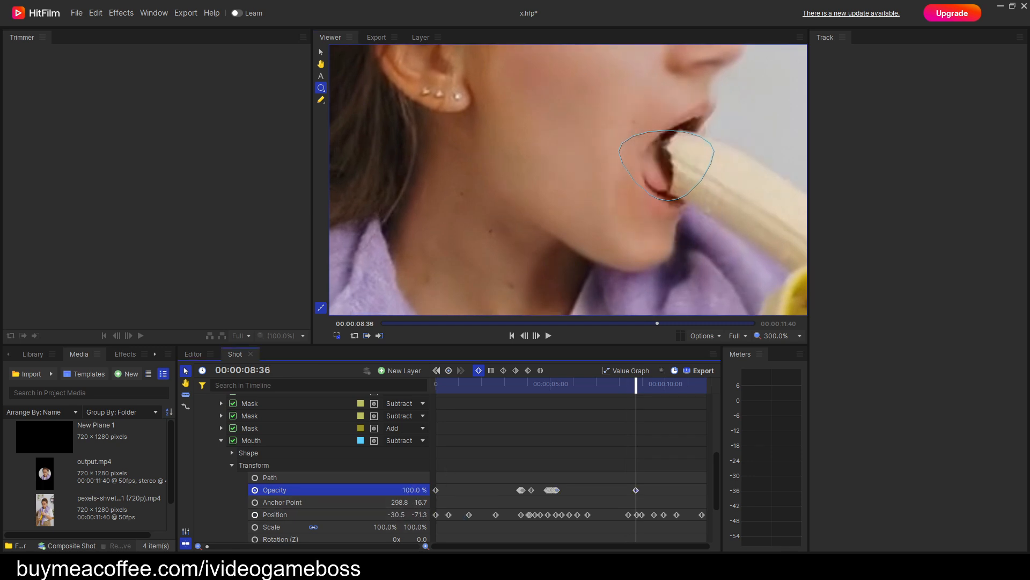
Step back to 00:00:08:06, where the lips are closed, and keyframe the Mouth mask's opacity at 59.5%.
key("Left")
key("Left")
key("Left")
key("Left")
key("Left")
key("Left")
key("Left")
key("Left")
key("Left")
key("Left")
key("Left")
key("Left")
key("Left")
key("Left")
key("Left")
key("Left")
key("Left")
key("Left")
key("Left")
key("Left")
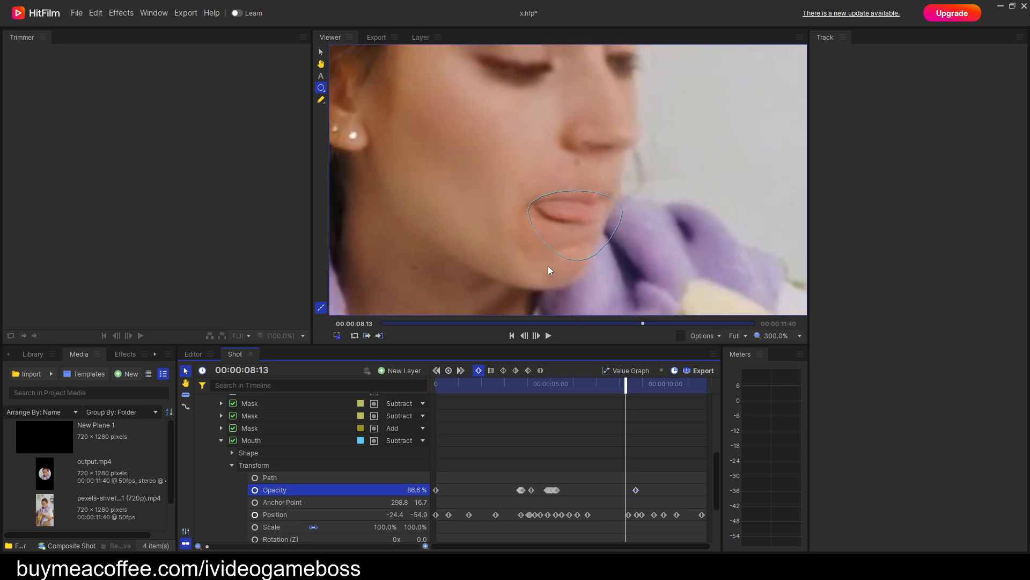
key("Left")
key("Left")
key("Left")
key("Left")
key("Left")
key("Left")
key("Left")
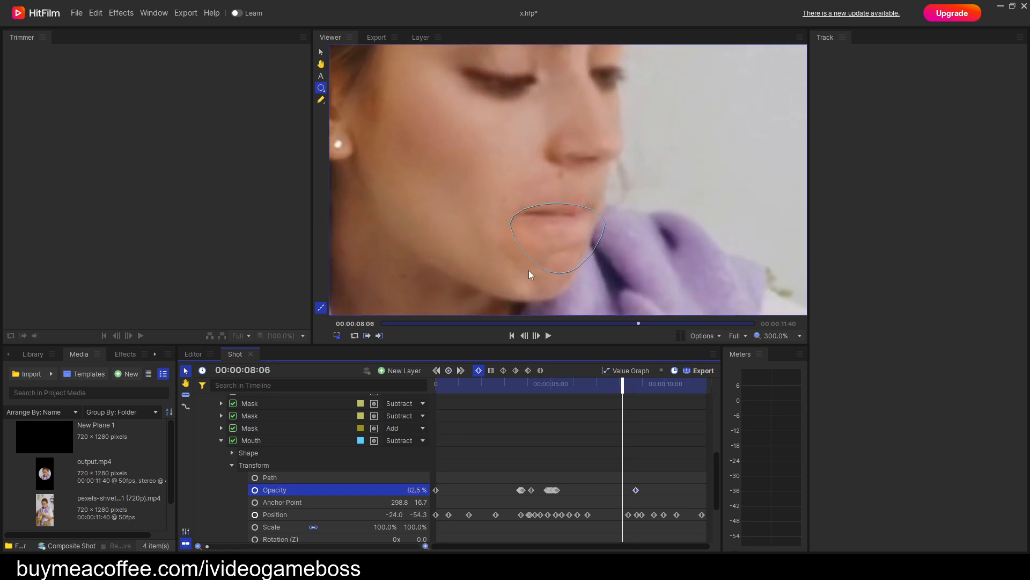
left_click_drag(417, 490, 410, 490)
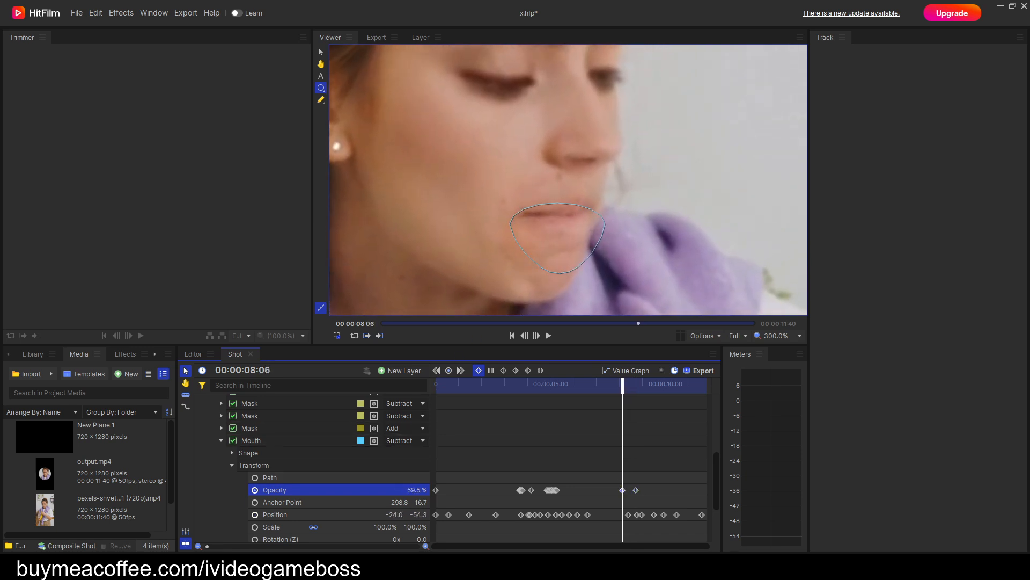
Step back toward 00:00:07:48 and keyframe the Mouth mask's opacity down to about 15.4%, then check the fade up to 00:00:08:06.
key("Left")
key("Left")
key("Left")
key("Left")
key("Left")
key("Left")
key("Left")
key("Left")
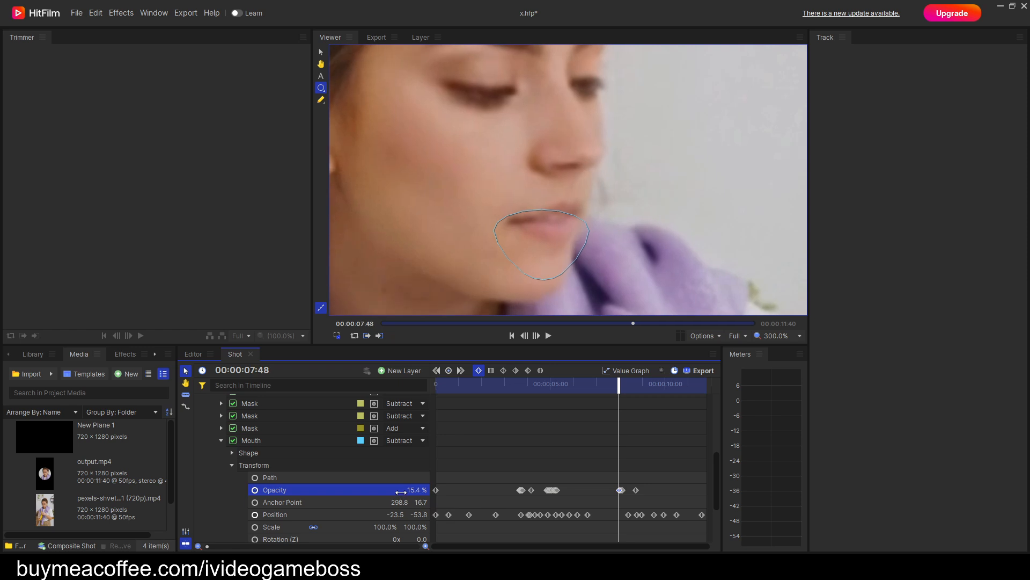
key("Right")
key("Right")
key("Right")
key("Right")
key("Right")
key("Right")
key("Right")
key("Right")
key("Right")
key("Right")
key("Right")
key("Right")
key("Right")
key("Right")
key("Right")
key("Right")
key("Right")
key("Right")
key("Right")
key("Right")
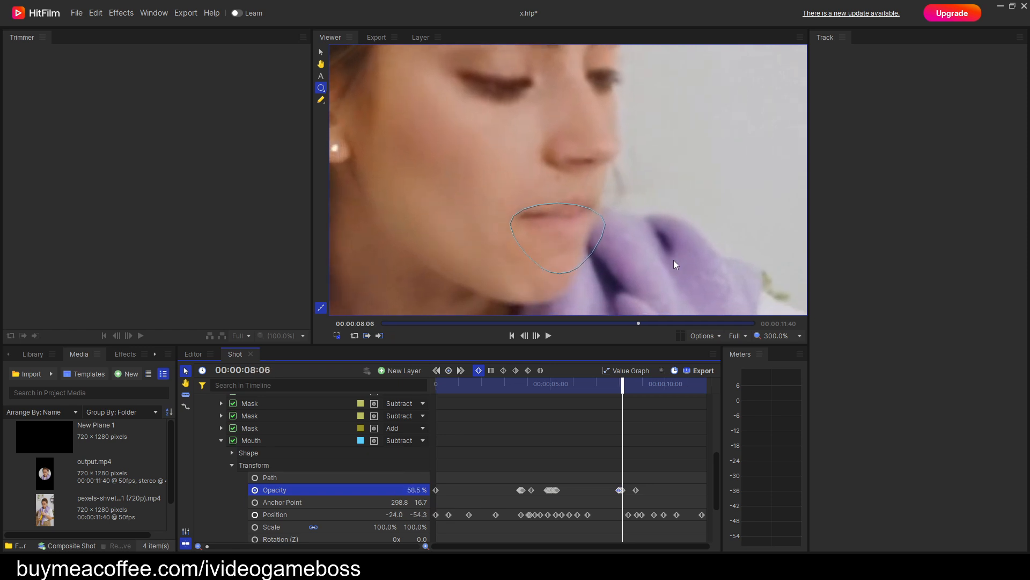
Step through the second bite to 00:00:09:41 and back and forth to 00:00:09:35, examining where the Mouth mask should start fading.
key("Right")
key("Right")
key("Right")
key("Right")
key("Right")
key("Right")
key("Right")
key("Right")
key("Right")
key("Right")
key("Right")
key("Right")
key("Right")
key("Right")
key("Right")
key("Right")
key("Right")
key("Right")
key("Right")
key("Right")
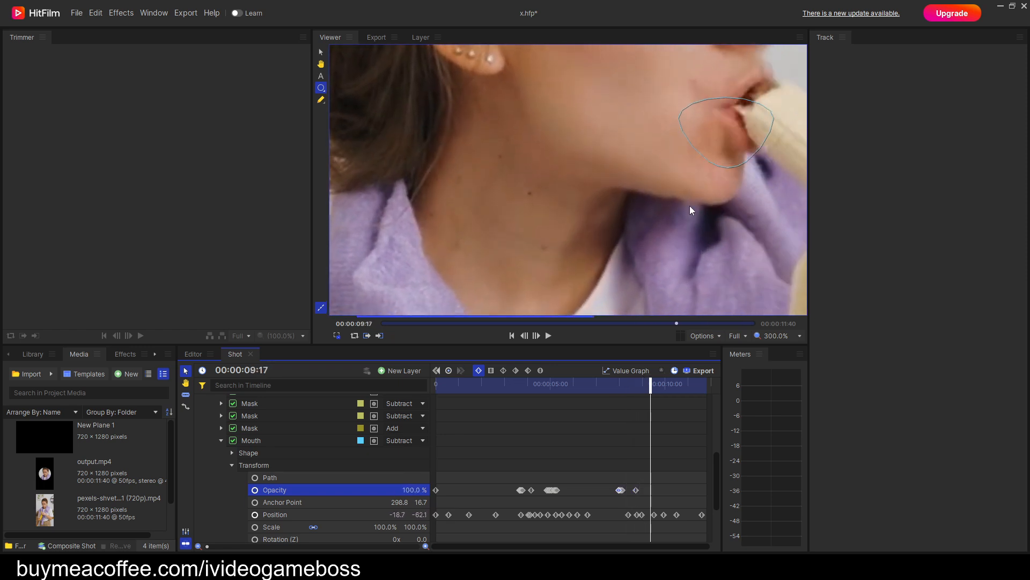
key("Right")
key("Right")
key("Right")
key("Right")
key("Right")
key("Right")
key("Right")
key("Right")
key("Right")
key("Right")
key("Right")
key("Right")
key("Right")
key("Right")
key("Right")
key("Right")
key("Right")
key("Right")
key("Right")
key("Right")
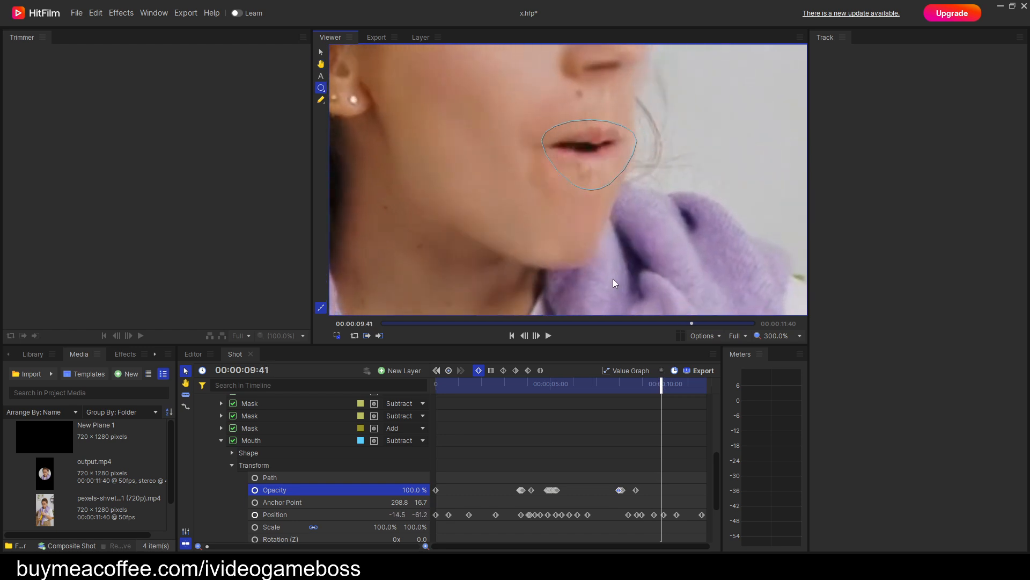
key("Left")
key("Left")
key("Left")
key("Left")
key("Left")
key("Left")
key("Left")
key("Left")
key("Left")
key("Left")
key("Left")
key("Left")
key("Left")
key("Left")
key("Left")
key("Left")
key("Left")
key("Left")
key("Left")
key("Left")
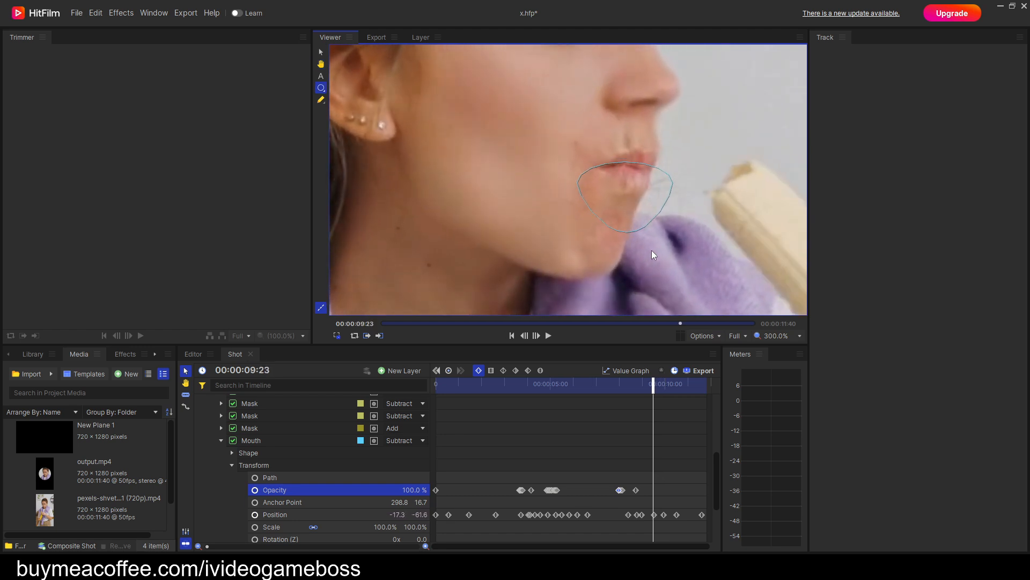
key("Right")
key("Right")
key("Right")
key("Right")
key("Right")
key("Right")
key("Right")
key("Right")
key("Right")
key("Right")
key("Right")
key("Right")
key("Right")
key("Right")
key("Right")
key("Right")
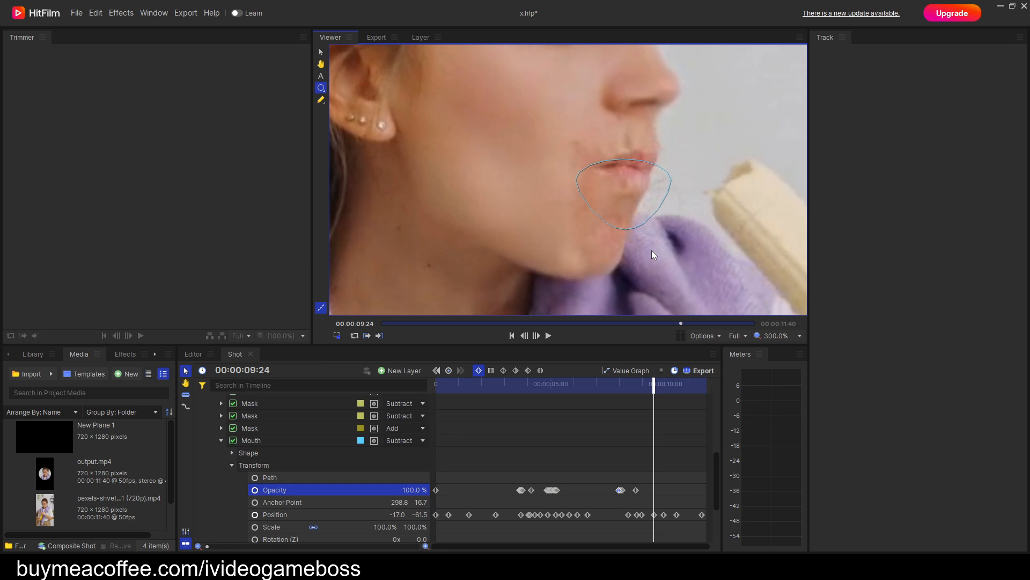
key("Right")
key("Right")
key("Right")
key("Right")
key("Right")
key("Right")
key("Right")
key("Right")
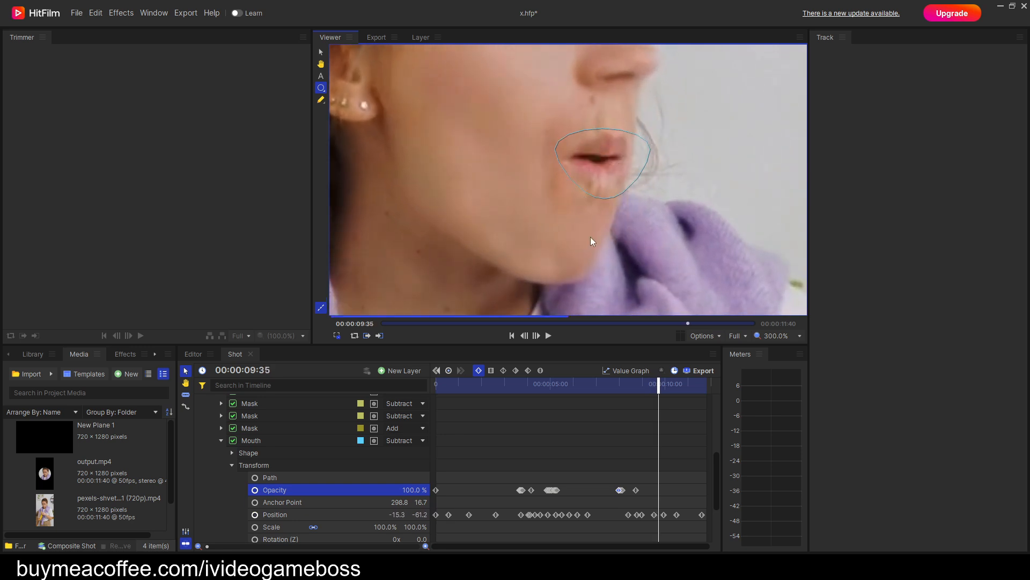
Keyframe the Mouth mask's opacity at 100% at 00:00:09:37, then lower it to 84% at 00:00:09:41.
left_click(411, 489)
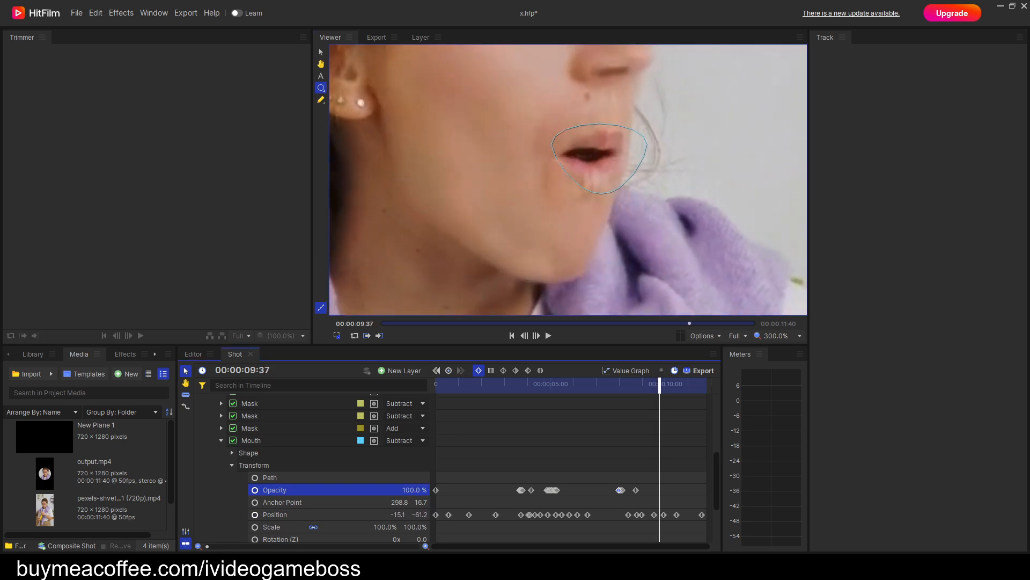
key("Right")
key("Right")
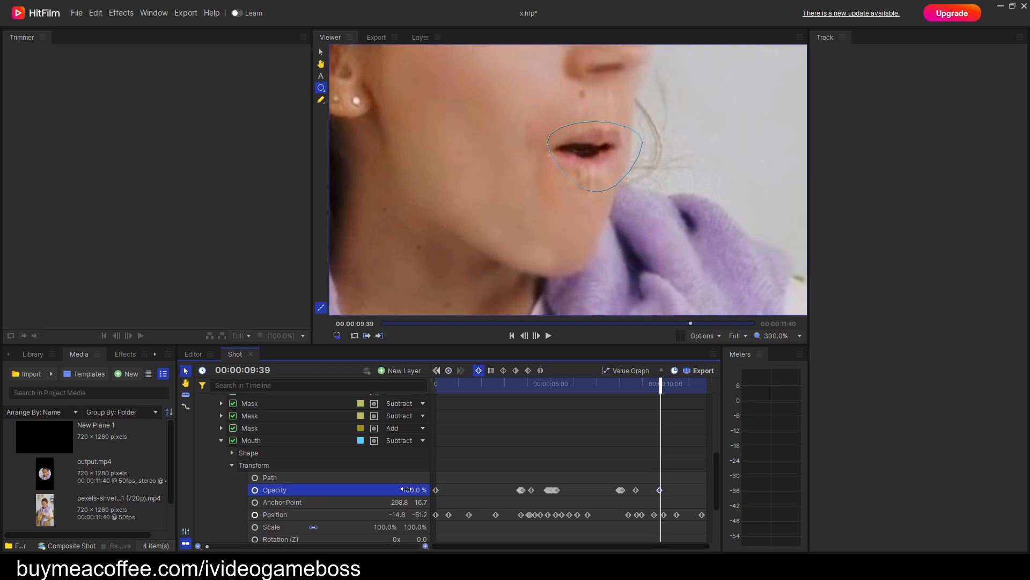
key("Right")
key("Right")
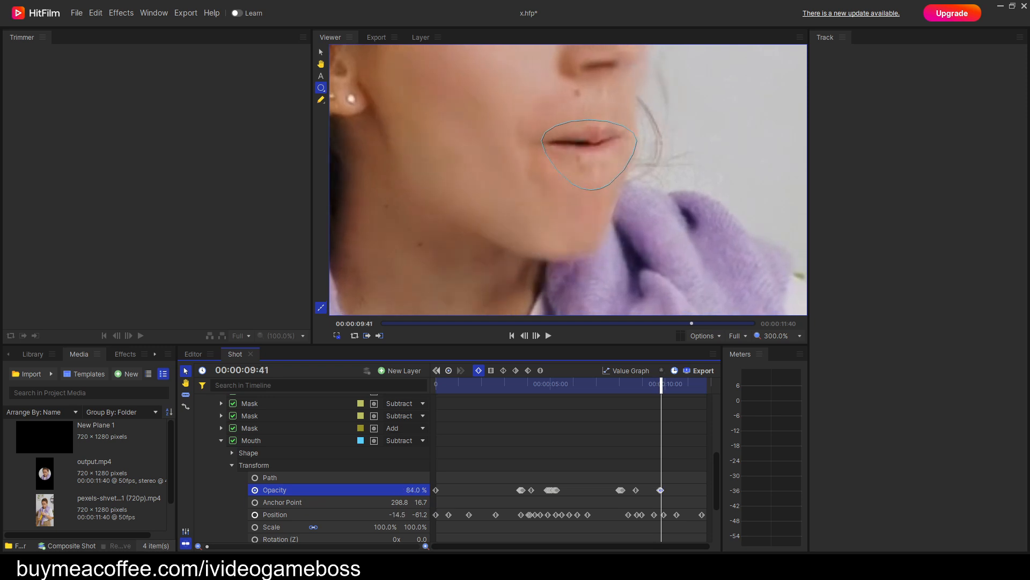
Continue the fade after 00:00:09:41 by keyframing the Mouth mask's opacity to 75% and lower while advancing to 00:00:10:01.
key("Right")
key("Right")
key("Right")
key("Right")
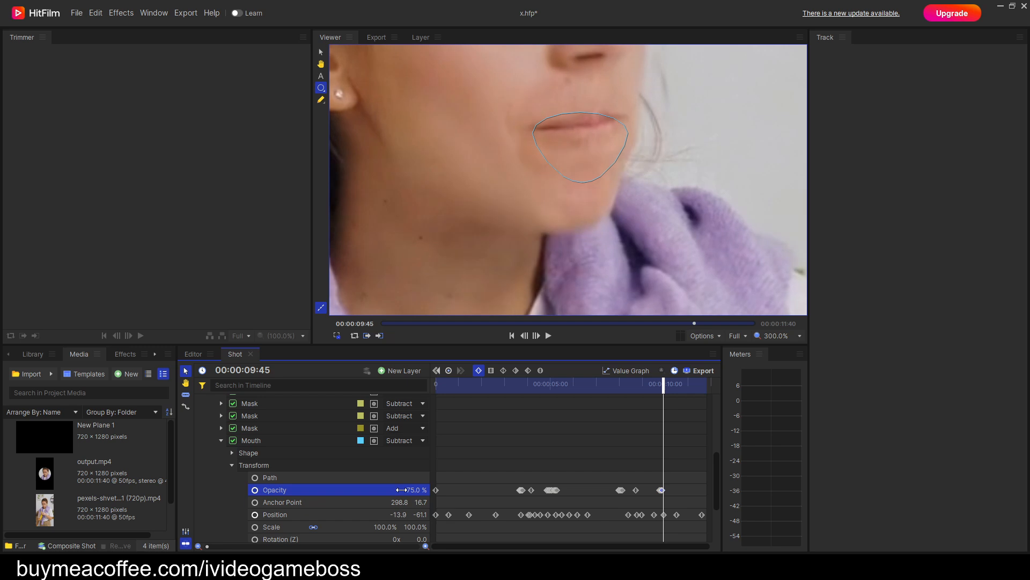
key("Right")
key("Right")
key("Right")
key("Right")
Finish fading the Mouth mask after the second bite by keyframing its opacity to 22% and to 0% at 00:00:10:09.
key("Right")
key("Right")
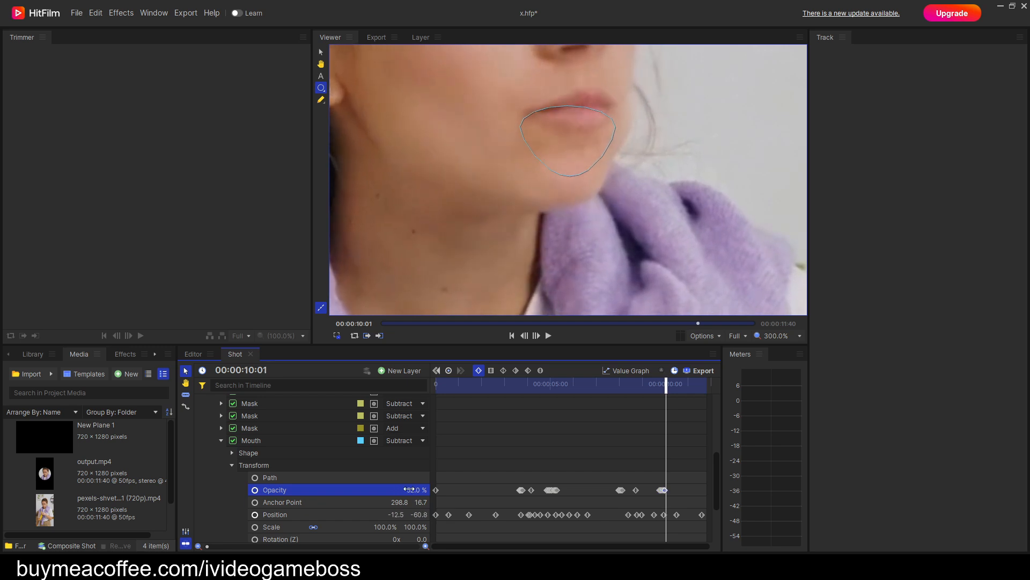
key("Right")
key("Right")
key("Right")
key("Right")
key("Right")
key("Right")
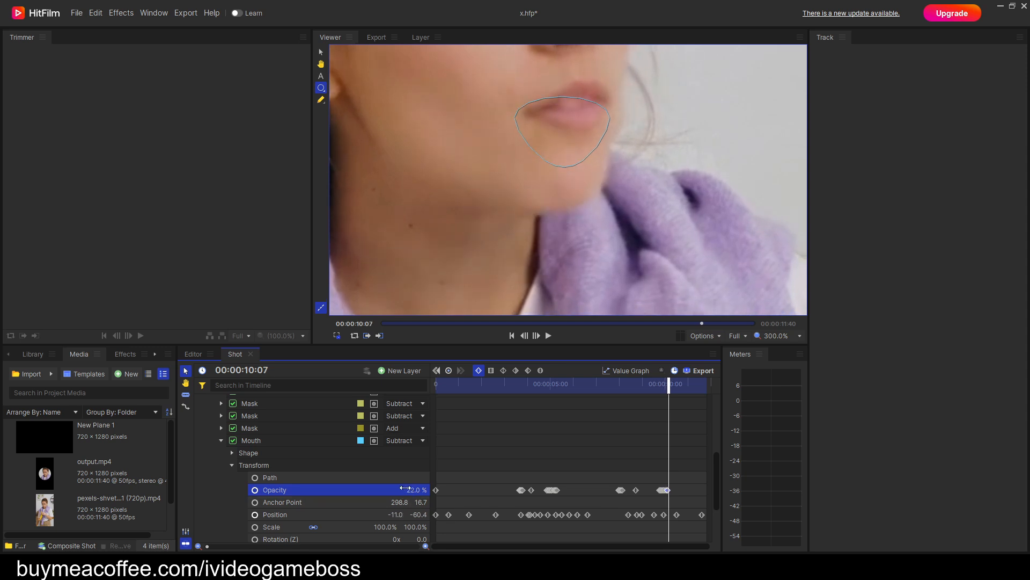
key("Right")
key("Right")
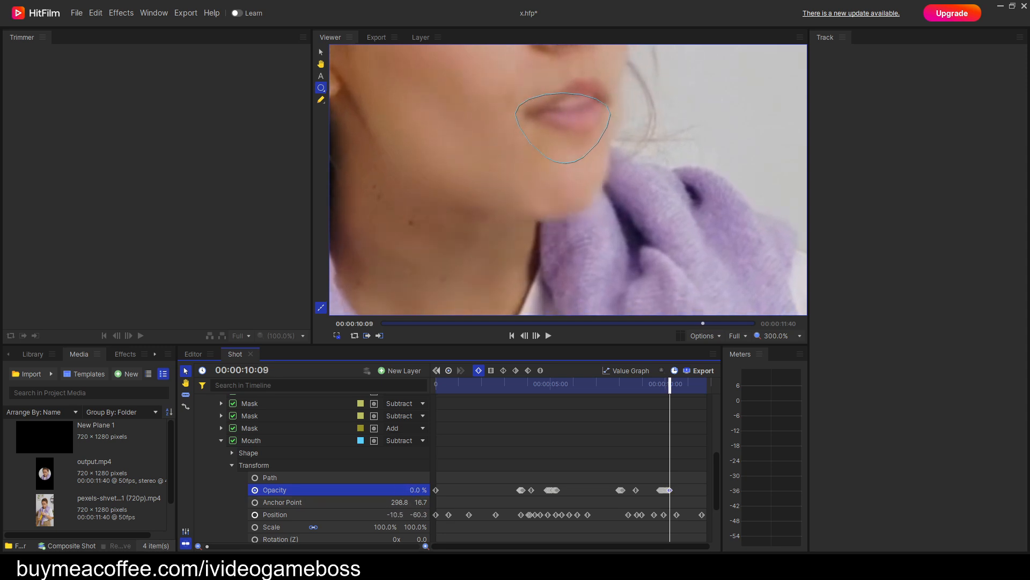
Review the second bite around 00:00:09:15 frame by frame, then play the shot to its end to check the mouth blend.
key("Left")
key("Left")
key("Left")
key("Left")
key("Left")
key("Left")
key("Left")
key("Left")
key("Left")
key("Left")
key("Left")
key("Left")
key("Left")
key("Left")
key("Left")
key("Left")
key("Left")
key("Left")
key("Left")
key("Left")
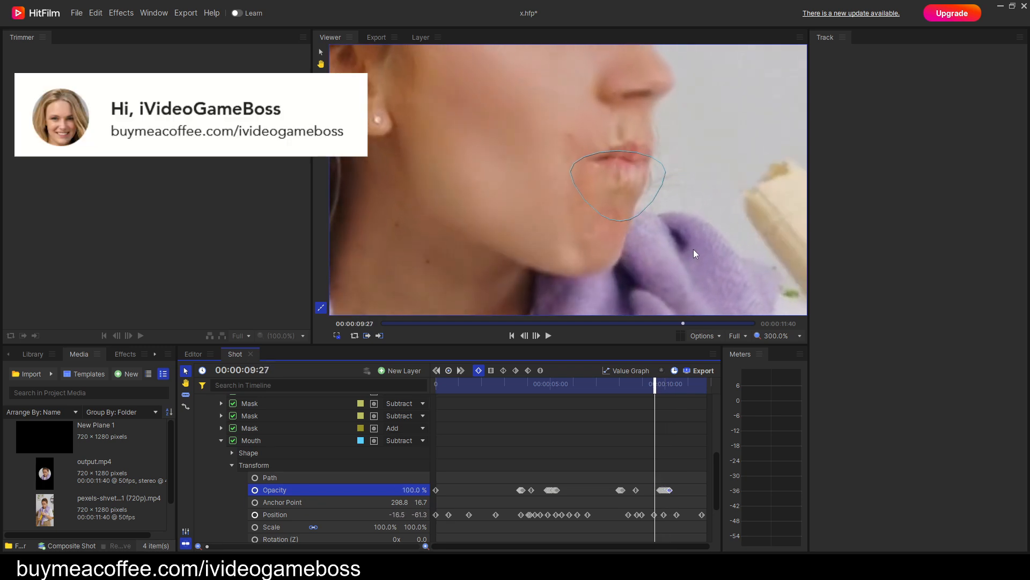
key("Left")
key("Left")
key("Left")
key("Left")
key("Left")
key("Left")
key("Left")
key("Left")
key("Left")
key("Left")
key("Left")
key("Left")
key("Left")
key("Left")
key("Left")
key("Left")
key("Left")
key("Left")
key("Left")
key("Left")
key("Right")
key("Right")
key("Right")
key("Right")
key("Right")
key("Right")
key("Right")
key("Right")
key("Right")
key("Right")
key("Right")
key("Right")
key("Right")
key("Right")
key("Right")
key("Right")
key("Right")
key("Right")
key("Right")
key("Left")
key("Left")
key("Left")
key("Left")
key("Left")
key("Left")
key("Left")
key("Left")
key("Left")
key("Right")
key("Left")
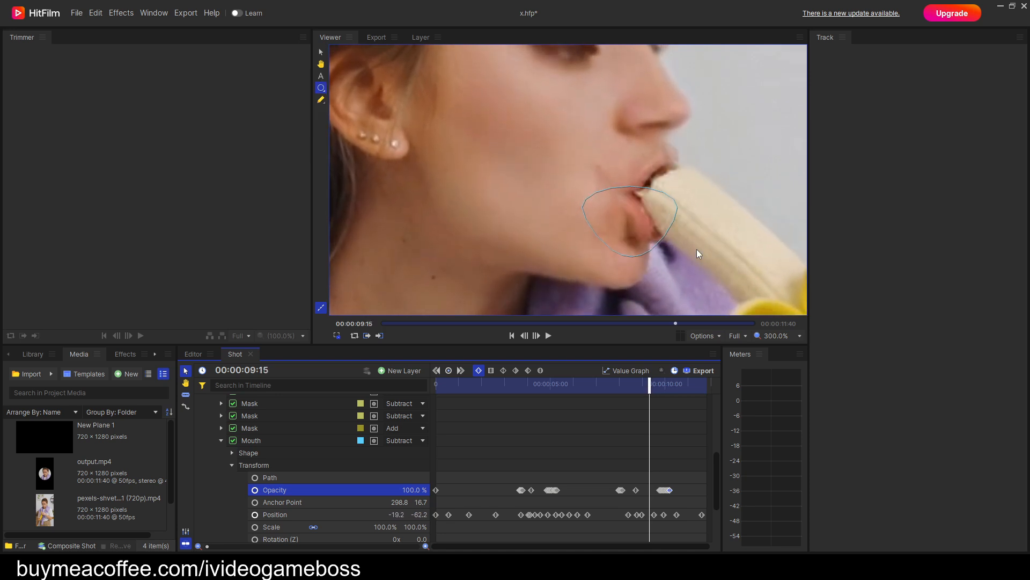
key("Right")
key("Left")
key("space")
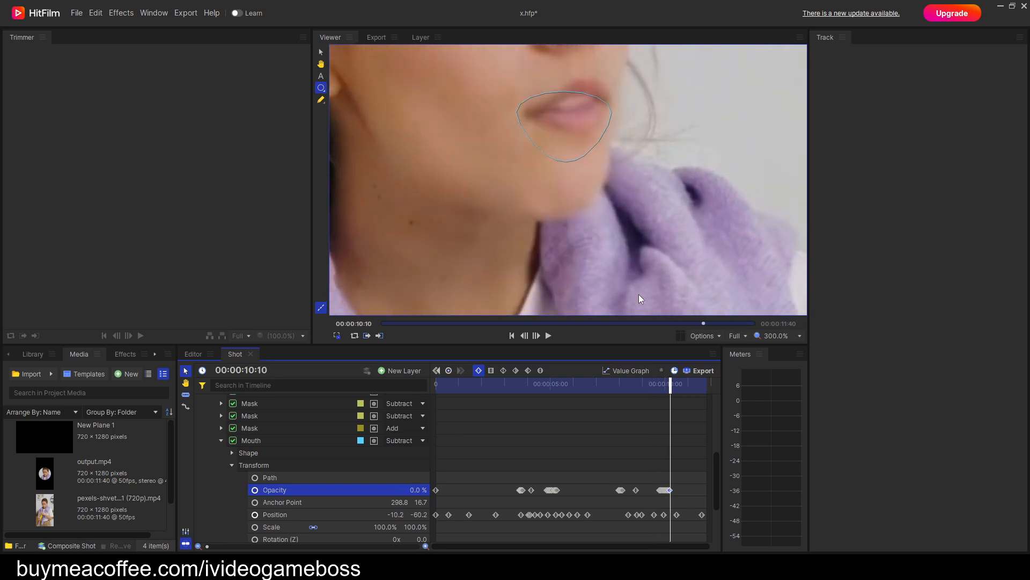
scroll(644, 191, "down", 3)
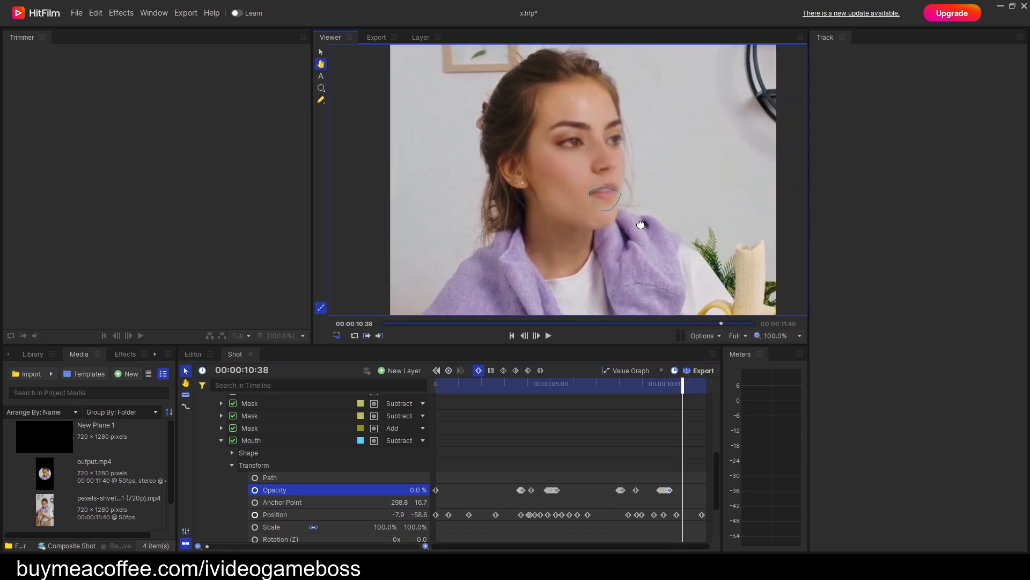
scroll(637, 225, "up", 2)
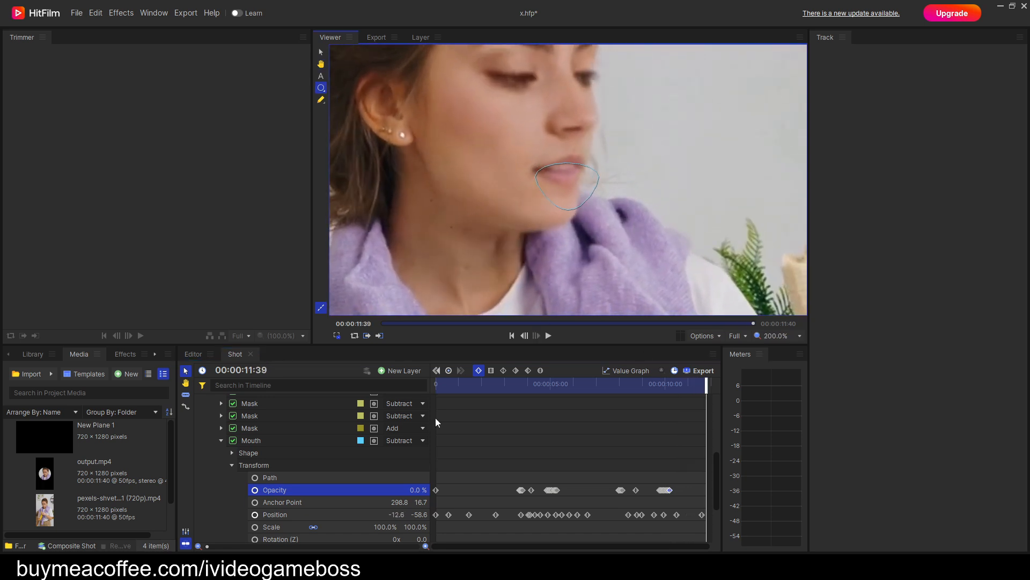
Collapse the Mouth mask's properties and shift the nose mask set to Add slightly up and inward at 00:00:09:14.
left_click(222, 440)
left_click(251, 463)
scroll(606, 186, "up", 1)
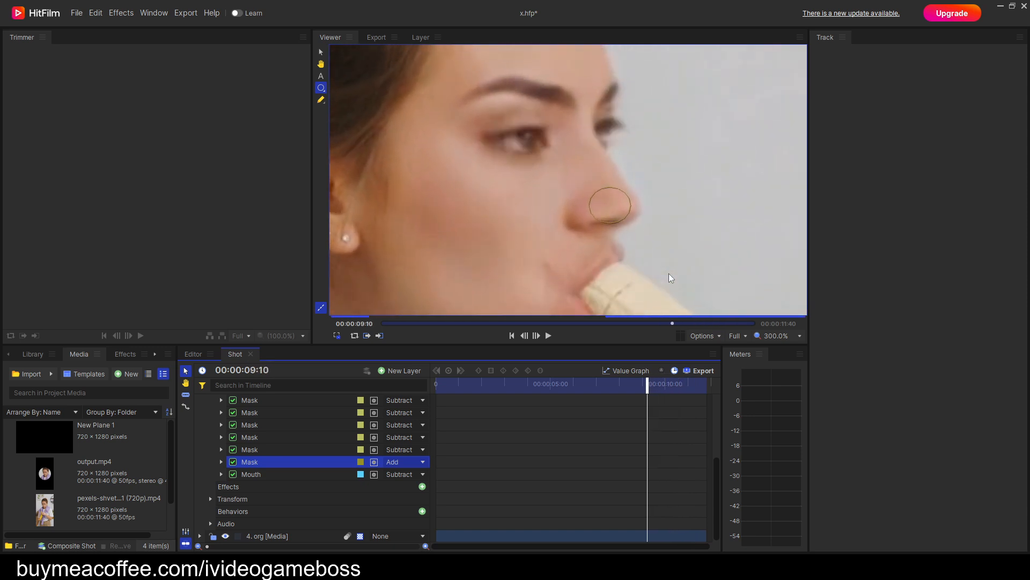
scroll(648, 269, "up", 1)
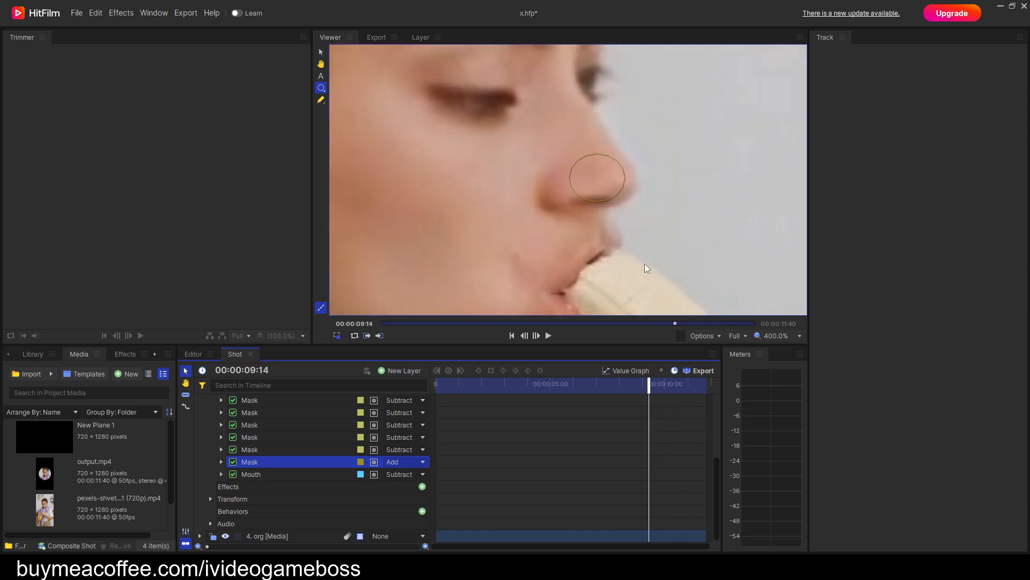
mouse_move(605, 178)
left_mouse_down()
mouse_move(614, 191)
mouse_move(585, 138)
mouse_move(595, 173)
left_mouse_up()
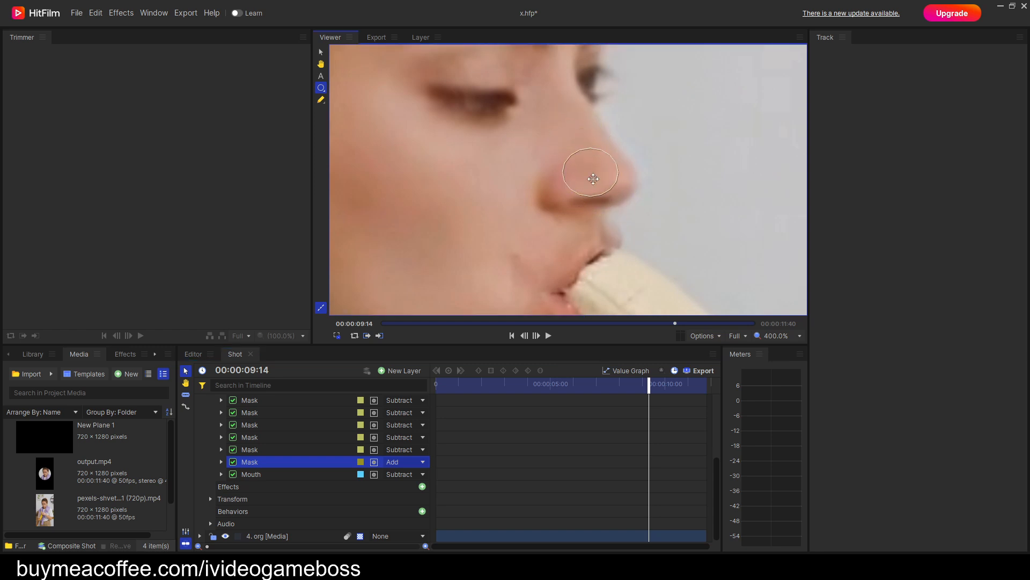
Toggle the Mouth mask and the nose mask to compare the blend at 00:00:09:14.
left_click(233, 474)
left_click(233, 475)
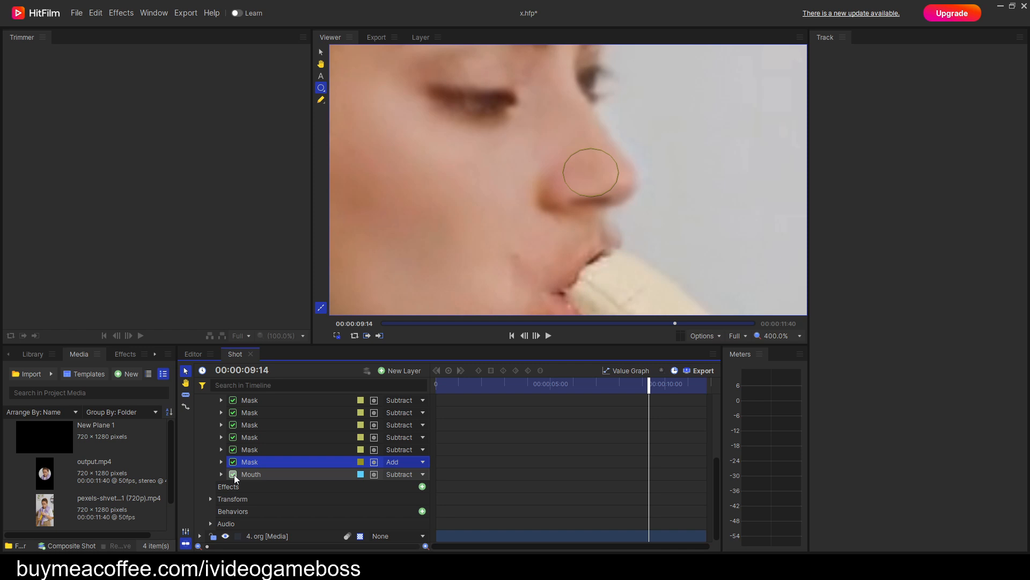
left_click(233, 462)
Keyframe the Mouth mask's position at 00:00:09:14 to about -9.7, -55.6, moving it up over the lips and banana.
left_click(244, 477)
left_click_drag(598, 237, 588, 147)
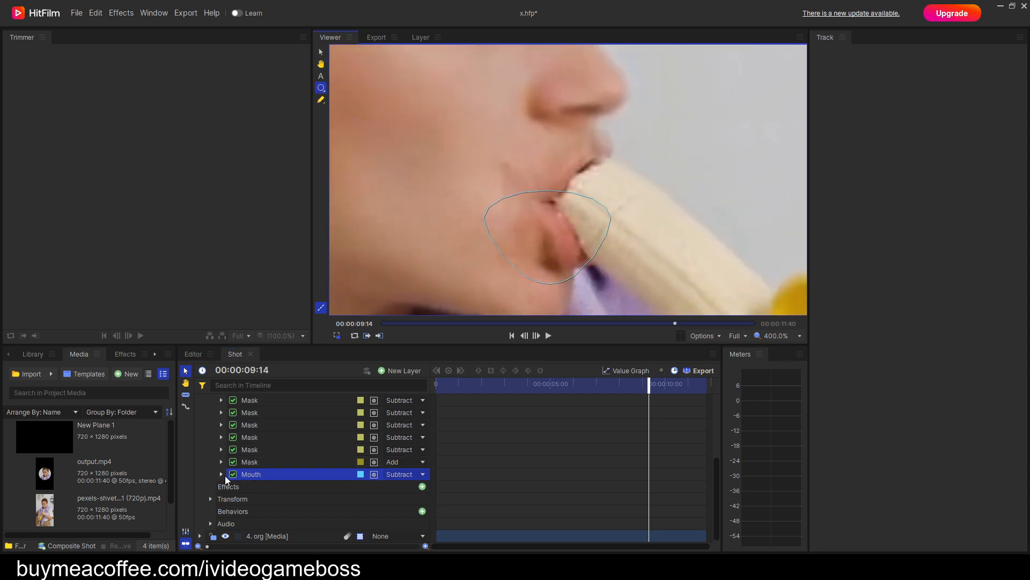
left_click(222, 474)
scroll(278, 508, "down", 1)
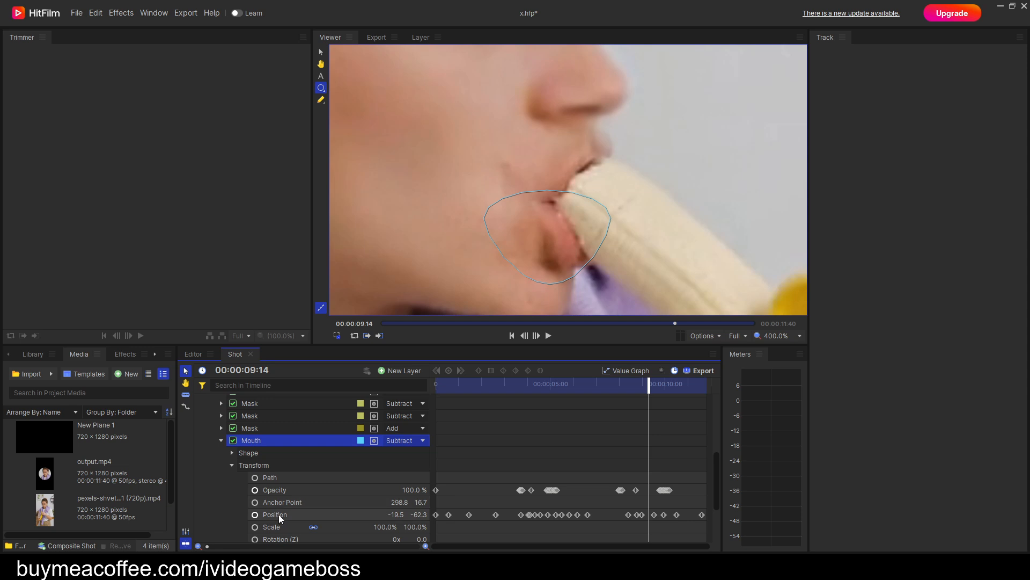
left_click(278, 514)
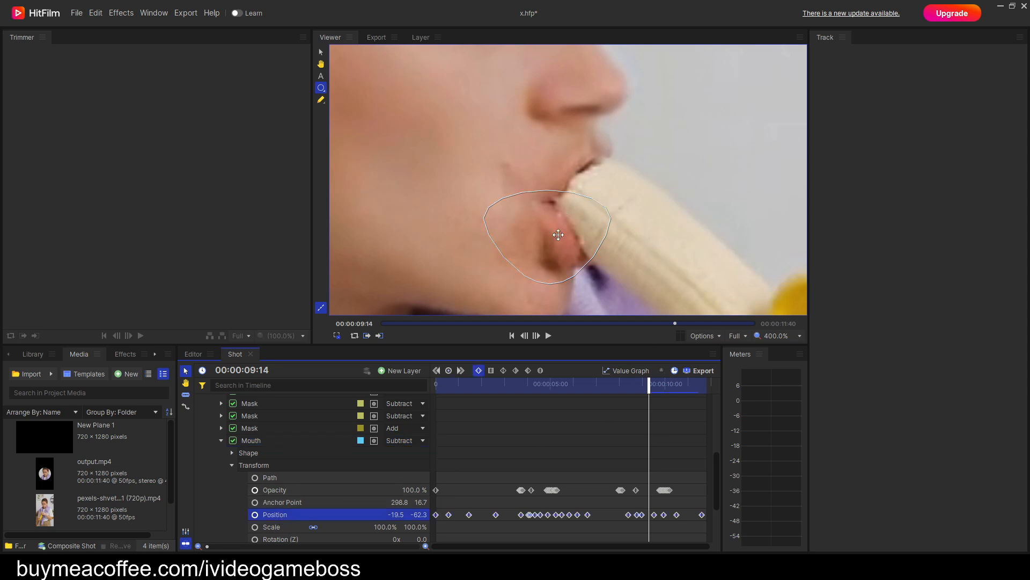
left_click_drag(559, 235, 580, 221)
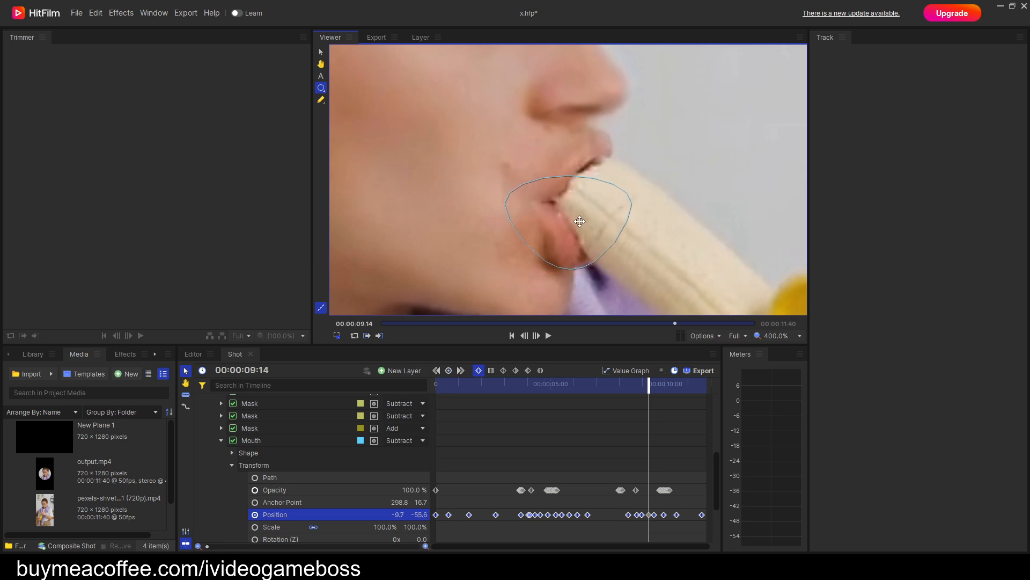
Step through the frames from 00:00:09:10 to 00:00:11:07 to check how the repositioned Mouth mask follows the lips.
key("Left")
key("Left")
key("Left")
key("Left")
key("Left")
key("Right")
key("Right")
key("Right")
key("Right")
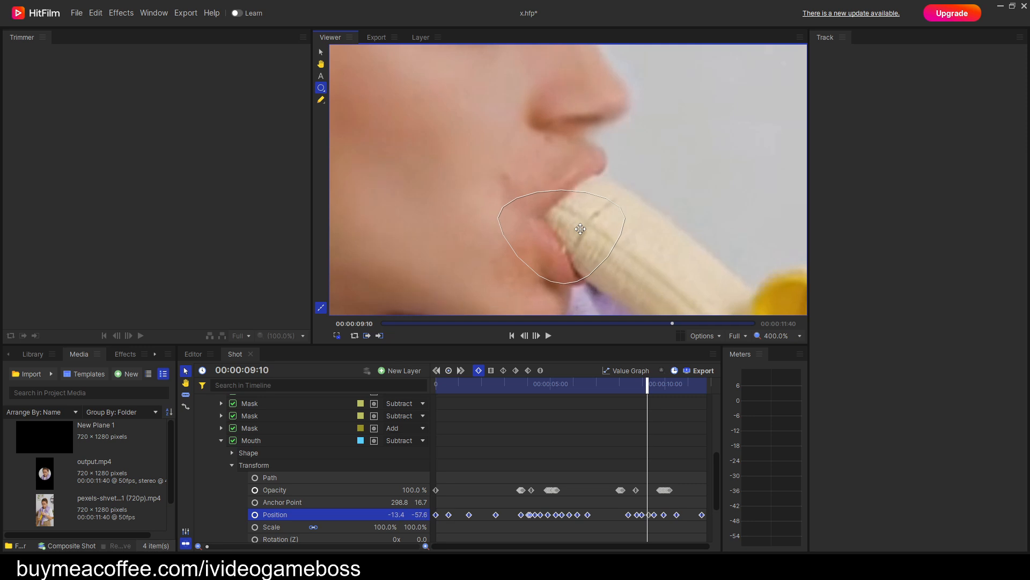
key("Right")
key("Right")
key("Right")
key("Right")
key("Right")
key("Right")
key("Right")
key("Right")
key("Right")
key("Right")
key("Right")
key("Right")
key("Right")
key("Right")
key("Right")
key("Right")
key("Right")
key("Right")
key("Right")
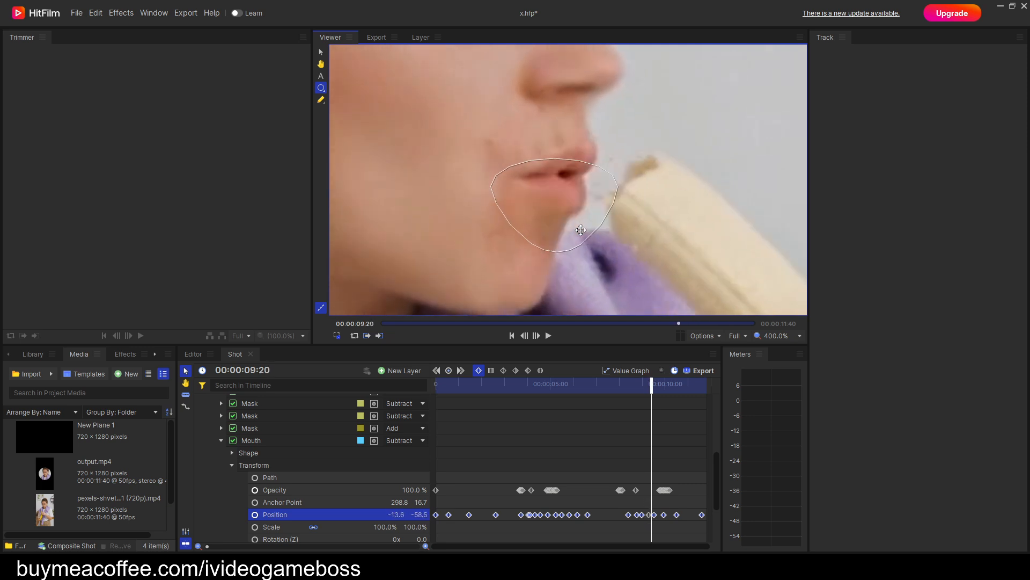
key("Right")
key("Right")
key("Right")
key("Right")
key("Right")
key("Right")
key("Right")
key("Right")
key("Right")
key("Right")
key("Right")
key("Right")
key("Right")
key("Right")
key("Right")
key("Right")
key("Right")
key("Right")
key("Right")
key("Right")
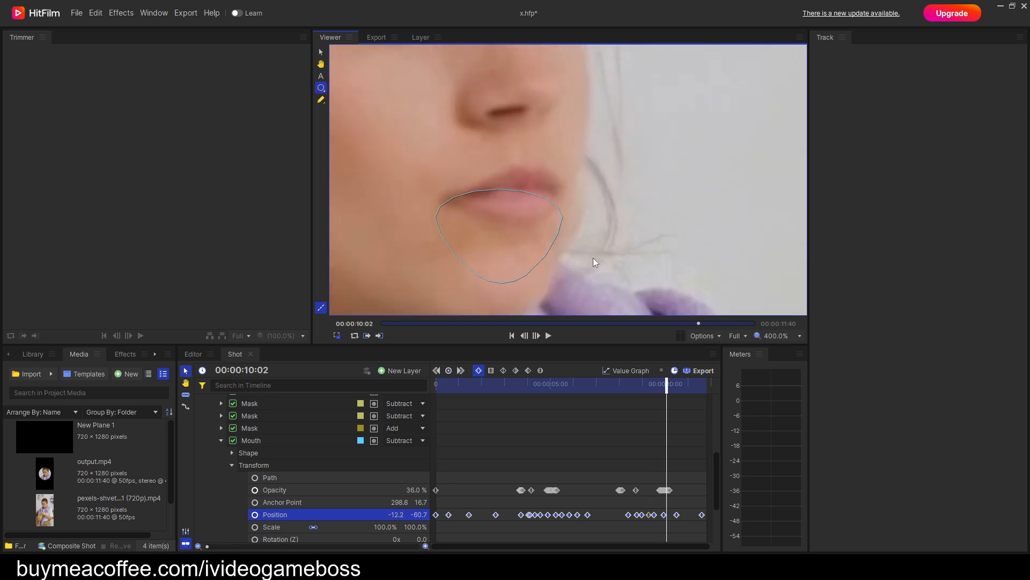
key("Right")
key("Right")
key("Right")
key("Right")
key("Right")
key("Right")
key("Right")
key("Right")
key("Right")
key("Right")
key("Right")
key("Right")
key("Right")
key("Right")
key("Right")
key("Right")
key("Right")
key("Right")
key("Right")
key("Right")
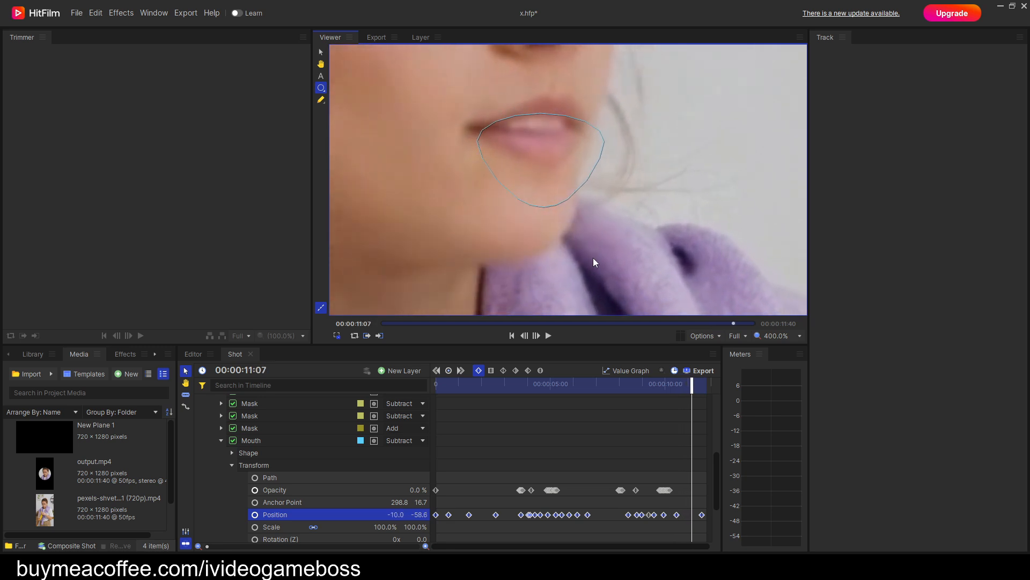
Step back from 00:00:11:07 to 00:00:08:32, examining the Mouth mask's alignment through the second bite.
key("Left")
key("Left")
key("Left")
key("Left")
key("Left")
key("Left")
key("Left")
key("Left")
key("Left")
key("Left")
key("Left")
key("Left")
key("Left")
key("Left")
key("Left")
key("Left")
key("Left")
key("Left")
key("Left")
key("Left")
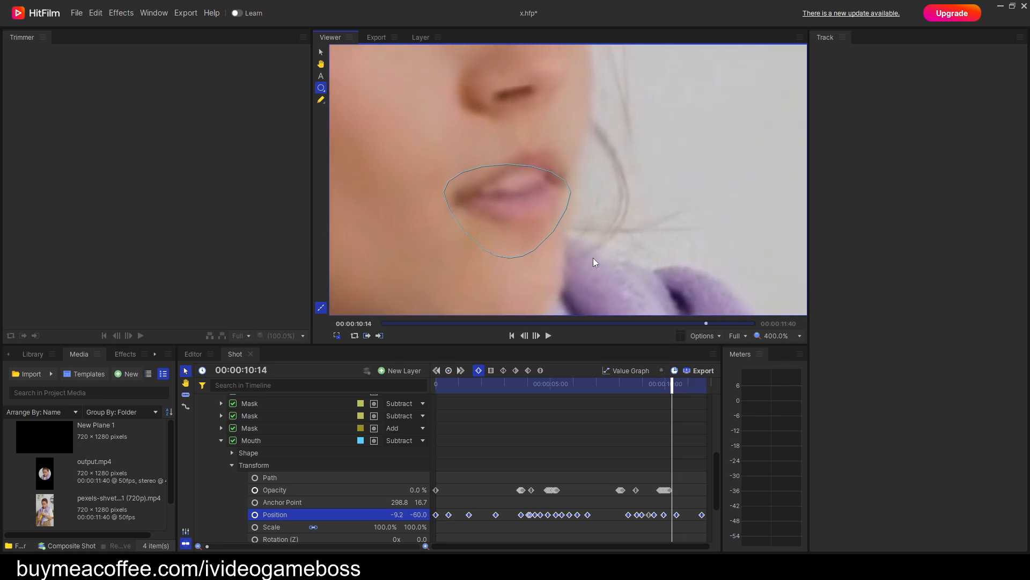
key("Left")
key("Left")
key("Left")
key("Left")
key("Left")
key("Left")
key("Left")
key("Left")
key("Left")
key("Left")
key("Left")
key("Left")
key("Left")
key("Left")
key("Left")
key("Left")
key("Left")
key("Left")
key("Left")
key("Left")
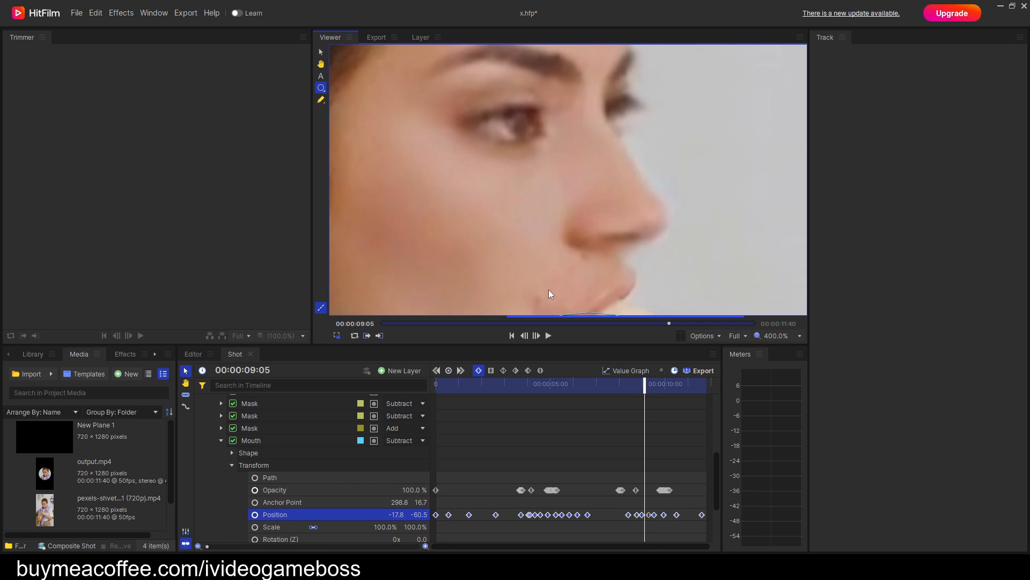
key("h")
key("e")
key("Left")
key("Left")
key("Left")
key("Left")
key("Left")
key("Left")
key("Left")
key("Left")
key("Left")
key("Left")
key("Left")
key("Left")
key("Left")
key("Left")
key("Left")
key("Left")
key("Left")
key("Left")
key("Left")
key("Left")
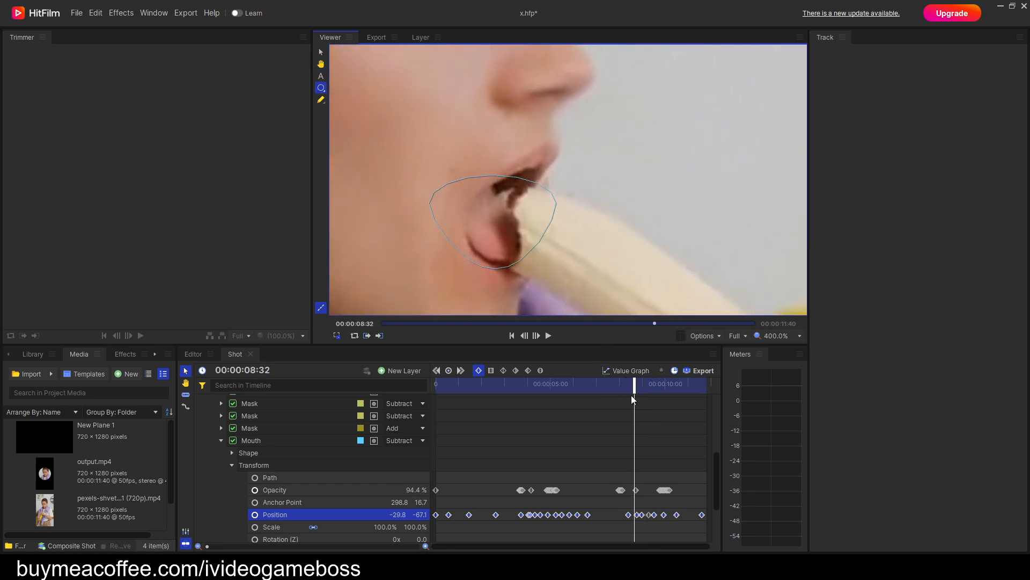
Return to 00:00:03:30 and examine the Mouth mask's alignment with the lips before the first bite.
left_click_drag(629, 396, 520, 396)
left_click_drag(466, 233, 635, 241)
key("Left")
key("Left")
key("Left")
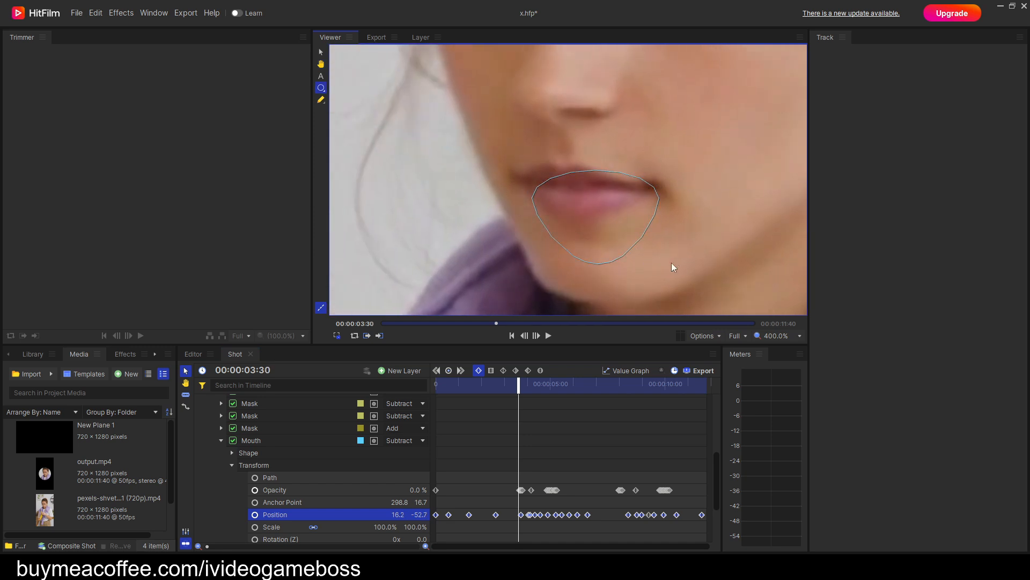
Step through the frames from 00:00:03:30 to 00:00:04:20, examining how the Mouth mask follows the first bite.
key("Right")
key("Right")
key("Right")
key("Right")
key("Right")
key("Right")
key("Right")
key("Right")
key("Right")
key("Right")
key("Right")
key("Right")
key("Right")
key("Right")
key("Right")
key("Right")
key("Right")
key("Right")
key("Right")
key("Right")
left_click_drag(528, 219, 619, 199)
key("Right")
key("Right")
key("Right")
key("Right")
key("Right")
key("Right")
key("Right")
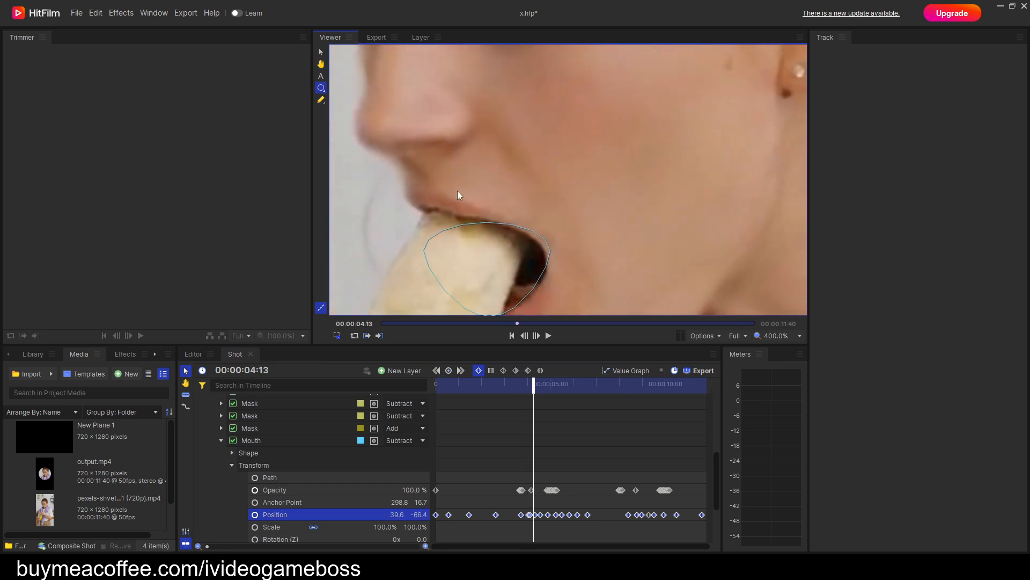
key("Right")
key("Right")
key("Right")
key("Right")
key("Right")
key("Right")
key("Right")
key("Right")
key("Right")
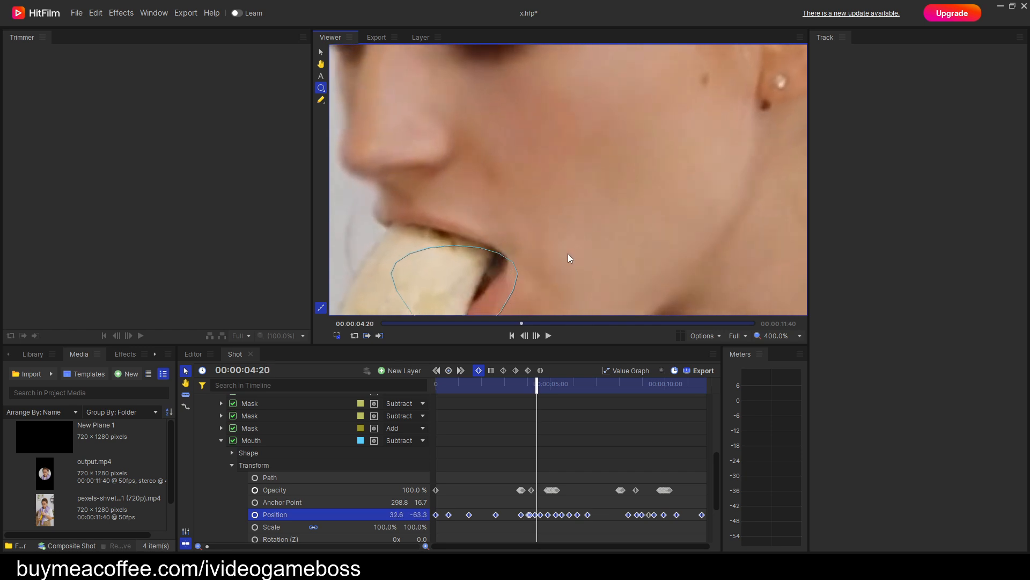
Collapse the Mouth mask's settings and switch from the composite shot to the main Editor timeline.
left_click_drag(543, 383, 425, 377)
left_click(221, 441)
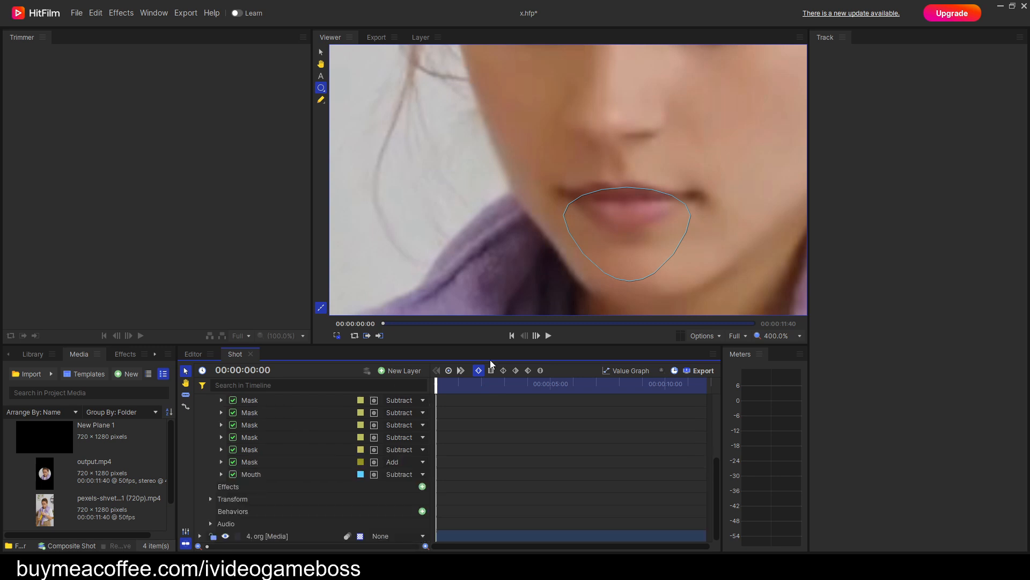
scroll(586, 229, "down", 5)
left_click_drag(557, 231, 505, 218)
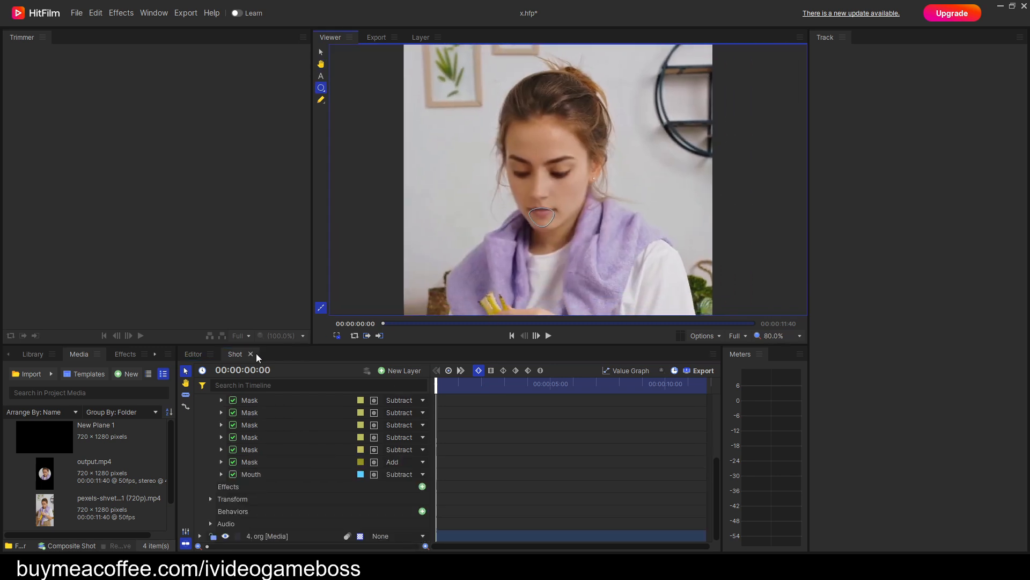
left_click(193, 354)
scroll(577, 133, "up", 3)
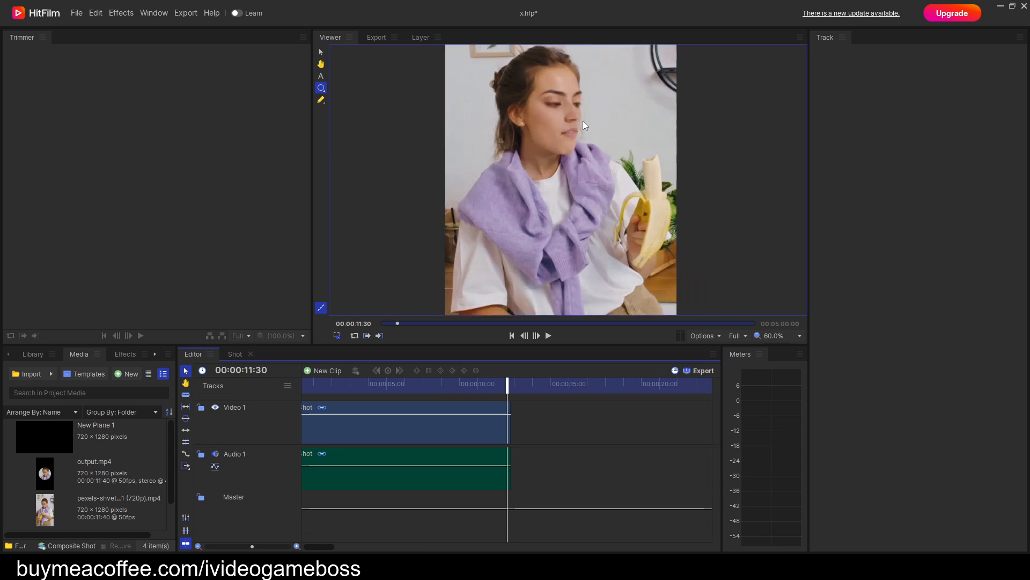
Play the Shot clip from its start, examining the blended face close up and the jawline at 00:00:05:30.
left_click_drag(509, 388, 249, 397)
key("space")
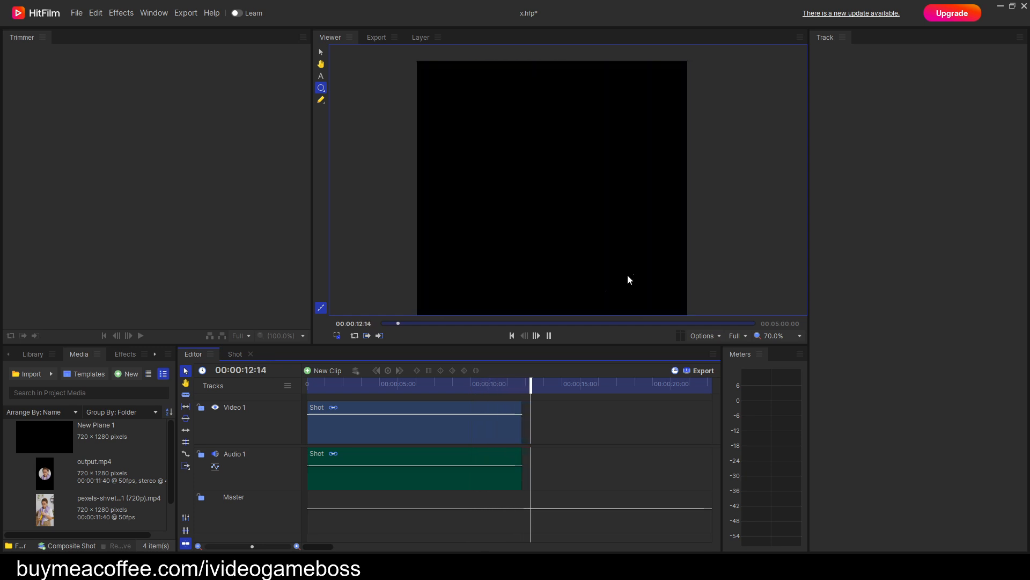
left_click_drag(535, 383, 277, 402)
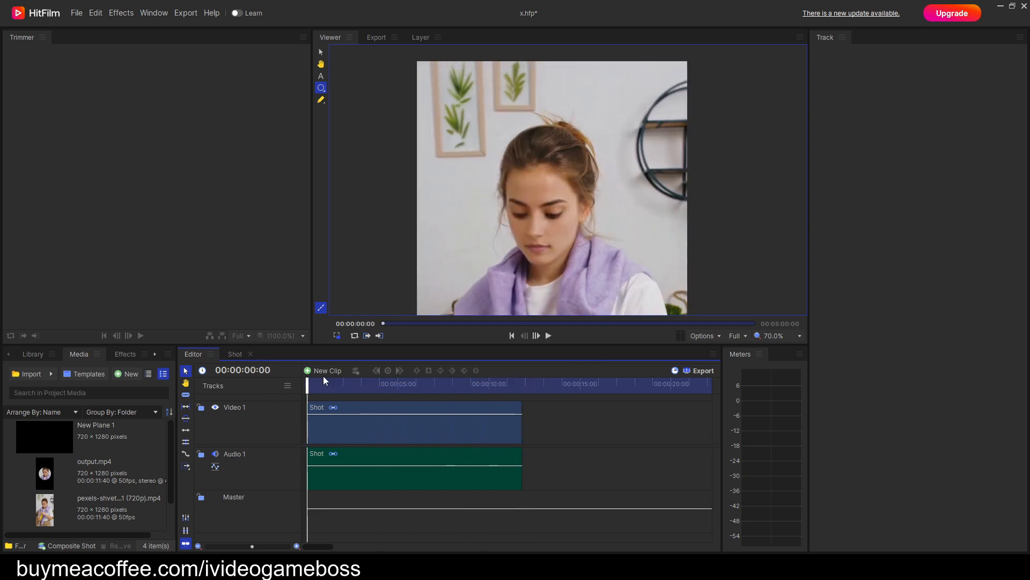
scroll(530, 272, "up", 4)
key("space")
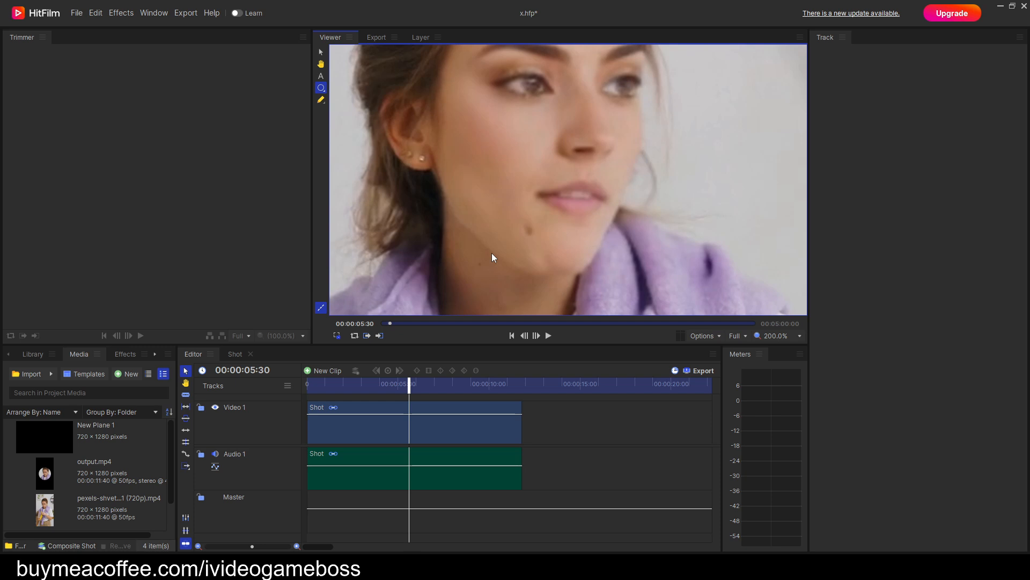
left_click_drag(508, 276, 529, 258)
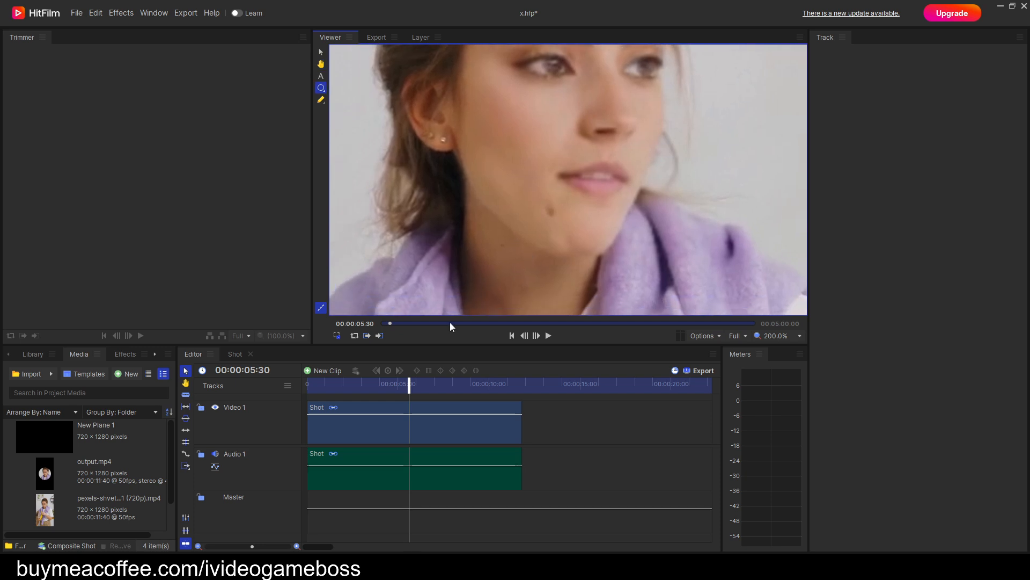
Reopen the composite shot, duplicate the last yellow Subtract mask by the jaw, and place the copy below Mouth.
double_click(417, 422)
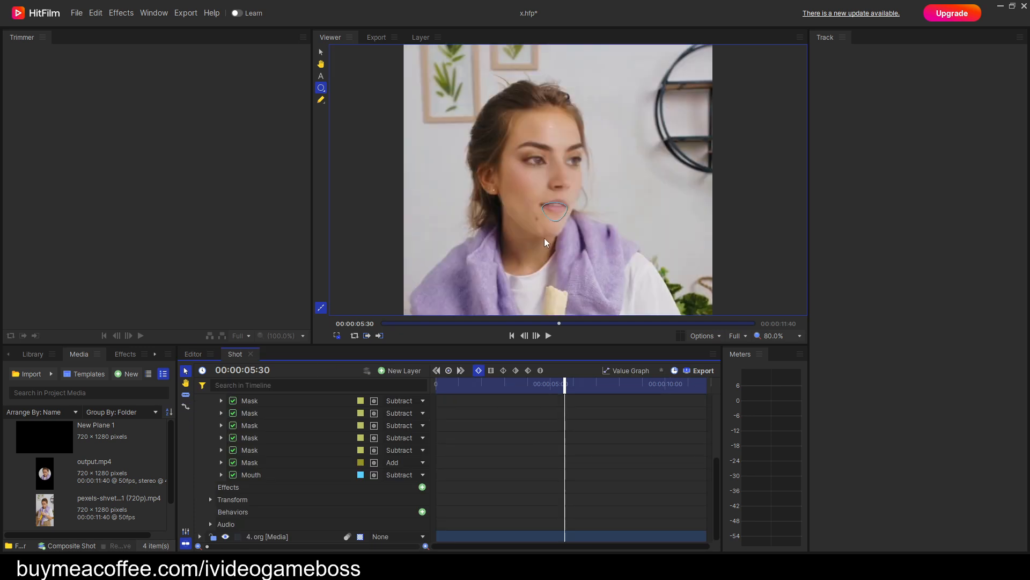
scroll(546, 243, "up", 5)
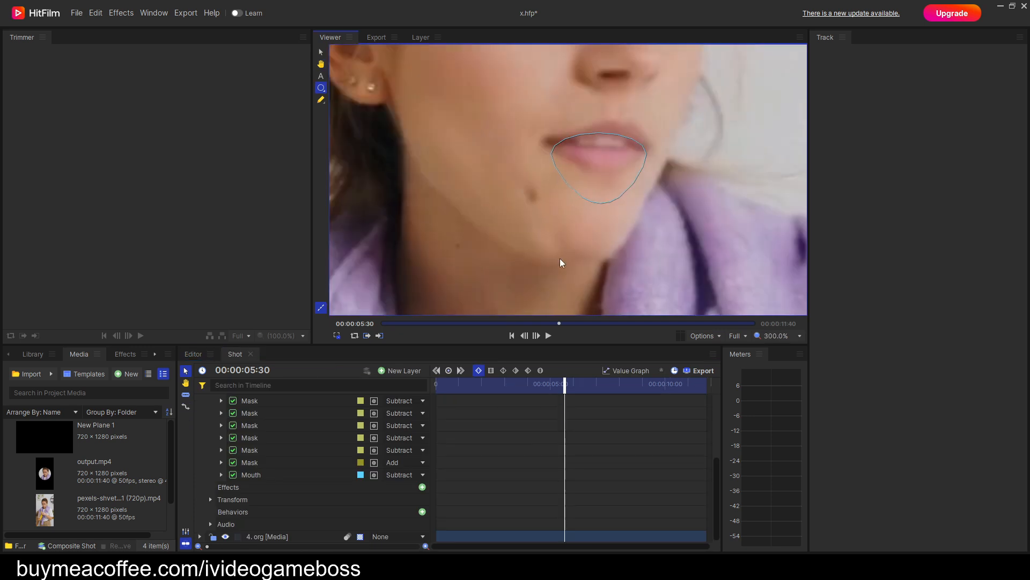
scroll(560, 248, "down", 2)
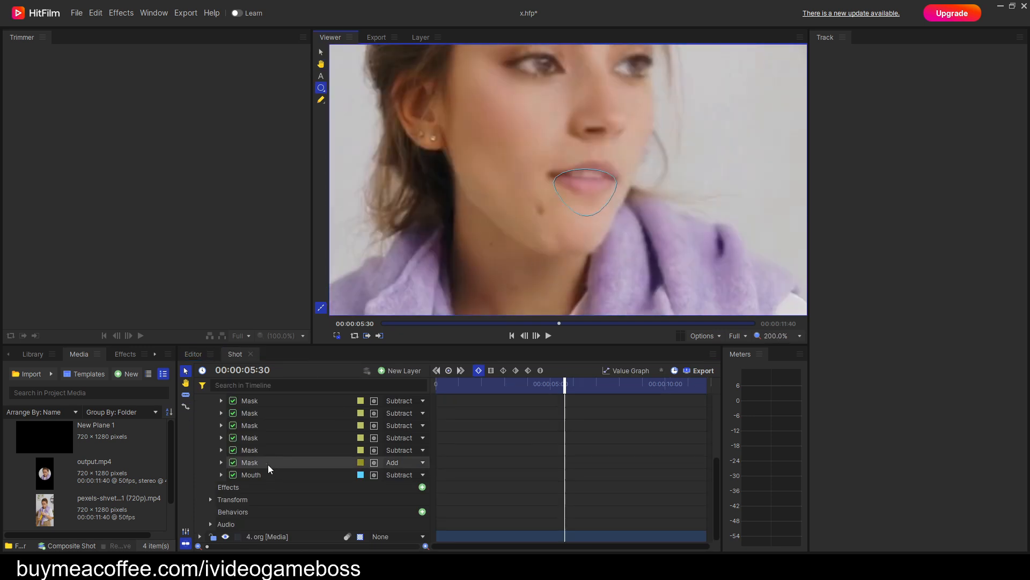
left_click(250, 456)
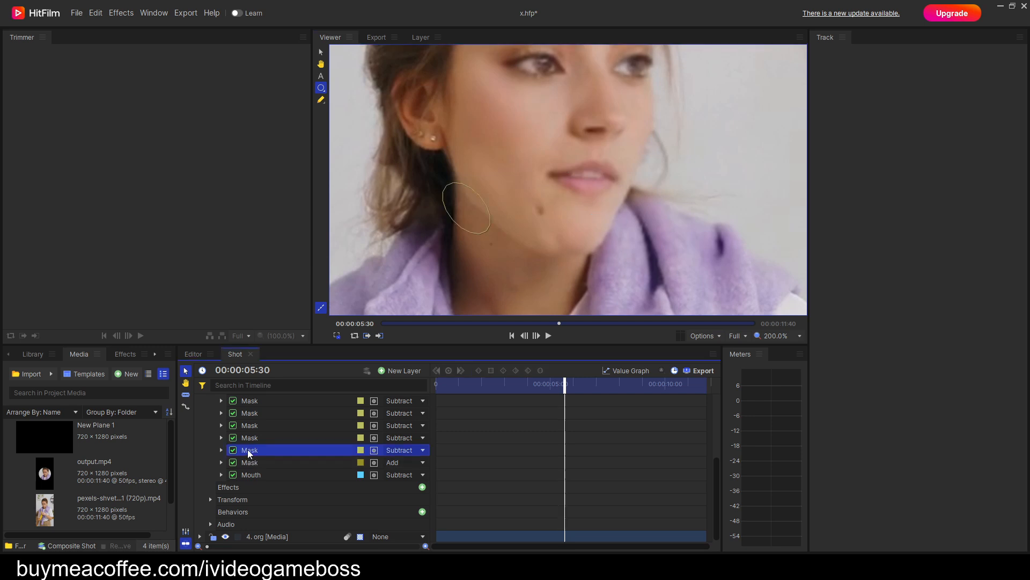
right_click(252, 455)
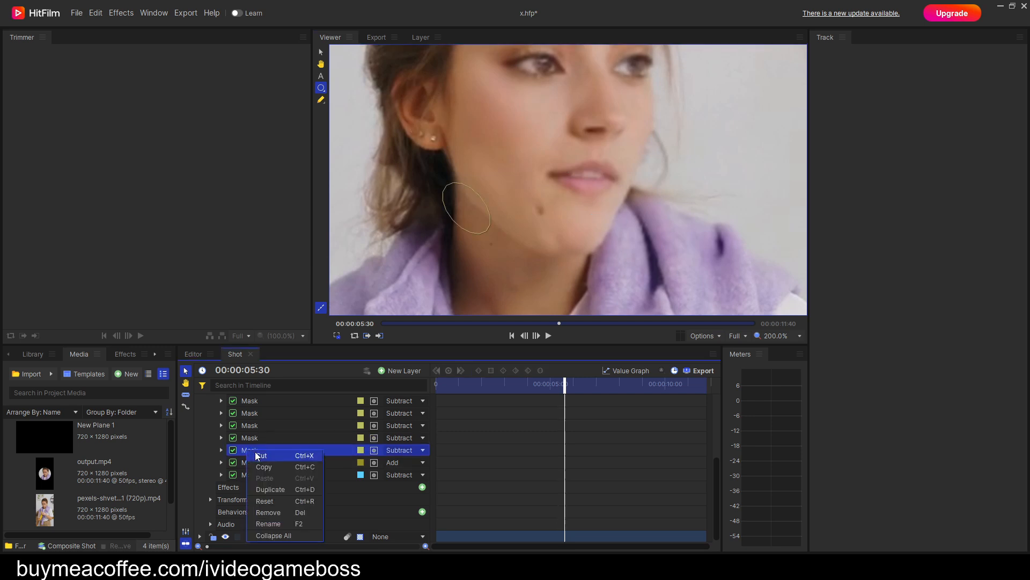
left_click(256, 489)
left_click_drag(252, 463, 256, 490)
Nudge the duplicated mask along the jaw at 00:00:05:30 and replace all its position keyframes with one at 00:00:00:00.
left_click(221, 536)
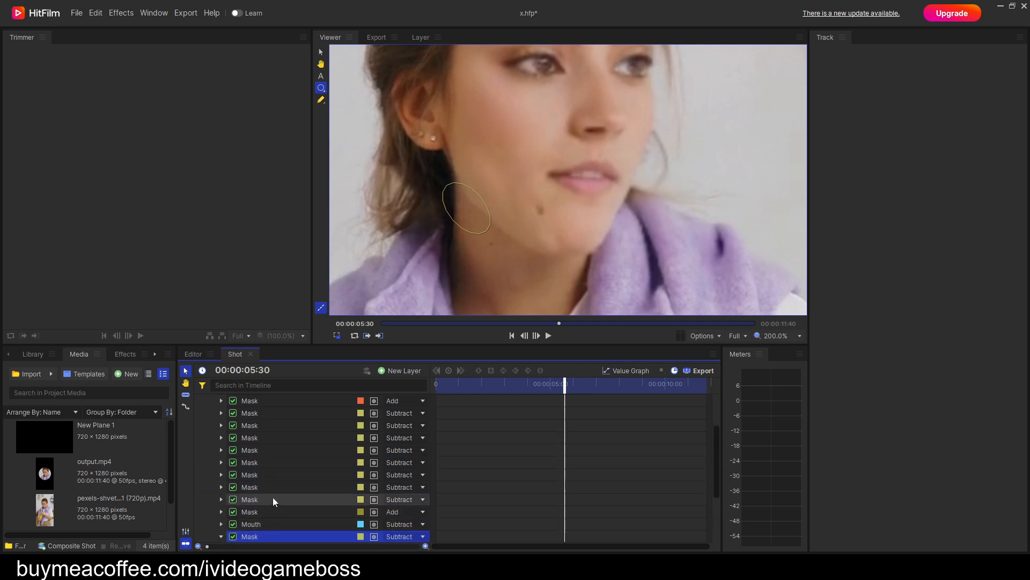
scroll(271, 497, "down", 3)
left_click(232, 476)
scroll(290, 478, "down", 3)
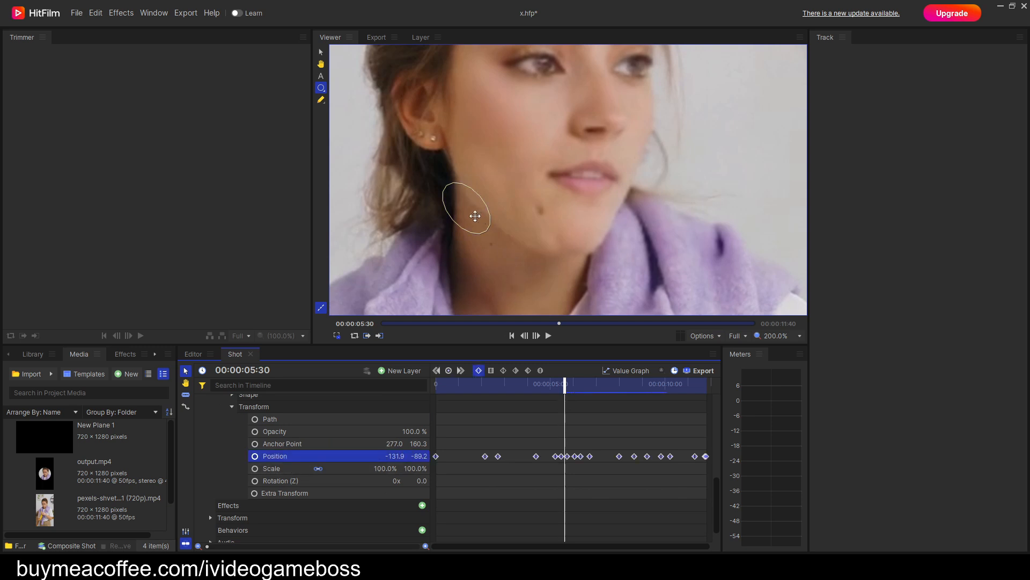
left_click(475, 216)
mouse_move(475, 216)
left_mouse_down()
mouse_move(537, 238)
mouse_move(530, 254)
mouse_move(540, 243)
mouse_move(492, 225)
left_mouse_up()
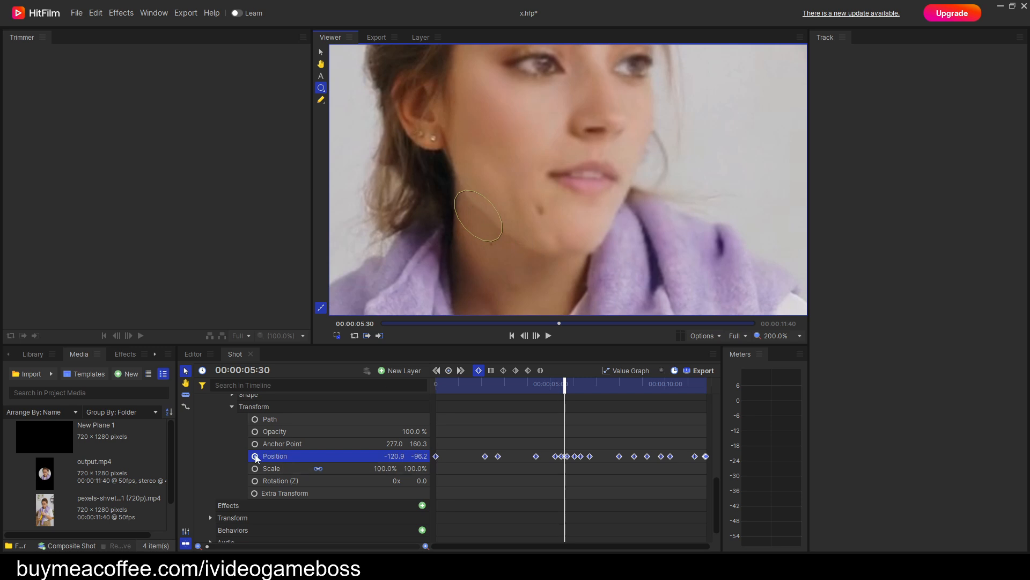
left_click_drag(571, 381, 435, 382)
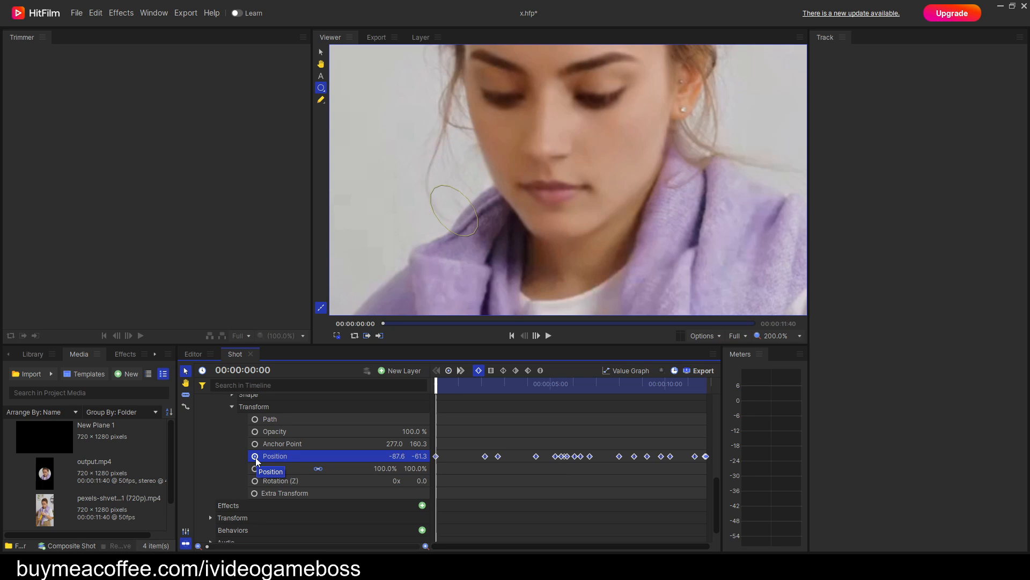
left_click(255, 457)
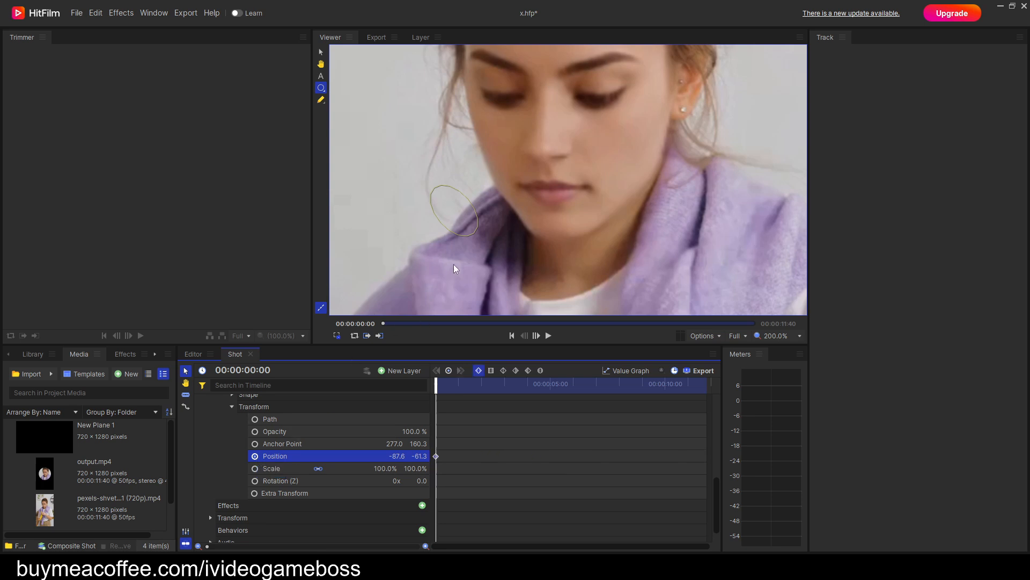
Keyframe the duplicated mask's position to about -83.1, -85.8 before 00:00:03:07 and continue keyframing it along the jaw up to 00:00:05:27.
key("space")
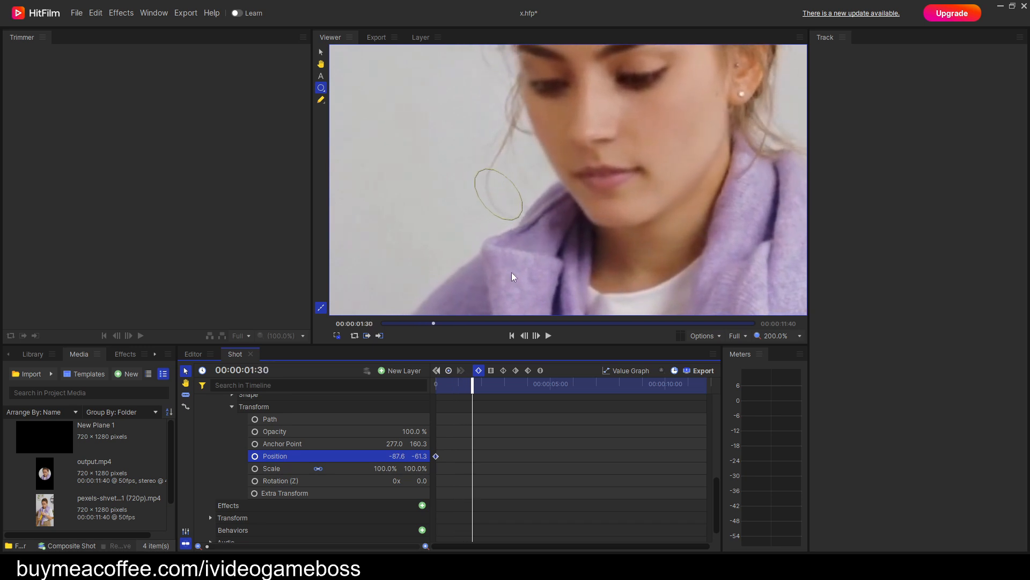
key("space")
left_click_drag(538, 200, 528, 226)
key("space")
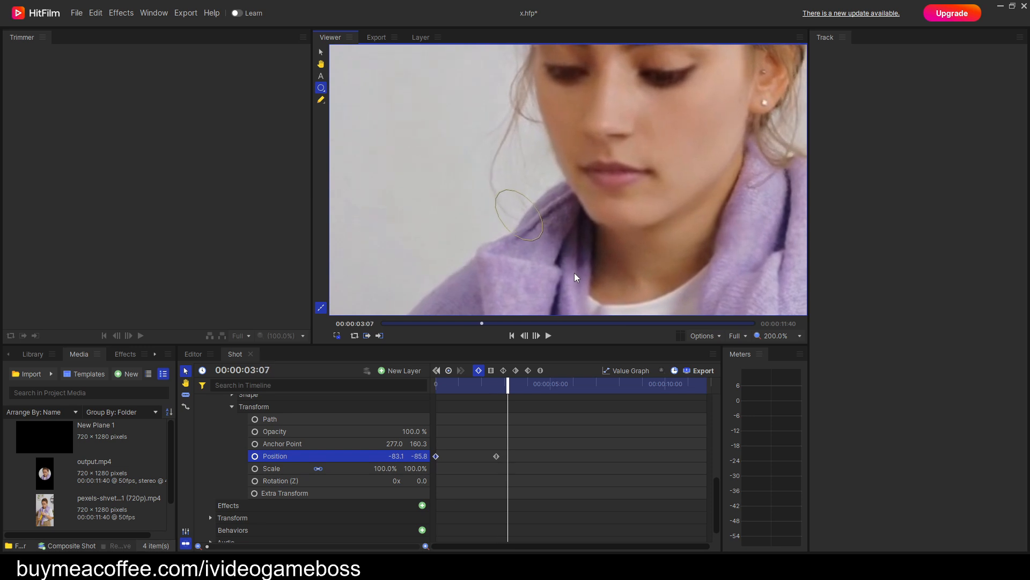
key("space")
key("space")
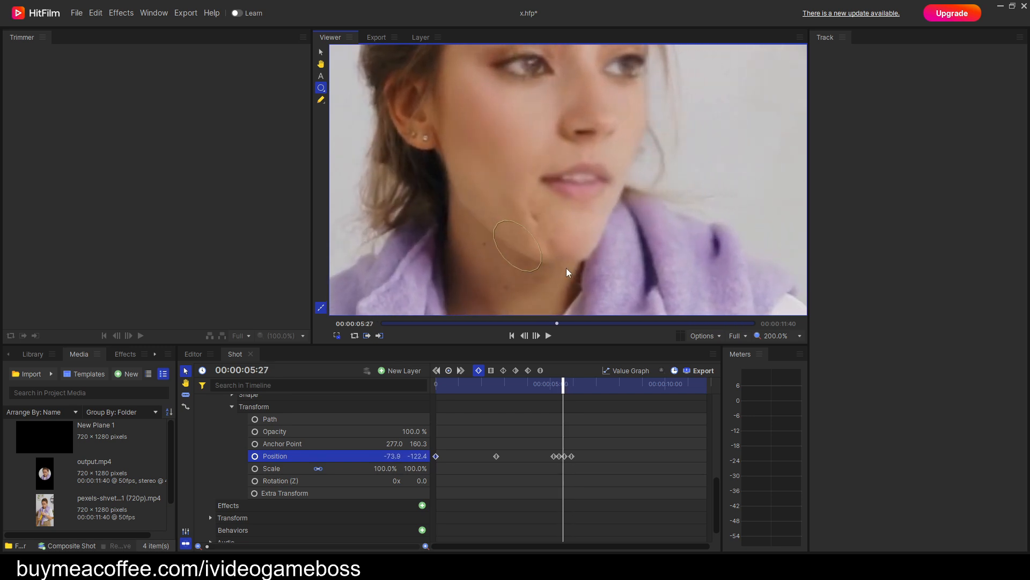
Add position keyframes past 00:00:05:27 to keep the duplicated mask under the jaw, placing it at about -64.1, -123.3 by 00:00:06:34.
key("period")
key("period")
key("period")
key("period")
key("period")
key("period")
key("period")
key("period")
key("period")
key("period")
key("period")
key("period")
key("period")
key("period")
key("period")
key("period")
key("period")
key("period")
key("period")
key("period")
left_click_drag(622, 257, 620, 266)
key("period")
key("period")
key("period")
key("period")
key("period")
key("period")
key("period")
key("period")
key("period")
key("period")
key("period")
key("period")
key("period")
key("period")
key("period")
key("period")
key("period")
key("period")
key("period")
key("period")
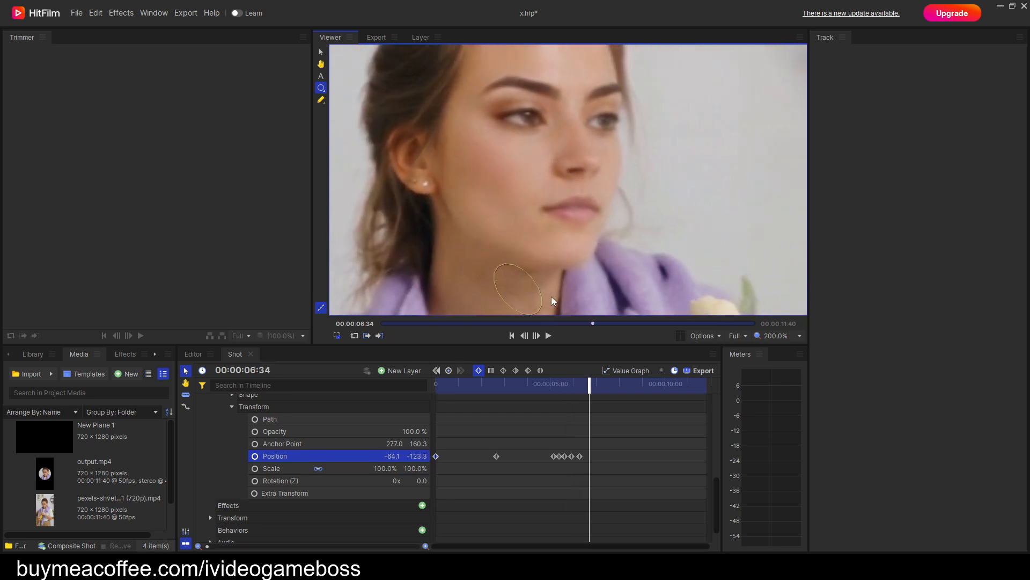
Keyframe the duplicated mask's position from 00:00:06:34 to 00:00:07:44 so it follows the underside of the chin.
left_click_drag(512, 293, 580, 216)
key("period")
key("period")
key("period")
key("period")
key("period")
key("period")
key("period")
key("period")
key("period")
key("period")
key("period")
key("period")
key("period")
key("period")
key("period")
key("period")
key("period")
key("period")
key("period")
key("period")
key("period")
key("period")
key("period")
key("period")
key("period")
key("period")
key("period")
key("period")
key("period")
key("period")
key("period")
key("period")
key("period")
key("period")
key("period")
key("period")
key("period")
key("period")
Keyframe the duplicated mask's position at 00:00:08:28 to about -69.1, -129.8, moving it down below the chin.
key("period")
key("period")
key("period")
key("period")
key("period")
key("period")
key("period")
key("period")
key("period")
key("period")
key("period")
key("period")
key("period")
key("period")
key("period")
key("period")
key("period")
key("period")
key("period")
key("period")
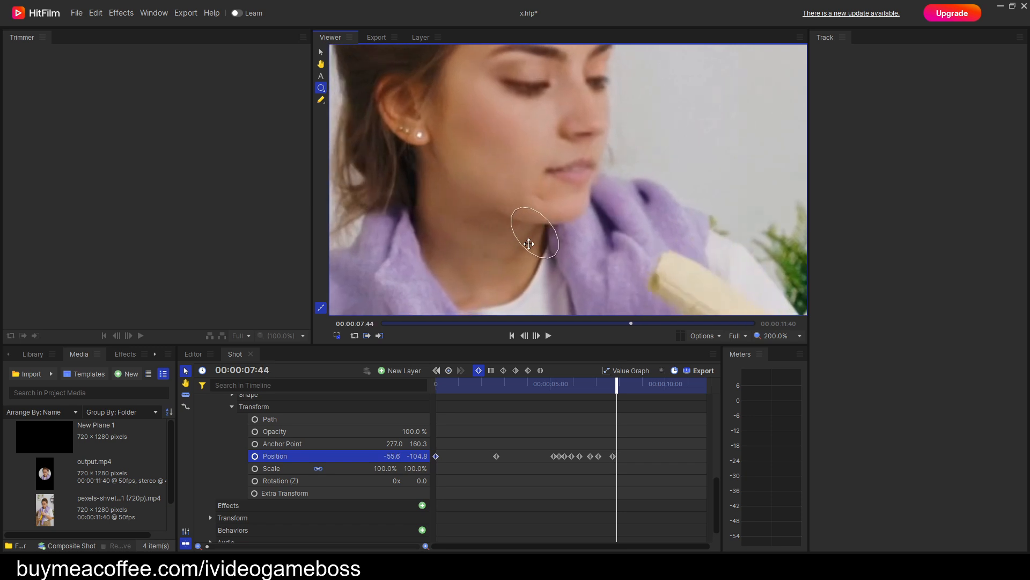
key("period")
key("period")
key("period")
key("period")
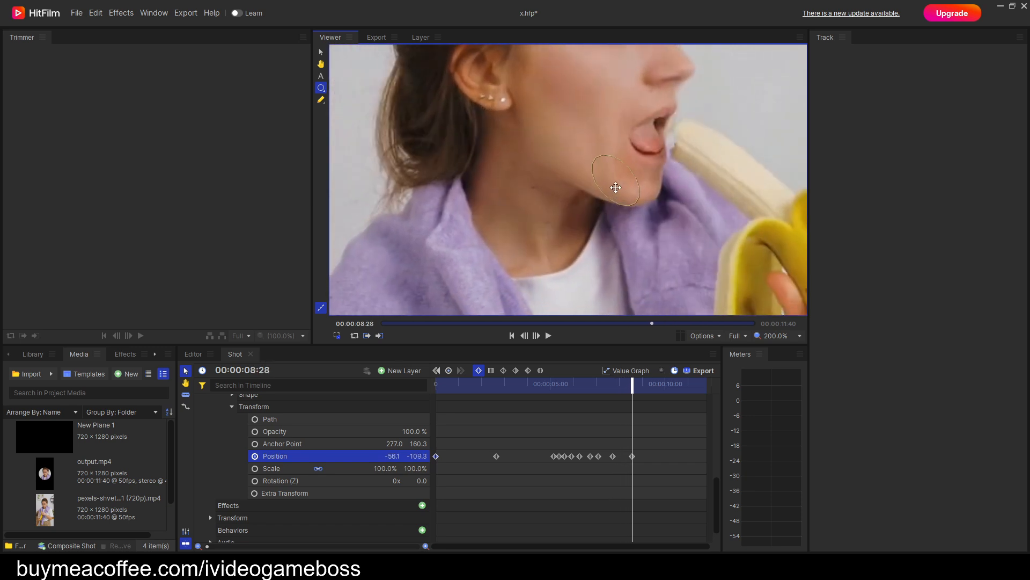
left_click_drag(609, 200, 600, 210)
key("period")
key("period")
key("period")
key("period")
key("period")
key("period")
key("period")
key("period")
key("period")
key("period")
key("period")
key("period")
key("period")
key("period")
key("period")
key("period")
key("period")
key("period")
key("period")
key("period")
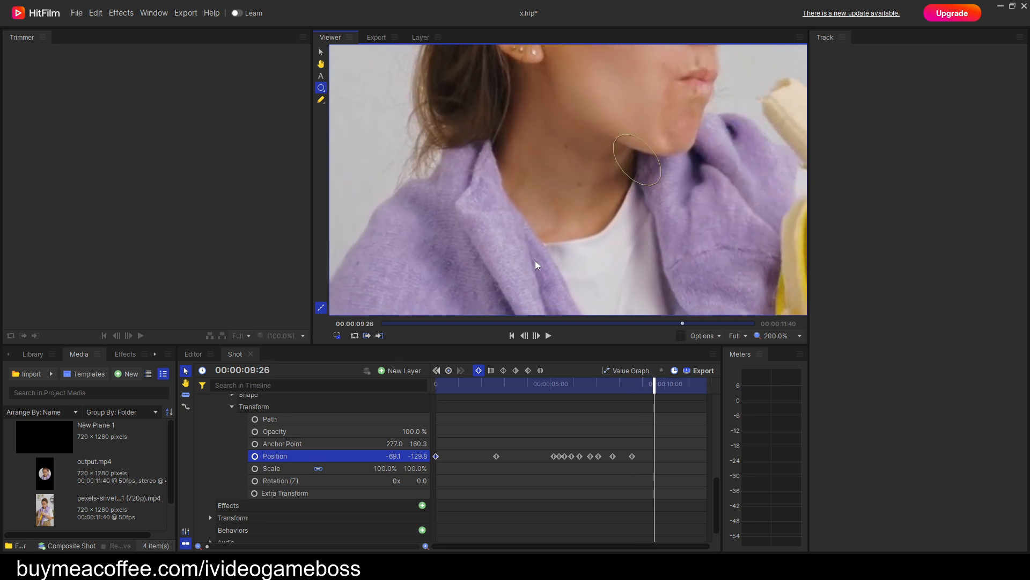
Step through the frames from 00:00:09:26 to the end of the shot, examining the duplicated mask's placement under the chin.
key("period")
key("period")
key("period")
key("period")
key("period")
key("period")
key("period")
key("period")
key("period")
key("period")
key("period")
key("period")
key("period")
key("period")
key("period")
key("period")
key("period")
key("period")
key("period")
key("period")
key("h")
left_click_drag(534, 268, 530, 279)
key("period")
key("period")
key("period")
key("period")
key("period")
key("period")
key("period")
key("period")
key("period")
key("period")
key("period")
key("period")
key("period")
key("period")
key("period")
key("period")
key("period")
key("period")
key("period")
key("period")
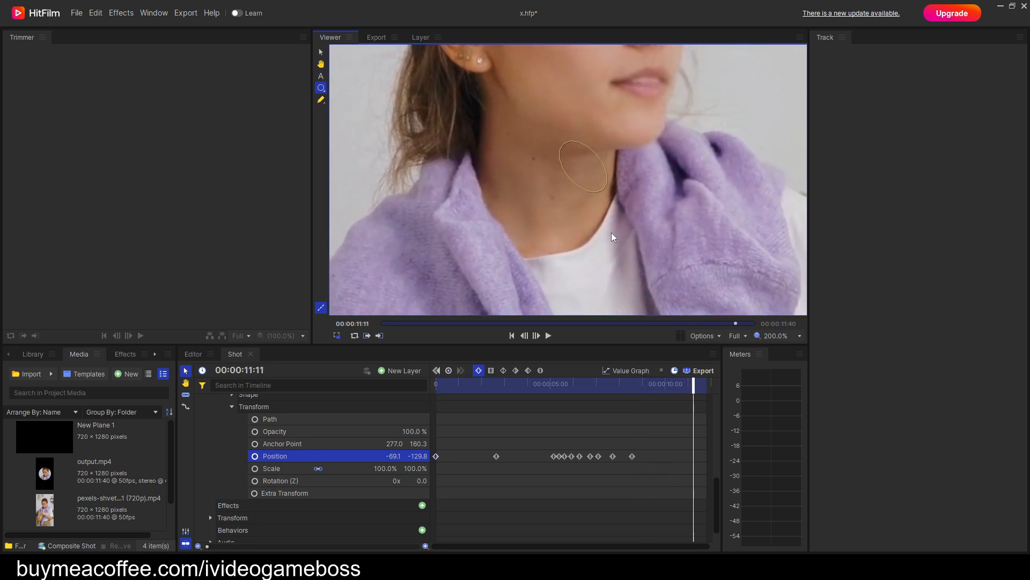
key("period")
key("period")
key("period")
key("period")
key("period")
key("period")
key("period")
key("period")
key("period")
key("period")
key("period")
key("period")
key("period")
key("period")
key("period")
key("period")
key("period")
key("period")
key("period")
key("period")
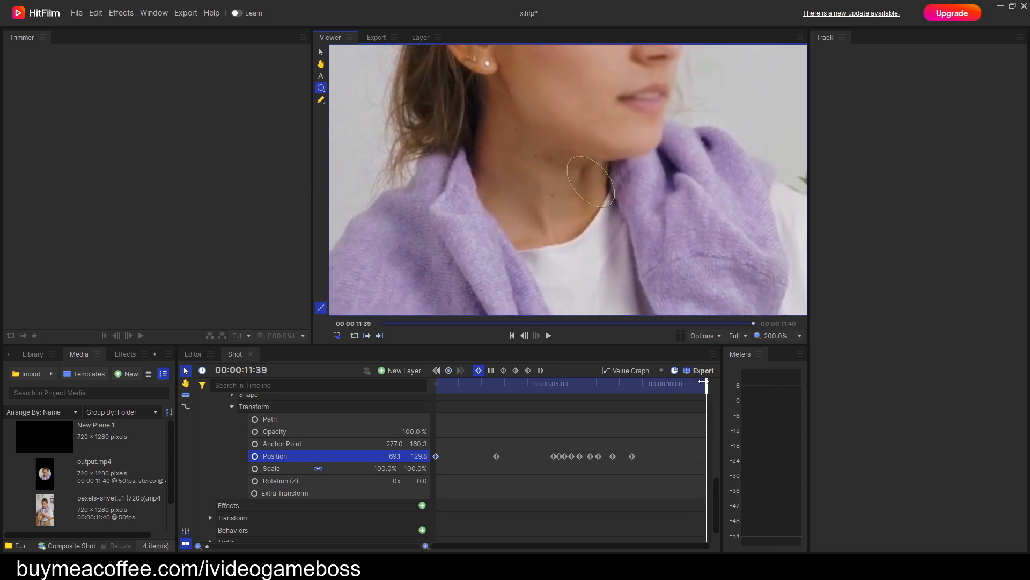
Select all points of the duplicated mask's path and rotate the ellipse counter-clockwise to match the jawline's slope.
left_click(321, 100)
left_click_drag(699, 235, 521, 123)
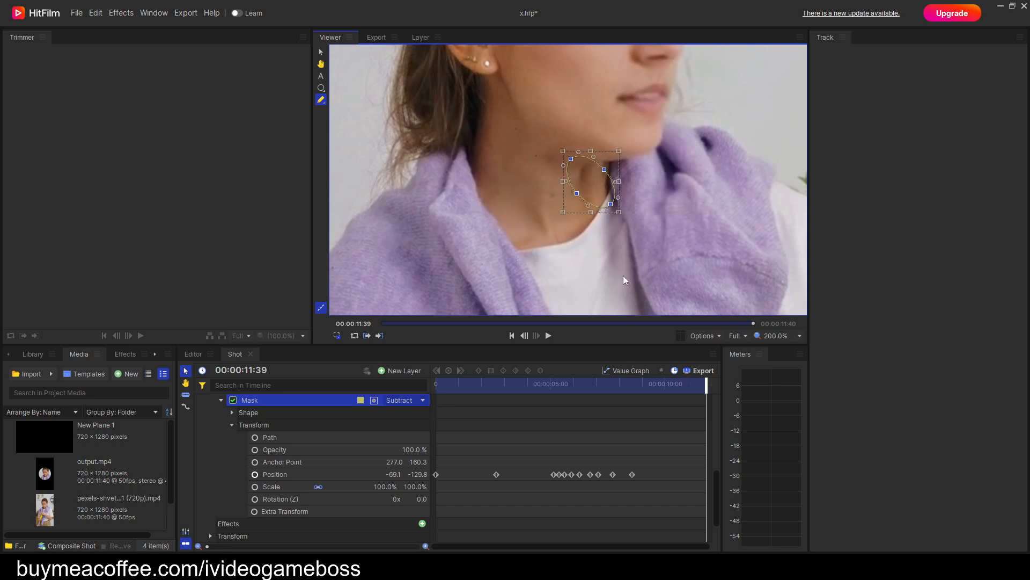
left_click_drag(622, 216, 632, 207)
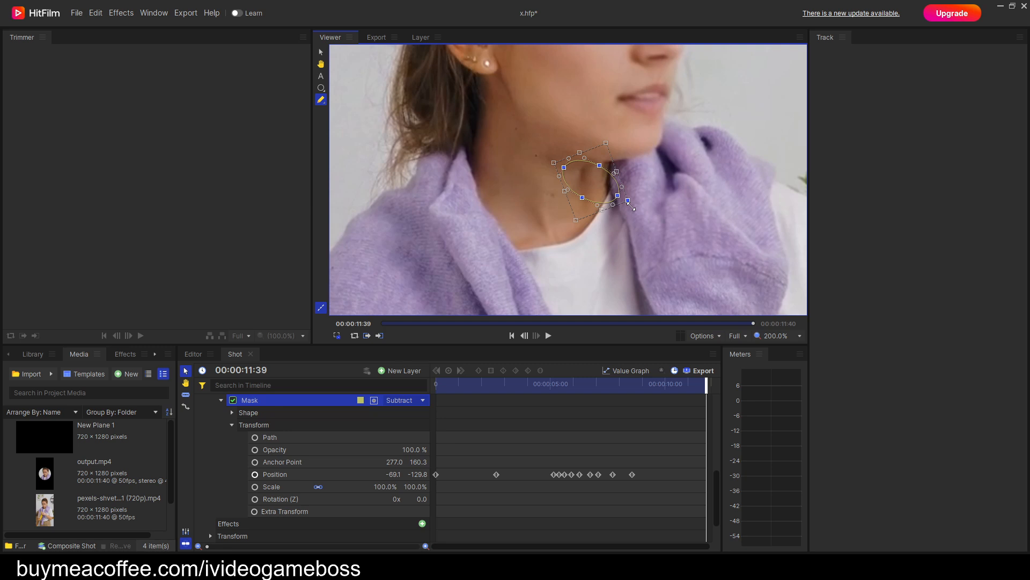
left_click_drag(632, 207, 634, 206)
left_click(322, 89)
Step back from 00:00:11:39 to 00:00:07:14, examining how the rotated mask lines up under the chin.
key("Left")
key("Left")
key("Left")
key("Left")
key("Left")
key("Left")
key("Left")
key("Left")
key("Left")
key("Left")
key("Left")
key("Left")
key("Left")
key("Left")
key("Left")
key("Left")
key("Left")
key("Left")
key("Left")
key("Left")
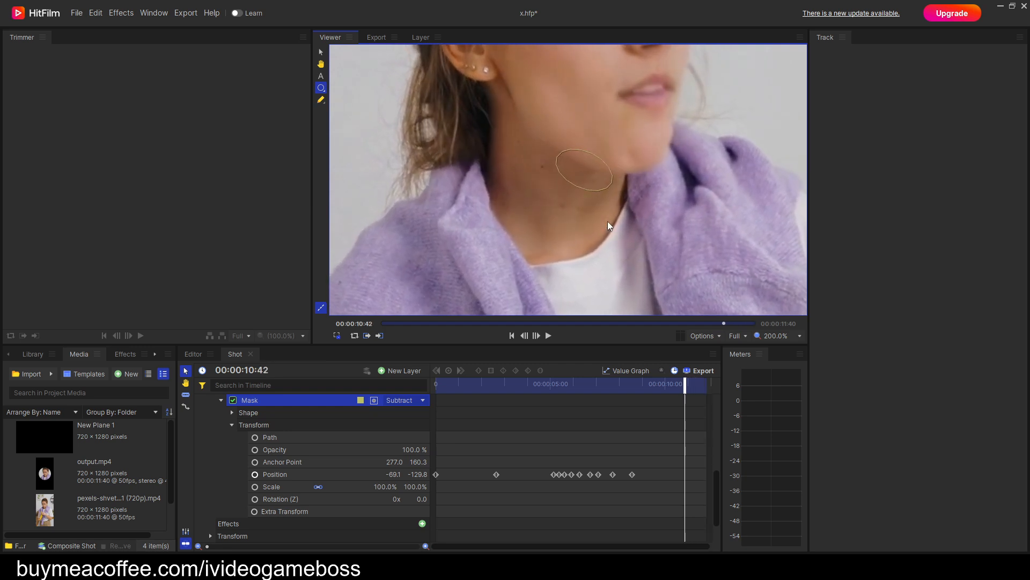
key("Left")
key("Left")
key("Left")
key("Left")
key("Left")
key("Left")
key("Left")
key("Left")
key("Left")
key("Left")
key("Left")
key("Left")
key("Left")
key("Left")
key("Left")
key("Left")
key("Left")
key("Left")
key("Left")
key("Left")
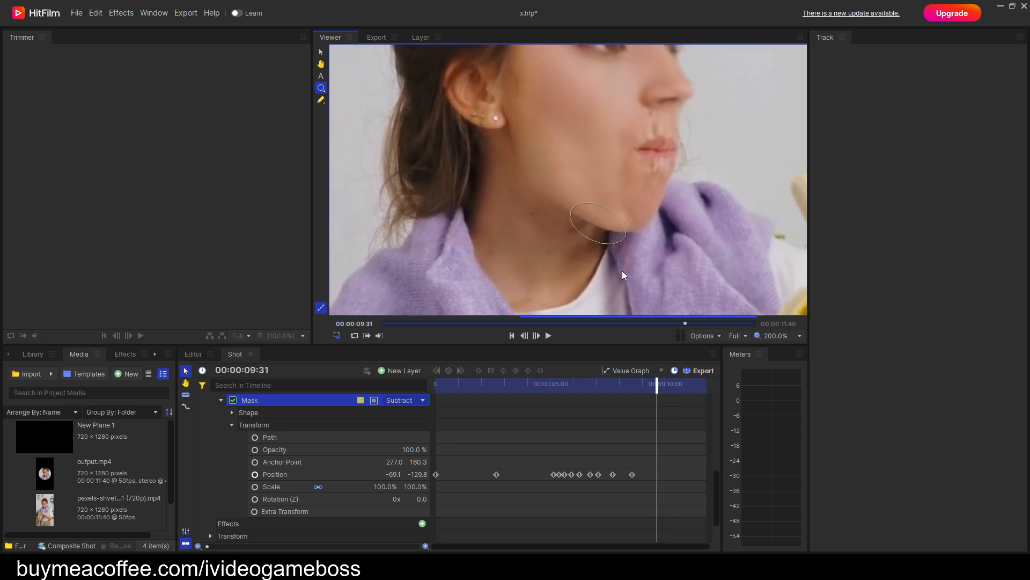
key("Left")
key("Left")
key("Left")
key("Left")
key("Left")
key("Left")
key("Left")
key("Left")
key("Left")
key("Left")
key("Left")
key("Left")
key("Left")
key("Left")
key("Left")
key("Left")
key("Left")
key("Left")
key("Left")
key("Left")
key("Left")
key("Left")
key("Left")
key("Left")
key("Left")
key("Left")
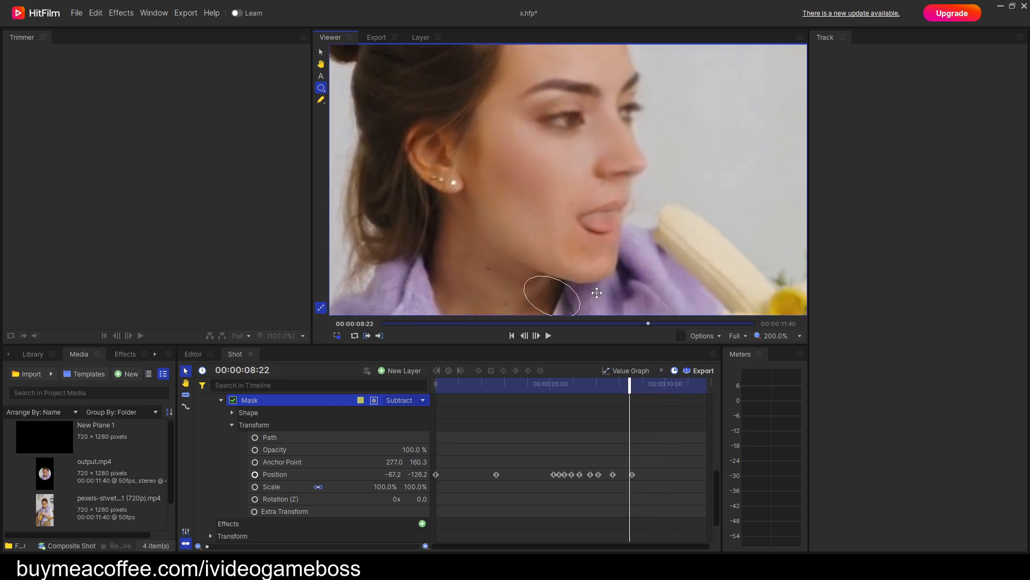
key("Left")
key("Left")
key("Left")
key("Left")
key("Left")
key("Left")
key("Left")
key("Left")
key("Left")
key("Left")
key("Left")
key("Left")
key("Left")
key("Left")
key("Left")
key("Left")
key("Left")
key("Left")
key("Left")
key("Left")
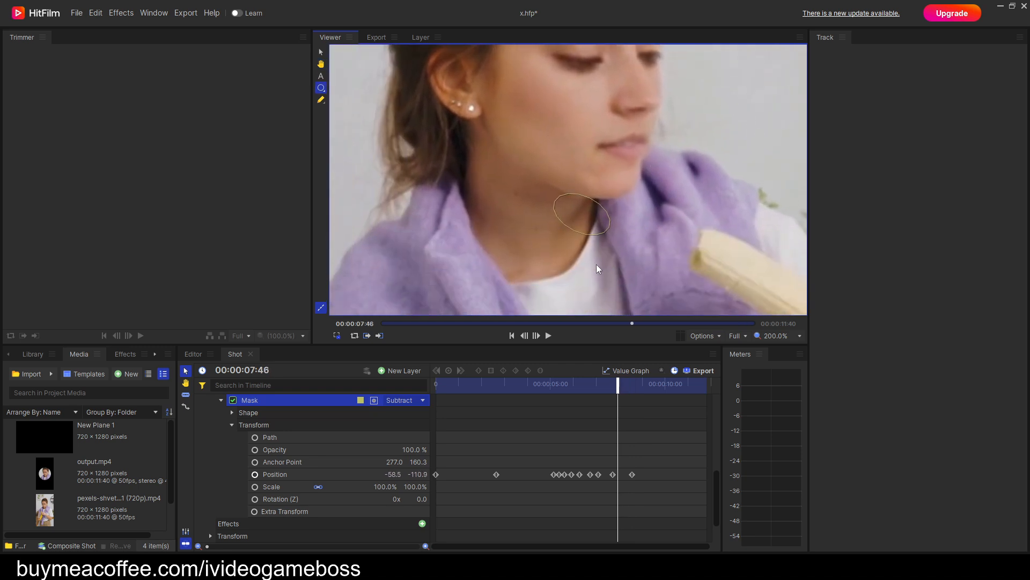
key("Left")
key("Left")
key("Left")
key("Left")
key("Left")
key("Left")
key("Left")
key("Left")
key("Left")
key("Left")
key("Left")
key("Left")
key("Left")
key("Left")
key("Left")
key("Left")
key("Left")
key("Left")
key("Left")
key("Left")
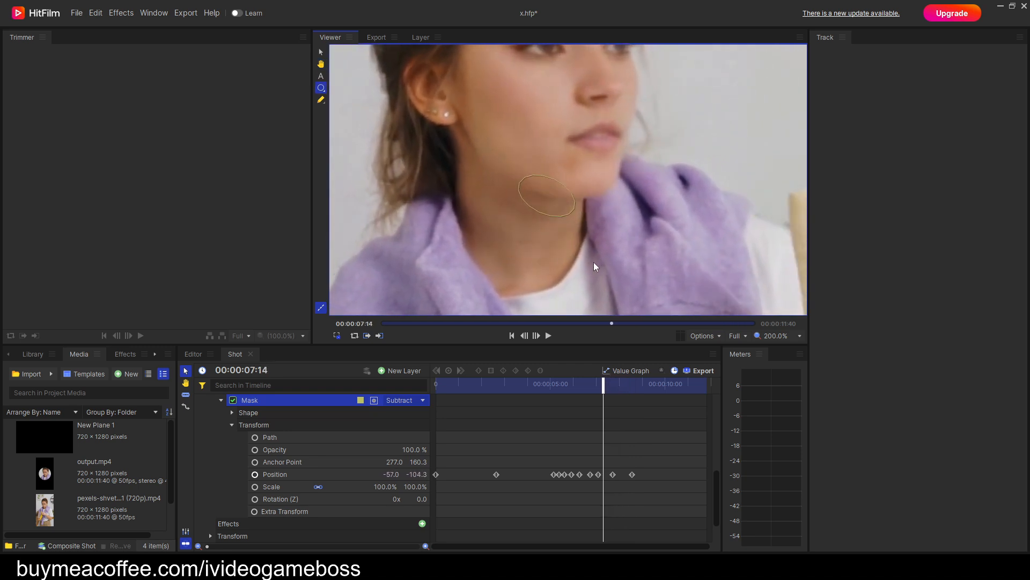
Step back from 00:00:07:14 to the start of the shot, examining where the rotated mask sits relative to the jawline.
key("Left")
key("Left")
key("Left")
key("Left")
key("Left")
key("Left")
key("Left")
key("Left")
key("Left")
key("Left")
key("Left")
key("Left")
key("Left")
key("Left")
key("Left")
key("Left")
key("Left")
key("Left")
key("Left")
key("Left")
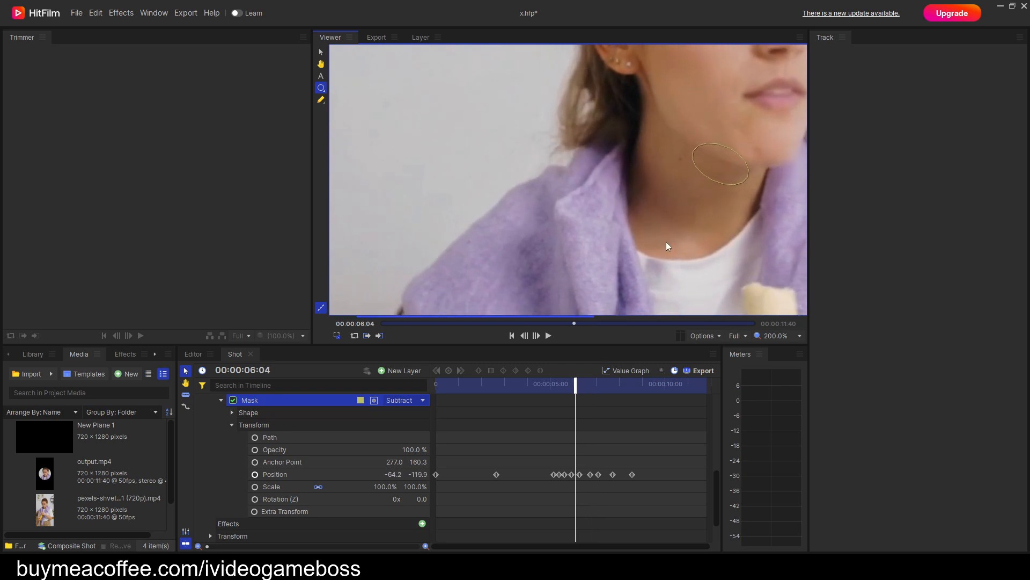
key("Left")
key("Left")
key("Left")
key("Left")
key("Left")
key("Left")
key("Left")
key("Left")
key("Left")
key("Left")
key("Left")
key("Left")
key("Left")
key("Left")
key("Left")
key("Left")
key("Left")
key("Left")
key("Left")
key("Left")
key("Left")
key("Left")
key("Left")
key("Left")
key("Left")
key("Left")
key("Left")
key("Left")
key("Left")
key("Left")
key("Left")
key("Left")
key("Left")
key("Left")
key("Left")
key("Left")
key("Left")
key("Left")
key("Left")
key("Left")
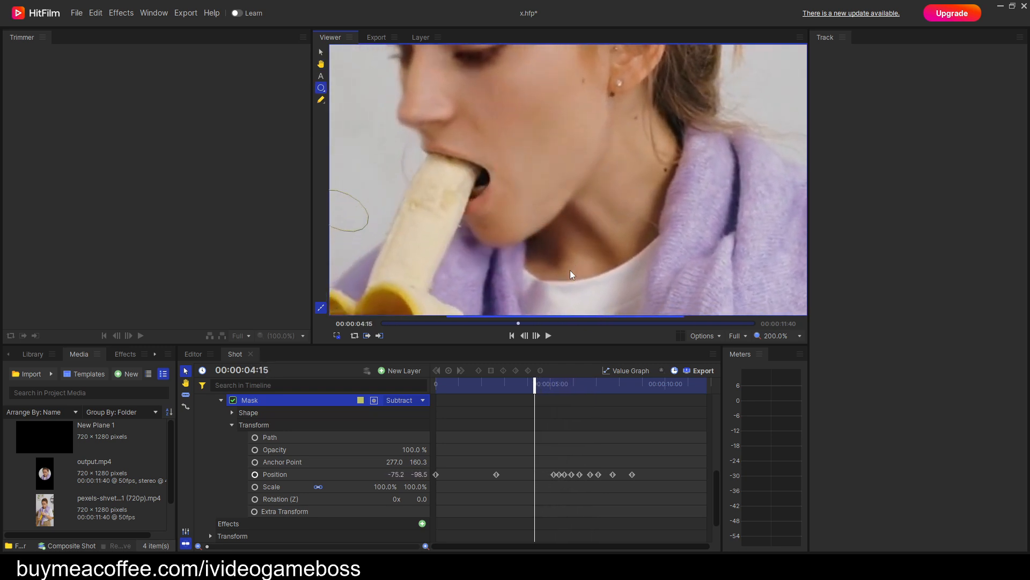
key("Left")
key("Left")
key("Left")
key("Left")
key("Left")
key("Left")
key("Left")
key("Left")
key("Left")
key("Left")
key("Left")
key("Left")
key("Left")
key("Left")
key("Left")
key("Left")
key("Left")
key("Left")
key("Left")
key("Left")
key("Left")
key("Left")
key("Left")
key("Left")
key("Left")
key("Left")
key("Left")
key("Left")
key("Left")
key("Left")
key("Left")
key("Left")
key("Left")
key("Left")
key("Left")
key("Left")
key("Left")
key("Left")
key("Left")
key("Left")
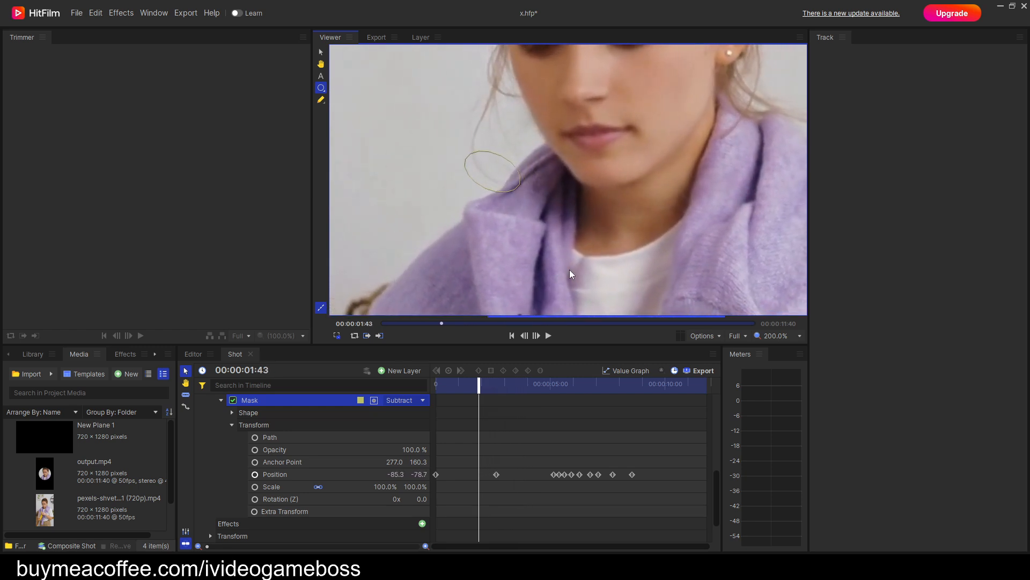
key("Left")
key("Left")
key("Left")
key("Left")
key("Left")
key("Left")
key("Left")
key("Left")
key("Left")
key("Left")
key("Left")
key("Left")
key("Left")
key("Left")
key("Left")
key("Left")
key("Left")
key("Left")
key("Left")
key("Left")
key("Left")
key("Left")
key("Left")
key("Left")
key("Left")
key("Left")
key("Left")
key("Left")
key("Left")
key("Left")
key("Left")
key("Left")
key("Left")
key("Left")
key("Left")
key("Left")
key("Left")
key("Left")
key("Left")
key("Left")
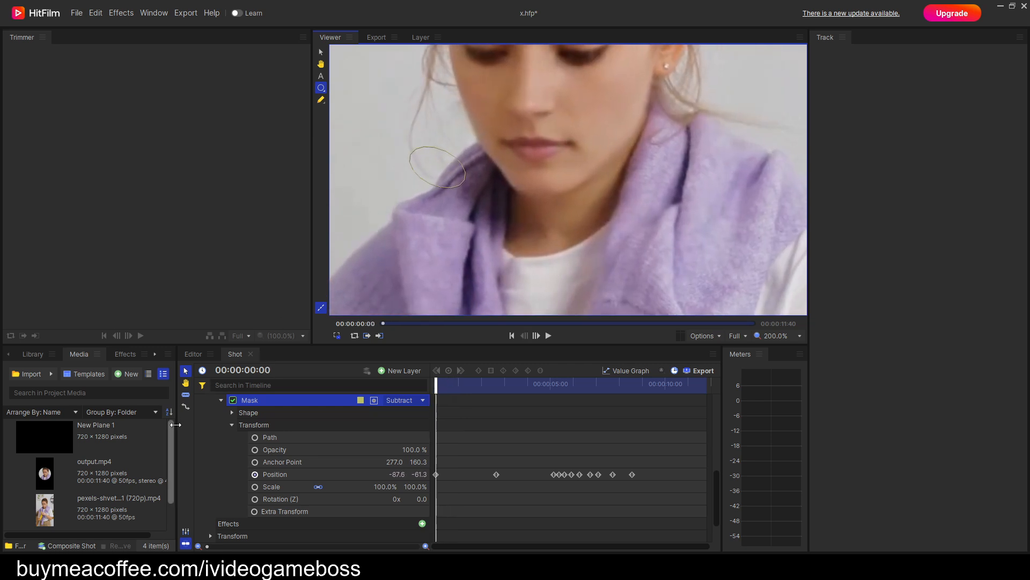
Close the Shot composite timeline and return the Editor timeline's playhead to 00:00:00:00 with the whole frame in view.
left_click(232, 424)
scroll(218, 448, "up", 3)
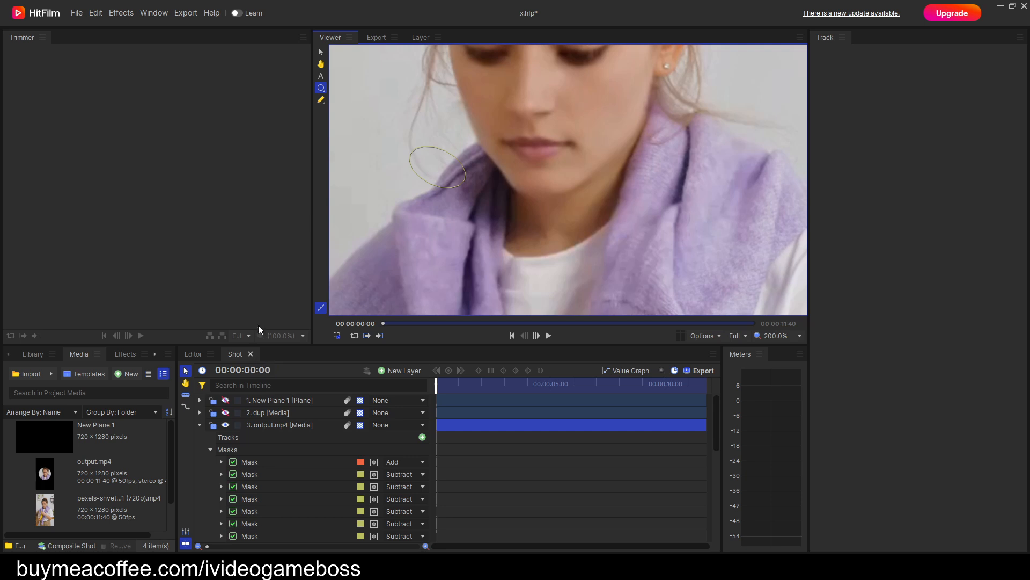
left_click(250, 354)
scroll(550, 235, "up", 1)
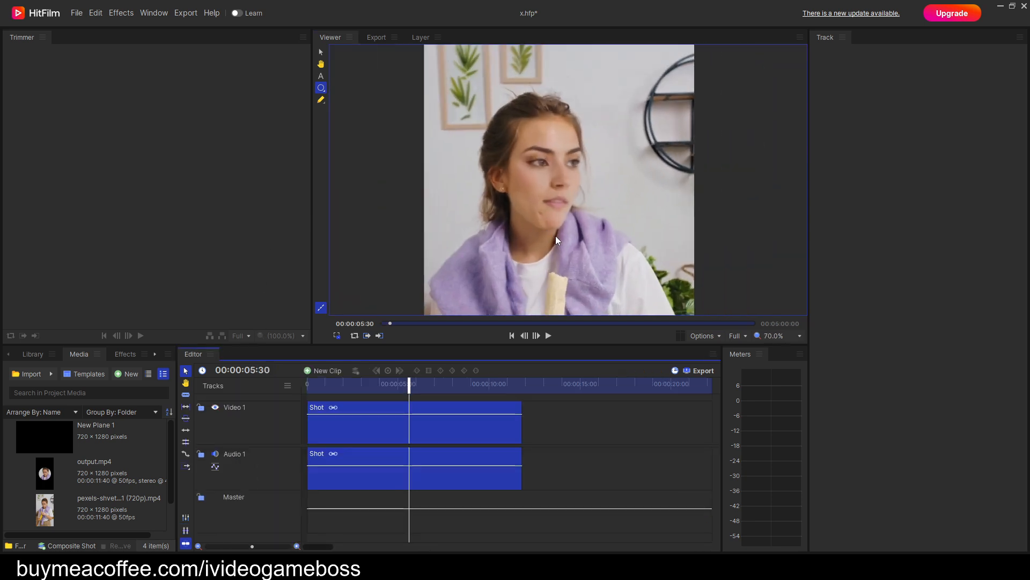
scroll(556, 236, "down", 4)
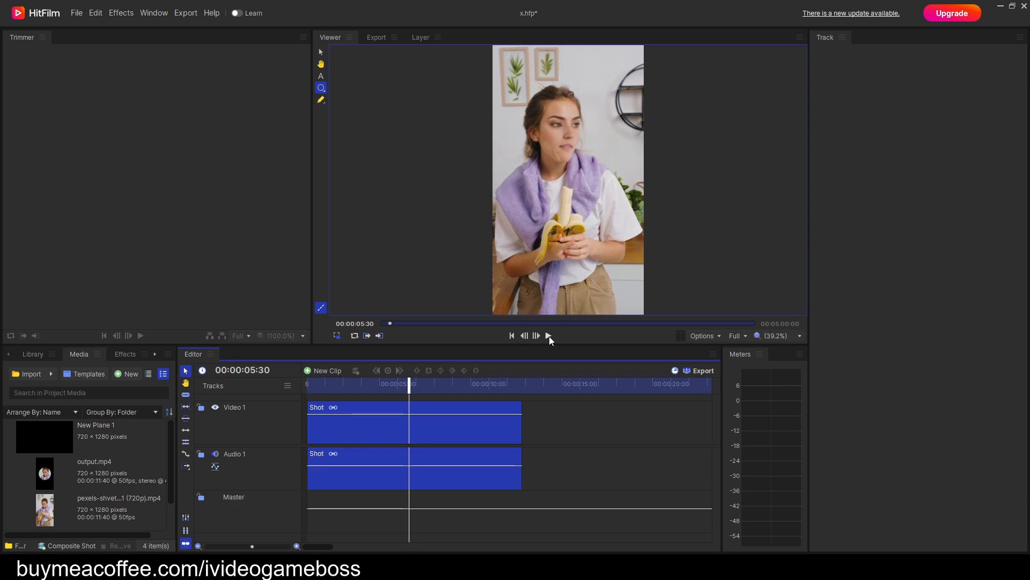
left_click_drag(411, 385, 308, 385)
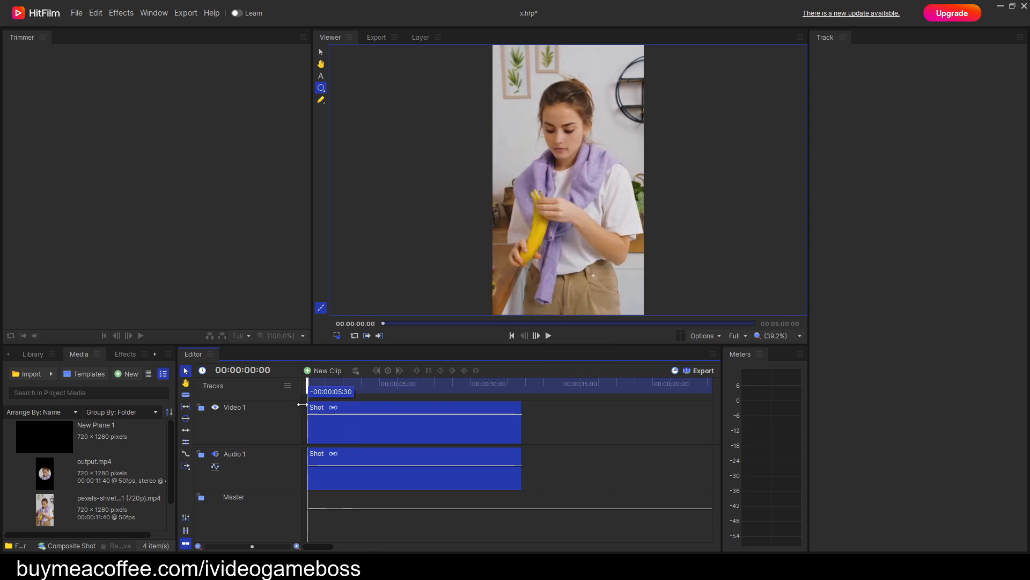
Save the project and export the contents of the Editor timeline immediately.
left_click(78, 14)
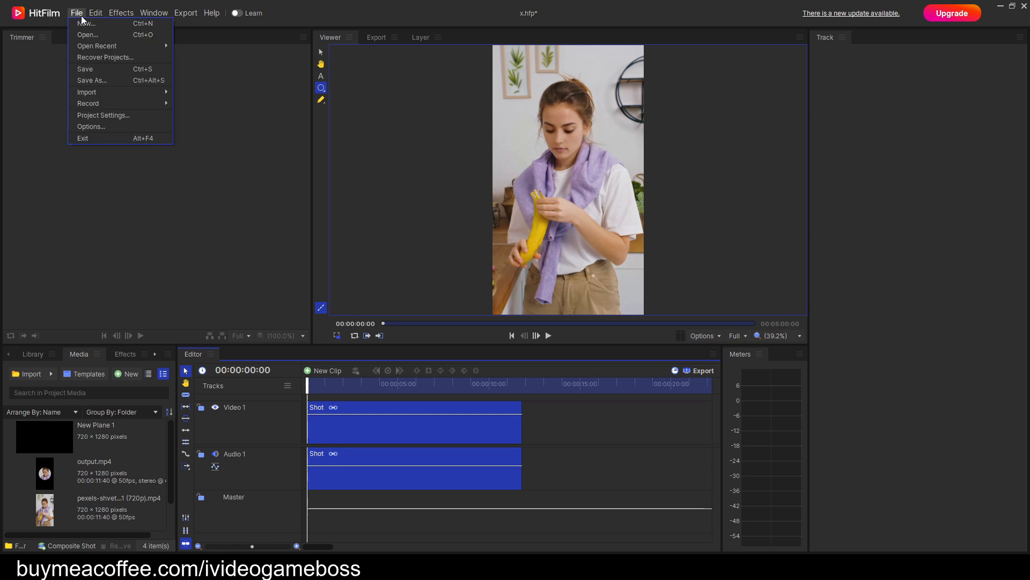
left_click(93, 69)
left_click(713, 370)
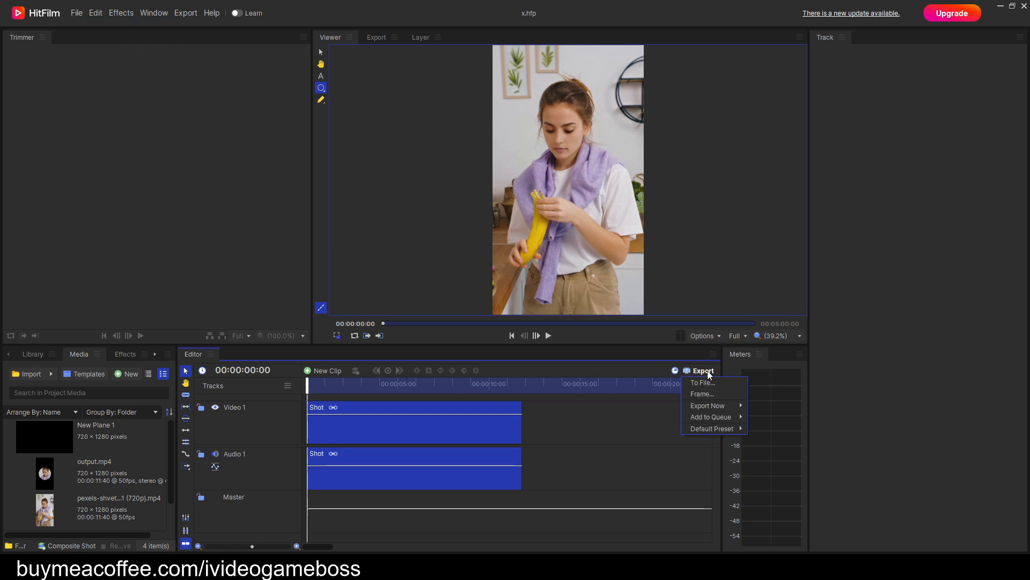
mouse_move(716, 405)
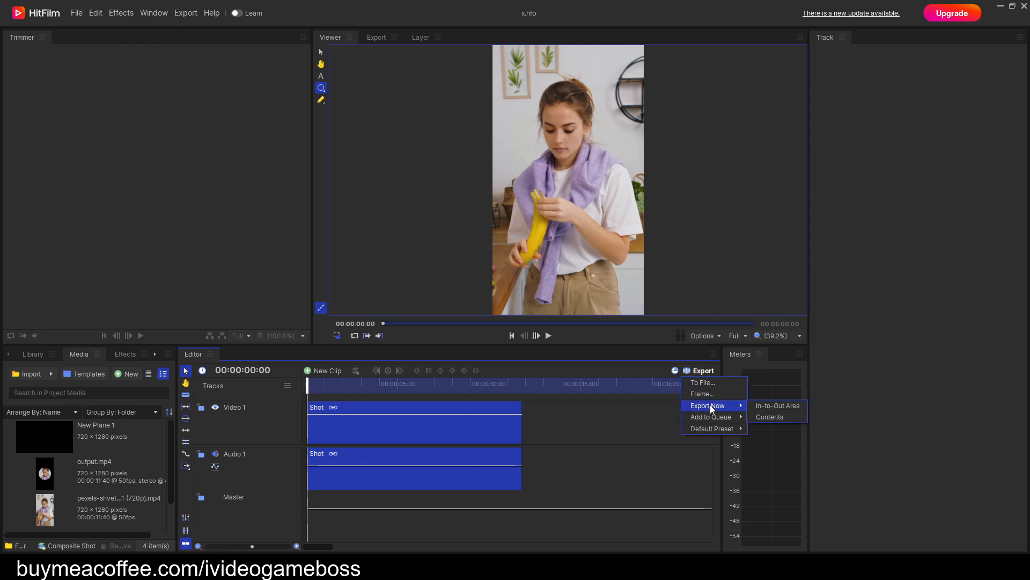
left_click(774, 416)
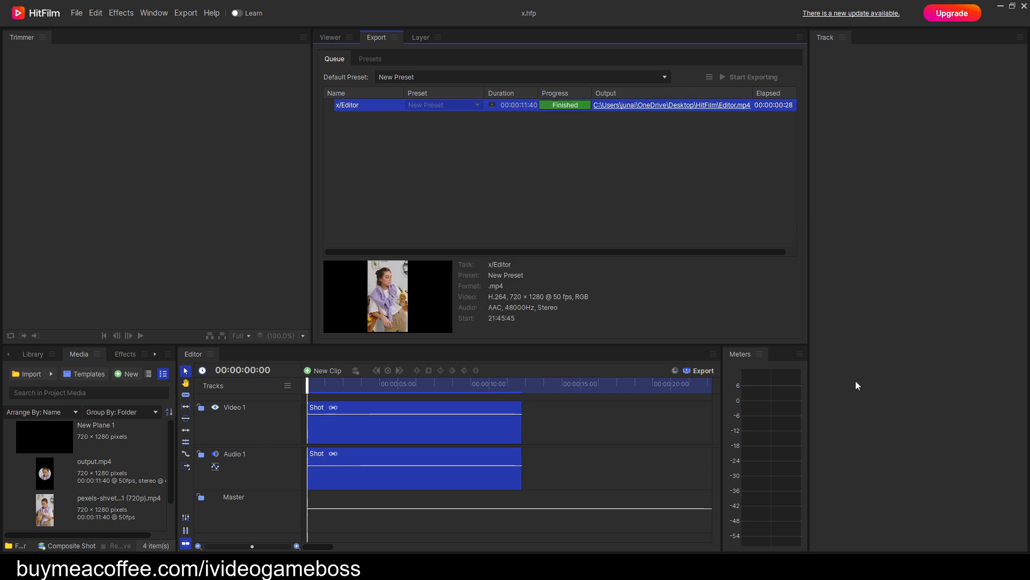
Open the exported Editor.mp4 and watch it full screen to examine the blended face swap, closing the player when done.
left_click(718, 106)
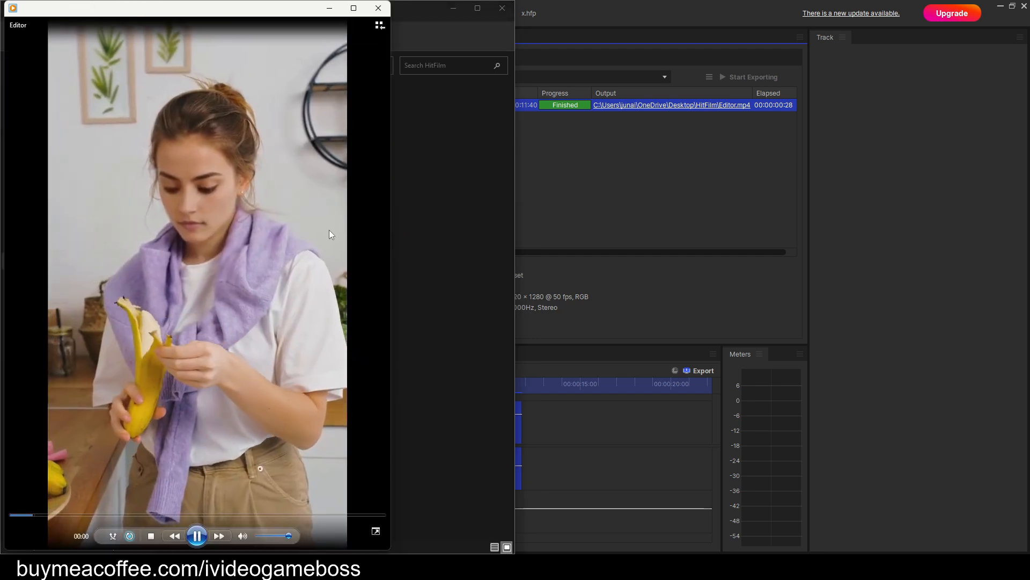
double_click(329, 230)
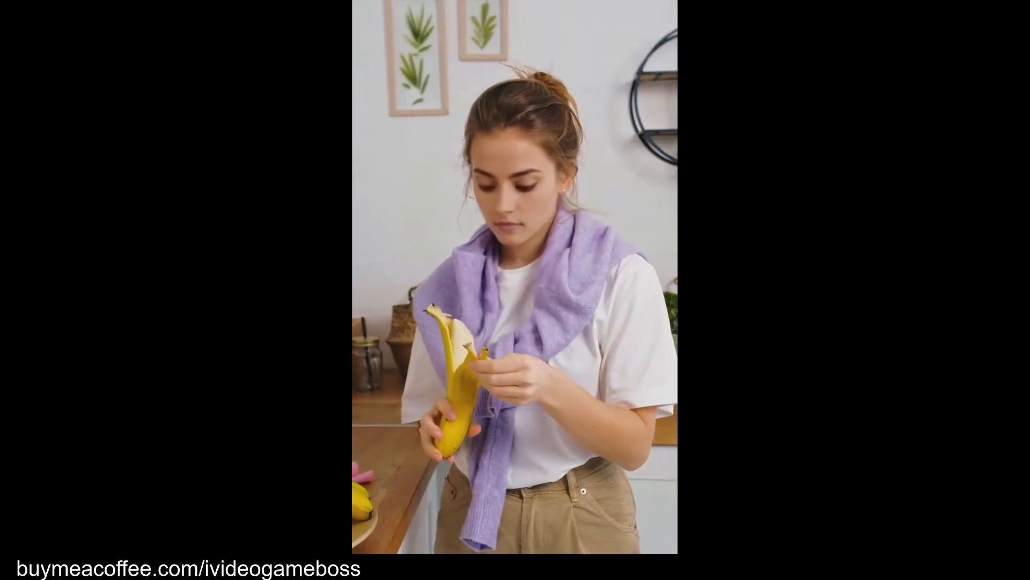
key("Escape")
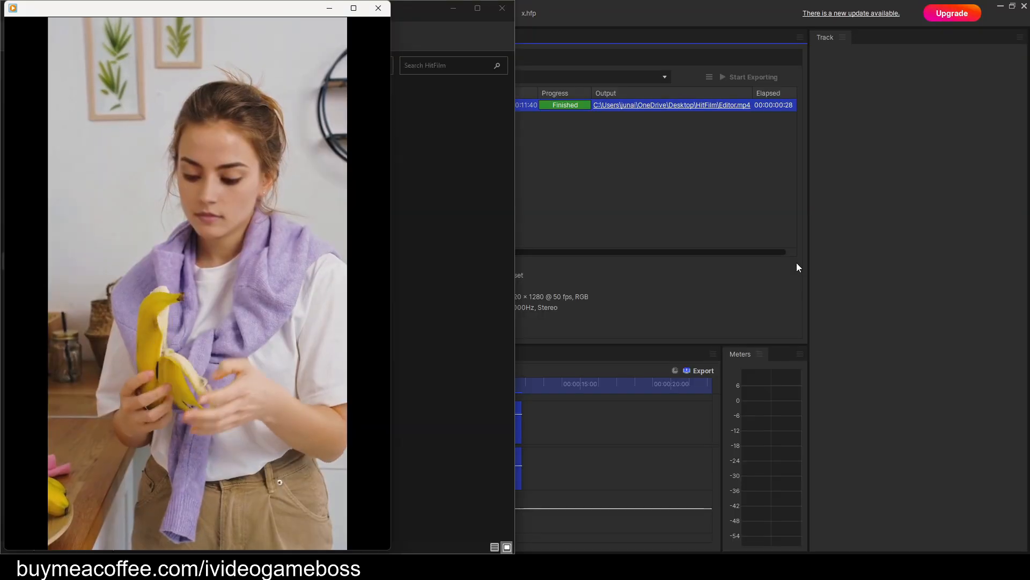
left_click(387, 11)
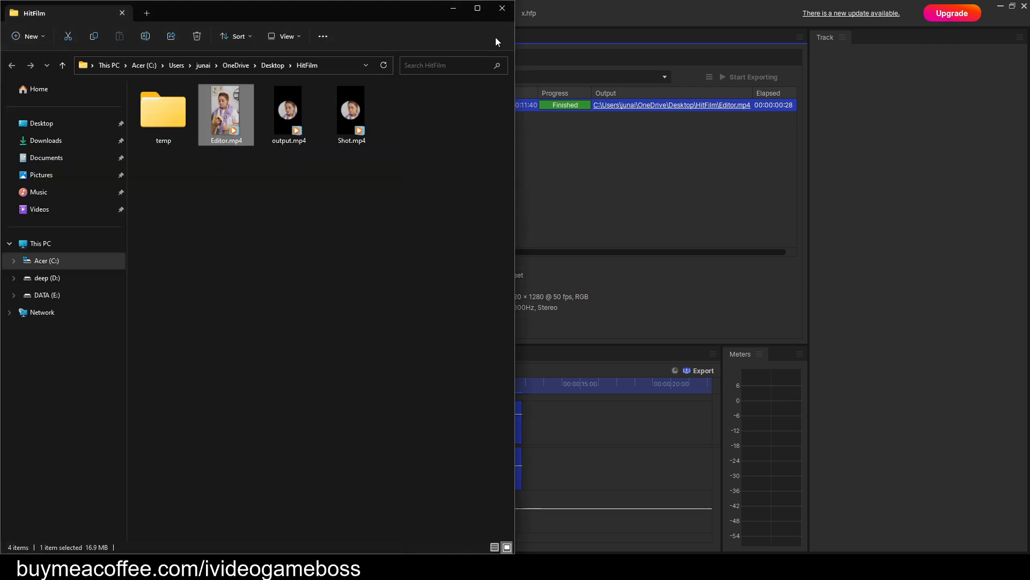
left_click(711, 15)
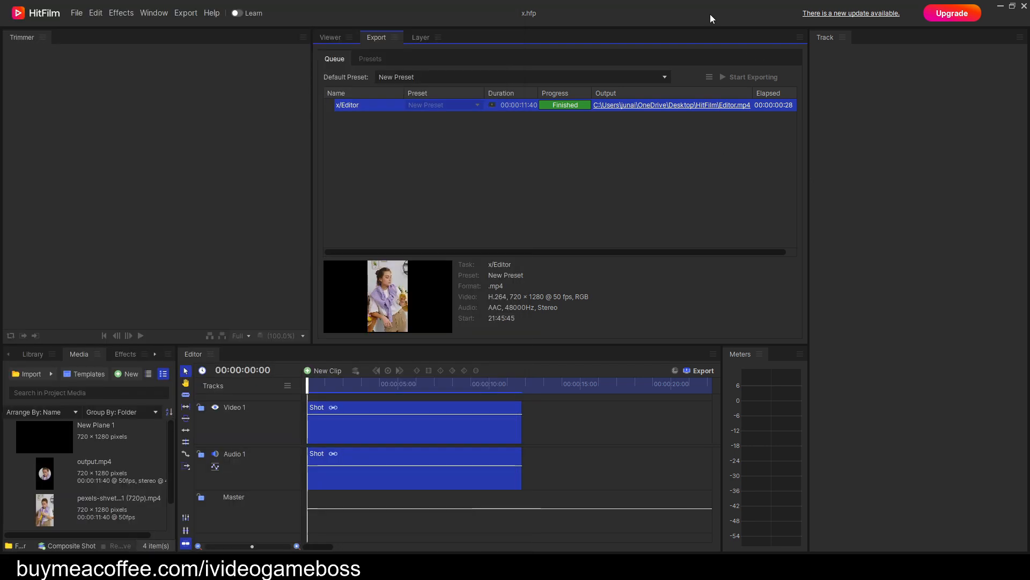
Save the project again and close HitFilm.
left_click(76, 13)
left_click(106, 70)
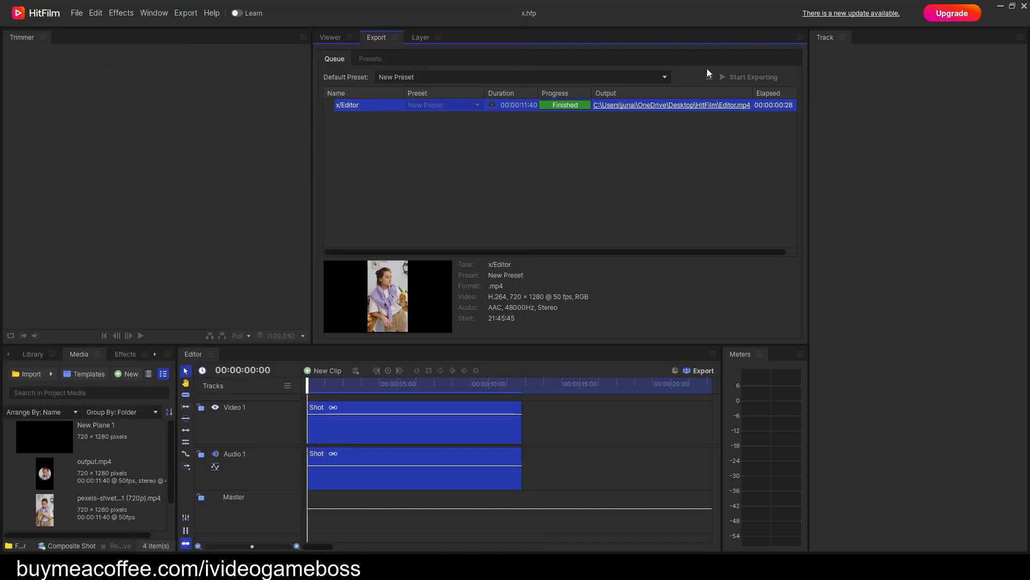
left_click(1022, 7)
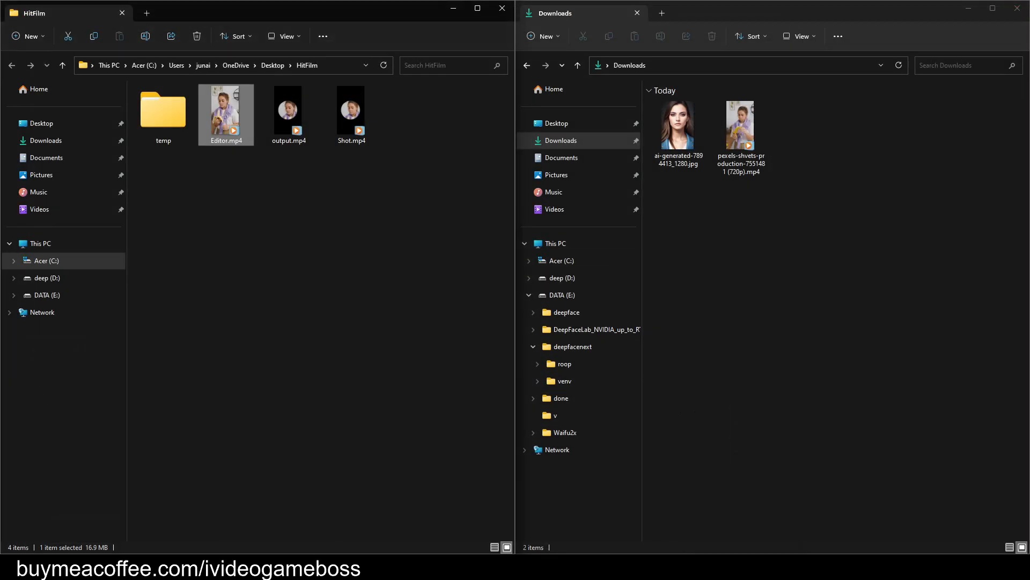
Switch to roop, enable Many faces, and select ai-generated-7894413_1280.jpg from Downloads as the source face.
left_click(741, 566)
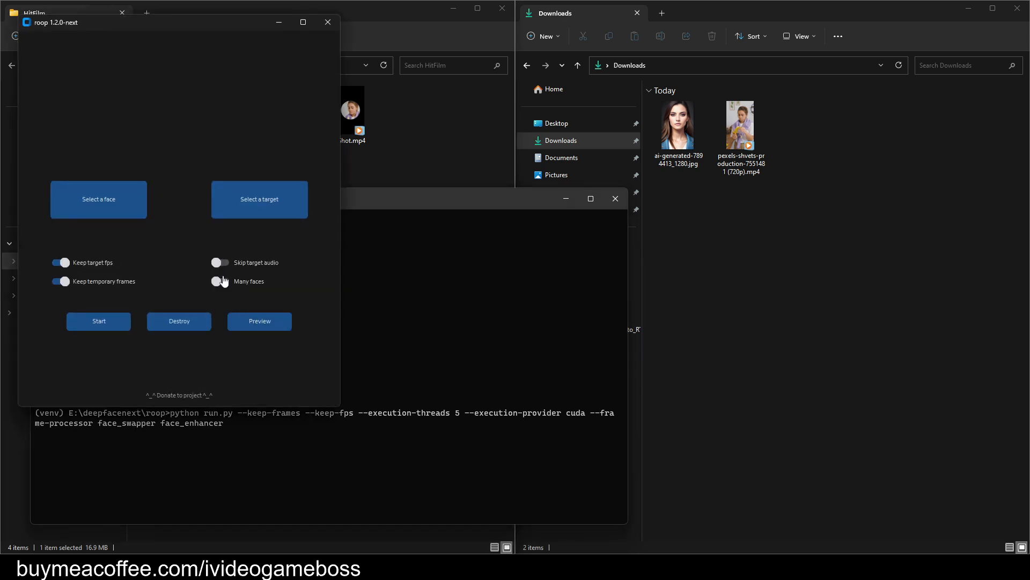
left_click(227, 285)
left_click(127, 214)
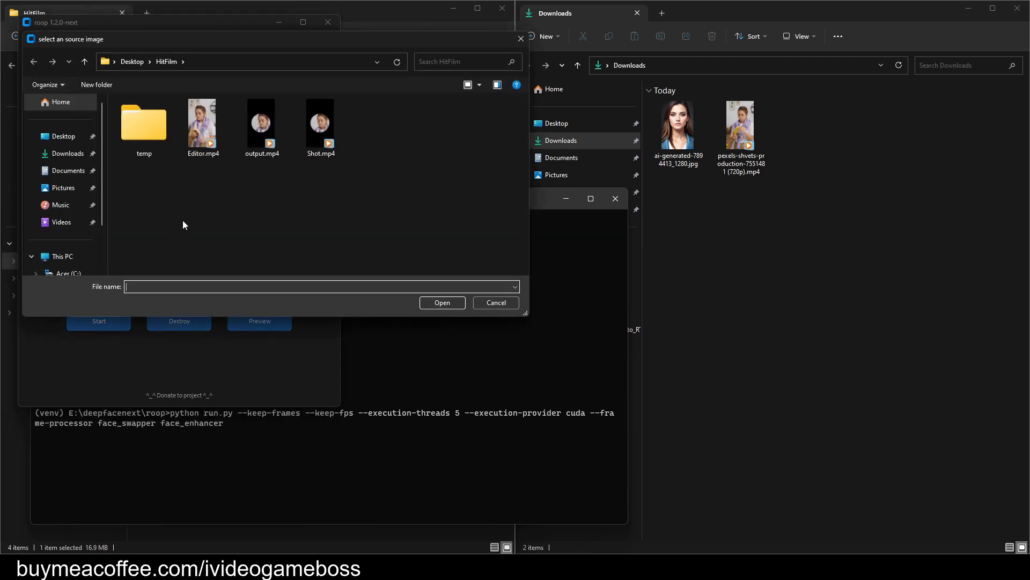
left_click(65, 153)
double_click(139, 137)
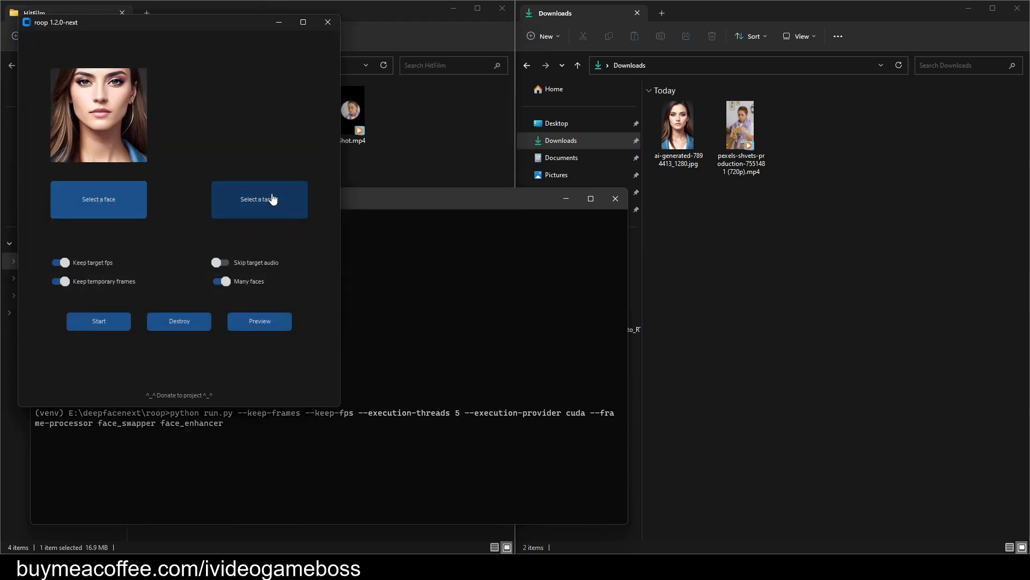
Select Shot.mp4 from the HitFilm folder on the Desktop as the face swap target.
left_click(272, 201)
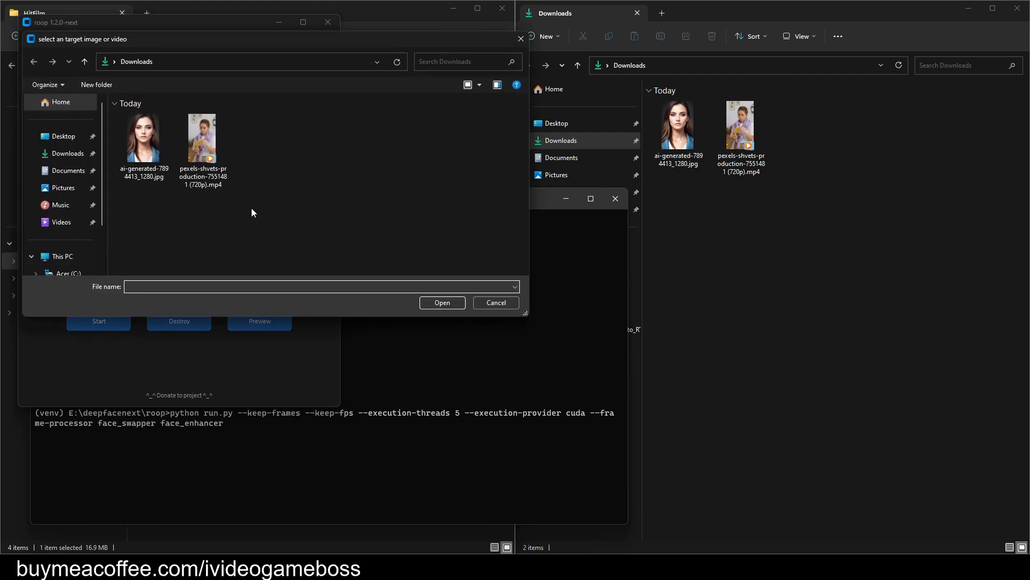
left_click(60, 138)
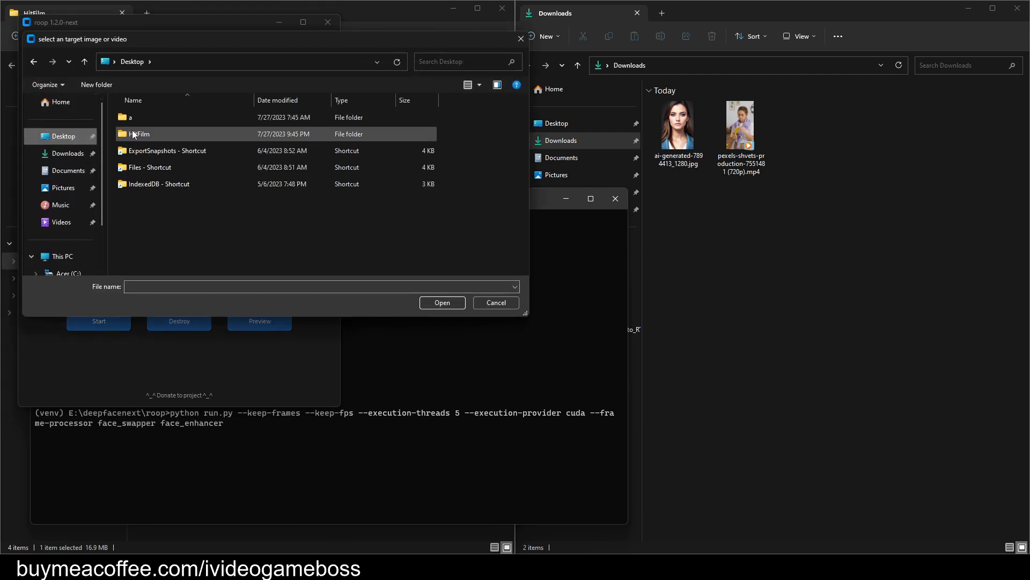
double_click(128, 133)
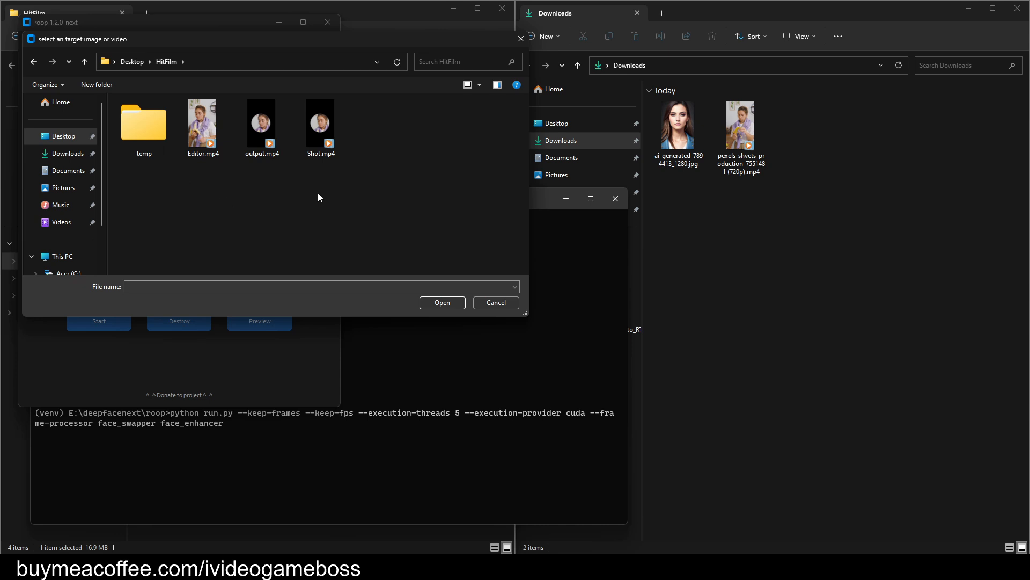
double_click(320, 129)
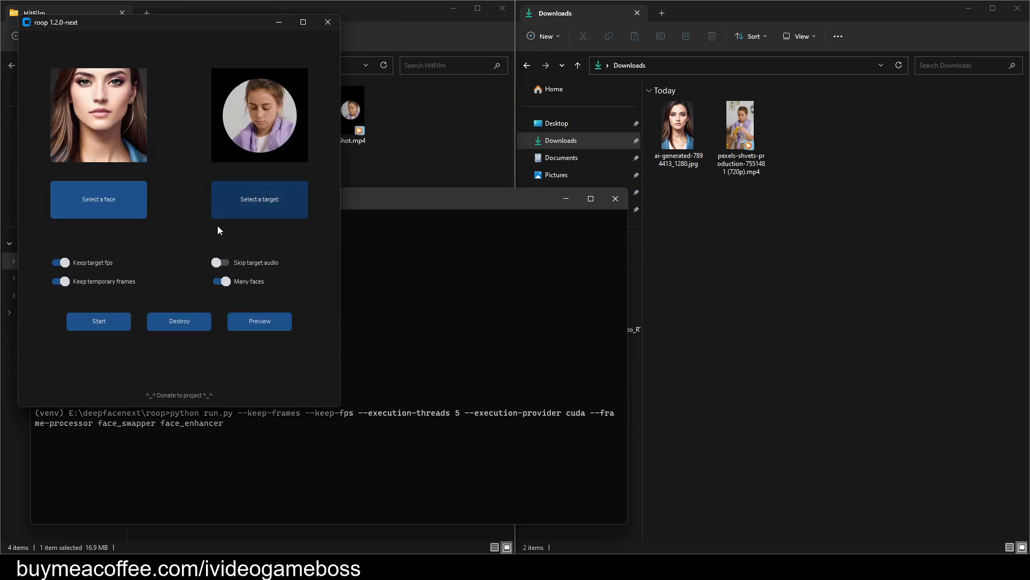
Start the face swap, saving over output.mp4 in the HitFilm folder, and check the processing log and output folder.
left_click(104, 322)
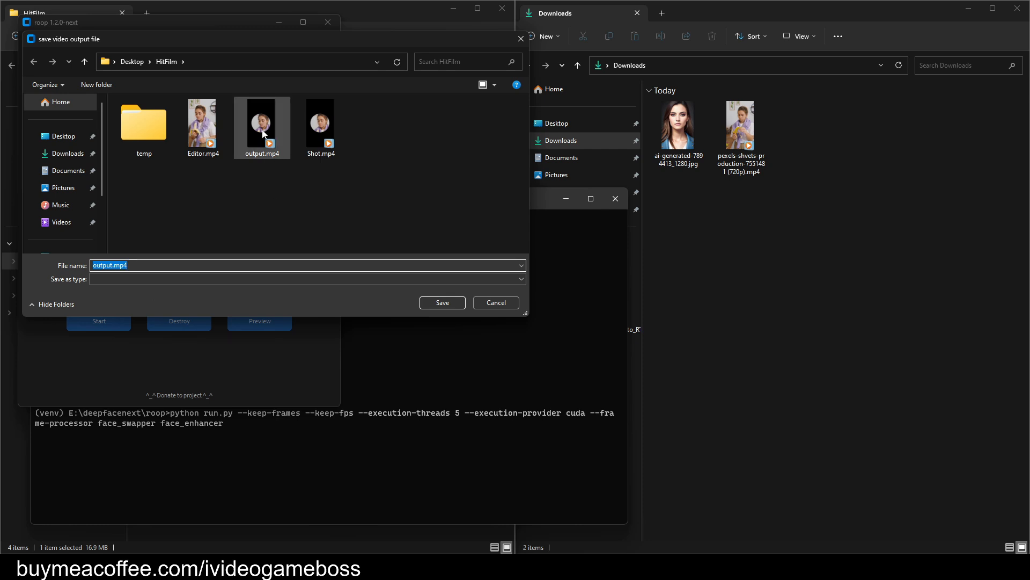
double_click(261, 159)
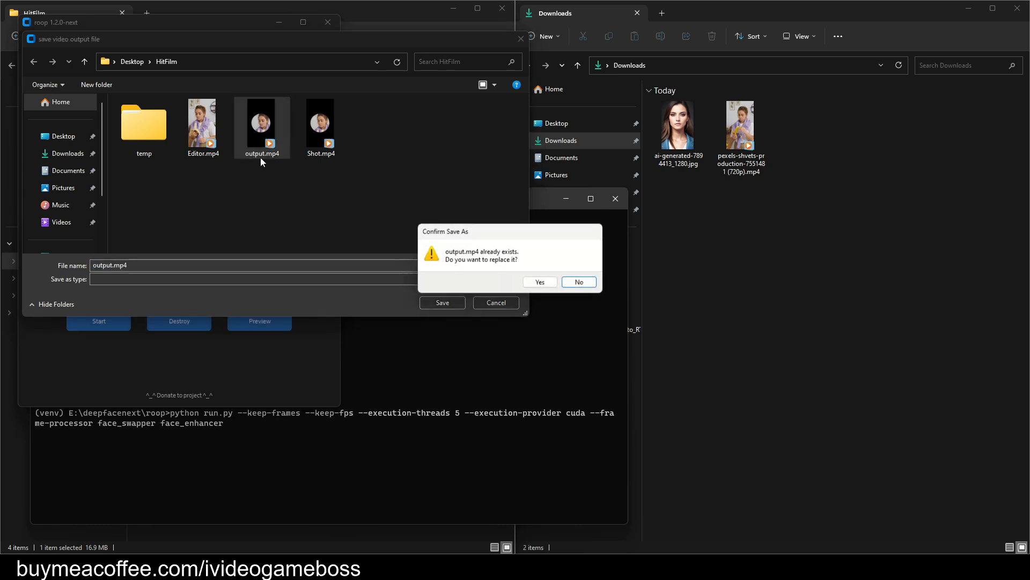
left_click(538, 283)
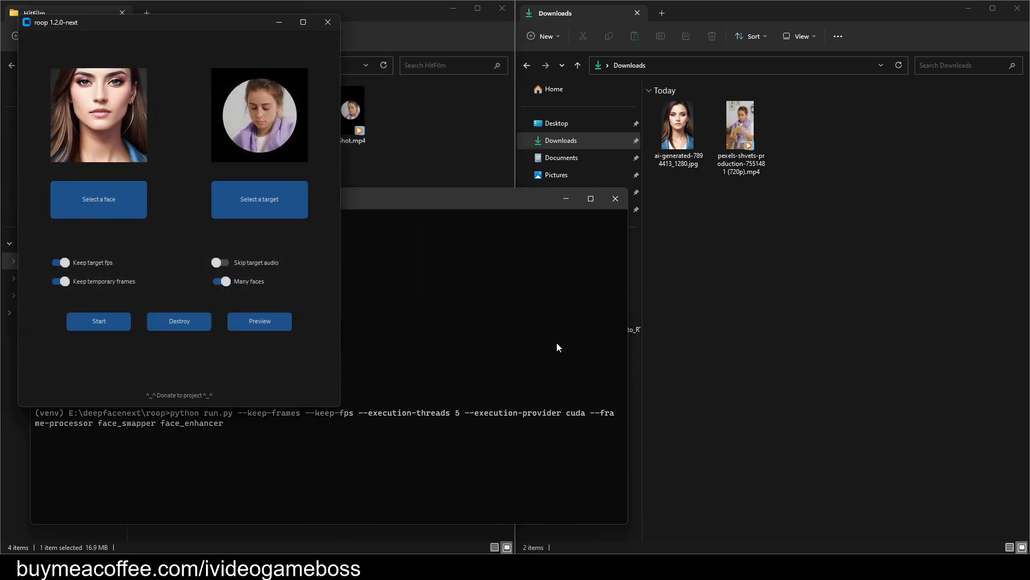
left_click(481, 198)
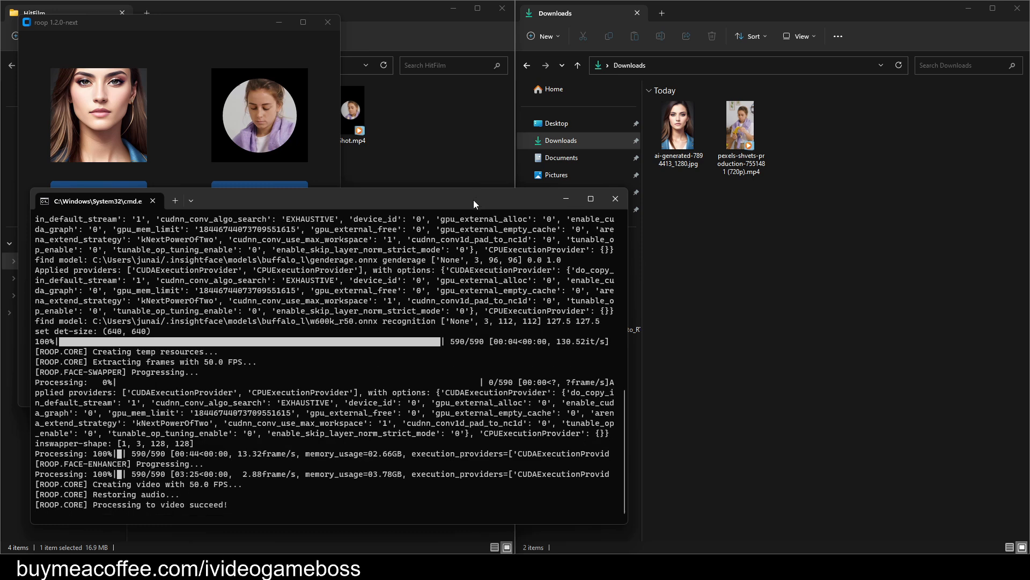
left_click(443, 154)
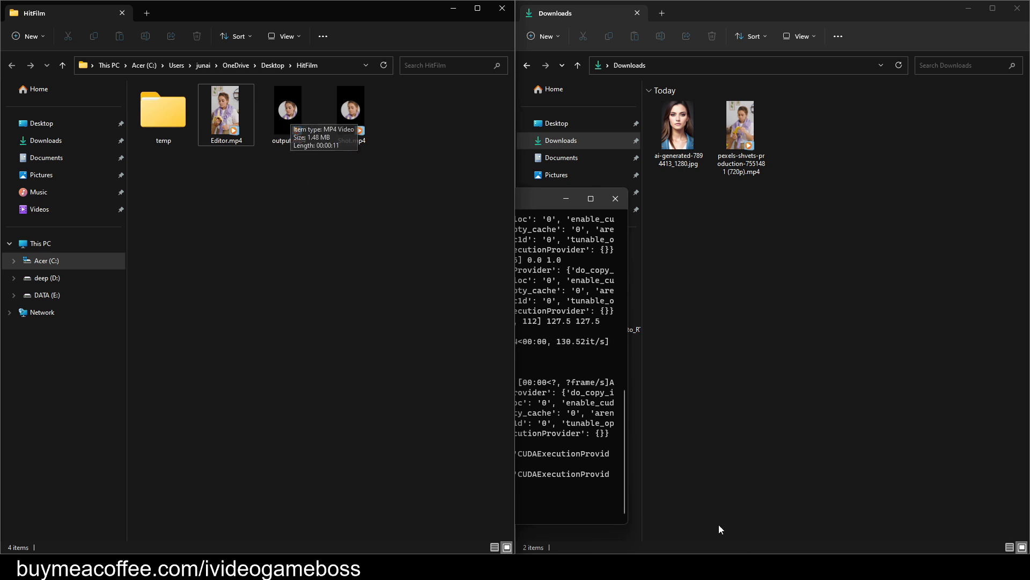
Switch back to HitFilm and scrub the Editor timeline to 00:00:09:27 in the Viewer, examining the updated face swap up close.
left_click(703, 566)
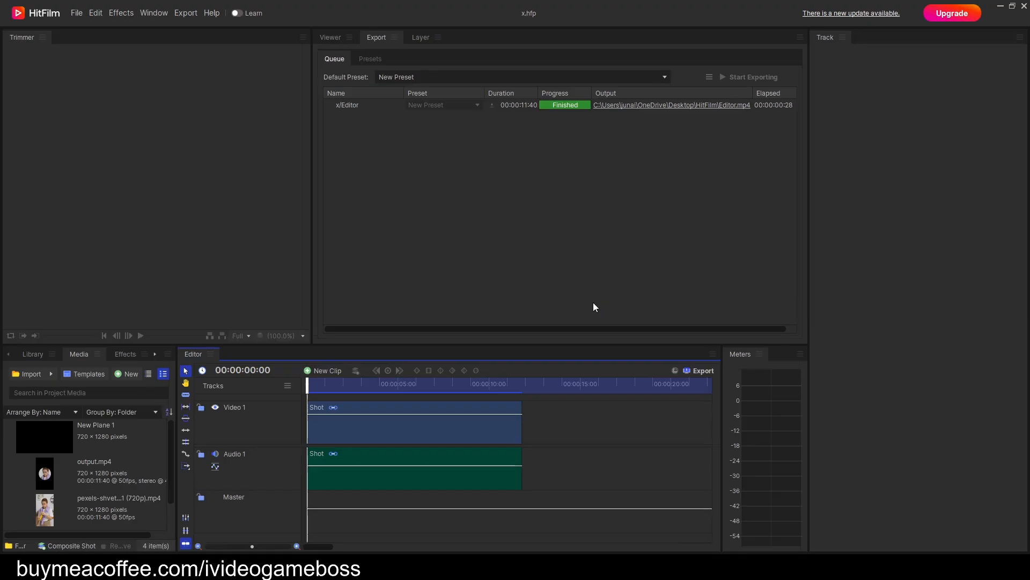
left_click(330, 38)
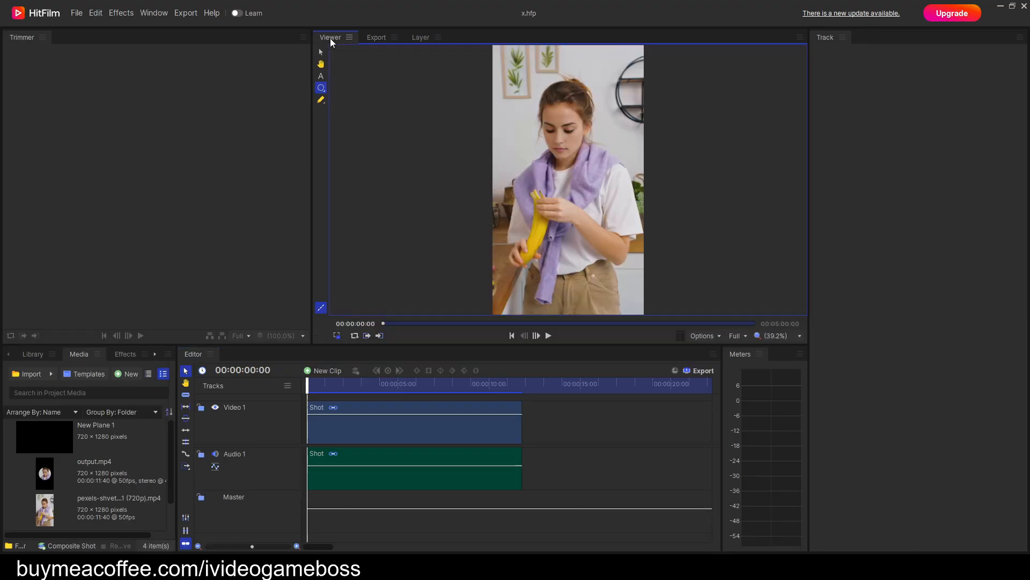
scroll(551, 177, "up", 5)
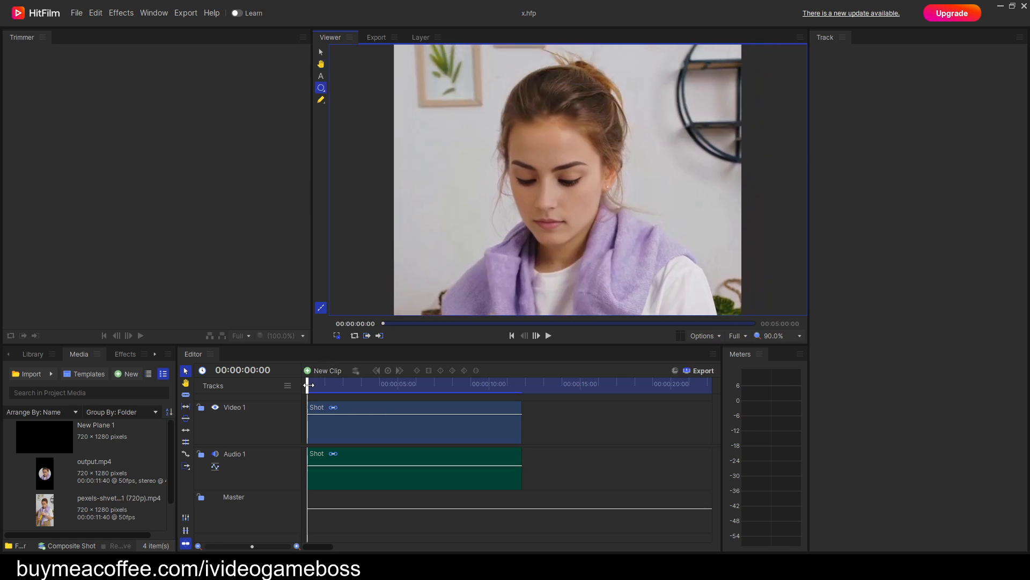
left_click_drag(308, 385, 482, 397)
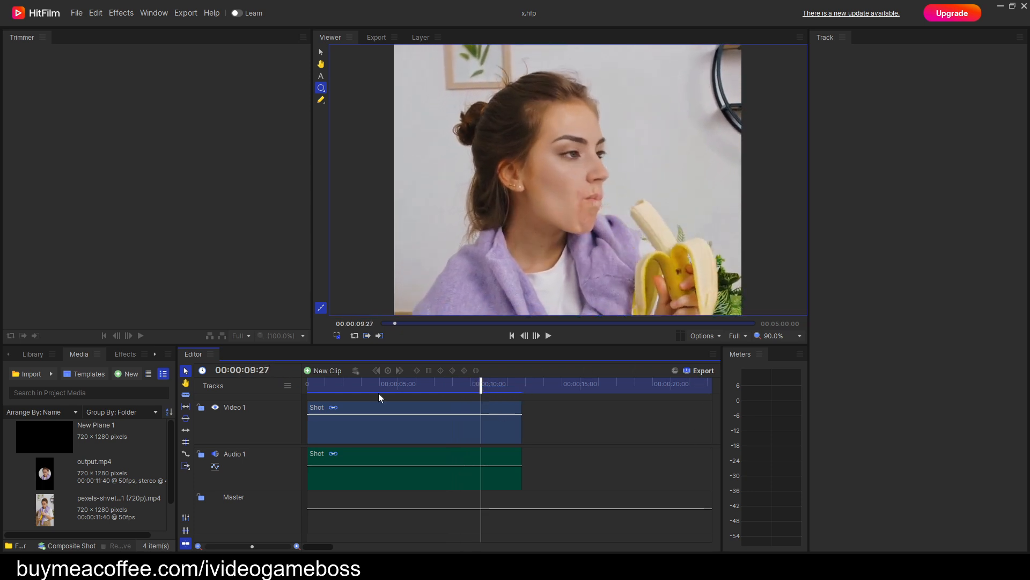
Export the contents of the Editor timeline immediately and close HitFilm once the export has finished.
left_click(700, 374)
mouse_move(713, 405)
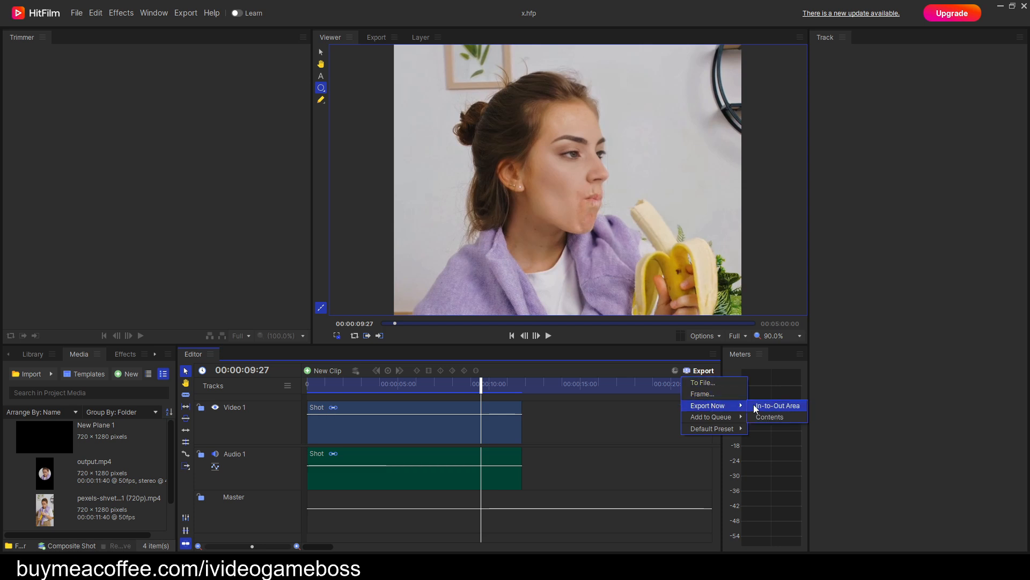
left_click(769, 417)
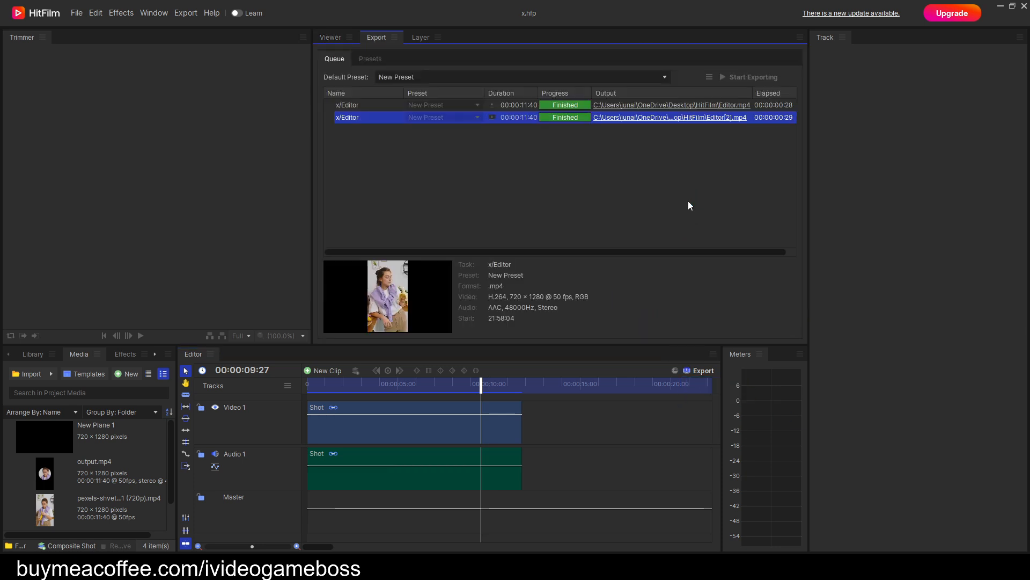
left_click(1024, 7)
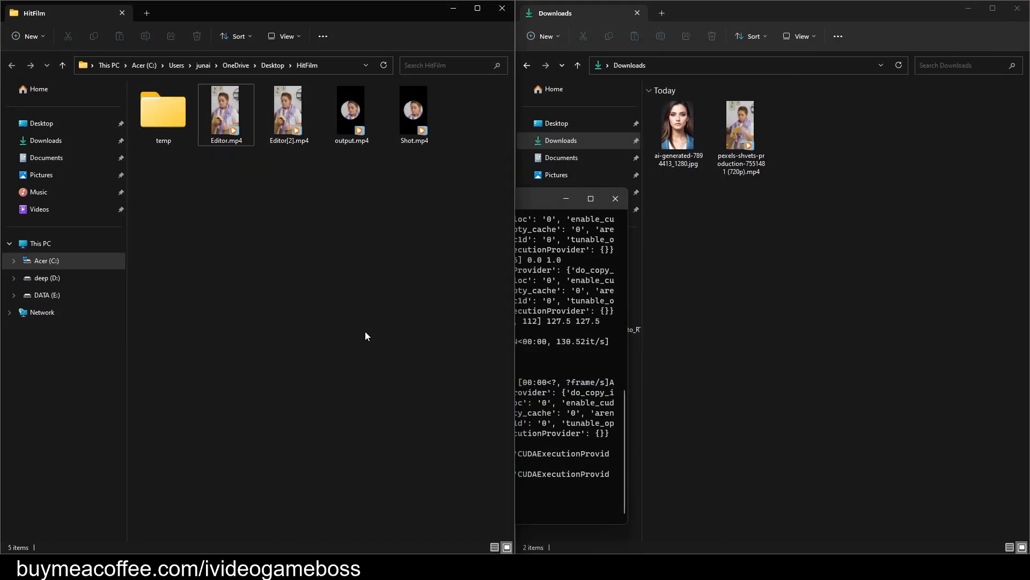
Open Editor.mp4 from the HitFilm folder in Photos and turn on repeat playback.
left_click(232, 125)
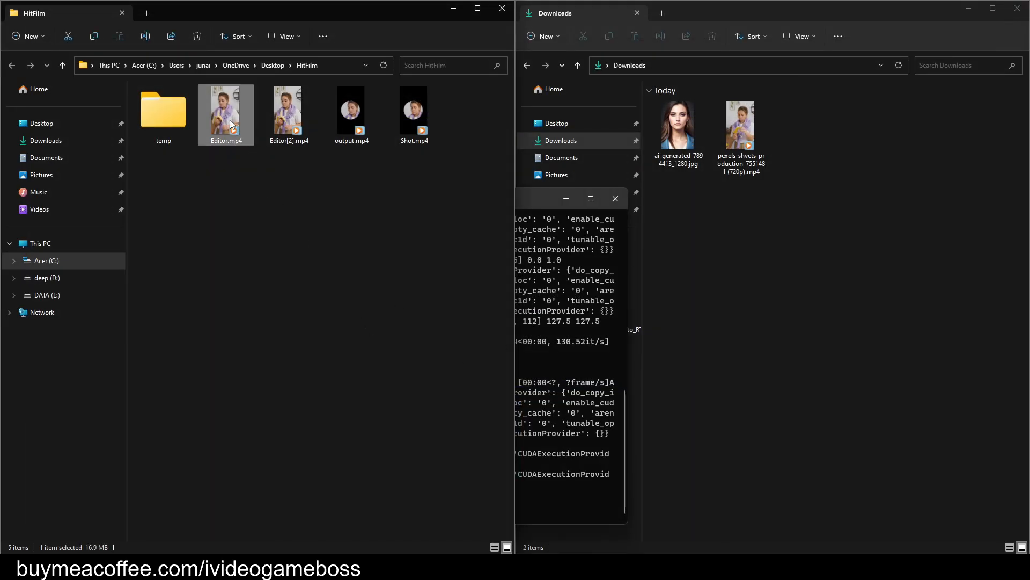
right_click(232, 124)
mouse_move(380, 178)
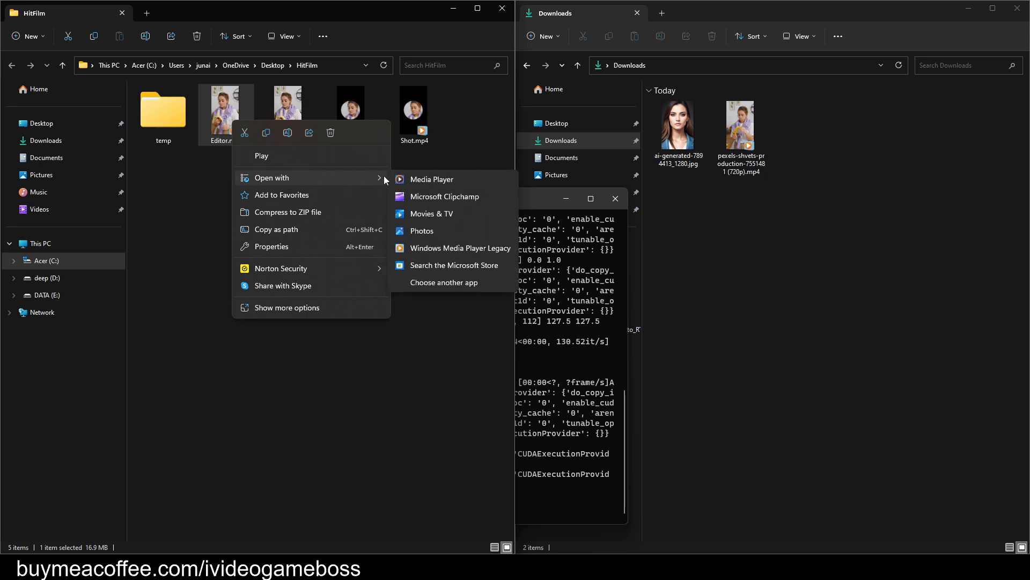
left_click(434, 232)
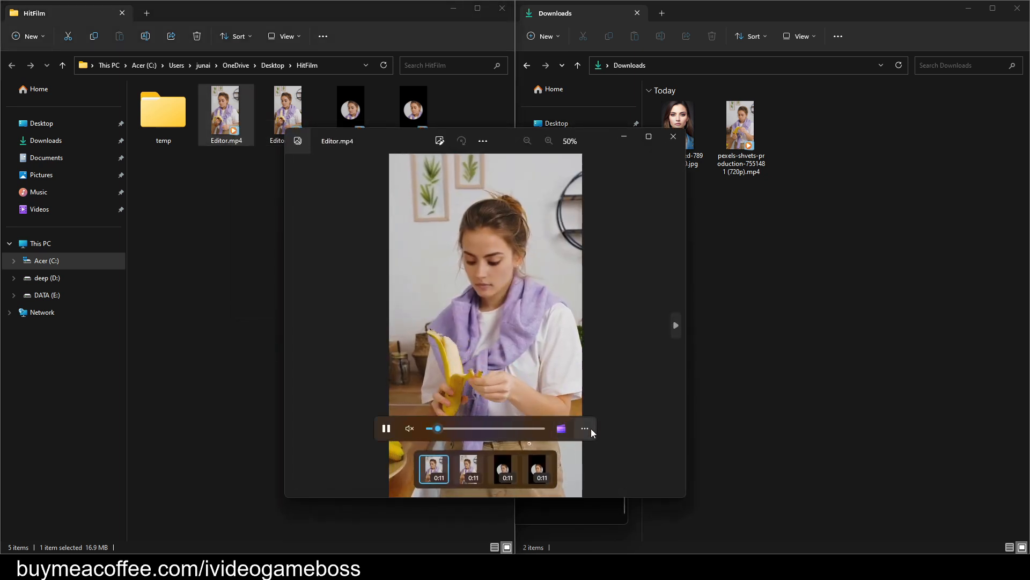
left_click(585, 428)
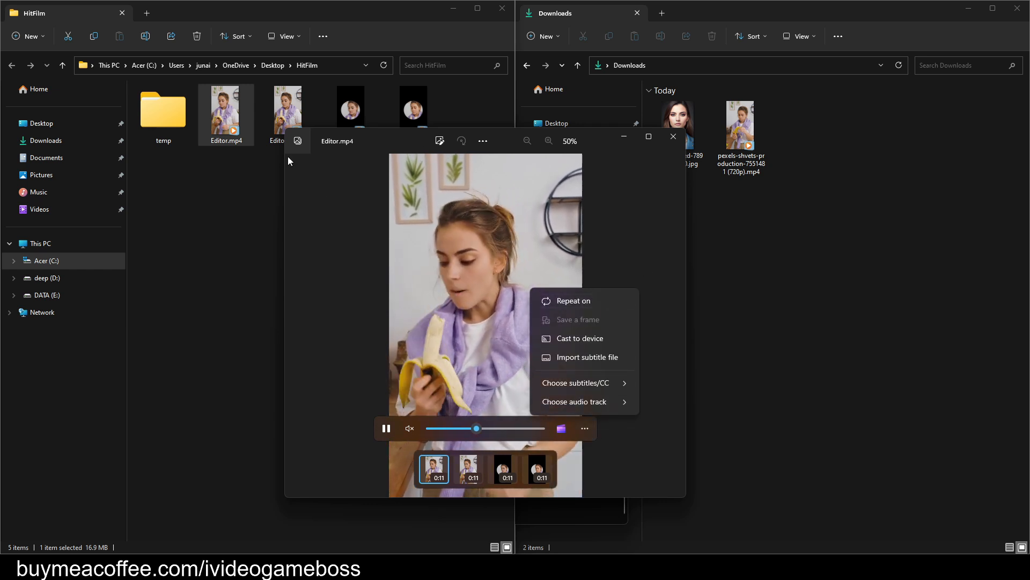
Open Editor[2].mp4 from the HitFilm folder in Photos and turn on repeat playback.
right_click(286, 112)
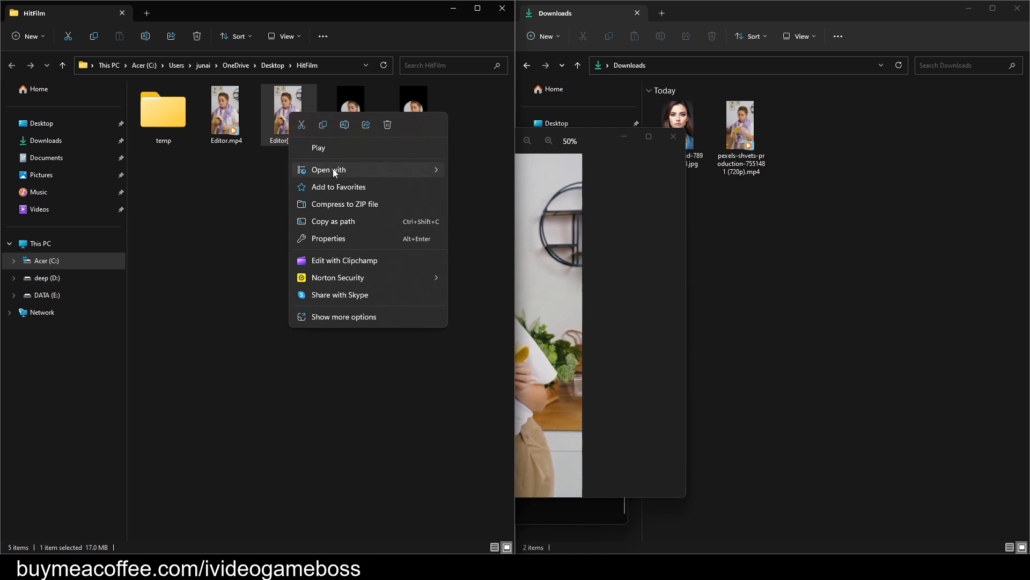
mouse_move(332, 170)
left_click(484, 226)
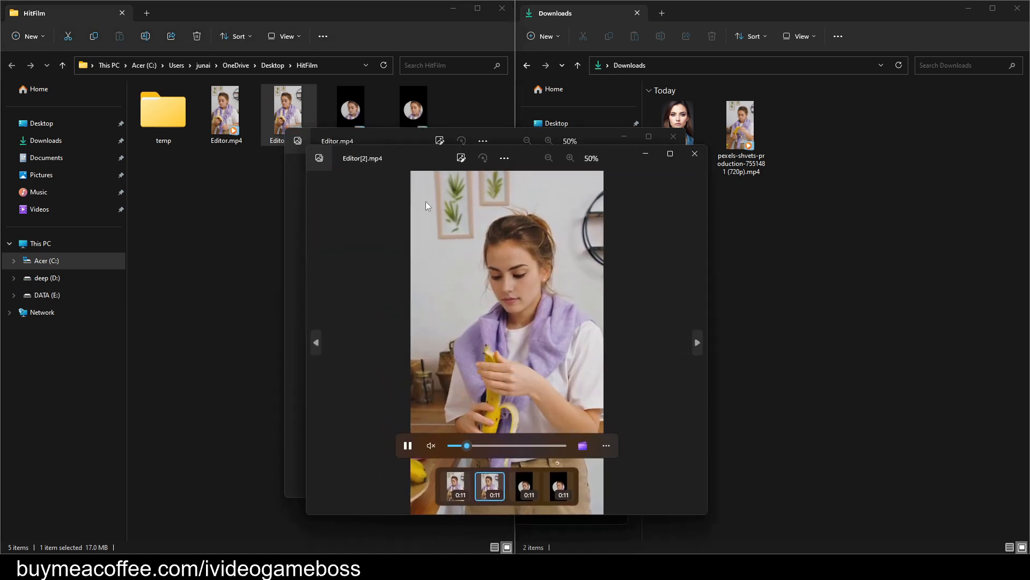
left_click(606, 446)
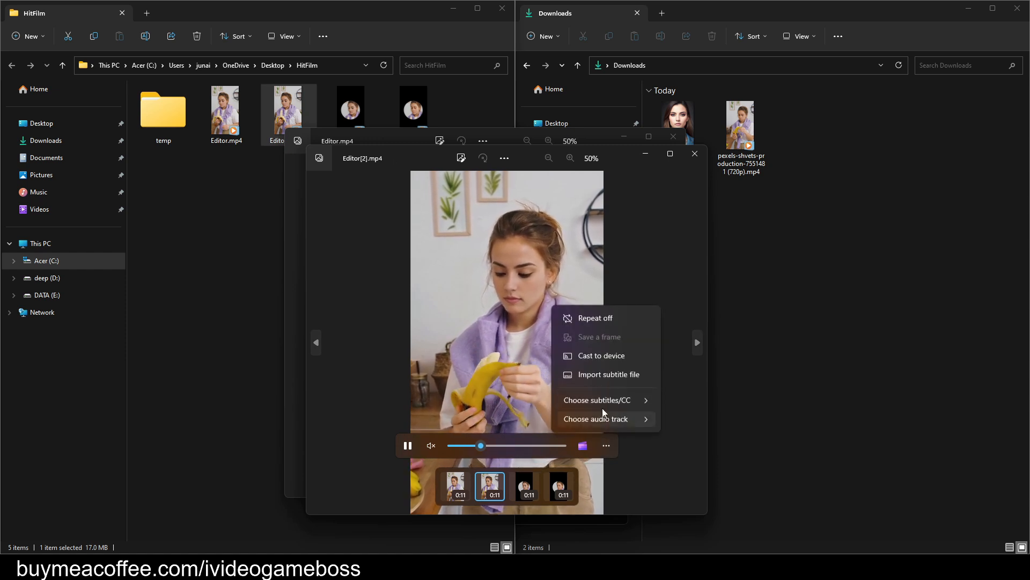
left_click(582, 321)
left_click(659, 291)
Arrange the Editor.mp4 and Editor[2].mp4 windows side by side, rewind both videos to the start, and compare the face swaps.
left_click_drag(413, 157, 395, 47)
left_click(112, 144)
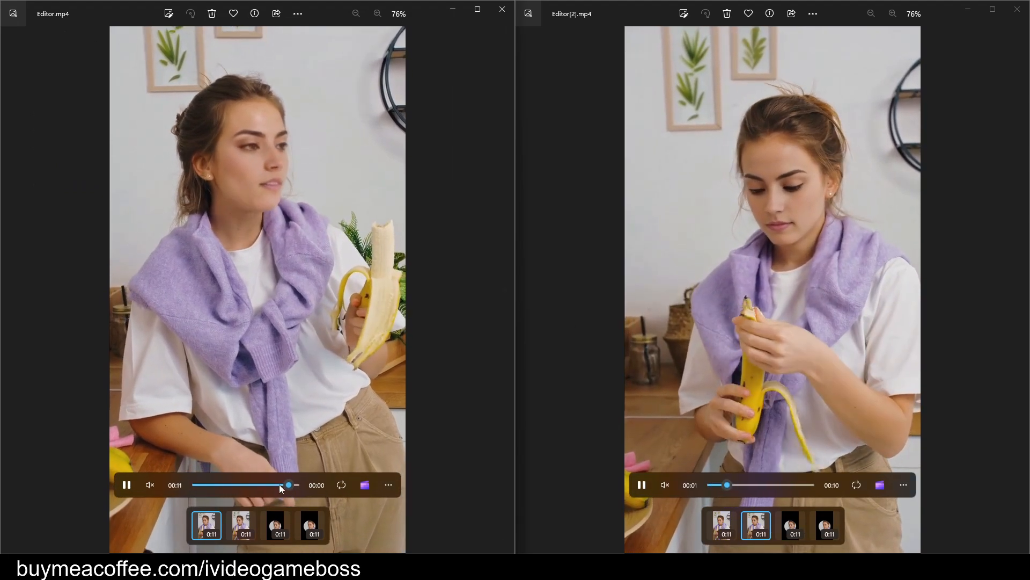
left_click(730, 486)
left_click_drag(728, 487, 709, 485)
left_click_drag(217, 484, 192, 483)
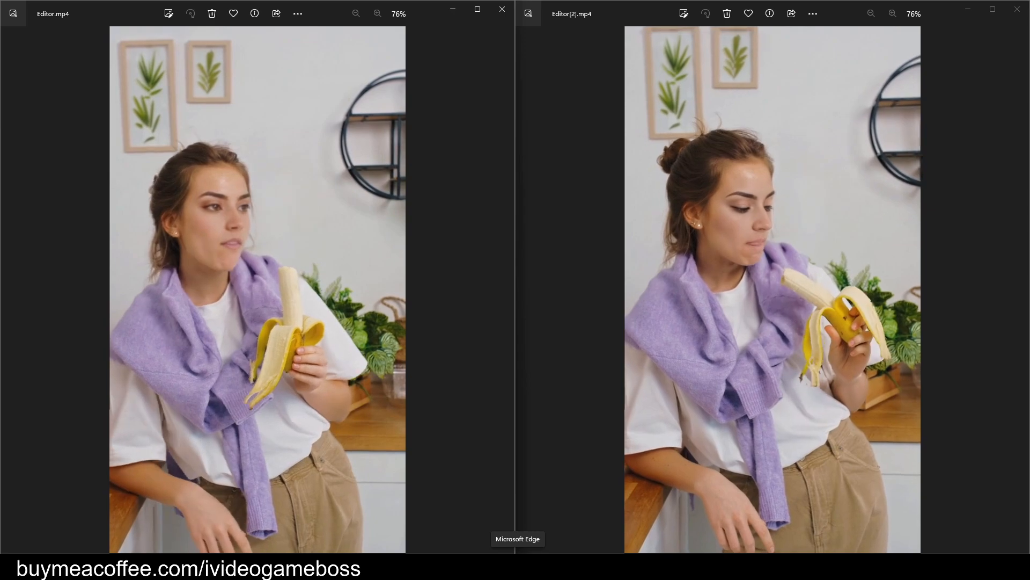
Switch to Pexels in Microsoft Edge and search its videos for "A Woman Eating Donuts on the Floor".
left_click(518, 566)
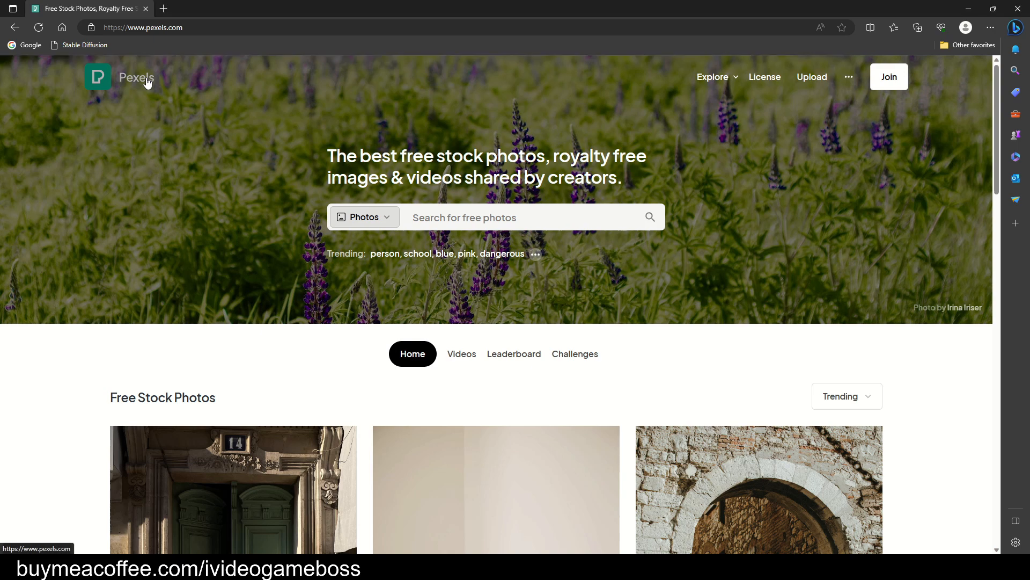
left_click(391, 212)
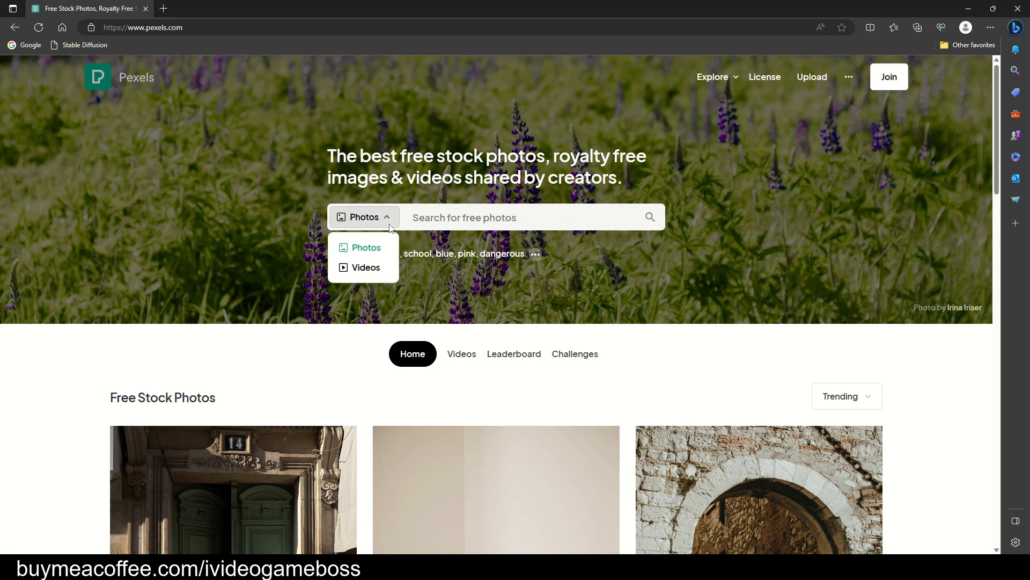
left_click(369, 270)
left_click(441, 217)
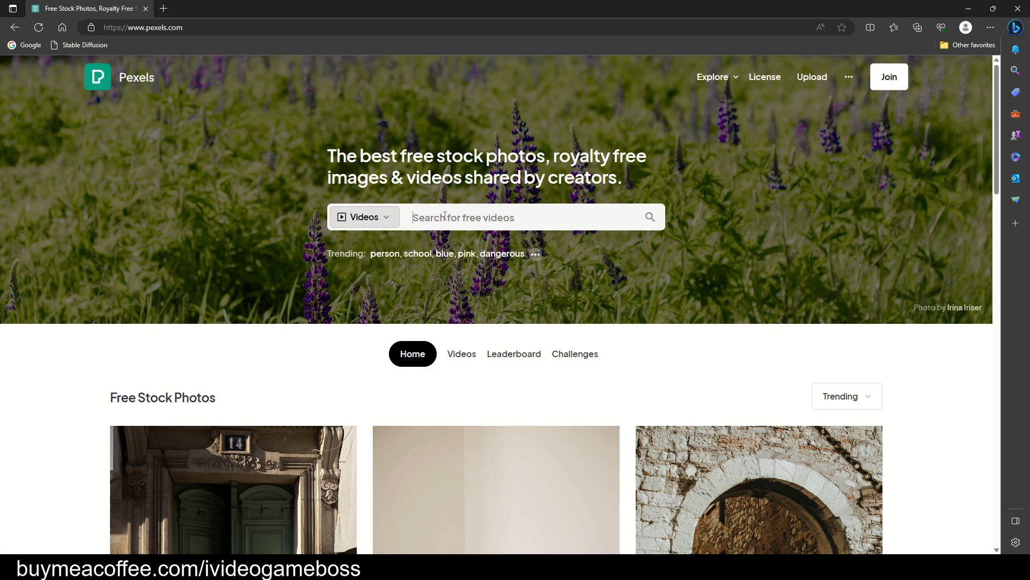
right_click(441, 215)
left_click(486, 312)
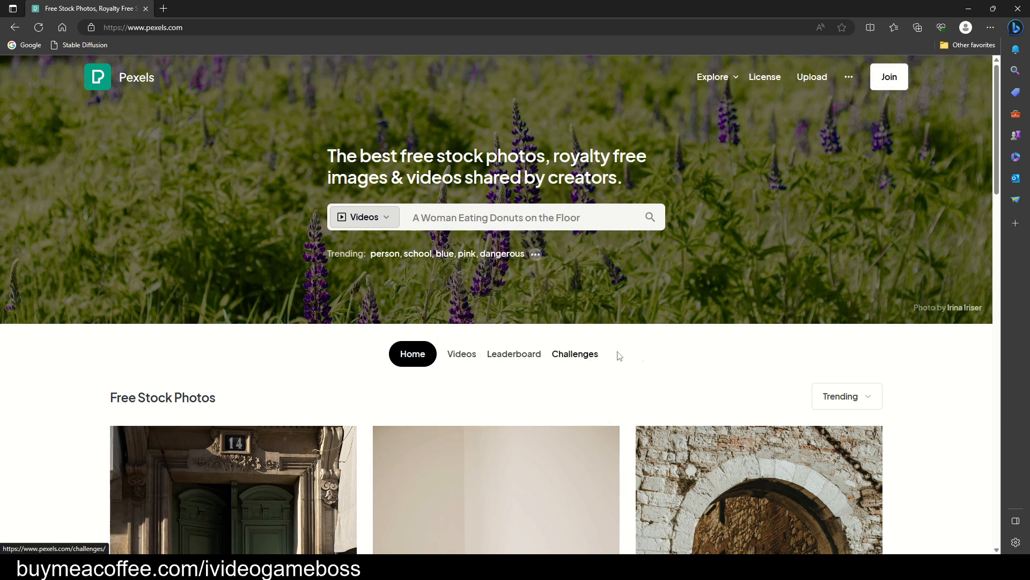
left_click(650, 218)
scroll(520, 333, "down", 3)
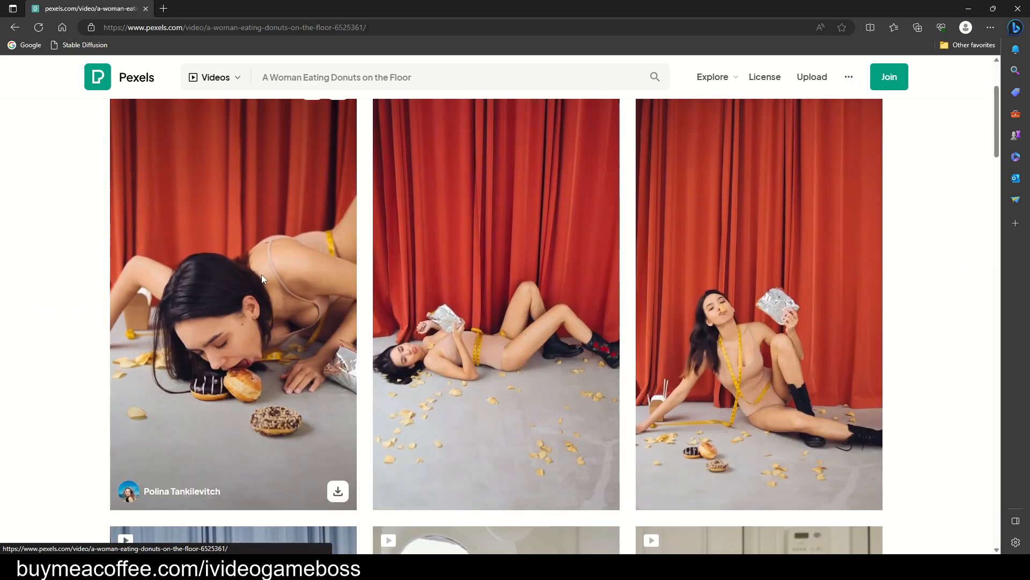
Download the first donut video in HD 720×1280 and return to the search results.
left_click(262, 276)
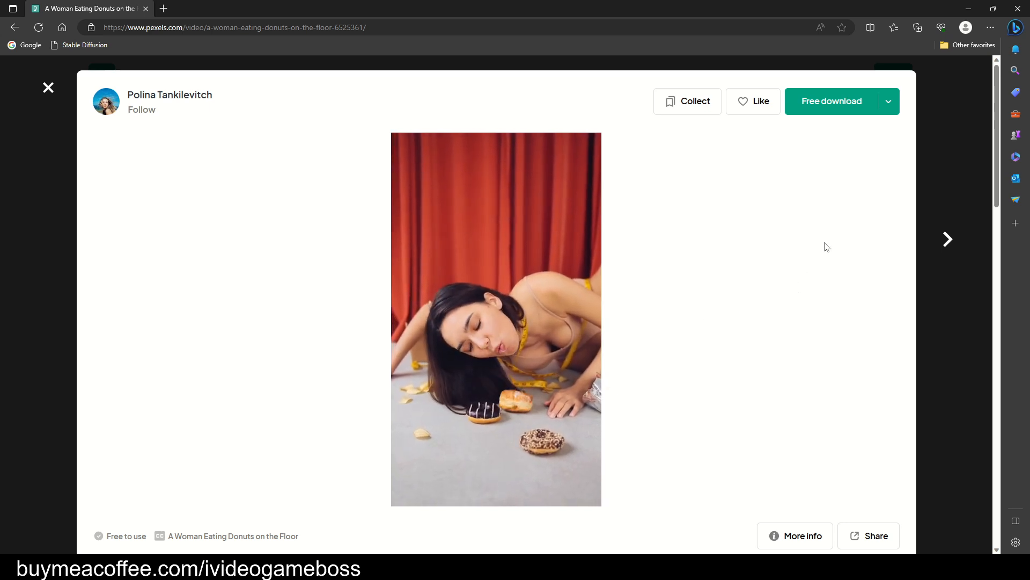
left_click(893, 110)
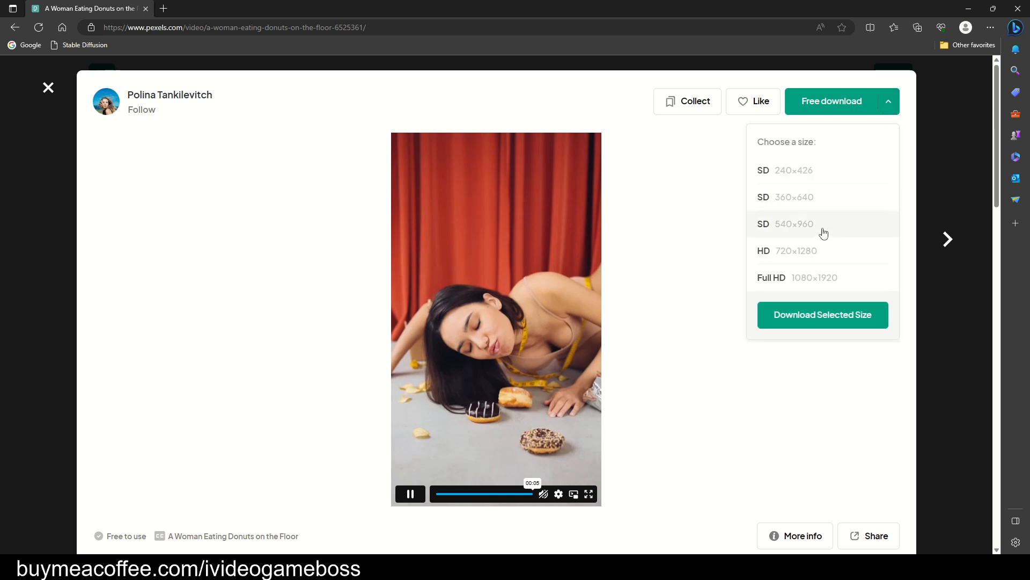
left_click(802, 252)
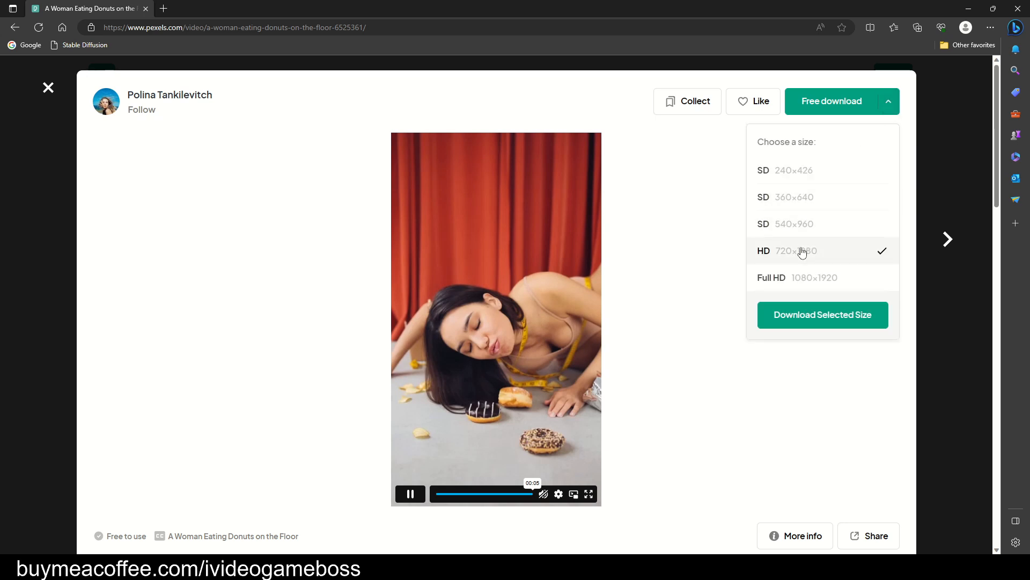
left_click(814, 316)
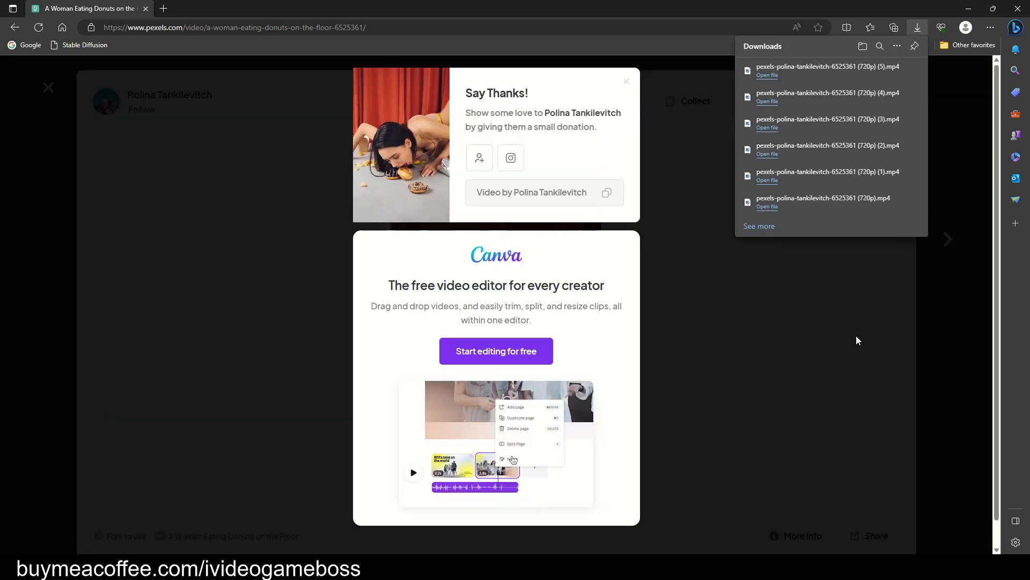
left_click(941, 354)
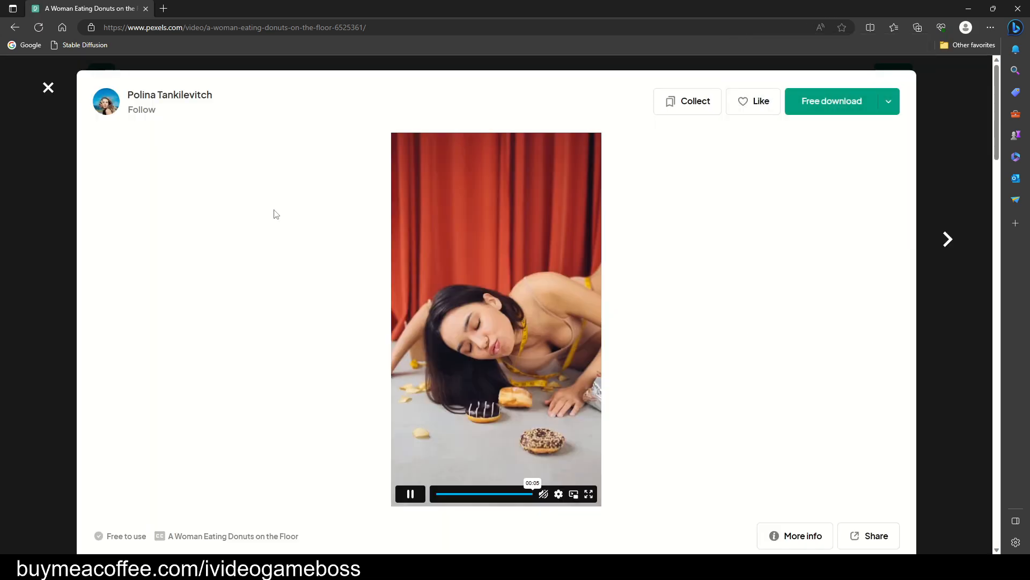
left_click(48, 88)
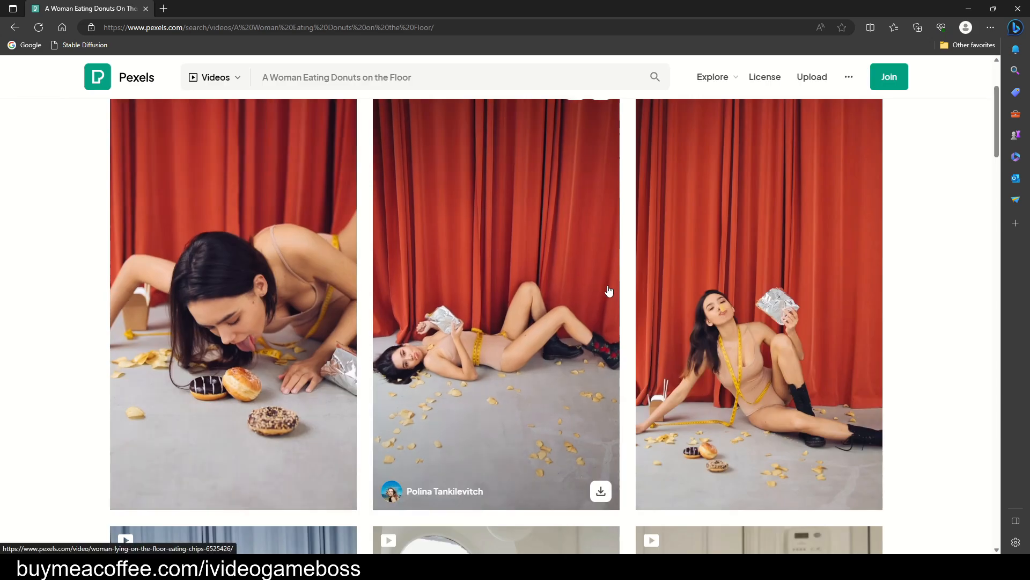
Switch to HitFilm and create a new project with the 1080p Full HD @ 25 fps template.
left_click(710, 566)
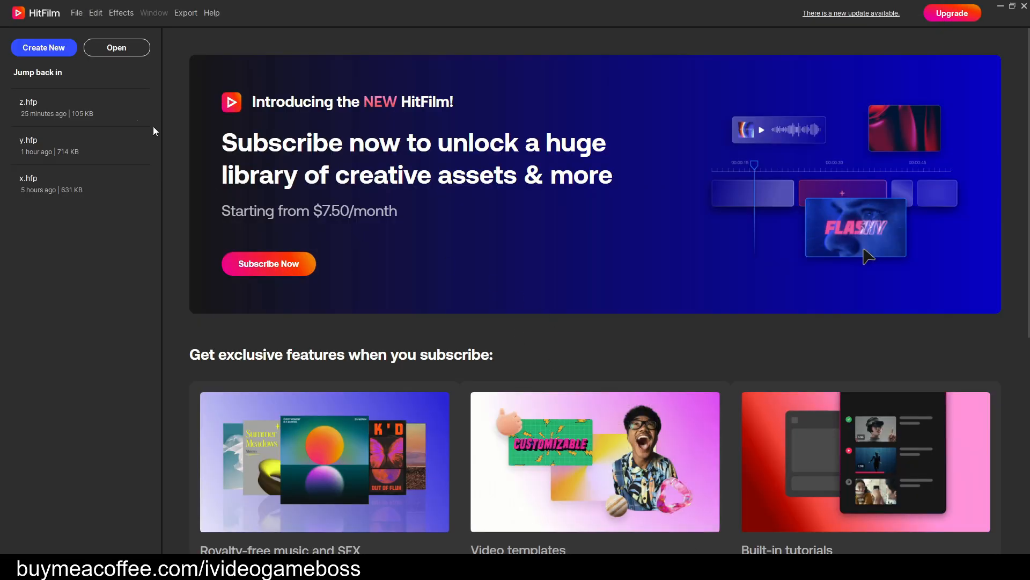
left_click(56, 48)
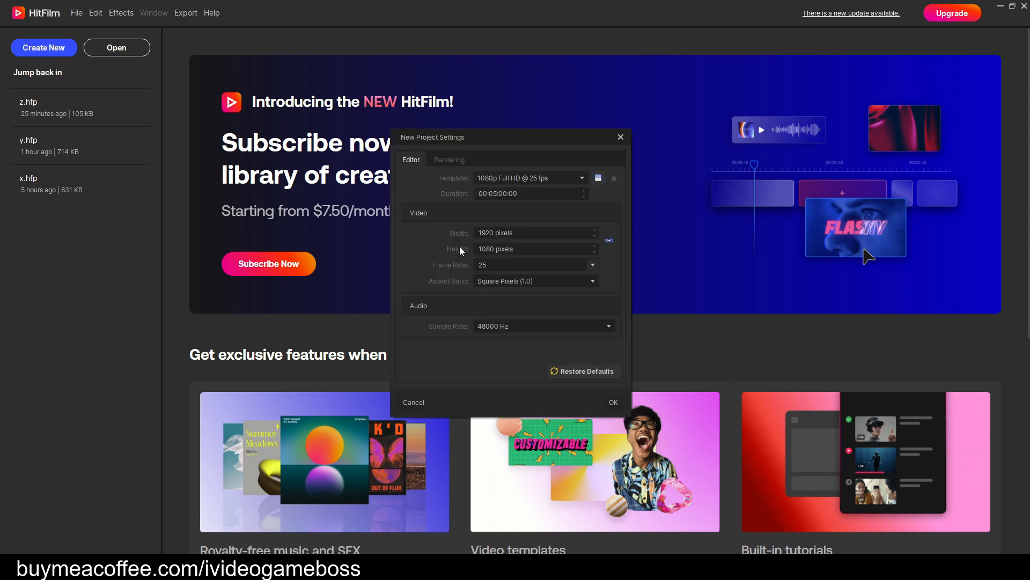
left_click(614, 403)
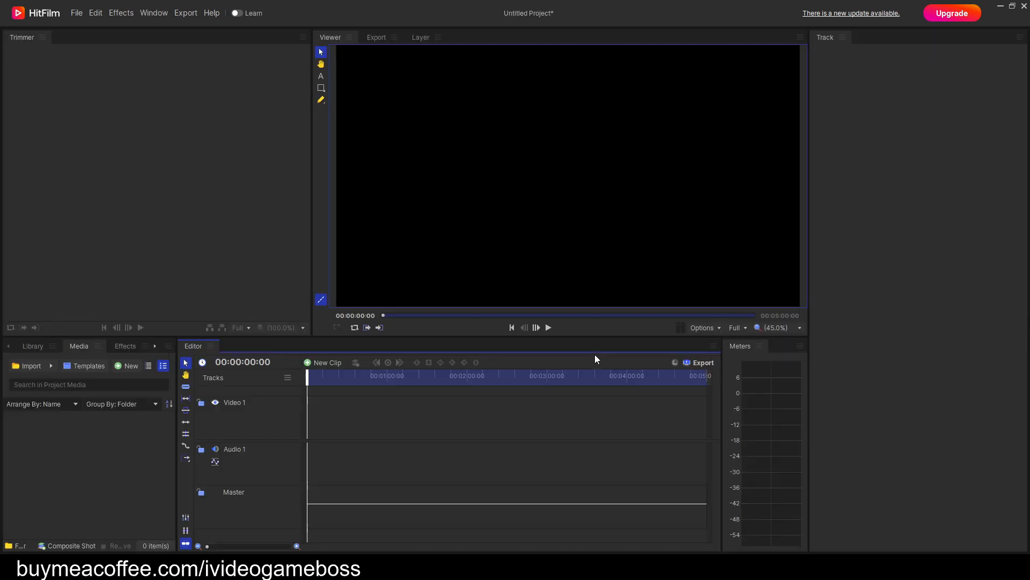
Import the 1080p donut video from the video folder in Downloads and place it at the start of Video 1, matching sequence settings to the clip.
mouse_move(469, 566)
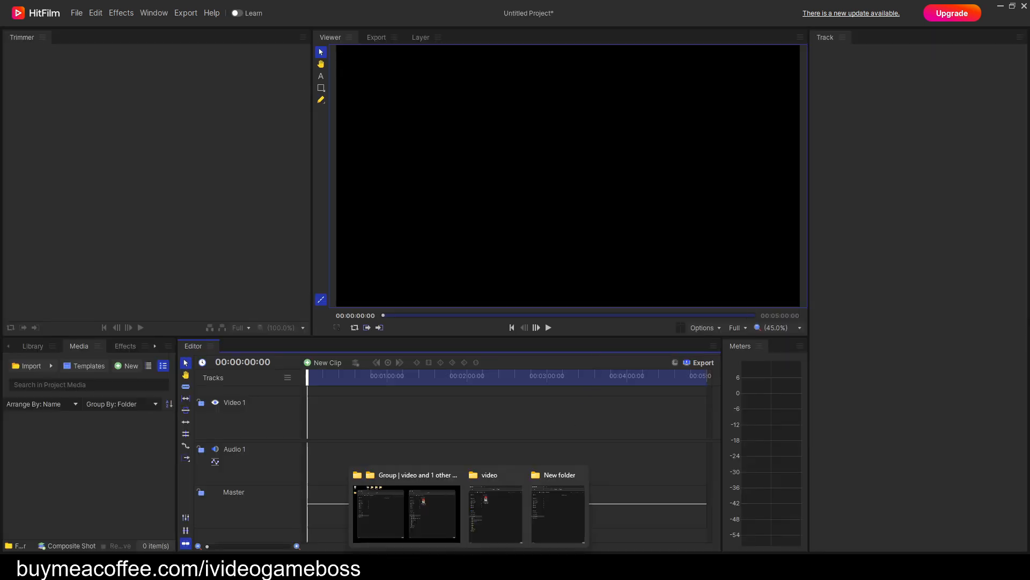
left_click(488, 516)
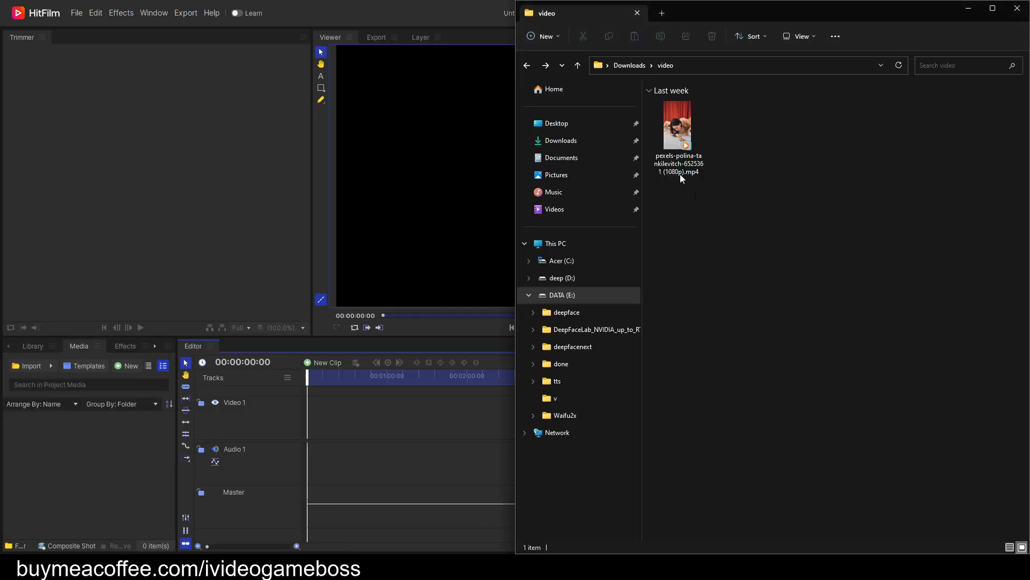
left_click_drag(685, 132, 116, 461)
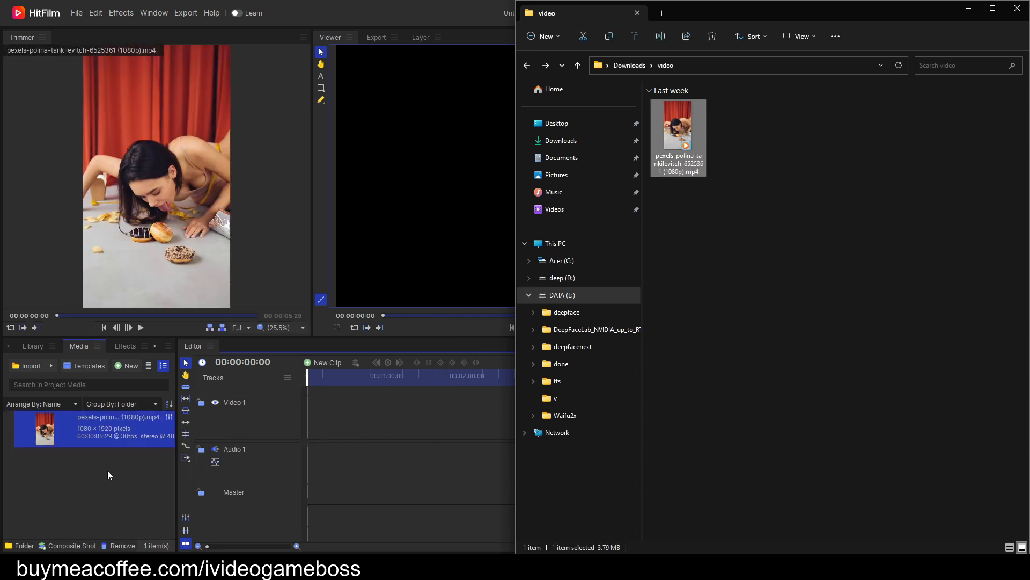
left_click(92, 423)
left_click_drag(92, 423, 310, 420)
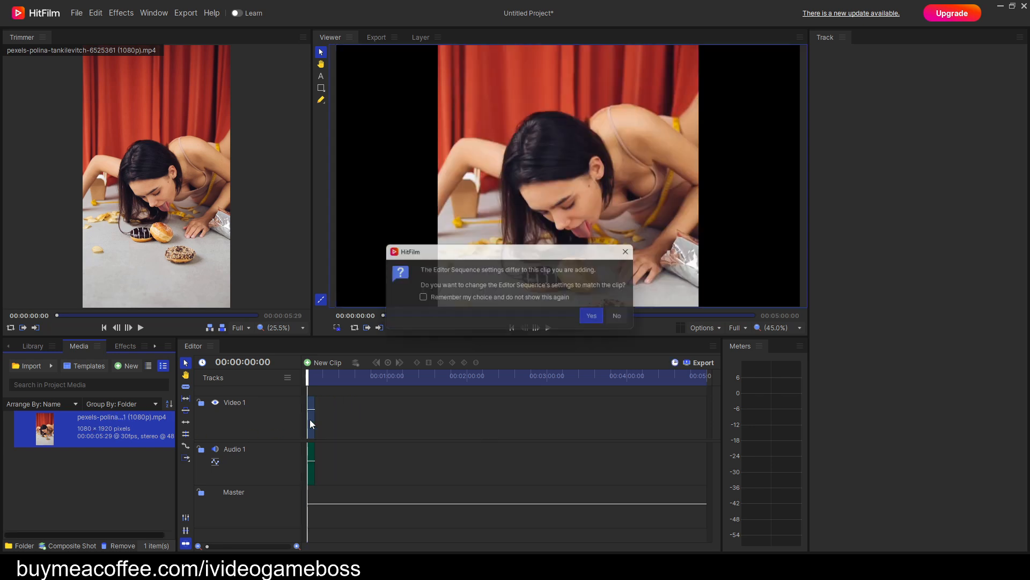
left_click(597, 318)
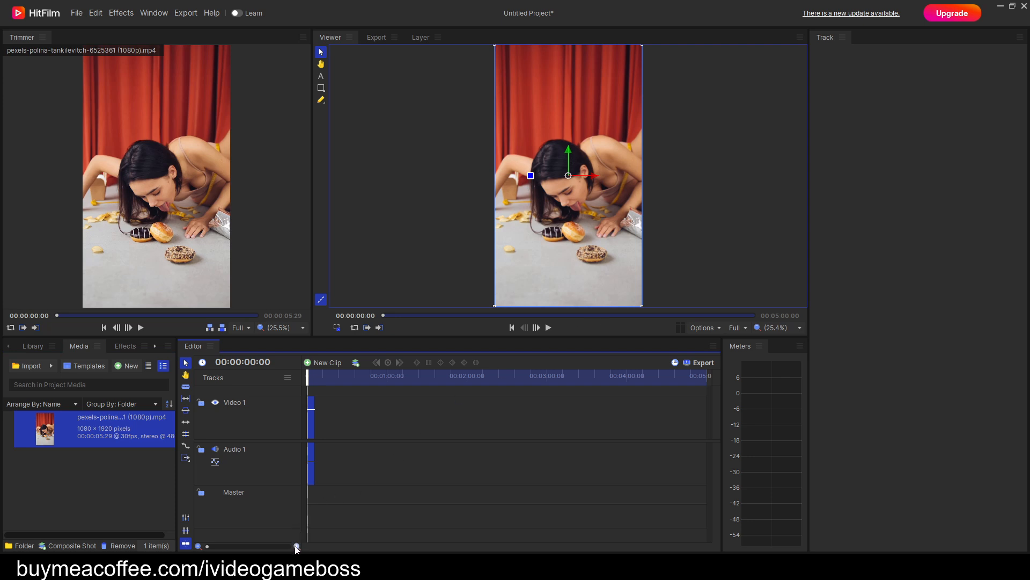
Make a composite shot named Shot from the donut clip on Video 1, keeping the selected clip's properties.
left_click(296, 547)
left_click(297, 546)
left_click(297, 546)
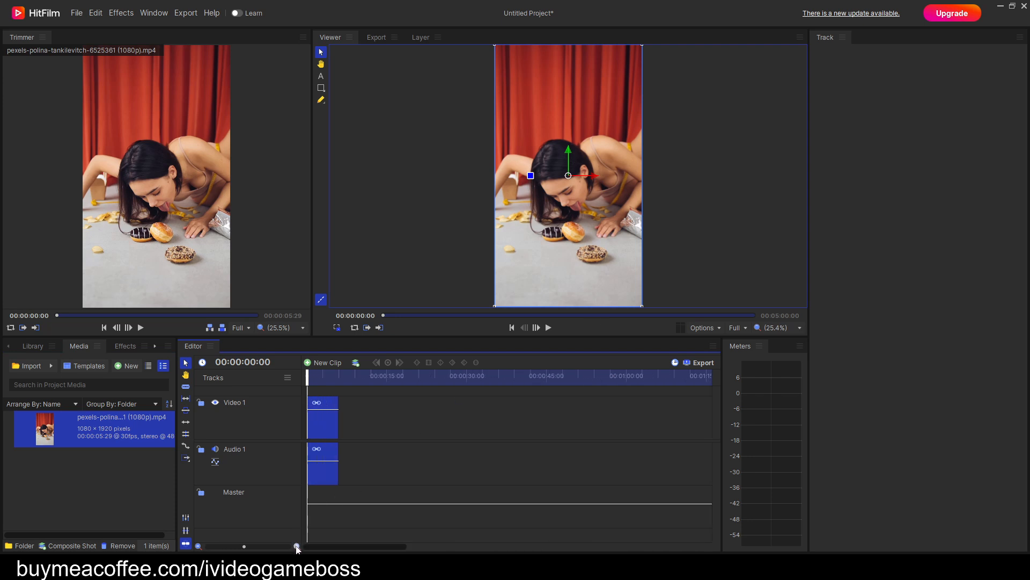
left_click(297, 546)
left_click(296, 546)
left_click(297, 546)
left_click(297, 546)
left_click(297, 546)
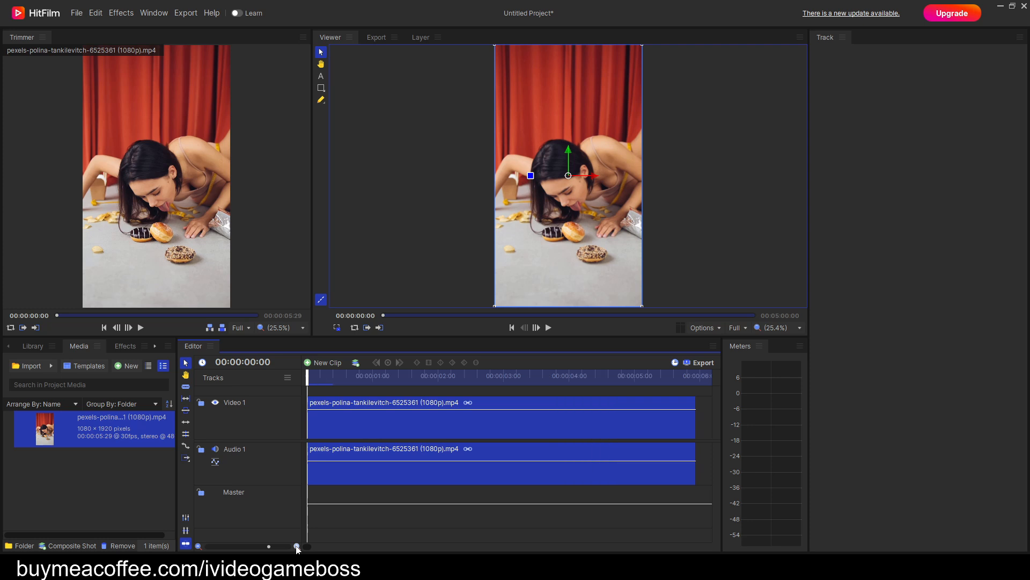
right_click(530, 427)
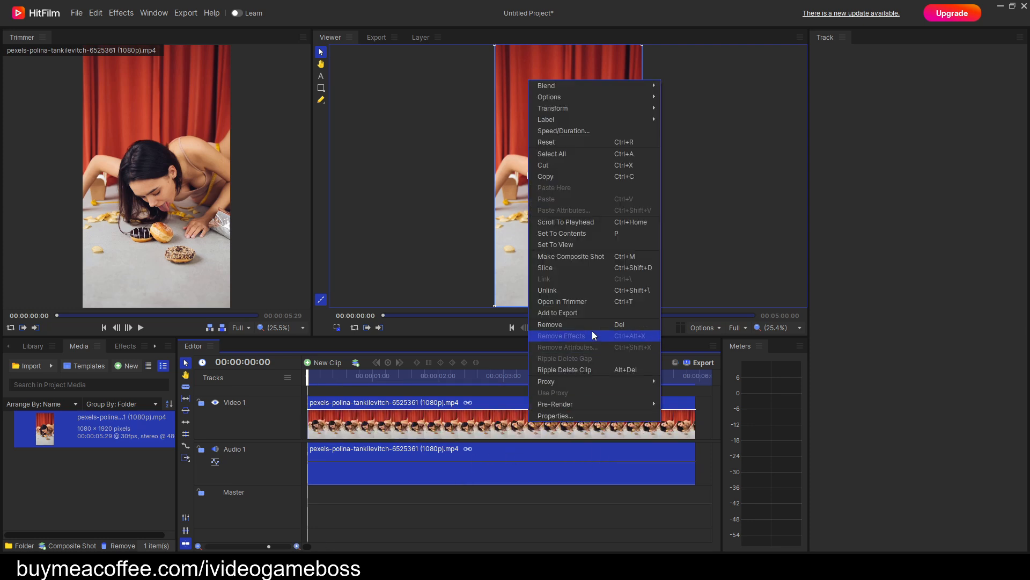
left_click(595, 258)
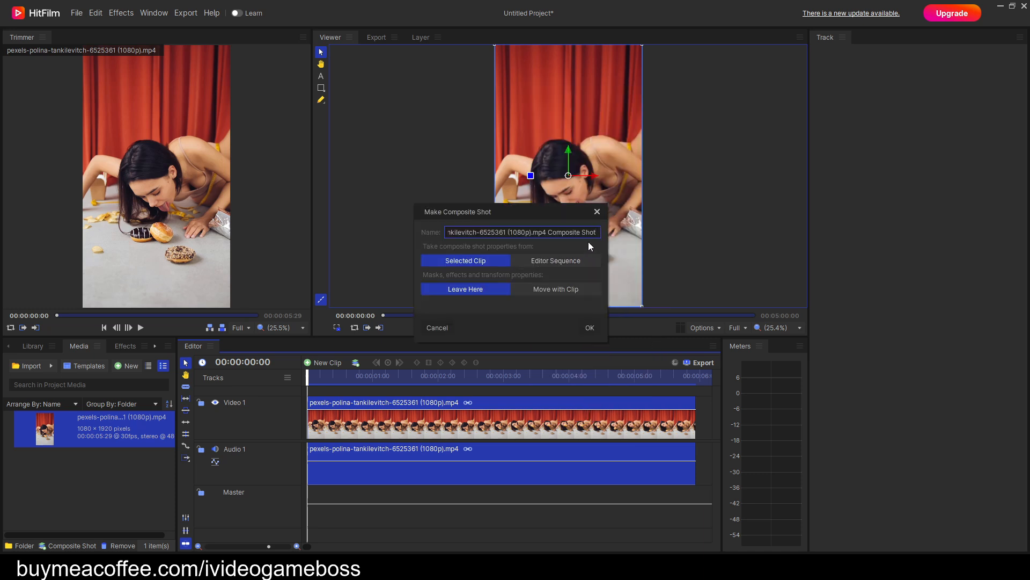
left_click_drag(582, 234, 416, 231)
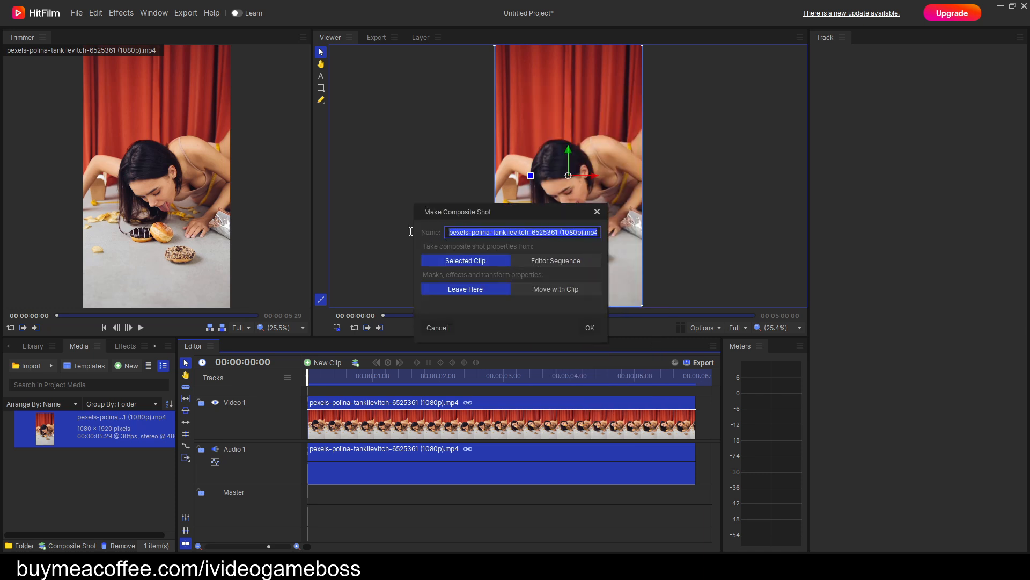
type("Shot")
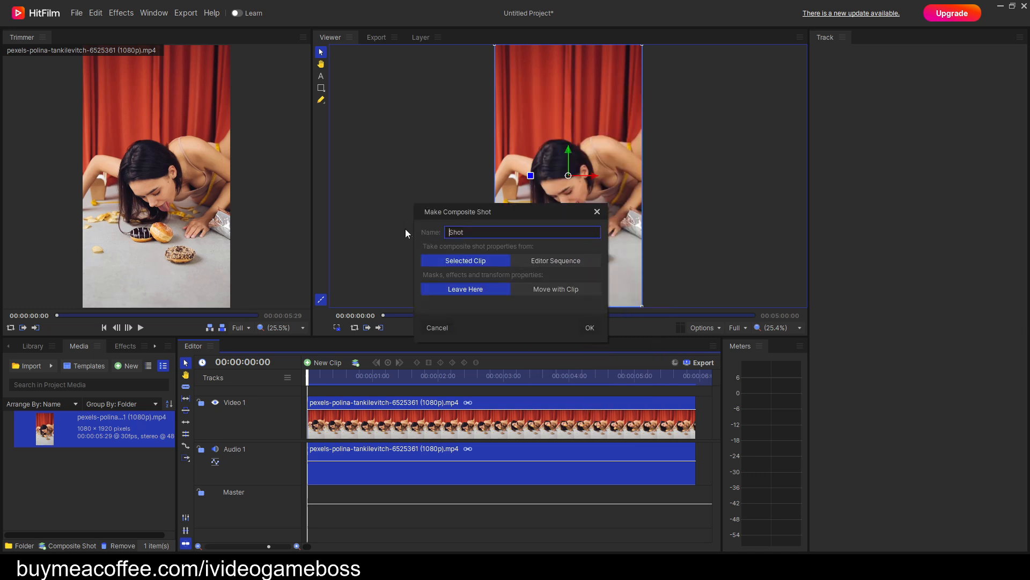
left_click(593, 327)
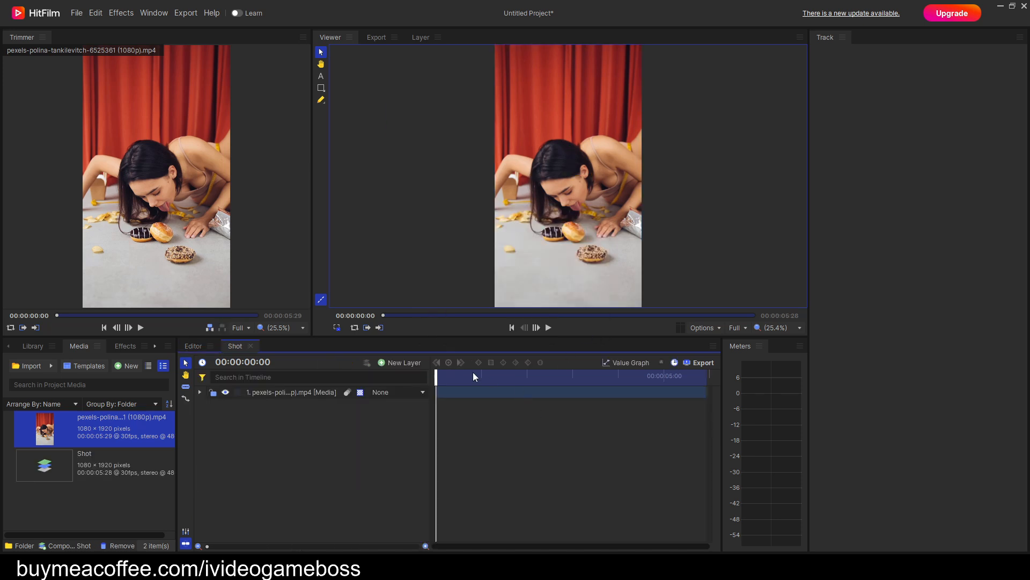
Duplicate the donut video layer in the composite shot and rename the copy dup.
right_click(330, 394)
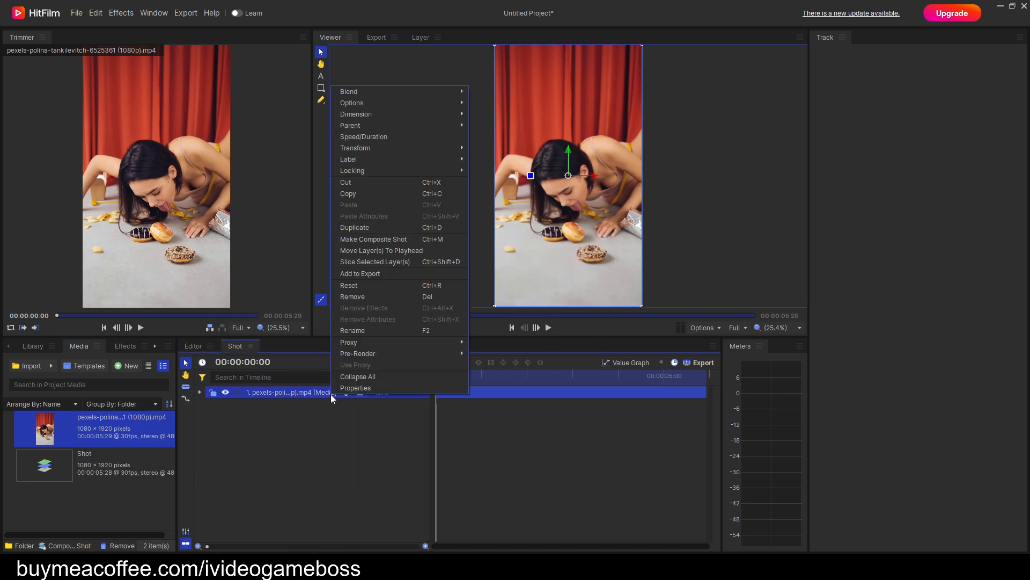
left_click(373, 230)
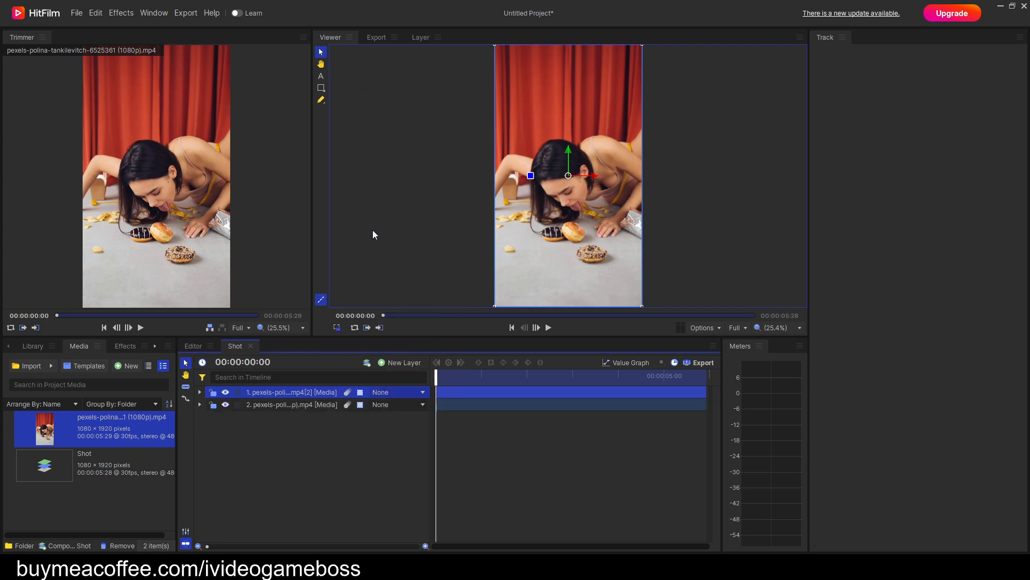
right_click(311, 392)
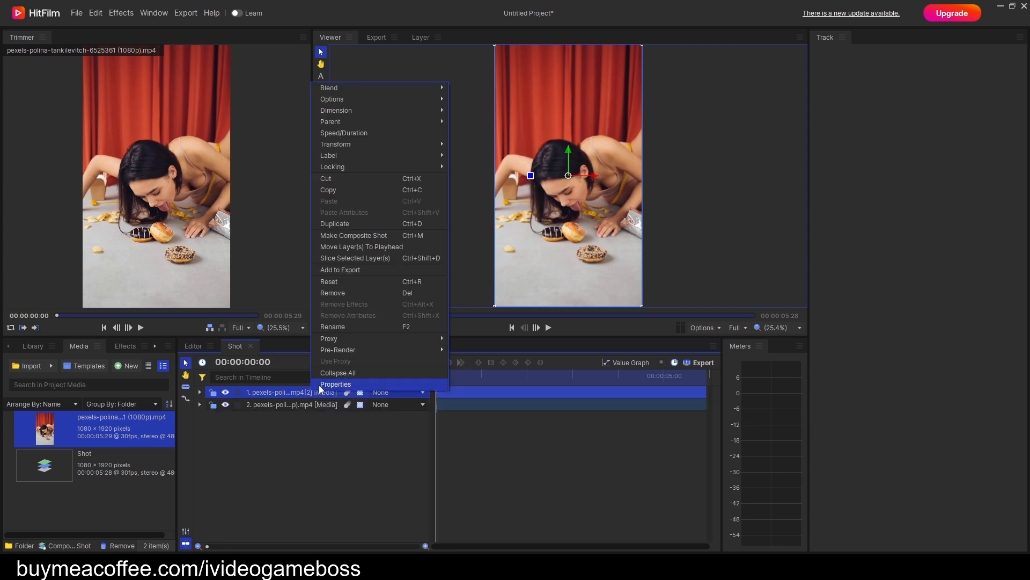
left_click(332, 327)
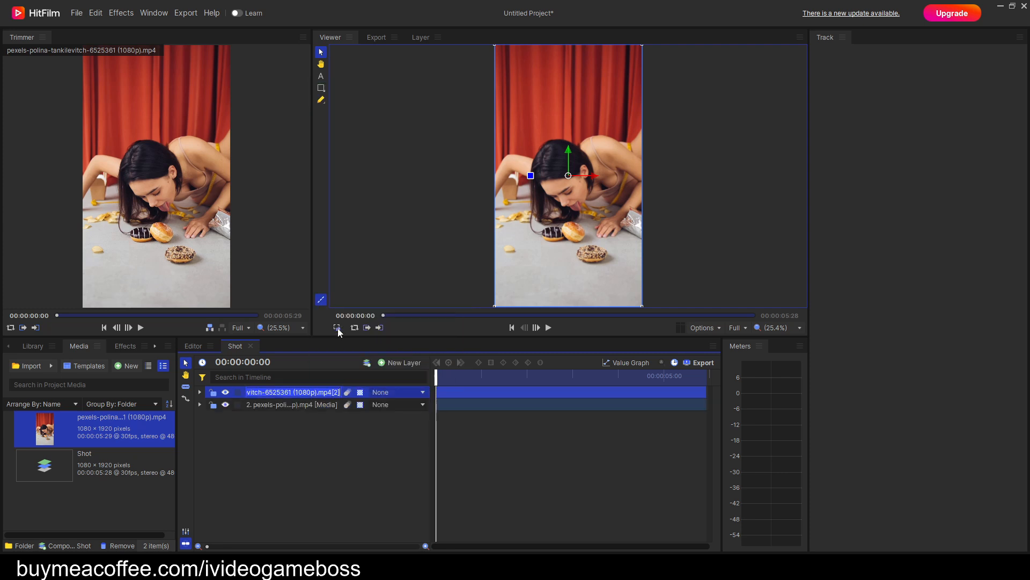
type("du")
key("Return")
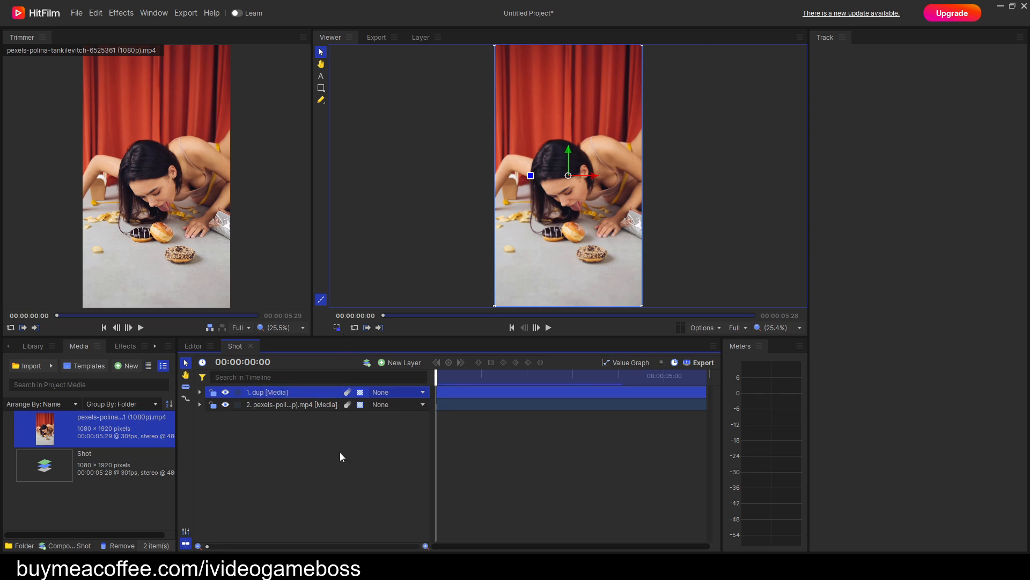
Rename the original donut video layer org and hide it.
left_click(339, 452)
right_click(316, 405)
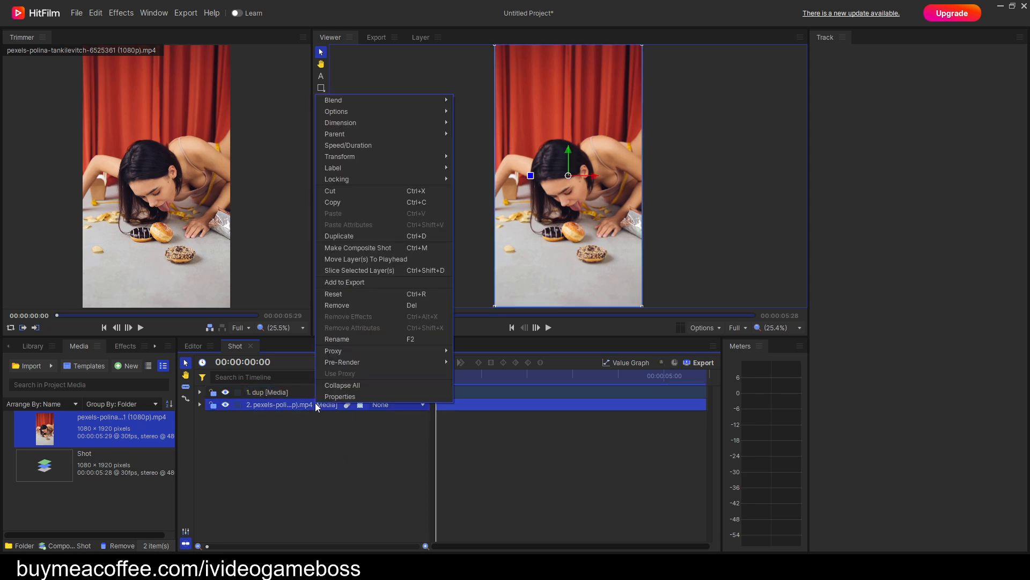
left_click(337, 340)
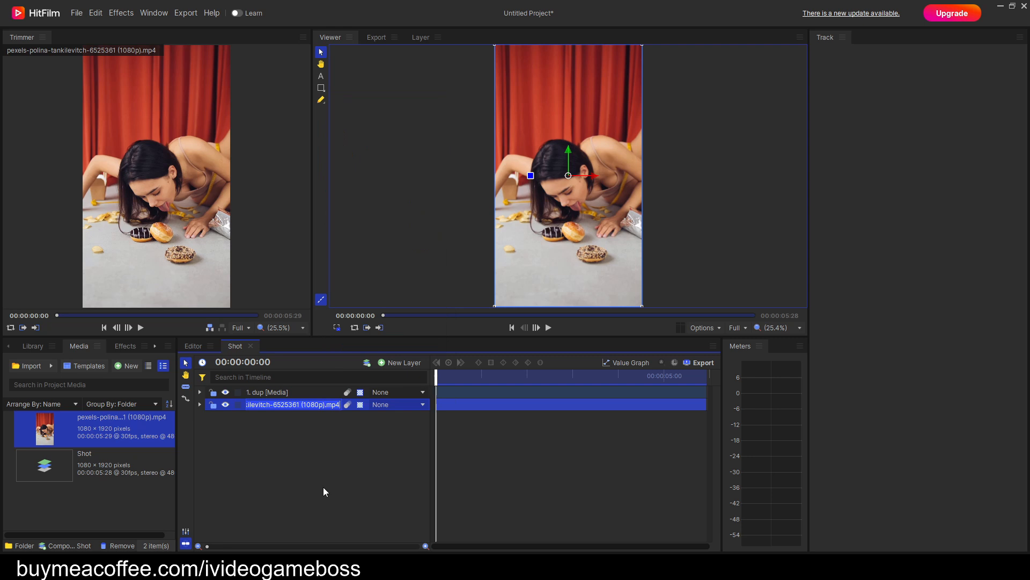
type("org")
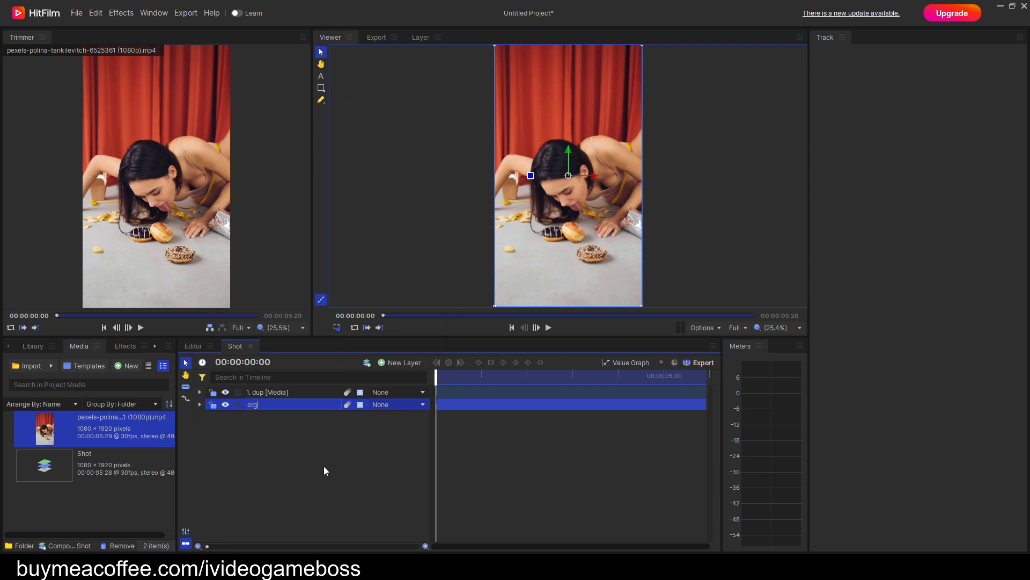
key("Return")
left_click(325, 465)
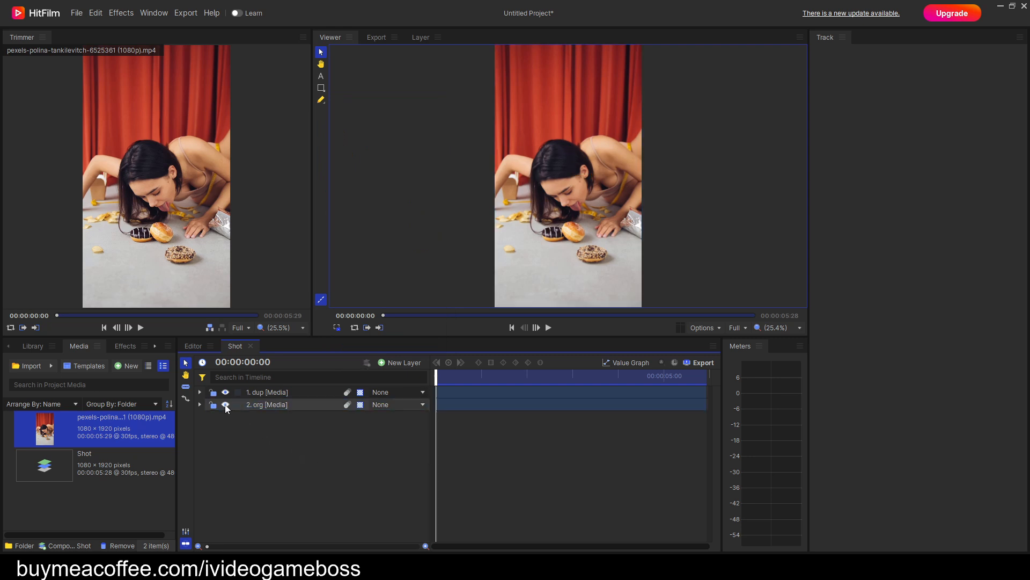
left_click(226, 406)
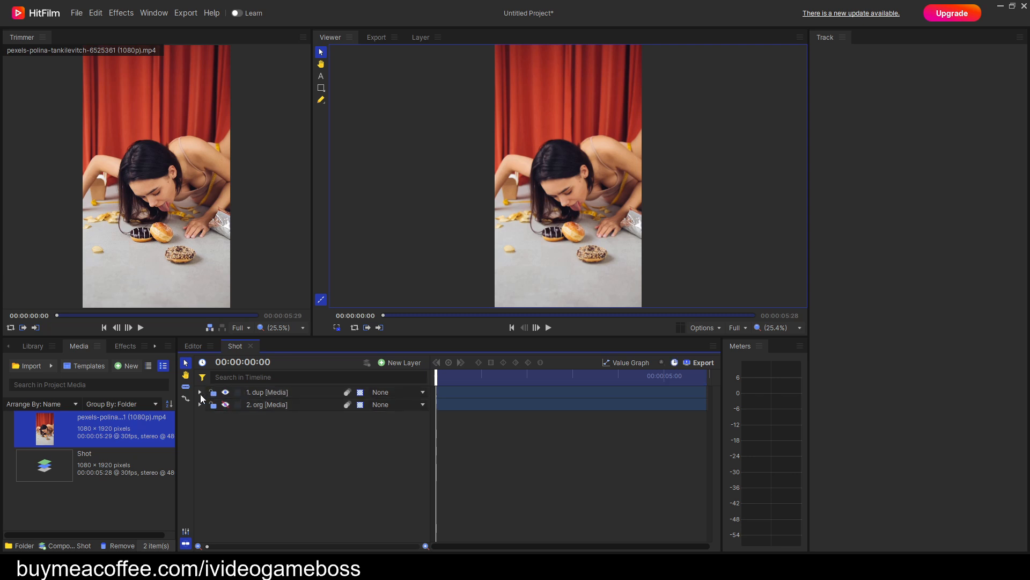
Add a tracker to the dup layer and expand its Tracking Point 1 properties.
left_click(199, 393)
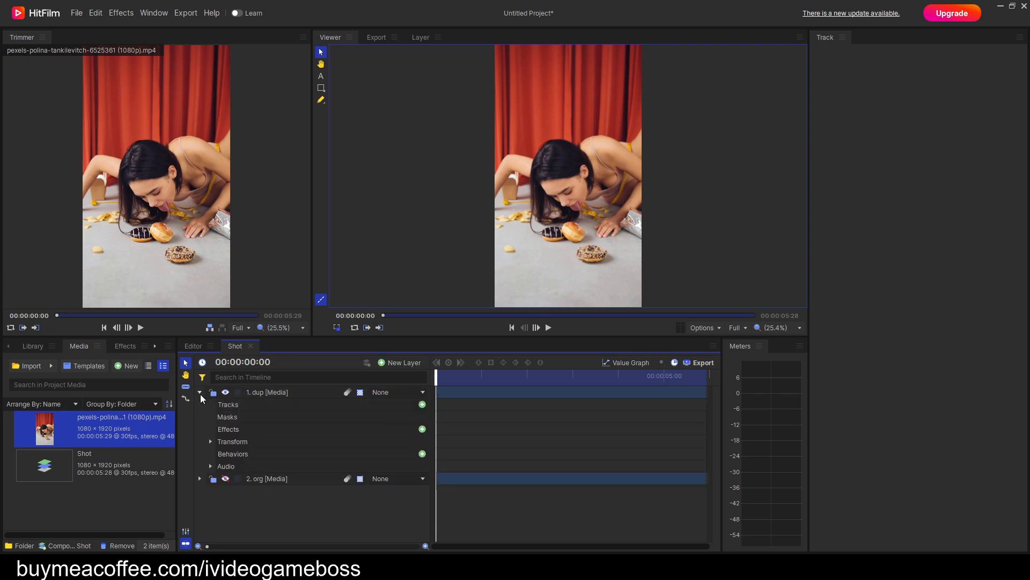
left_click(422, 405)
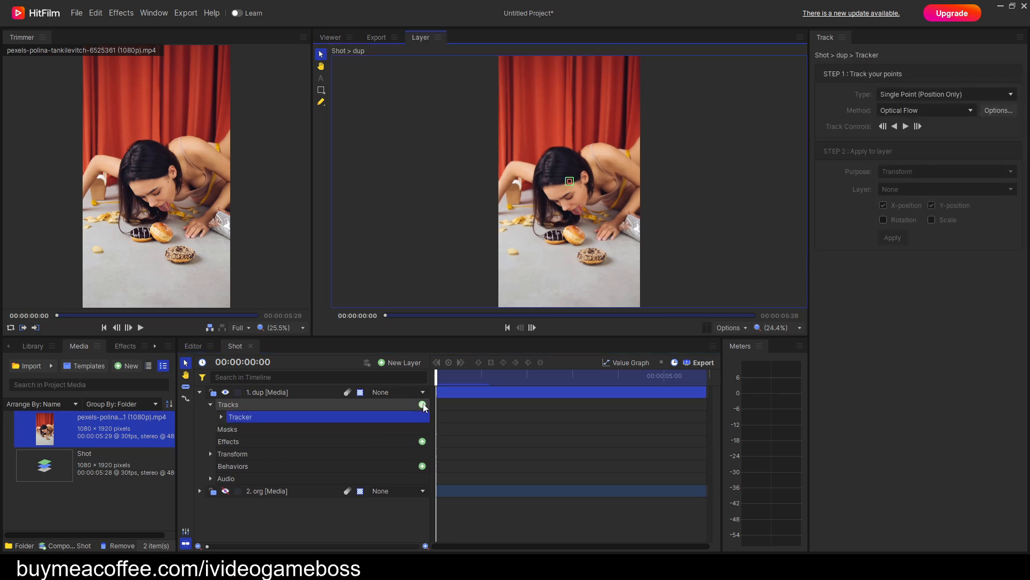
left_click(221, 417)
left_click(231, 428)
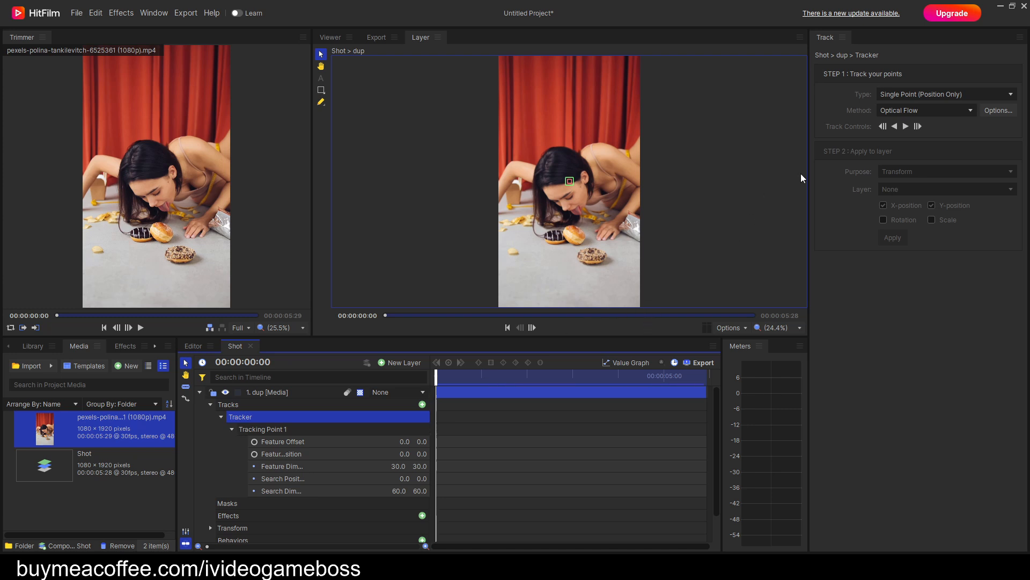
Place Tracking Point 1 over the tip of the woman's nose, at a feature position of about -32, -201.5.
scroll(571, 182, "up", 6)
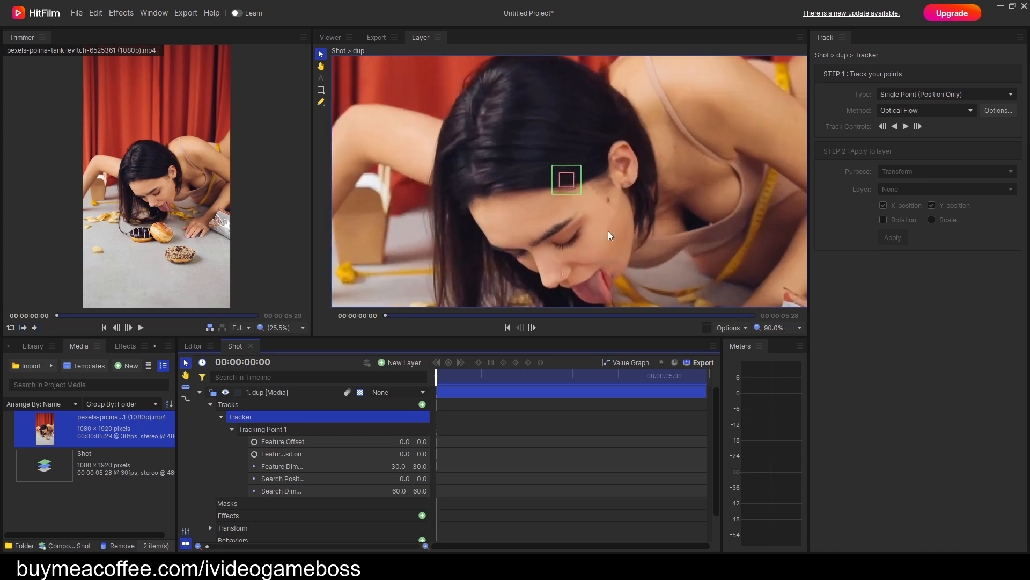
scroll(608, 230, "up", 4)
left_click_drag(536, 131, 540, 249)
key("h")
left_click_drag(613, 283, 607, 145)
key("v")
left_click_drag(553, 117, 514, 215)
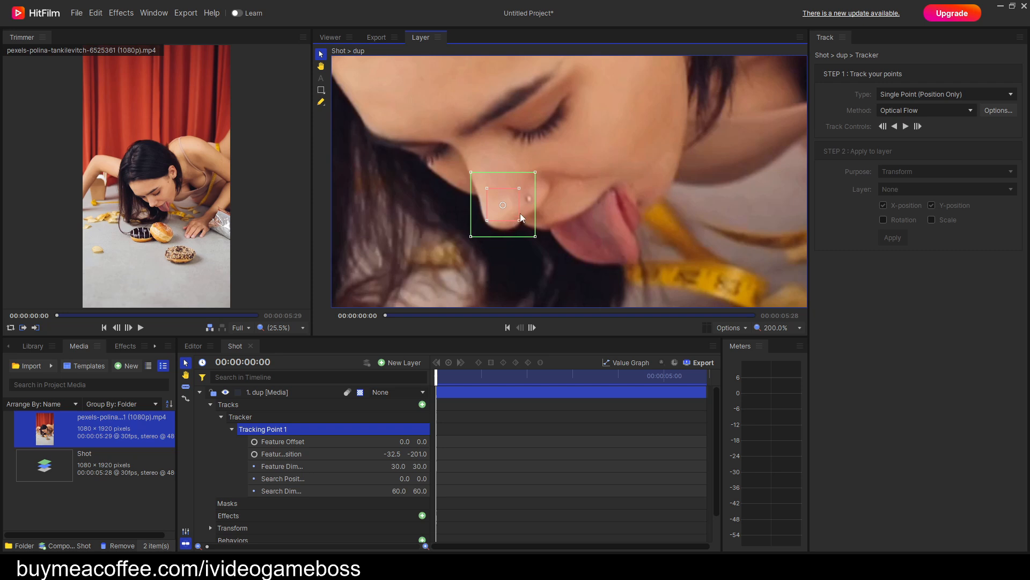
Turn off the motion tracking paths display and set the tracker to Single Point (Position Only) with the Optical Flow method.
left_click(741, 327)
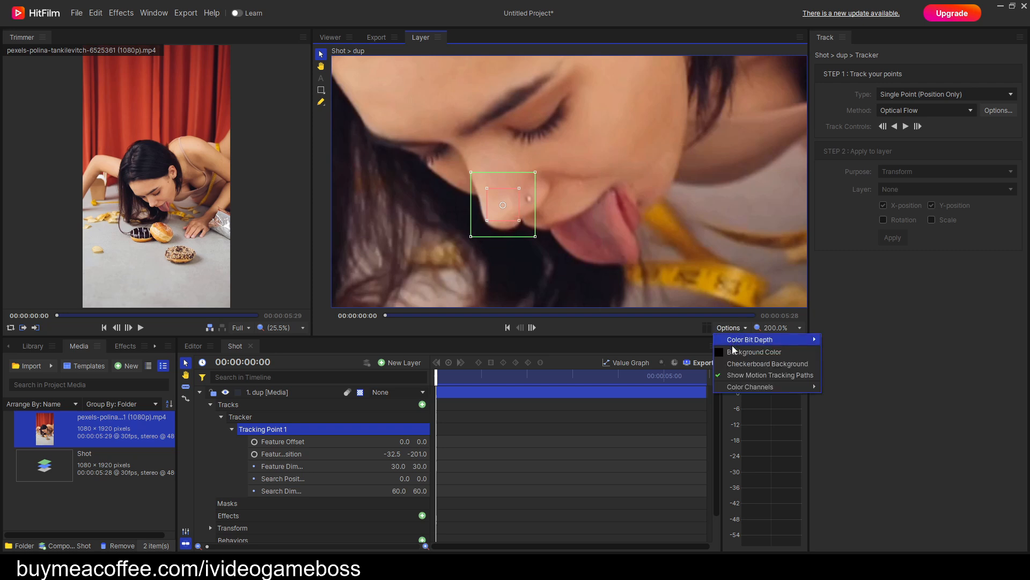
left_click(737, 375)
left_click(893, 95)
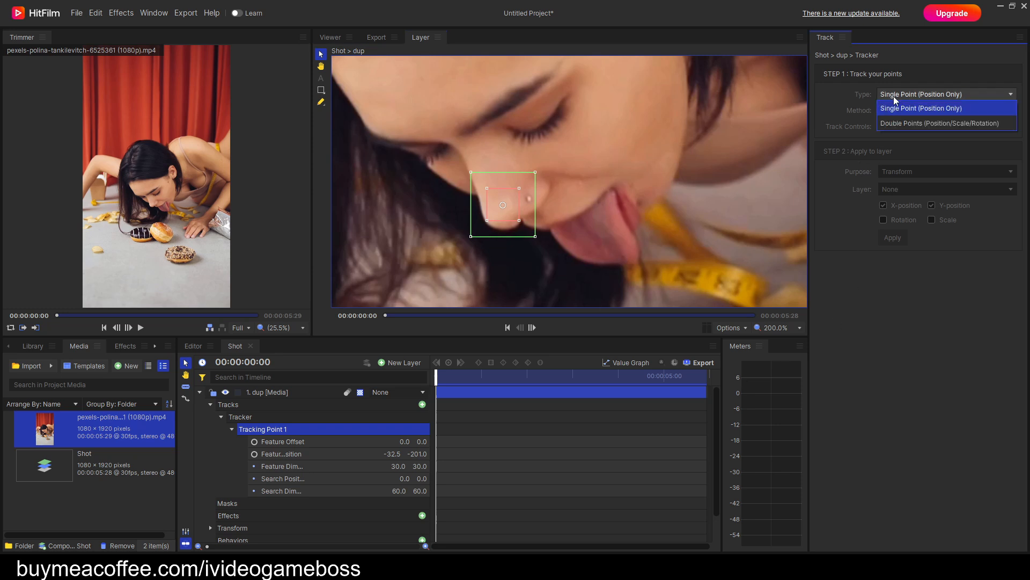
left_click(894, 108)
left_click(911, 110)
left_click(909, 125)
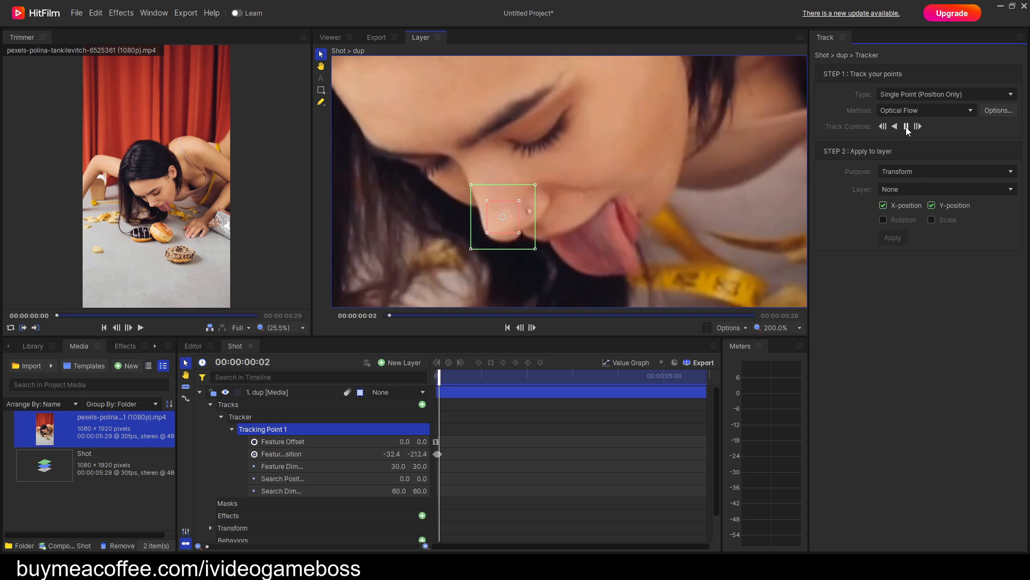
Track the nose point forward from the first frame to 00:00:02:09.
left_click_drag(620, 240, 636, 191)
key("v")
left_click(906, 126)
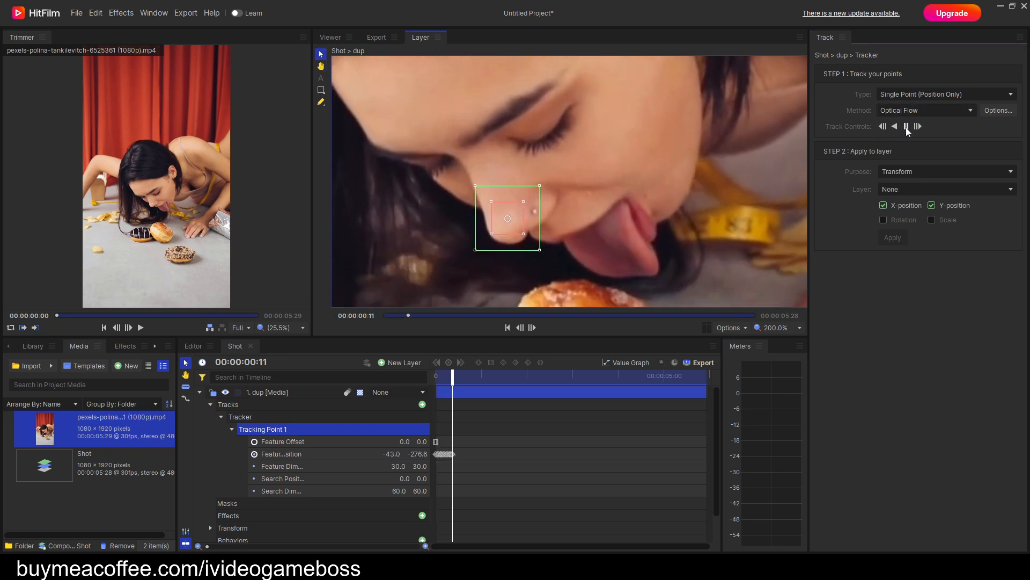
left_click(906, 127)
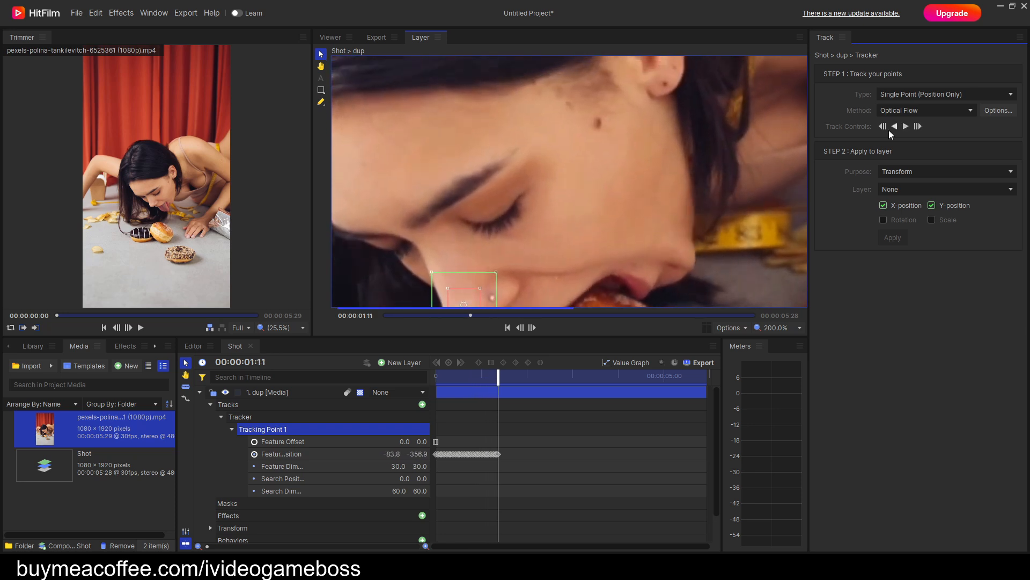
left_click_drag(655, 224, 678, 162)
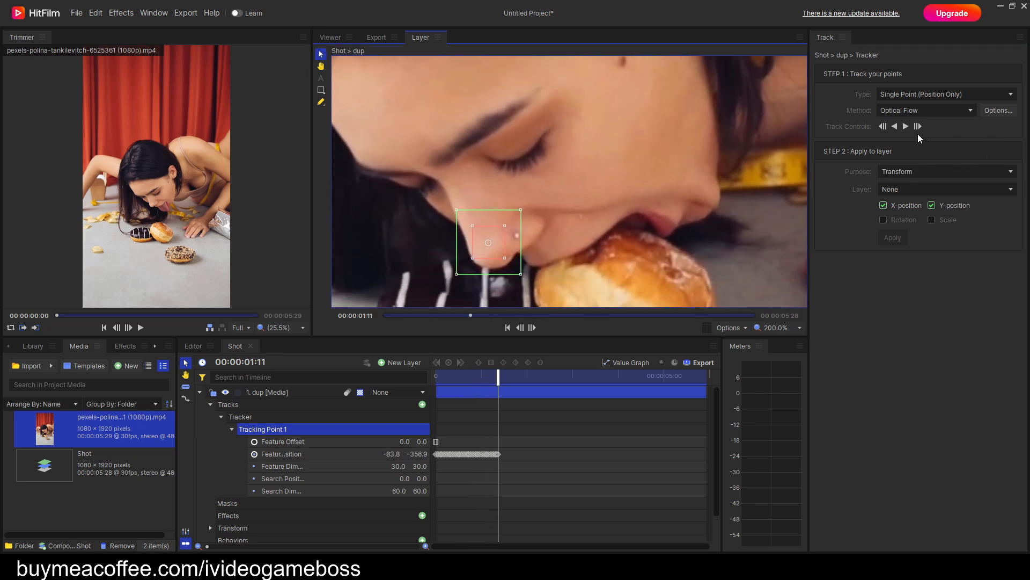
left_click(906, 126)
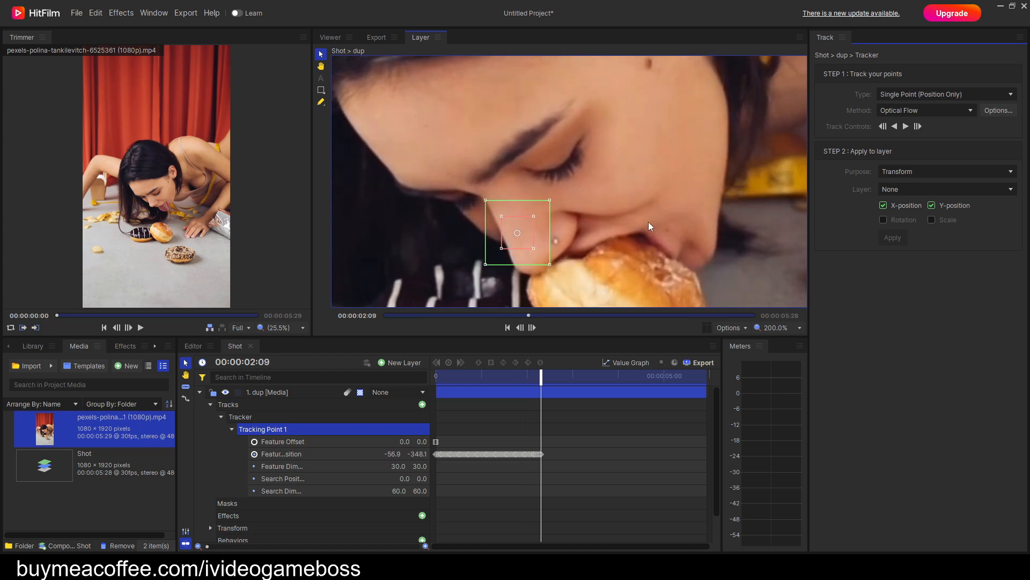
Go back to 00:00:01:28 and move Tracking Point 1 onto the nose tip, at about -62.6, -378.5.
key("Left")
key("Left")
key("Left")
key("Left")
key("Left")
key("Left")
key("Left")
key("Left")
key("Left")
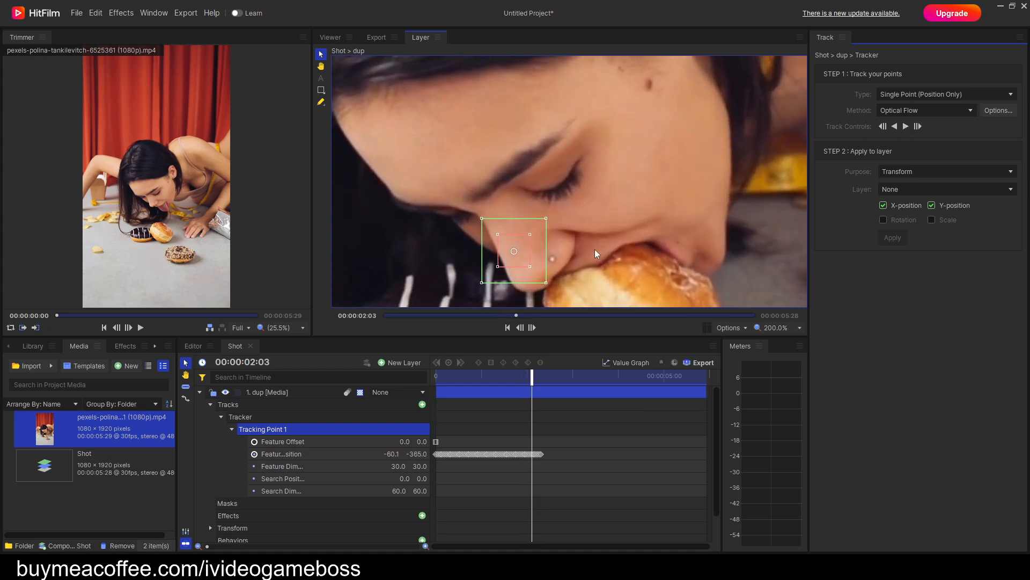
key("Left")
key("Left")
key("Left")
scroll(547, 234, "up", 2)
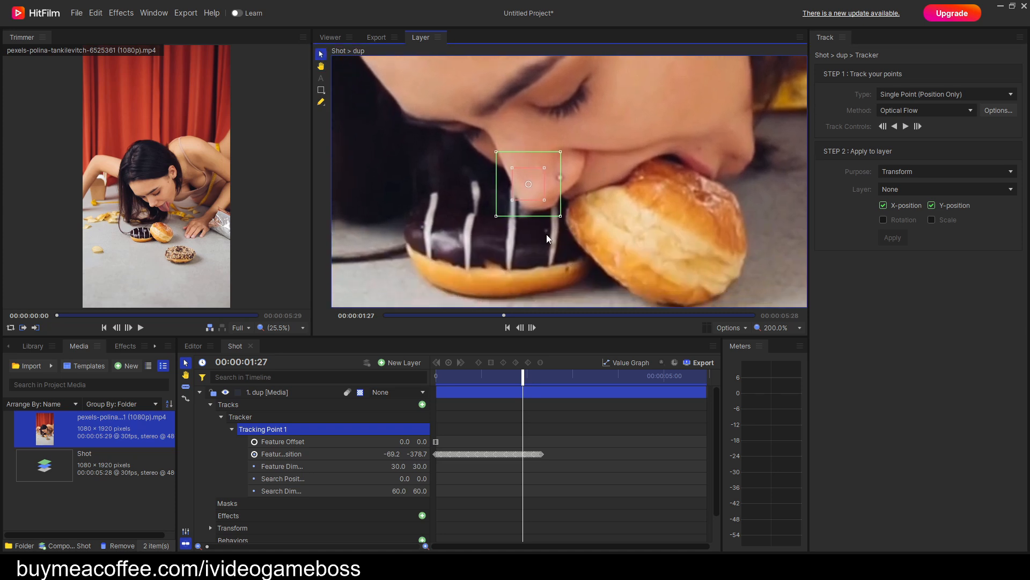
left_click_drag(589, 216, 571, 268)
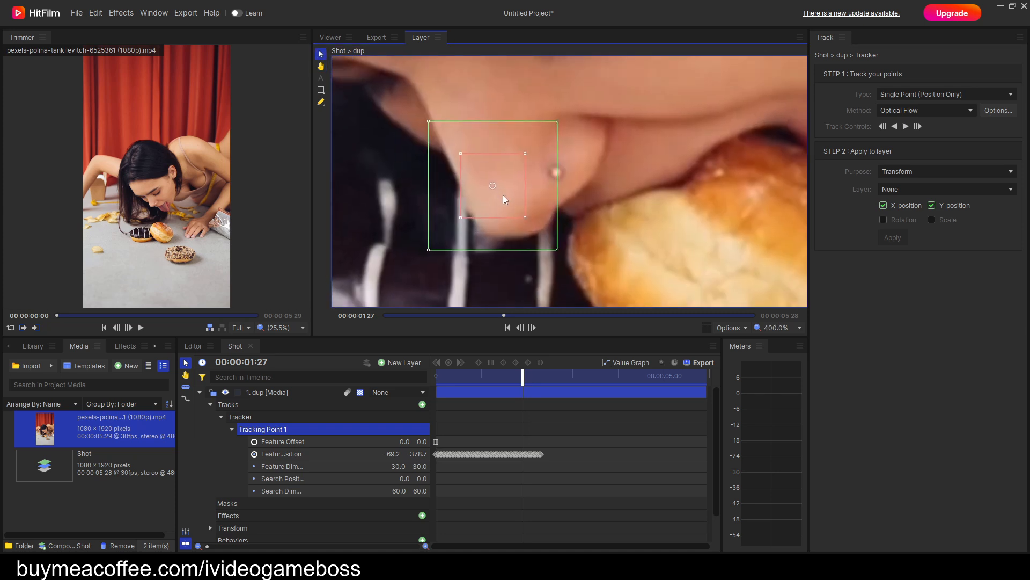
key("Right")
left_click_drag(504, 196, 516, 201)
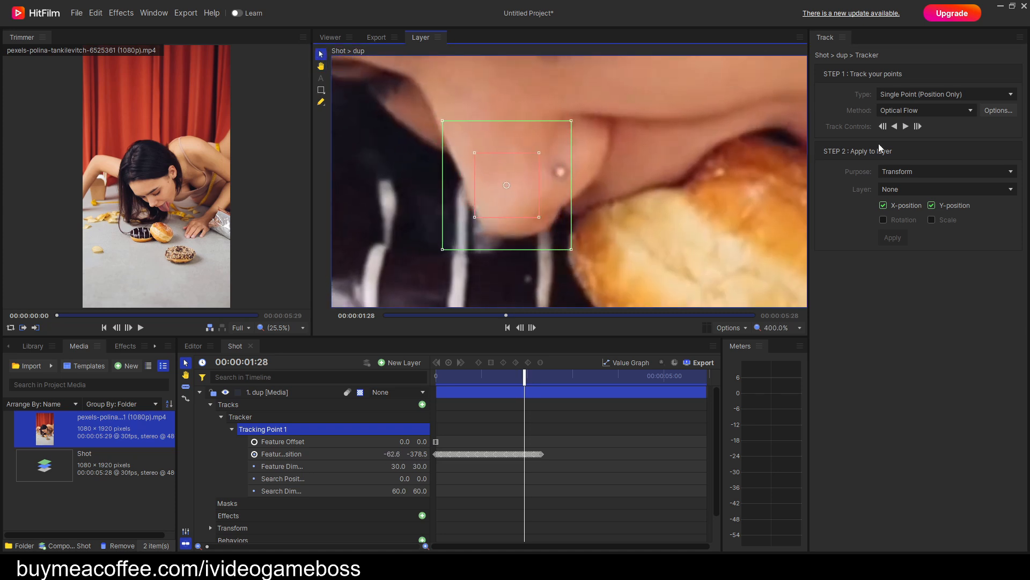
Track the nose point forward in short stretches from 00:00:01:28 to 00:00:02:24.
left_click(906, 127)
left_click(906, 126)
scroll(645, 125, "down", 3)
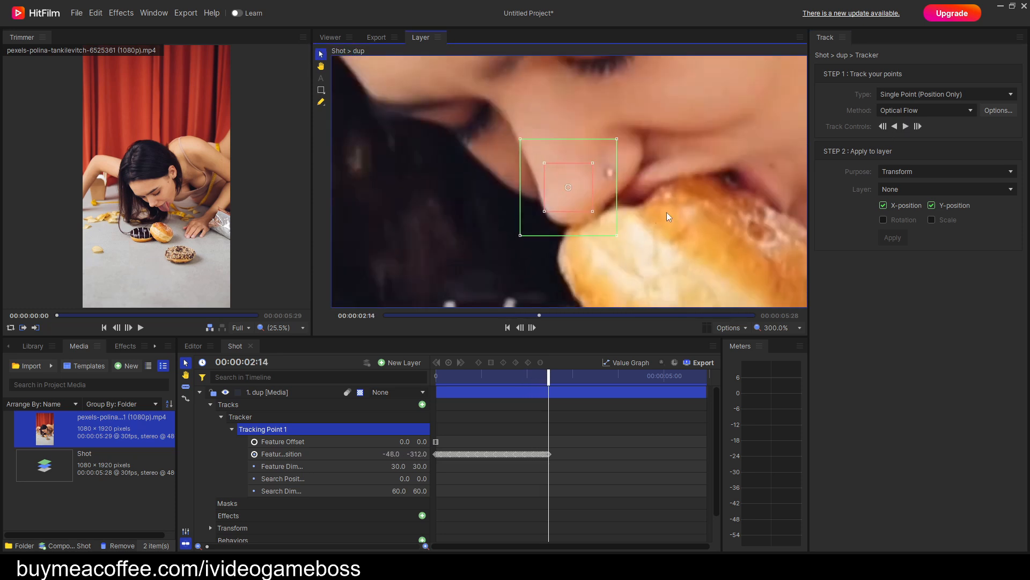
left_click(906, 126)
left_click(906, 127)
key("h")
left_click_drag(671, 112, 659, 245)
left_click_drag(625, 181, 656, 243)
key("v")
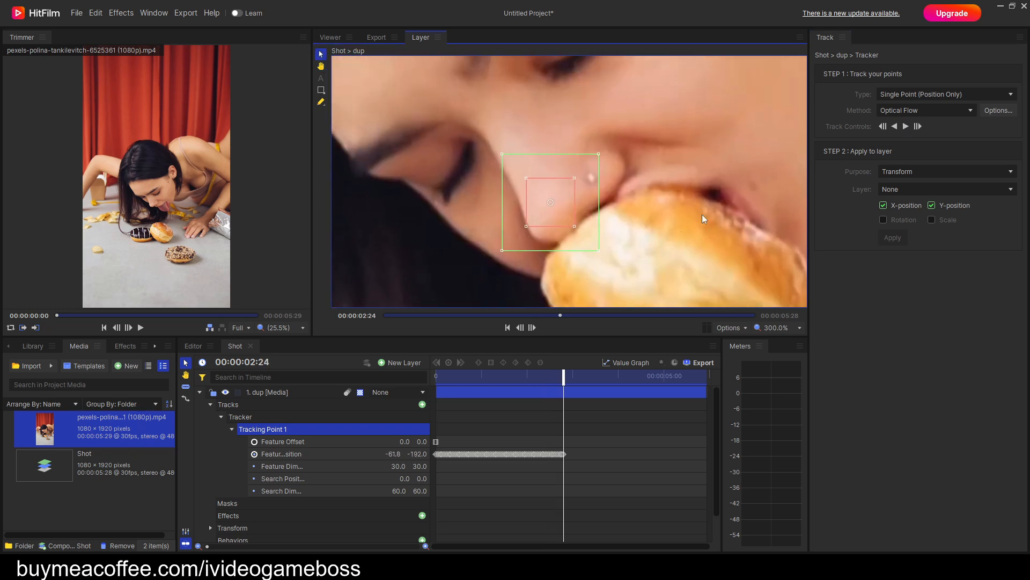
Continue tracking the nose point forward from 00:00:02:24 to 00:00:04:05.
left_click(906, 127)
key("h")
left_click_drag(668, 110, 682, 252)
key("v")
left_click(907, 127)
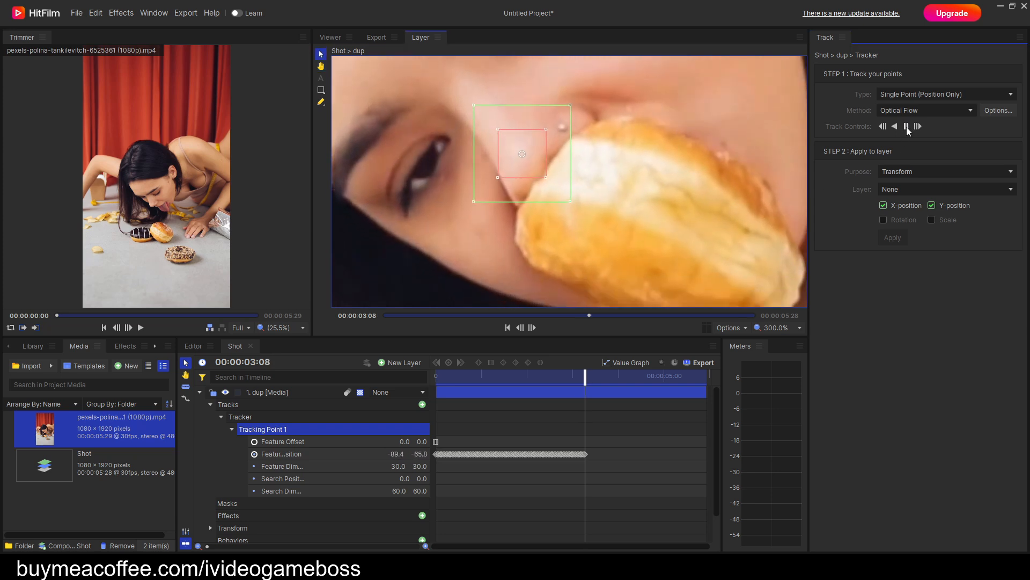
left_click(906, 128)
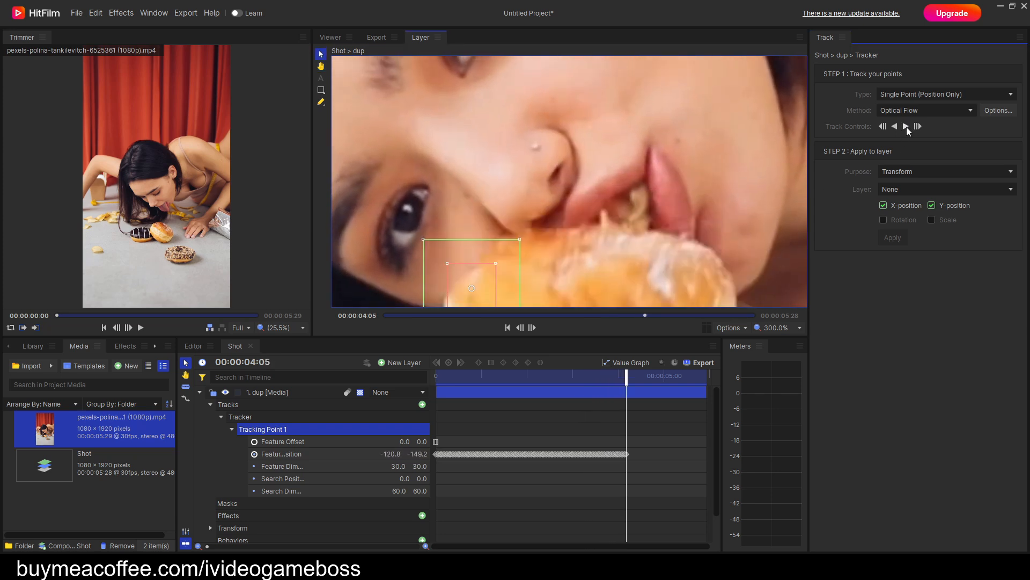
Go back to 00:00:04:02 and reposition Tracking Point 1 on the nose tip, at about -105.6, -73.8.
key("comma")
key("comma")
key("comma")
key("comma")
key("comma")
key("comma")
key("comma")
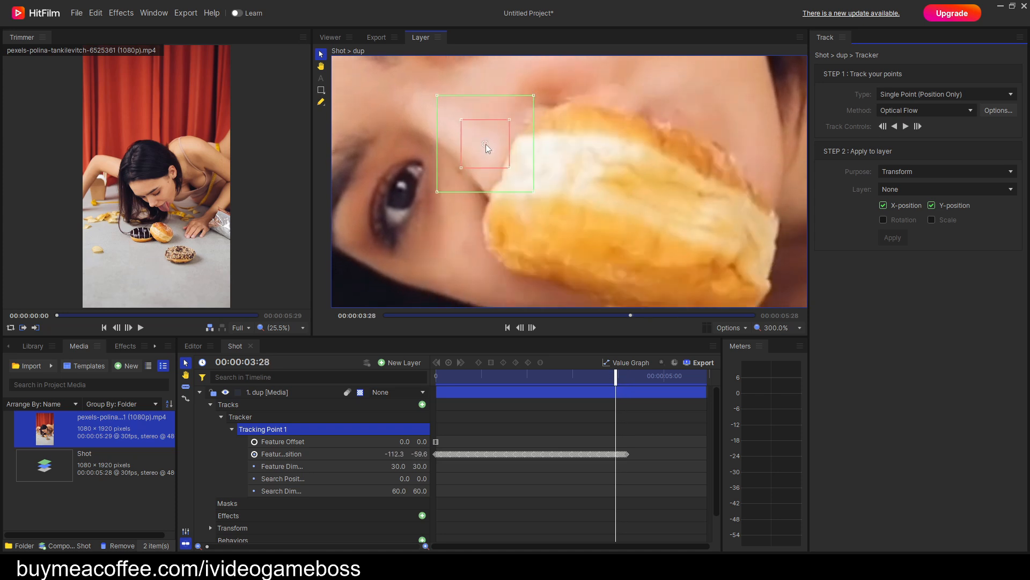
key("period")
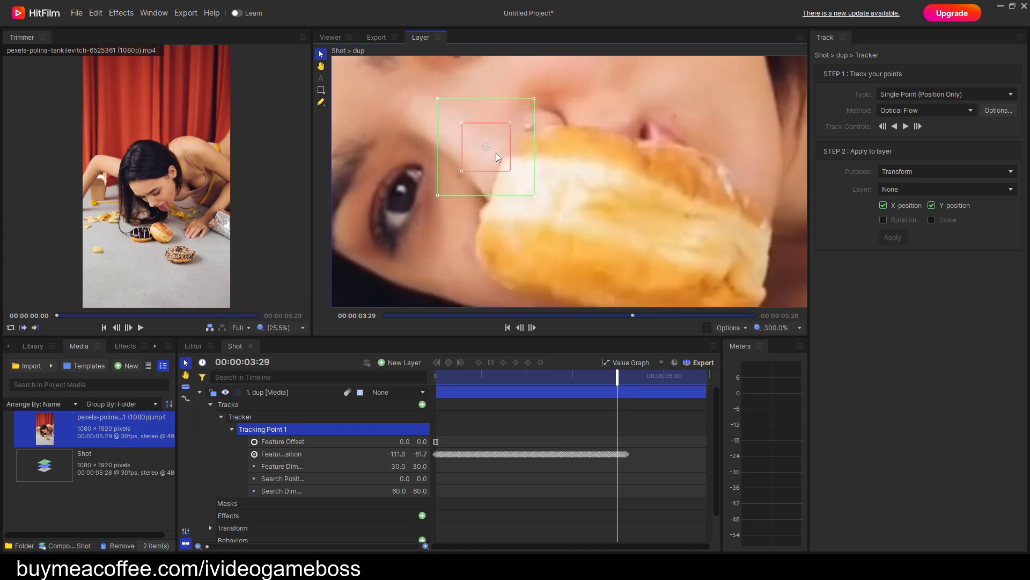
key("period")
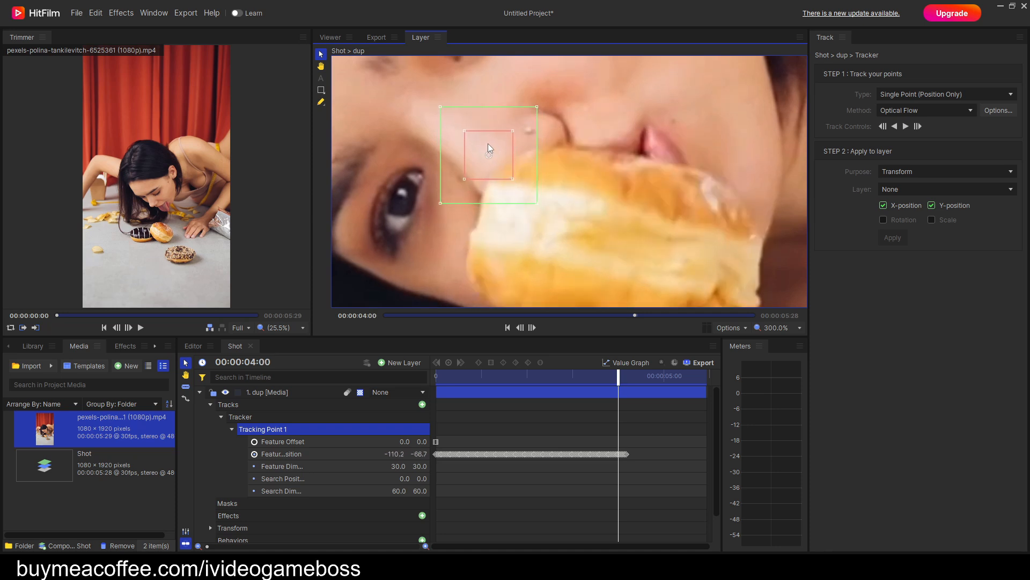
key("period")
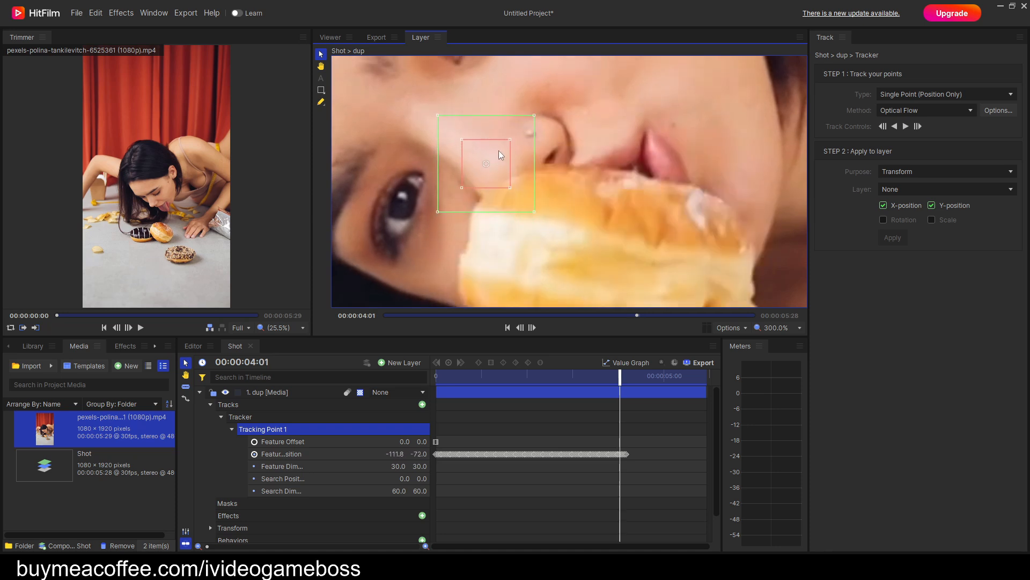
key("period")
left_click_drag(509, 207, 509, 163)
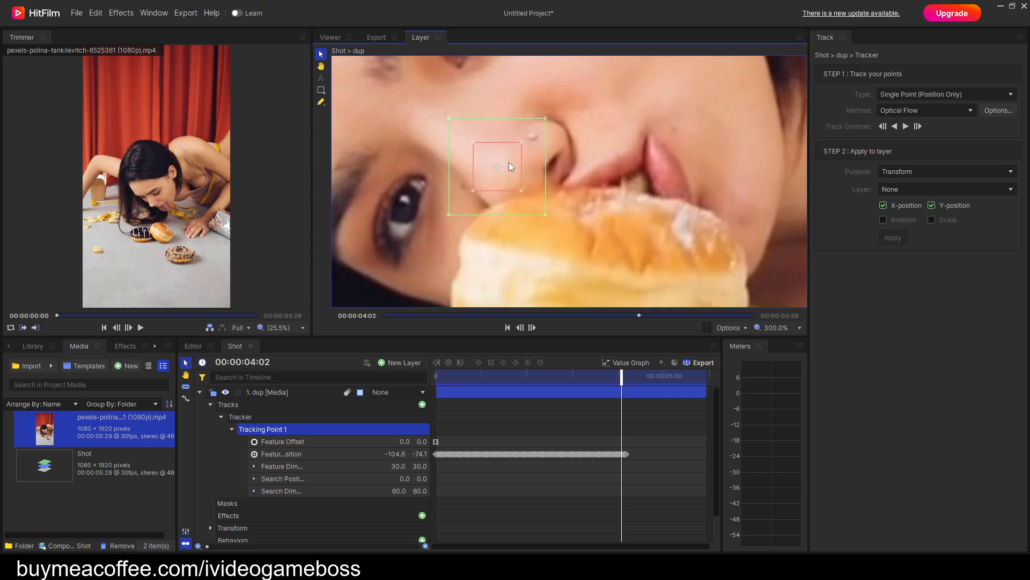
Track the nose point forward from 00:00:04:02 to the end of the clip and return to the first frame.
left_click(907, 127)
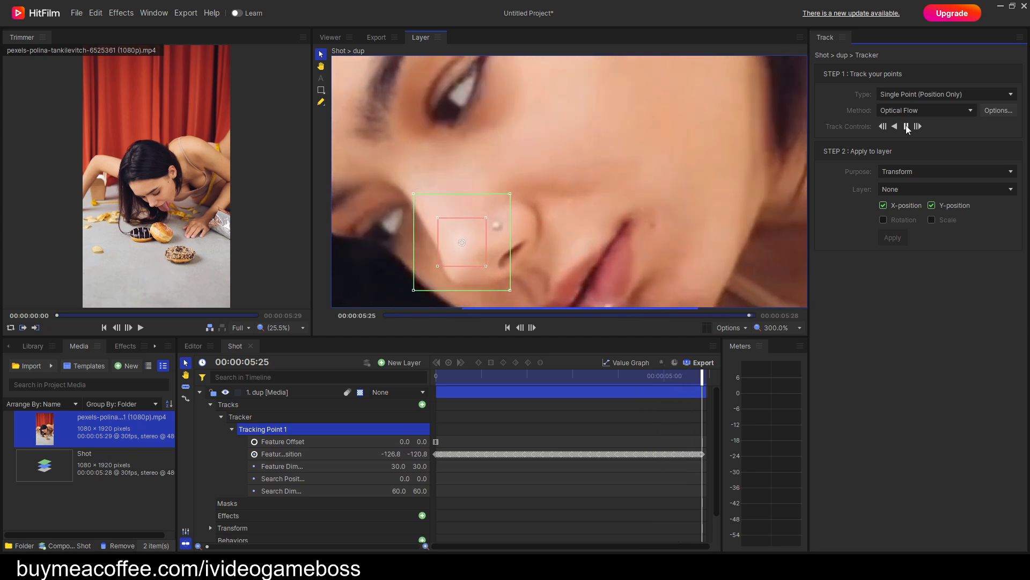
scroll(536, 206, "down", 5)
left_click_drag(565, 246, 600, 204)
left_click_drag(706, 376, 436, 417)
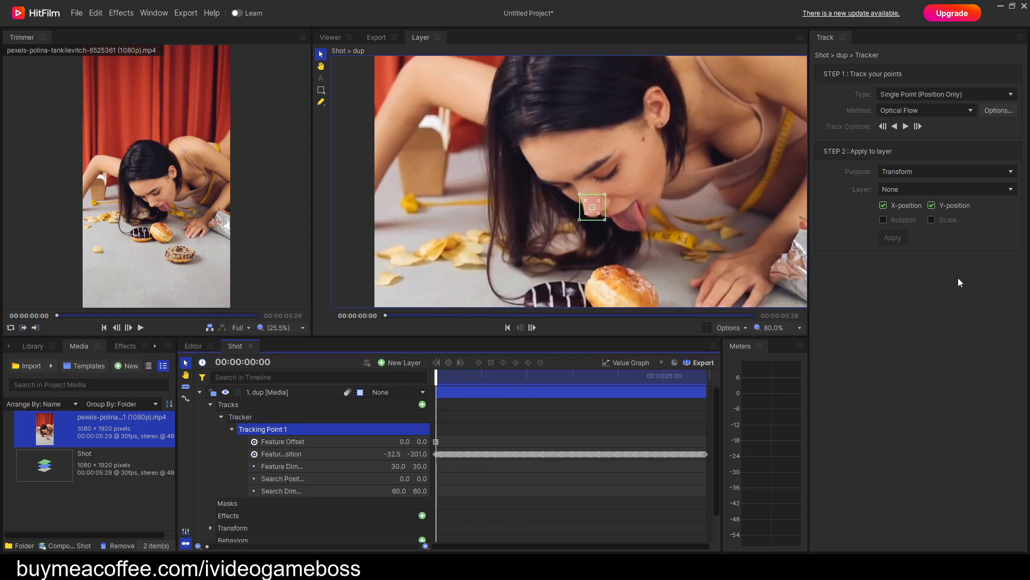
Apply the tracking data to the dup layer as Stabilize, using X-position and Y-position.
left_click(907, 171)
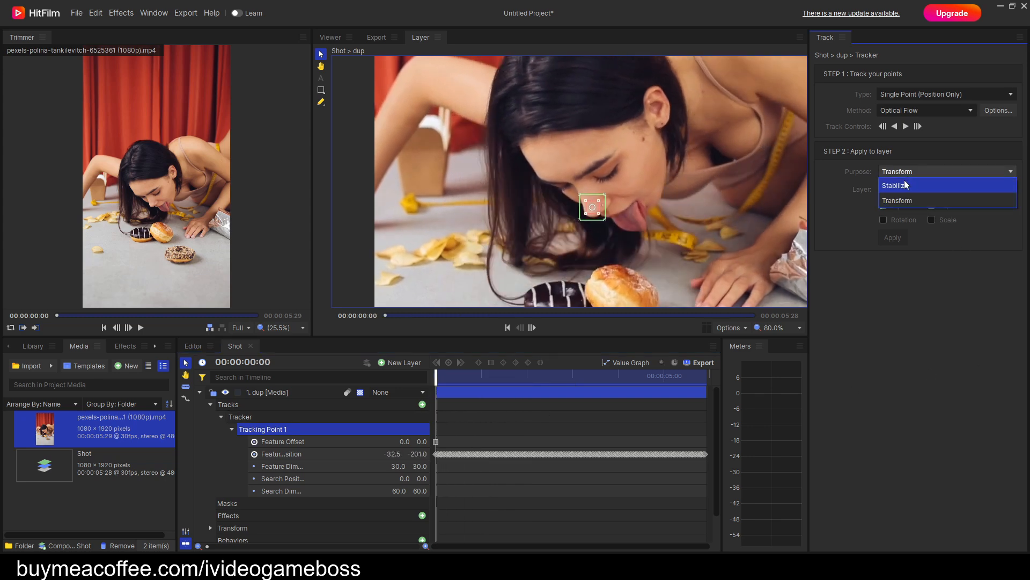
left_click(906, 185)
left_click(893, 237)
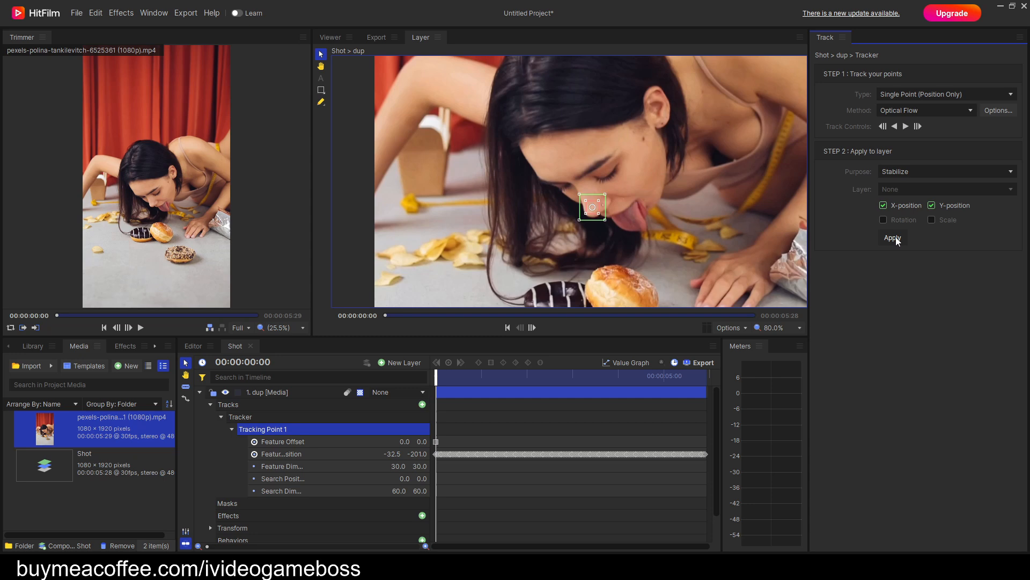
Play the stabilized dup layer in the viewer to check the nose position, and return to the first frame.
left_click(330, 38)
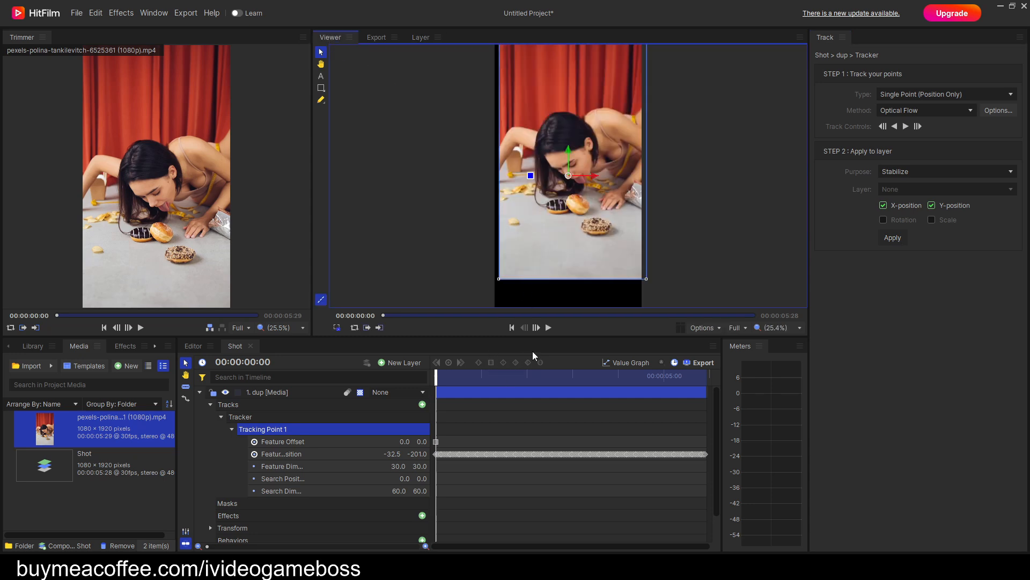
left_click(548, 327)
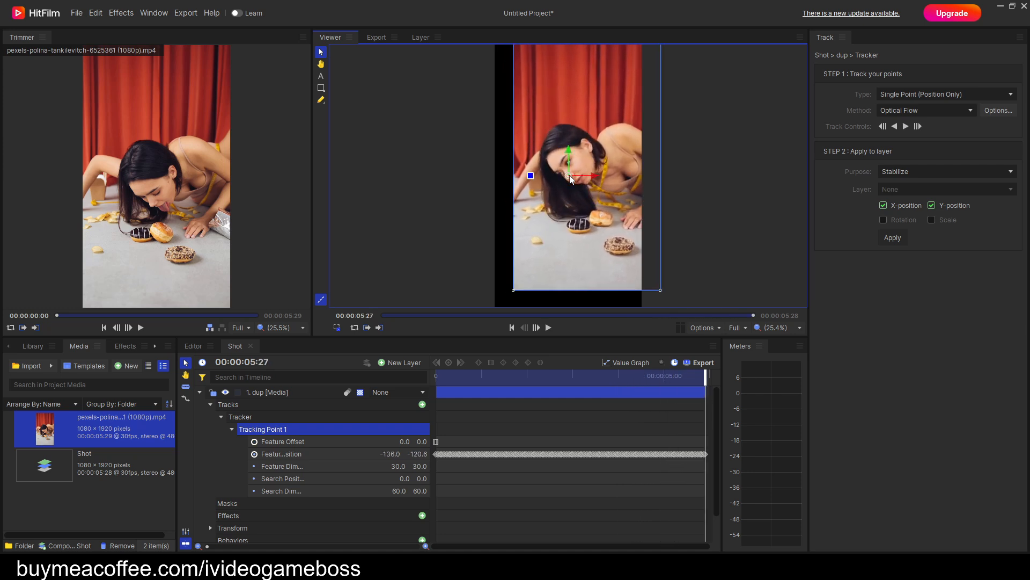
left_click_drag(702, 372, 436, 375)
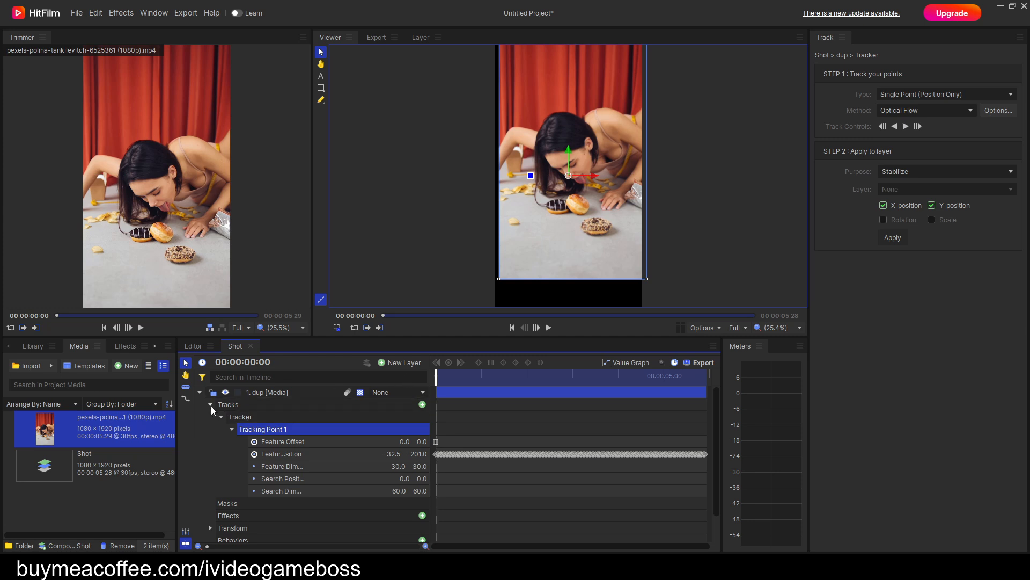
Collapse the dup layer and add a black 1080 × 1920 plane named New Plane 1.
left_click(199, 392)
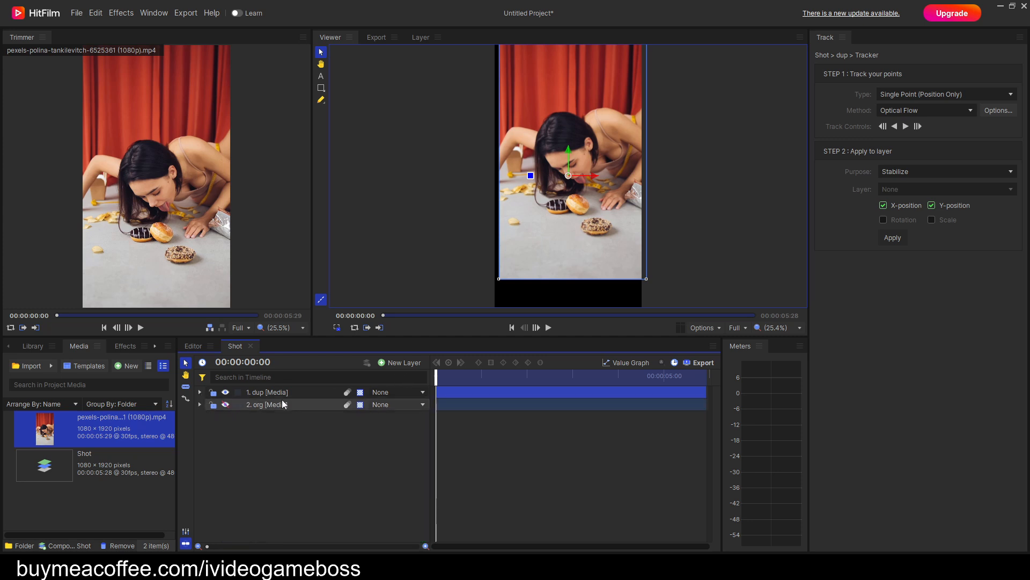
left_click(421, 365)
left_click(411, 376)
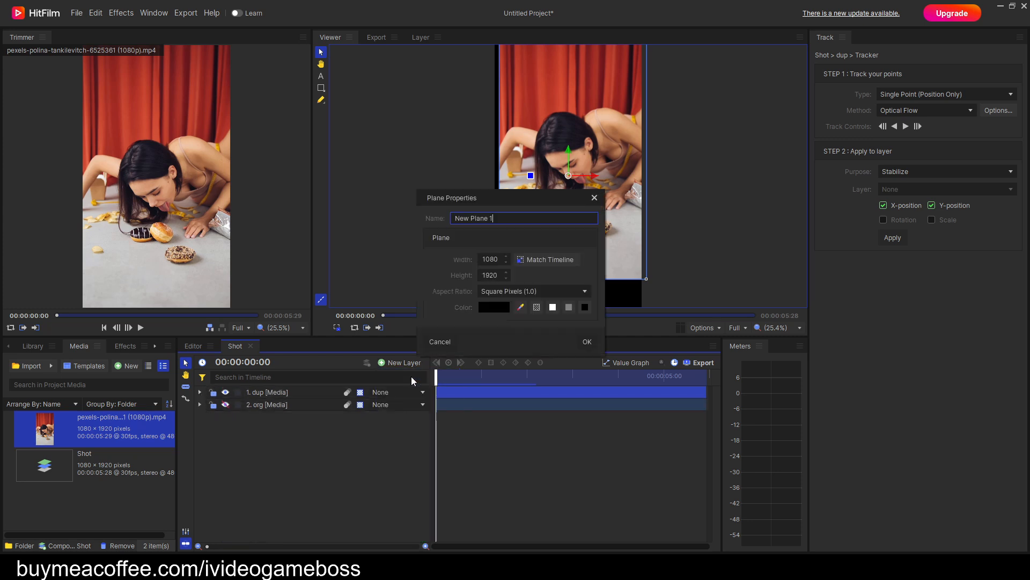
left_click(588, 341)
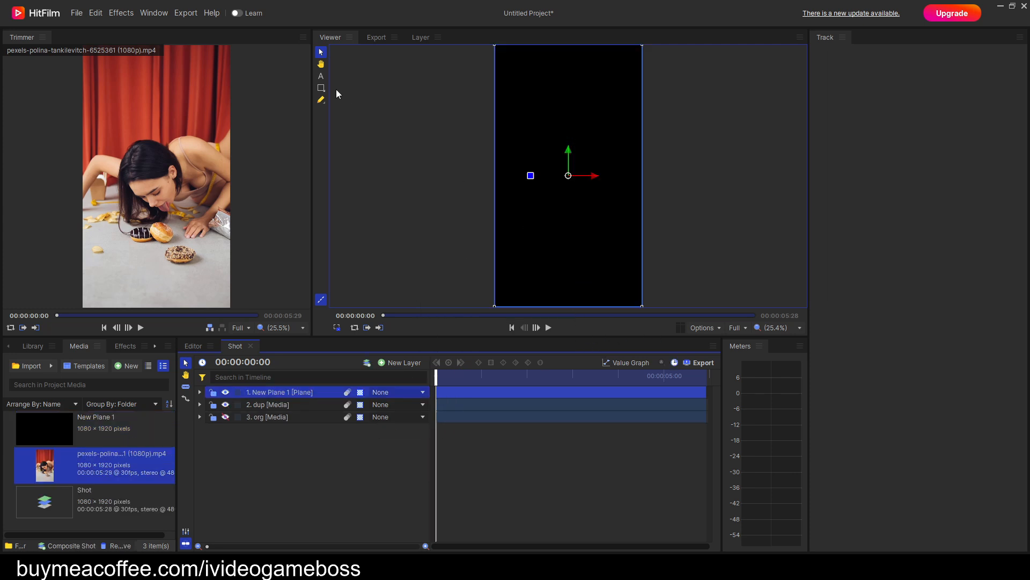
Draw a circular mask on New Plane 1 over the woman's head and invert it.
left_click_drag(324, 90, 354, 121)
mouse_move(581, 165)
left_mouse_down()
mouse_move(588, 175)
mouse_move(574, 204)
left_mouse_up()
scroll(575, 142, "up", 5)
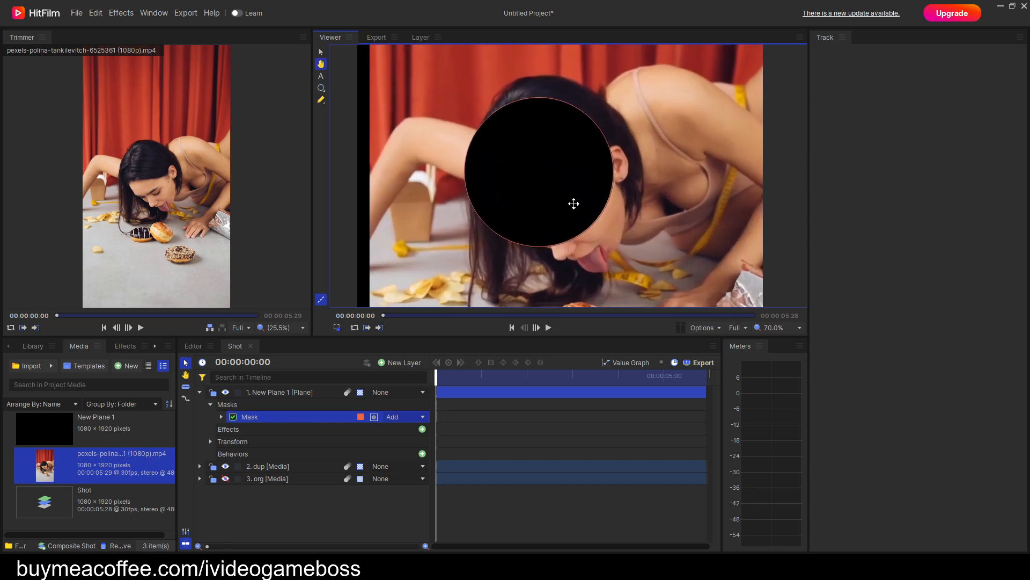
left_click(374, 417)
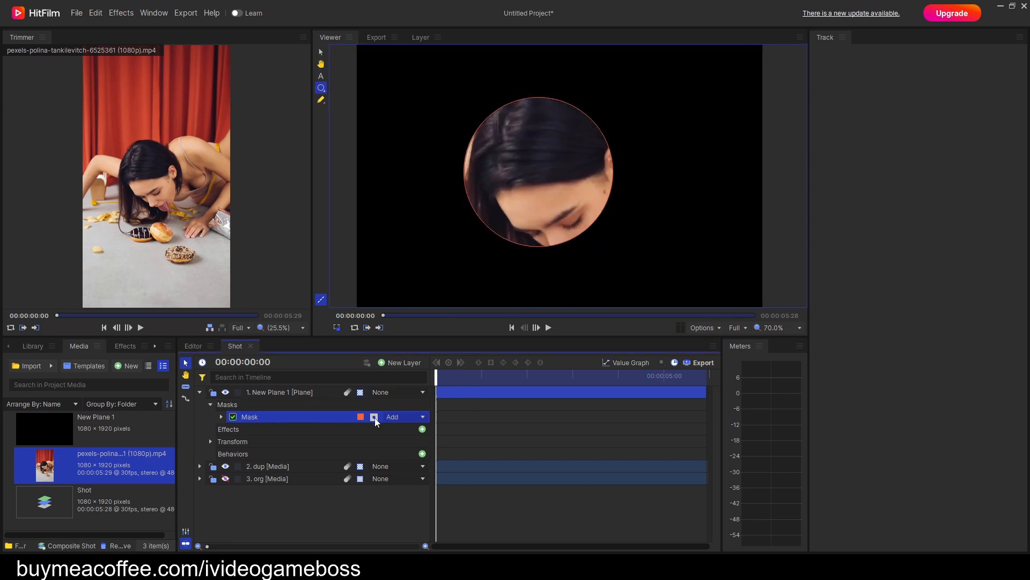
Select all of the circular mask's points, shrink the circle and center it on the nose tip.
mouse_move(549, 184)
left_mouse_down()
mouse_move(562, 244)
mouse_move(550, 189)
left_mouse_up()
key("h")
left_click(321, 99)
left_click_drag(645, 267, 373, 64)
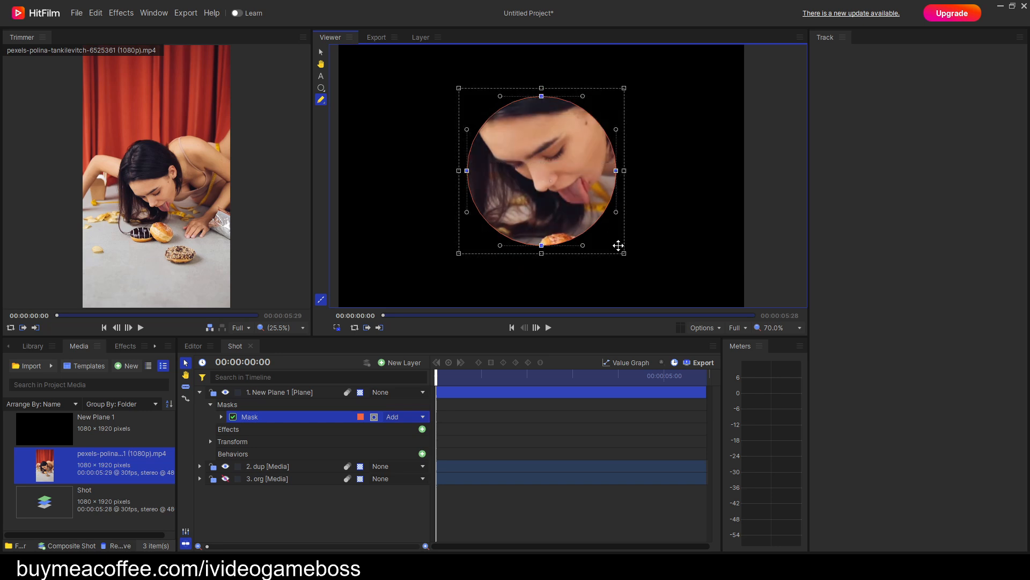
left_click_drag(625, 254, 558, 203)
scroll(558, 203, "up", 3)
left_click_drag(507, 122, 509, 147)
scroll(614, 226, "down", 3)
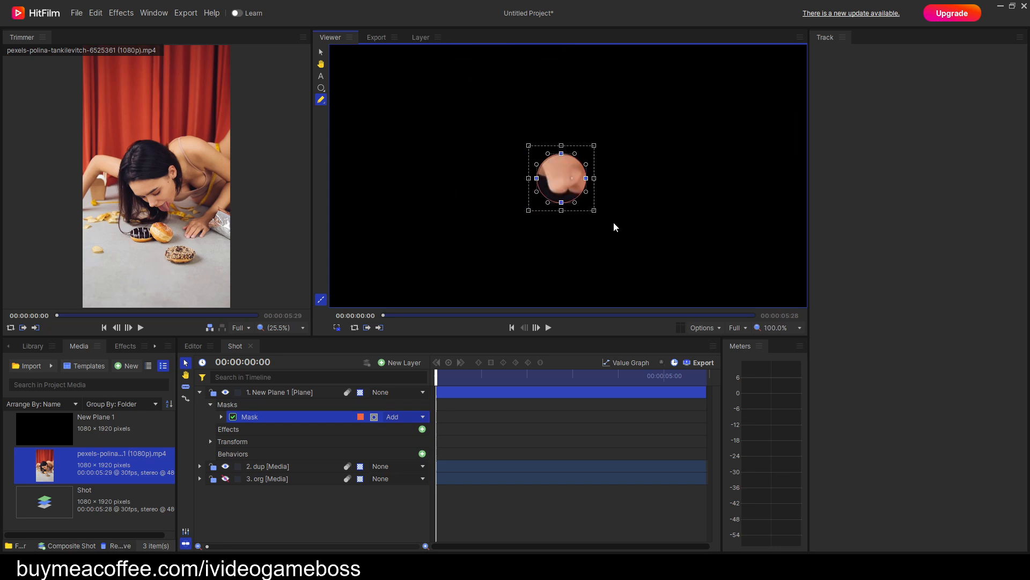
Enlarge the circular mask around the nose until it surrounds the woman's head and the two touching donuts.
left_click_drag(600, 215, 704, 315)
scroll(609, 226, "down", 3)
left_click_drag(612, 227, 556, 175)
left_click_drag(617, 235, 644, 276)
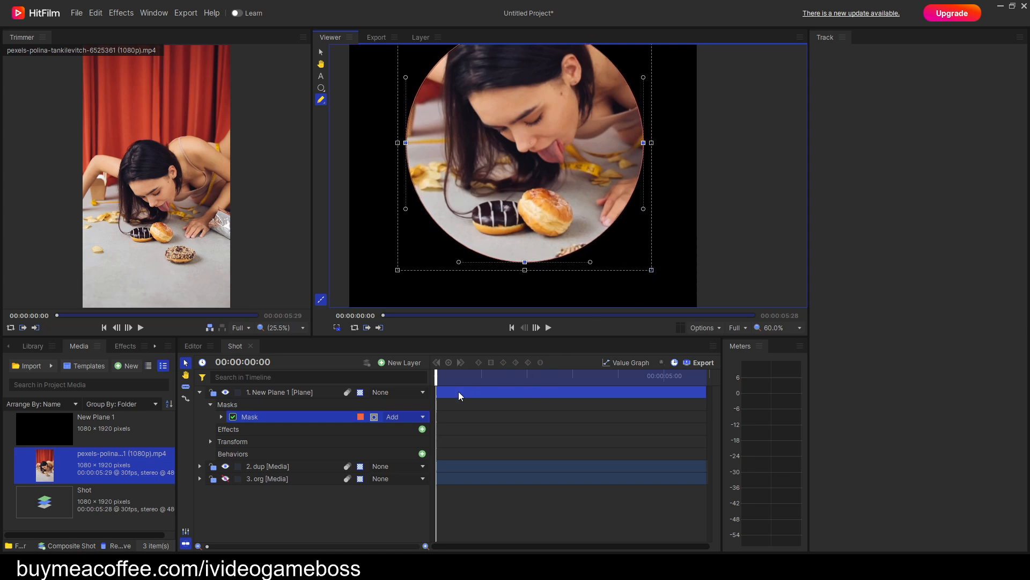
Start keyframing the dup layer's rotation on the first frame, with a value of 33°.
left_click_drag(436, 376, 435, 400)
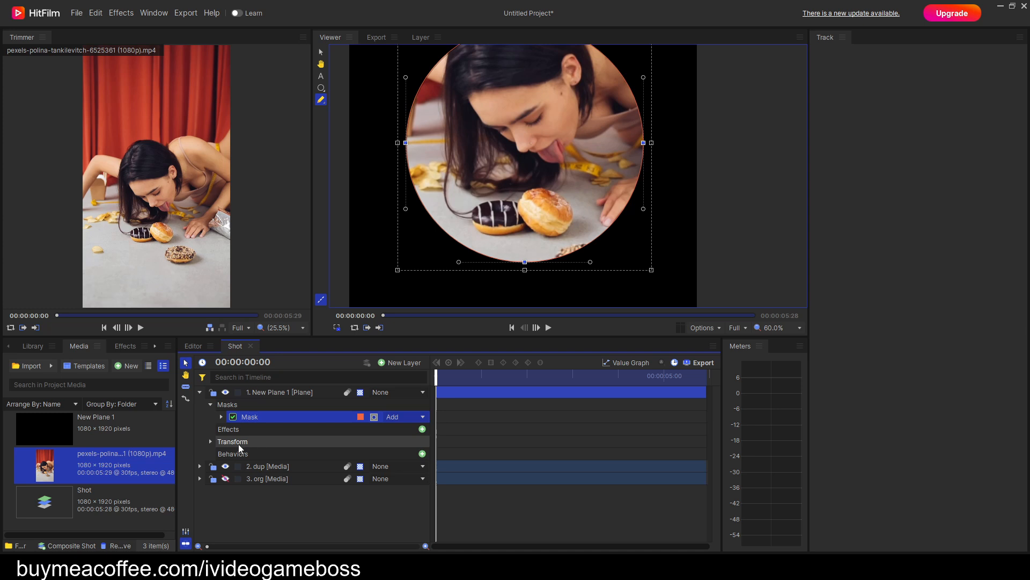
left_click(200, 393)
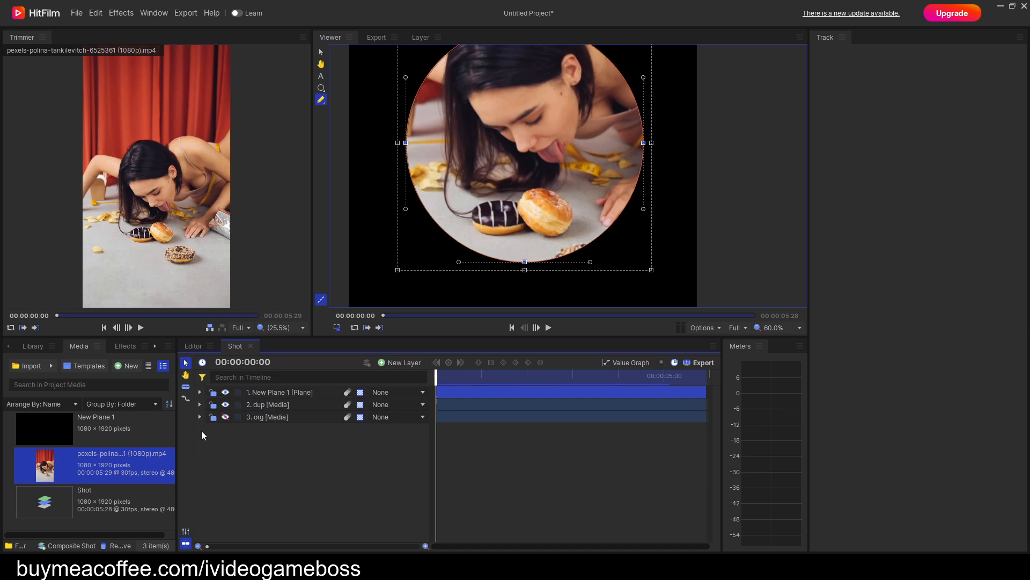
left_click(199, 405)
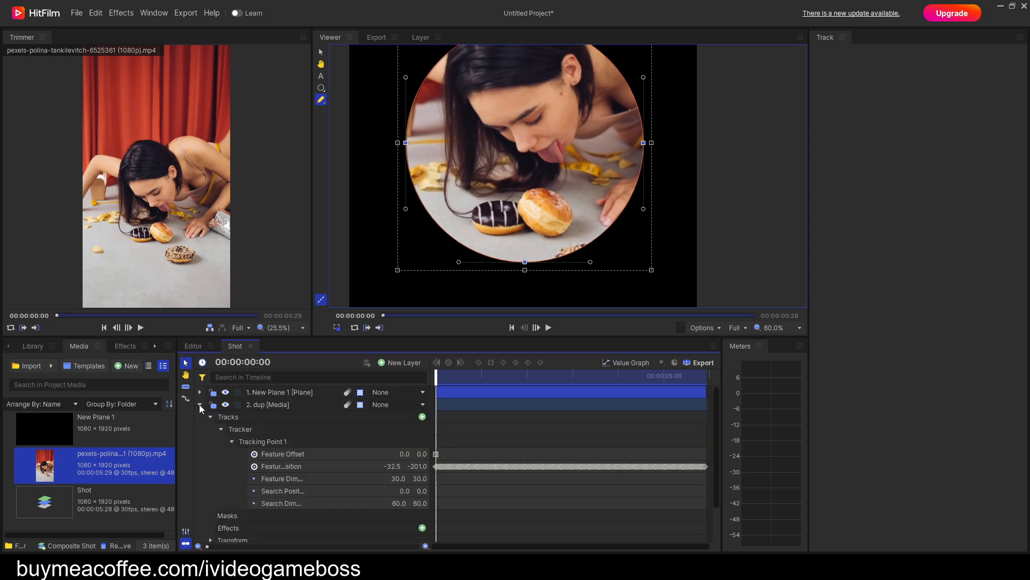
left_click(211, 416)
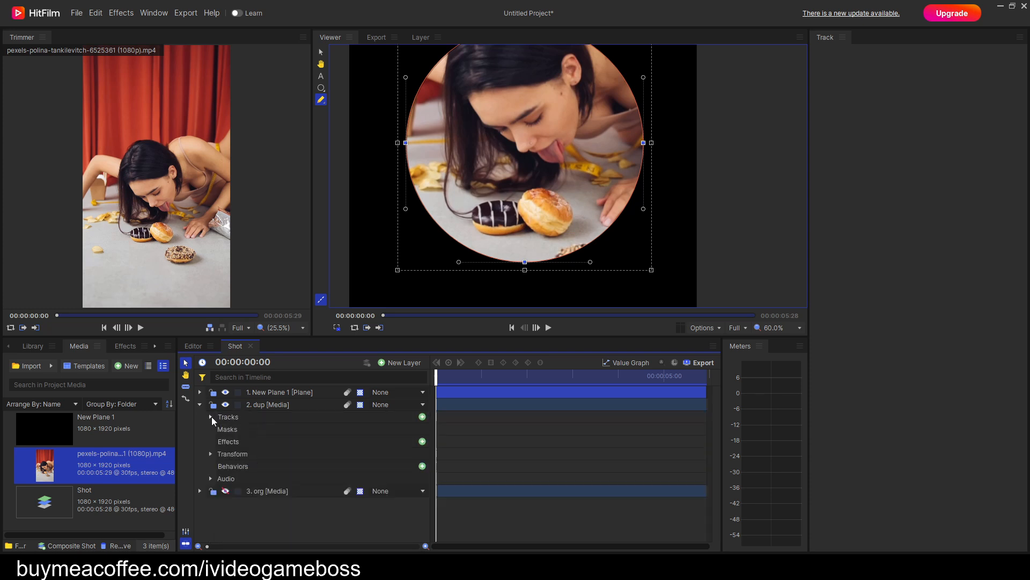
left_click(211, 452)
scroll(294, 467, "down", 1)
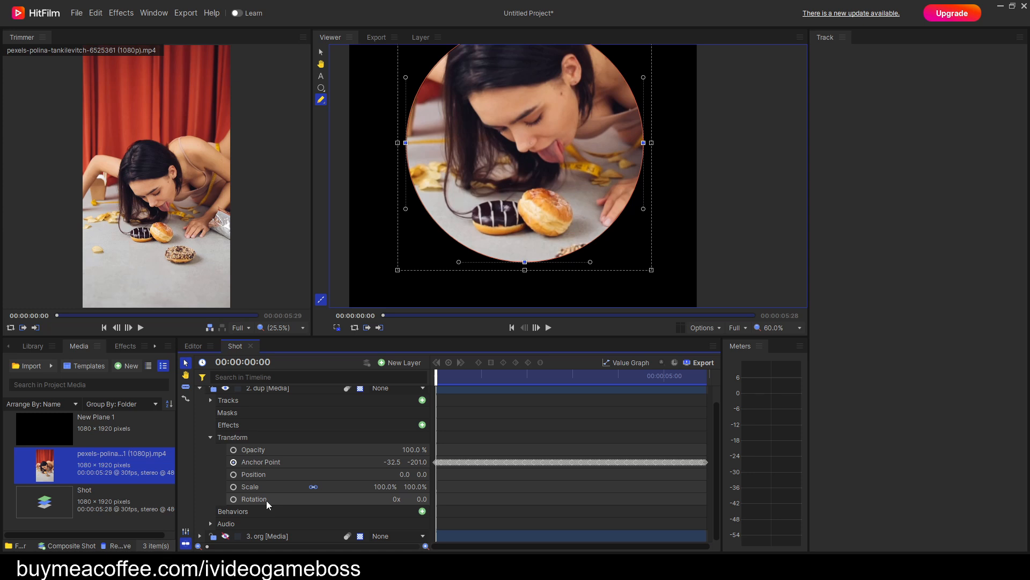
left_click_drag(437, 383, 436, 384)
left_click(234, 500)
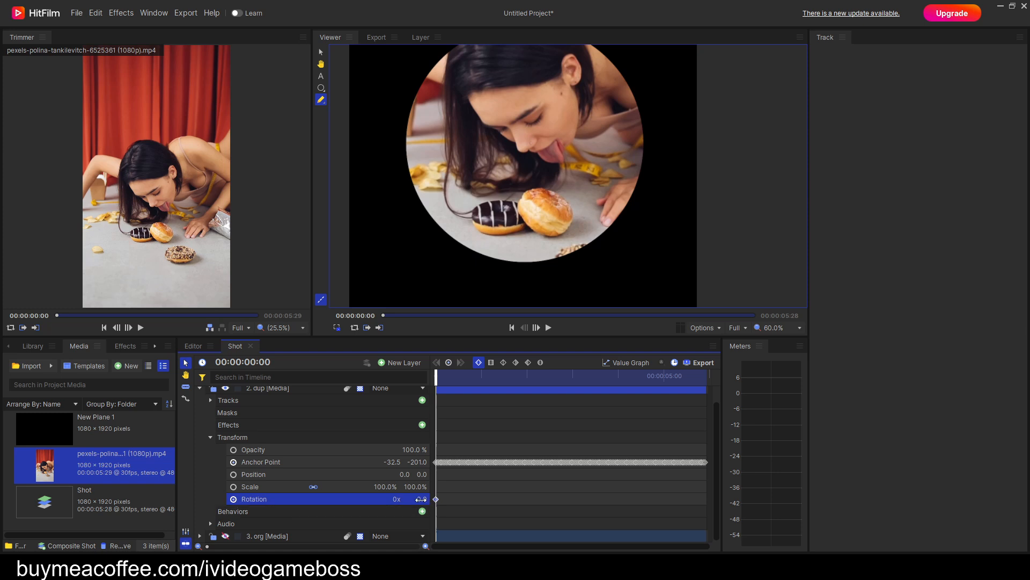
left_click_drag(421, 499, 440, 499)
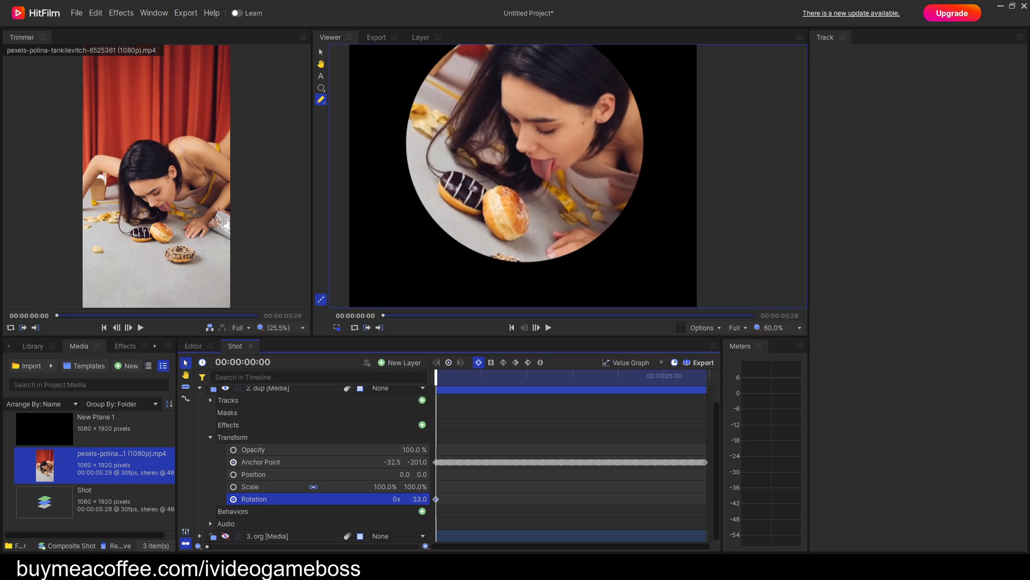
Keyframe the dup layer's rotation at 47° at 00:00:02:21 and 58° at 00:00:05:27, with another adjusted keyframe between them to keep the face upright.
left_click_drag(441, 381, 560, 382)
left_click_drag(417, 499, 425, 499)
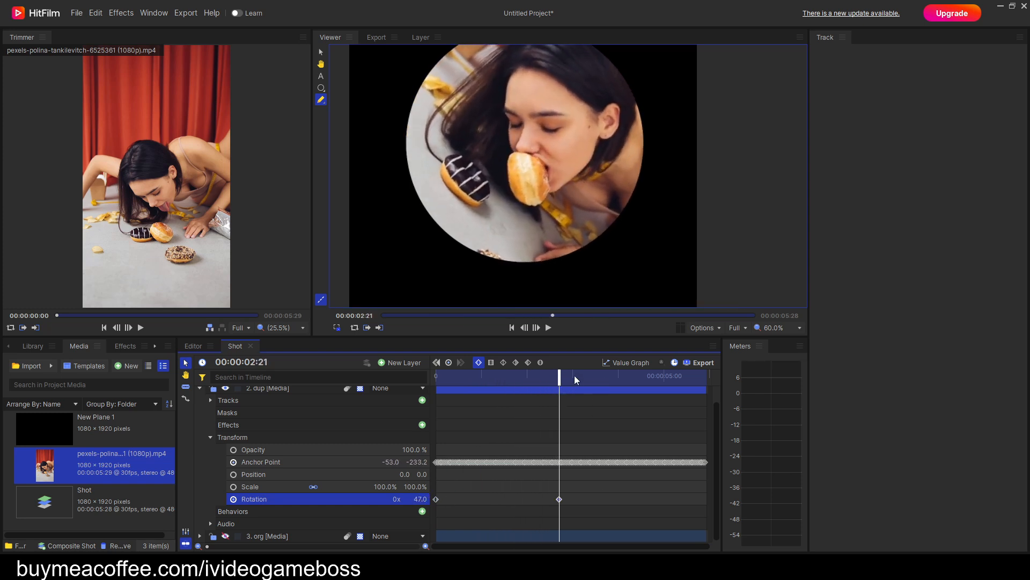
left_click_drag(561, 377, 611, 377)
left_click_drag(418, 499, 431, 500)
left_click_drag(611, 381, 705, 383)
left_click_drag(419, 500, 413, 499)
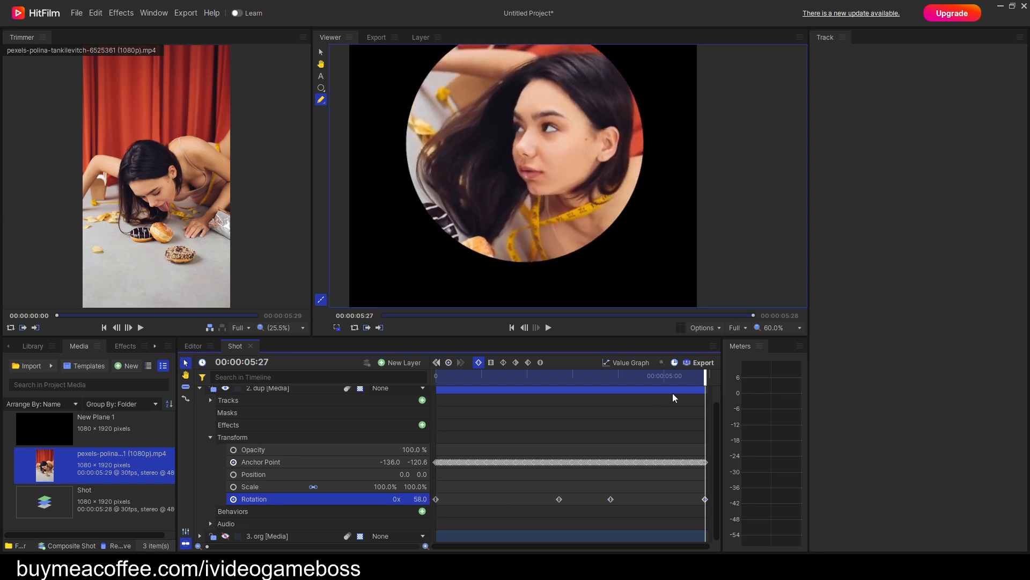
Add adjusted rotation keyframes to the dup layer at 00:00:04:26 and 00:00:02:04, and one of 56° at 00:00:01:02.
left_click_drag(705, 379, 658, 378)
left_click_drag(419, 499, 424, 499)
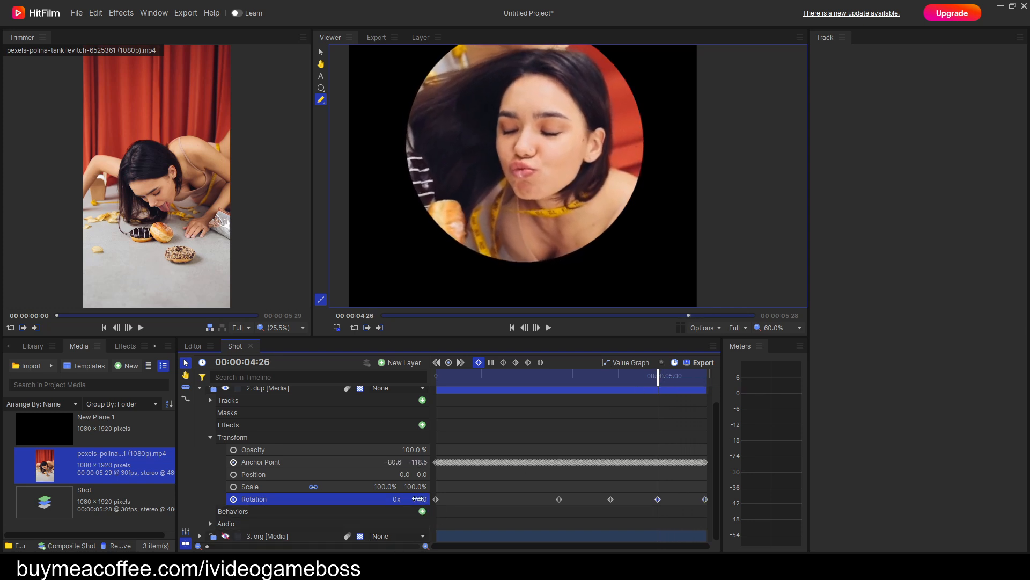
left_click_drag(661, 378, 534, 399)
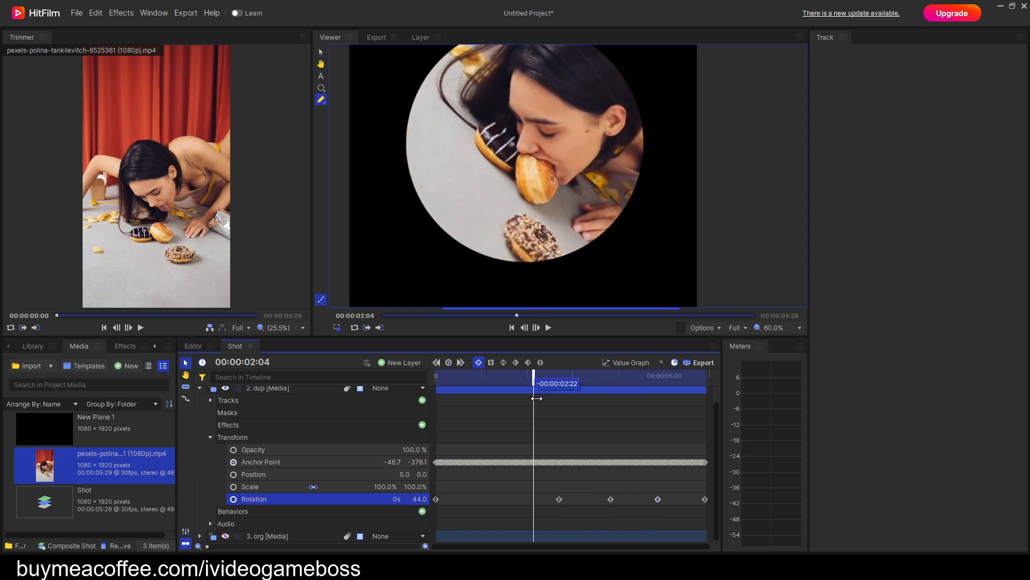
left_click_drag(421, 499, 431, 498)
left_click_drag(532, 382, 485, 382)
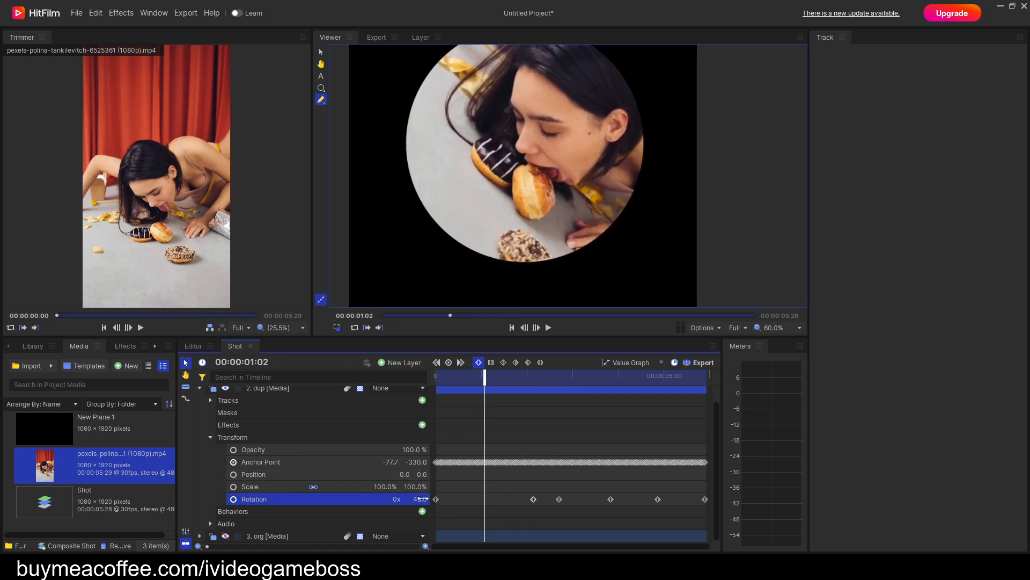
left_click_drag(421, 499, 427, 499)
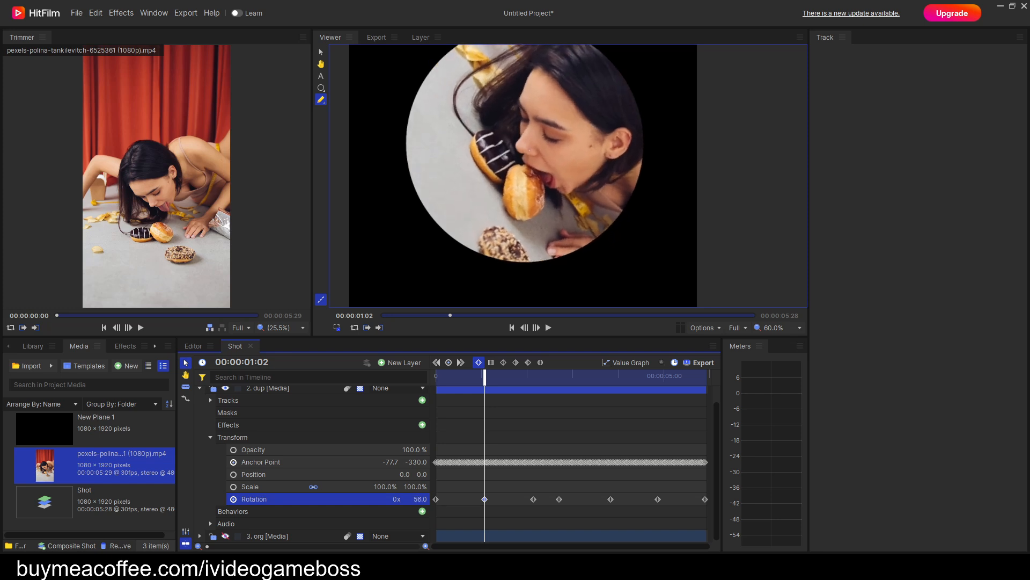
Set the dup layer's first rotation keyframe to 46° at 00:00:00:00.
left_click_drag(486, 382, 436, 382)
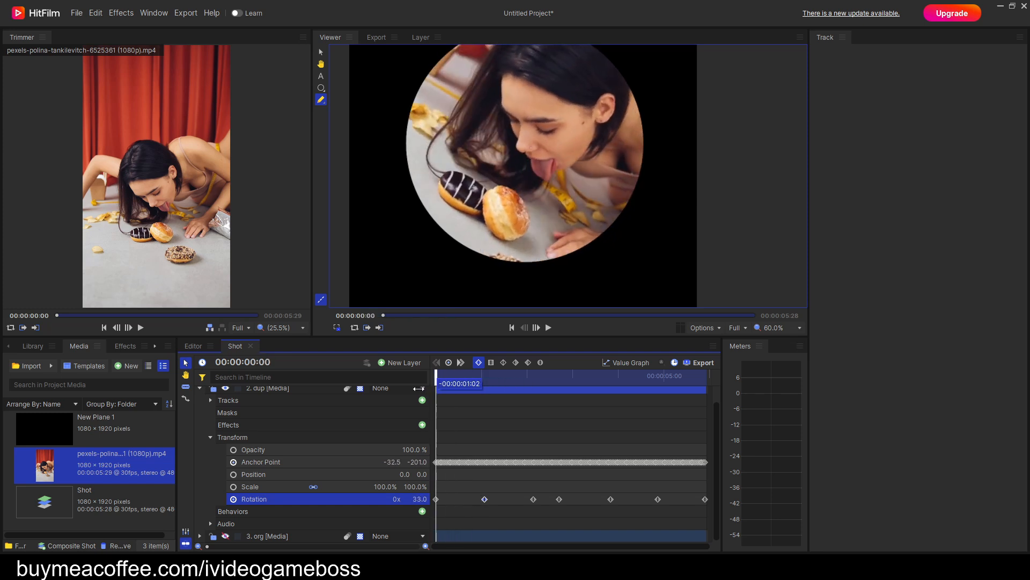
left_click_drag(417, 499, 424, 499)
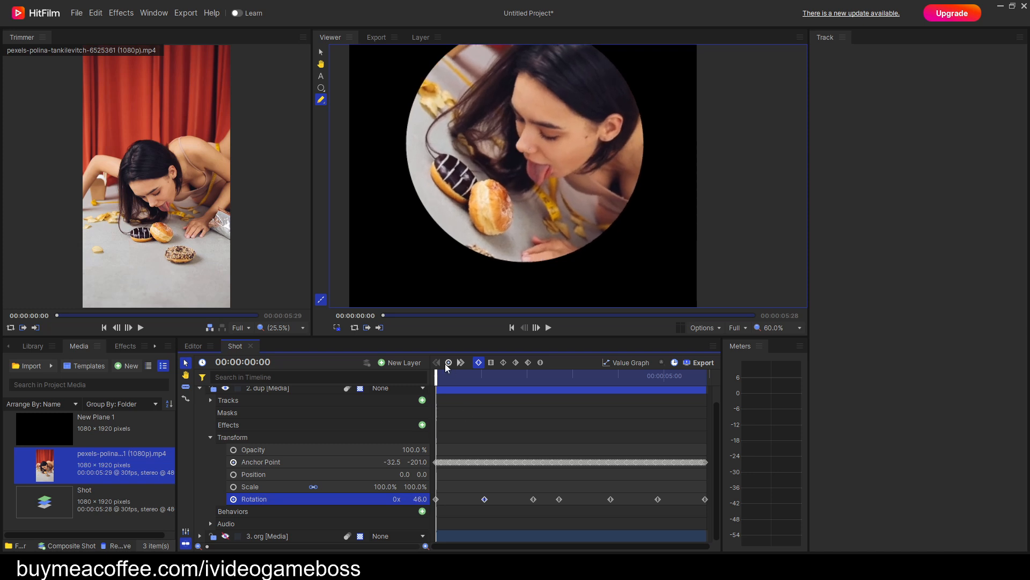
left_click_drag(438, 380, 415, 405)
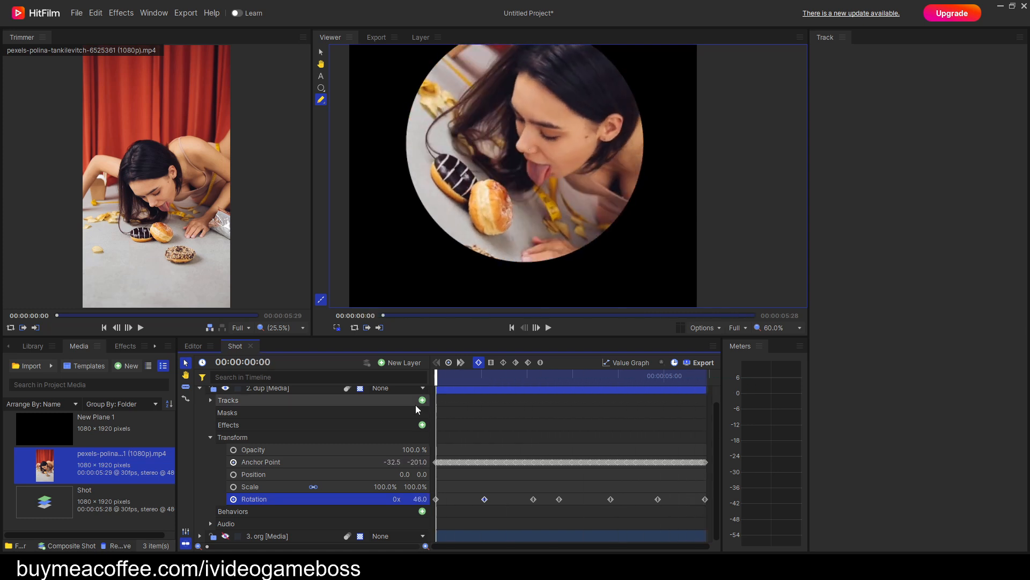
Export the full contents of the Shot composite immediately.
left_click(703, 363)
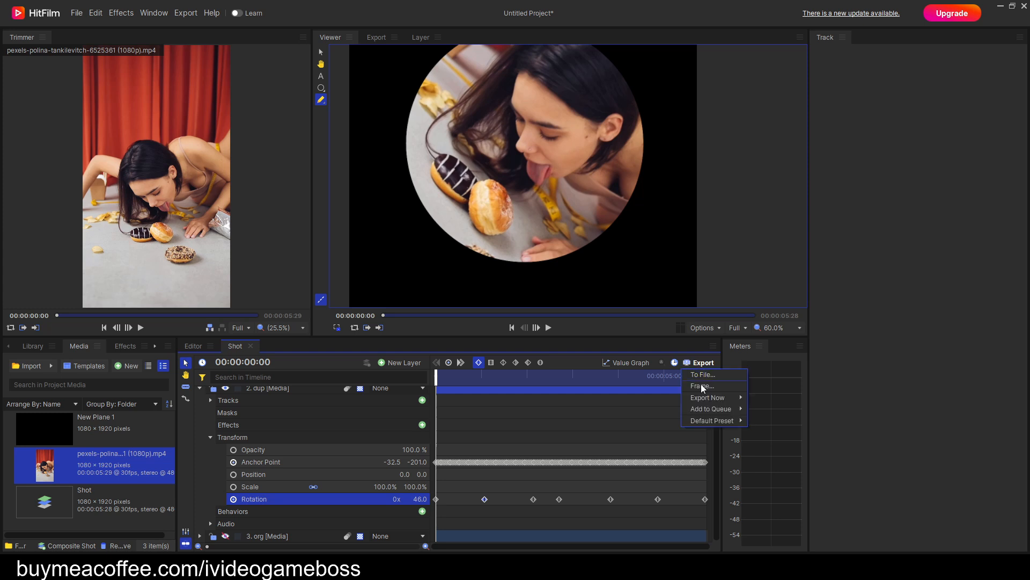
mouse_move(708, 398)
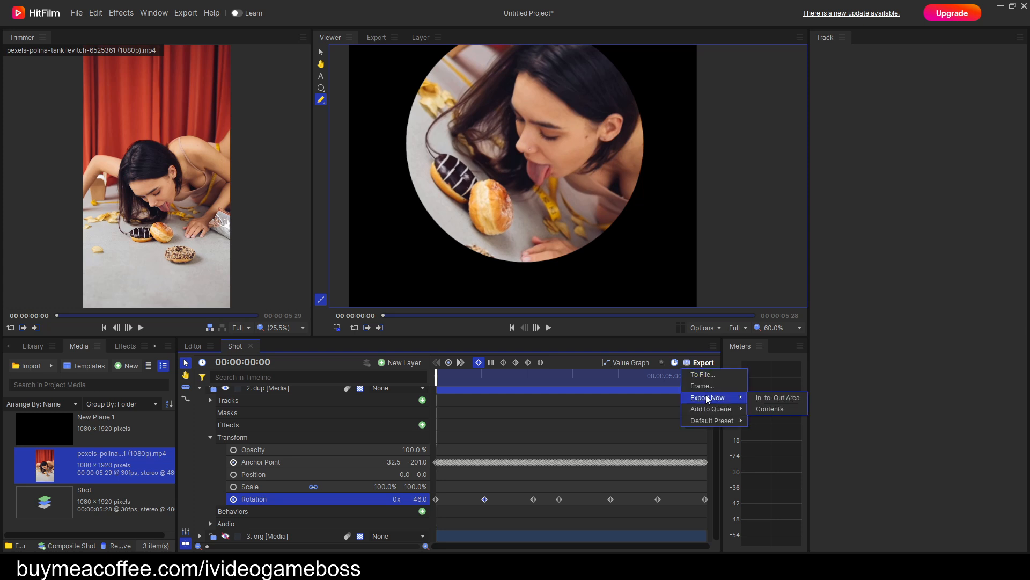
left_click(771, 409)
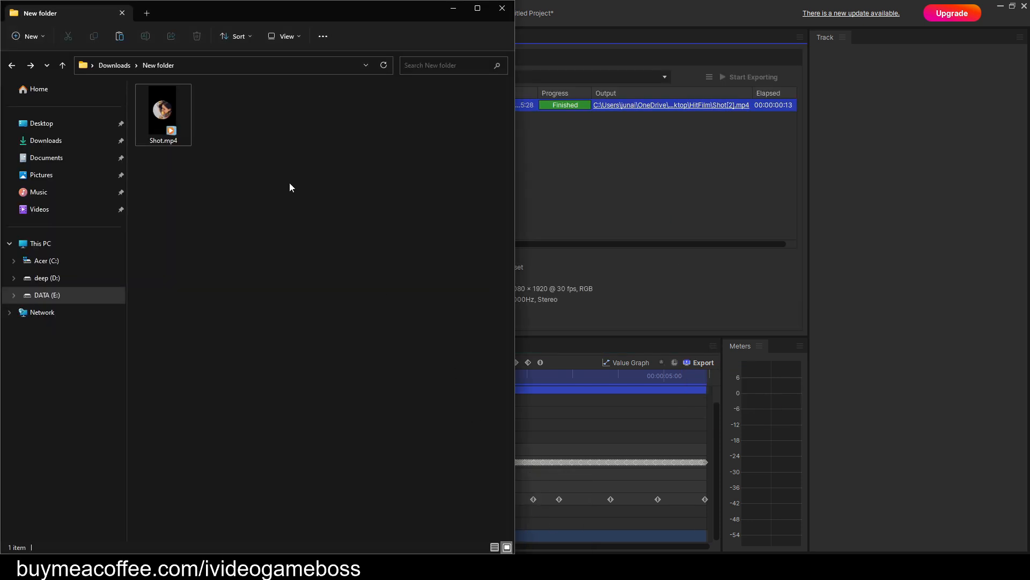
Switch to File Explorer, duplicate Shot.mp4 in the New folder, and rename the copy output.mp4.
right_click(171, 116)
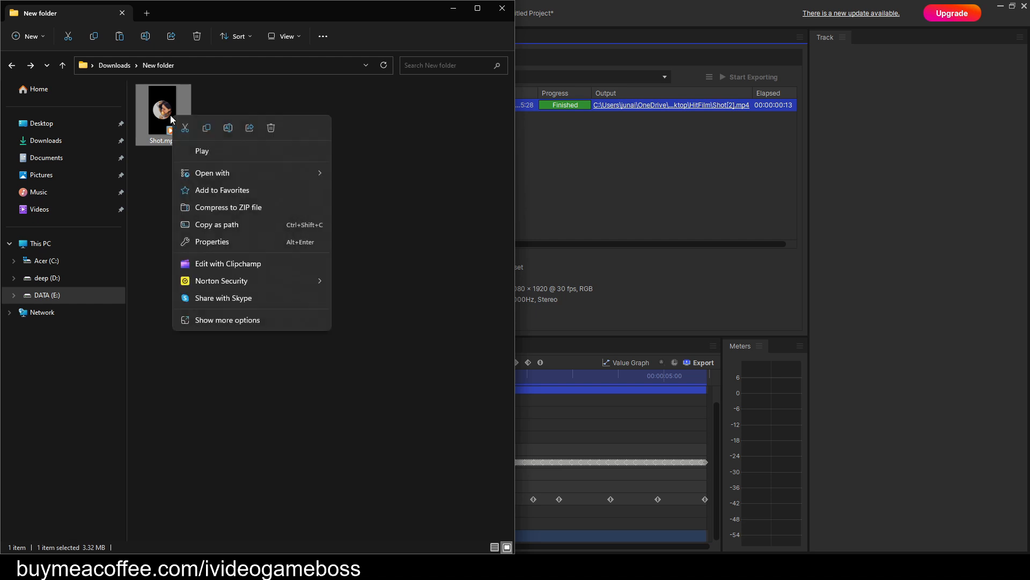
left_click(207, 128)
right_click(279, 129)
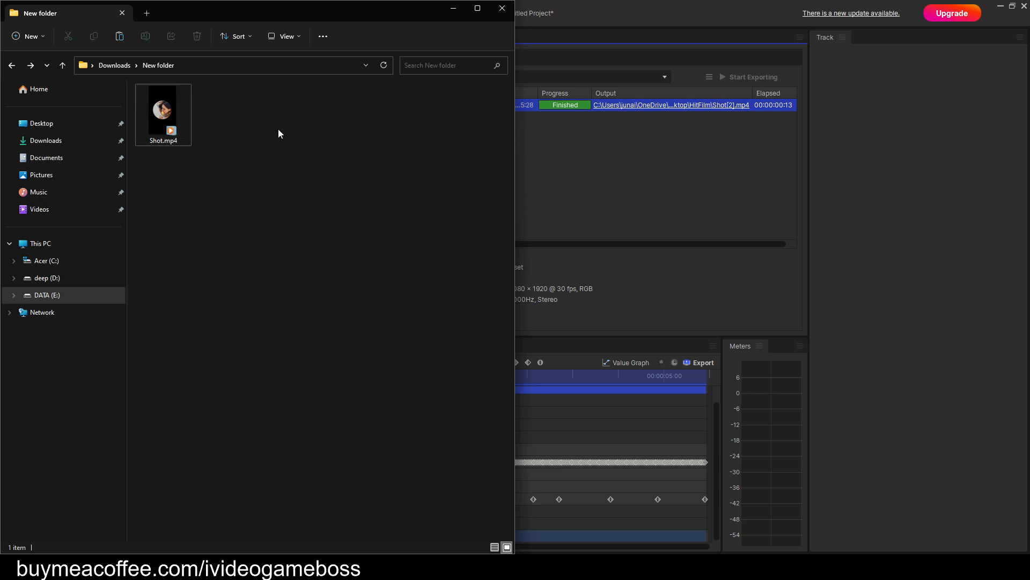
left_click(293, 143)
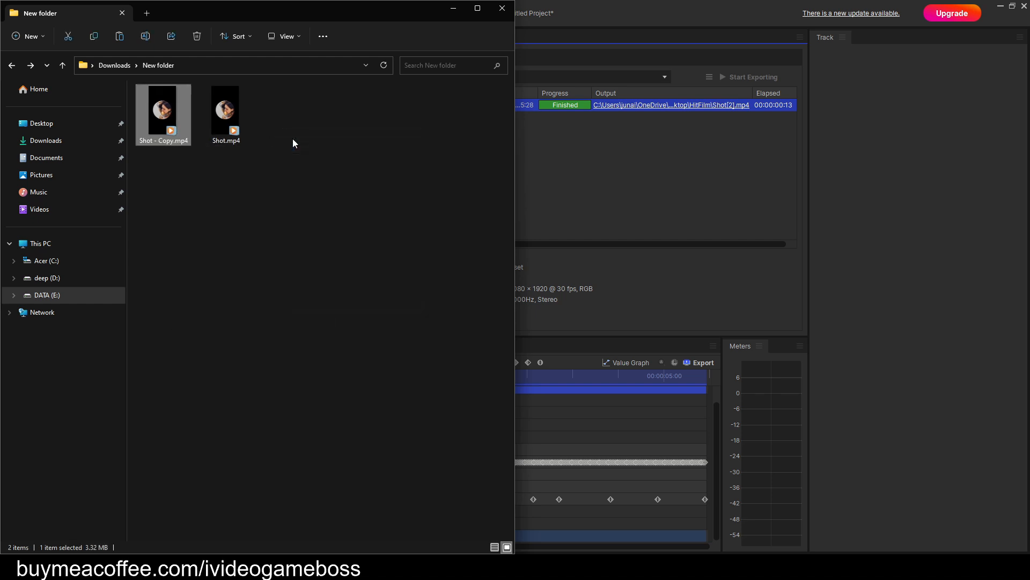
left_click(160, 140)
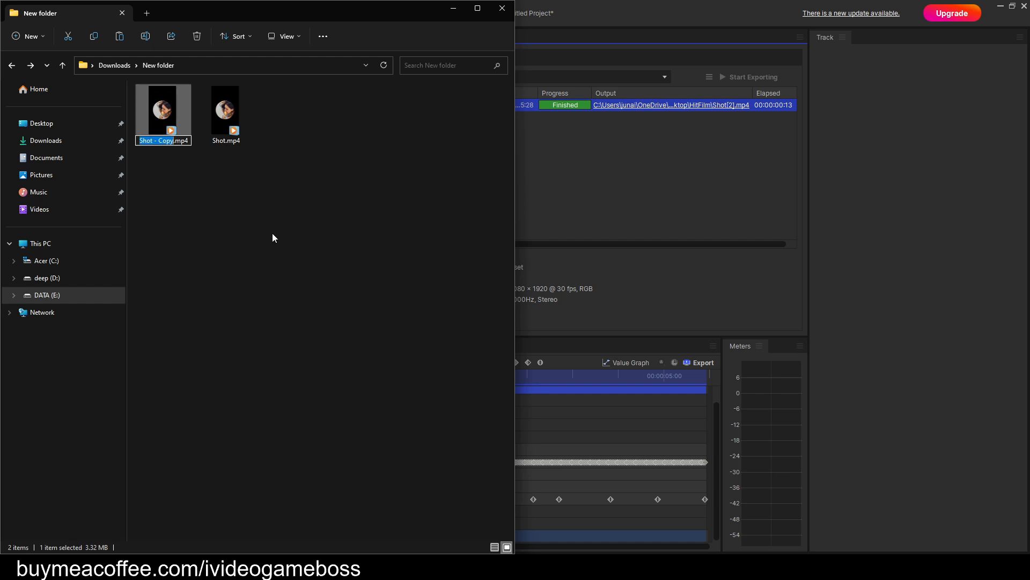
type("output")
left_click(270, 215)
Import output.mp4 from File Explorer into the HitFilm project media.
left_click_drag(294, 15, 750, 56)
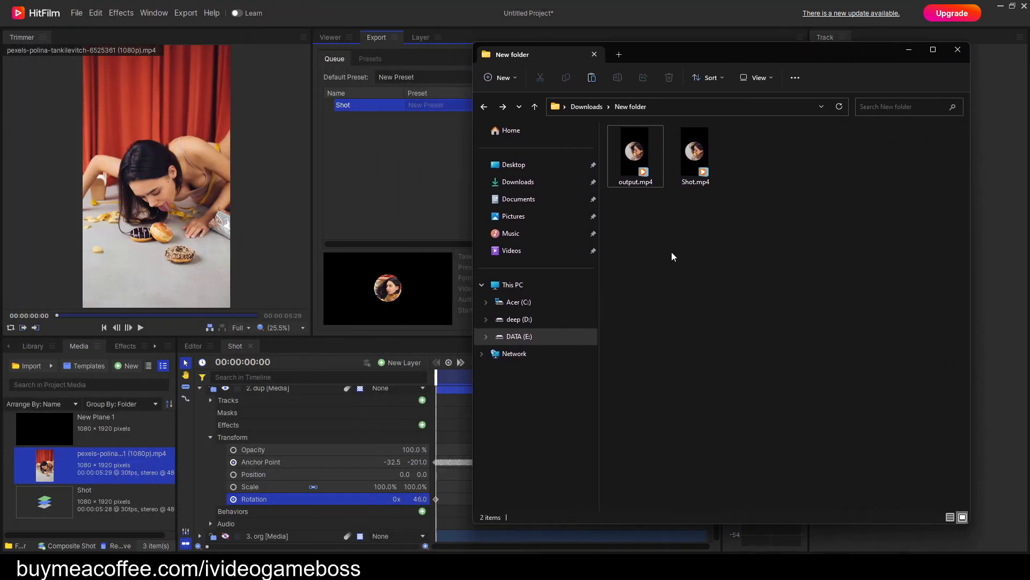
left_click_drag(636, 156, 110, 502)
scroll(253, 465, "up", 2)
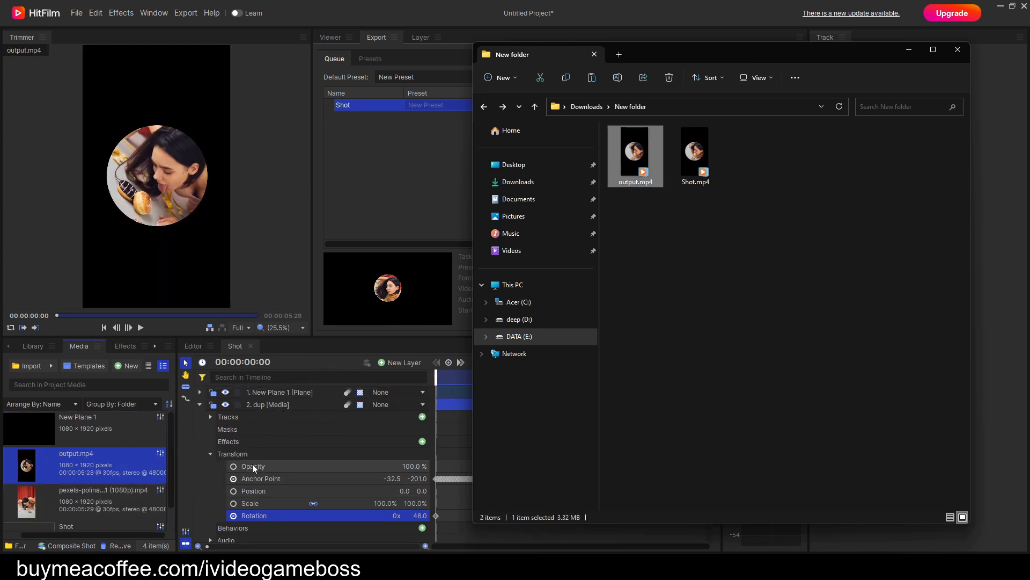
Hide the New Plane 1 and dup layers and place output.mp4 between the dup and org layers.
left_click(200, 405)
left_click(225, 392)
left_click(226, 406)
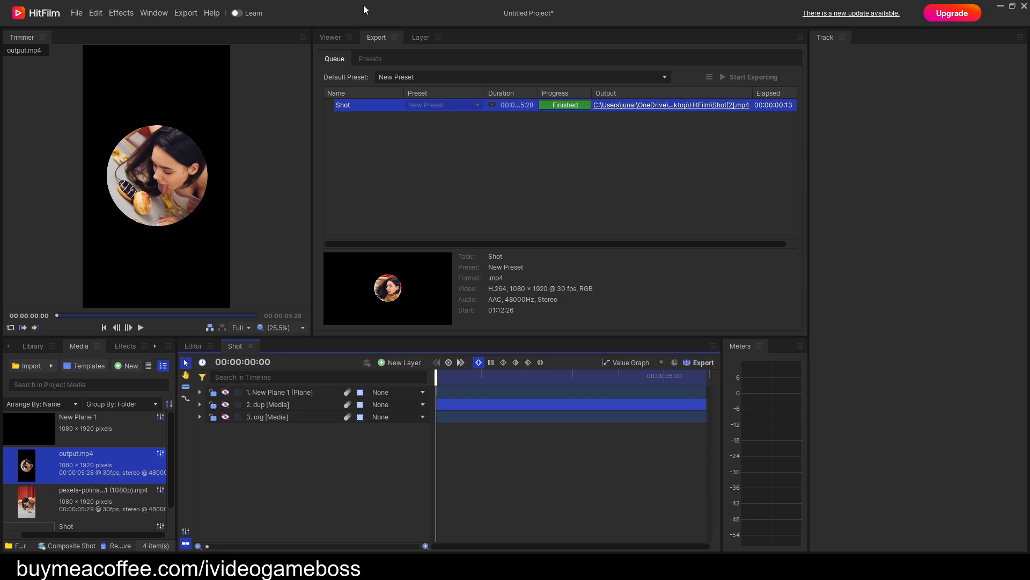
left_click(328, 35)
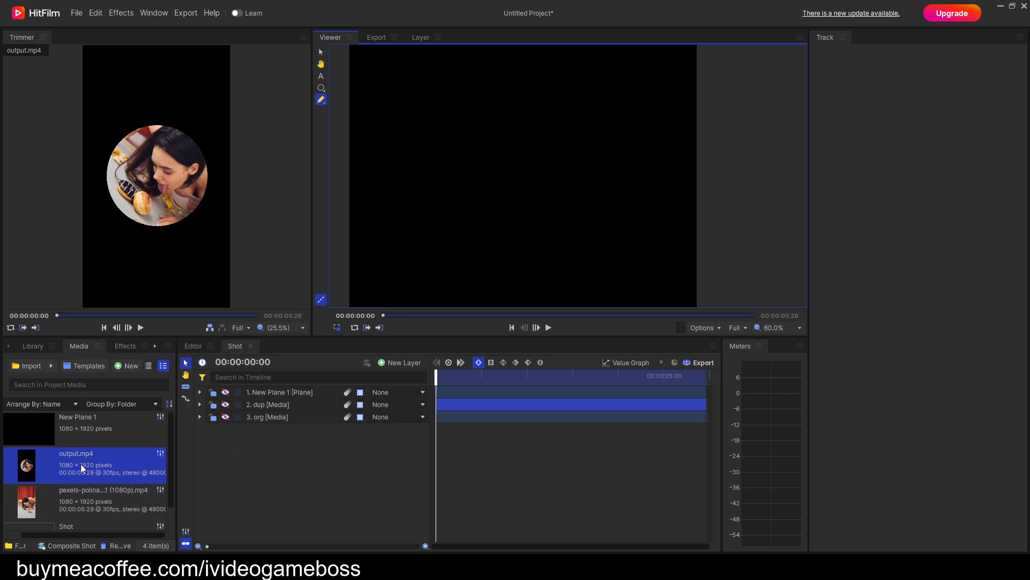
left_click_drag(76, 465, 254, 412)
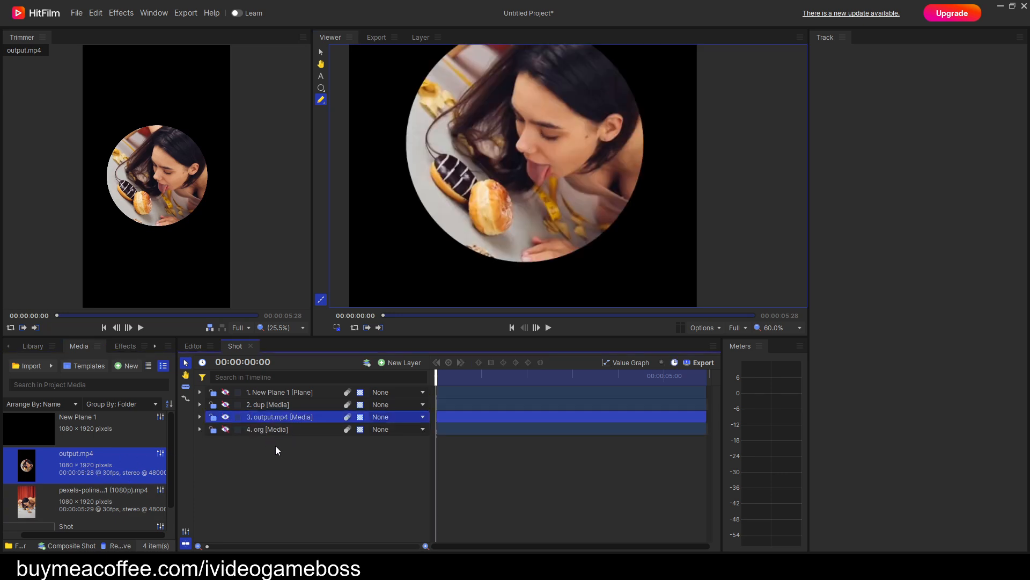
Copy the dup layer's anchor point keyframes and paste them onto the output.mp4 layer's position at the first frame.
left_click(201, 405)
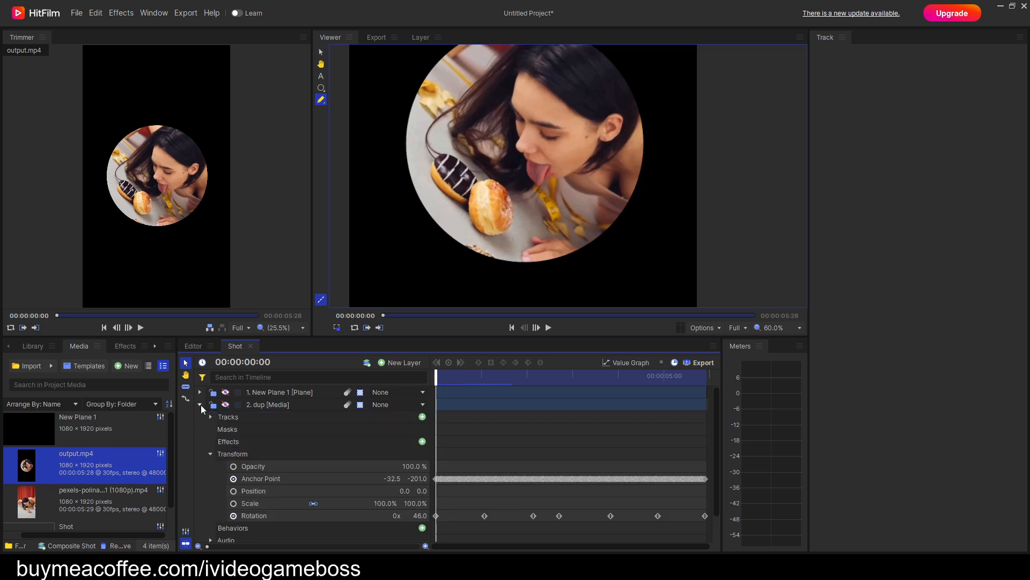
left_click(265, 479)
right_click(265, 478)
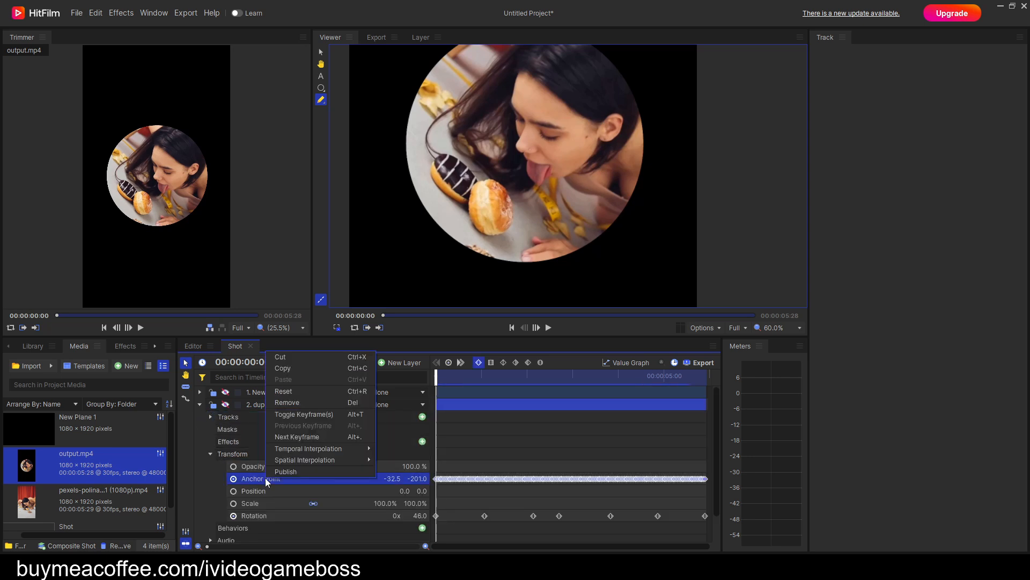
left_click(281, 367)
left_click(200, 405)
left_click(201, 417)
left_click(211, 466)
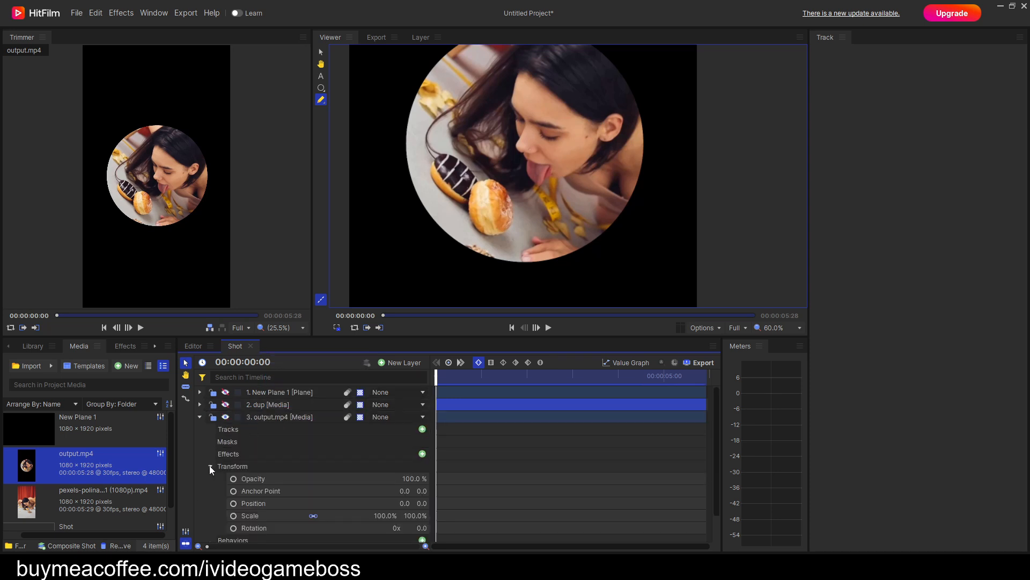
mouse_move(435, 377)
left_mouse_down()
mouse_move(446, 378)
mouse_move(426, 379)
left_mouse_up()
right_click(253, 504)
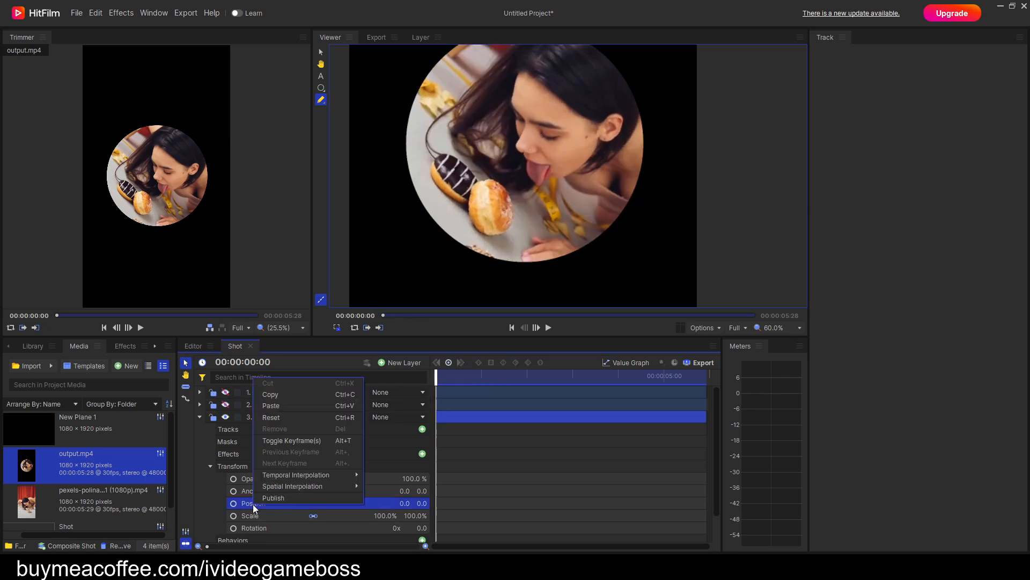
left_click(278, 404)
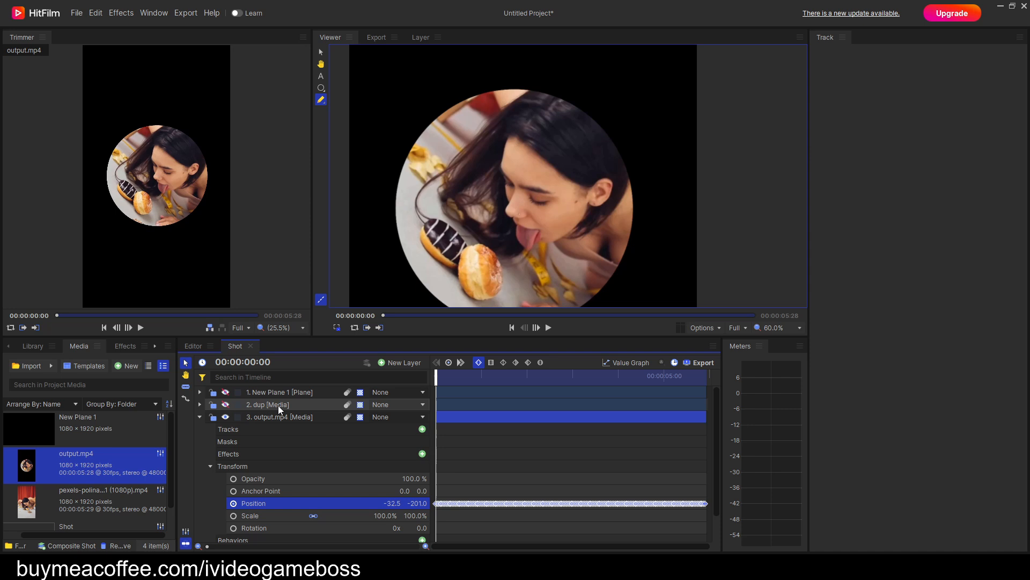
Copy the dup layer's rotation keyframes and paste them onto the output.mp4 layer's rotation at the first frame.
left_click(200, 404)
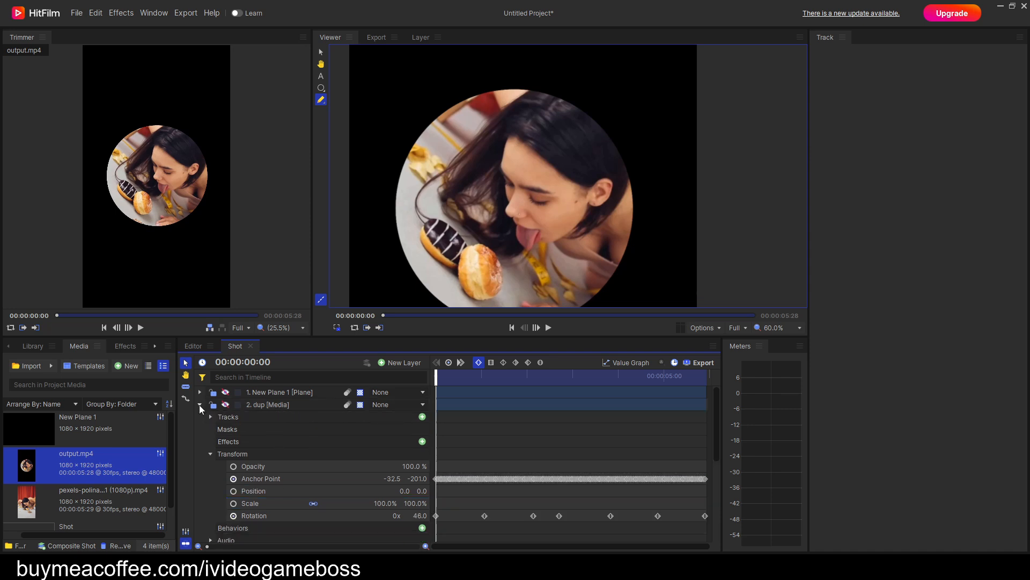
right_click(266, 514)
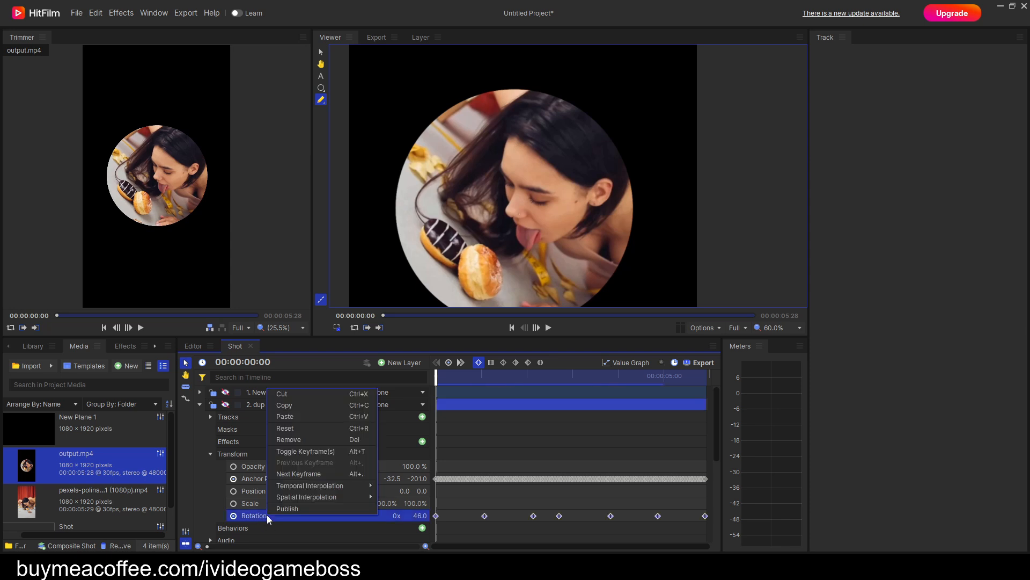
left_click(288, 406)
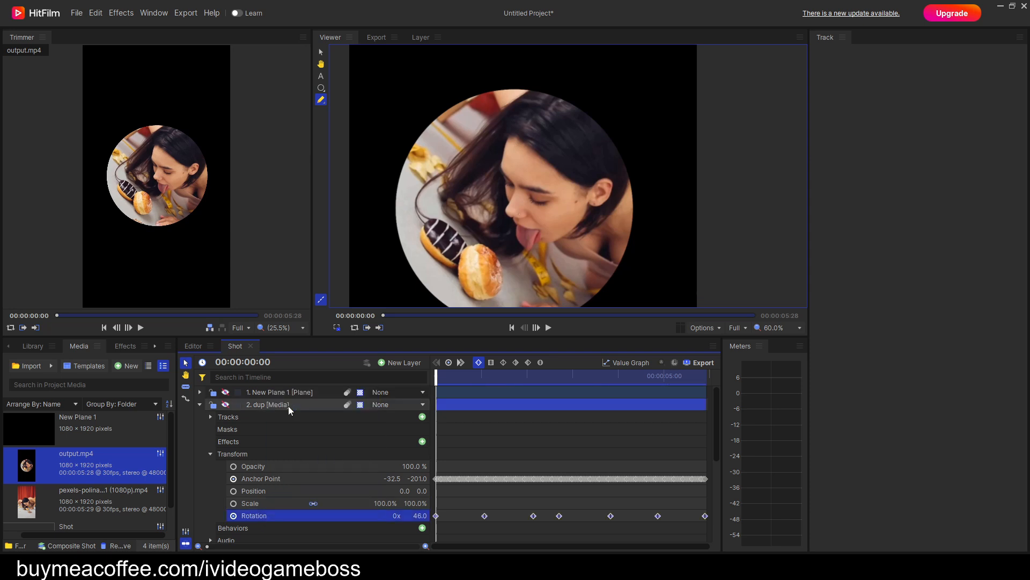
left_click(200, 405)
scroll(262, 483, "down", 1)
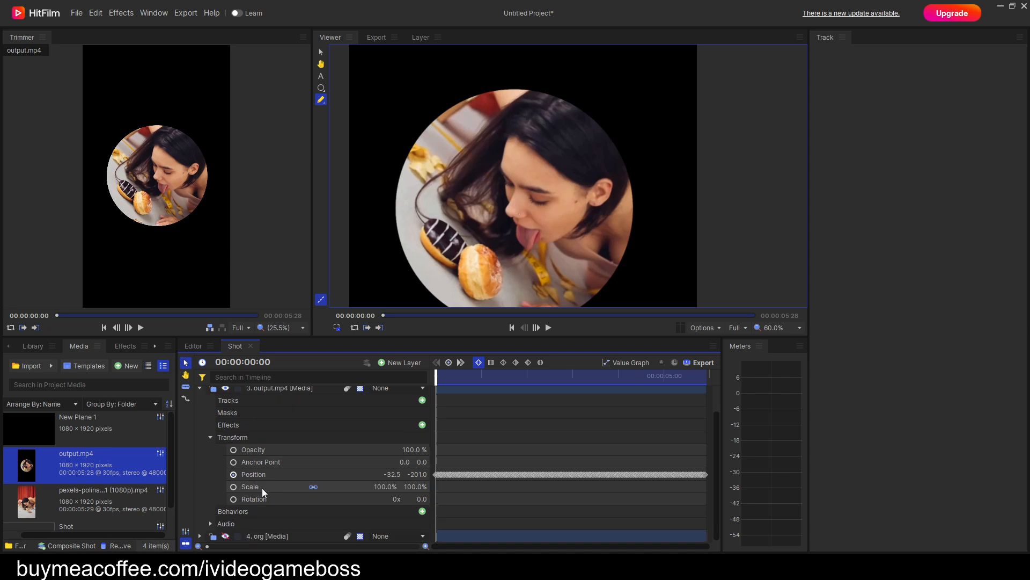
right_click(254, 500)
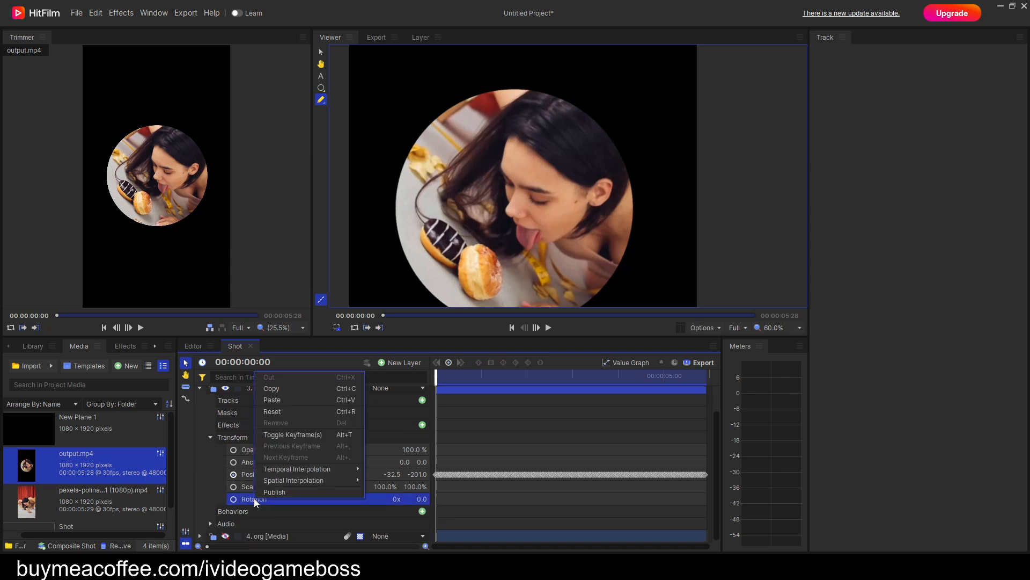
left_click(287, 400)
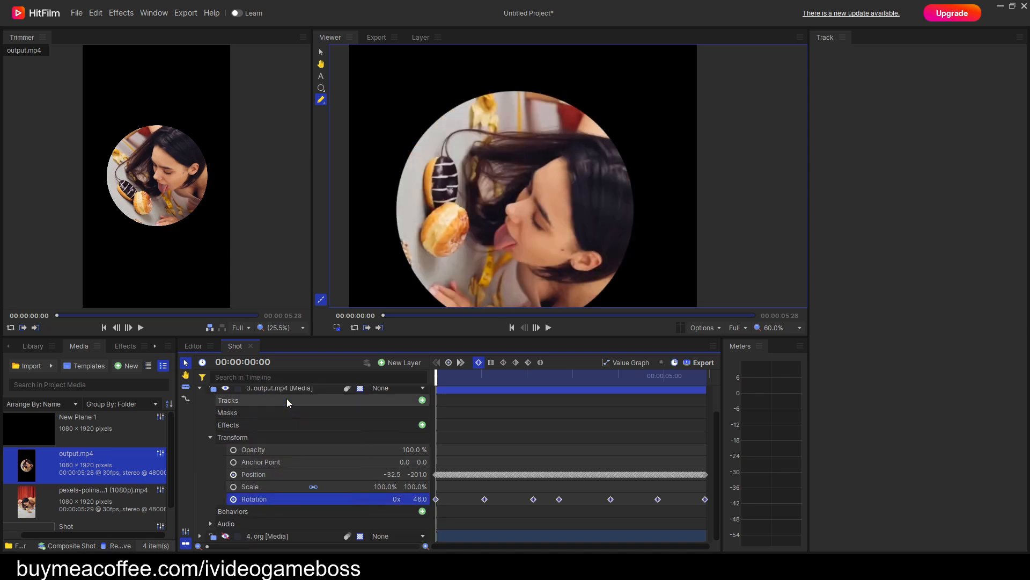
Copy the circular mask from New Plane 1 onto the output.mp4 layer and turn off the pasted mask's inversion.
scroll(258, 435, "up", 1)
left_click(199, 392)
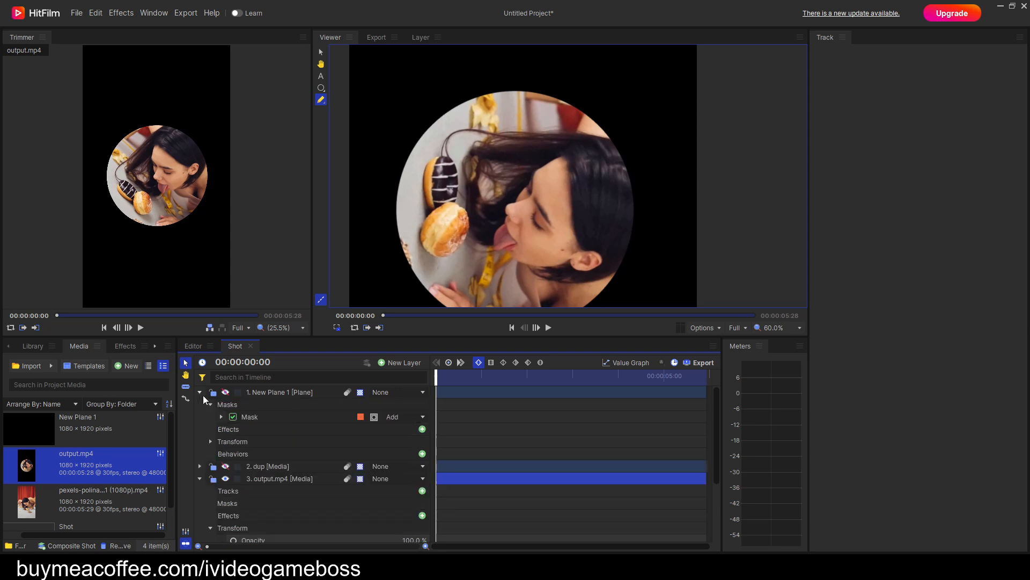
left_click(249, 417)
right_click(249, 416)
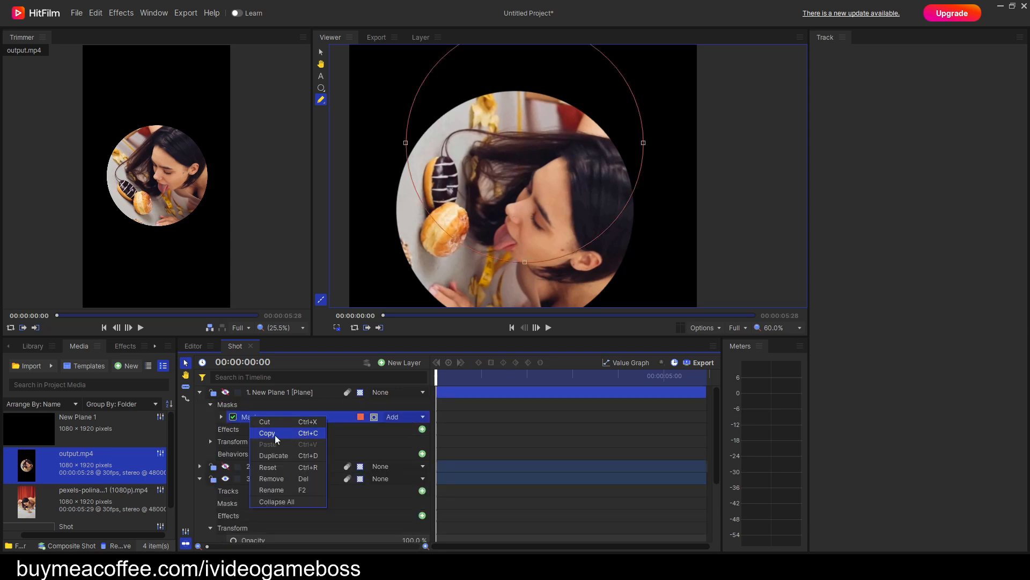
left_click(290, 432)
left_click(200, 392)
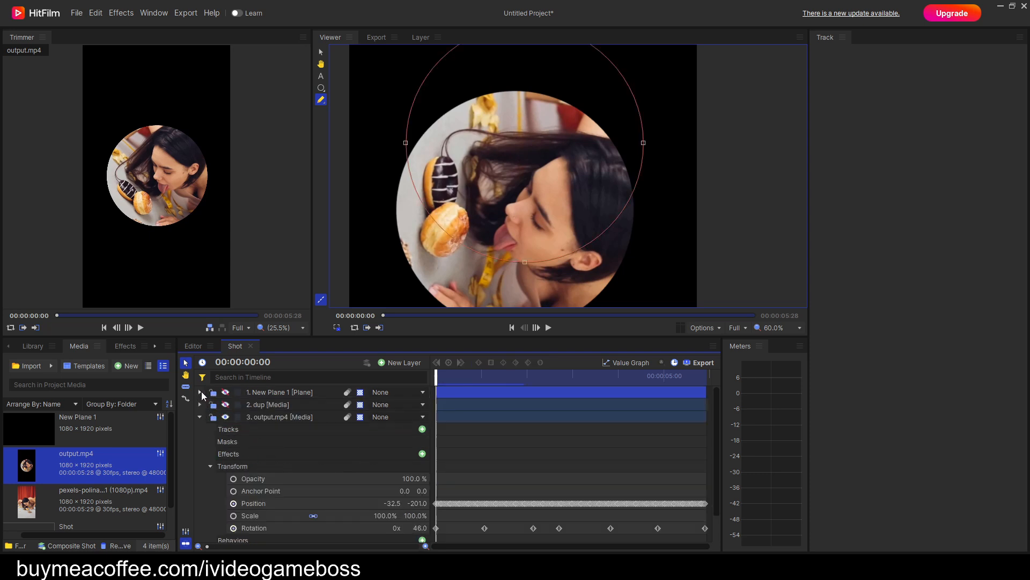
right_click(228, 443)
left_click(246, 449)
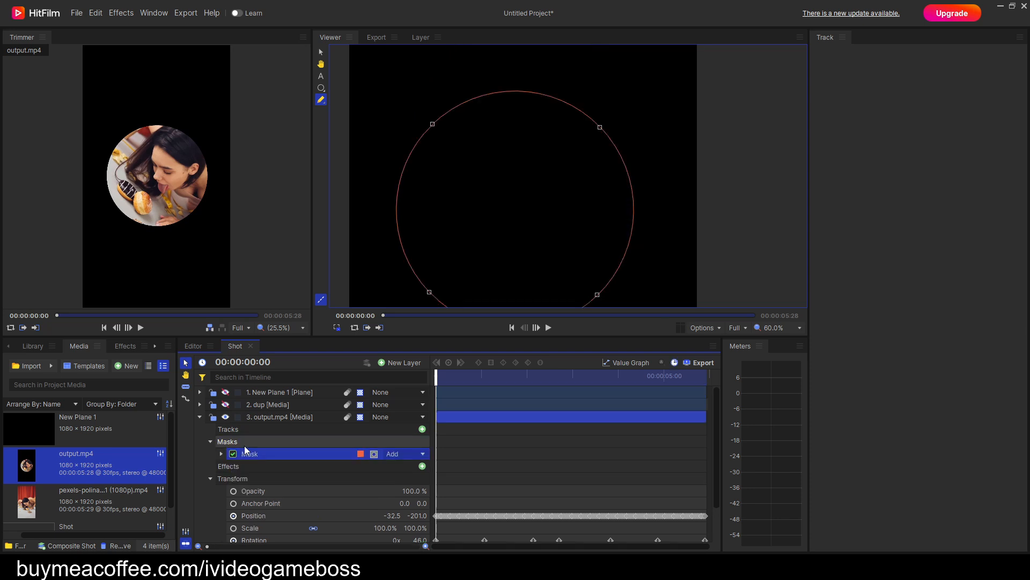
left_click(374, 454)
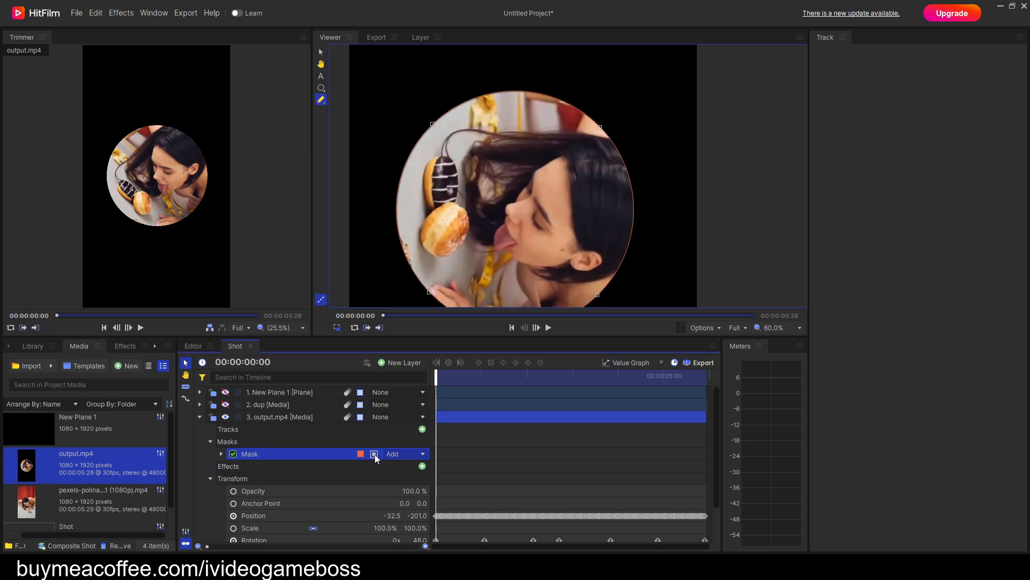
Make the org layer visible beneath output.mp4, keeping the playhead at the first frame.
left_click(200, 416)
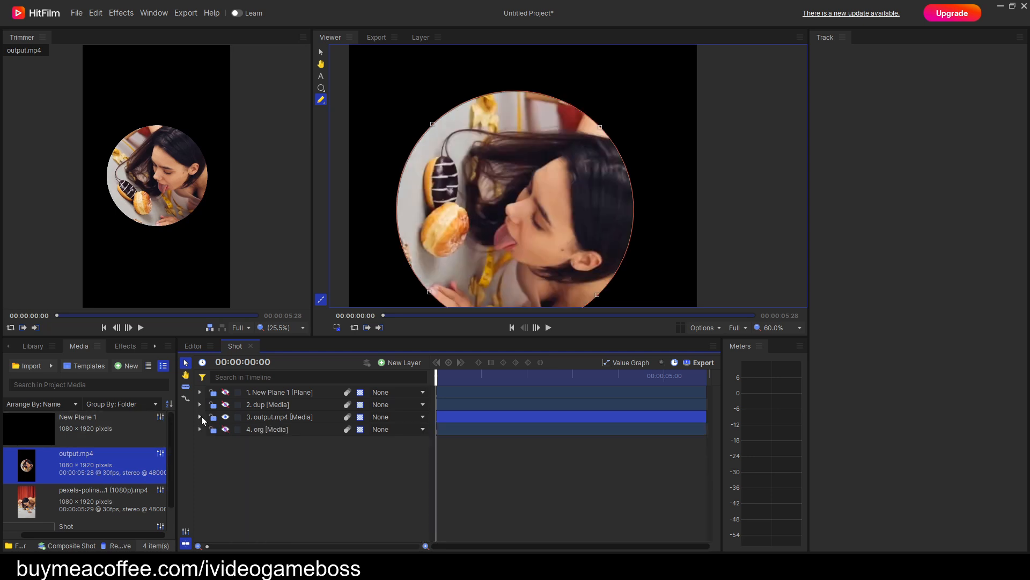
left_click(225, 429)
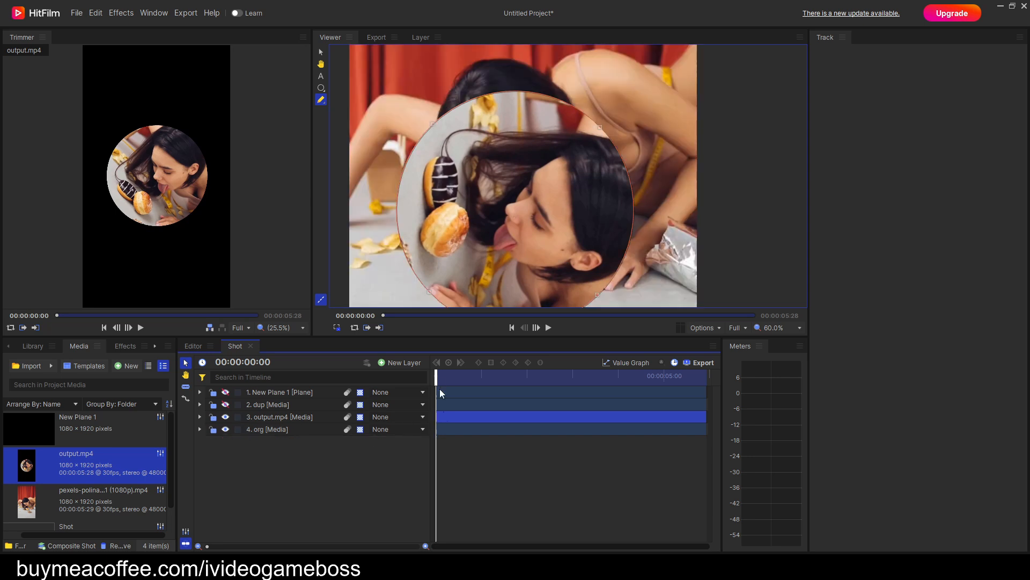
left_click_drag(437, 378, 426, 405)
Set the output.mp4 layer's rotation keyframe at 00:00:00:00 to -46.
left_click(199, 417)
scroll(211, 444, "down", 1)
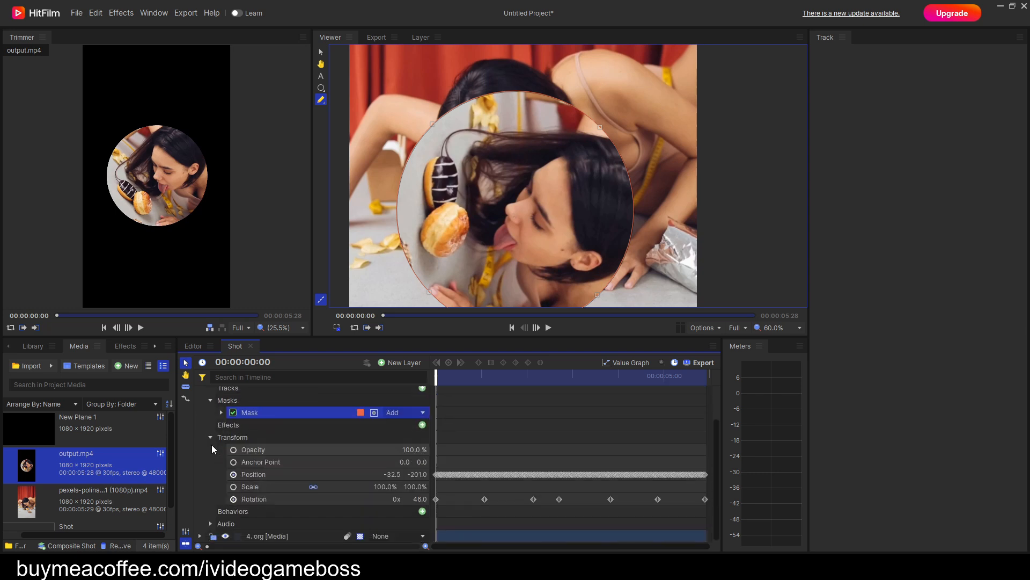
left_click(283, 499)
mouse_move(436, 378)
left_mouse_down()
mouse_move(456, 378)
mouse_move(436, 378)
left_mouse_up()
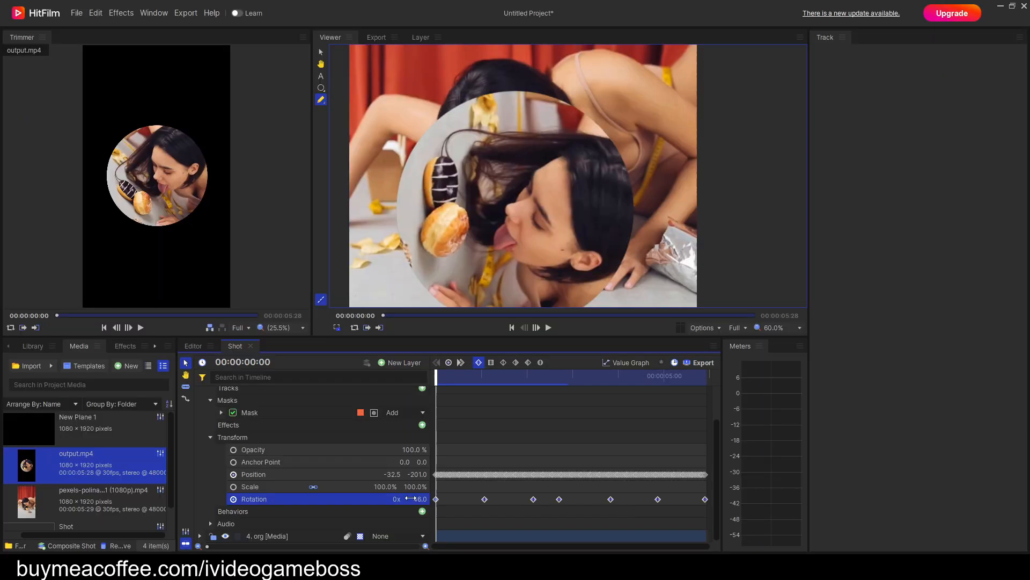
left_click(580, 489)
key("Return")
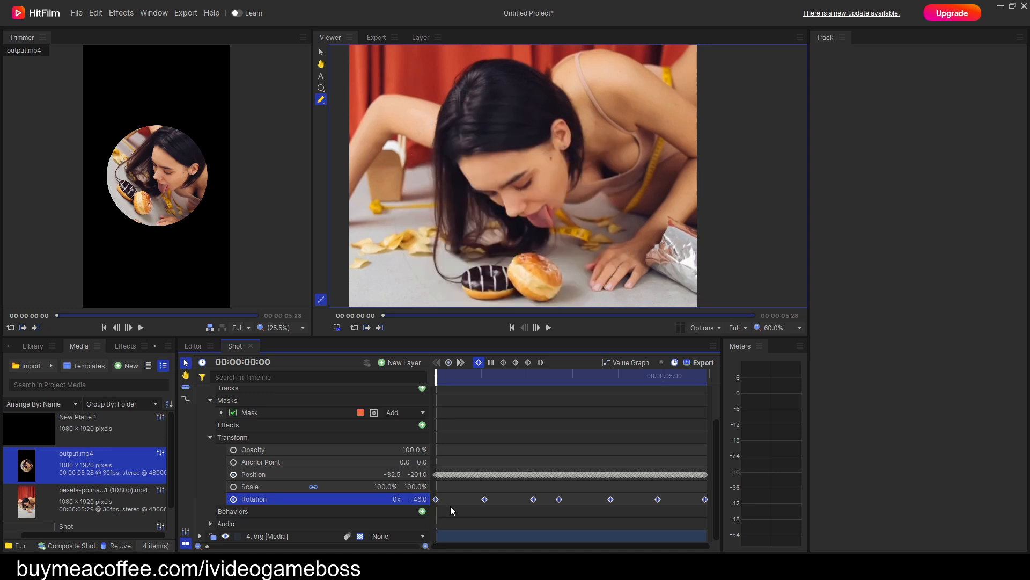
Set the output.mp4 layer's second rotation keyframe, at 00:00:01:02, to -56.0.
left_click(461, 363)
left_click(405, 499)
left_click(406, 499)
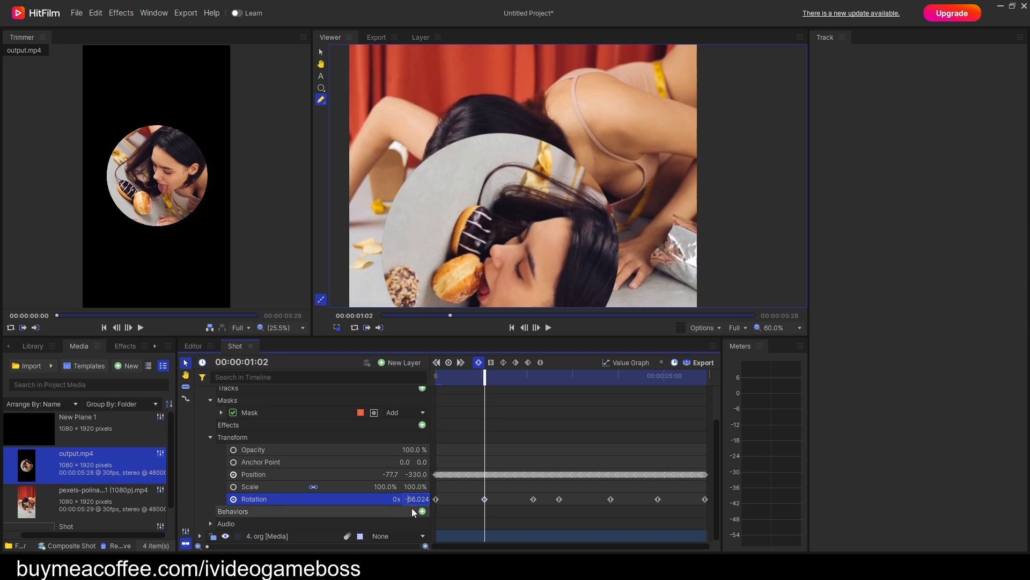
type("-")
key("Return")
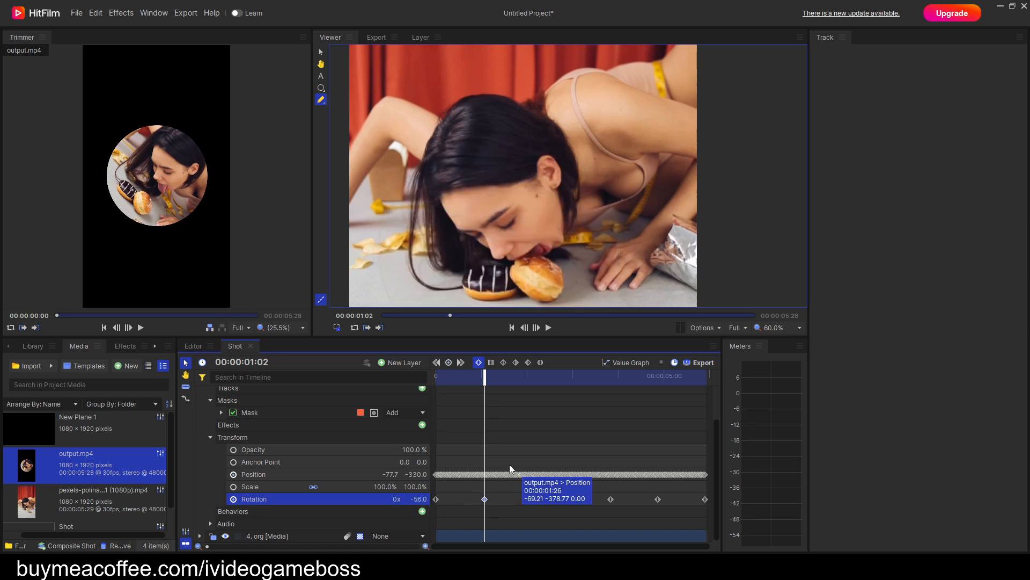
left_click_drag(485, 375, 507, 382)
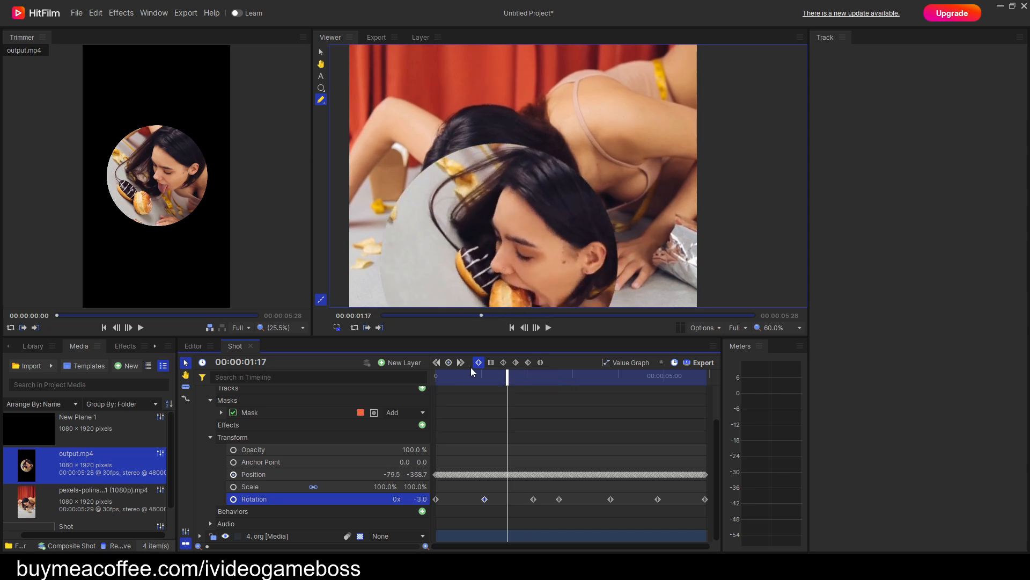
Set the output.mp4 layer's third rotation keyframe, at 00:00:02:04, to -57.0.
left_click(461, 362)
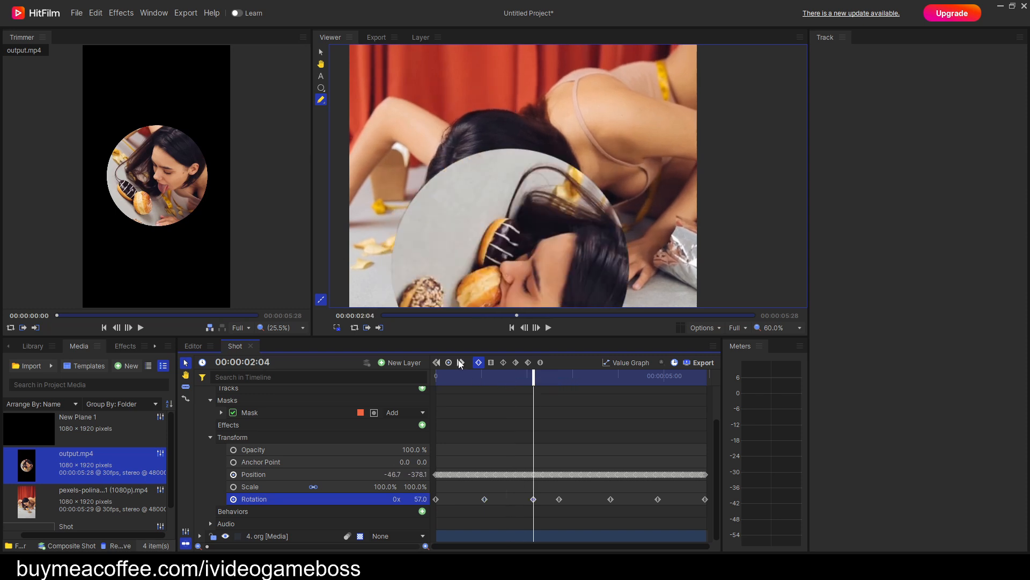
left_click(416, 498)
type("0")
key("Return")
key("ctrl+z")
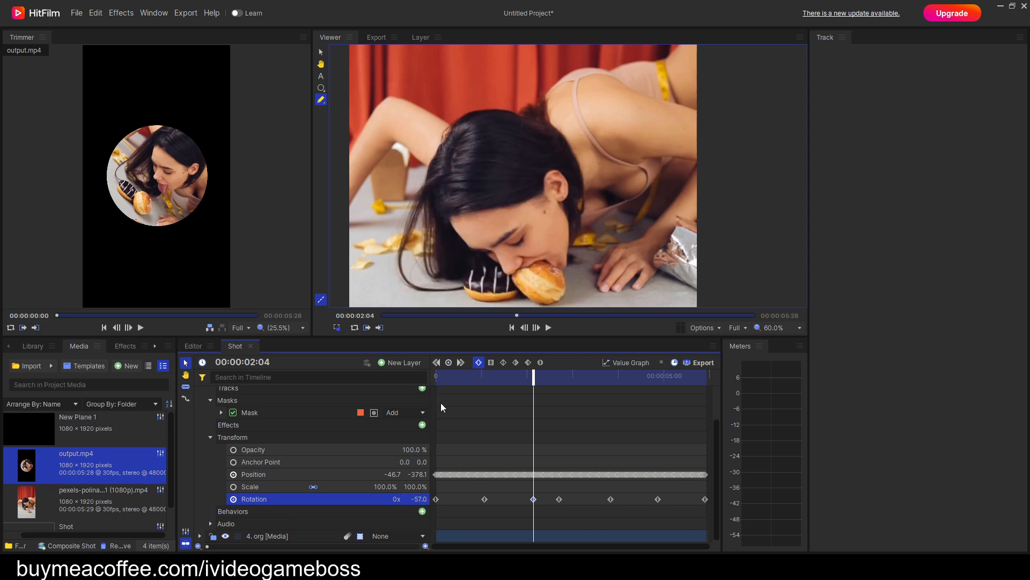
Set the output.mp4 layer's fourth rotation keyframe, at 00:00:02:21, to -47.
left_click(461, 362)
left_click(416, 499)
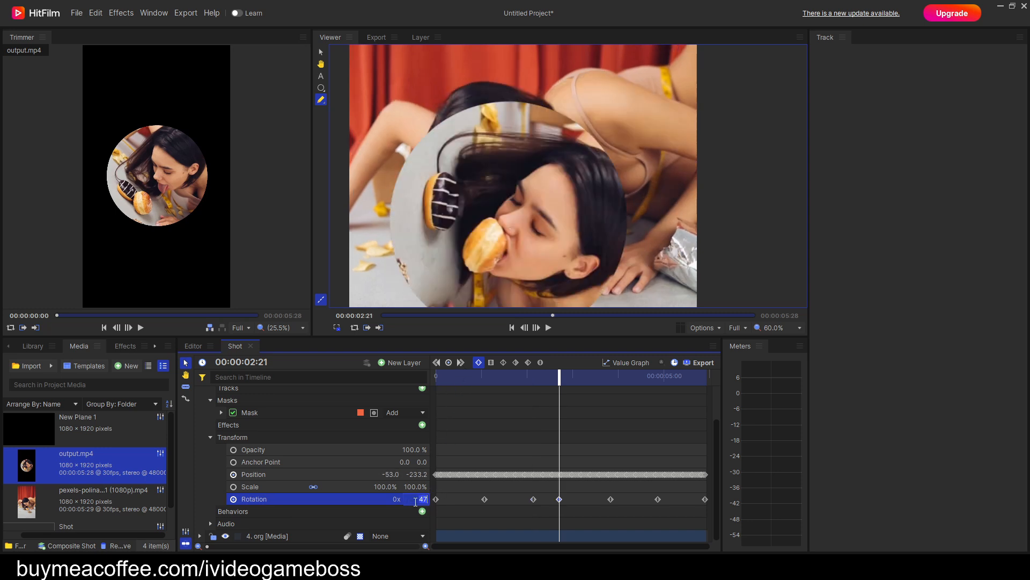
left_click(414, 500)
type("-")
key("Return")
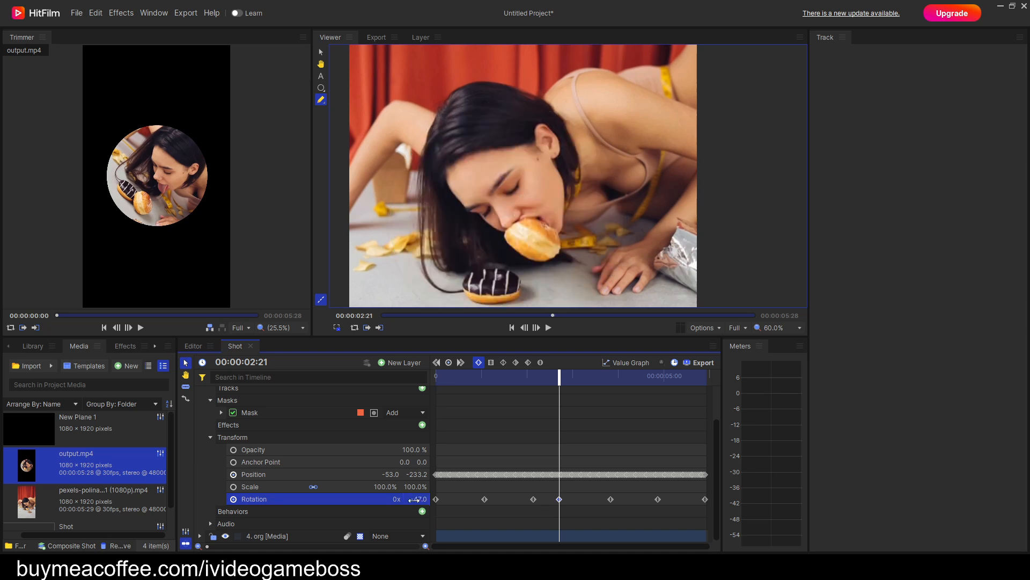
Set the output.mp4 layer's fifth rotation keyframe, at 00:00:03:25, to -70.
left_click(461, 363)
left_click(413, 500)
type("-")
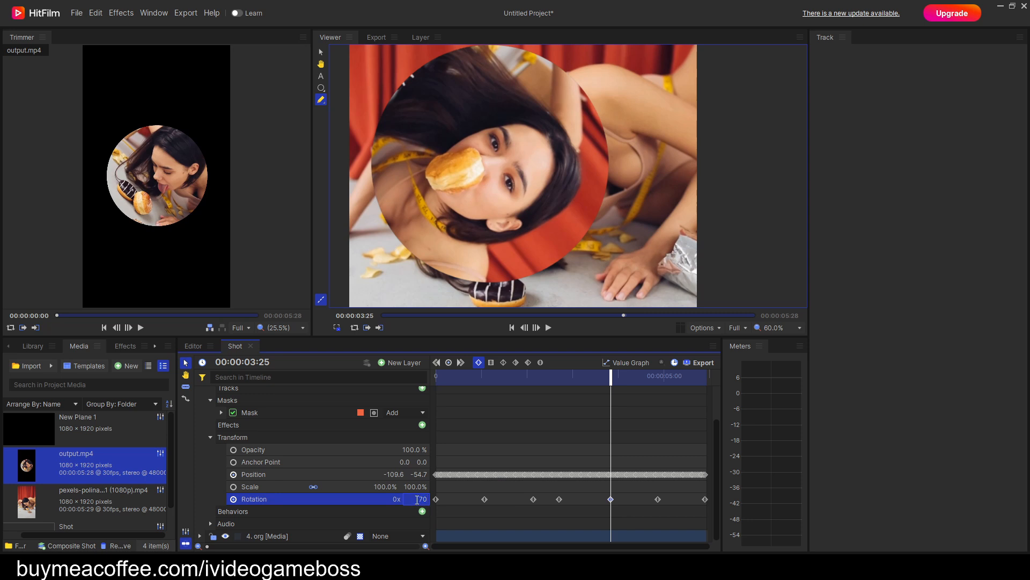
key("Return")
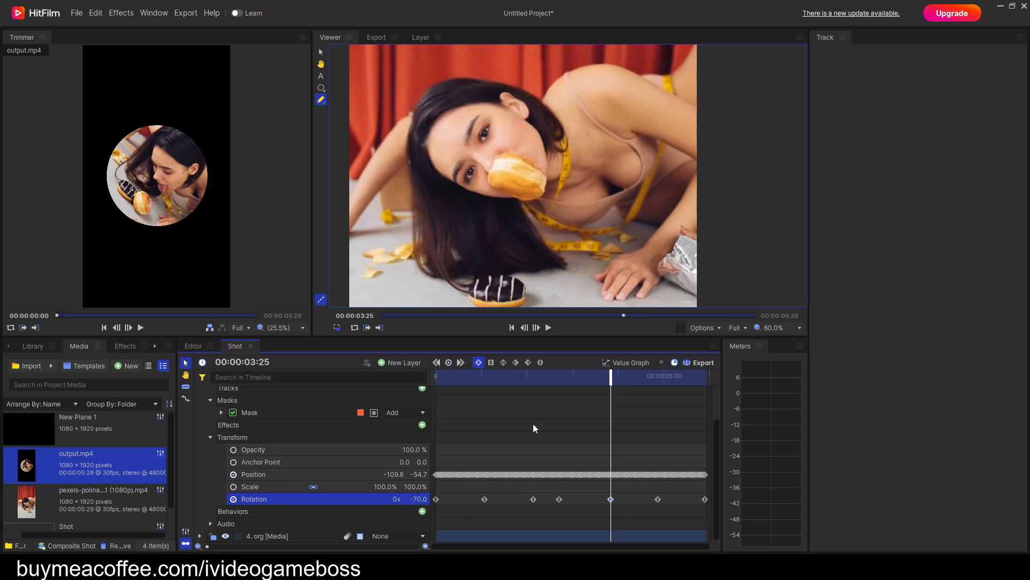
Set the output.mp4 layer's sixth rotation keyframe, at 00:00:04:26, to -74.
left_click(460, 363)
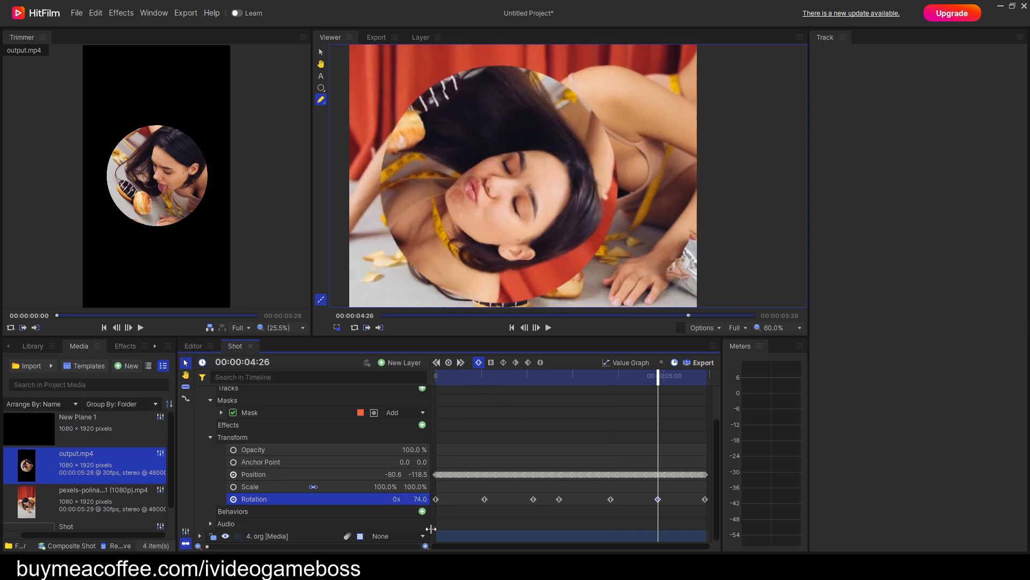
left_click(415, 500)
left_click(405, 500)
type("-")
key("Return")
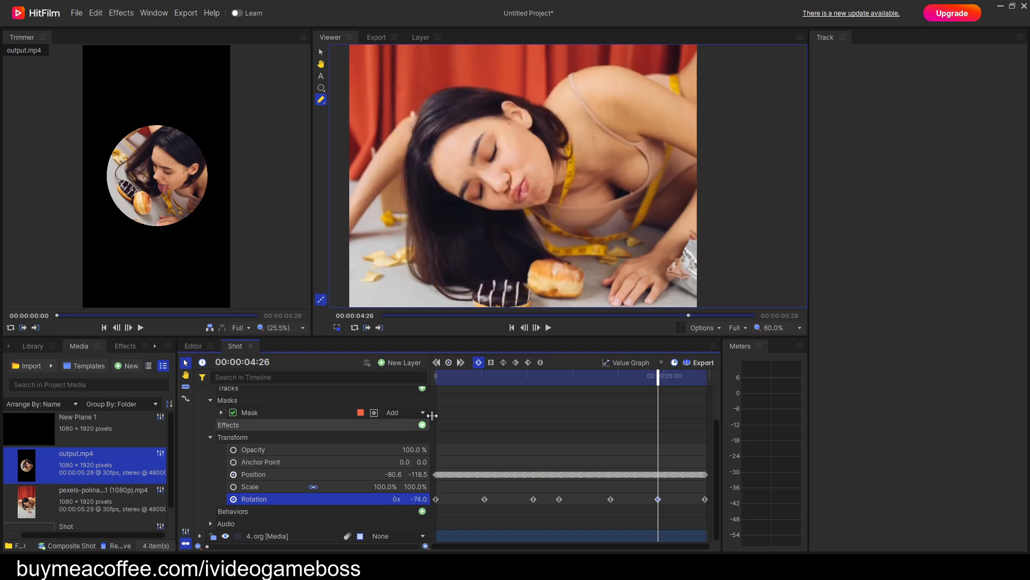
Set the output.mp4 layer's last rotation keyframe, at 00:00:05:27, to -58.
left_click(460, 362)
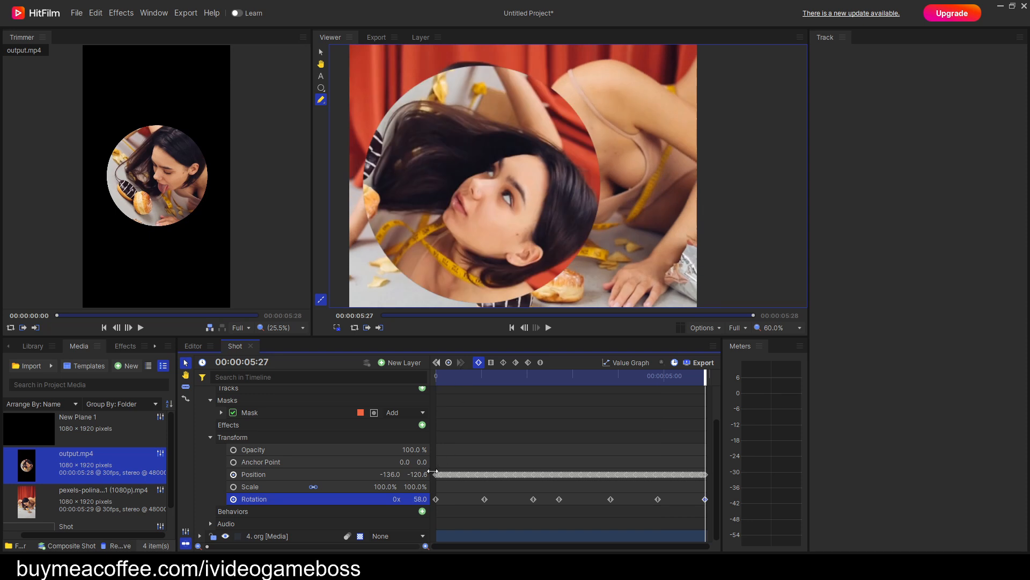
left_click(411, 501)
left_click(420, 499)
type("-")
key("Return")
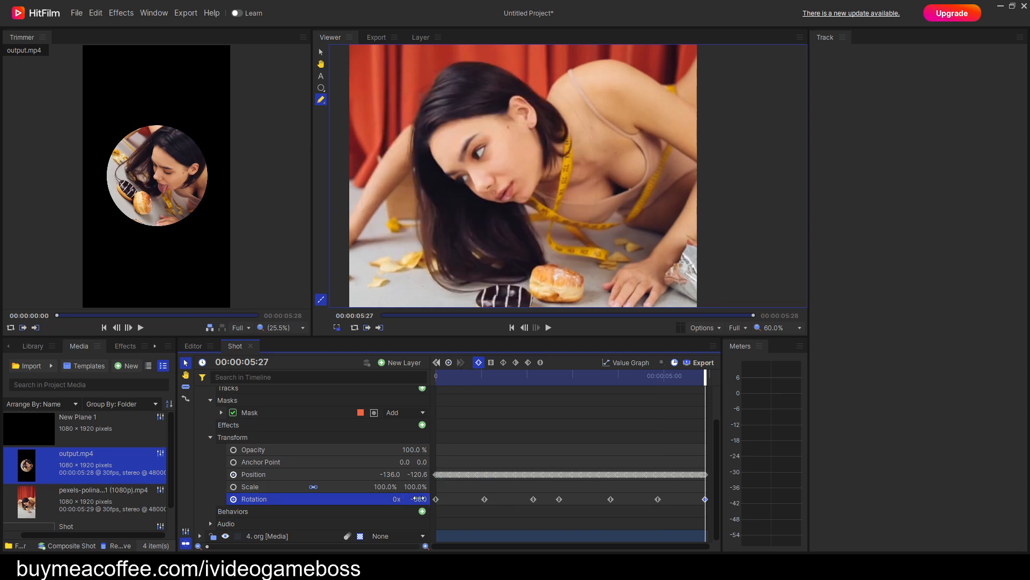
Return to the first frame and feather the output.mp4 mask inward with a feather length of 43 px.
left_click_drag(706, 382, 434, 390)
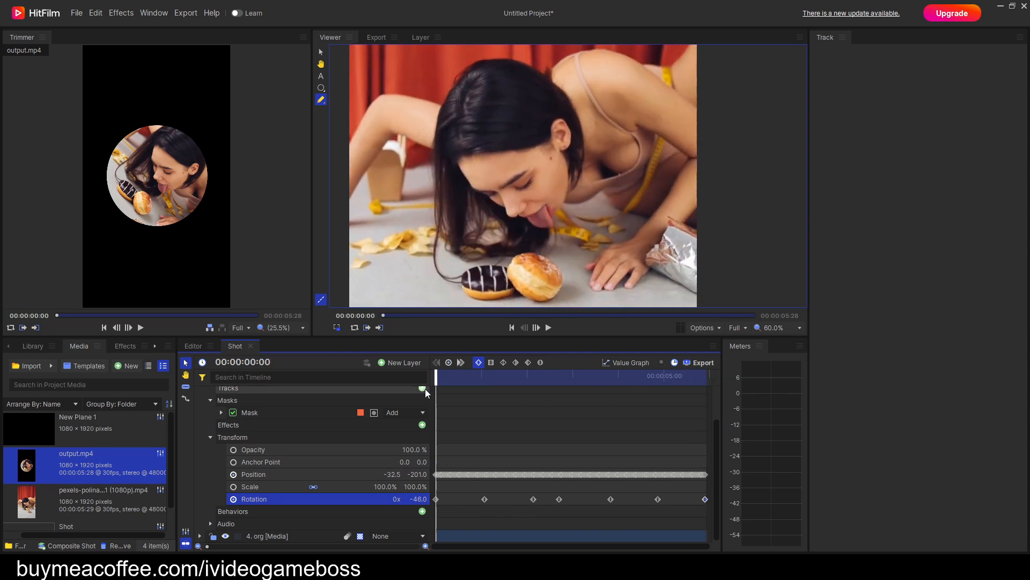
left_click(222, 411)
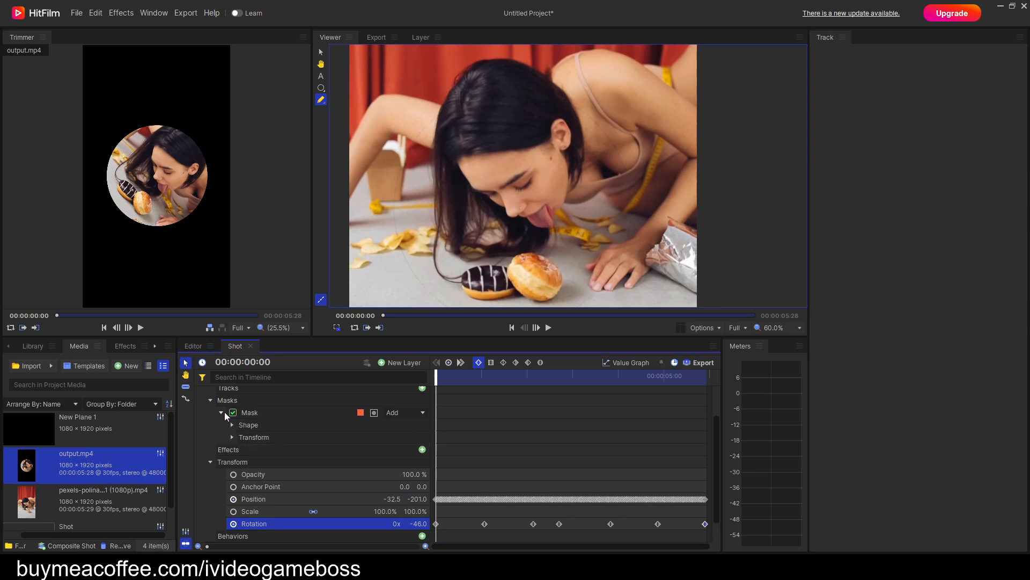
left_click(232, 425)
left_click(345, 451)
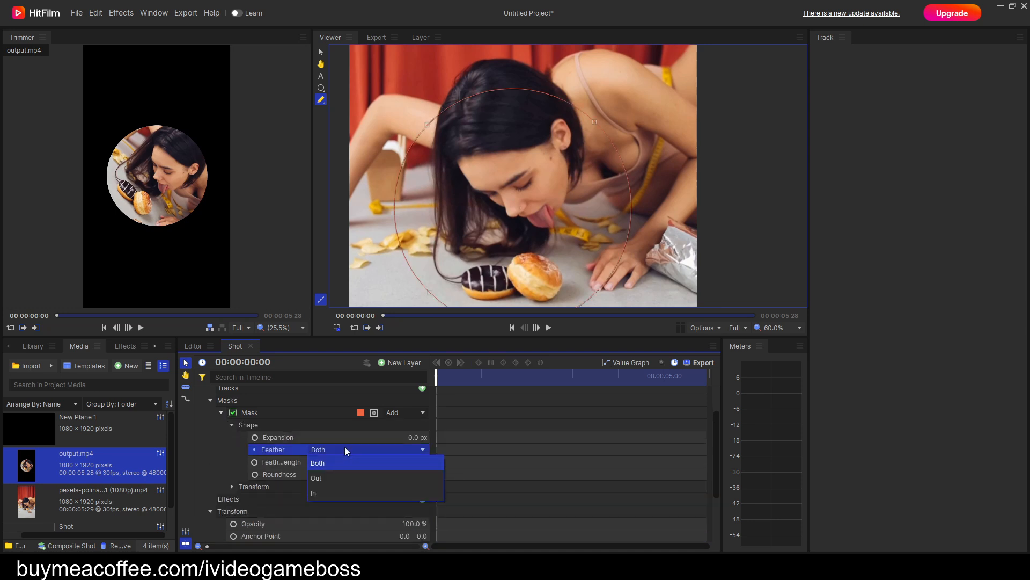
left_click(338, 491)
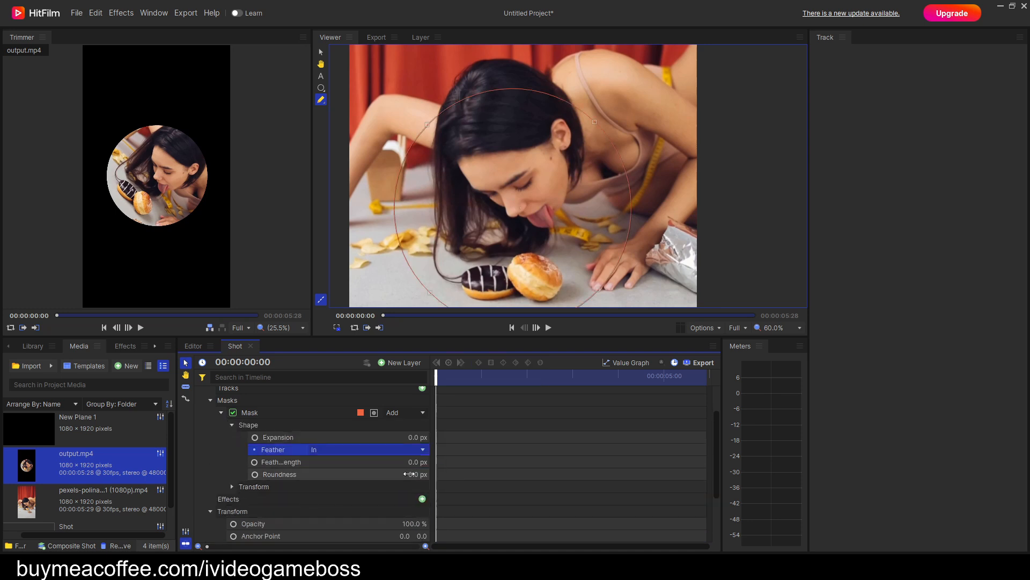
left_click_drag(414, 462, 436, 462)
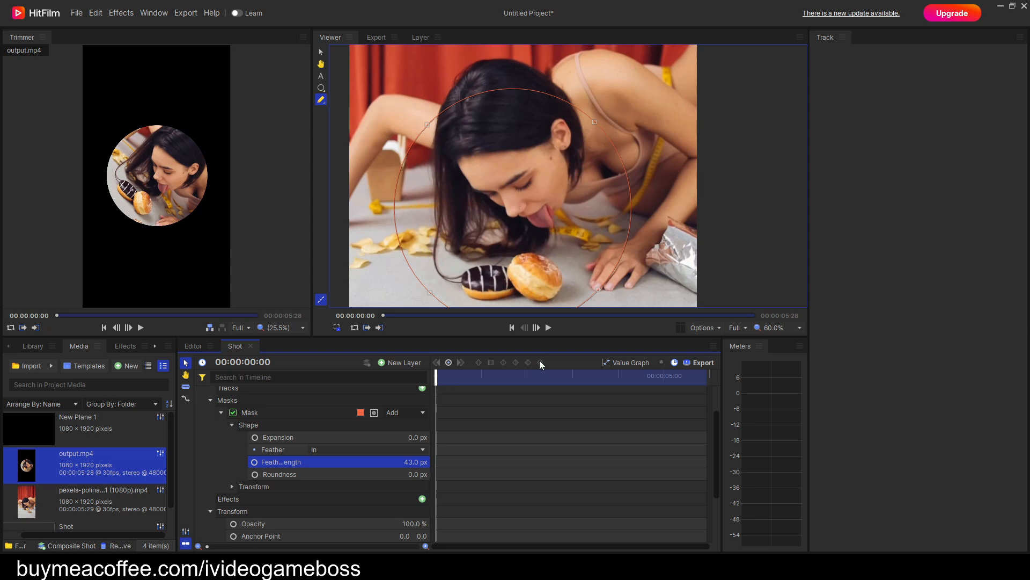
Play the composite shot to check the blended face clip and return to the first frame.
left_click(548, 327)
scroll(608, 251, "down", 1)
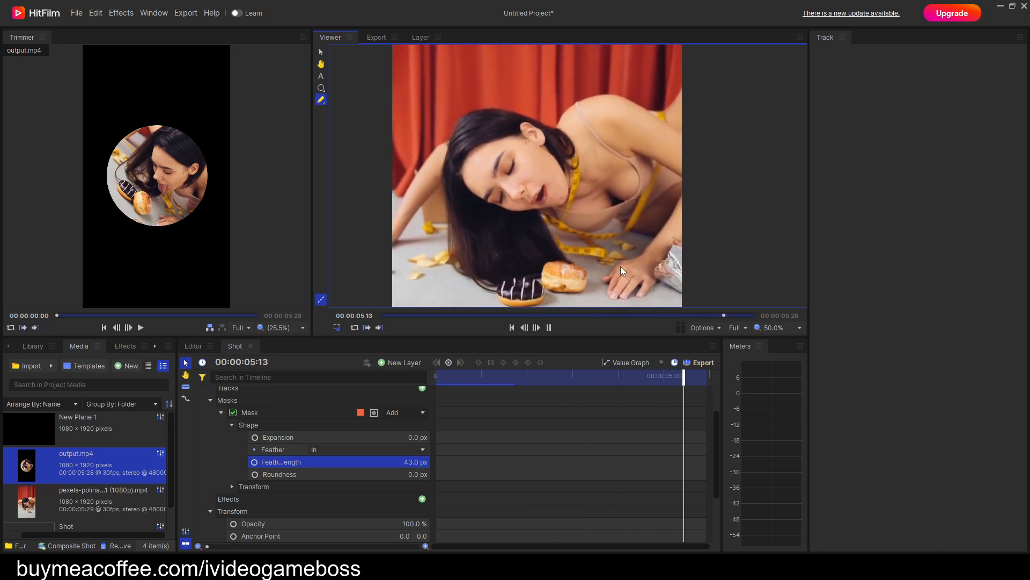
left_click(512, 328)
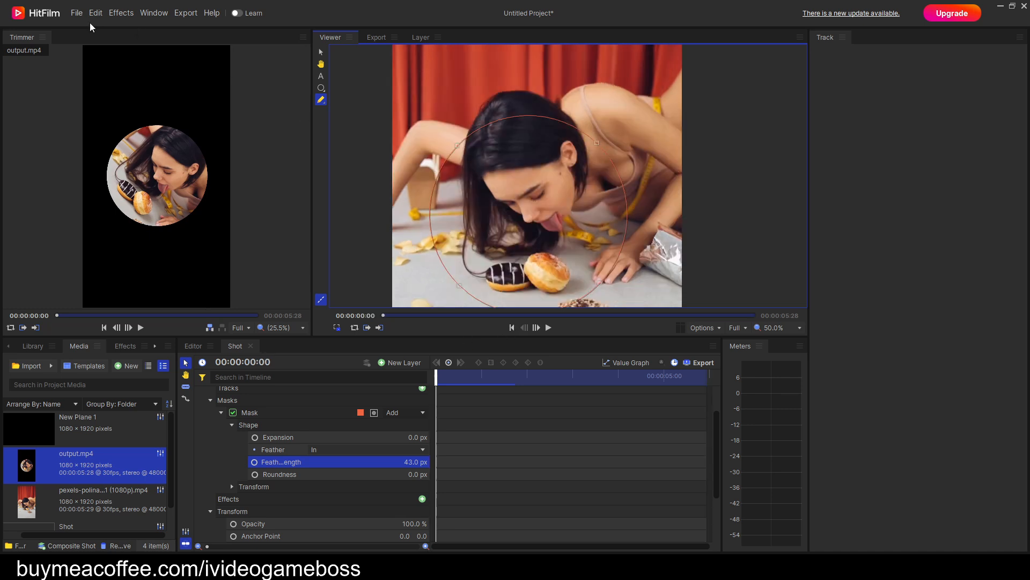
Save the project as z.hfp in the deepface folder, replacing the existing file, and close HitFilm.
left_click(76, 13)
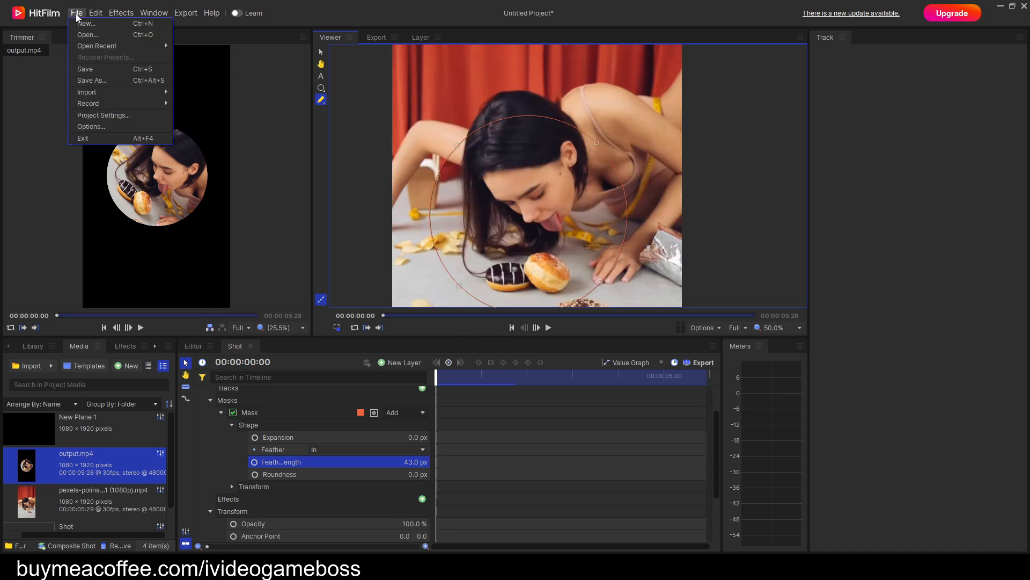
left_click(102, 80)
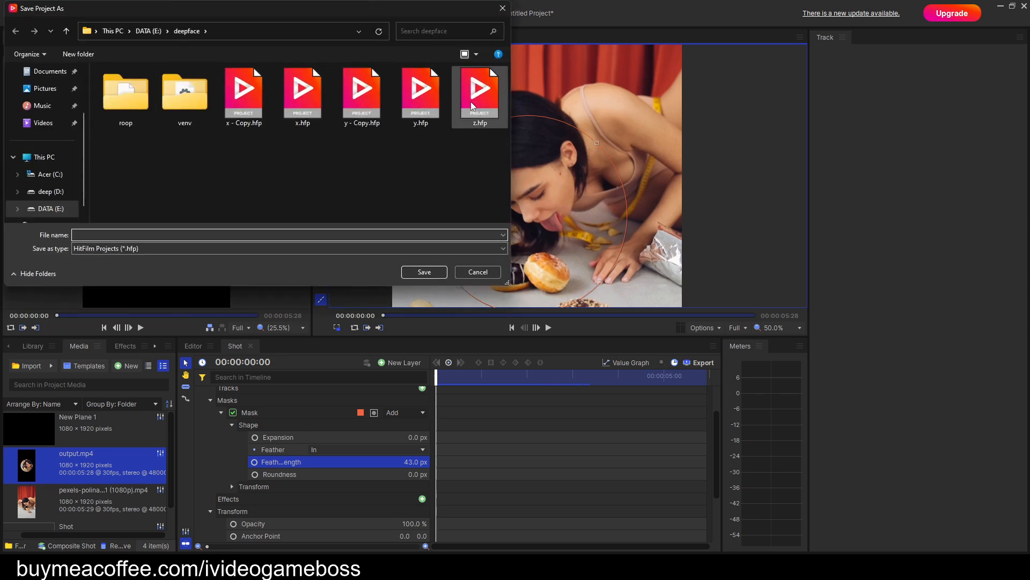
double_click(471, 102)
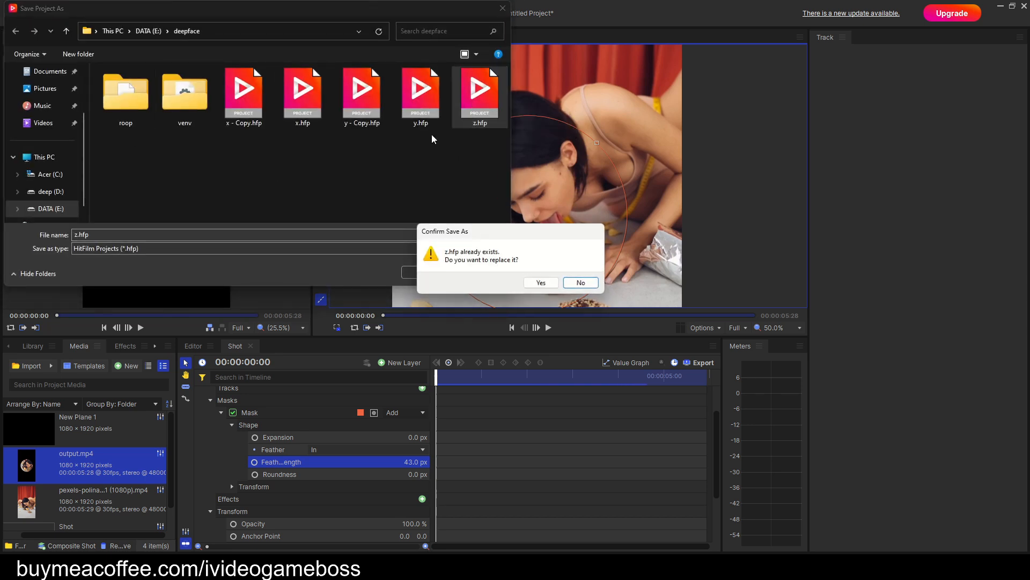
left_click(541, 282)
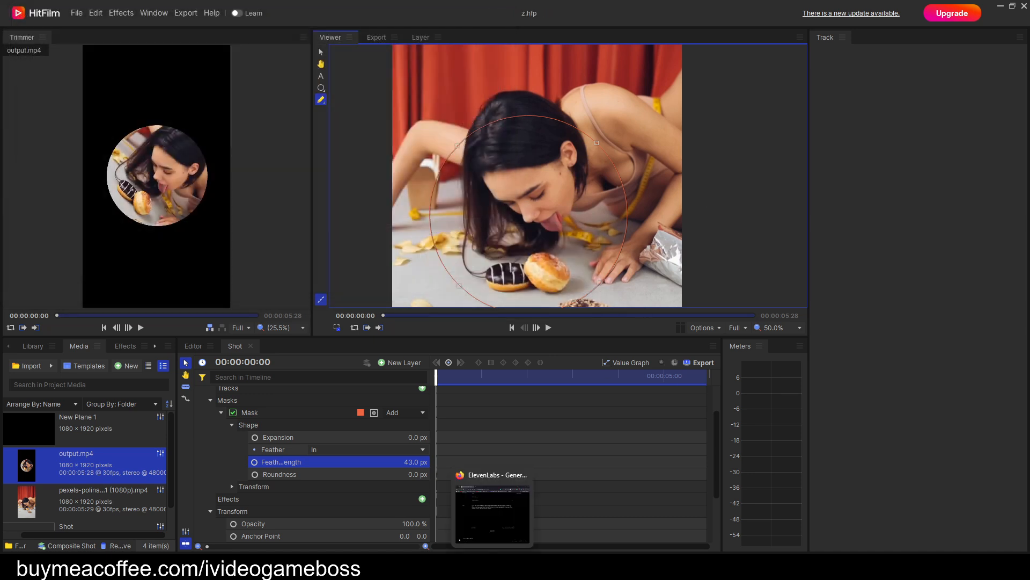
mouse_move(469, 567)
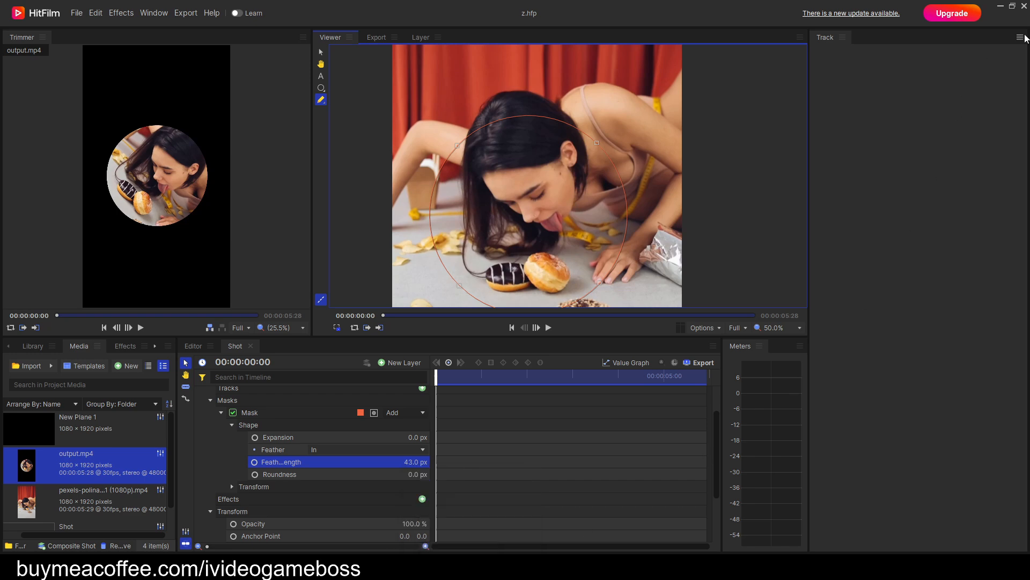
left_click(1025, 8)
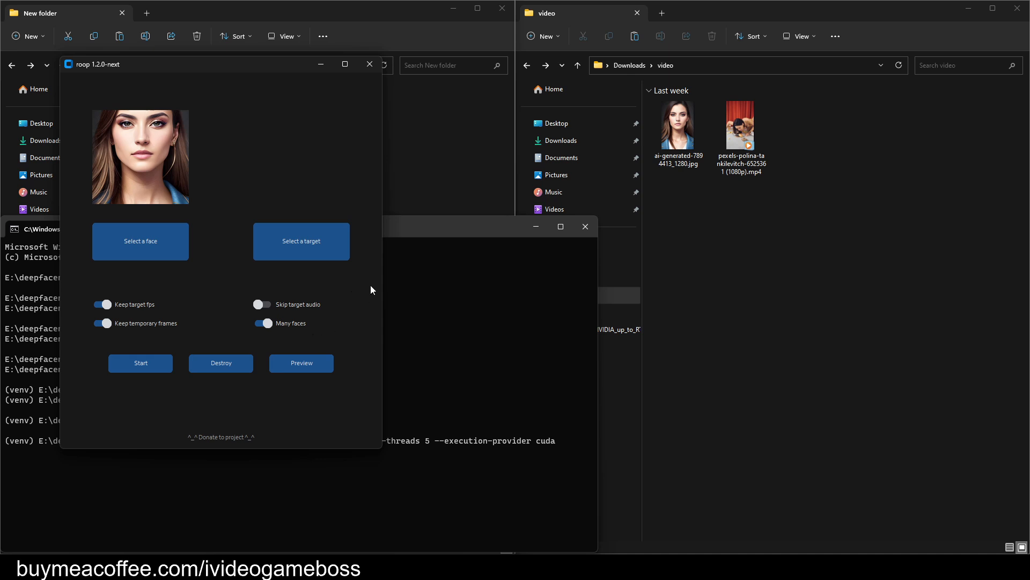
In roop, choose Shot.mp4 as the target and start the face swap, saving over the existing output.mp4.
left_click(317, 248)
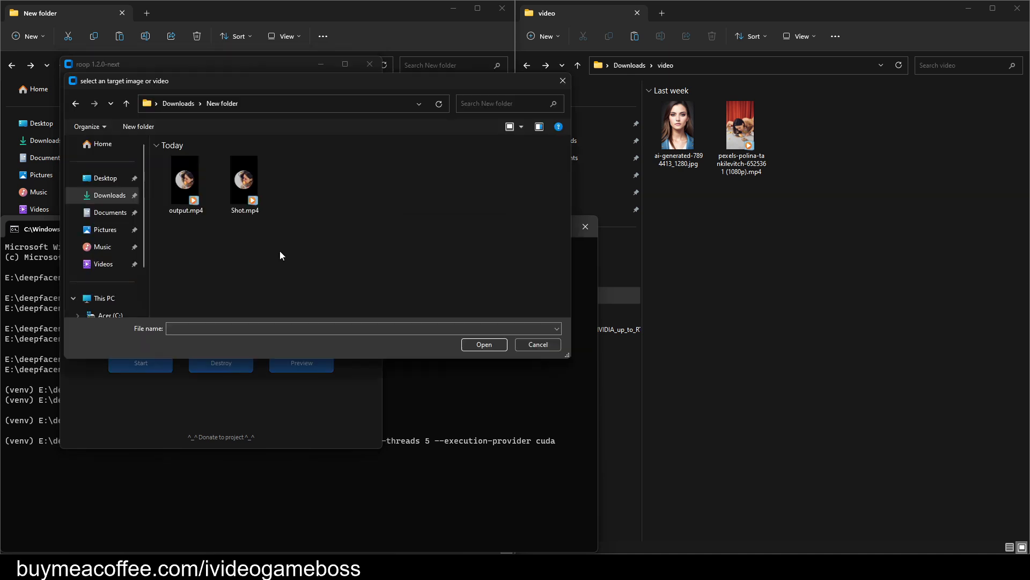
double_click(246, 190)
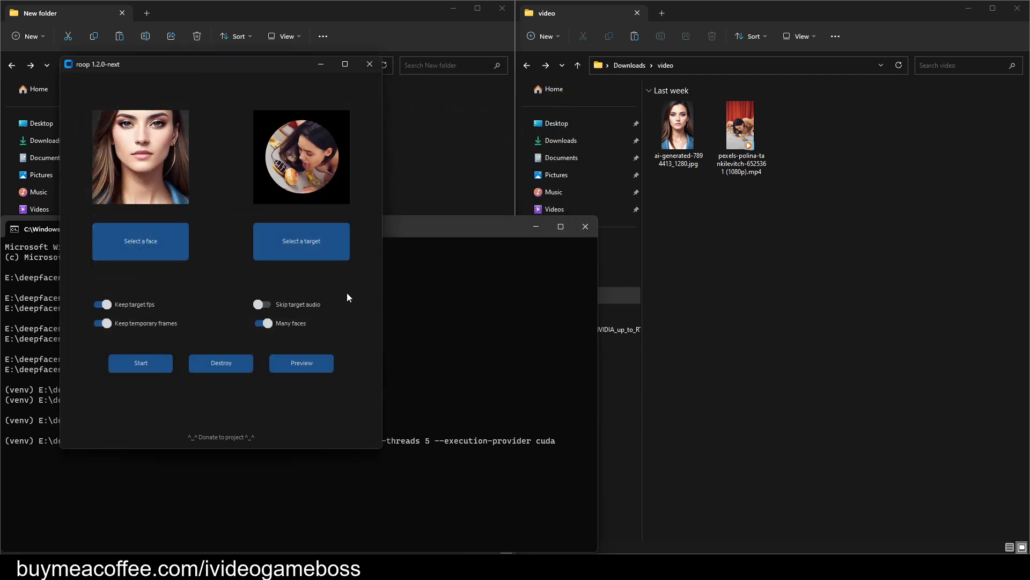
left_click(161, 363)
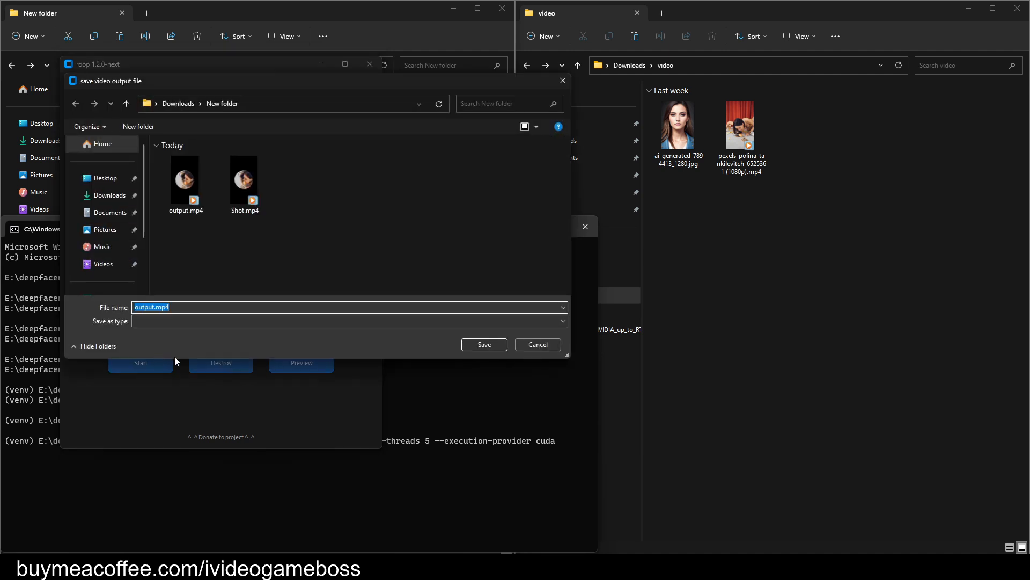
double_click(181, 179)
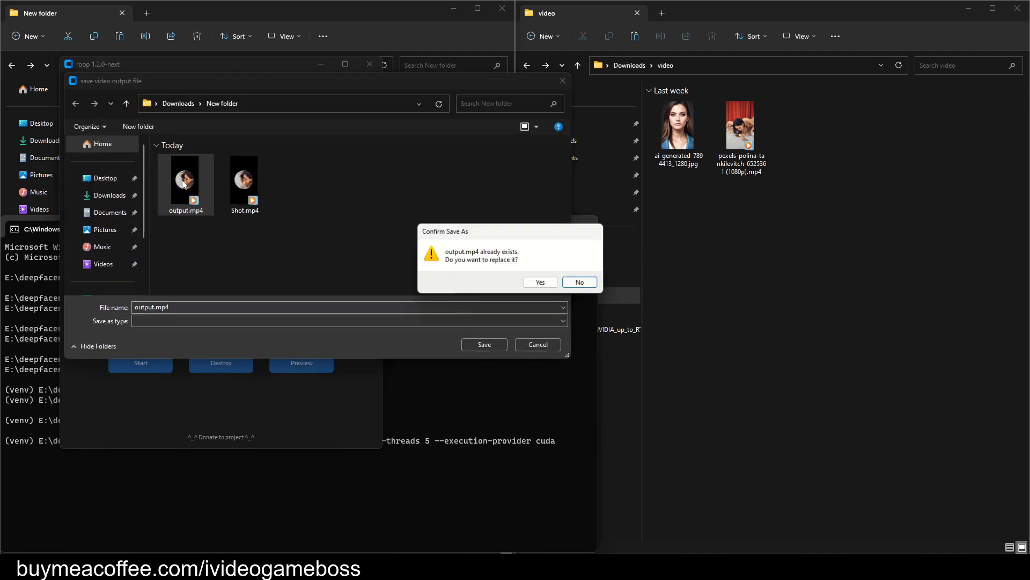
left_click(542, 283)
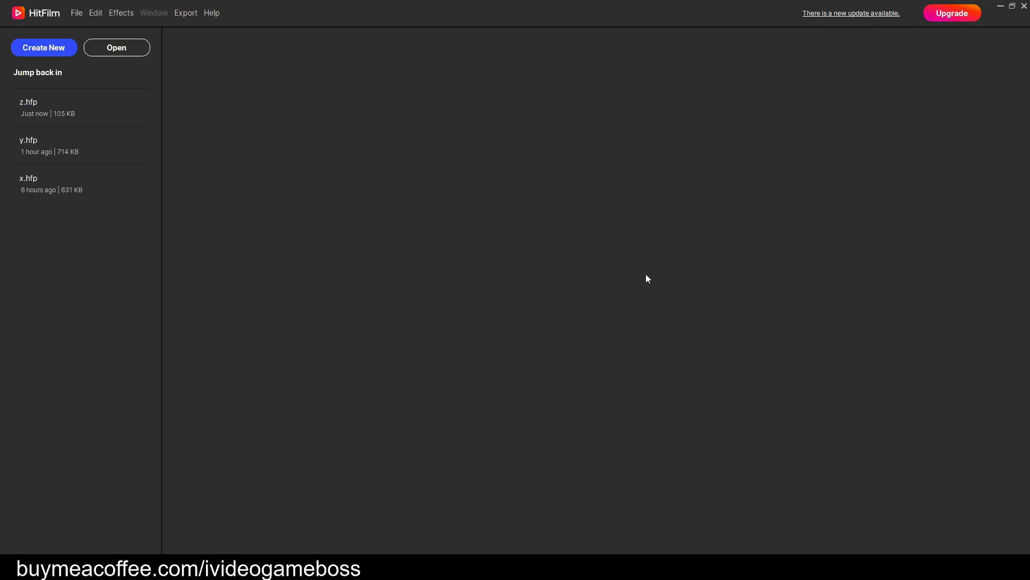
Switch to HitFilm, reopen the z.hfp project and play the main editor timeline, returning to the first frame.
left_click(35, 105)
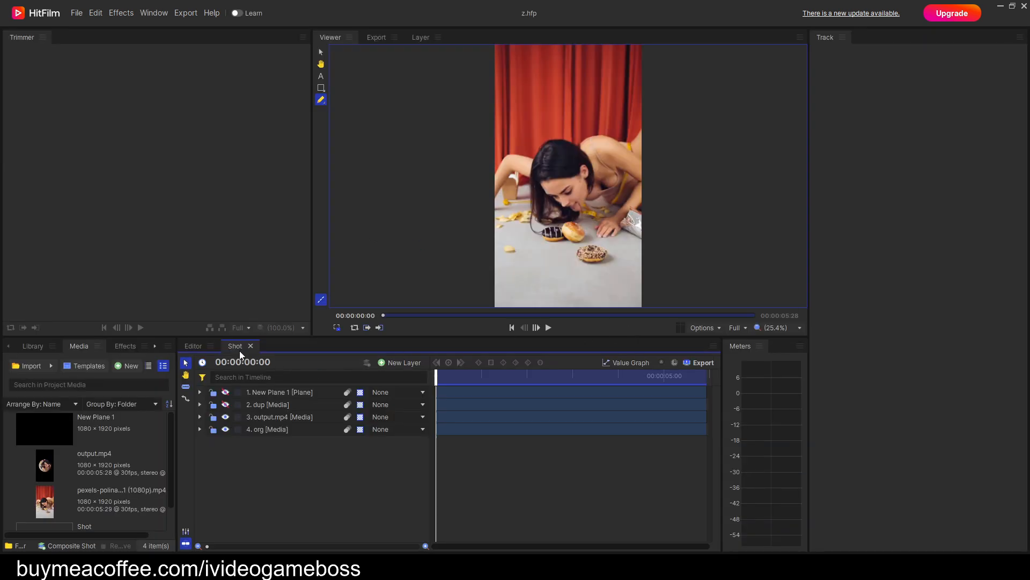
left_click(196, 346)
scroll(592, 187, "up", 3)
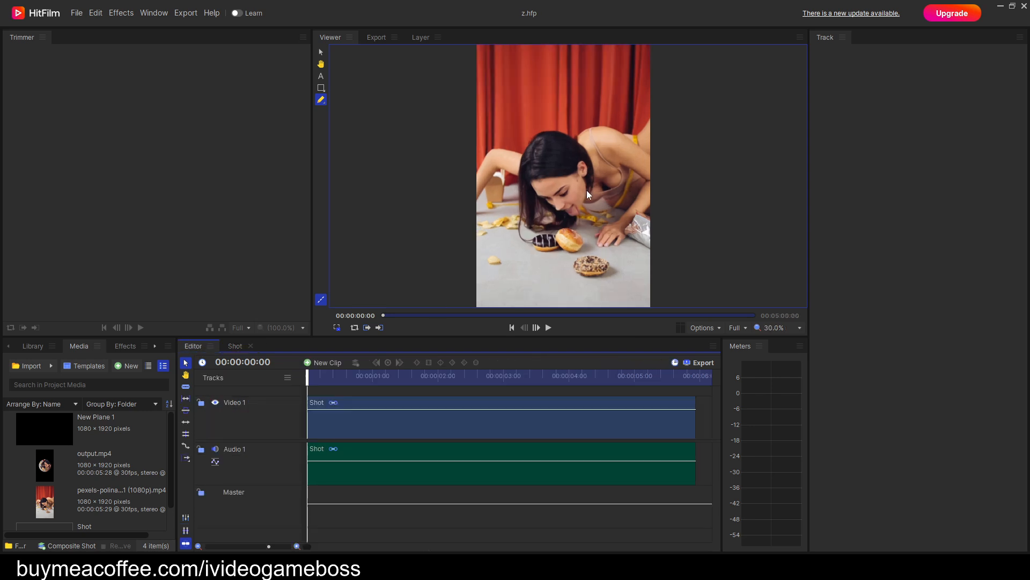
left_click(548, 328)
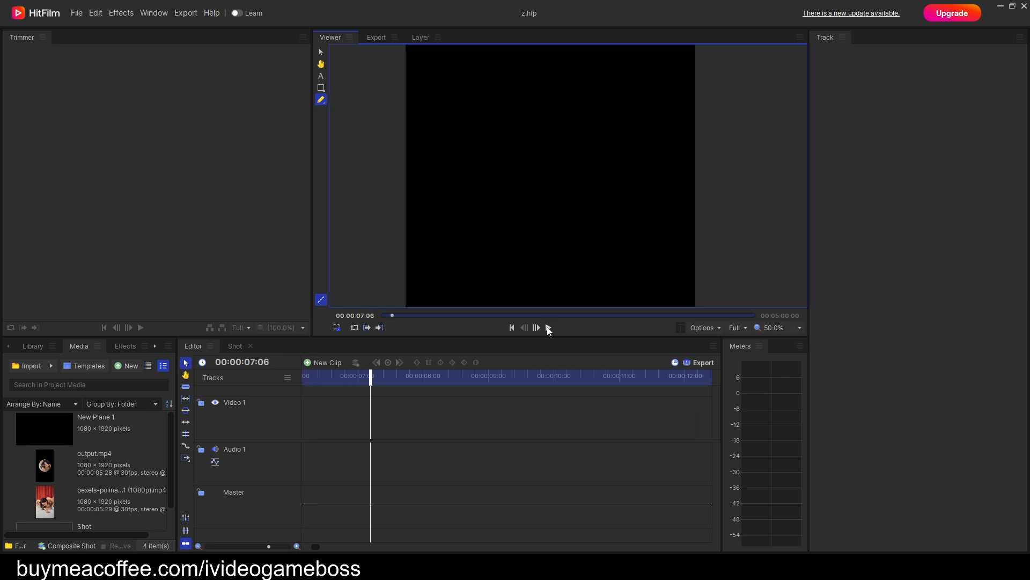
left_click(512, 328)
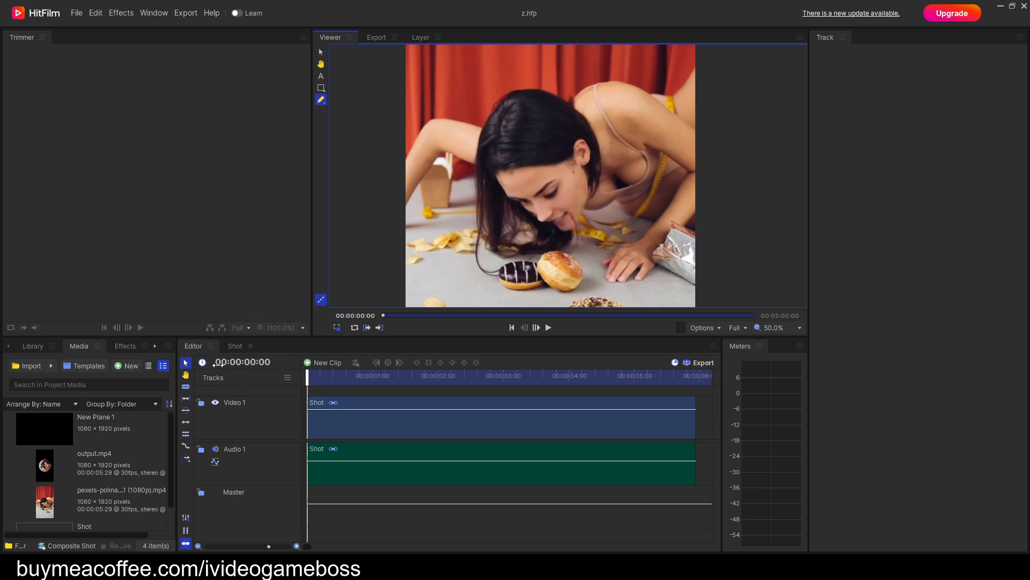
In the Shot composite, add a small ellipse mask to the output.mp4 layer, drawn over the woman's shoulder beside the ear.
left_click(235, 346)
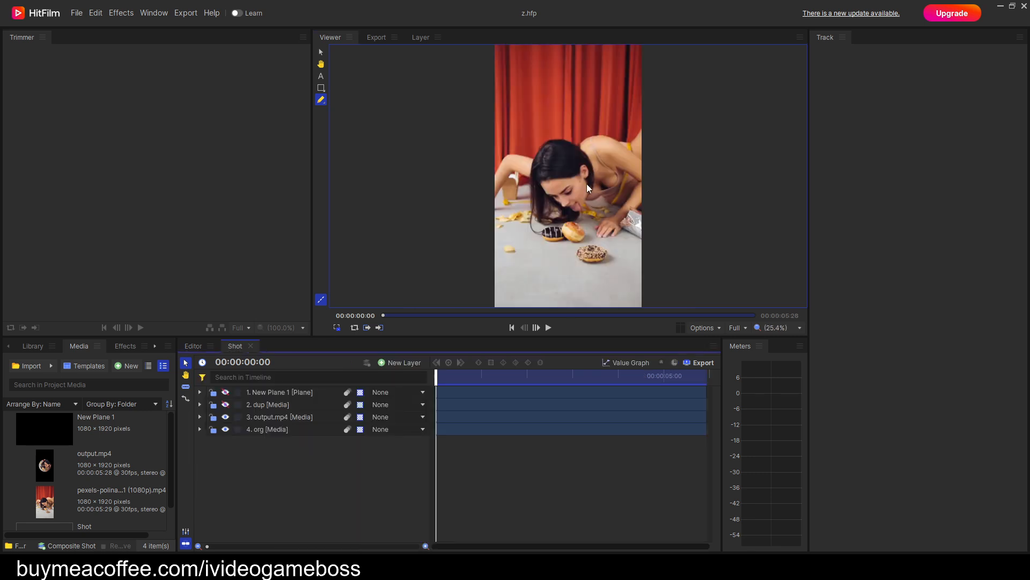
scroll(537, 223, "up", 6)
left_click_drag(628, 139, 536, 244)
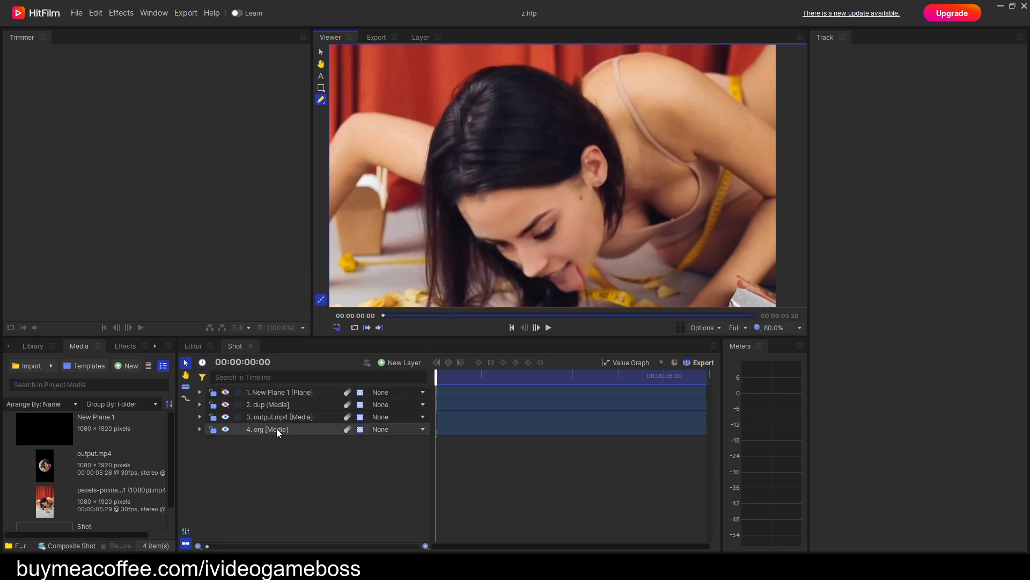
left_click(200, 417)
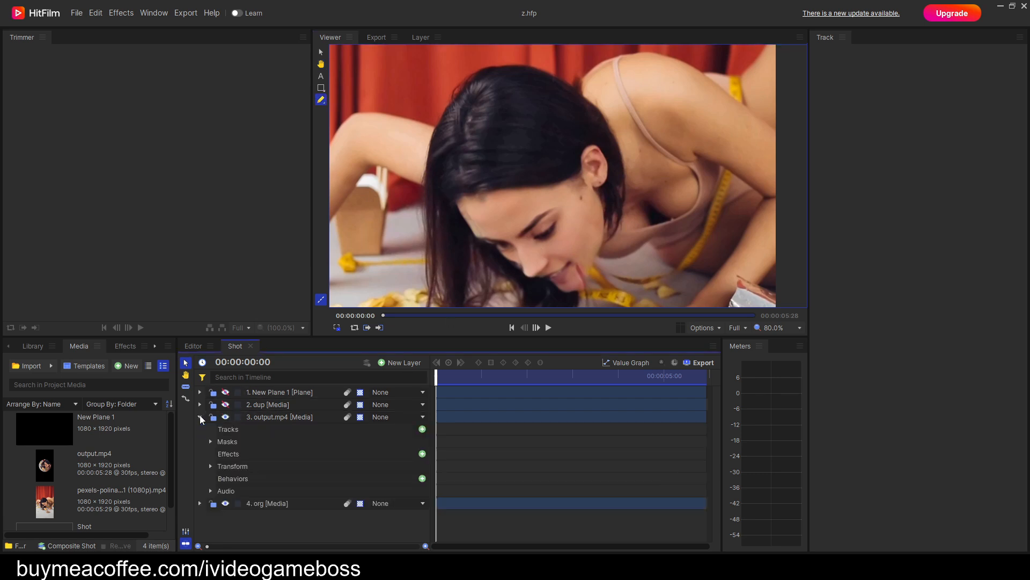
left_click(210, 441)
left_click(246, 442)
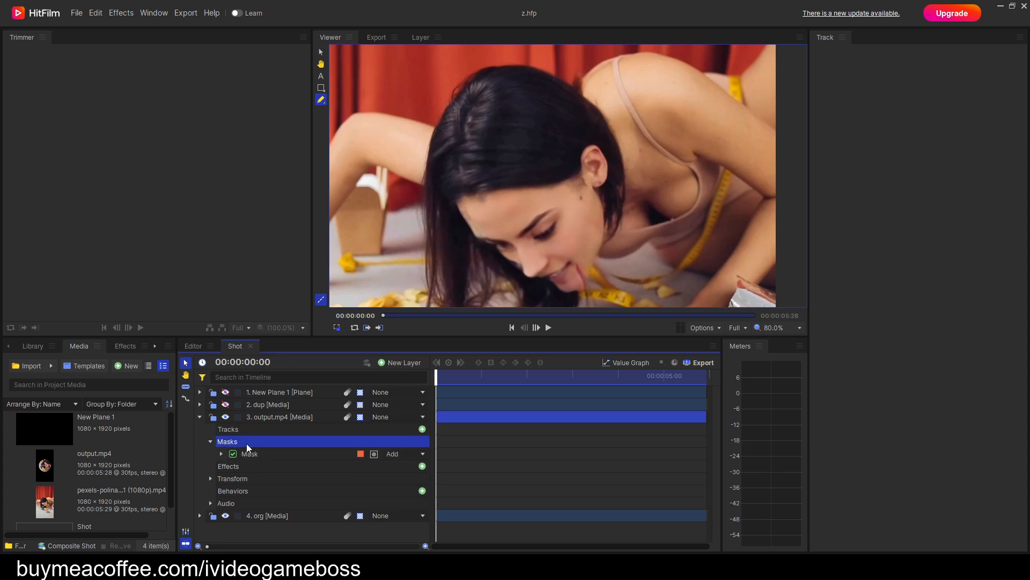
key("h")
left_click_drag(565, 204, 571, 170)
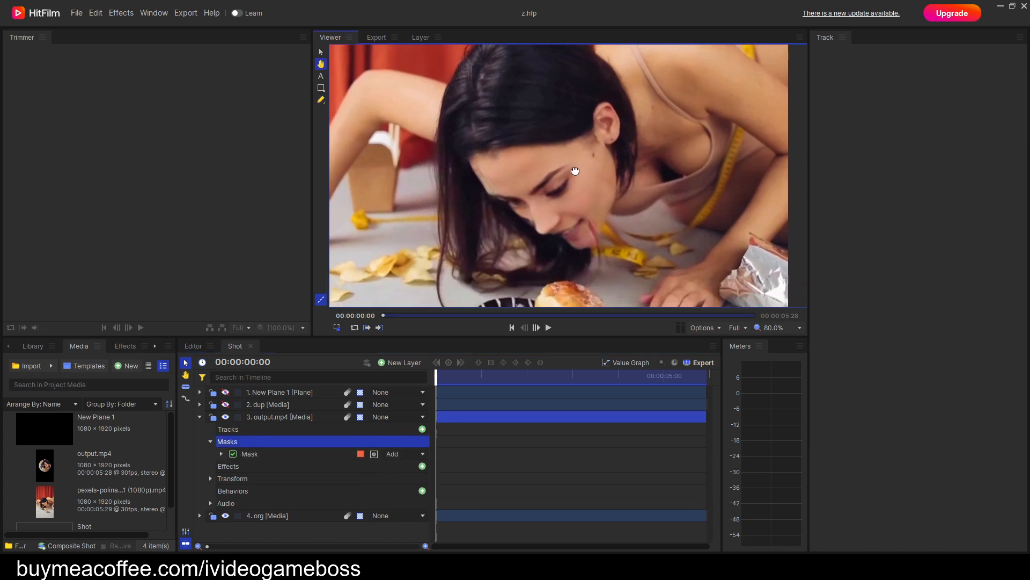
scroll(571, 169, "up", 1)
key("h")
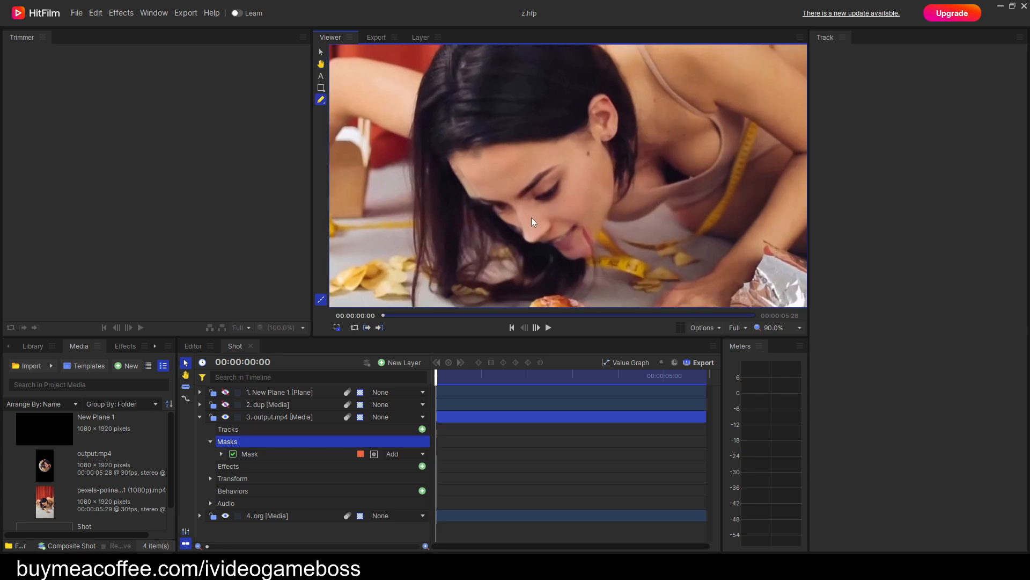
left_click(321, 88)
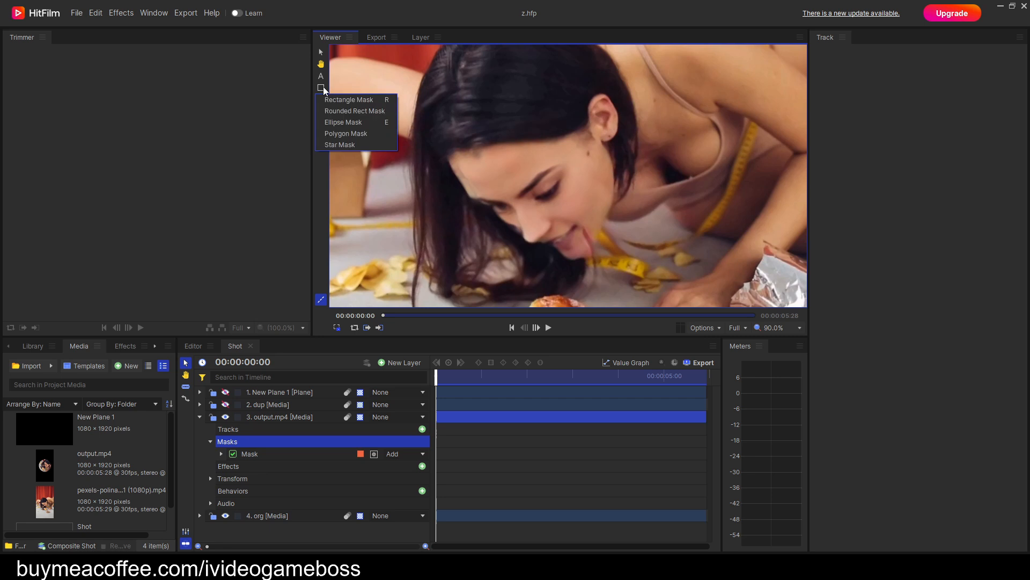
left_click(352, 122)
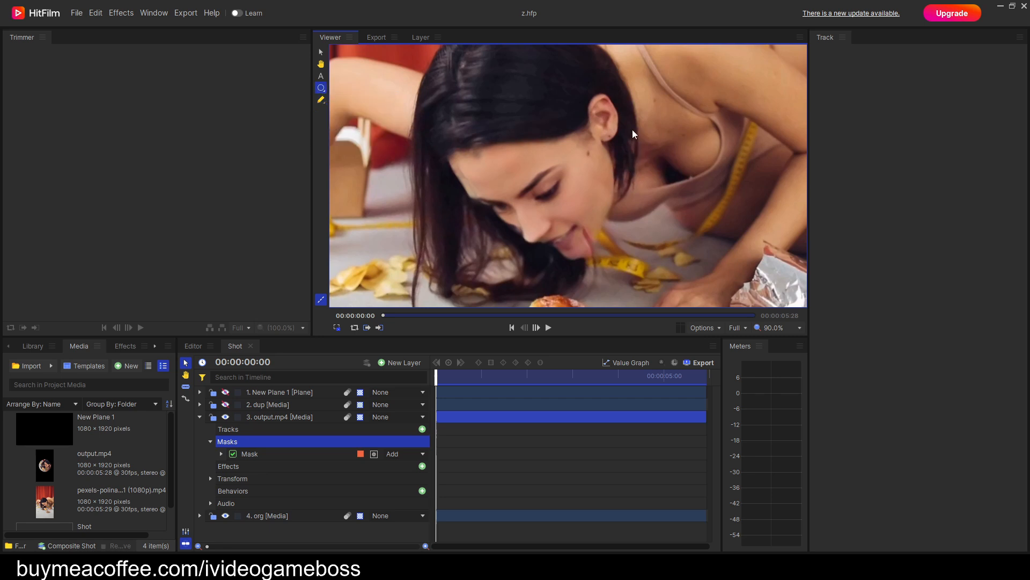
left_click_drag(649, 115, 675, 137)
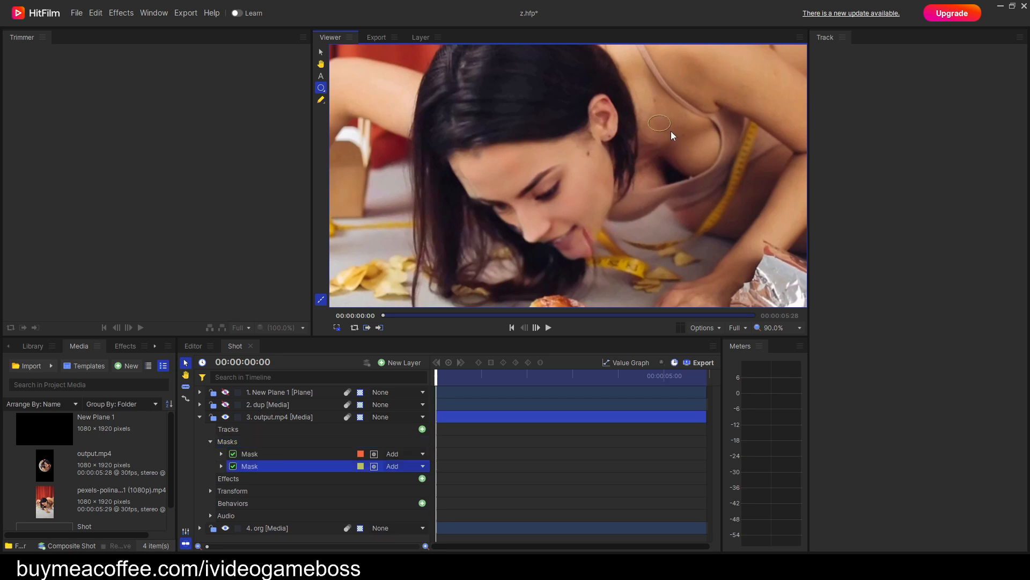
Set the new ellipse mask to Subtract and feather it outward with a feather length of 51 px.
left_click(394, 466)
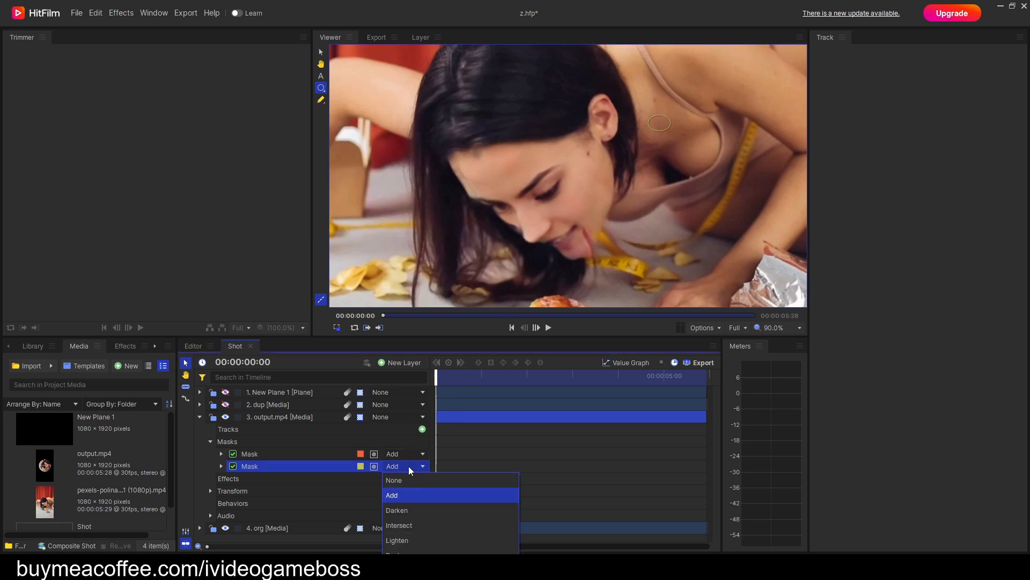
left_click(399, 570)
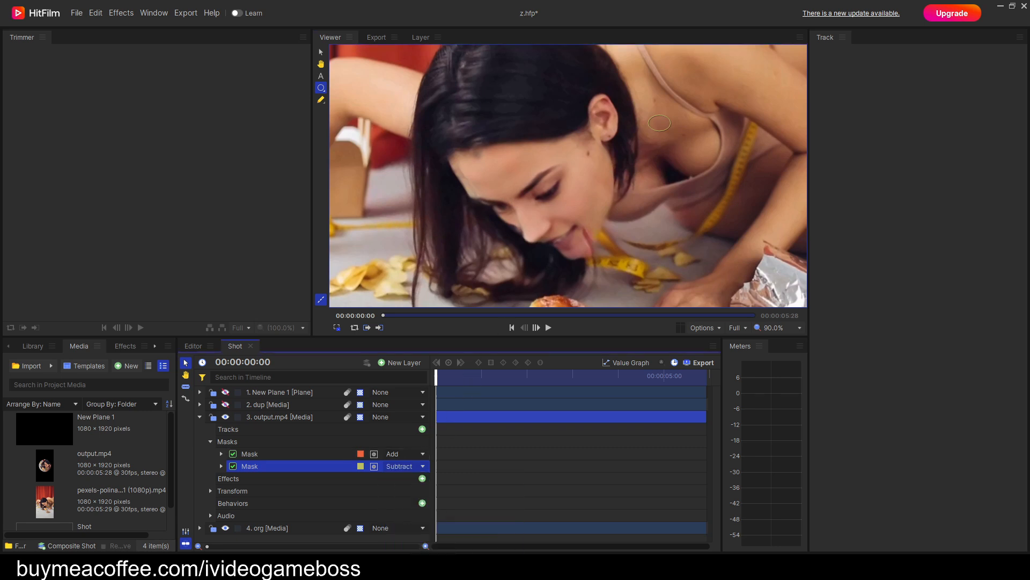
left_click(222, 466)
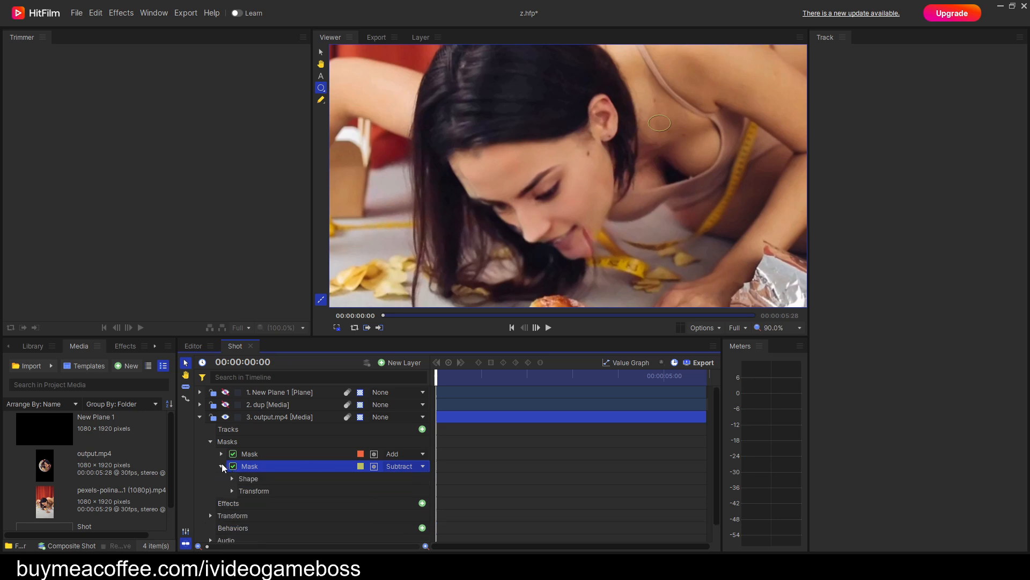
left_click(232, 478)
left_click(356, 504)
left_click(335, 533)
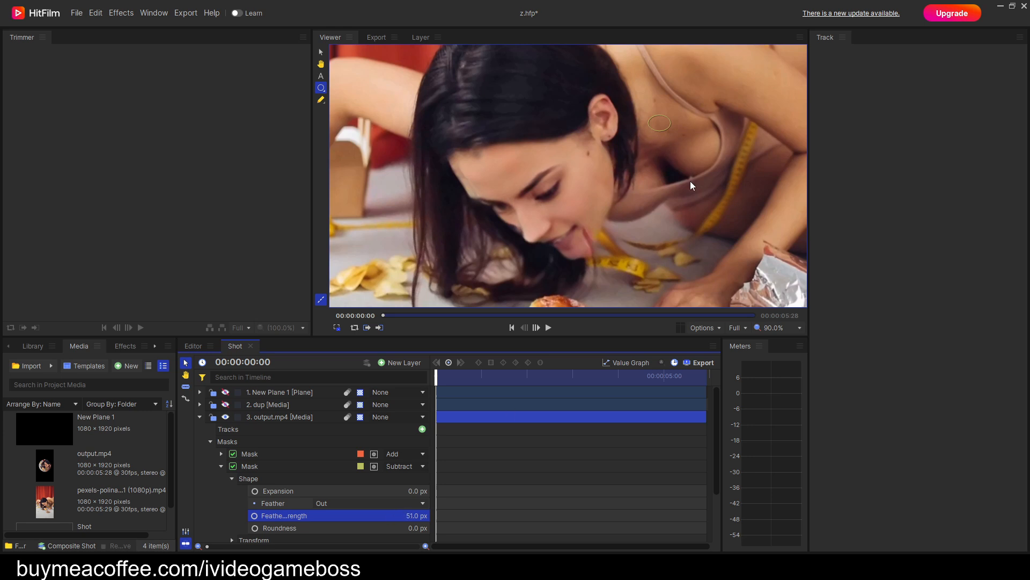
Move the subtracting ellipse mask from the shoulder to the hairline on the forehead.
left_click_drag(673, 123, 481, 151)
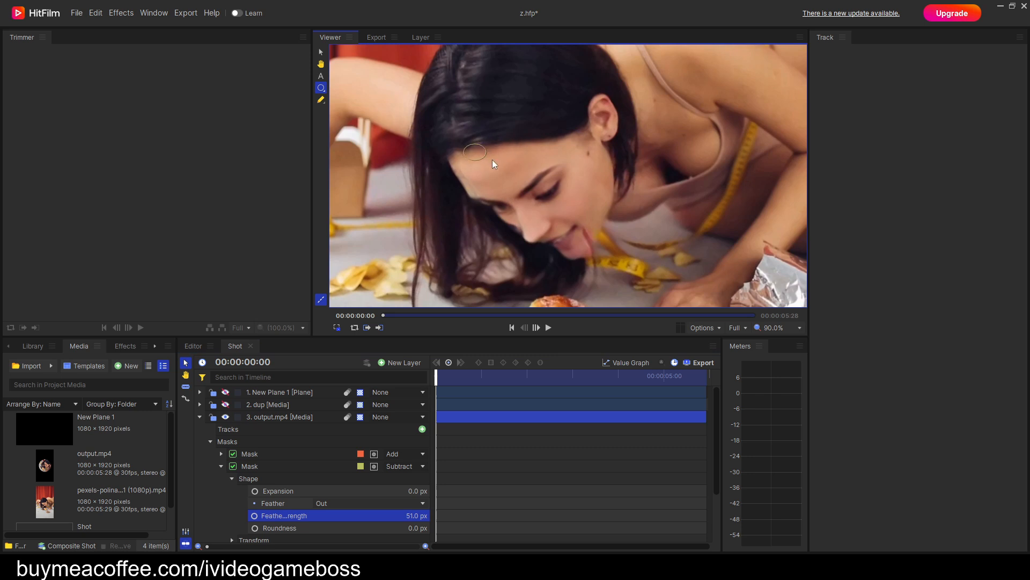
scroll(490, 158, "up", 3)
left_click_drag(495, 164, 503, 157)
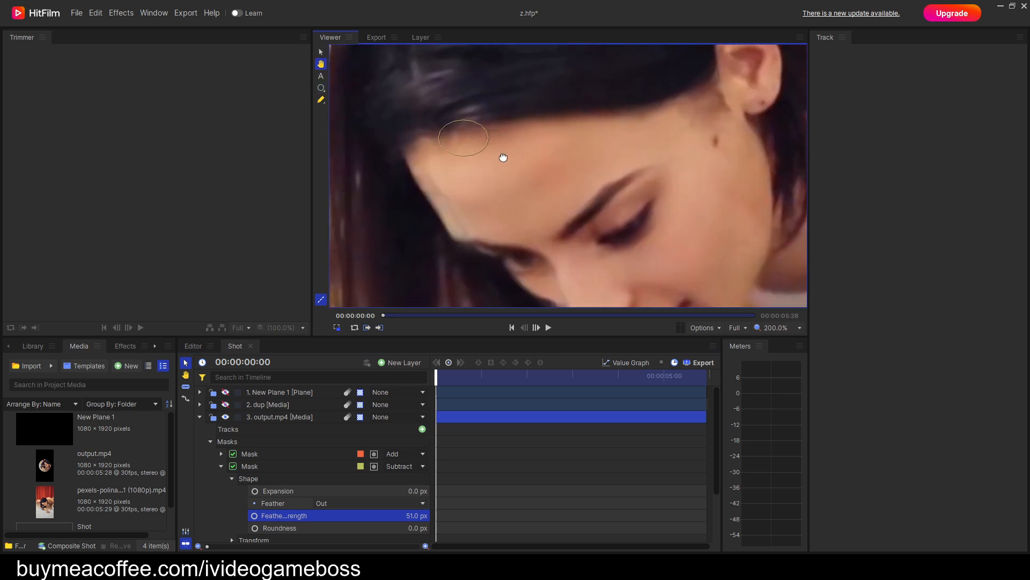
Enlarge the forehead ellipse mask to about twice its size, reposition it slightly, and set its feather length to 61 px.
left_click(321, 100)
left_click_drag(505, 141, 529, 142)
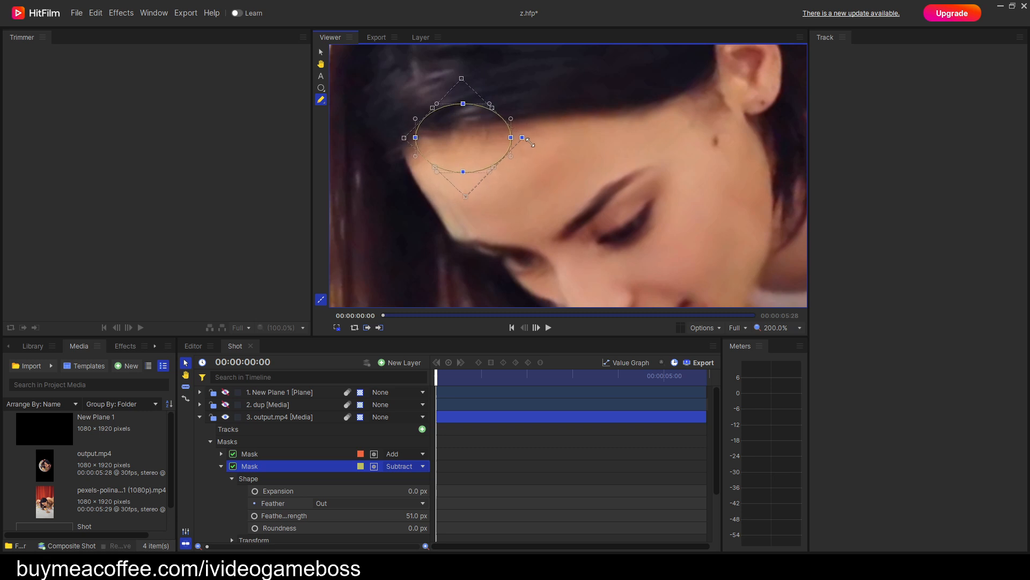
left_click(321, 88)
mouse_move(470, 143)
left_mouse_down()
mouse_move(529, 184)
mouse_move(496, 146)
mouse_move(486, 148)
left_mouse_up()
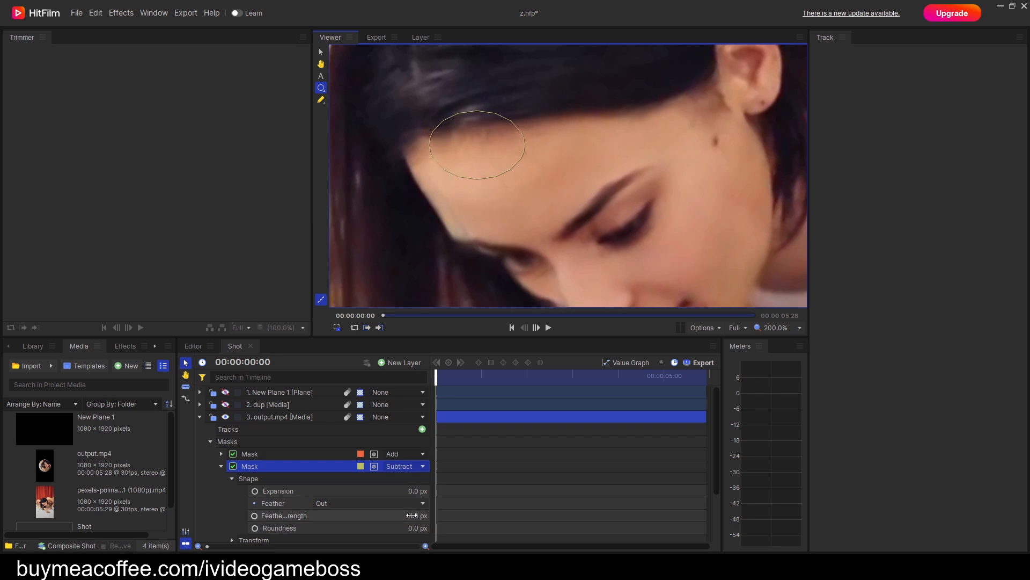
left_click(413, 515)
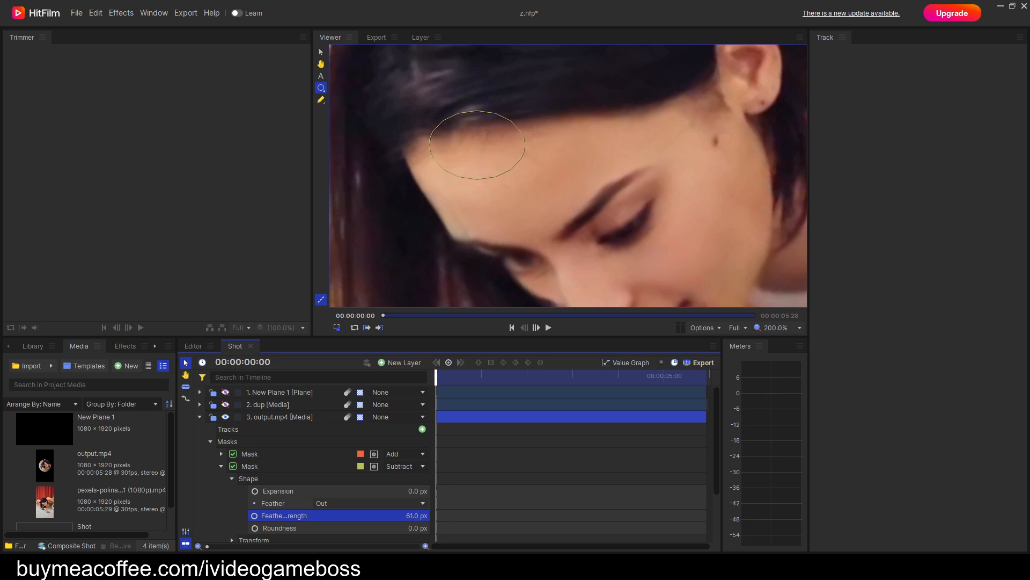
Nudge the forehead ellipse mask slightly up the hairline and enable Position keyframing for it at 00:00:00:00.
left_click_drag(475, 149, 471, 142)
scroll(526, 203, "down", 2)
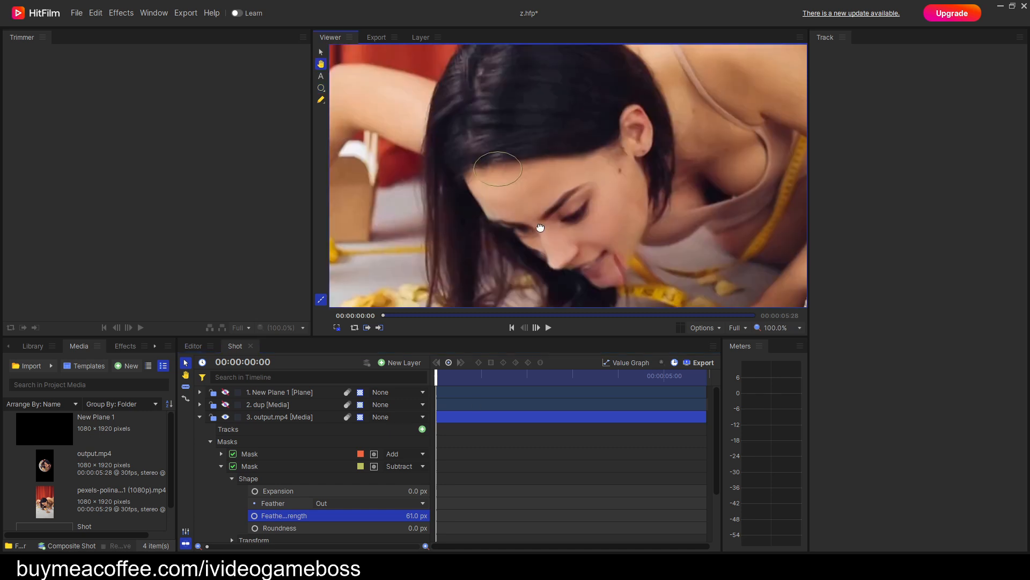
scroll(259, 514, "down", 1)
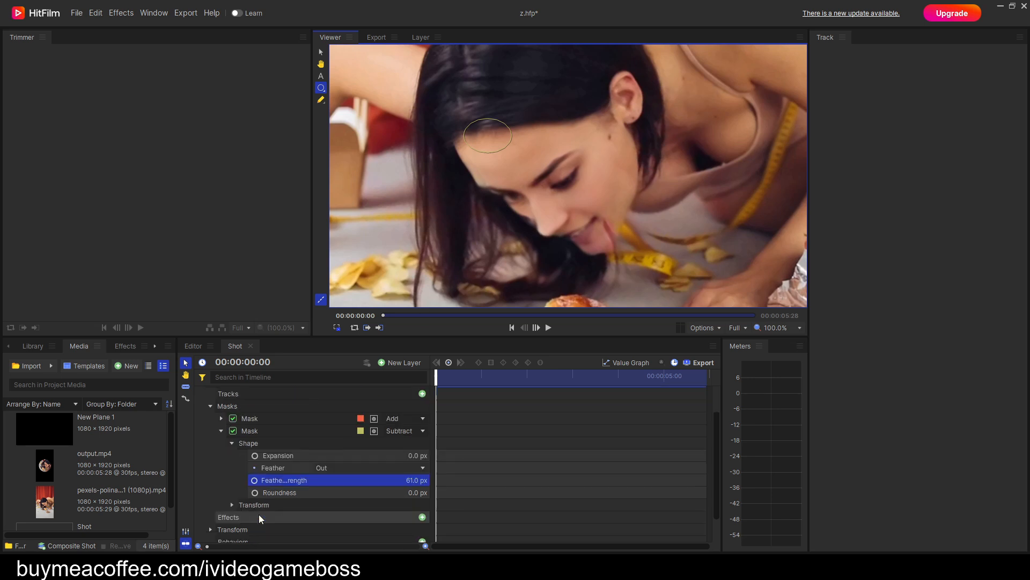
left_click(232, 443)
left_click(232, 474)
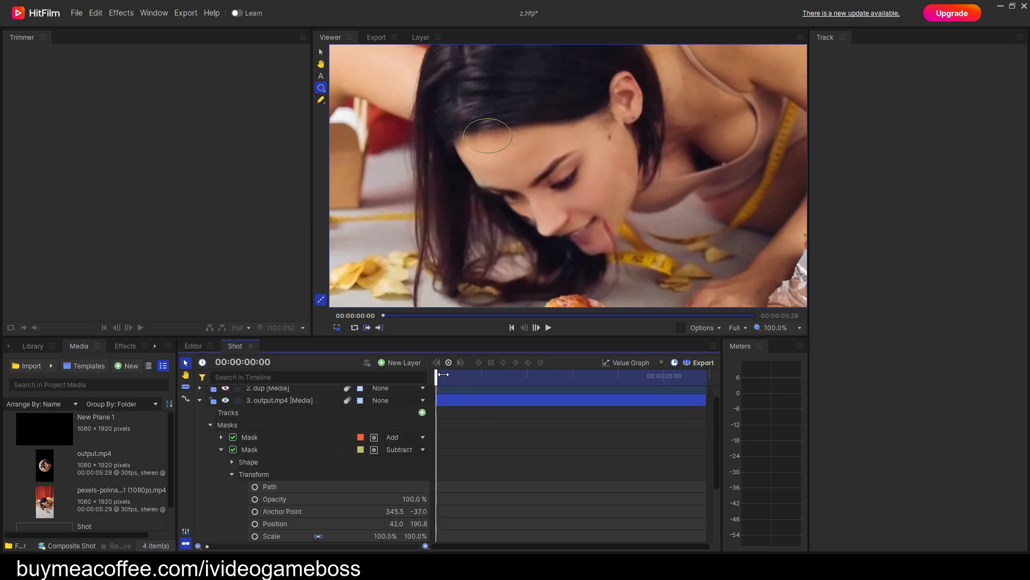
left_click_drag(440, 374, 429, 377)
left_click(255, 524)
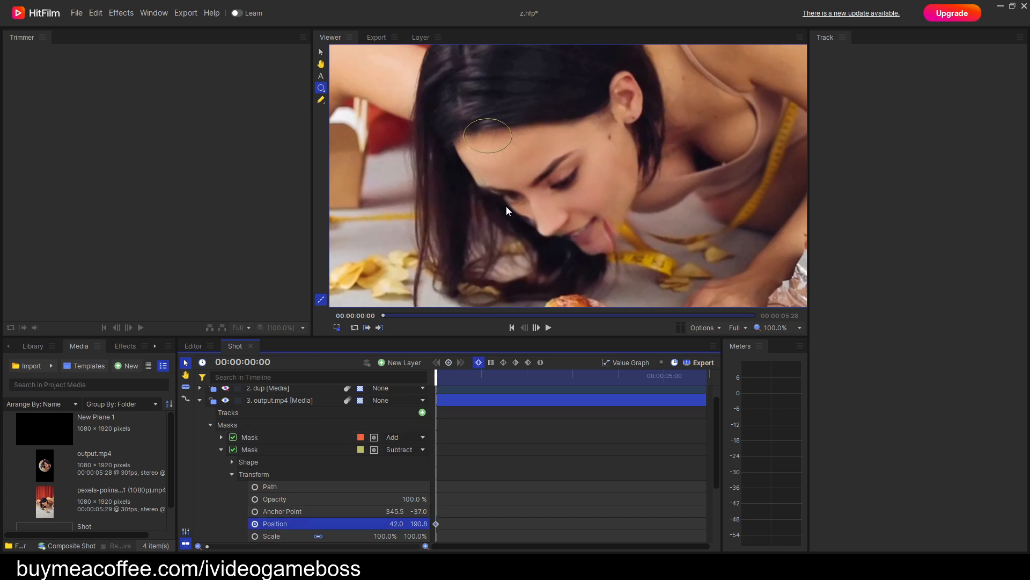
Keyframe the subtracting mask's position through the clip to 00:00:05:27, moving it repeatedly so it follows the woman's forehead hairline.
key("Right")
key("Right")
key("Right")
key("Right")
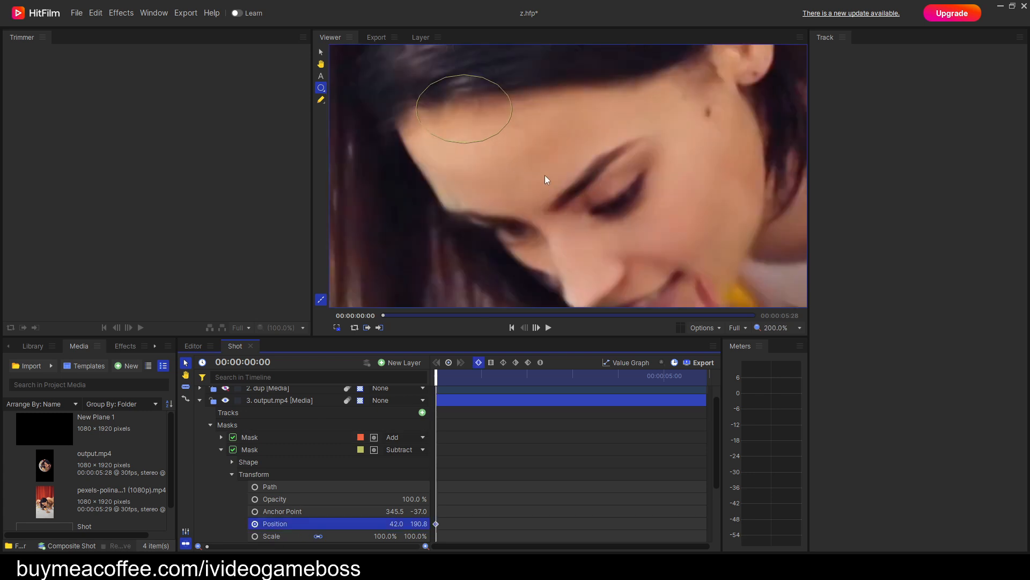
key("Right")
key("Right")
key("Right")
key("Right")
key("Right")
key("Right")
key("Right")
key("Right")
key("Right")
key("Right")
key("Right")
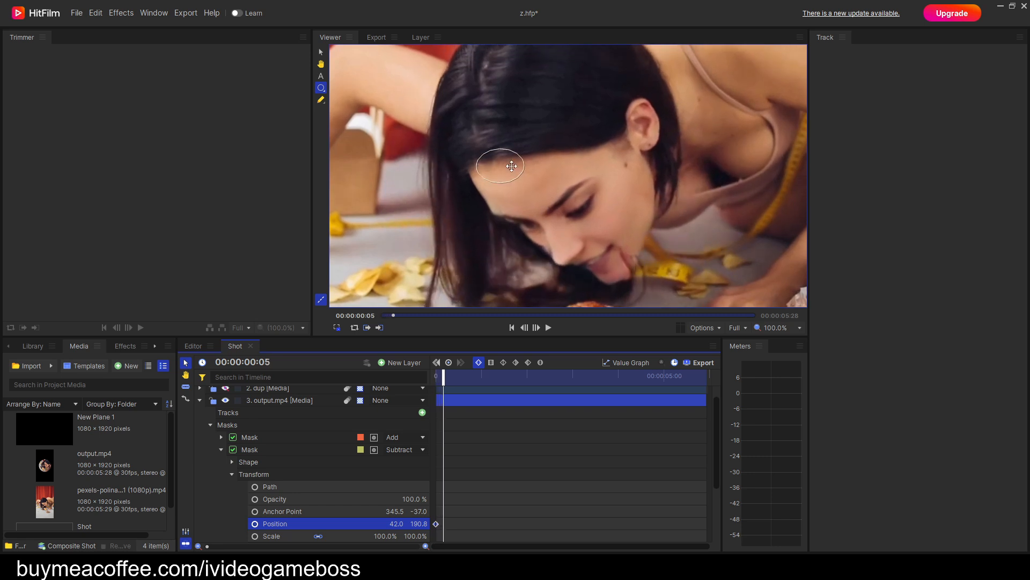
mouse_move(495, 204)
left_mouse_down()
mouse_move(498, 196)
mouse_move(476, 211)
mouse_move(477, 199)
mouse_move(470, 226)
mouse_move(509, 208)
mouse_move(481, 212)
left_mouse_up()
key("Right")
key("Right")
key("Right")
key("Right")
key("Right")
key("Right")
key("Right")
key("Right")
key("Right")
key("Right")
key("Right")
key("Right")
key("Right")
key("Right")
key("Right")
key("Right")
key("Right")
key("Right")
key("Right")
key("Right")
key("Right")
key("Right")
key("Right")
key("Right")
key("Right")
key("Right")
key("Right")
key("Right")
key("Right")
key("Right")
key("Right")
key("Right")
key("Right")
key("Right")
key("Right")
key("Right")
key("Right")
key("Right")
key("Right")
key("Right")
key("Right")
key("Right")
key("Right")
key("Right")
key("Right")
key("Right")
key("Right")
key("Right")
key("Right")
key("Right")
key("Right")
key("Right")
key("Right")
key("Right")
key("Right")
key("Right")
key("Right")
key("Right")
key("Right")
key("Right")
key("Right")
key("Right")
key("Right")
key("Right")
key("Right")
key("Right")
key("Right")
key("Right")
key("Right")
key("Right")
left_click_drag(490, 136, 474, 164)
key("Right")
key("Right")
key("Right")
key("Right")
key("Right")
key("Right")
key("Right")
key("Right")
key("Right")
key("Right")
key("Right")
key("Right")
key("Right")
key("Right")
key("Right")
key("Right")
key("Right")
key("Right")
key("Right")
key("Right")
key("Right")
key("Right")
key("Right")
key("Right")
key("Right")
key("Right")
key("Right")
key("Right")
key("Right")
key("Right")
key("Right")
key("Right")
key("Right")
key("Right")
key("Right")
key("Right")
key("Right")
key("Right")
key("Right")
key("Right")
key("Right")
key("Right")
key("Right")
key("Right")
key("Right")
key("Right")
key("Right")
key("Right")
key("Right")
key("Right")
key("Right")
key("Right")
key("Right")
key("Right")
key("Right")
key("Right")
key("Right")
key("Right")
key("Right")
key("Right")
key("Right")
key("Right")
key("Right")
key("Right")
key("Right")
key("Right")
key("Right")
key("Right")
key("Right")
key("Right")
key("Right")
key("Right")
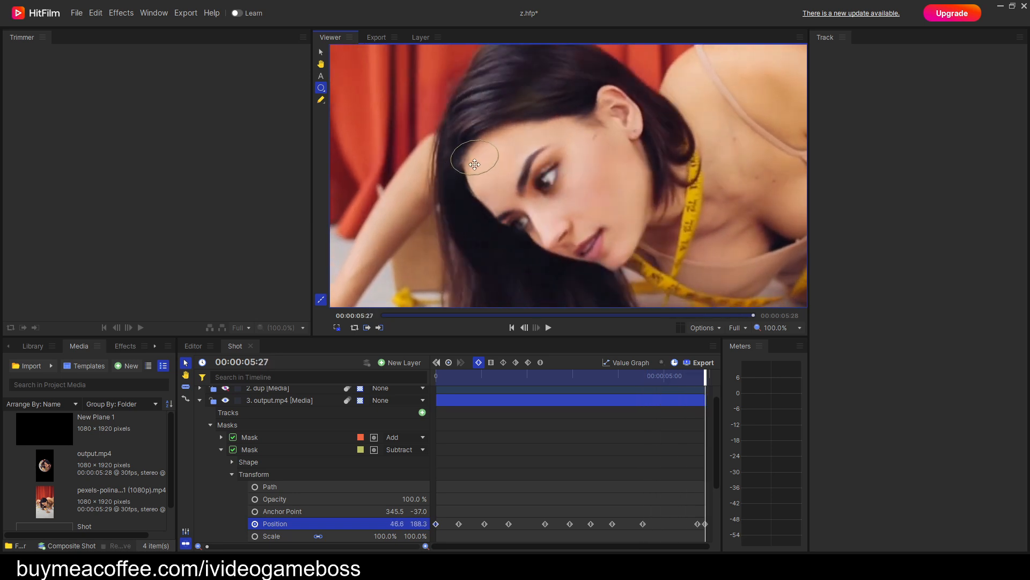
Return to the first frame and duplicate the subtracting forehead mask on the output.mp4 layer.
left_click_drag(697, 372, 412, 418)
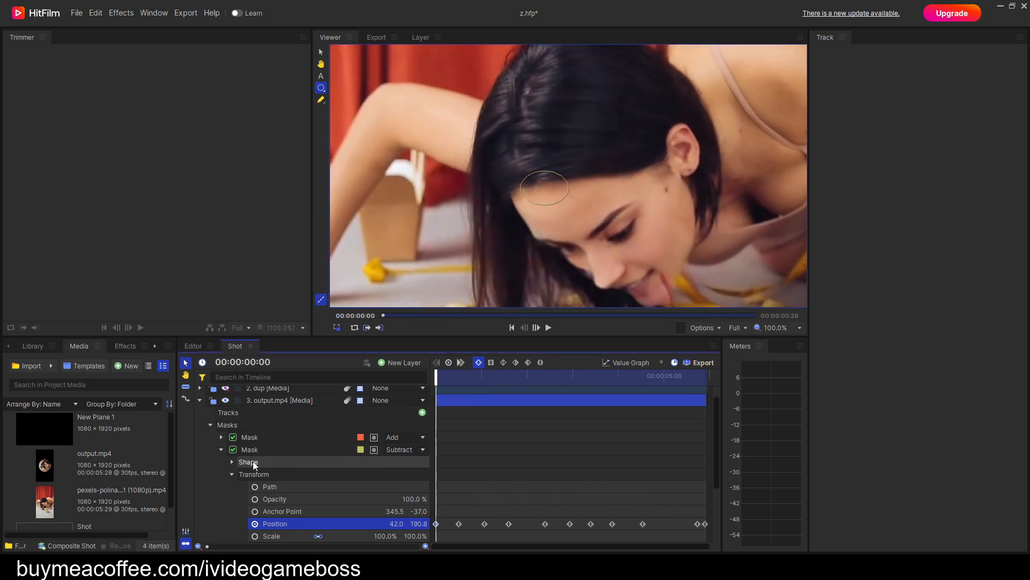
left_click(221, 450)
right_click(257, 466)
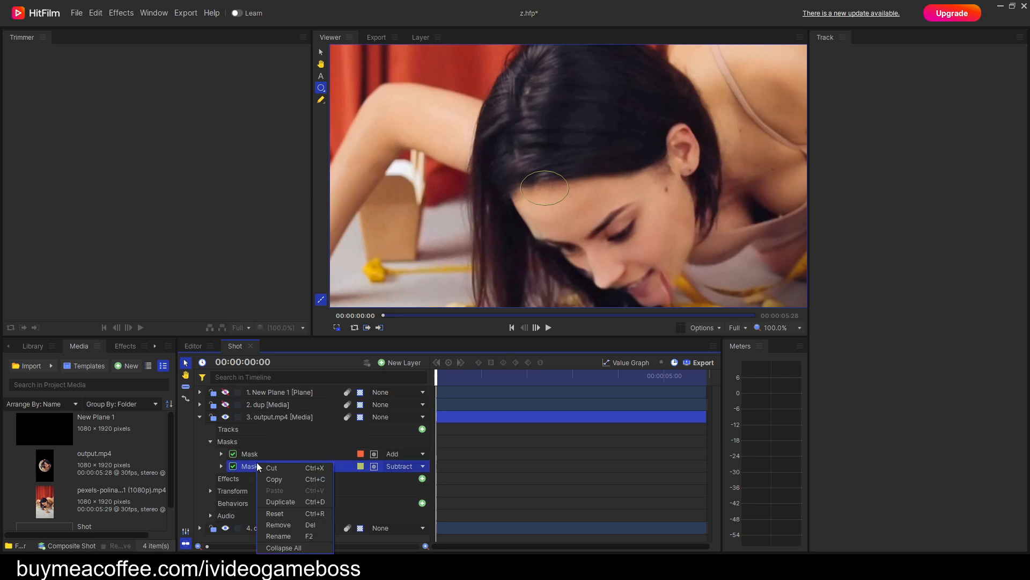
left_click(272, 503)
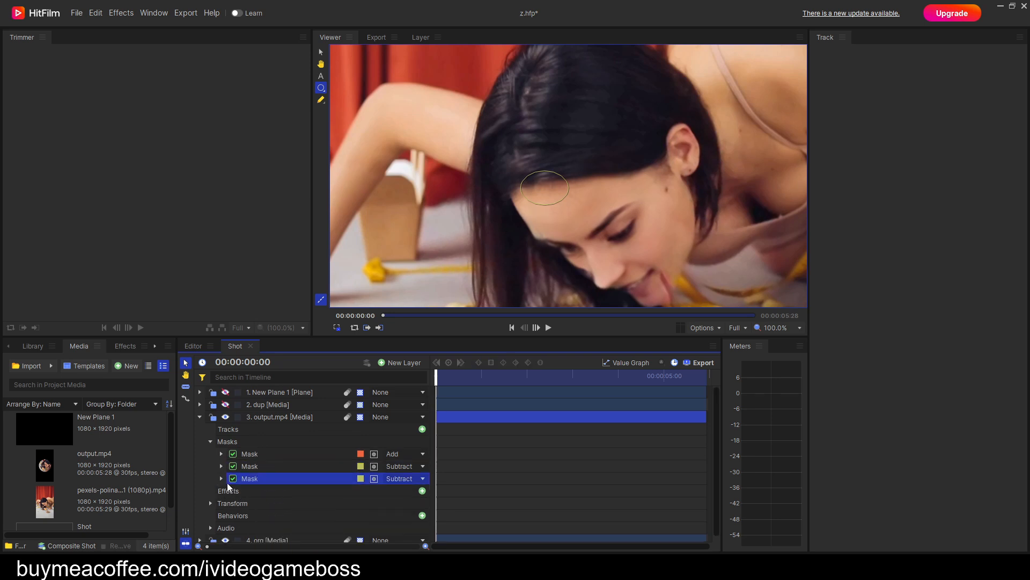
Restart the duplicate mask's Position keyframing at the first frame and move it along the hairline towards the ear, to about 144.9, 130.3.
left_click(221, 478)
left_click(232, 503)
scroll(268, 494, "down", 2)
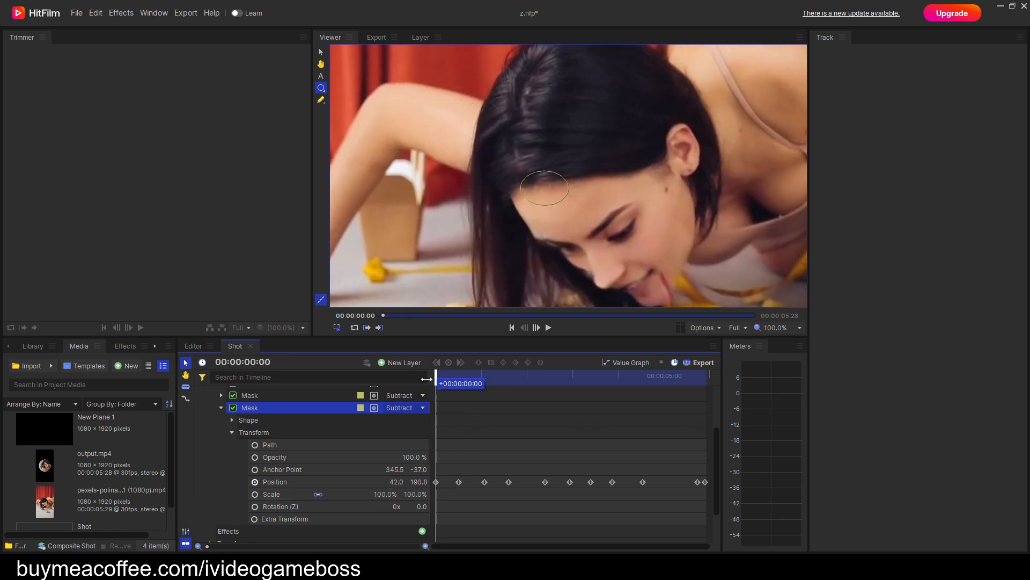
left_click(256, 483)
left_click(255, 481)
left_click_drag(553, 186, 614, 169)
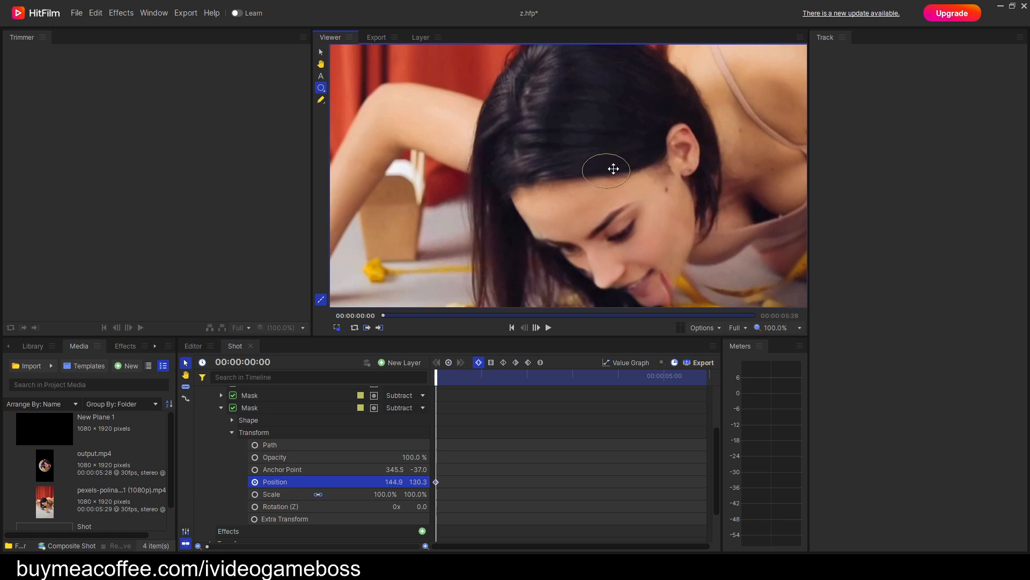
Keyframe the duplicate mask's position through to the clip's end so it follows the hairline between the forehead and the ear.
key("Right")
key("Right")
key("Right")
key("Right")
key("Right")
key("Right")
key("Right")
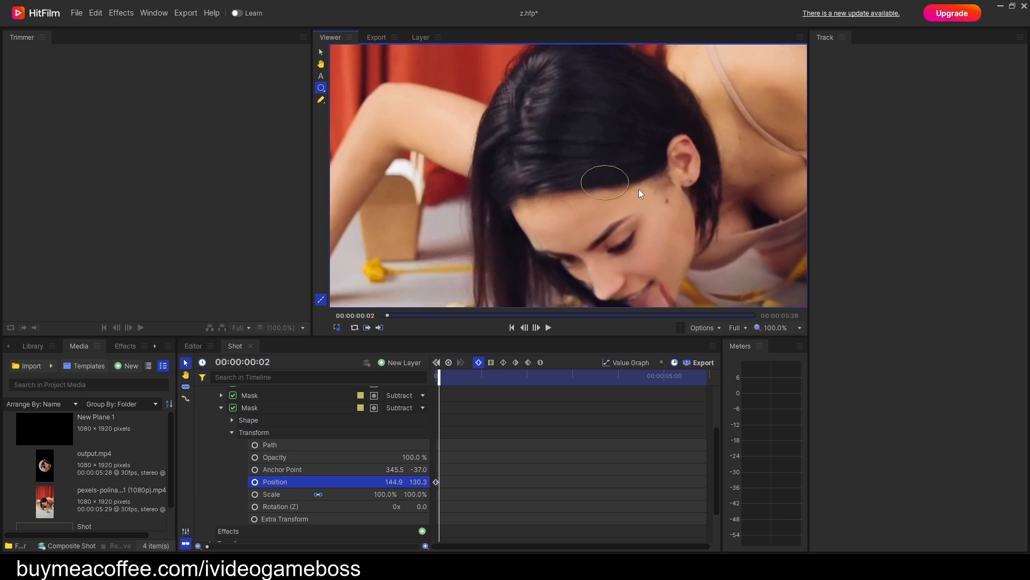
key("Right")
key("Right")
key("Right")
key("Right")
key("Right")
mouse_move(593, 207)
left_mouse_down()
mouse_move(602, 199)
mouse_move(574, 212)
mouse_move(579, 203)
left_mouse_up()
key("Right")
key("Right")
key("Right")
key("Right")
key("Right")
key("Right")
key("Right")
key("Right")
key("Right")
key("Right")
key("Right")
key("Right")
key("Right")
key("Right")
key("Right")
key("Right")
key("Right")
key("Right")
key("Right")
key("Right")
key("Right")
key("Right")
key("Right")
key("Right")
key("Right")
key("Right")
key("Right")
key("Right")
key("Right")
key("Right")
key("Right")
key("Right")
key("Right")
key("Right")
key("Right")
key("Right")
key("Right")
key("Right")
key("Right")
key("Right")
key("Right")
key("Right")
key("Right")
key("Right")
key("Right")
key("Right")
key("Right")
key("Right")
key("Right")
left_click_drag(591, 237, 600, 239)
key("Right")
key("Right")
key("Right")
key("Right")
key("Right")
key("Right")
key("Right")
key("Right")
key("Right")
key("Right")
key("Right")
key("Right")
key("Right")
key("Right")
key("Right")
key("Right")
key("Right")
key("Right")
key("Right")
key("Right")
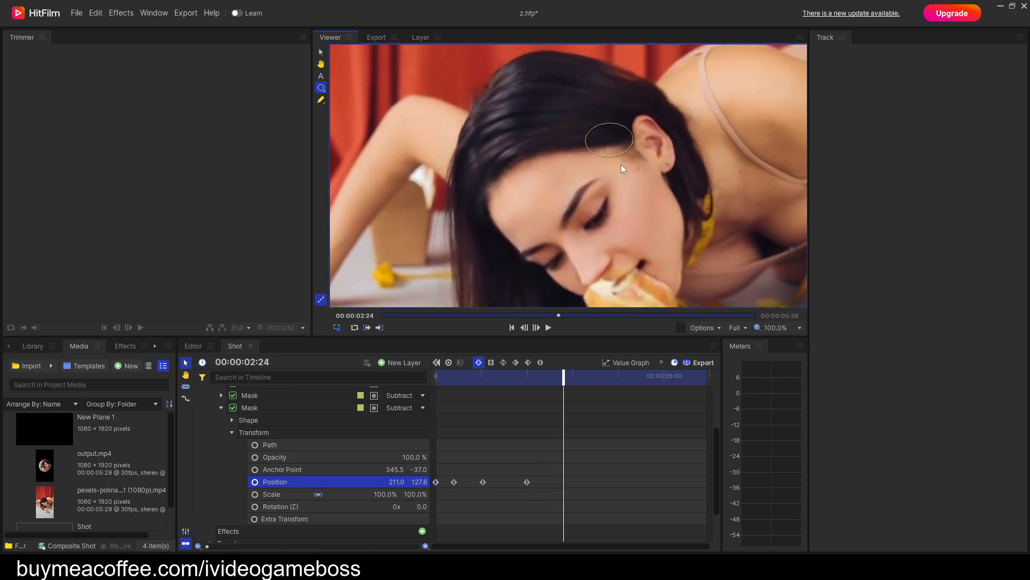
left_click_drag(613, 146, 576, 129)
key("Right")
key("Right")
key("Right")
key("Right")
key("Right")
key("Right")
key("Right")
key("Right")
key("Right")
key("Right")
key("Right")
key("Right")
key("Right")
key("Right")
left_click_drag(549, 70, 552, 131)
key("Right")
key("Right")
key("Right")
key("Right")
key("Right")
key("Right")
key("Right")
key("Right")
key("Right")
key("Right")
key("Right")
key("Right")
key("Right")
key("Right")
key("Right")
key("Right")
key("Right")
key("Right")
key("Right")
key("Right")
key("Right")
key("Right")
key("Right")
key("Right")
key("Right")
key("Right")
key("Right")
key("Right")
key("Right")
key("Right")
key("Right")
key("Right")
key("Right")
key("Right")
key("Right")
key("Right")
key("Right")
key("Right")
key("Right")
key("Right")
key("Right")
key("Right")
key("Right")
key("Right")
key("Right")
key("Right")
key("Right")
key("Right")
key("Right")
key("Right")
key("Right")
key("Right")
key("Right")
key("Right")
key("Right")
key("Right")
key("Right")
key("Right")
key("Right")
key("Right")
key("Right")
key("Right")
key("Right")
key("Right")
key("Right")
key("Right")
key("Right")
key("Right")
key("Right")
key("Right")
key("Right")
key("Right")
key("Right")
Step back through the clip to the first frame to check how the second subtracting mask follows the hairline.
key("Left")
key("Left")
key("Left")
key("Left")
key("Left")
key("Left")
key("Left")
key("Left")
key("Left")
key("Left")
key("Left")
key("Left")
key("Left")
key("Left")
key("Left")
key("Left")
key("Left")
key("Left")
key("Left")
key("Left")
key("Left")
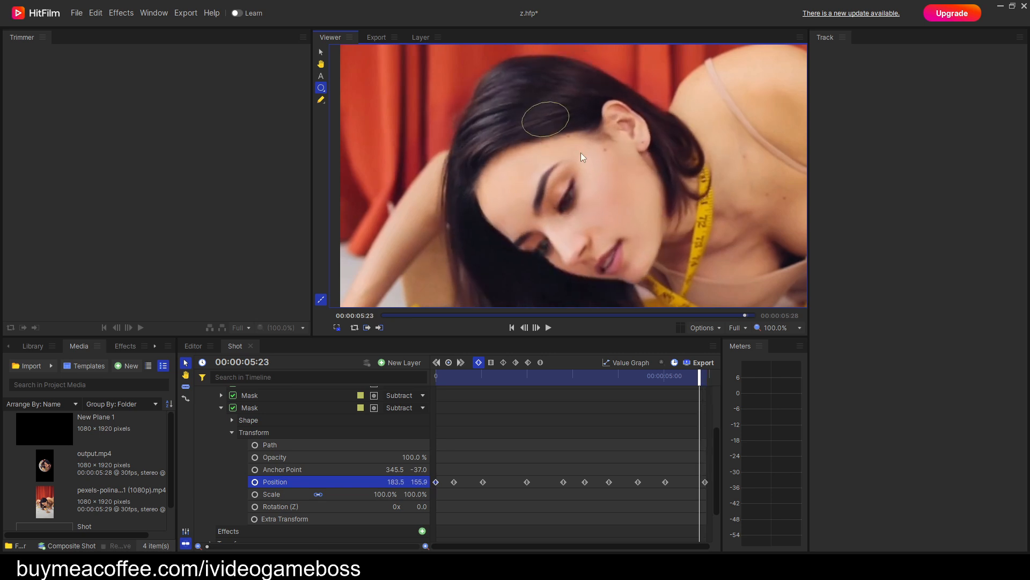
key("Left")
key("Left")
key("Left")
key("Left")
key("Left")
key("Left")
key("Left")
key("Left")
key("Left")
key("Left")
key("Left")
key("Left")
key("Left")
key("Left")
key("Left")
key("Left")
key("Left")
key("Left")
key("Left")
key("Left")
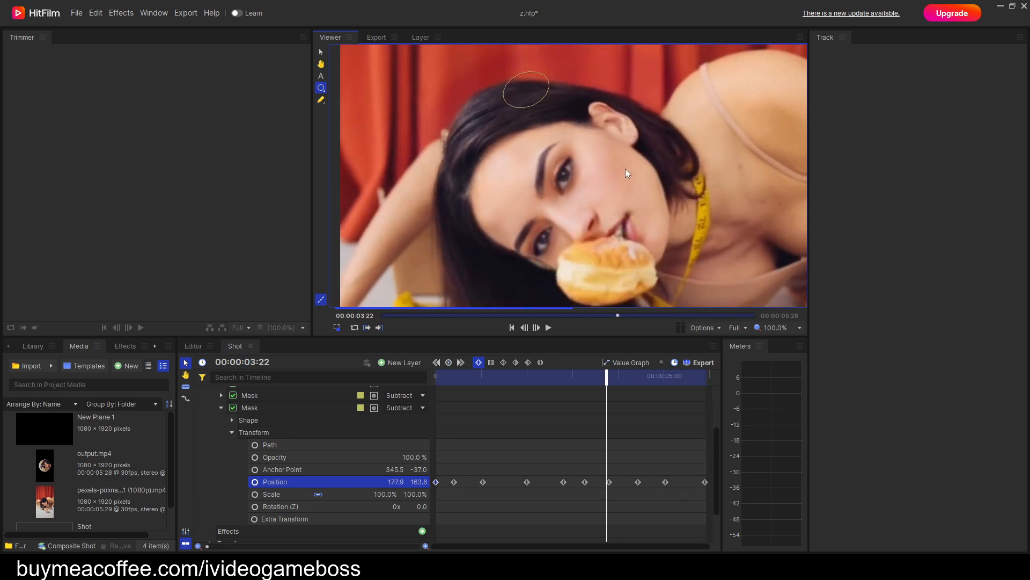
key("Left")
key("Left")
key("Left")
key("Left")
key("Left")
key("Left")
key("Left")
key("Left")
key("Left")
key("Left")
key("Left")
key("Left")
key("Left")
key("Left")
key("Left")
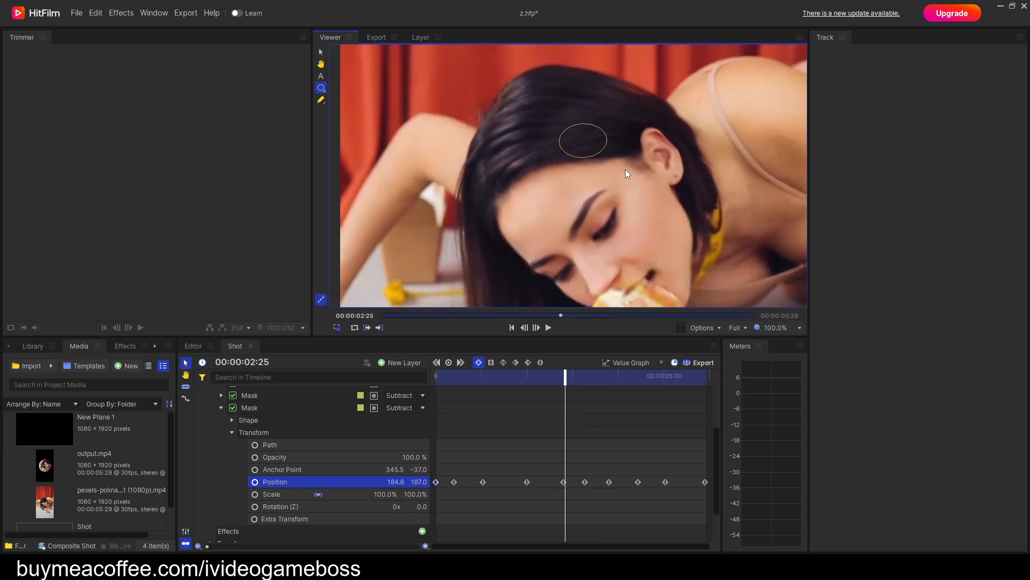
key("Home")
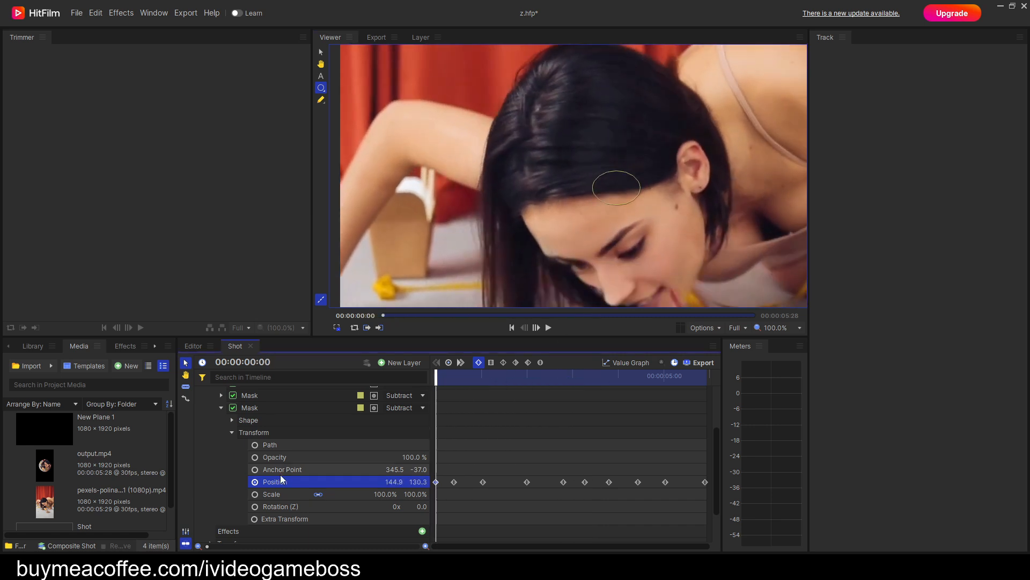
Collapse the second subtracting mask's properties and duplicate that mask.
left_click(221, 408)
left_click(246, 475)
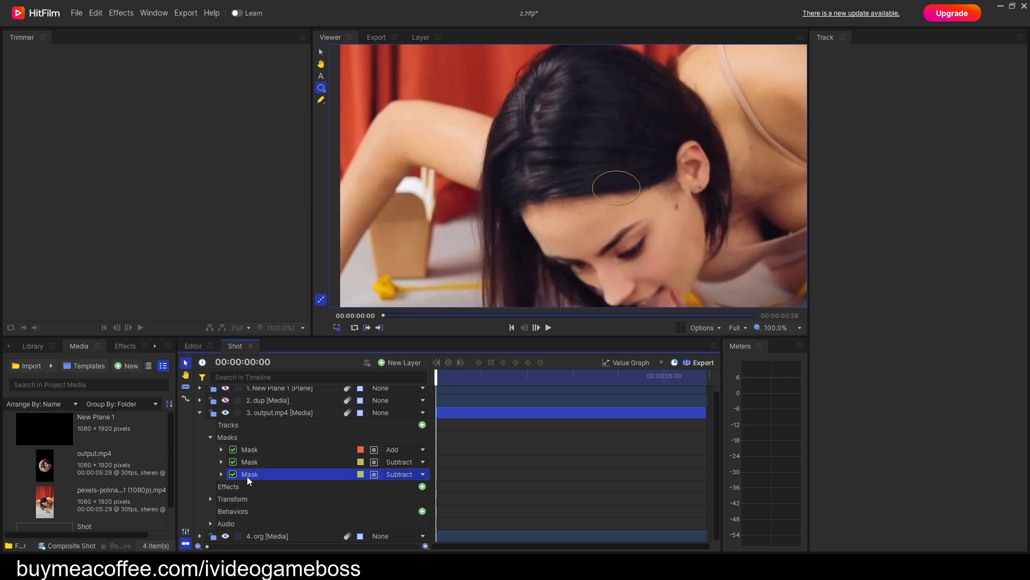
right_click(248, 476)
left_click(271, 515)
Clear the newest mask's Position keyframes except one at the first frame and move the mask over the ear, to about 232.5, 43.9.
left_click(221, 486)
left_click(232, 512)
scroll(309, 510, "down", 1)
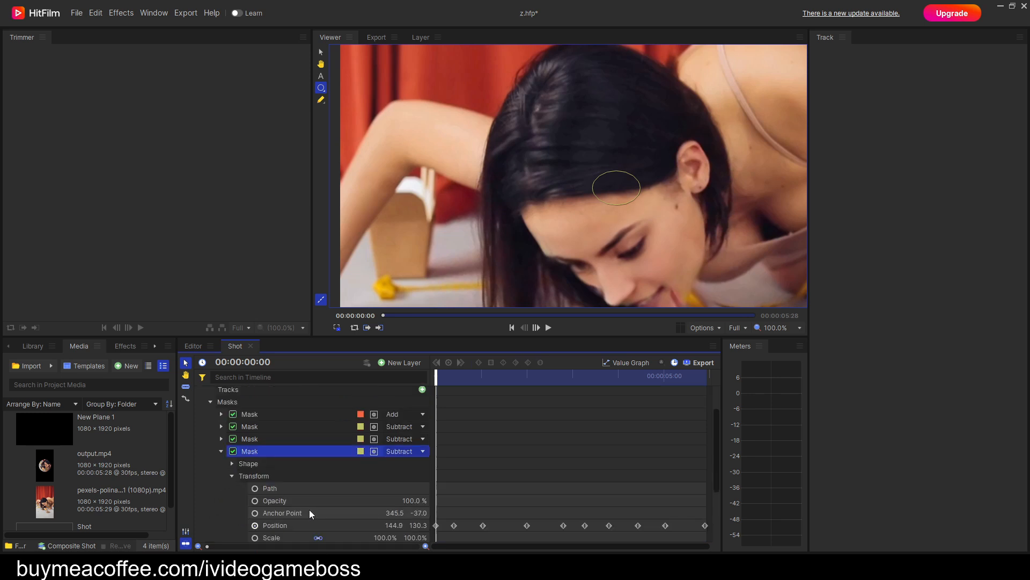
left_click(255, 526)
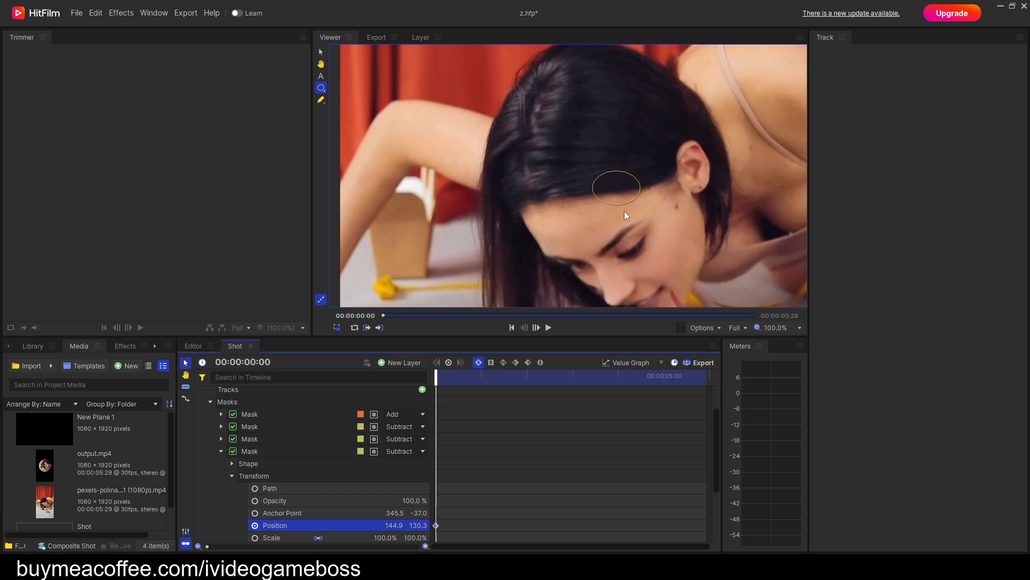
left_click_drag(627, 191, 693, 190)
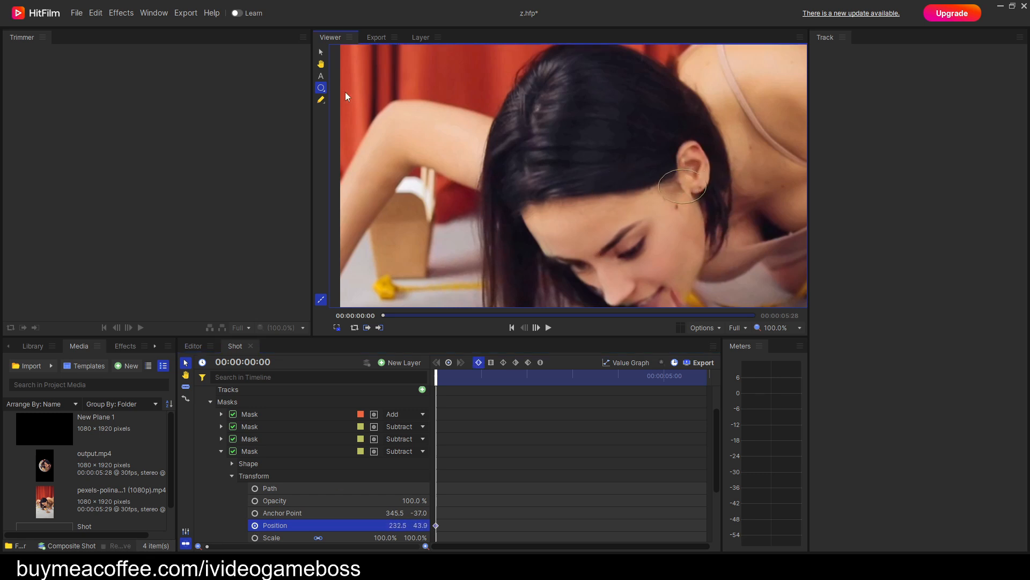
Reshape the ear mask by adjusting its path points and reposition it over the front of the ear, at about 238.9, 44.5.
left_click_drag(744, 224, 593, 132)
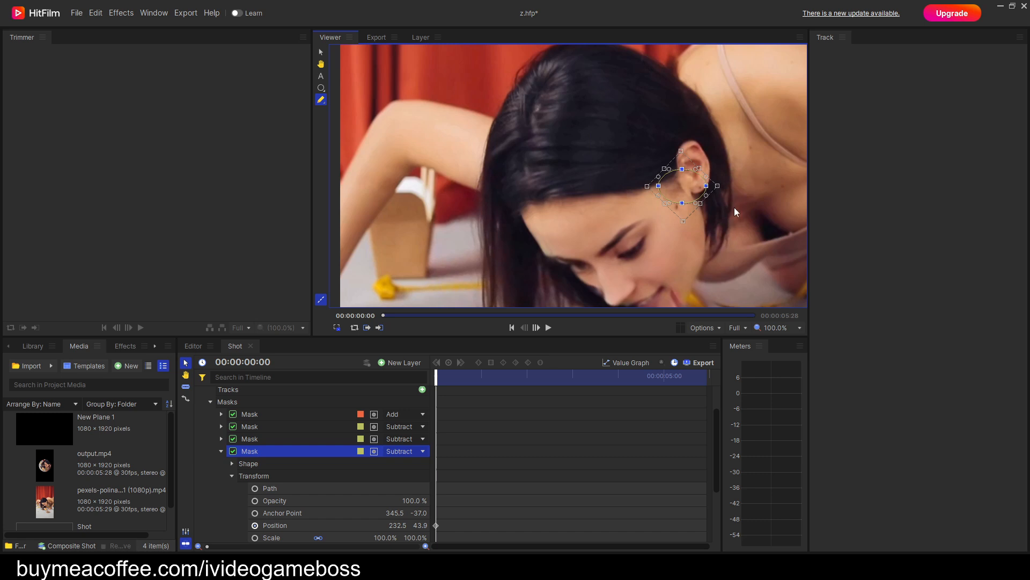
left_click_drag(719, 185, 720, 201)
left_click(322, 88)
left_click_drag(691, 171, 683, 185)
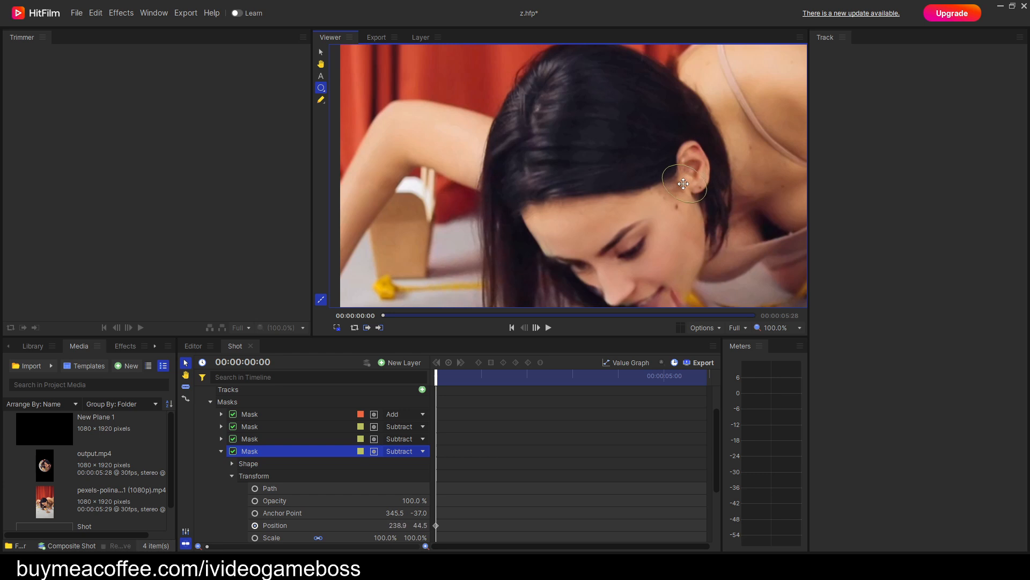
scroll(514, 454, "down", 1)
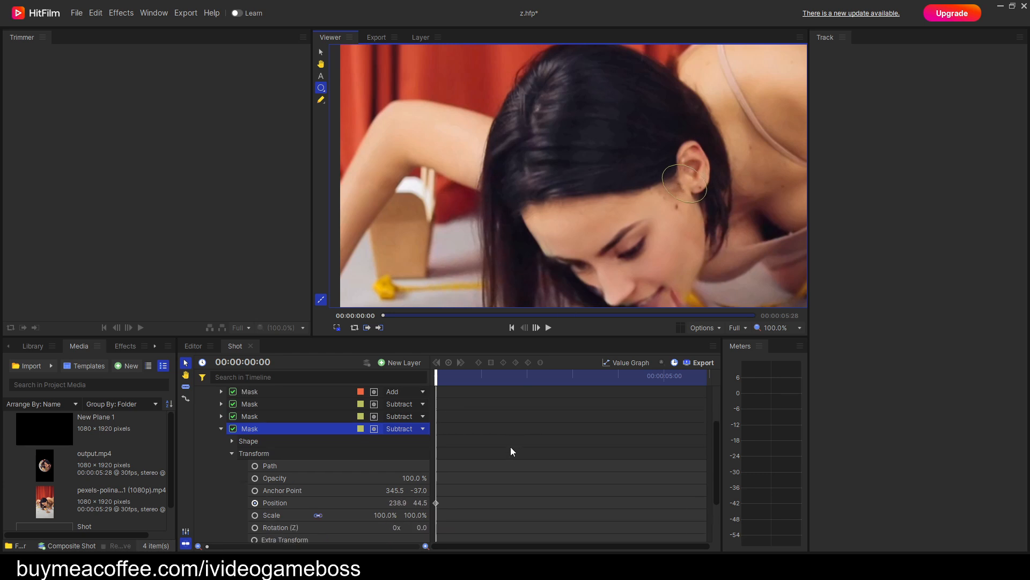
Keyframe the ear mask's Position through the clip up to 00:00:05:27 so it follows the front of the ear.
left_click(299, 505)
left_click(693, 189)
key("period")
key("period")
key("period")
key("period")
key("period")
left_click_drag(690, 198, 626, 164)
key("period")
key("period")
key("period")
key("period")
key("period")
key("period")
key("period")
key("period")
key("period")
key("period")
key("period")
key("period")
key("period")
key("period")
key("period")
key("period")
key("period")
key("period")
key("period")
key("period")
key("period")
key("period")
key("period")
key("period")
key("period")
key("period")
key("period")
key("period")
key("period")
key("period")
key("period")
key("period")
key("period")
key("period")
key("period")
key("period")
key("period")
key("period")
key("period")
key("period")
key("period")
key("period")
key("period")
key("period")
key("period")
key("period")
key("period")
key("period")
key("period")
key("period")
key("period")
left_click_drag(647, 117, 628, 163)
key("period")
key("period")
key("period")
key("period")
key("period")
key("period")
key("period")
key("period")
key("period")
key("period")
key("period")
key("period")
key("period")
key("period")
key("period")
key("period")
key("period")
key("period")
key("period")
key("period")
key("period")
key("period")
key("period")
key("period")
key("period")
key("period")
key("period")
key("period")
key("period")
key("period")
key("period")
key("period")
key("period")
key("period")
left_click_drag(590, 131, 596, 178)
key("period")
key("period")
key("period")
key("period")
key("period")
key("period")
key("period")
key("period")
key("period")
key("period")
key("period")
key("period")
key("period")
key("period")
key("period")
key("period")
key("period")
key("period")
key("period")
key("period")
key("period")
key("period")
key("period")
key("period")
key("period")
key("period")
key("period")
key("period")
key("period")
key("period")
key("period")
key("period")
key("period")
key("period")
key("period")
key("period")
key("period")
key("period")
key("period")
key("period")
key("period")
key("period")
key("period")
key("period")
key("period")
key("period")
key("period")
key("period")
key("period")
key("period")
key("period")
key("period")
key("period")
key("period")
key("period")
key("period")
key("period")
key("period")
key("period")
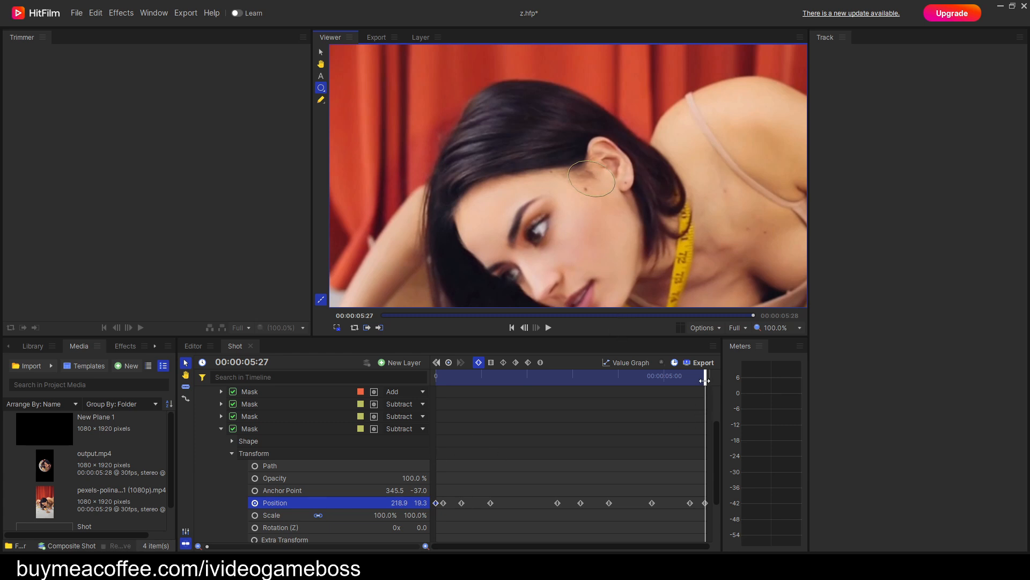
Return to the first frame, collapse the ear mask's properties and duplicate that mask.
left_click_drag(705, 380, 436, 377)
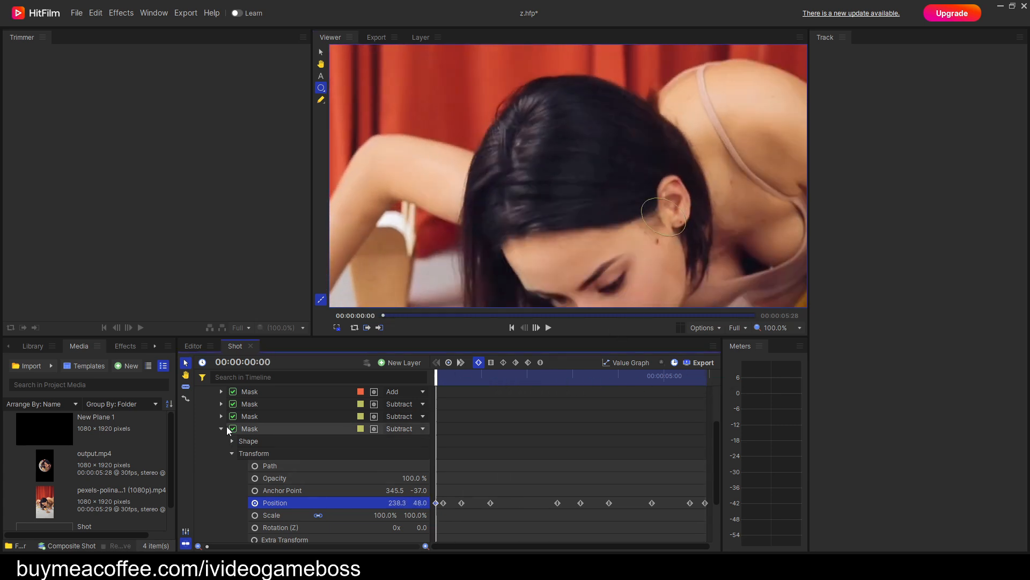
left_click(221, 428)
right_click(252, 475)
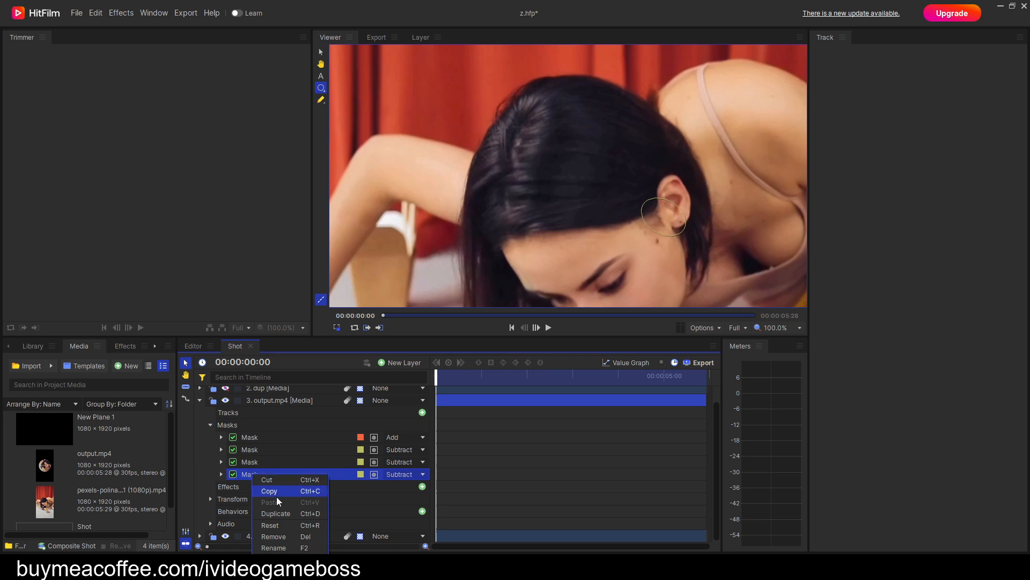
left_click(279, 514)
Clear the newest mask's Position keyframes except one at the first frame and move it over the hair below the ear, to about 208.3, -87.9.
left_click(221, 487)
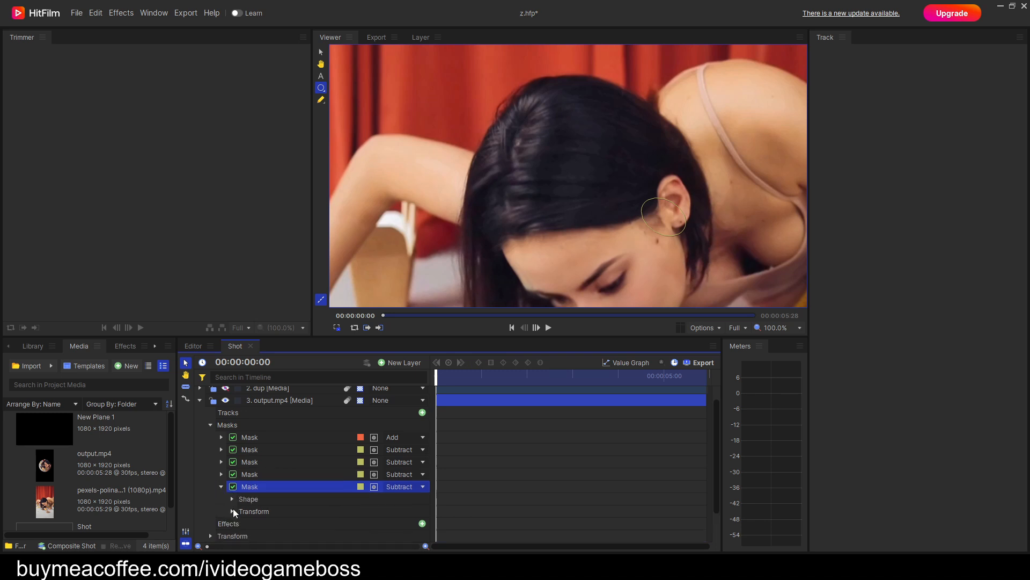
left_click(233, 511)
scroll(383, 473, "down", 1)
scroll(383, 472, "down", 2)
left_click(255, 454)
left_click(255, 455)
left_click_drag(668, 218, 714, 284)
left_click_drag(677, 236, 594, 178)
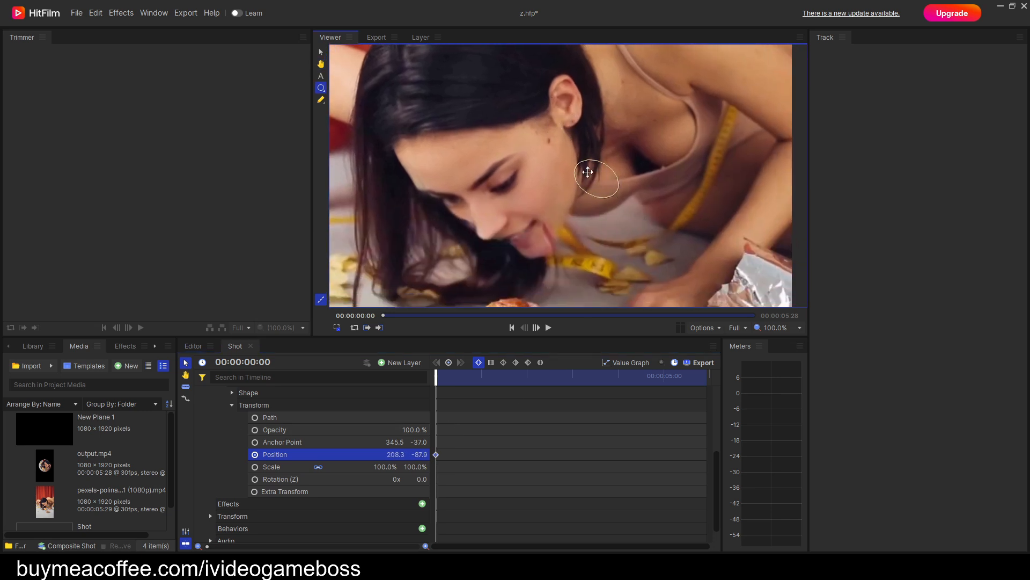
Reshape the mask below the ear into a smaller upright oval through its path points and reposition it at about 207.6, -85.7.
left_click_drag(515, 132, 653, 233)
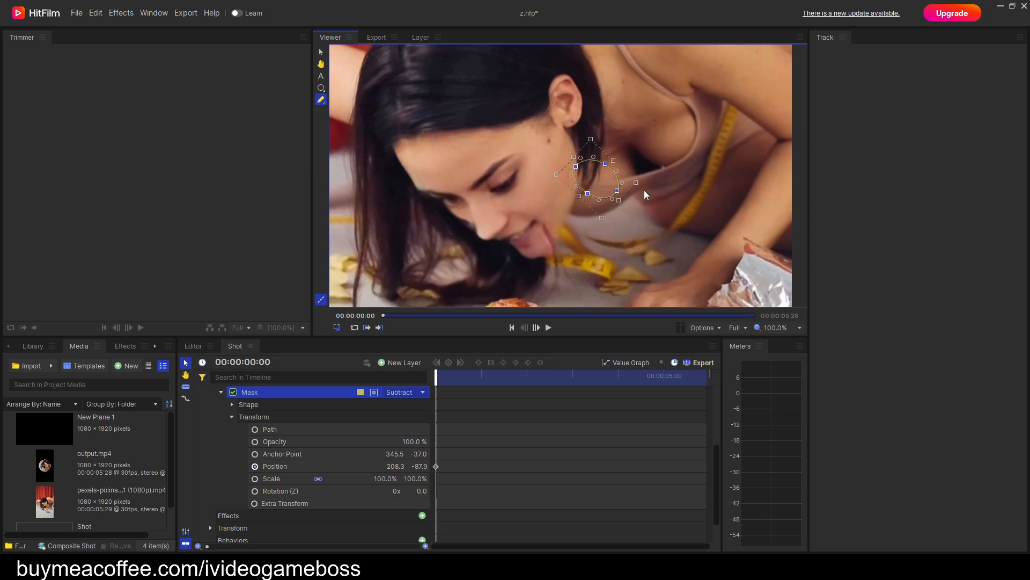
left_click_drag(638, 184, 628, 207)
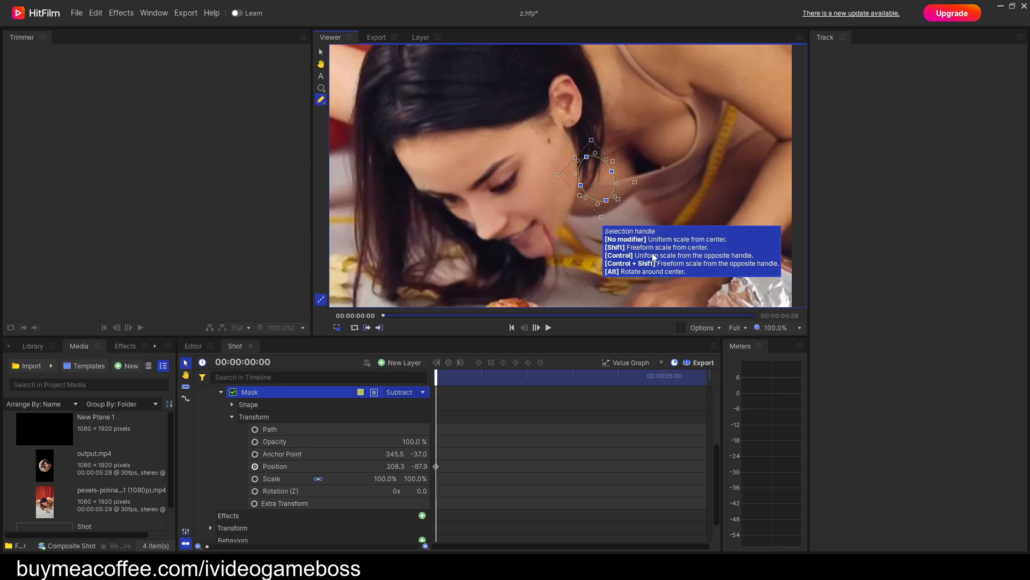
left_click_drag(622, 201, 619, 196)
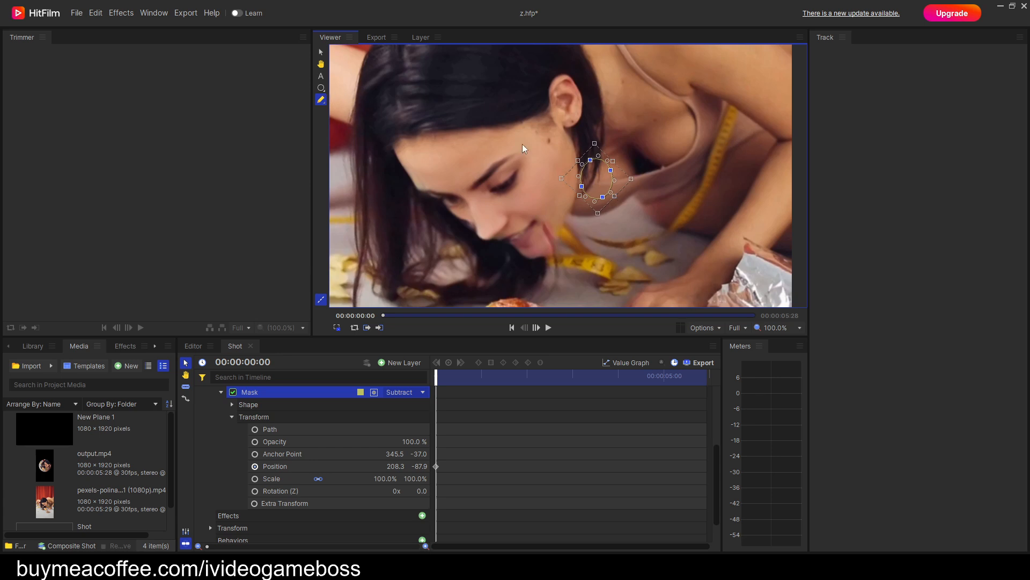
left_click(322, 88)
left_click_drag(607, 180, 605, 180)
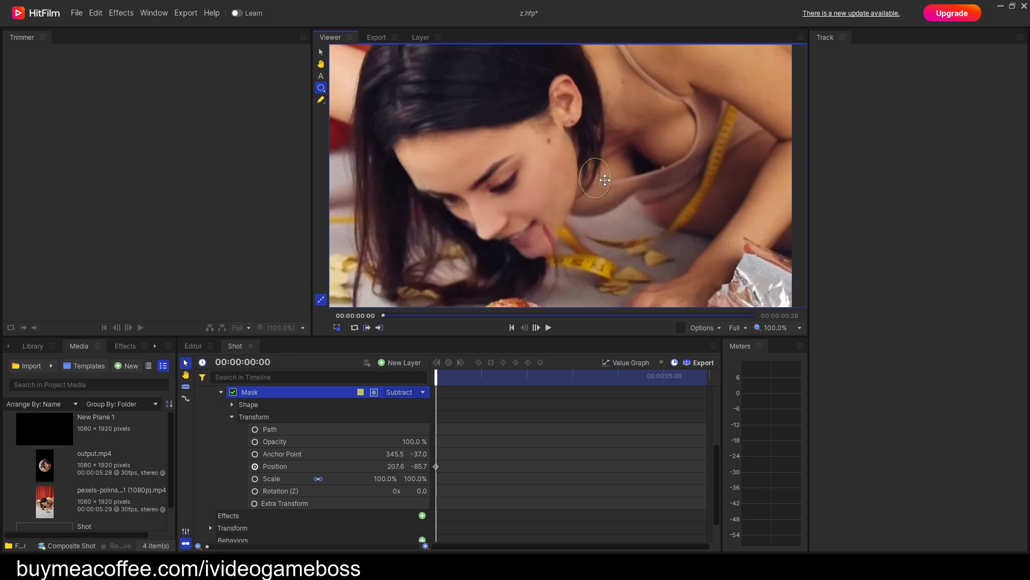
Keyframe the oval mask's Position up to 00:00:02:16 so it follows the hair below the ear, ending at about 251.8, -52.8.
key("period")
key("period")
key("period")
key("period")
key("period")
key("period")
key("period")
key("period")
key("period")
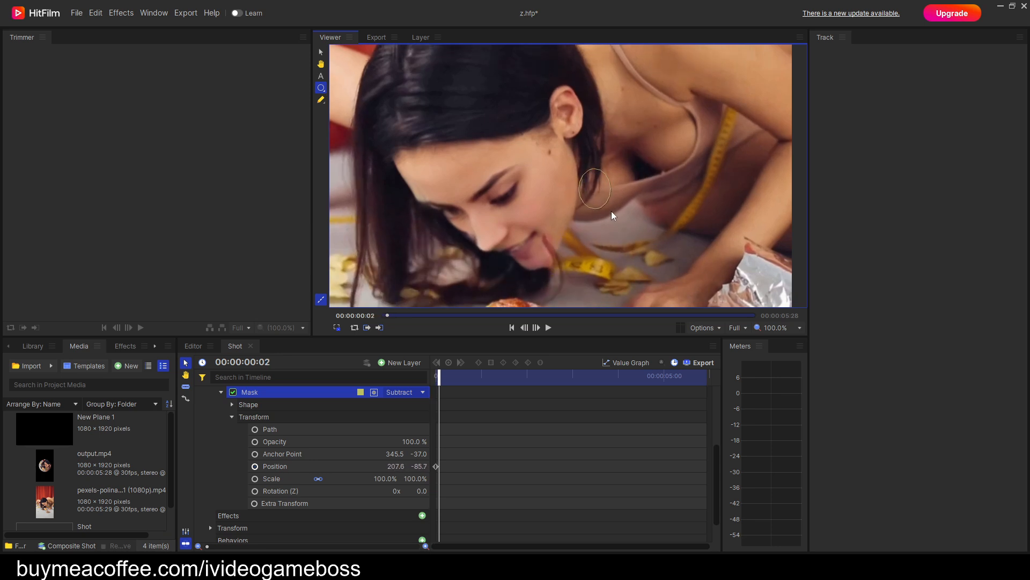
mouse_move(592, 212)
left_mouse_down()
mouse_move(585, 223)
mouse_move(564, 218)
mouse_move(572, 237)
mouse_move(602, 209)
left_mouse_up()
key("period")
key("period")
key("period")
key("period")
key("period")
key("period")
key("period")
key("period")
key("period")
key("period")
key("period")
key("period")
key("period")
key("period")
key("period")
key("period")
key("period")
key("period")
key("period")
key("period")
key("period")
key("period")
key("period")
key("period")
key("period")
key("period")
key("period")
key("period")
key("period")
key("period")
key("period")
key("period")
key("period")
key("period")
key("period")
key("period")
key("period")
key("period")
key("period")
key("period")
key("period")
key("period")
key("period")
key("period")
key("period")
key("period")
key("period")
key("period")
key("period")
key("period")
key("period")
key("period")
key("period")
key("period")
key("period")
key("period")
key("period")
key("period")
key("period")
key("period")
key("period")
key("period")
key("period")
key("period")
key("period")
Continue keyframing the oval mask's Position along the jaw-side hair up to 00:00:05:18, ending at about 194.7, -60.9.
key("period")
key("period")
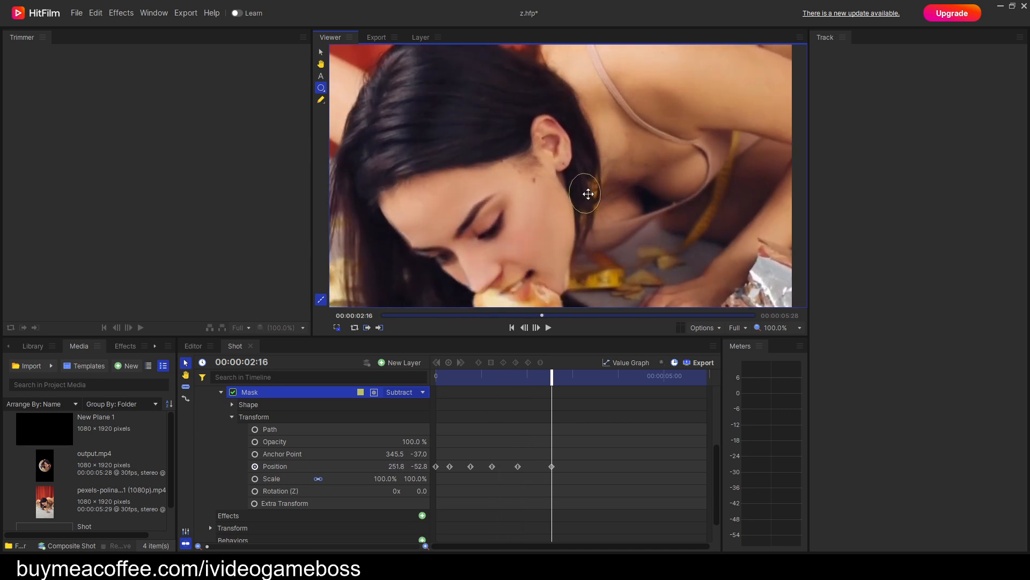
key("period")
key("period")
key("period")
key("period")
key("period")
key("period")
key("period")
key("period")
key("period")
key("period")
key("period")
key("period")
key("period")
key("period")
left_click_drag(565, 96, 622, 209)
key("space")
key("space")
left_click_drag(605, 171, 585, 198)
key("space")
key("space")
key("space")
key("space")
key("space")
key("space")
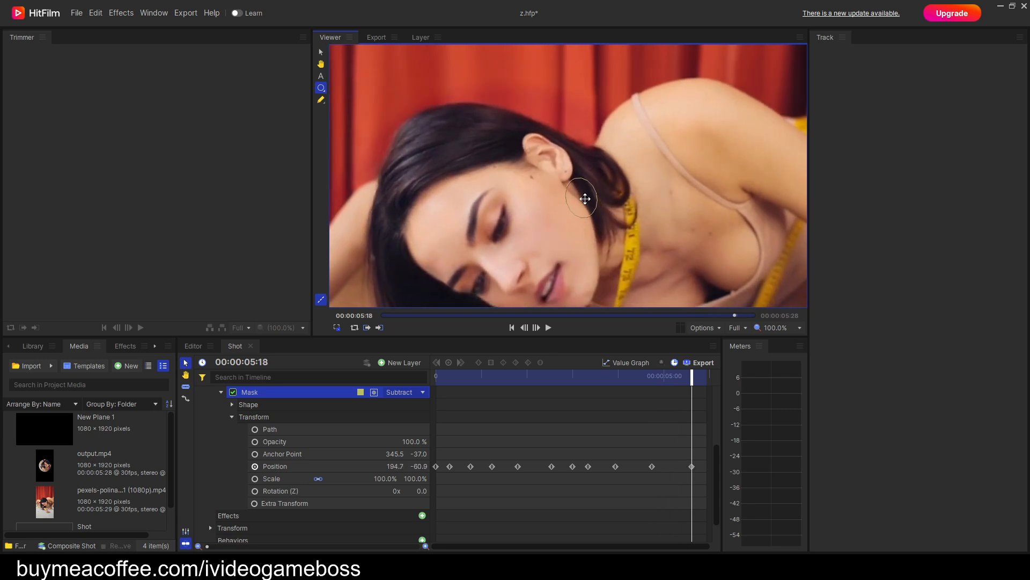
key("space")
key("h")
left_click_drag(600, 262, 610, 224)
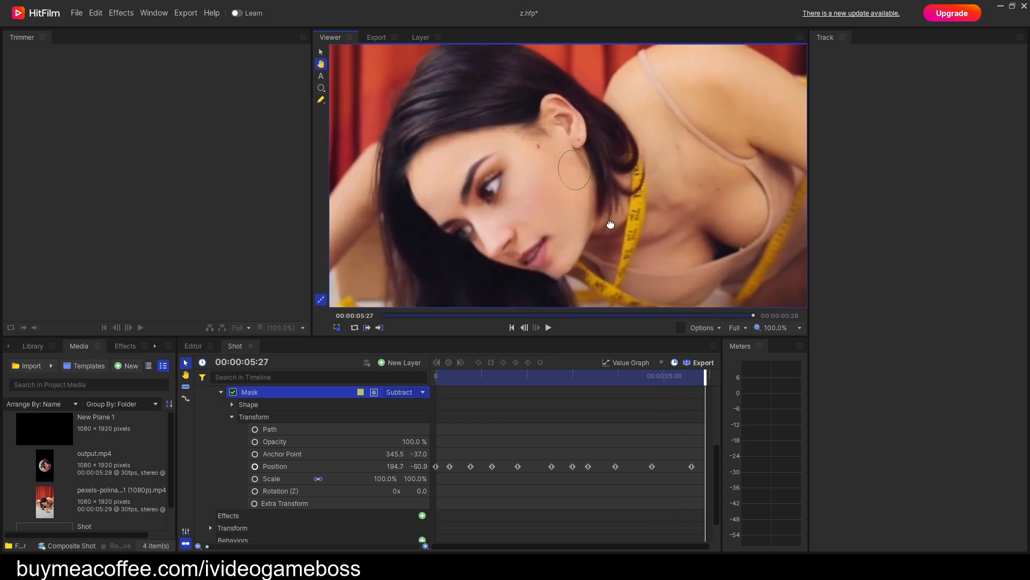
Return to the first frame, collapse the oval mask's properties and duplicate a subtracting hairline mask.
left_click_drag(705, 376, 416, 409)
key("h")
left_click_drag(542, 247, 572, 184)
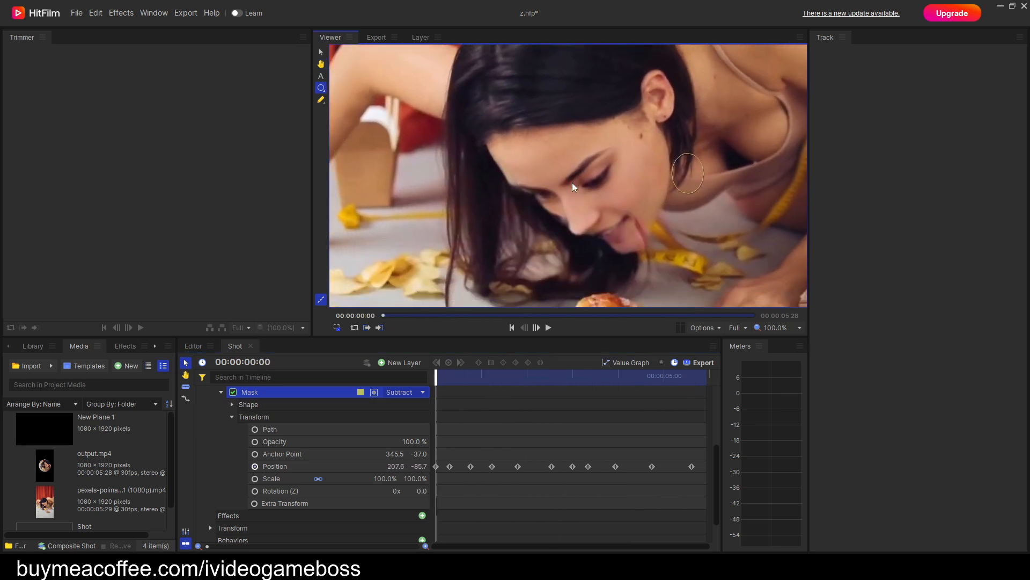
scroll(257, 427, "up", 1)
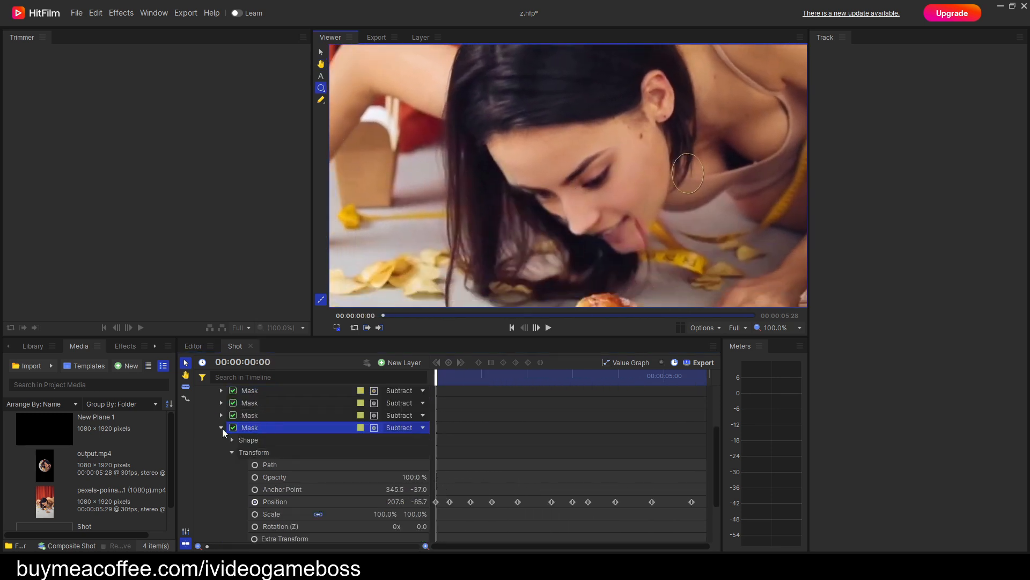
left_click(221, 427)
left_click(246, 438)
right_click(246, 443)
left_click(263, 473)
left_click(256, 486)
scroll(240, 493, "up", 1)
Expand the newest mask's Transform properties and clear its Position keyframes except one at the first frame.
left_click(221, 491)
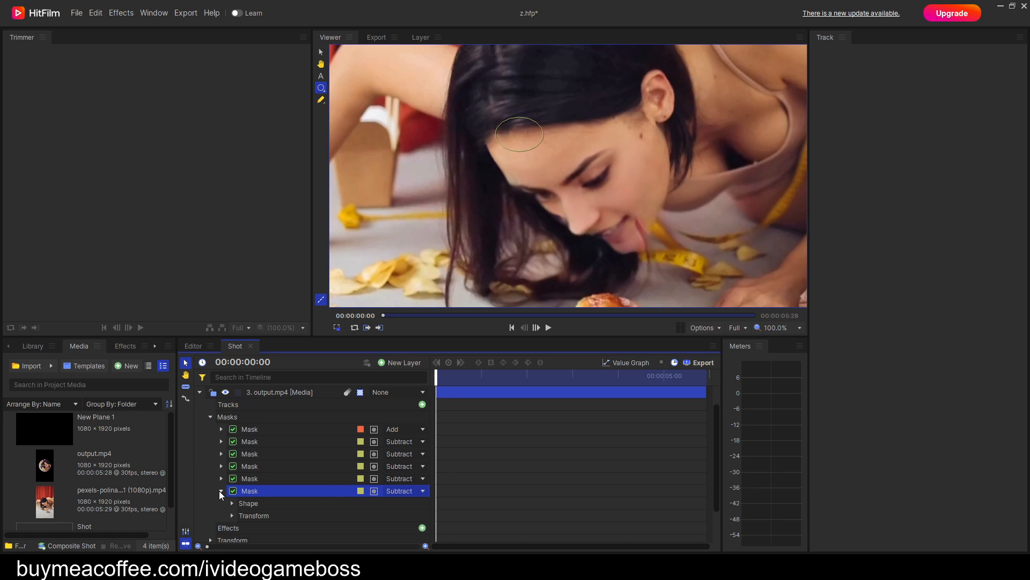
left_click(231, 516)
scroll(252, 512, "down", 3)
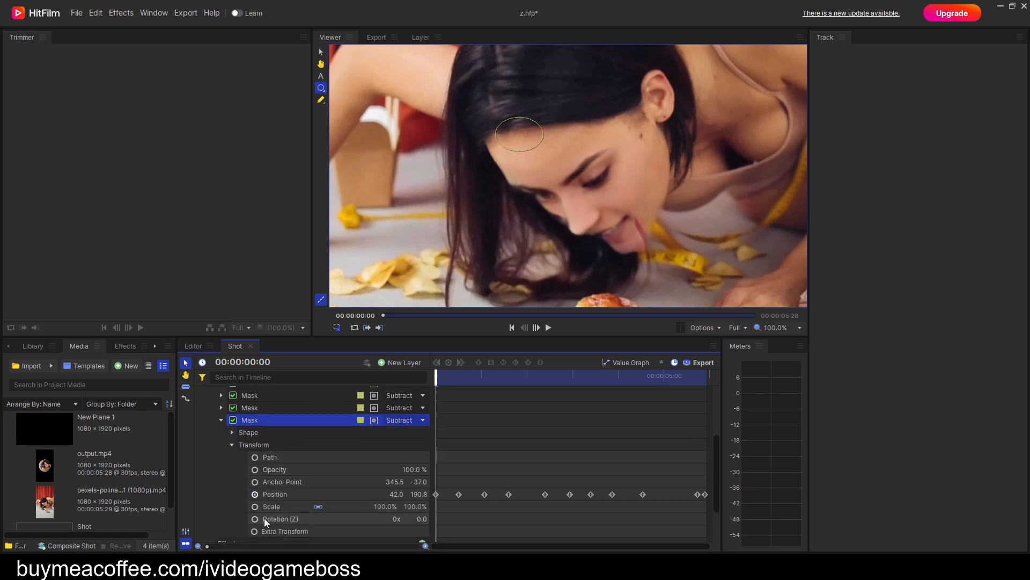
left_click(256, 495)
left_click(255, 494)
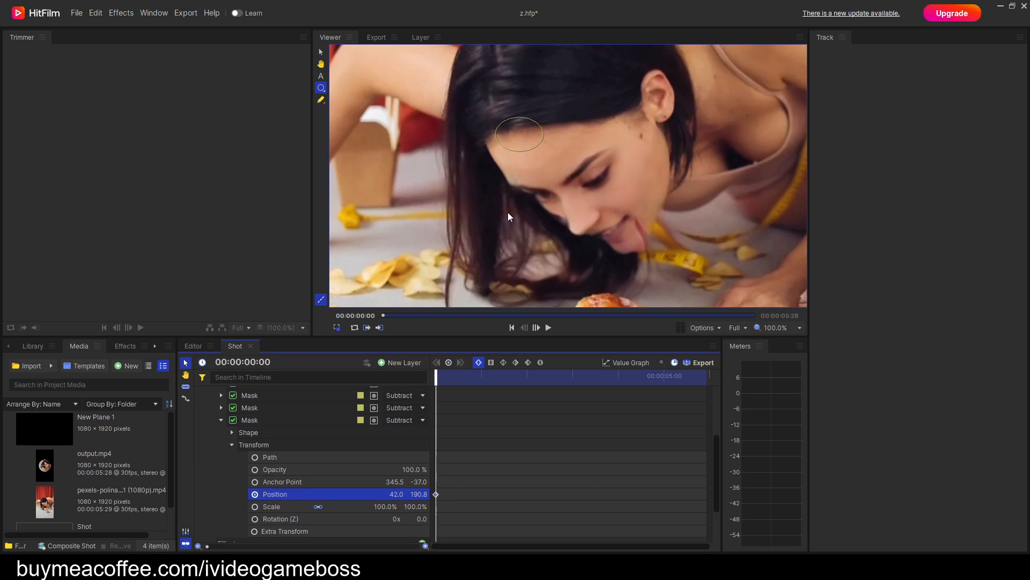
Move the newest mask over the hair beside the forehead and reshape it into a rounder circle, at about -68.6, 206.1.
left_click_drag(523, 136, 474, 161)
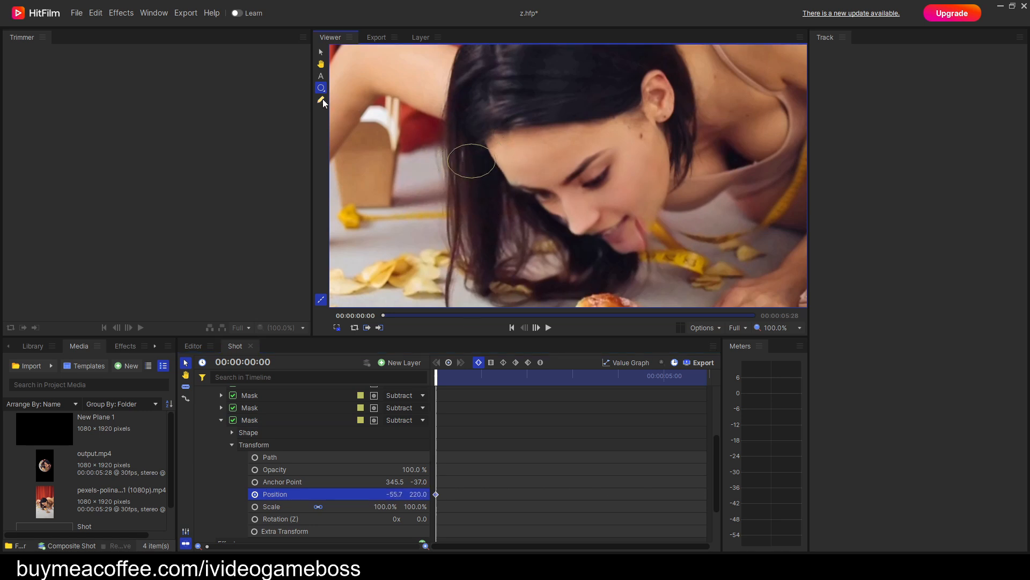
left_click(496, 160)
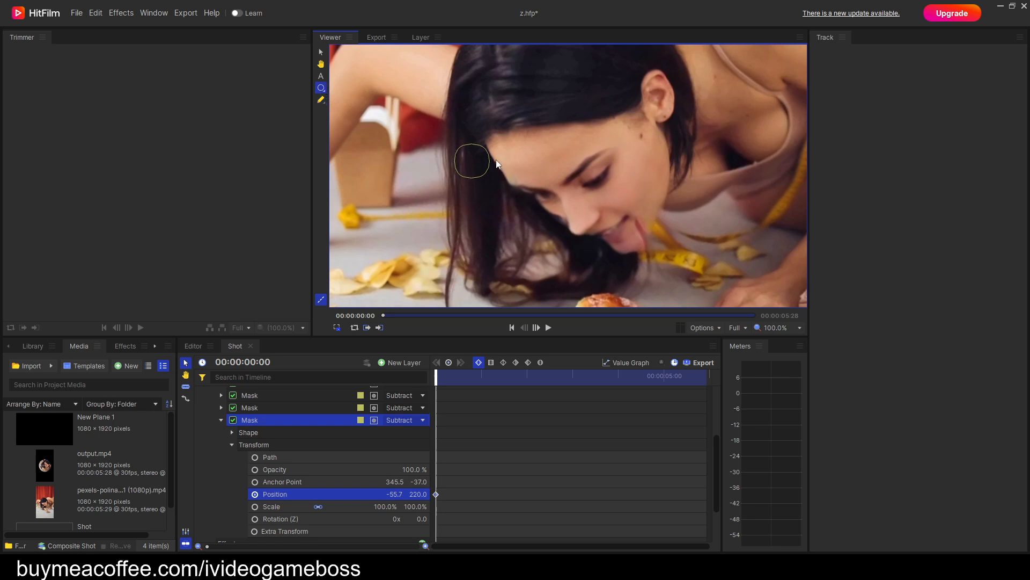
mouse_move(471, 164)
left_mouse_down()
mouse_move(481, 164)
mouse_move(451, 159)
mouse_move(474, 161)
mouse_move(472, 175)
left_mouse_up()
Keyframe the round mask's Position about half a second in, and reposition it at the first frame to about -71.2, 178.6.
key("period")
key("period")
key("period")
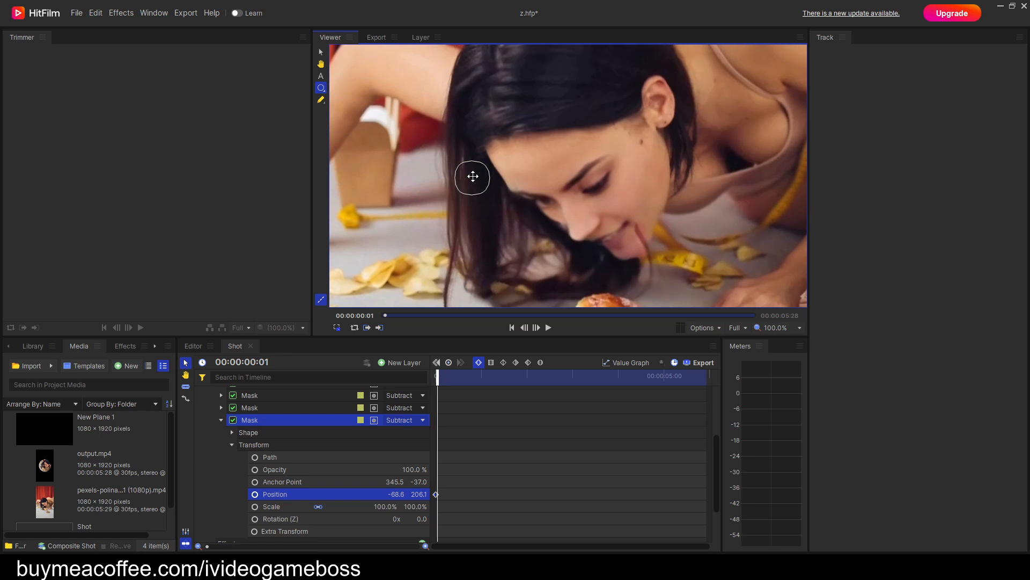
key("period")
key("period")
key("period")
key("period")
key("period")
key("period")
key("period")
key("period")
key("period")
key("period")
key("period")
key("period")
left_click_drag(464, 228, 476, 230)
key("comma")
key("comma")
key("comma")
key("comma")
key("comma")
key("comma")
key("comma")
key("comma")
key("comma")
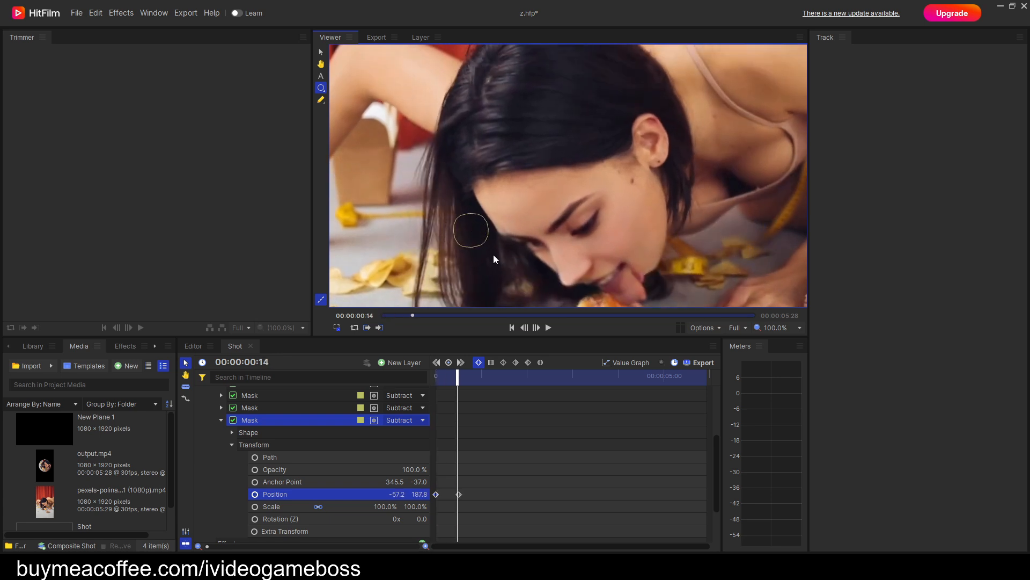
key("Home")
left_click_drag(488, 191, 487, 186)
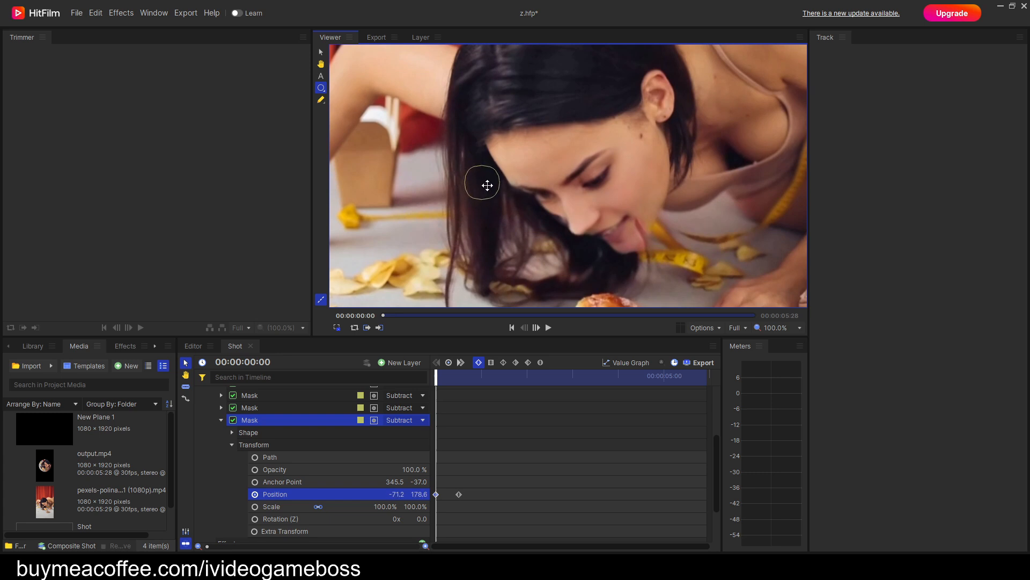
Keyframe the round mask's Position up to 00:00:02:02 so it follows the hair beside the forehead, ending at about -46.8, 151.1.
key("period")
key("period")
key("period")
key("period")
key("period")
key("period")
key("period")
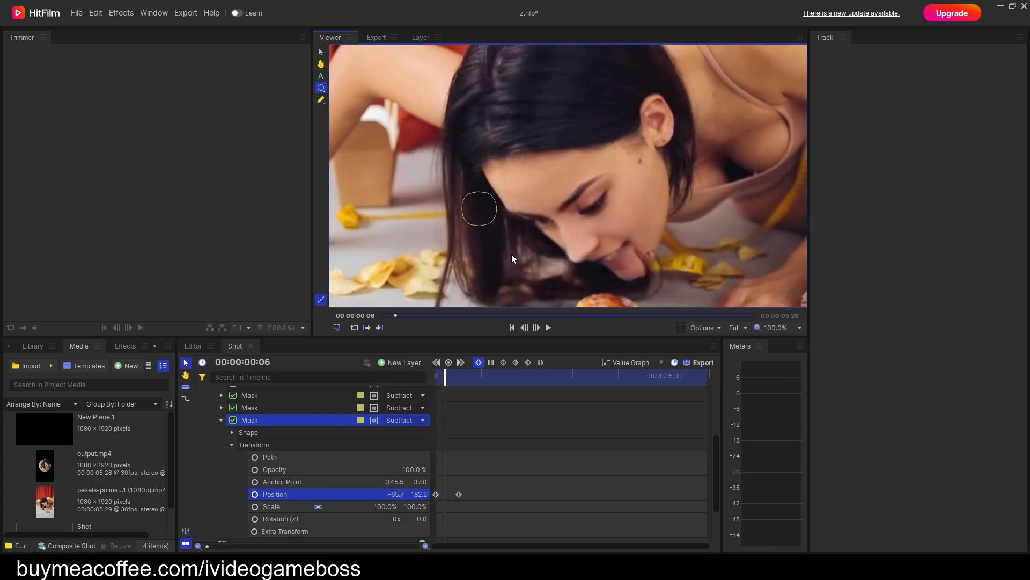
left_click_drag(480, 220, 490, 296)
key("period")
key("period")
key("period")
key("period")
key("period")
key("period")
key("period")
key("period")
key("period")
key("period")
key("period")
key("period")
key("period")
key("period")
key("period")
key("period")
key("period")
key("period")
key("period")
key("period")
key("period")
key("period")
key("period")
key("period")
key("period")
key("period")
key("period")
key("period")
key("period")
key("period")
key("period")
key("period")
key("period")
key("period")
key("period")
key("period")
key("period")
key("period")
key("period")
key("period")
key("period")
key("period")
key("period")
key("period")
key("period")
key("period")
key("period")
key("period")
key("period")
key("period")
key("period")
key("period")
key("period")
key("period")
key("period")
Keyframe the round mask's Position up to 00:00:03:03 so it follows the hair beside the forehead, ending at about -114.9, 134.3.
key("period")
key("period")
key("period")
key("period")
key("period")
key("period")
key("period")
key("period")
key("period")
key("period")
key("period")
key("period")
key("period")
key("period")
key("period")
key("period")
key("period")
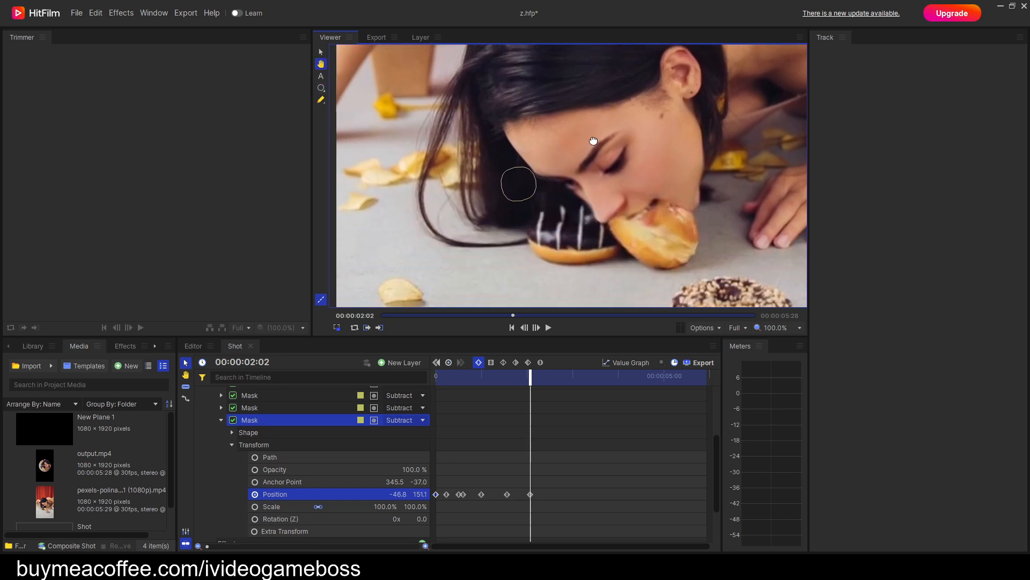
left_click_drag(520, 110, 499, 126)
key("period")
key("period")
key("period")
key("period")
key("period")
key("period")
key("period")
key("period")
key("period")
key("period")
key("period")
key("period")
key("period")
key("period")
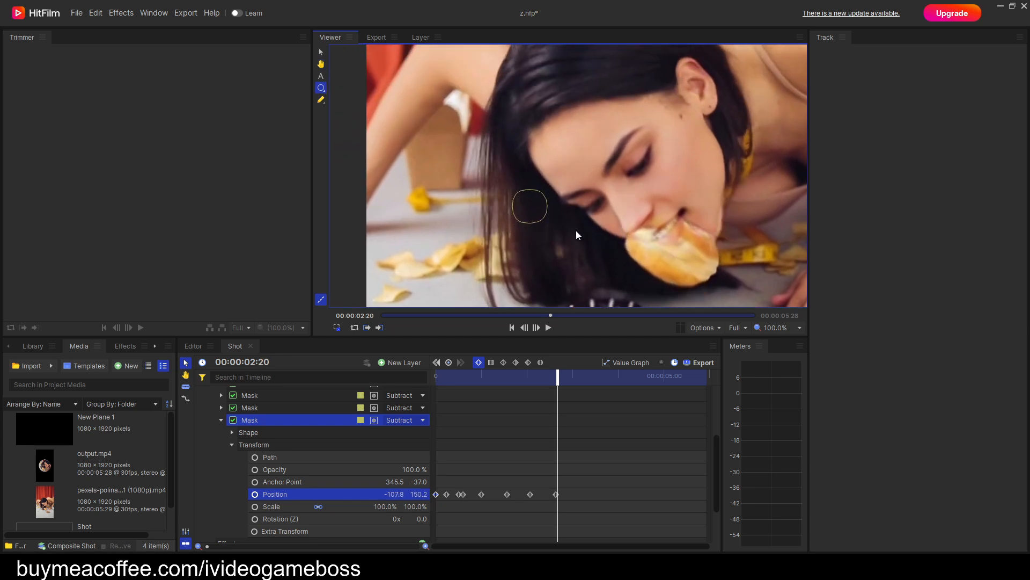
left_click_drag(518, 149, 522, 157)
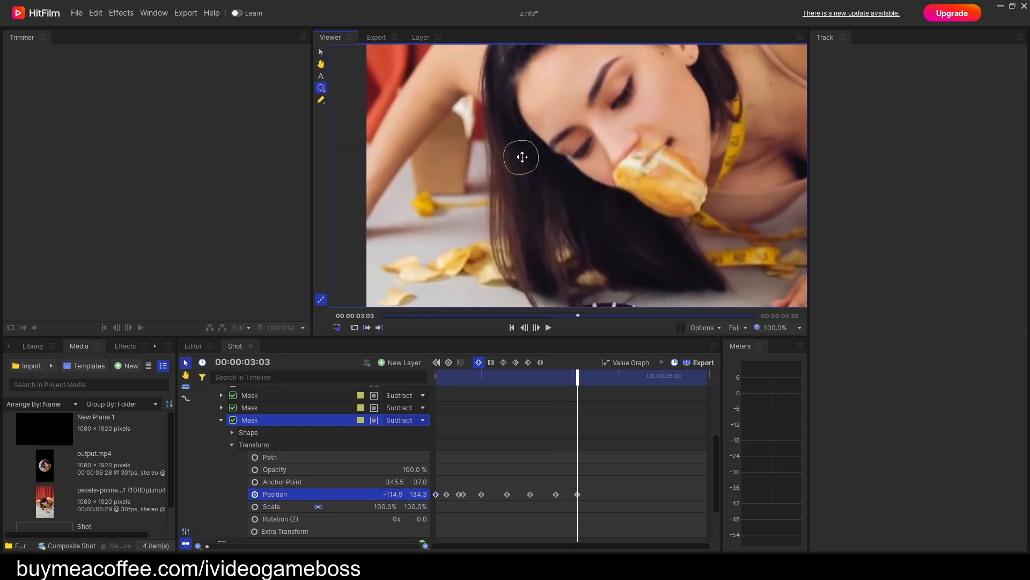
key("period")
key("period")
key("period")
key("period")
key("period")
key("period")
key("period")
key("period")
key("period")
key("period")
key("period")
key("period")
key("period")
key("period")
key("period")
key("period")
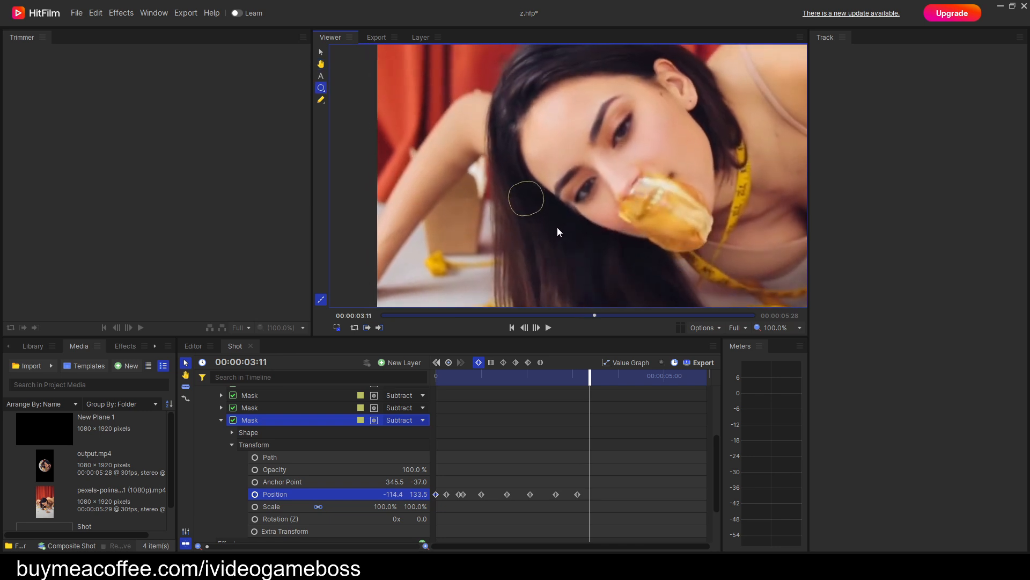
Keyframe the round mask's Position up to about 00:00:04:20 along the dark hair, ending at about -148.1, 117.9.
mouse_move(532, 202)
left_mouse_down()
mouse_move(536, 223)
mouse_move(525, 217)
mouse_move(519, 230)
mouse_move(527, 221)
left_mouse_up()
key("period")
key("period")
key("period")
key("period")
key("period")
key("period")
key("period")
key("period")
key("period")
key("period")
key("period")
key("period")
key("period")
key("period")
key("period")
key("period")
key("period")
key("period")
key("period")
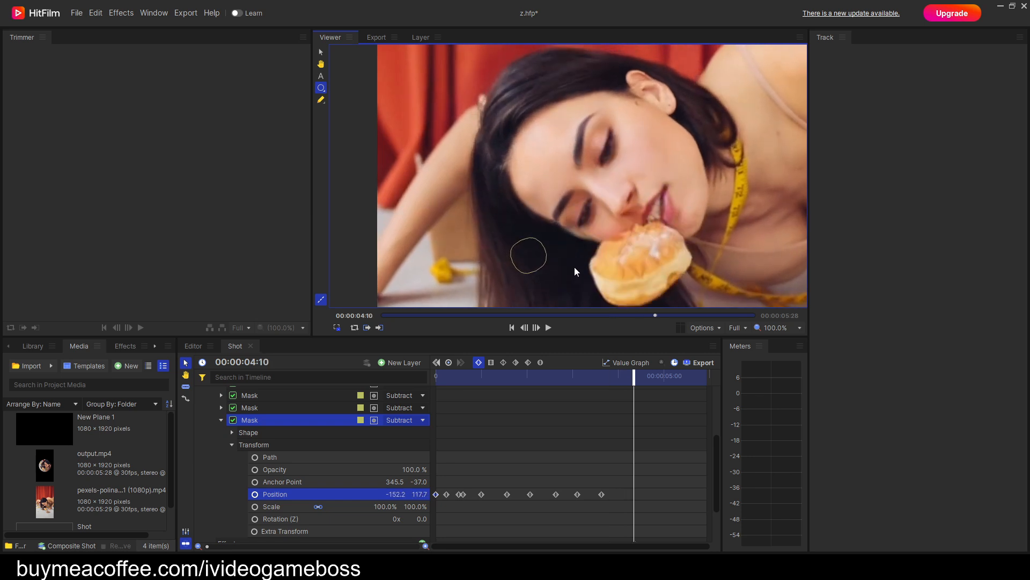
key("period")
key("period")
key("period")
key("period")
key("period")
key("period")
key("period")
key("period")
key("period")
key("period")
key("period")
key("period")
left_click_drag(546, 271, 551, 273)
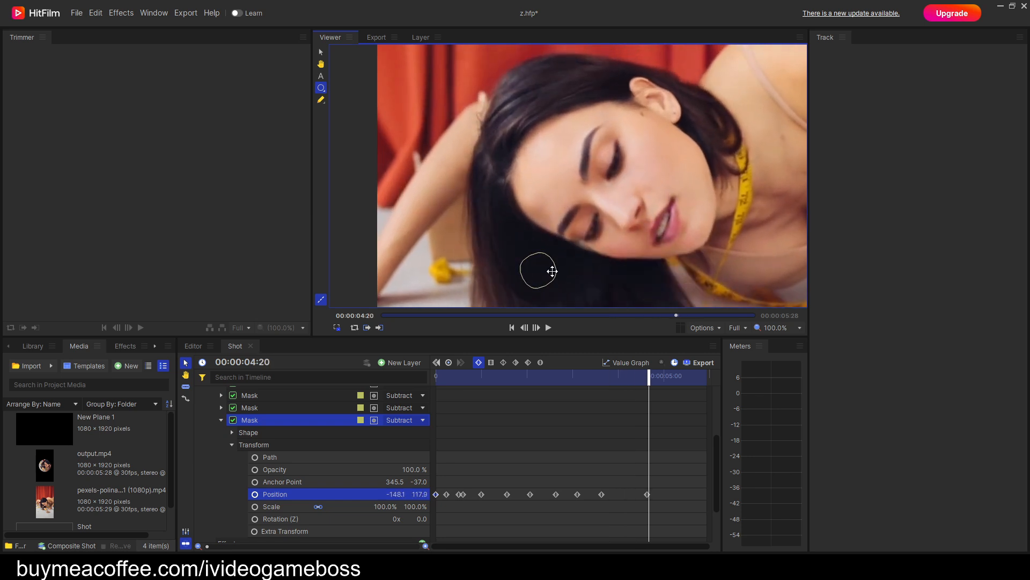
Keyframe the round mask's Position at the end of the clip and return to the first frame.
key("space")
left_click_drag(507, 244, 527, 229)
key("comma")
key("comma")
key("comma")
key("comma")
key("comma")
key("comma")
key("comma")
key("comma")
key("comma")
key("comma")
key("comma")
key("comma")
key("comma")
key("comma")
key("comma")
key("comma")
key("comma")
key("comma")
key("comma")
key("comma")
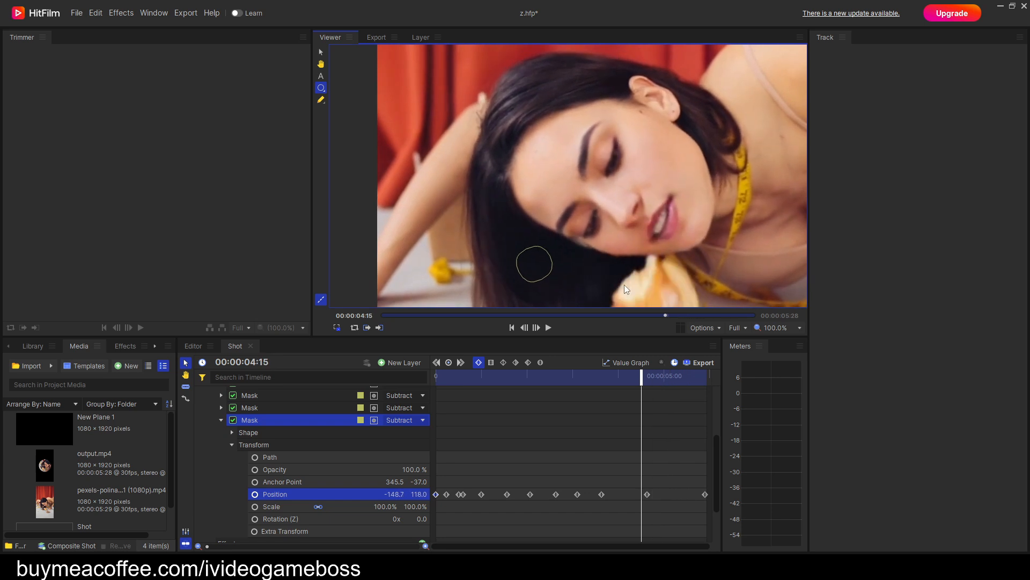
key("comma")
key("comma")
key("comma")
key("comma")
key("comma")
key("comma")
key("comma")
key("comma")
key("comma")
key("comma")
key("comma")
key("comma")
key("comma")
key("comma")
key("comma")
key("comma")
key("comma")
key("comma")
key("comma")
key("comma")
left_click_drag(595, 380, 436, 383)
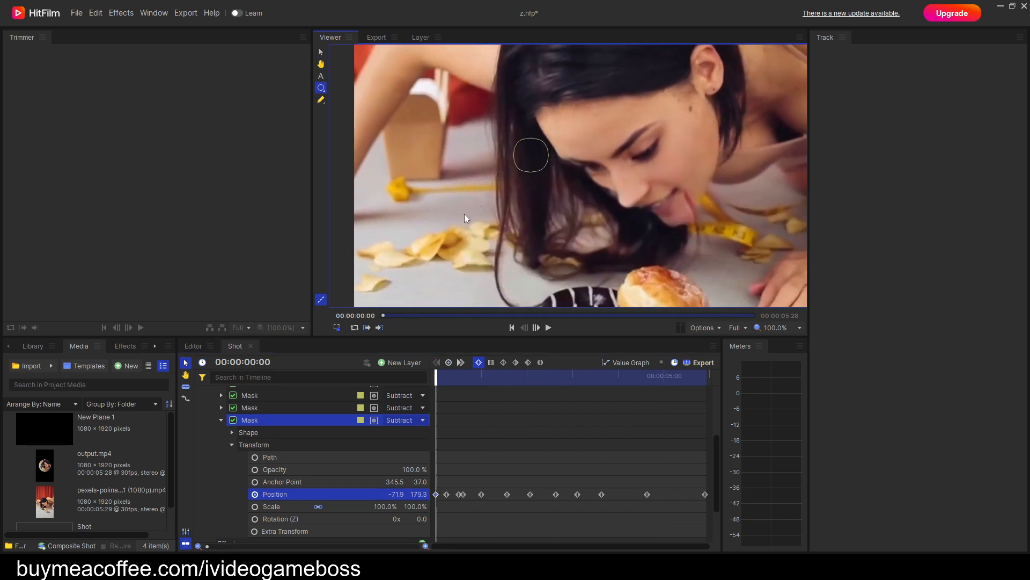
Duplicate the round mask and clear the copy's Position keyframes except one at the first frame.
left_click(220, 420)
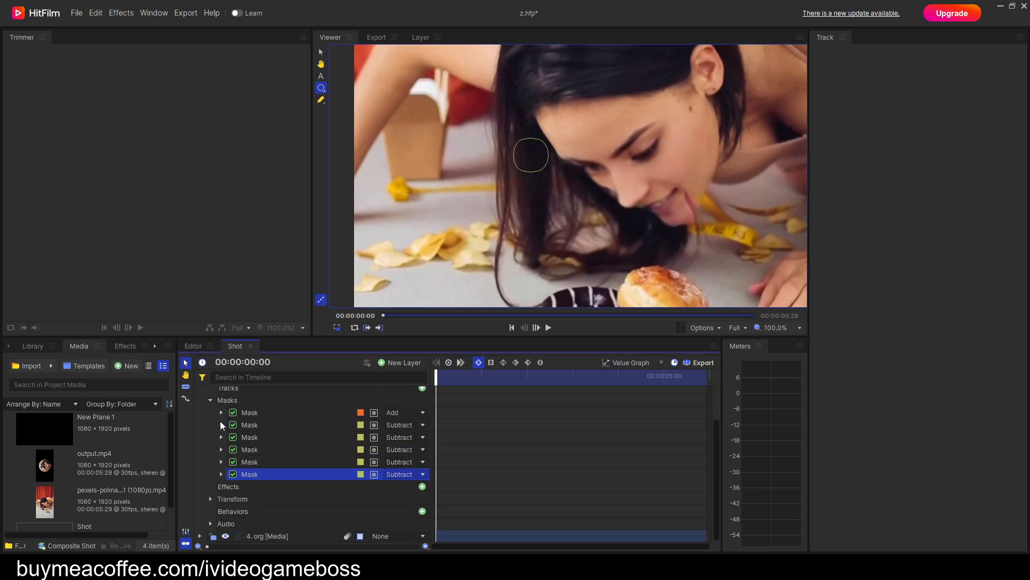
right_click(261, 475)
left_click(296, 513)
left_click(221, 486)
left_click(231, 511)
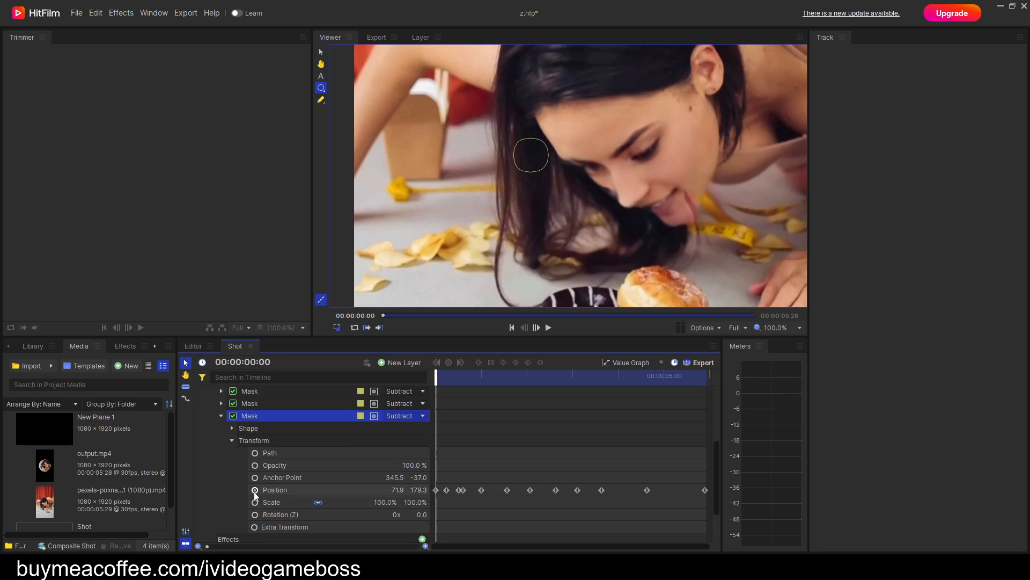
left_click(255, 490)
left_click(255, 490)
Move the copied mask over the hair beside the nose at about -71.4, 90.0, and keyframe it to -66.5, 84.0 at 00:00:00:10.
scroll(662, 214, "up", 4)
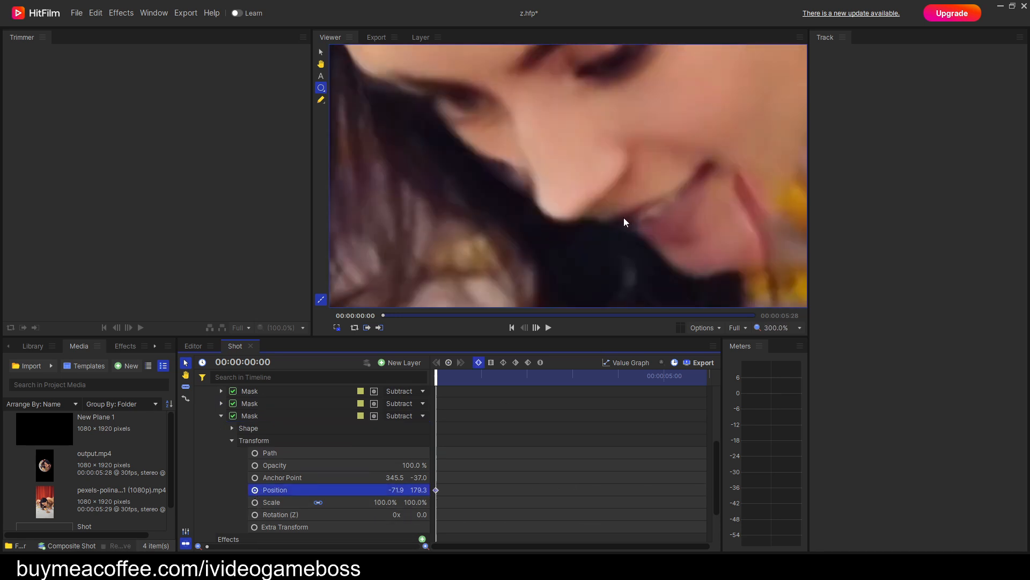
left_click_drag(402, 133, 506, 232)
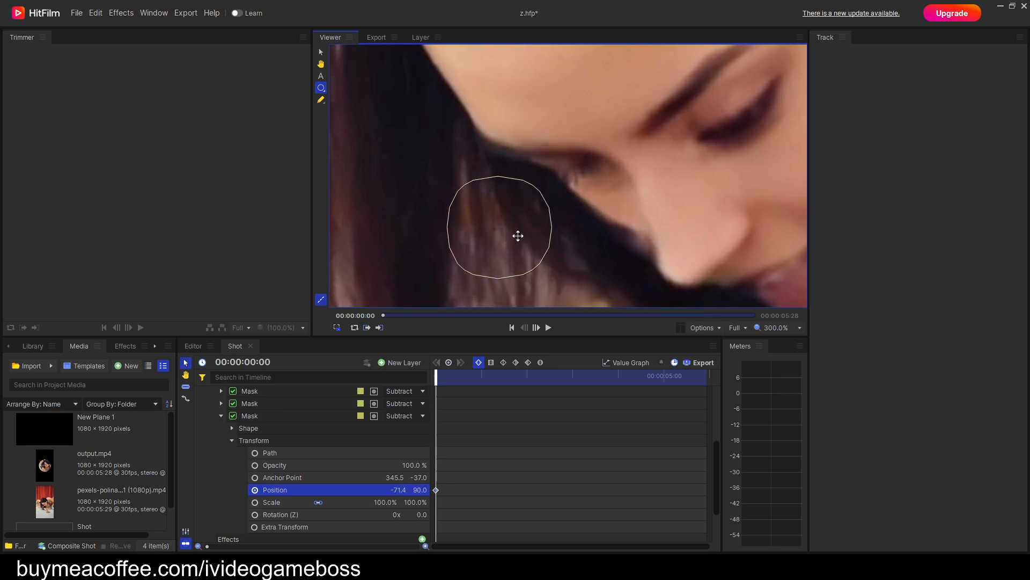
key("Right")
key("Right")
key("Right")
key("Right")
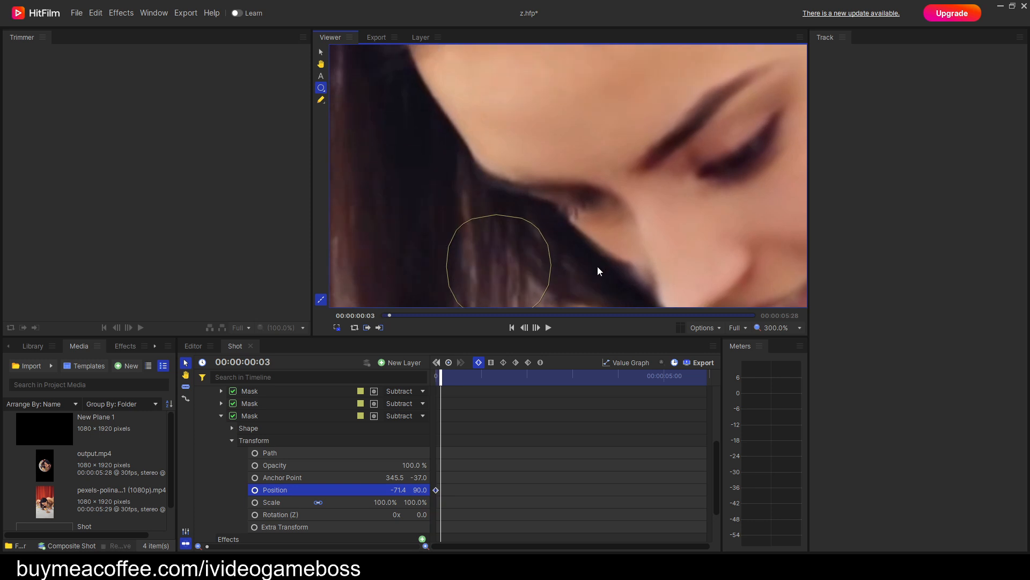
left_click_drag(512, 218, 516, 216)
key("period")
key("period")
key("period")
key("period")
key("period")
key("period")
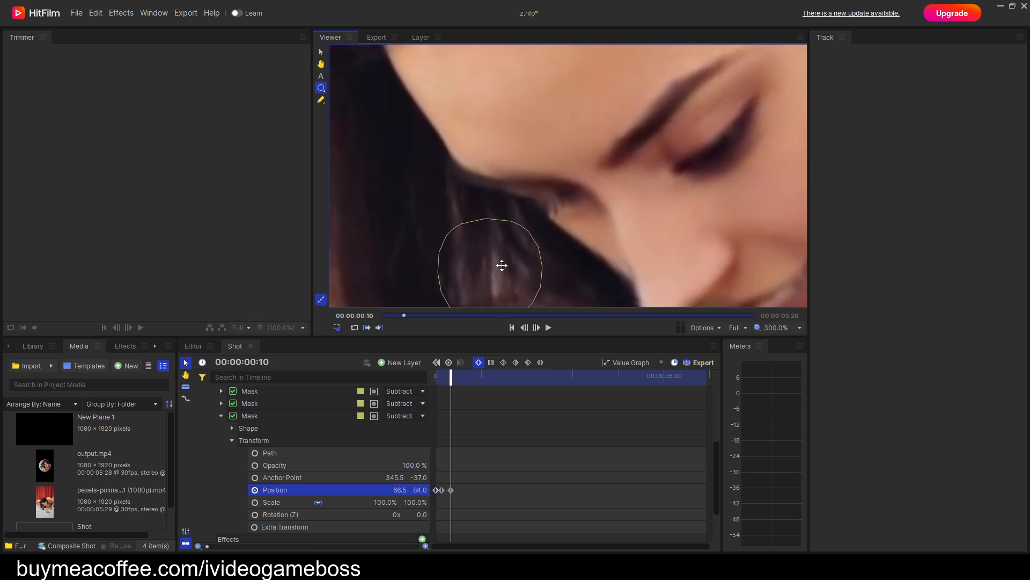
Keyframe the copied mask's Position at 00:00:00:16 and 00:00:00:23 over the hair beside the nose, ending at about -61.2, 90.0.
key("period")
key("period")
key("period")
key("period")
key("period")
key("period")
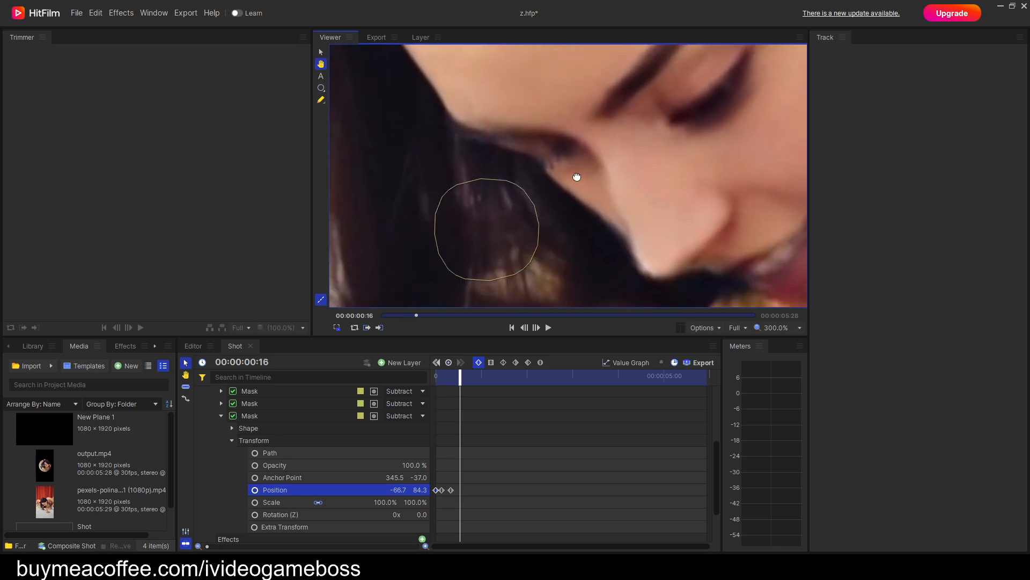
left_click_drag(513, 229, 510, 216)
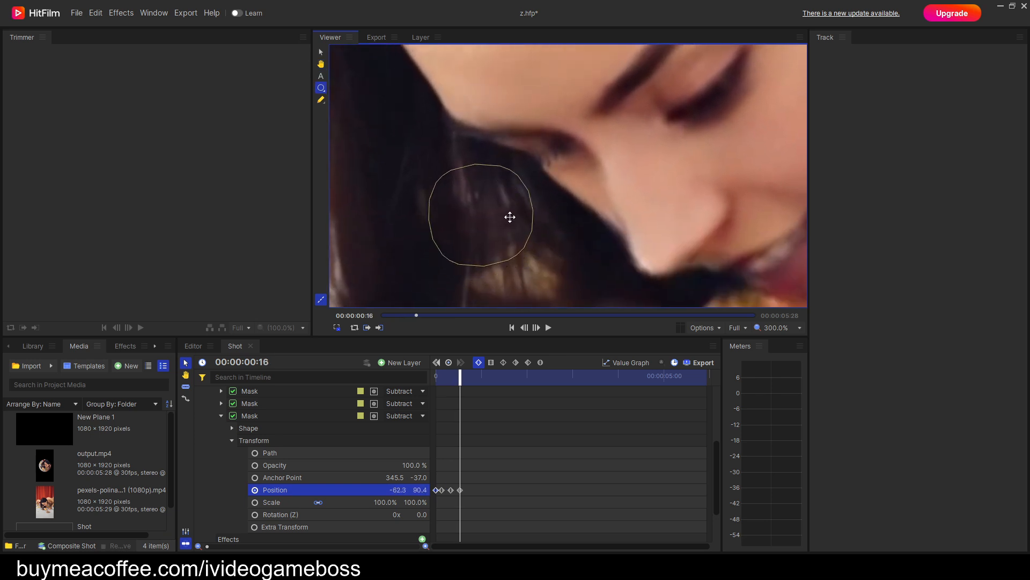
key("period")
key("period")
key("period")
key("period")
key("period")
key("period")
key("period")
left_click_drag(468, 249, 469, 250)
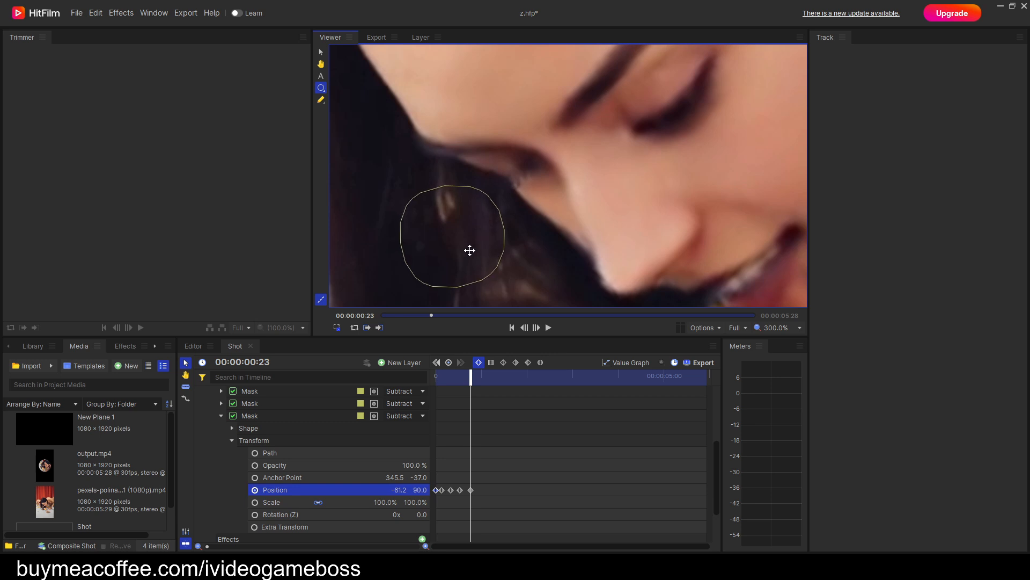
Keyframe the copied mask's Position up to 00:00:01:19 over the dark hair above the donut, ending at about -50.0, 81.5.
key("period")
key("period")
key("period")
key("period")
key("period")
key("period")
key("period")
key("period")
key("period")
key("period")
key("period")
key("period")
key("period")
key("period")
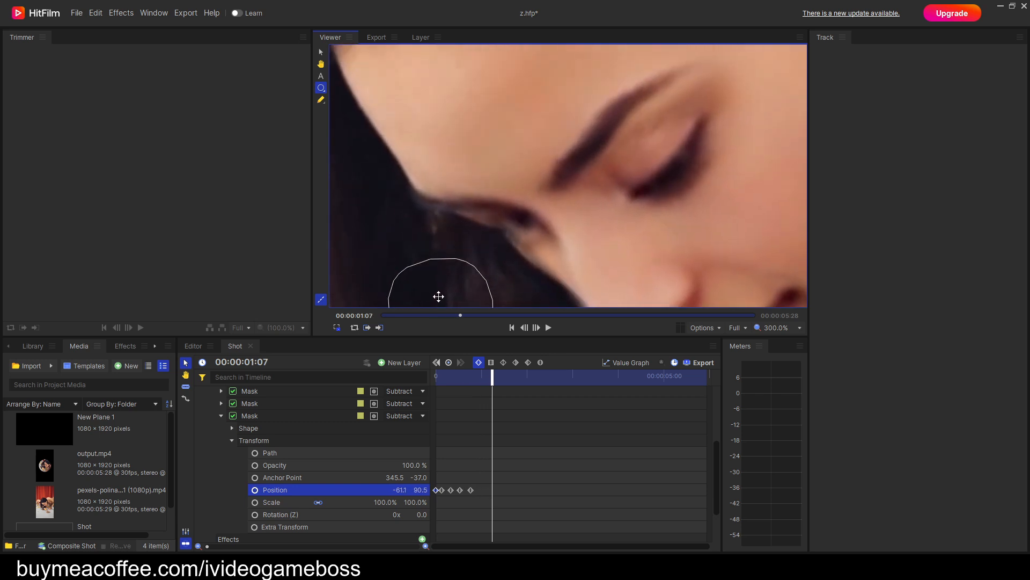
key("period")
key("period")
key("period")
key("period")
key("period")
key("period")
key("period")
key("period")
key("period")
key("period")
key("period")
key("period")
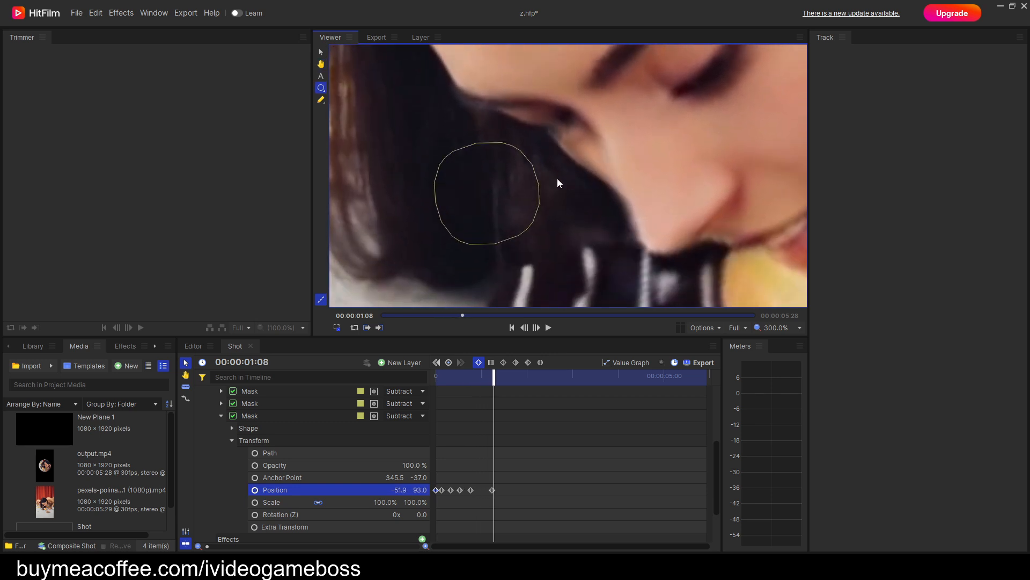
left_click_drag(508, 233, 525, 240)
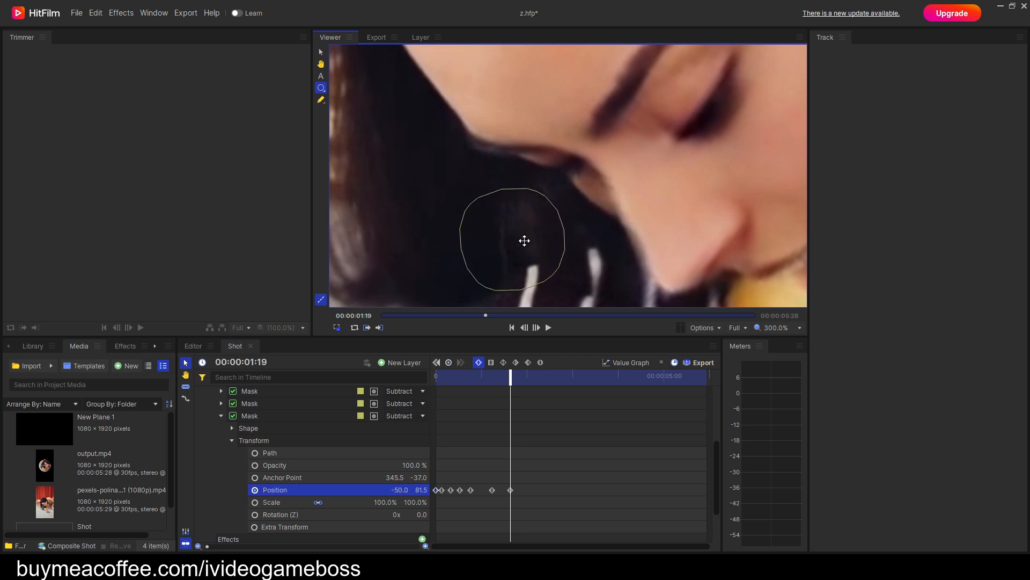
Add two more Position keyframes to the copied mask after the two-second mark, following the hair below the eye.
key("period")
key("period")
key("period")
key("period")
key("period")
key("period")
key("period")
key("period")
key("period")
key("period")
key("period")
key("period")
key("period")
key("period")
key("period")
key("period")
key("period")
left_click_drag(587, 253, 586, 255)
key("period")
key("period")
key("period")
key("period")
key("period")
key("period")
key("period")
key("period")
key("period")
key("period")
key("period")
key("period")
key("period")
key("period")
key("period")
key("h")
left_click_drag(610, 121, 584, 271)
left_click_drag(550, 181, 535, 261)
Insert a Position keyframe for the copied mask at 00:00:02:09 to correct its placement between the last two keyframes.
key("comma")
key("comma")
key("comma")
key("comma")
key("comma")
key("comma")
key("comma")
key("comma")
key("comma")
key("comma")
key("comma")
key("comma")
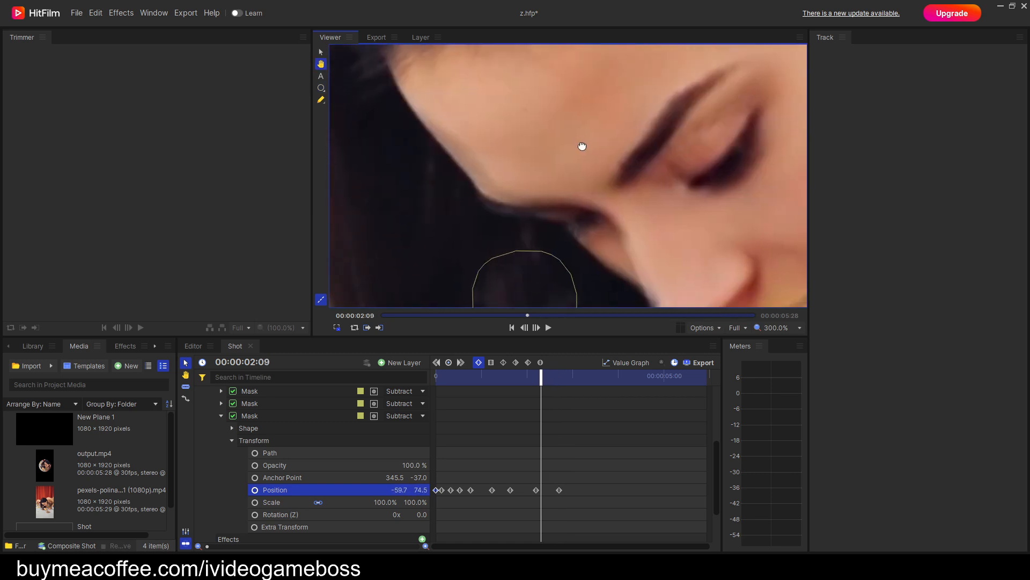
left_click_drag(545, 259, 546, 259)
scroll(619, 239, "down", 2)
key("comma")
key("comma")
key("comma")
key("comma")
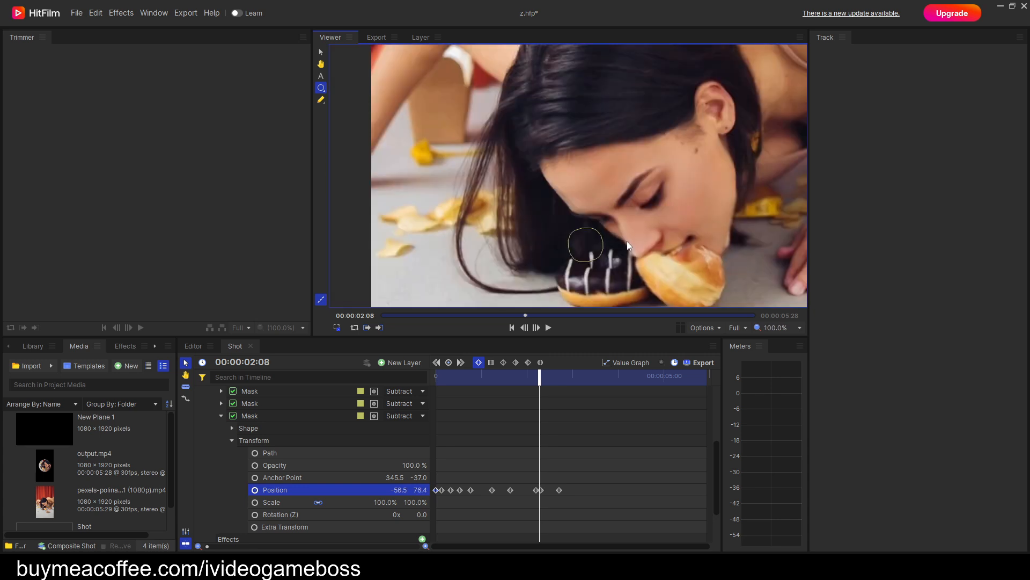
Keyframe the copied mask's Position shortly before 00:00:03:00 so it stays on the hair below the eye, at about -108.9, 41.5.
key("period")
key("period")
key("period")
key("period")
key("period")
key("period")
key("period")
key("period")
key("period")
key("period")
key("period")
key("period")
key("period")
key("period")
key("period")
key("period")
key("period")
scroll(611, 242, "up", 1)
key("period")
key("period")
key("period")
key("period")
left_click_drag(535, 130, 536, 149)
Keyframe the copied mask's Position from 00:00:03:00 past the four-second mark, including about -133.6, 42.6 at 00:00:04:12.
key("period")
key("period")
key("period")
key("period")
key("period")
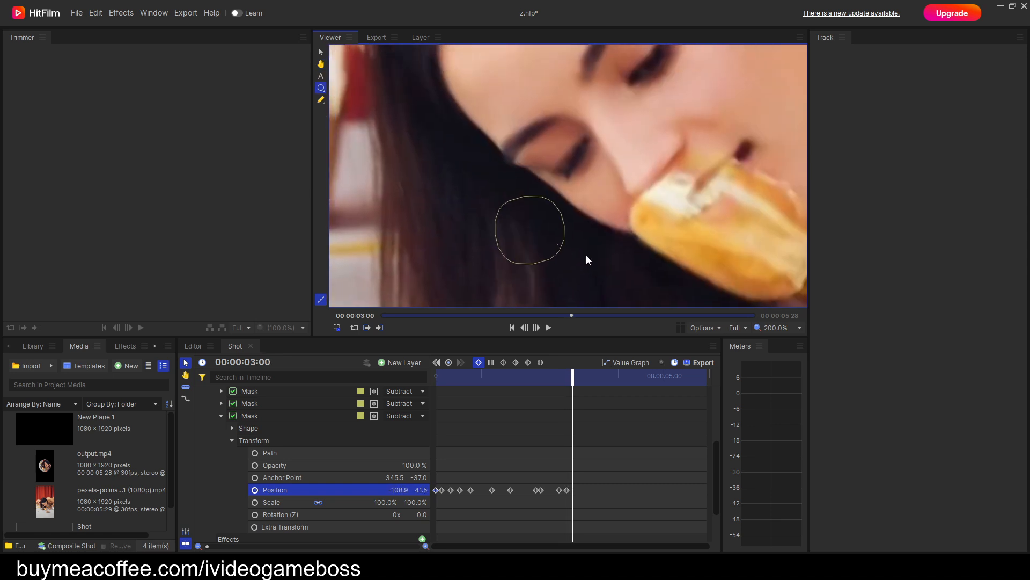
left_click_drag(536, 233, 544, 289)
key("period")
key("period")
key("period")
key("period")
key("period")
key("period")
key("period")
key("period")
key("period")
key("period")
key("period")
key("period")
key("period")
key("period")
key("period")
key("period")
key("period")
key("period")
key("period")
key("period")
key("period")
key("period")
key("period")
key("period")
key("period")
key("period")
key("period")
key("period")
key("period")
key("period")
key("period")
key("period")
key("period")
key("period")
key("period")
key("period")
key("period")
key("period")
key("period")
key("period")
key("period")
key("period")
key("period")
key("period")
key("period")
key("comma")
key("comma")
key("comma")
key("comma")
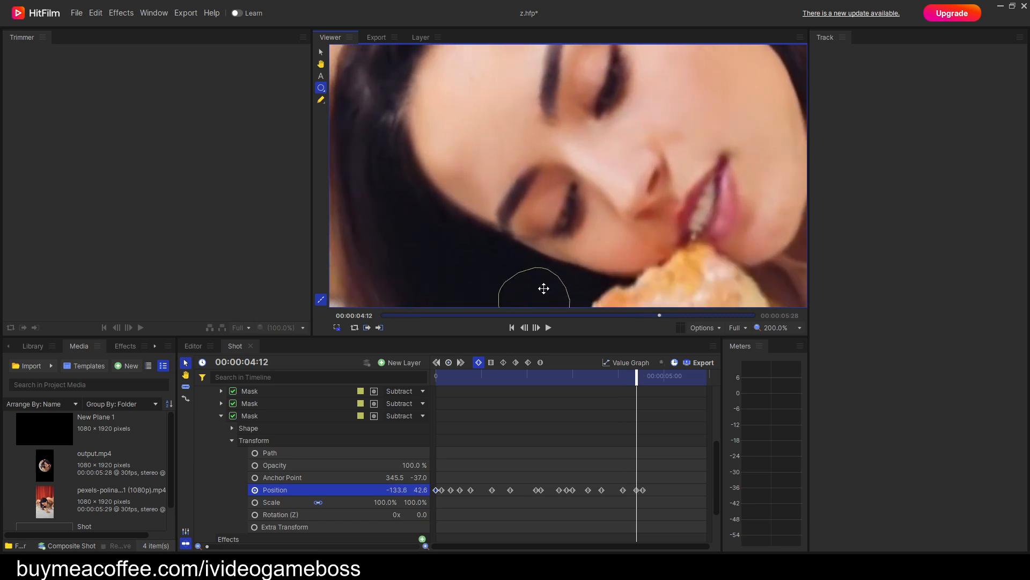
Recheck the frames around 00:00:04:08 and keyframe the copied mask's Position shortly before five seconds, at about -129.3, 48.7.
key("comma")
key("comma")
key("comma")
key("comma")
key("comma")
key("period")
key("period")
key("period")
key("period")
key("period")
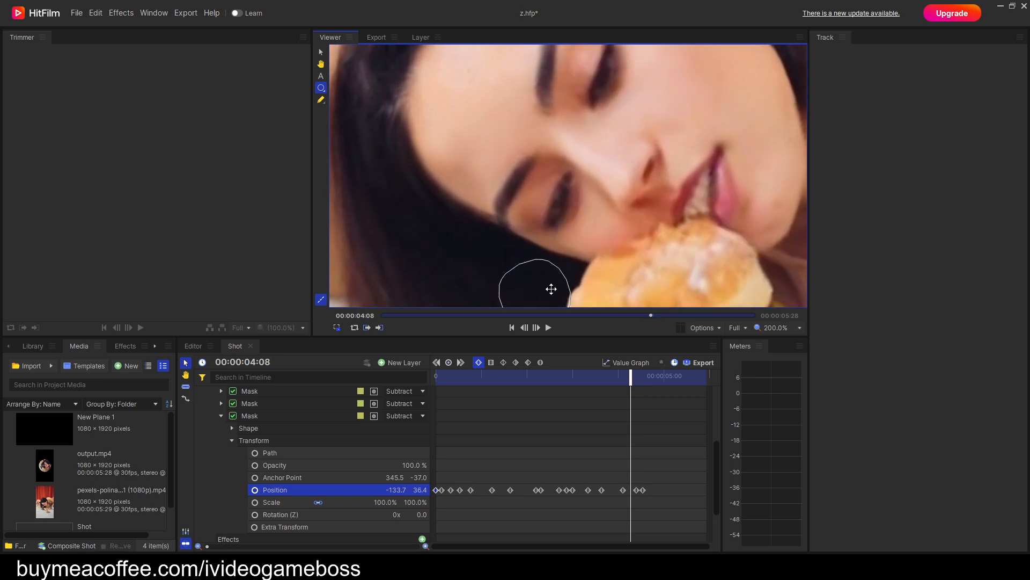
key("period")
key("period")
key("period")
key("period")
key("period")
key("period")
key("period")
key("period")
key("period")
key("period")
key("period")
key("period")
left_click_drag(547, 252, 541, 245)
key("period")
key("period")
key("period")
key("period")
key("period")
key("period")
key("period")
key("period")
key("period")
key("period")
key("period")
key("period")
key("period")
key("period")
key("period")
key("period")
key("period")
key("period")
key("period")
key("period")
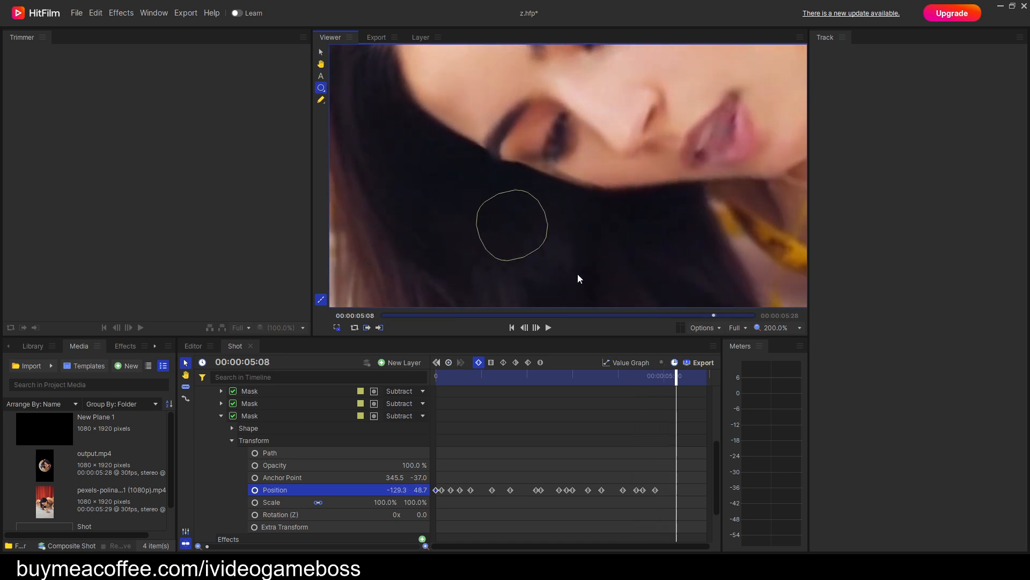
Keyframe the copied mask's Position around 00:00:05:08 at about -123.1, 36.6, check the remaining frames, and return to the first frame.
key("comma")
key("comma")
key("comma")
key("comma")
key("comma")
key("comma")
key("comma")
key("comma")
key("comma")
left_click_drag(526, 228, 543, 224)
key("period")
key("period")
key("period")
key("period")
key("period")
key("period")
key("period")
key("period")
key("period")
key("period")
key("period")
key("period")
key("period")
key("period")
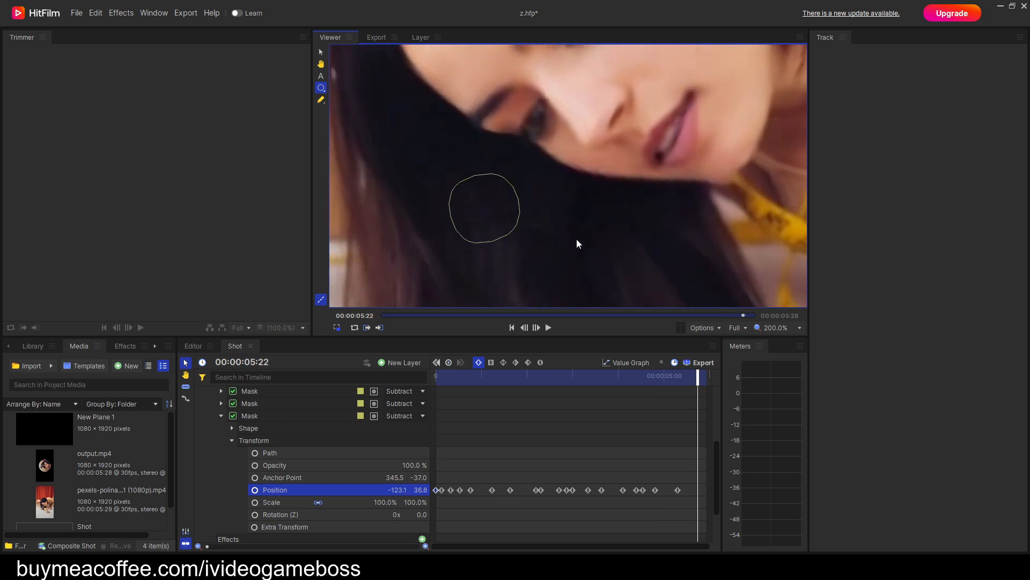
scroll(576, 237, "down", 3)
key("period")
key("period")
key("period")
key("period")
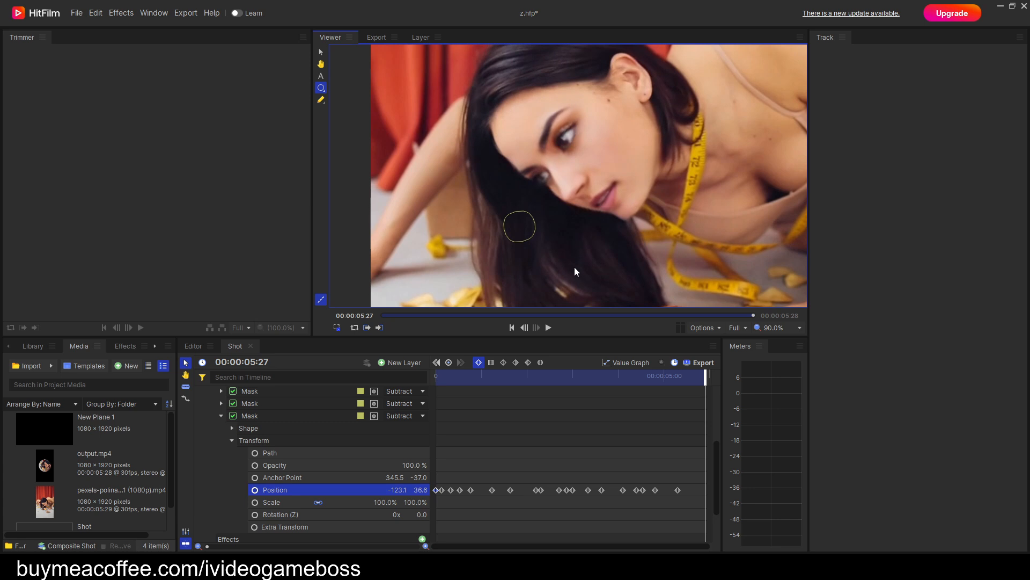
left_click_drag(706, 380, 410, 425)
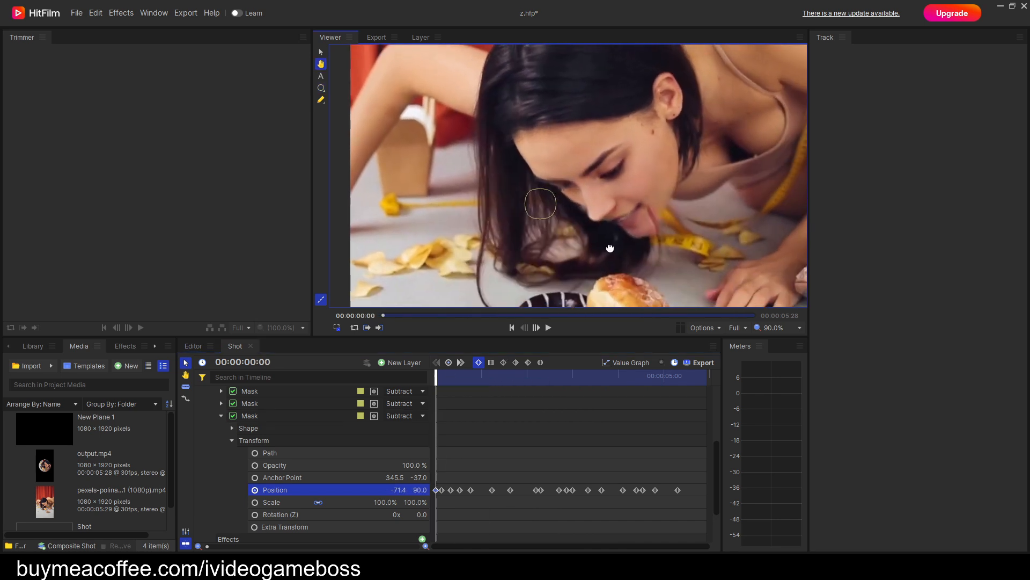
Duplicate the oval subtracting mask at the forehead hairline and place the copy last among the masks.
left_click(220, 416)
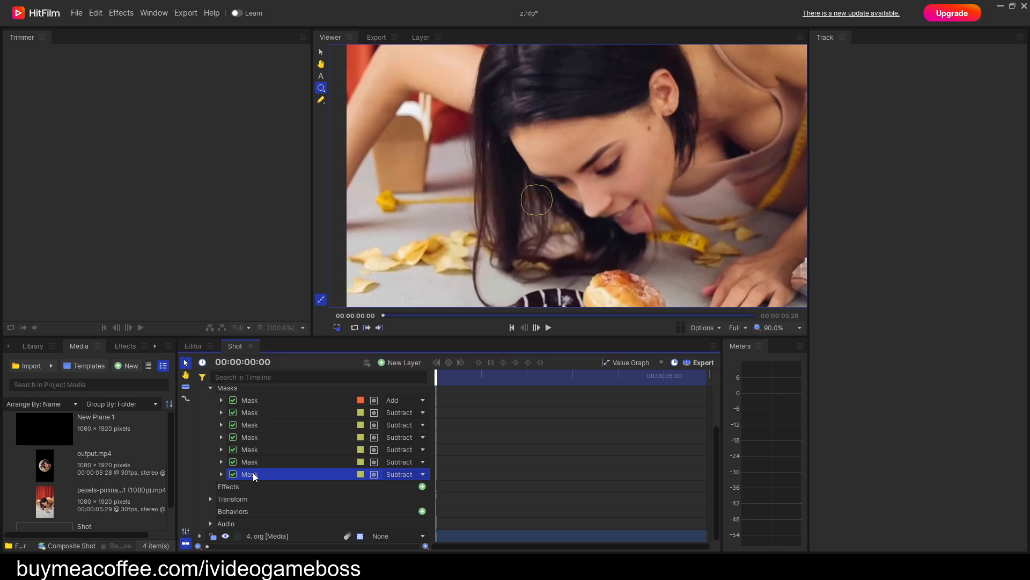
left_click(247, 462)
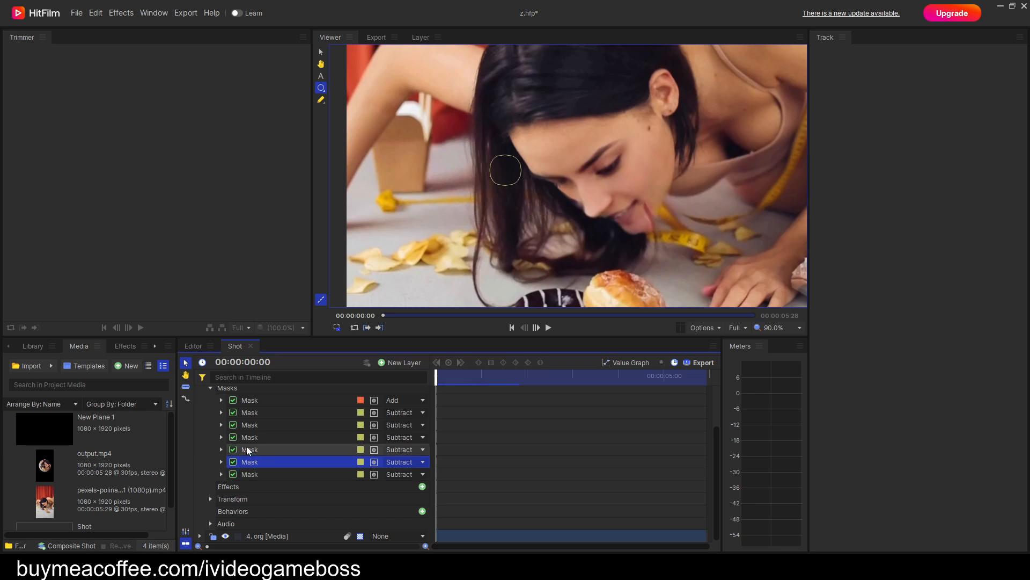
left_click(248, 450)
left_click(249, 425)
left_click(250, 413)
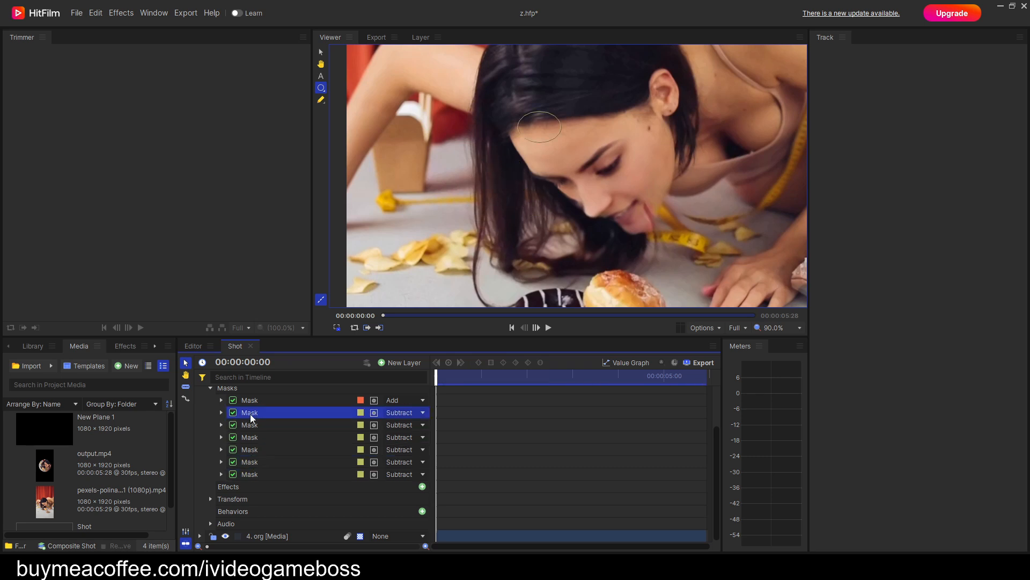
right_click(250, 416)
left_click(283, 453)
left_click_drag(253, 427, 255, 489)
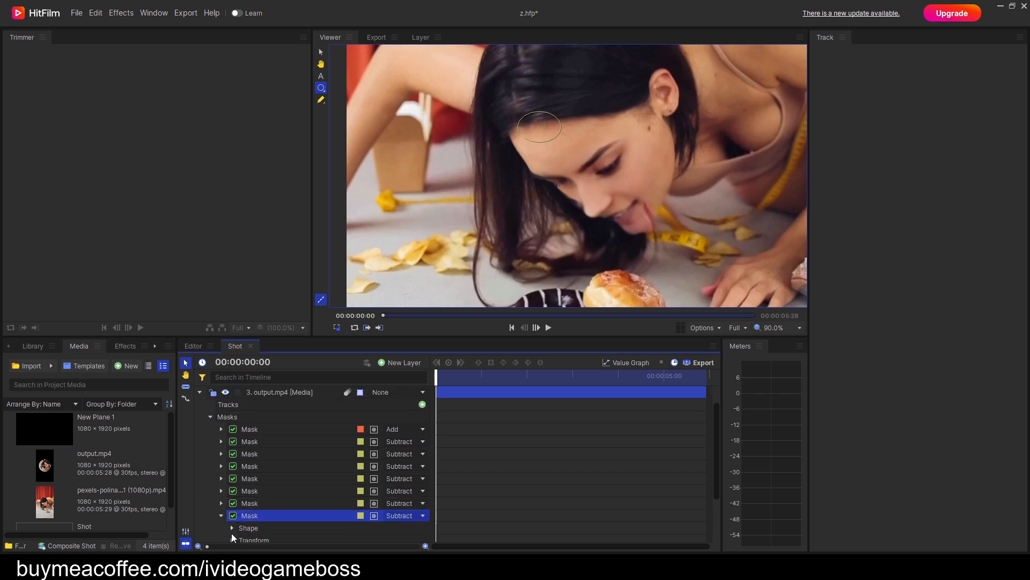
scroll(303, 514, "down", 2)
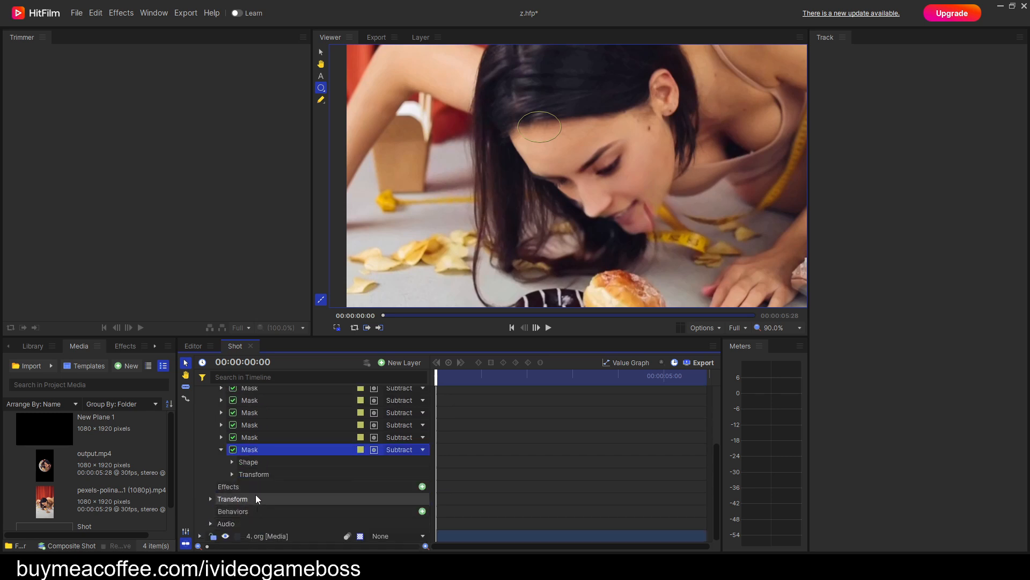
Reset the oval copy's Position keyframes to one at the first frame and move the mask over the tongue, at about 33.1, -97.4.
left_click(232, 474)
left_click(256, 523)
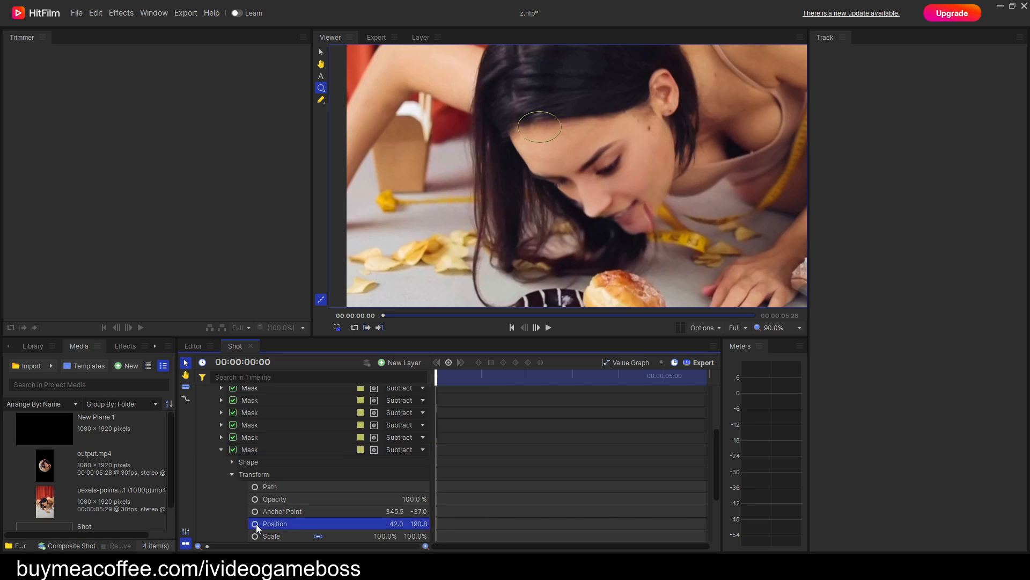
left_click_drag(545, 129, 643, 229)
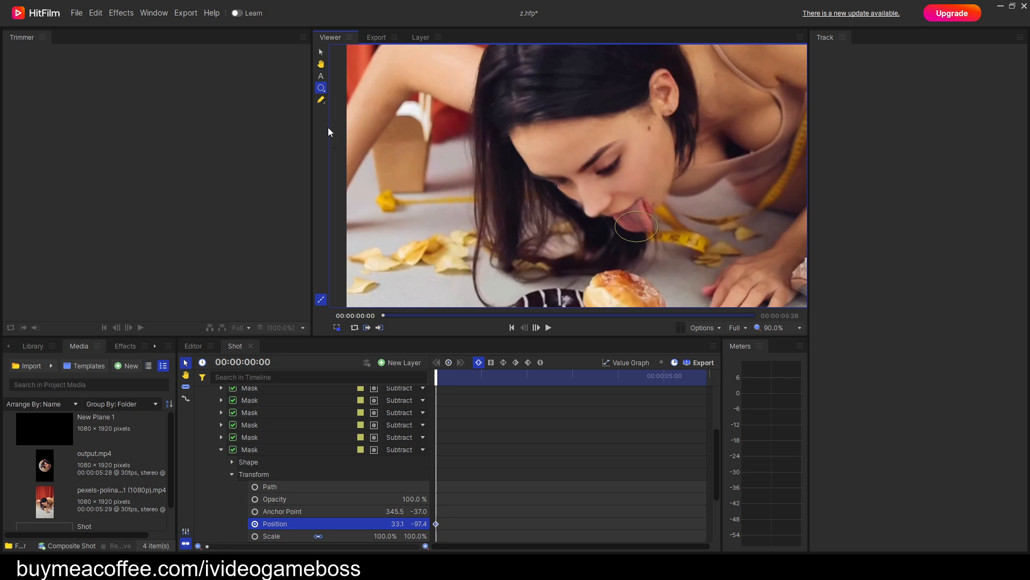
Enlarge and rotate the oval subtracting mask to fit the tongue at the first frame, and move it to about 20.7, -94.7.
scroll(632, 237, "up", 4)
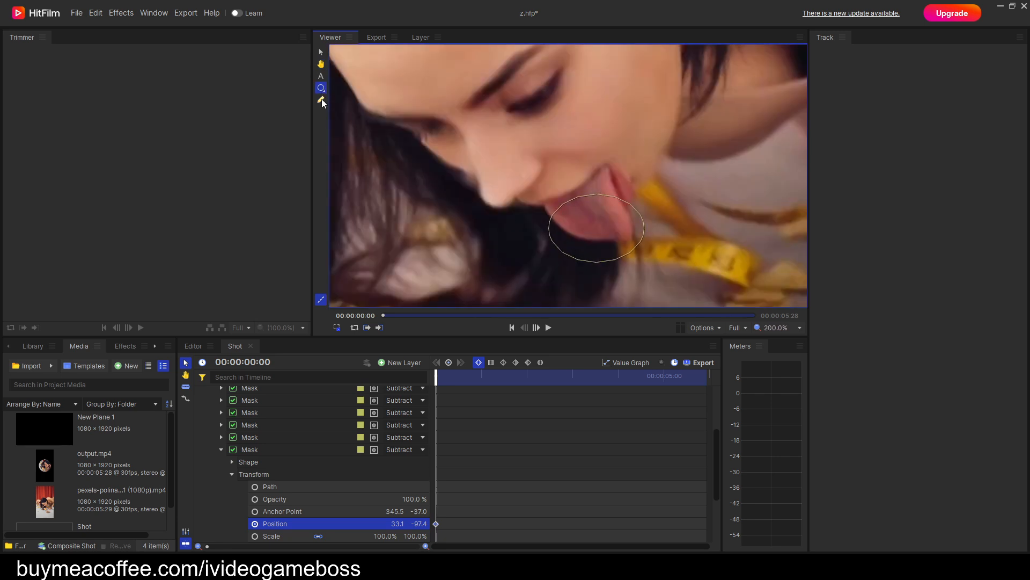
left_click_drag(675, 274, 458, 153)
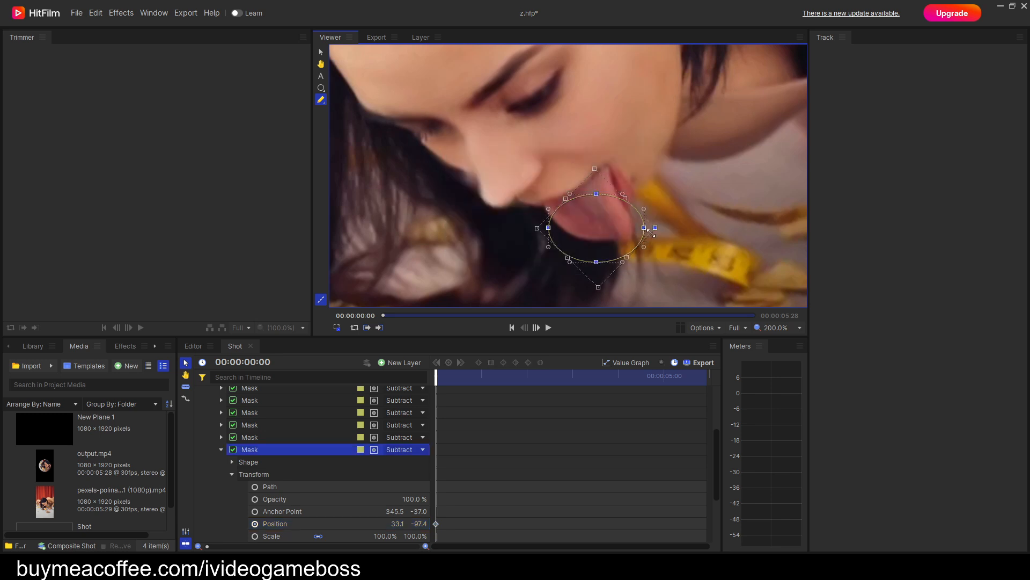
left_click_drag(659, 229, 661, 230)
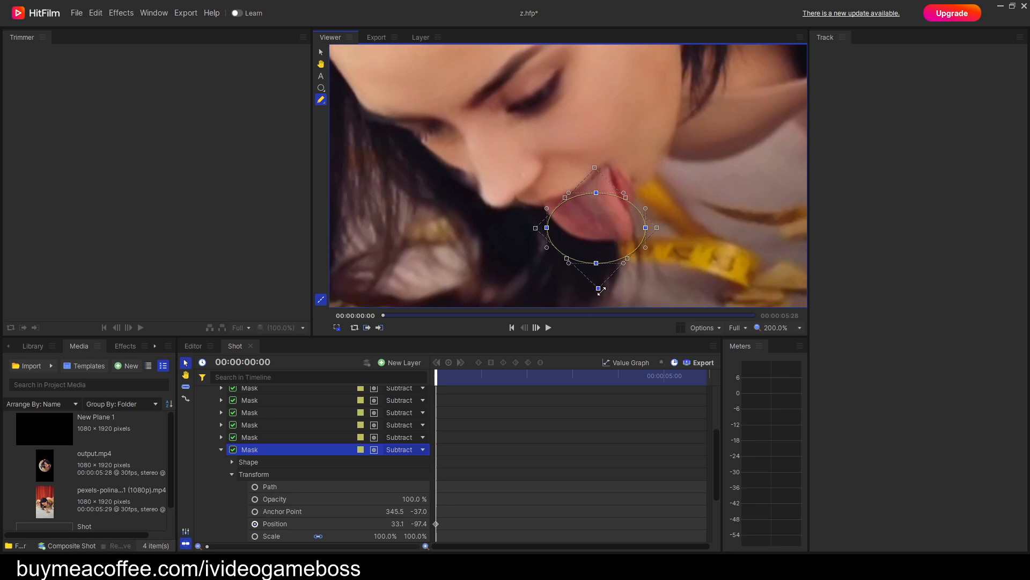
left_click_drag(599, 289, 608, 269)
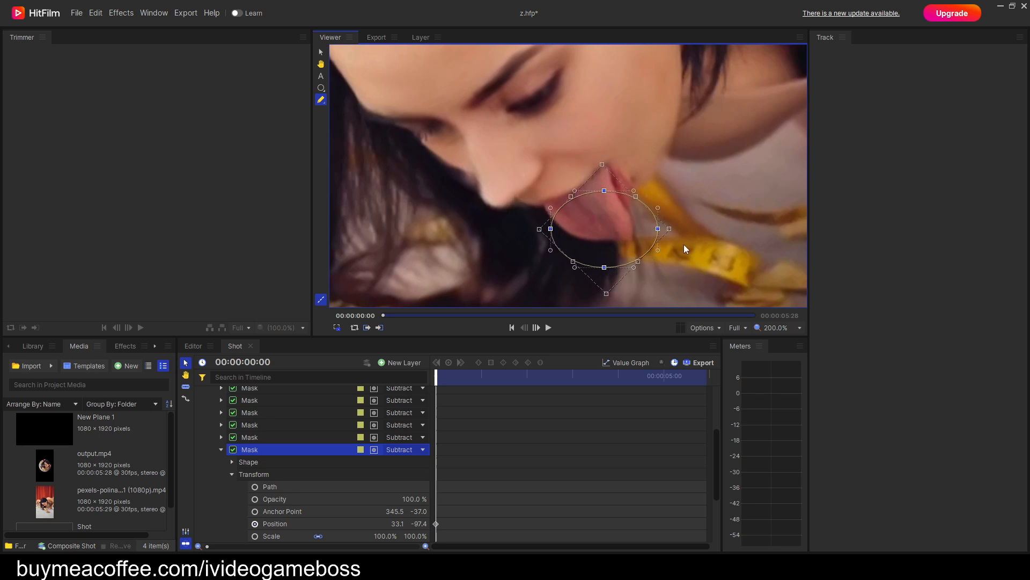
left_click_drag(671, 228, 676, 200)
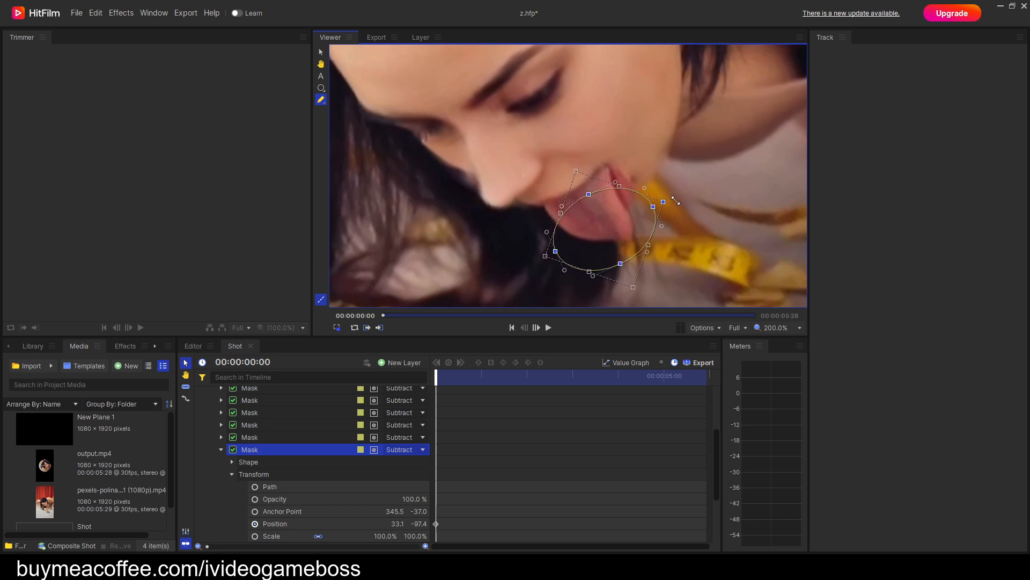
left_click(321, 88)
mouse_move(622, 235)
left_mouse_down()
mouse_move(587, 253)
mouse_move(615, 242)
left_mouse_up()
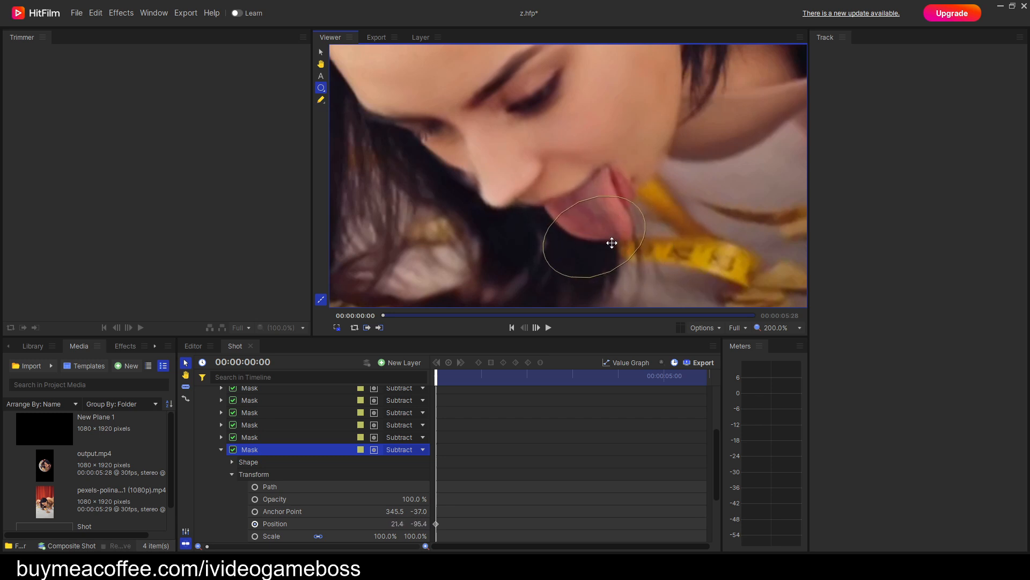
Keyframe the tongue mask's Position at 00:00:00:04, at about 35.6, -95.3, to follow the tongue.
key("period")
key("period")
key("period")
key("period")
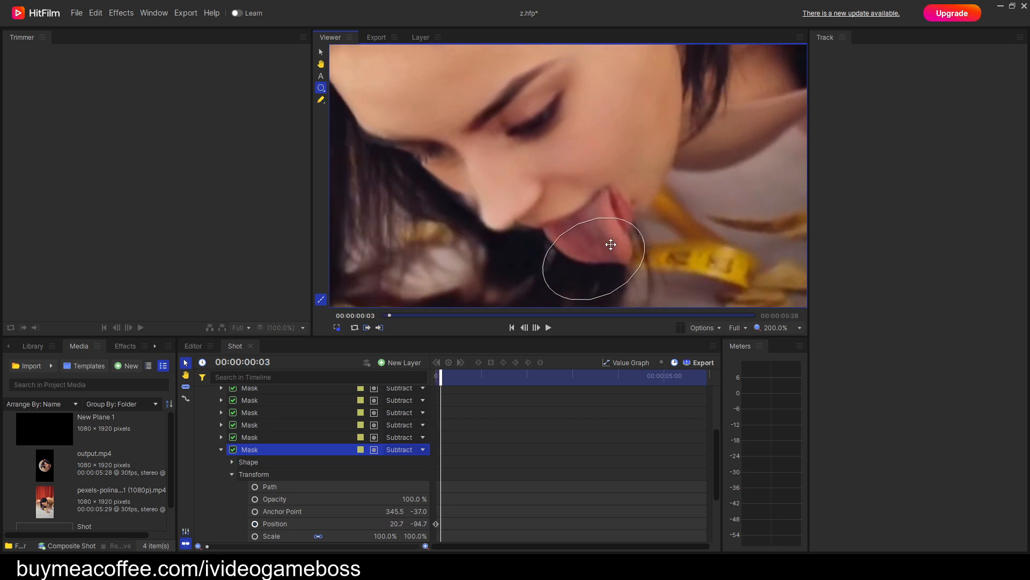
left_click_drag(610, 261, 622, 256)
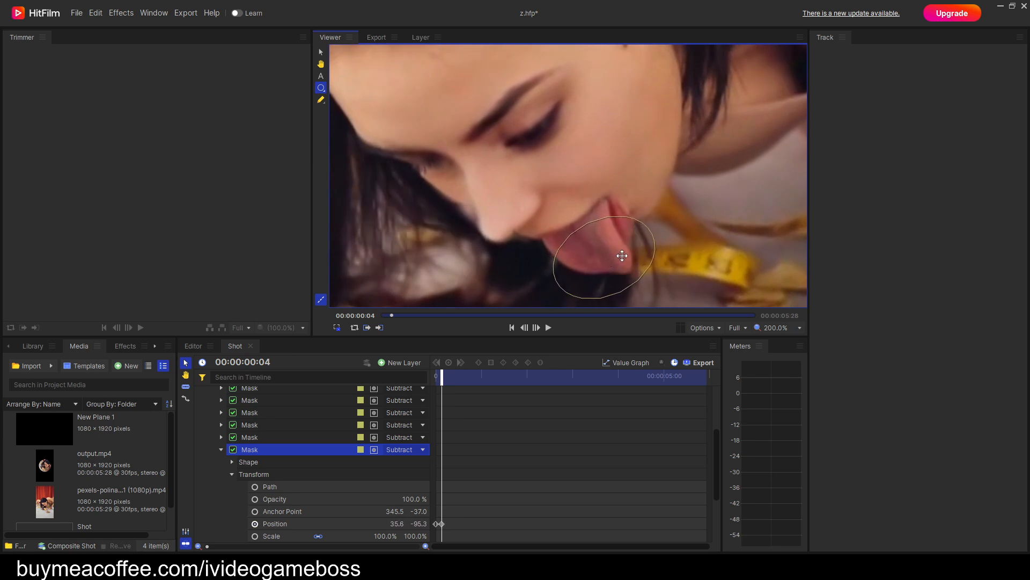
Keyframe the tongue mask's Position at 00:00:00:17, at about 32.5, -97.1.
key("period")
key("period")
key("period")
key("period")
key("period")
key("period")
key("period")
key("period")
key("period")
key("period")
key("period")
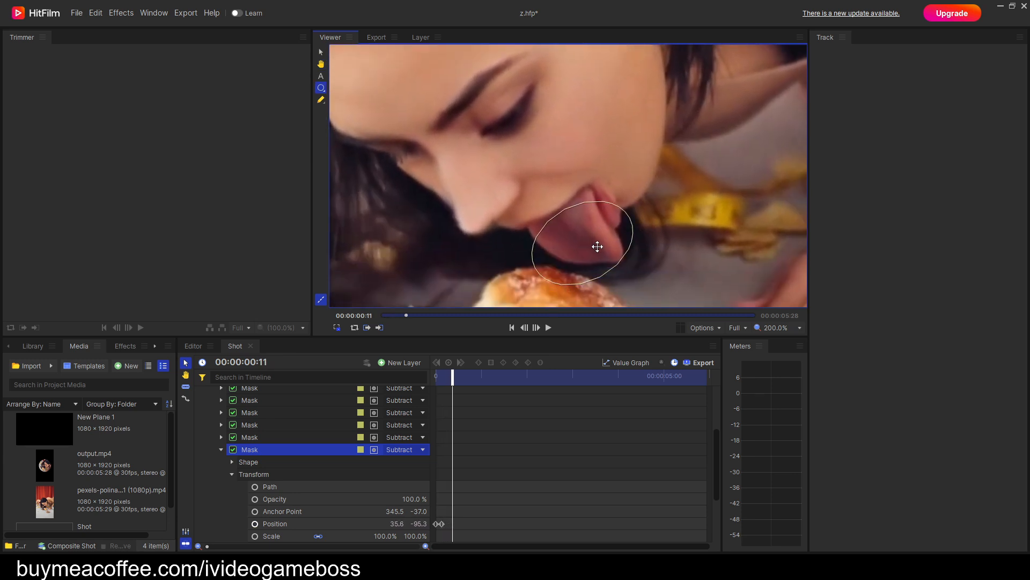
key("period")
key("period")
left_click_drag(596, 259, 594, 262)
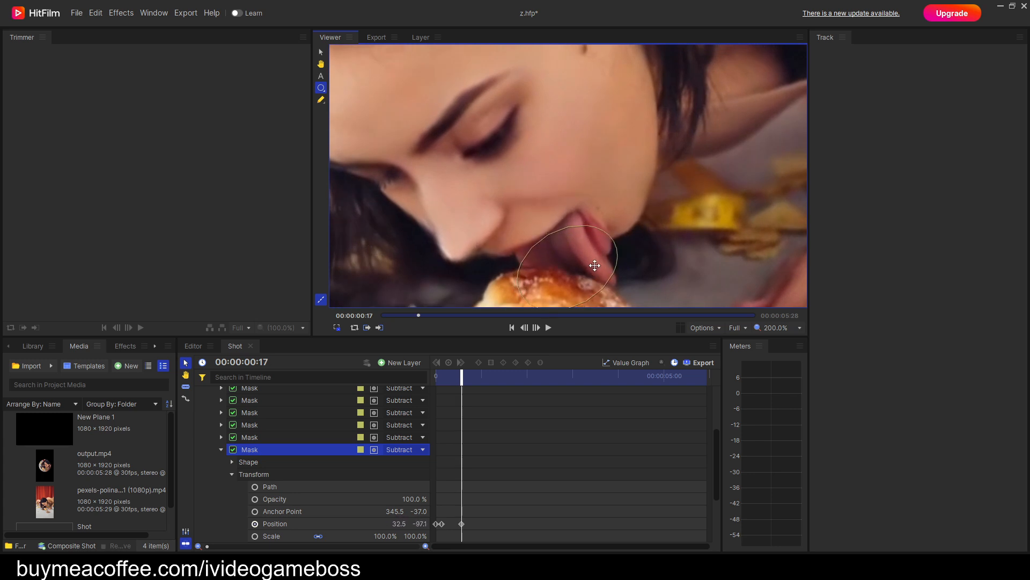
Keyframe the mask's Position at 00:00:01:10 and 00:00:01:20 to follow the mouth, ending at about 46.5, -106.4.
key("period")
key("period")
key("period")
key("period")
key("period")
key("period")
key("period")
key("period")
key("period")
key("period")
key("period")
key("period")
key("period")
key("period")
key("period")
key("period")
key("period")
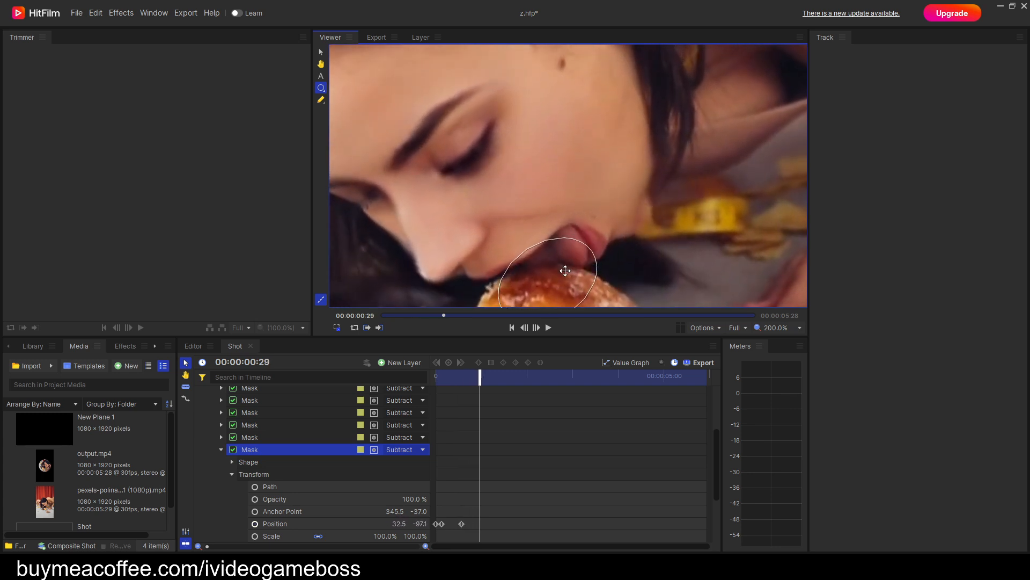
key("period")
key("period")
key("period")
key("period")
key("period")
key("period")
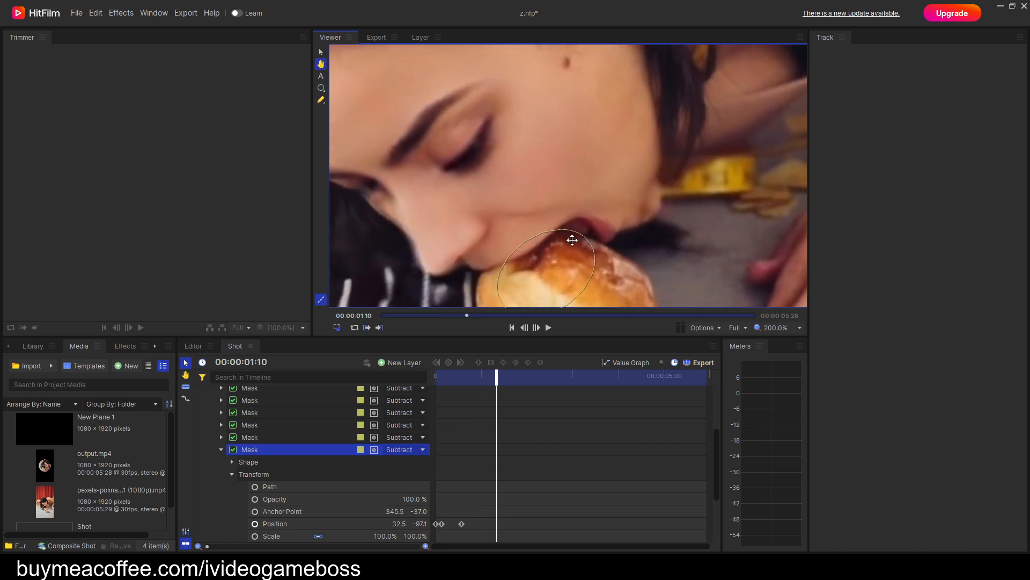
mouse_move(569, 263)
left_mouse_down()
mouse_move(605, 269)
mouse_move(585, 272)
left_mouse_up()
key("period")
key("period")
key("period")
key("period")
key("period")
key("period")
key("period")
key("period")
key("period")
key("period")
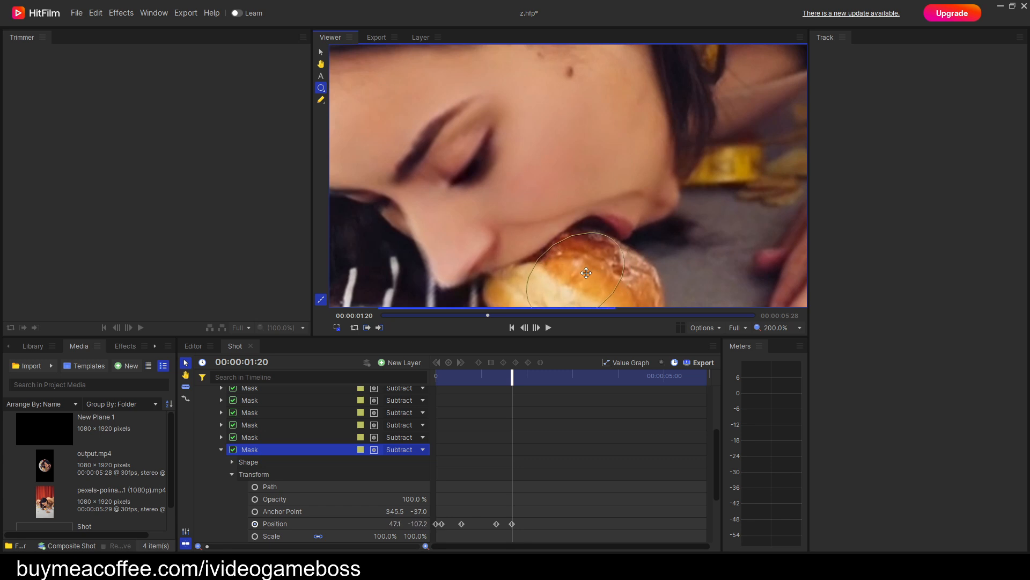
Keyframe the mask's Position shortly after two seconds, at about 43.0, -100.9, over the bun at the mouth.
key("period")
key("period")
key("period")
Keyframe the mask's Position at several frames up to 00:00:03:27 to follow the bun, ending at about 13.8, -98.5.
key("period")
key("period")
key("period")
key("period")
key("period")
key("period")
key("period")
key("period")
key("period")
key("period")
key("period")
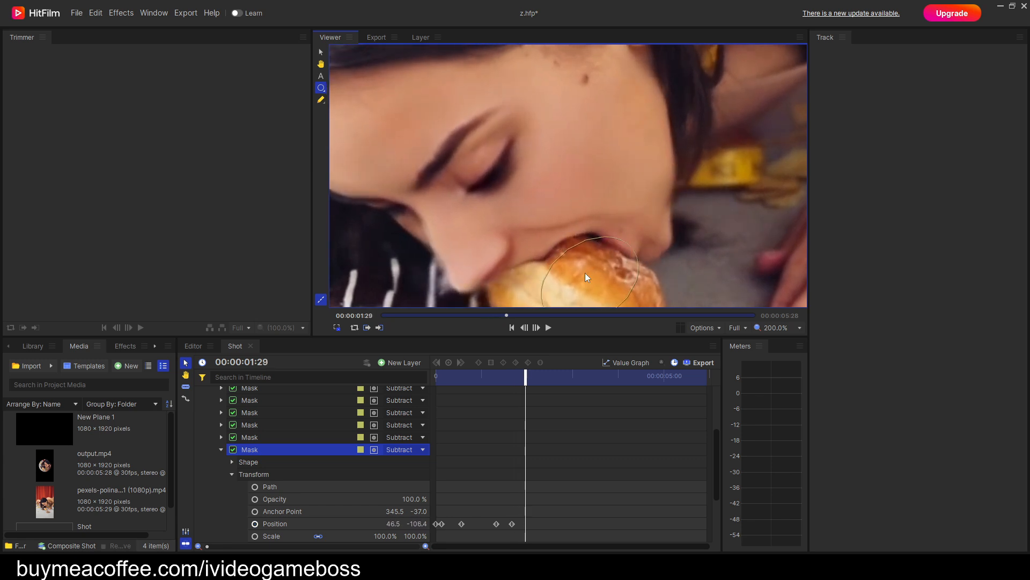
left_click_drag(602, 282, 596, 282)
key("period")
key("period")
key("period")
key("period")
key("period")
key("period")
key("period")
key("period")
key("period")
key("period")
key("period")
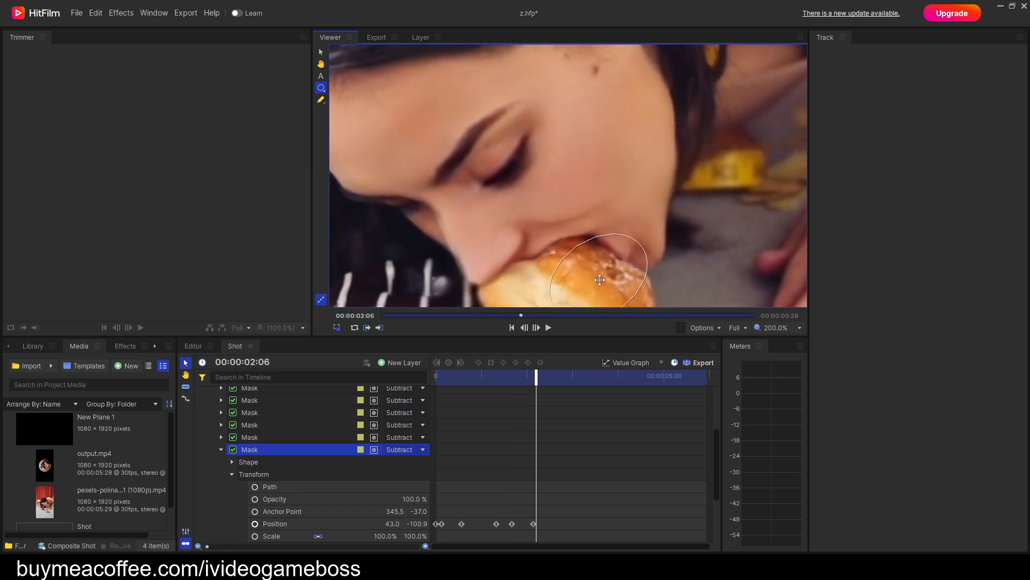
left_click_drag(594, 234, 538, 236)
key("period")
key("period")
key("period")
key("period")
key("period")
key("period")
key("period")
key("period")
key("period")
key("period")
key("period")
key("period")
key("period")
key("period")
key("period")
key("period")
key("period")
key("period")
key("period")
key("period")
key("period")
key("period")
key("period")
key("period")
key("period")
key("period")
key("period")
key("period")
key("period")
key("period")
key("period")
key("period")
key("period")
key("period")
key("period")
key("period")
key("period")
key("period")
key("period")
key("period")
key("period")
key("period")
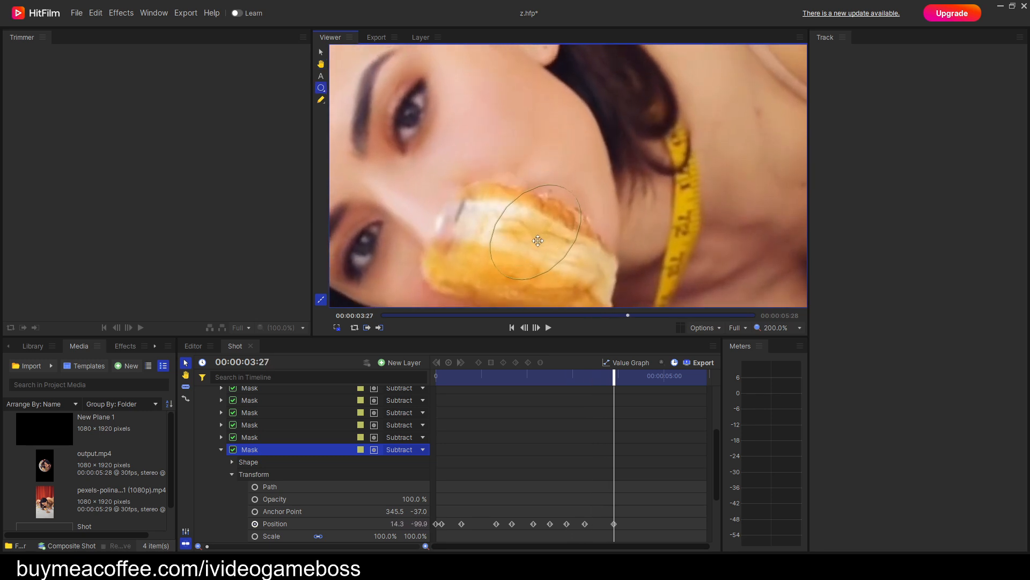
Keyframe the mask's Position at 00:00:04:13 to keep it over the mouth.
key("period")
key("period")
key("period")
key("period")
Keyframe the mask's Position shortly before five seconds to follow the lips.
key("period")
key("period")
key("period")
key("period")
key("period")
key("period")
key("period")
key("period")
key("period")
key("period")
key("period")
key("period")
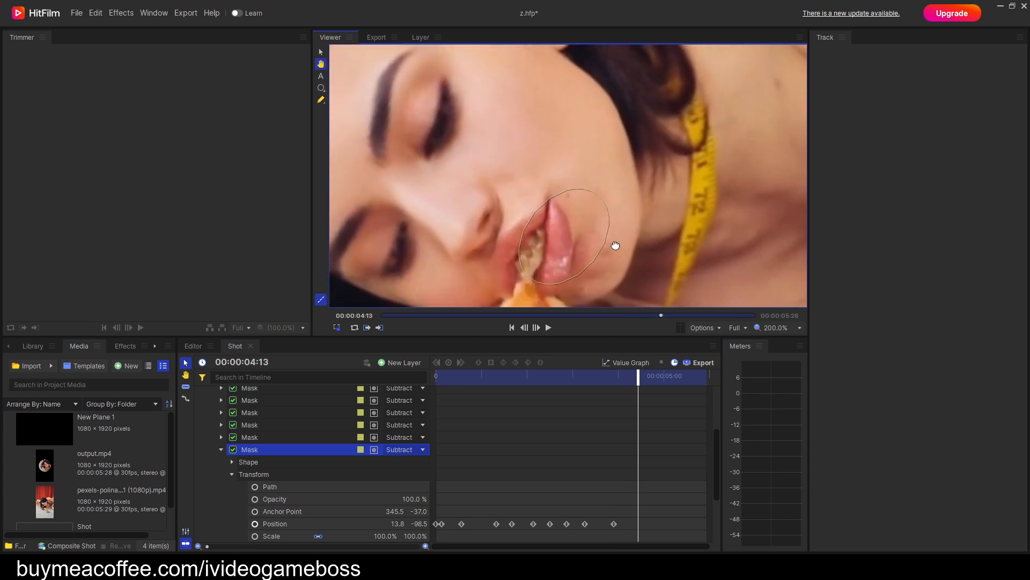
left_click_drag(543, 242, 560, 224)
Keyframe the mask's Position around 00:00:05:17 at about 11.9, -108.7 and at 00:00:05:27 at about 10.6, -103.0.
key("period")
key("period")
key("period")
key("period")
key("period")
key("period")
key("period")
key("period")
key("period")
key("period")
key("period")
key("period")
key("period")
key("period")
left_click_drag(588, 256, 575, 227)
key("period")
key("period")
key("period")
key("period")
key("period")
key("period")
key("period")
key("period")
key("period")
key("period")
key("period")
key("period")
key("period")
key("period")
key("period")
key("period")
key("period")
key("period")
key("period")
key("period")
key("period")
key("period")
key("period")
key("period")
key("period")
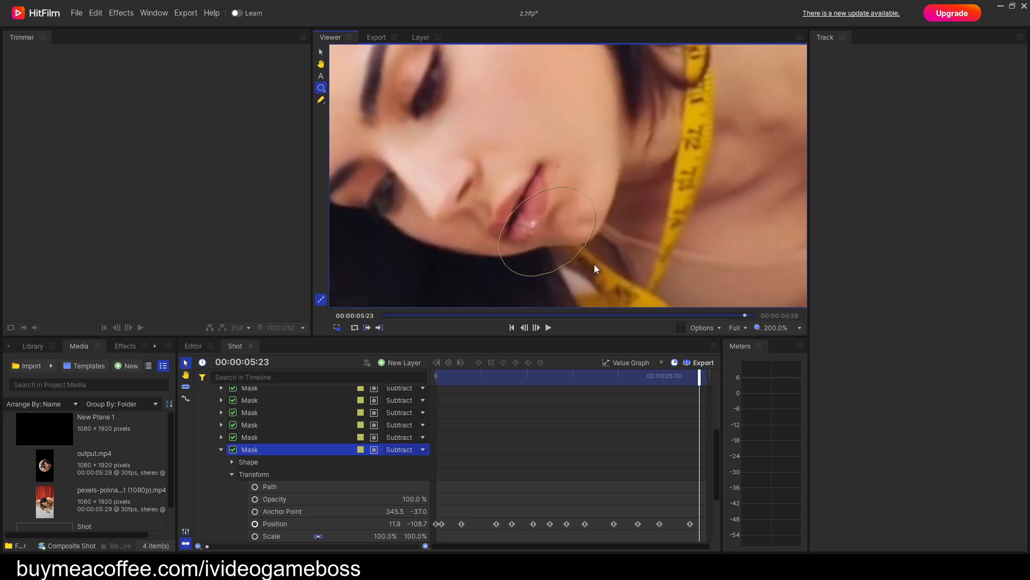
key("period")
key("period")
key("period")
key("period")
key("period")
left_click_drag(513, 262, 505, 249)
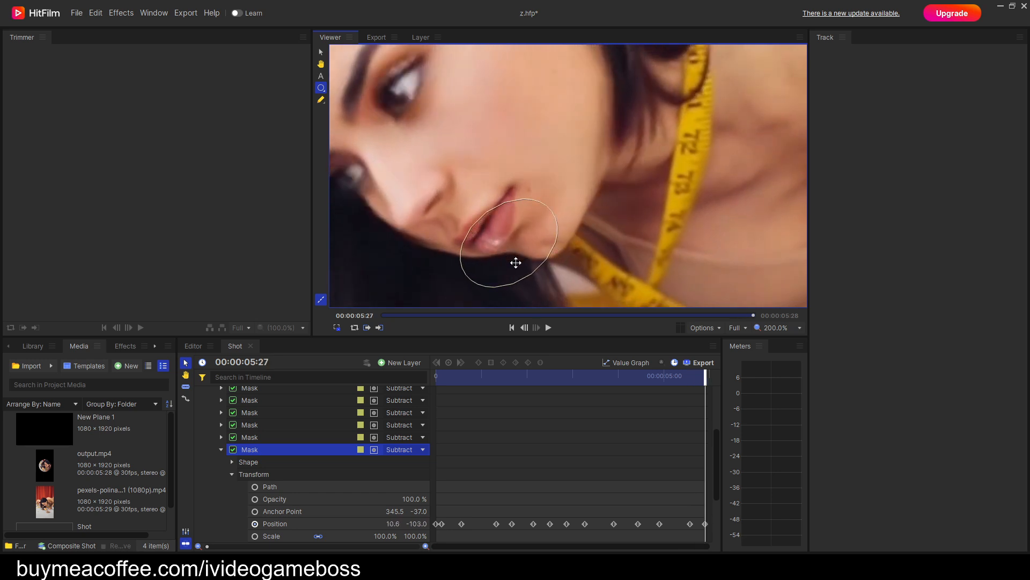
Review the tongue mask's tracking from the end back to the first frame, checking closely around 00:00:02:09 and 00:00:02:29.
scroll(562, 266, "down", 1)
key("comma")
key("comma")
key("comma")
key("comma")
key("comma")
key("comma")
key("comma")
key("comma")
key("comma")
key("comma")
key("comma")
key("comma")
key("comma")
key("comma")
key("comma")
key("comma")
key("comma")
key("comma")
key("comma")
key("comma")
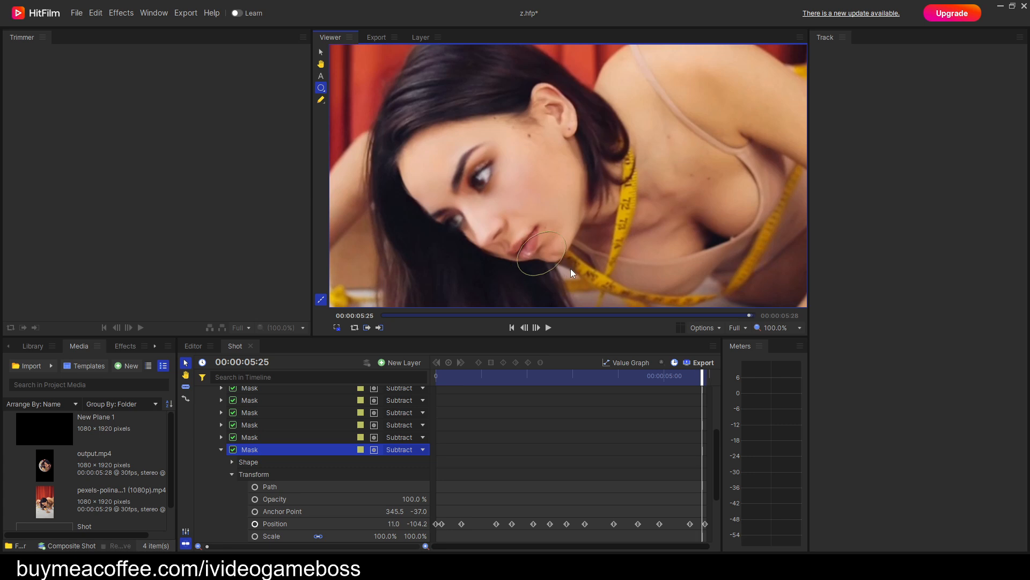
key("comma")
key("comma")
key("comma")
key("comma")
key("comma")
key("comma")
key("comma")
key("comma")
key("comma")
key("comma")
key("comma")
key("comma")
key("comma")
key("comma")
key("comma")
key("comma")
key("comma")
key("comma")
key("comma")
key("comma")
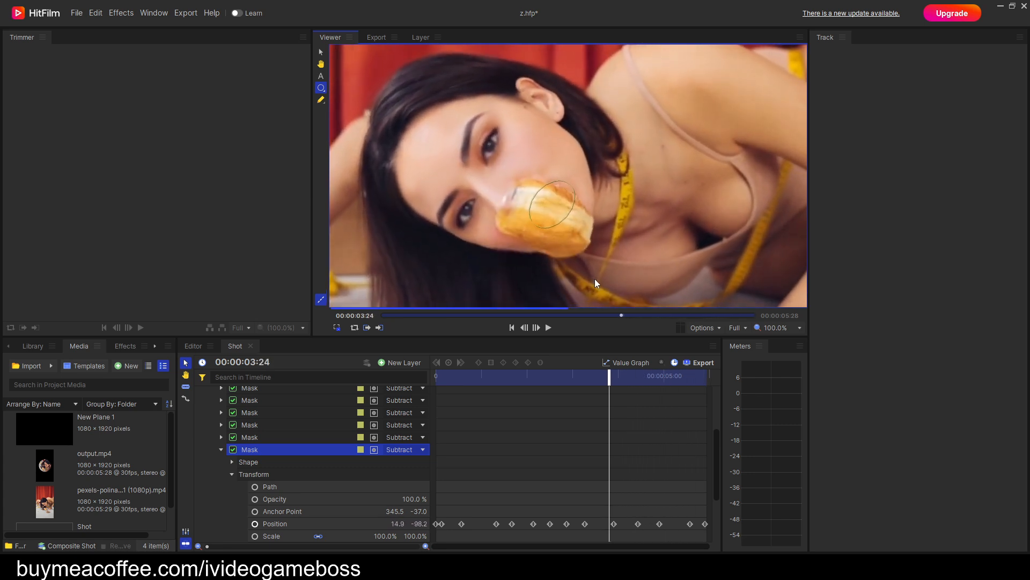
key("comma")
key("comma")
key("comma")
key("comma")
key("comma")
key("comma")
key("comma")
key("comma")
key("comma")
key("comma")
key("comma")
key("comma")
key("comma")
key("comma")
key("comma")
key("comma")
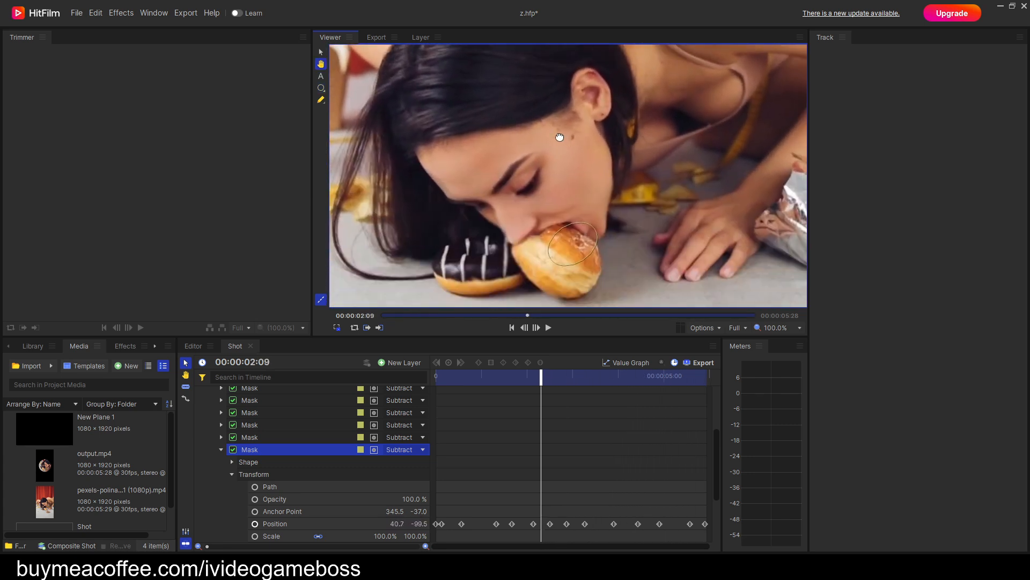
scroll(561, 288, "up", 1)
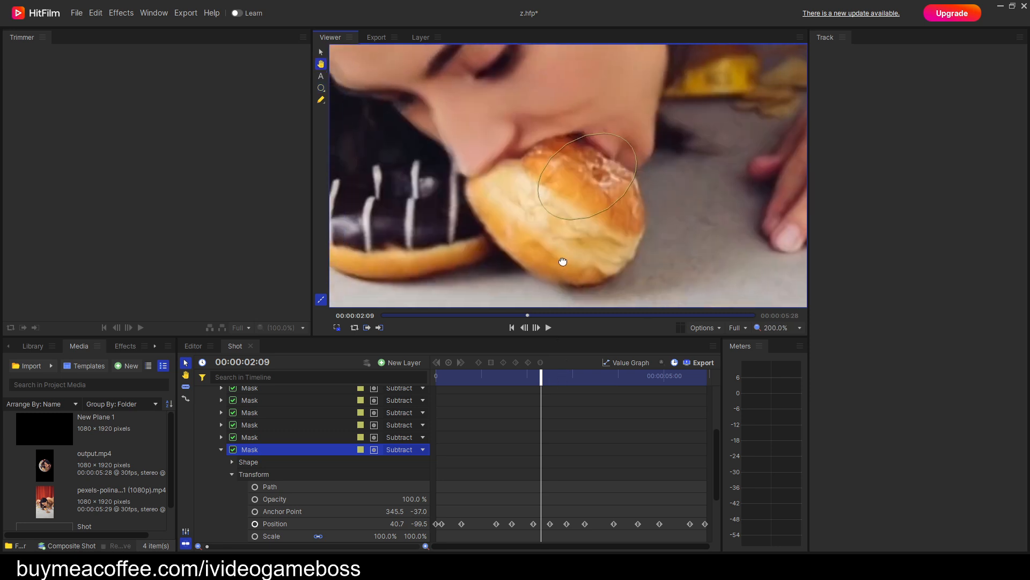
left_click_drag(538, 379, 570, 388)
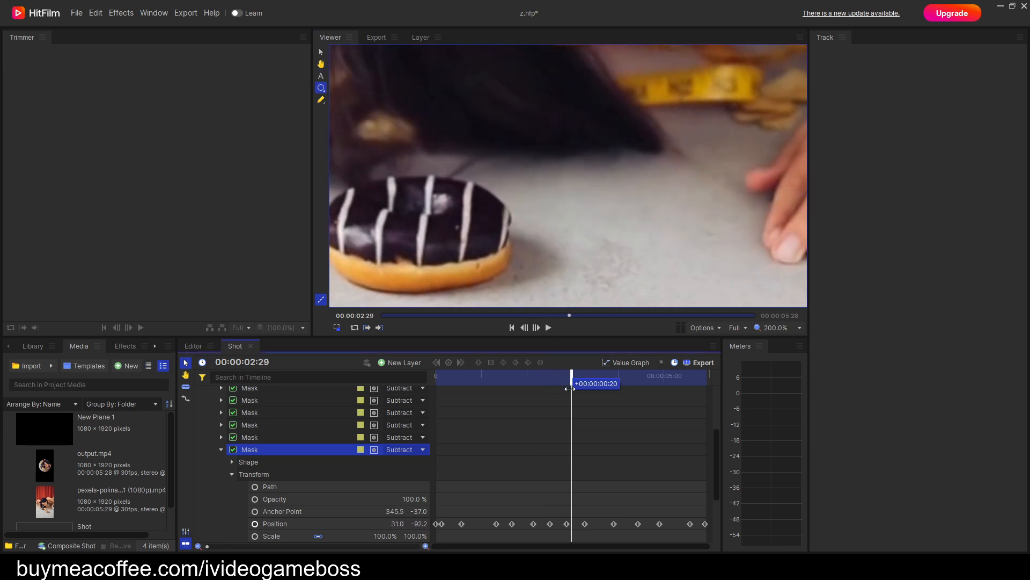
scroll(569, 278, "down", 1)
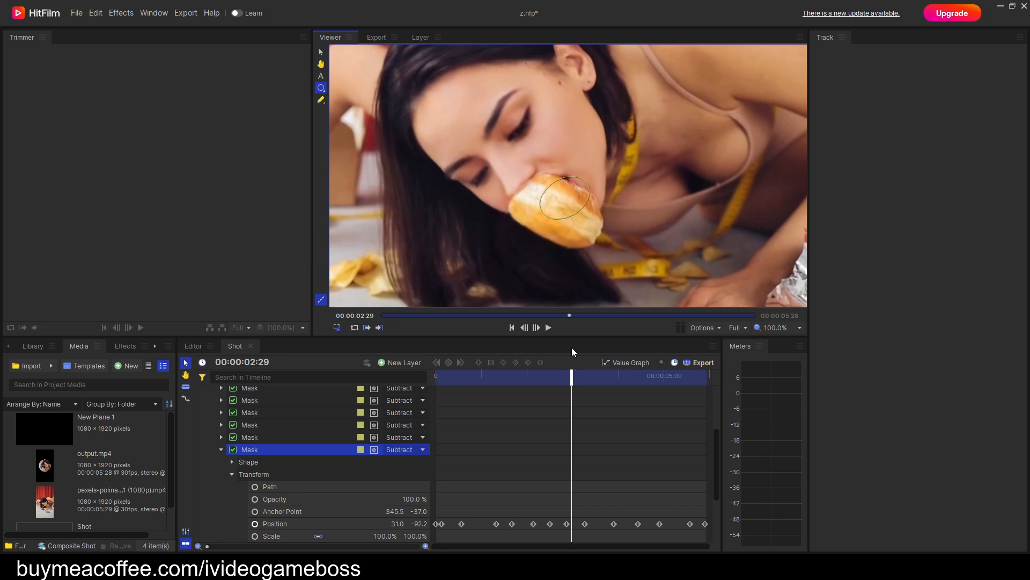
left_click_drag(572, 380, 399, 394)
left_click_drag(490, 272, 495, 260)
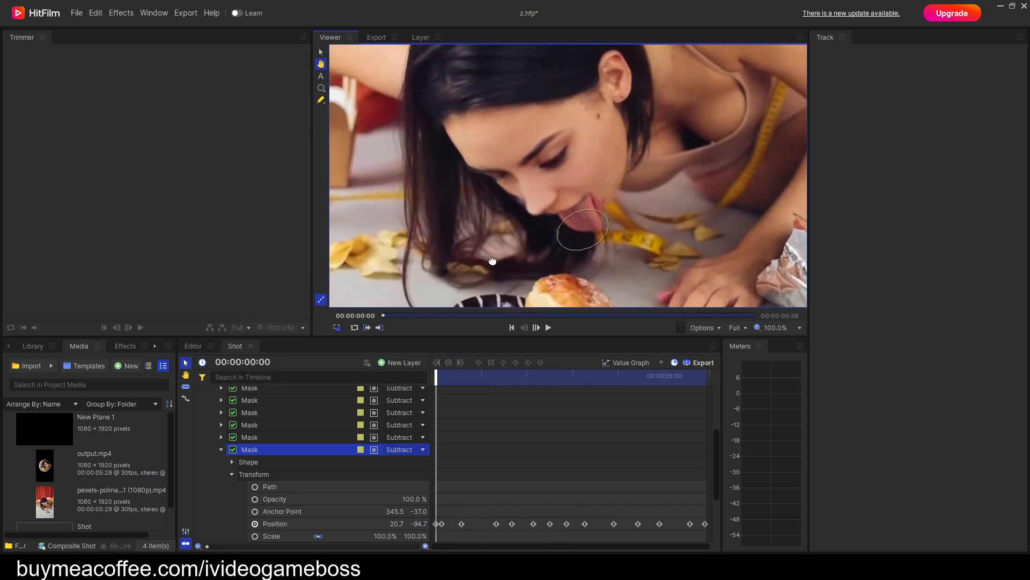
Add a small circular mask over the tip of the nose at the first frame.
left_click(221, 449)
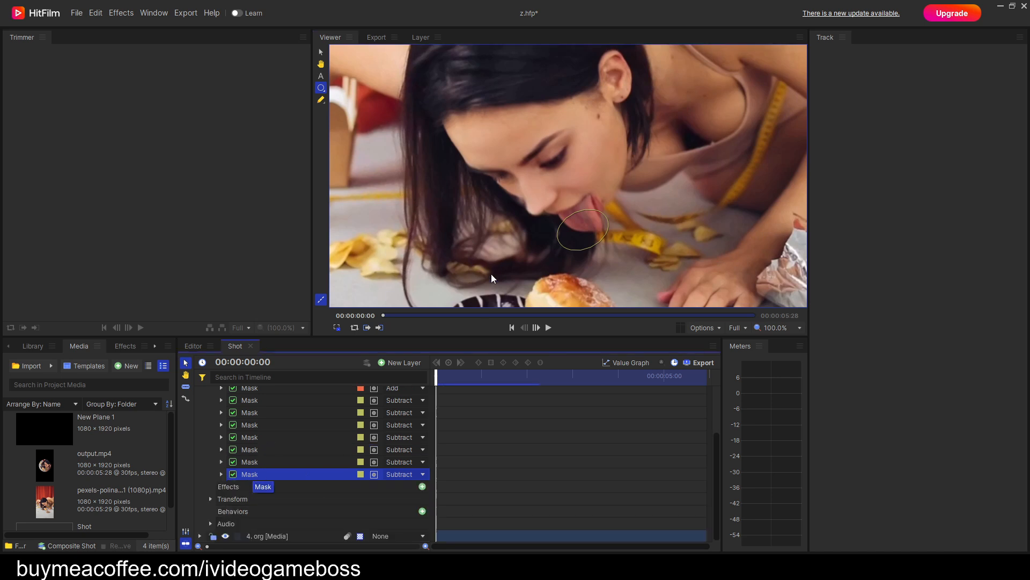
scroll(489, 218, "up", 2)
left_click(322, 89)
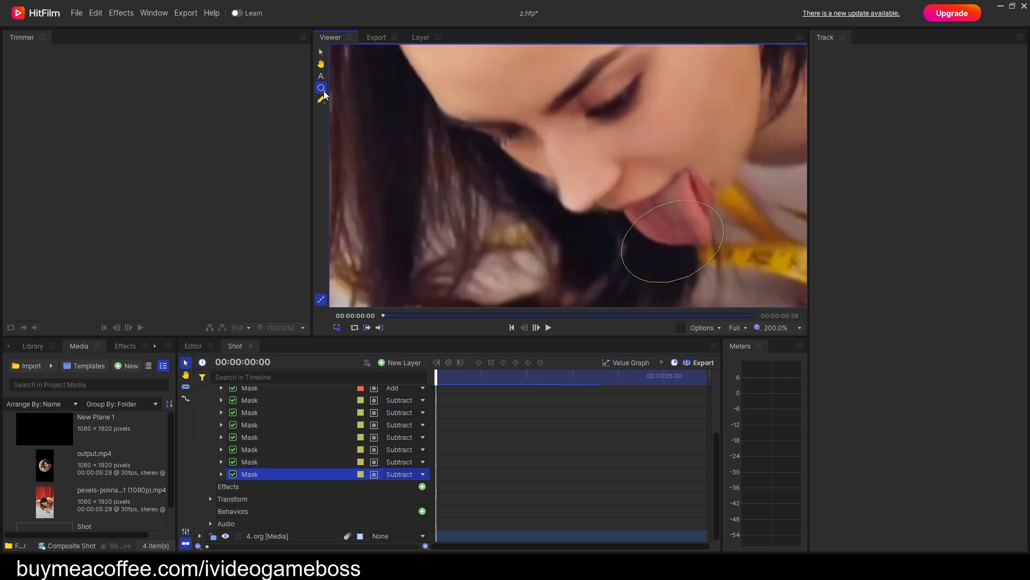
left_click(565, 188)
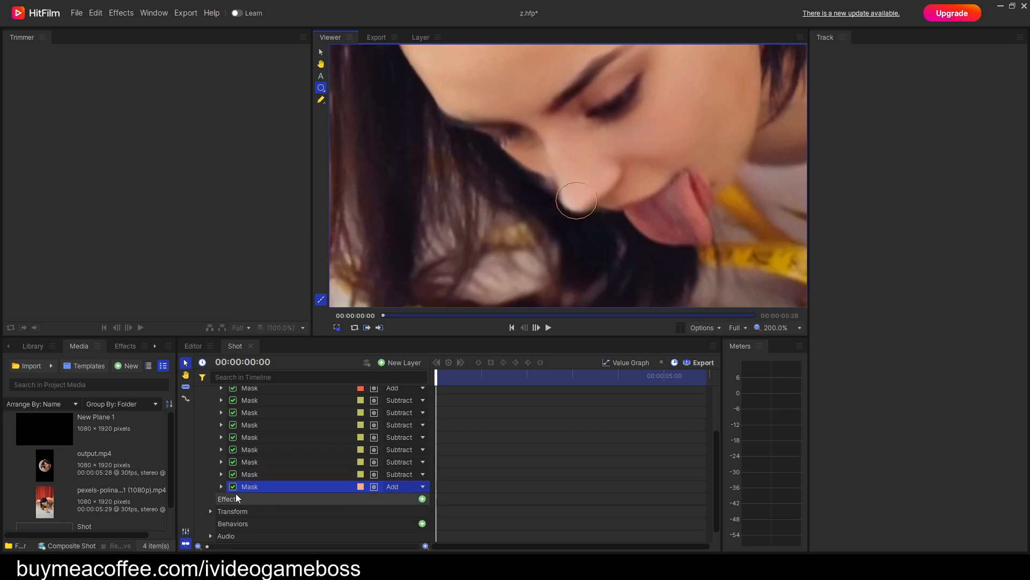
Set the nose mask's Feather to Out with a strength of 30 px and shift the circle slightly up onto the nose.
left_click(221, 486)
left_click(233, 498)
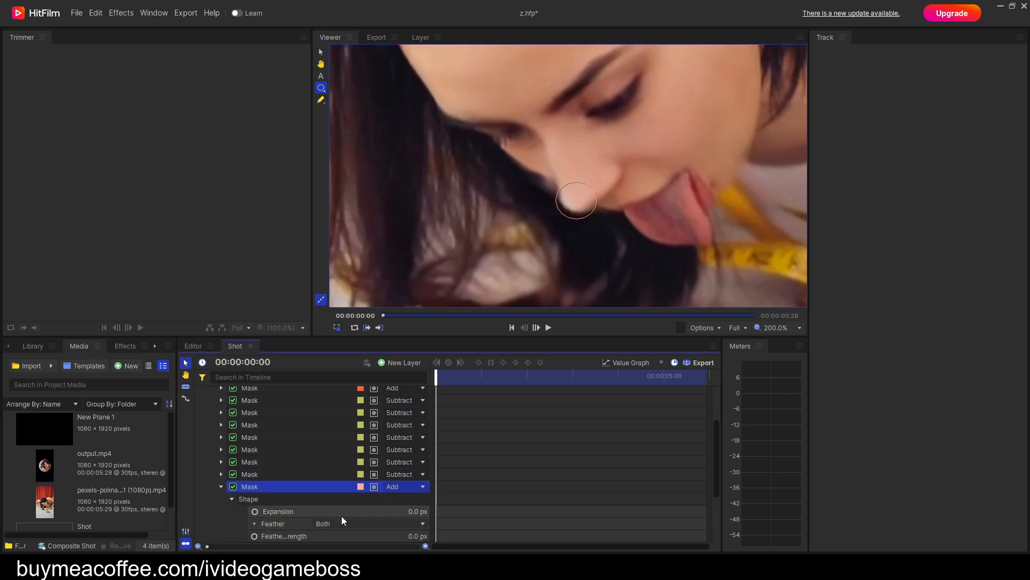
left_click(337, 524)
left_click(348, 548)
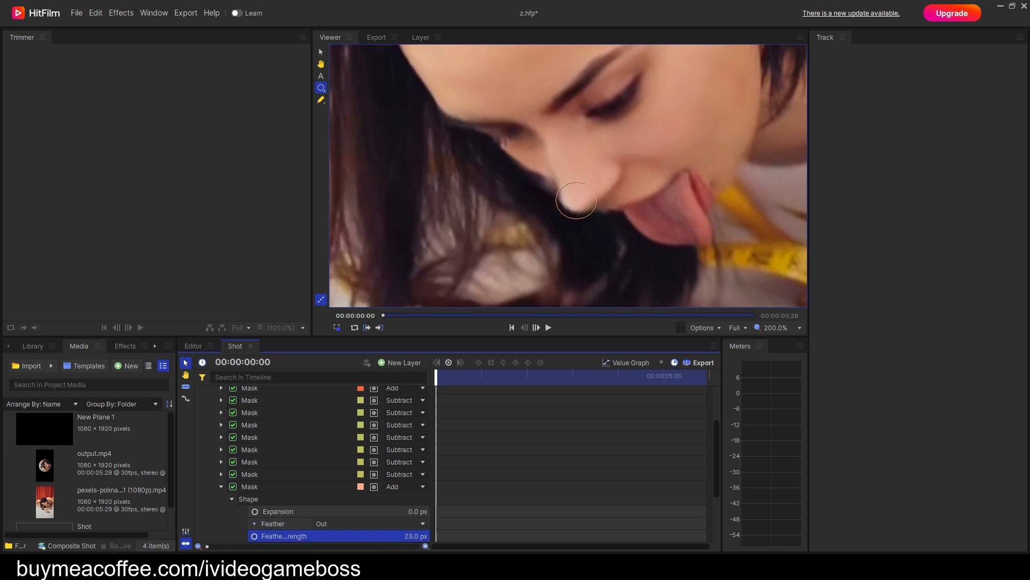
left_click_drag(590, 209, 592, 207)
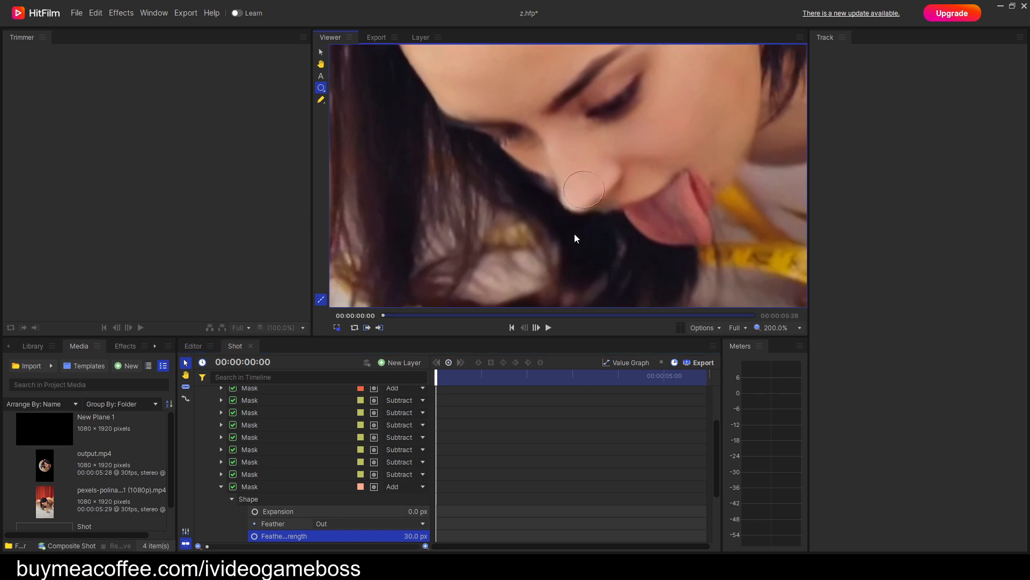
left_click(254, 487)
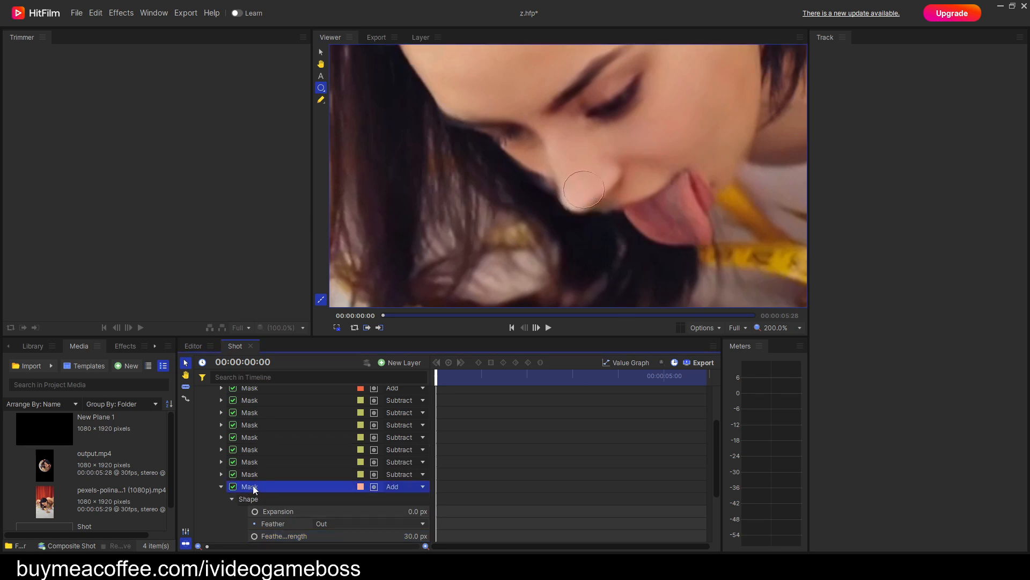
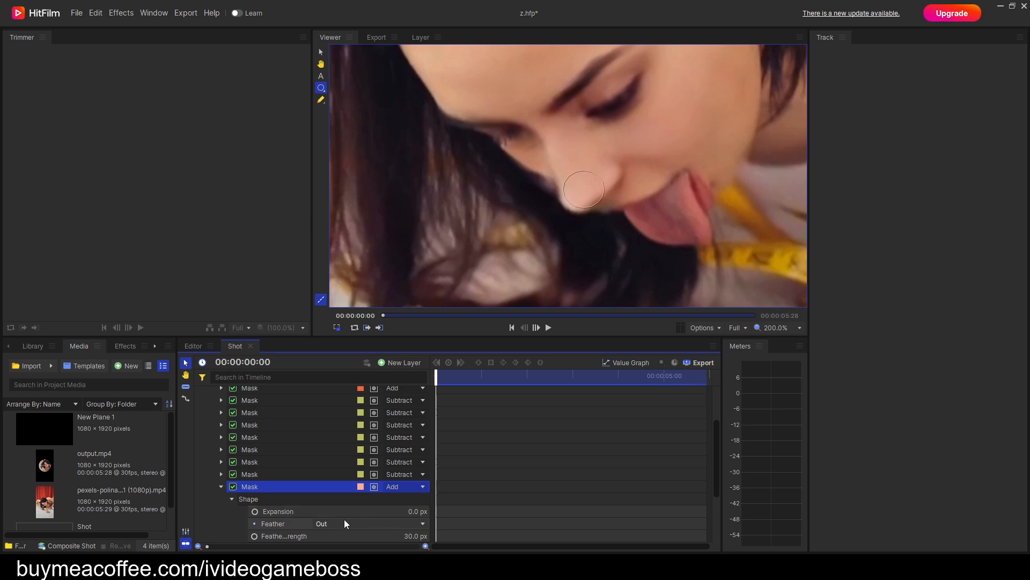
Enable Position keyframing at the first frame for the small circular Add mask on the nose.
left_click(232, 499)
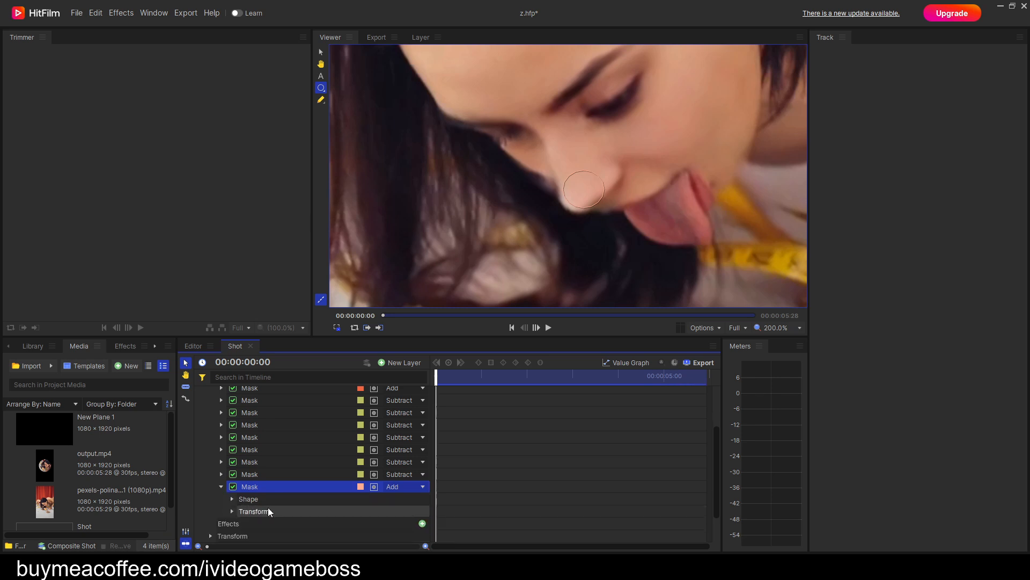
left_click(231, 511)
scroll(275, 522, "down", 1)
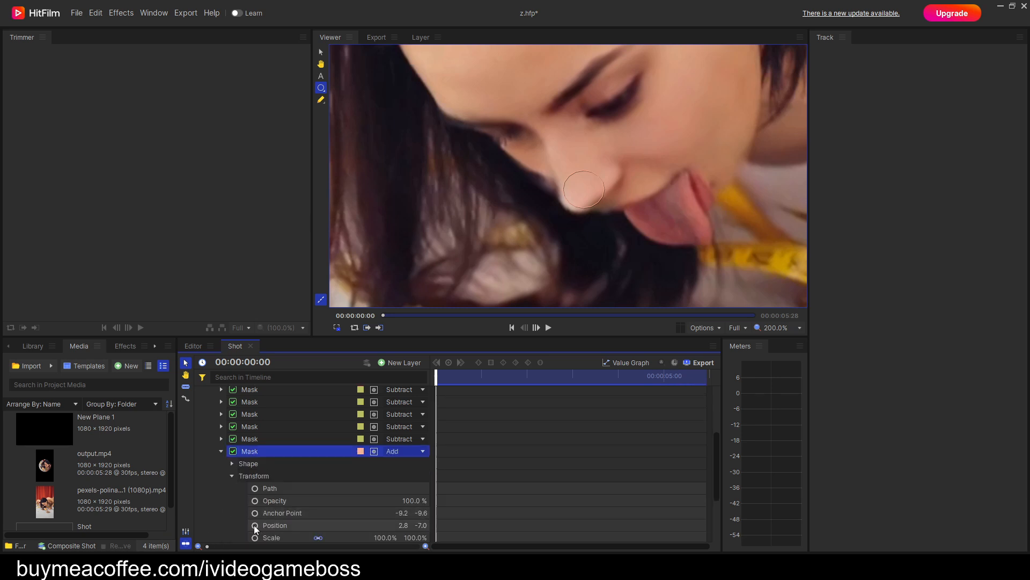
left_click(254, 525)
Keyframe the circular Add mask's position to follow the nose at 00:00:00:09 and 00:00:00:15.
key("period")
key("period")
key("period")
key("period")
key("period")
key("period")
key("period")
key("period")
key("period")
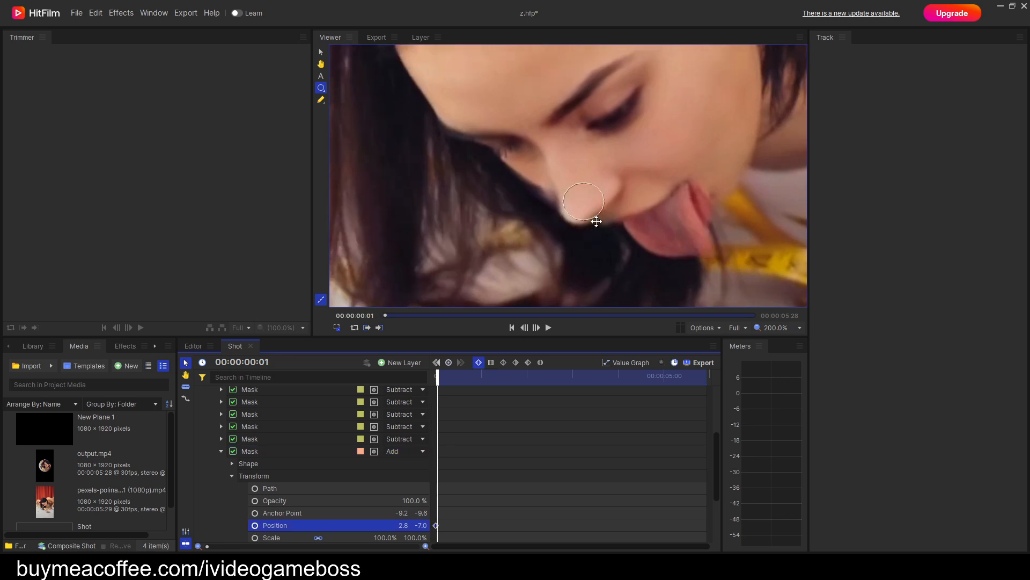
left_click_drag(585, 251, 552, 213)
key("period")
key("period")
key("period")
key("period")
key("period")
key("period")
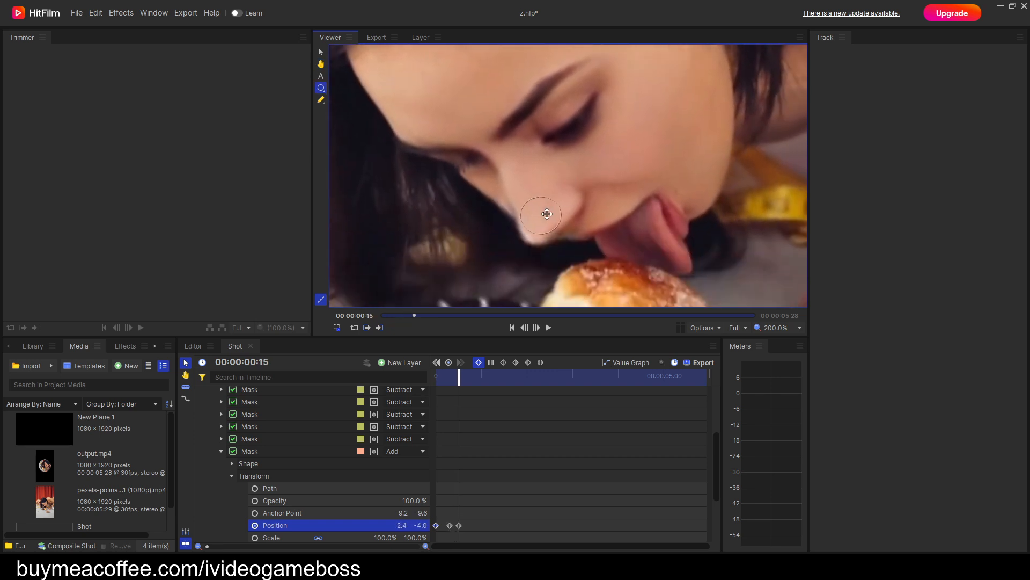
Advance to 00:00:01:16 and move the circular Add mask back onto the nose, keyframing its position.
key("period")
key("period")
key("period")
key("period")
key("period")
key("period")
key("period")
key("period")
key("period")
key("period")
key("period")
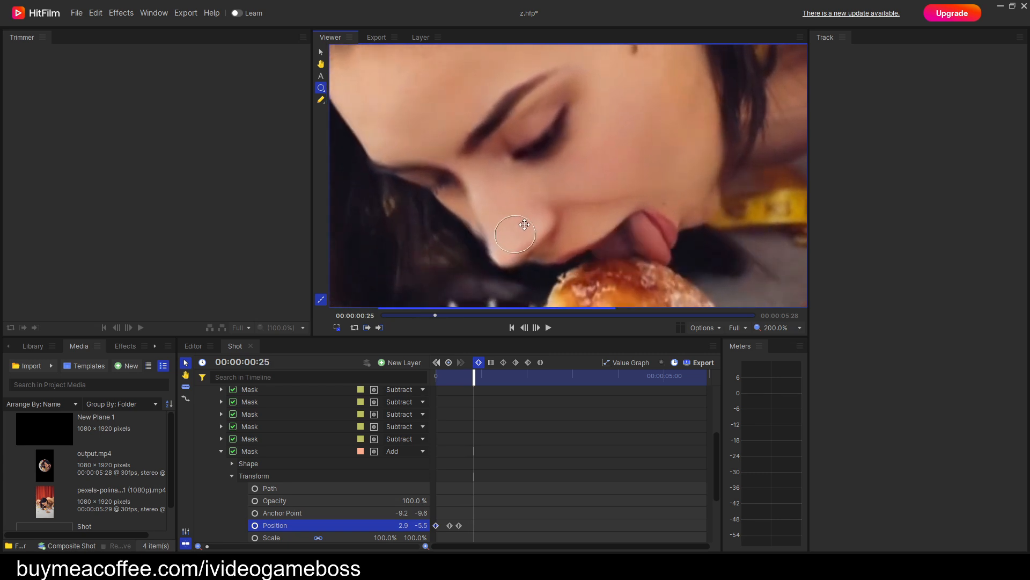
key("period")
key("period")
key("period")
key("period")
key("period")
key("period")
key("period")
key("period")
key("period")
key("period")
key("period")
key("period")
key("period")
key("period")
key("period")
key("period")
key("period")
key("period")
key("period")
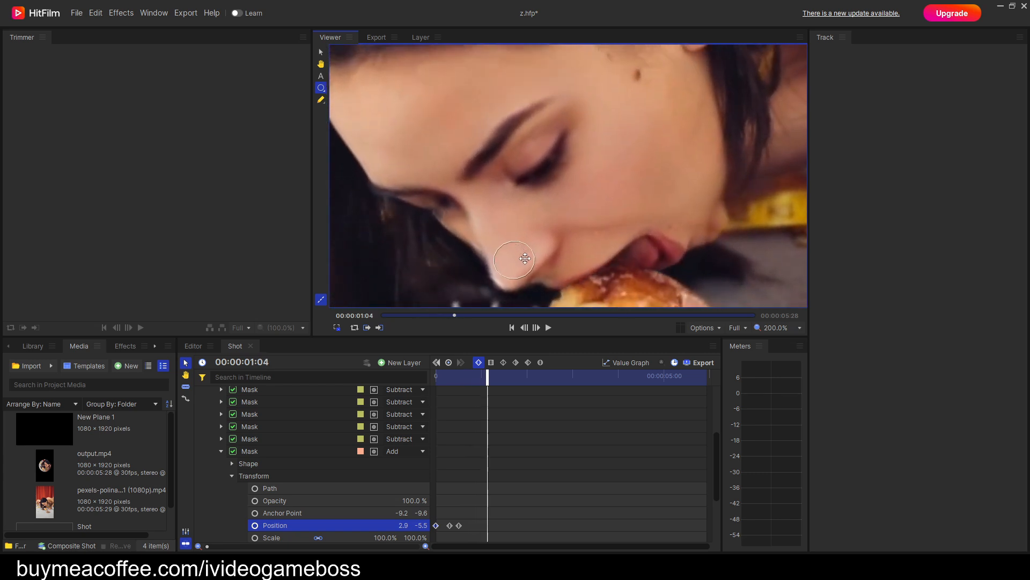
left_click_drag(531, 266, 549, 189)
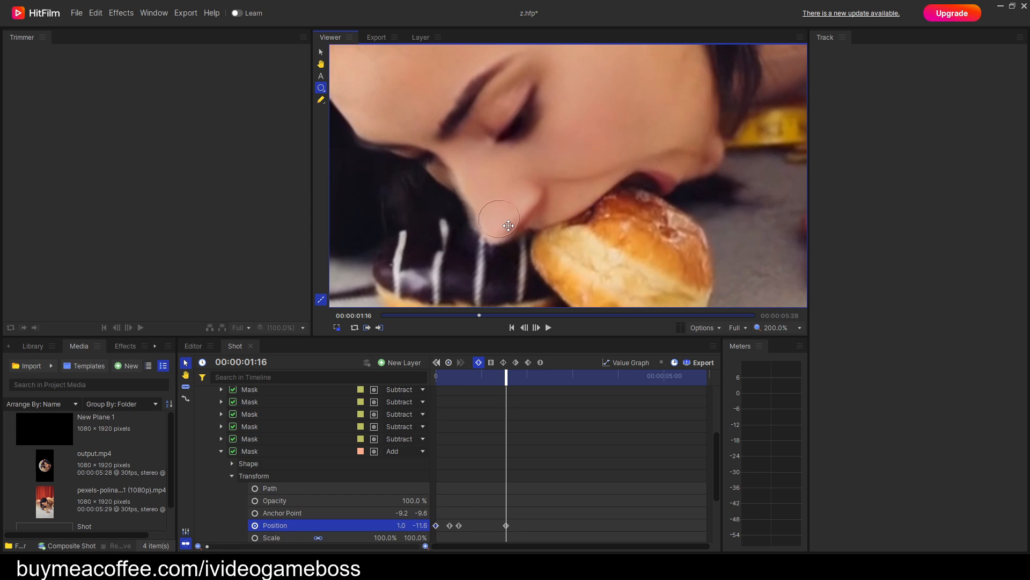
mouse_move(508, 225)
left_mouse_down()
mouse_move(504, 213)
mouse_move(510, 221)
left_mouse_up()
Keyframe the circular Add mask's position over the nose at 00:00:02:09 and 00:00:02:22.
key("period")
key("period")
key("period")
key("period")
key("period")
key("period")
key("period")
key("period")
key("period")
key("period")
key("period")
key("period")
key("period")
key("period")
key("period")
key("period")
key("period")
key("period")
key("period")
key("period")
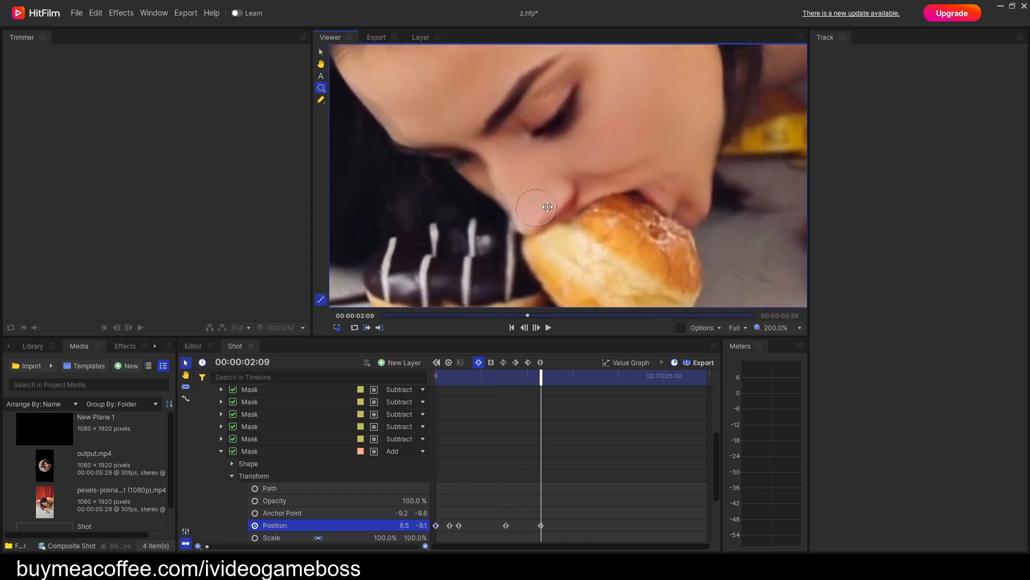
key("period")
key("period")
key("period")
key("period")
key("period")
key("period")
key("period")
key("period")
key("period")
key("period")
key("period")
key("period")
key("period")
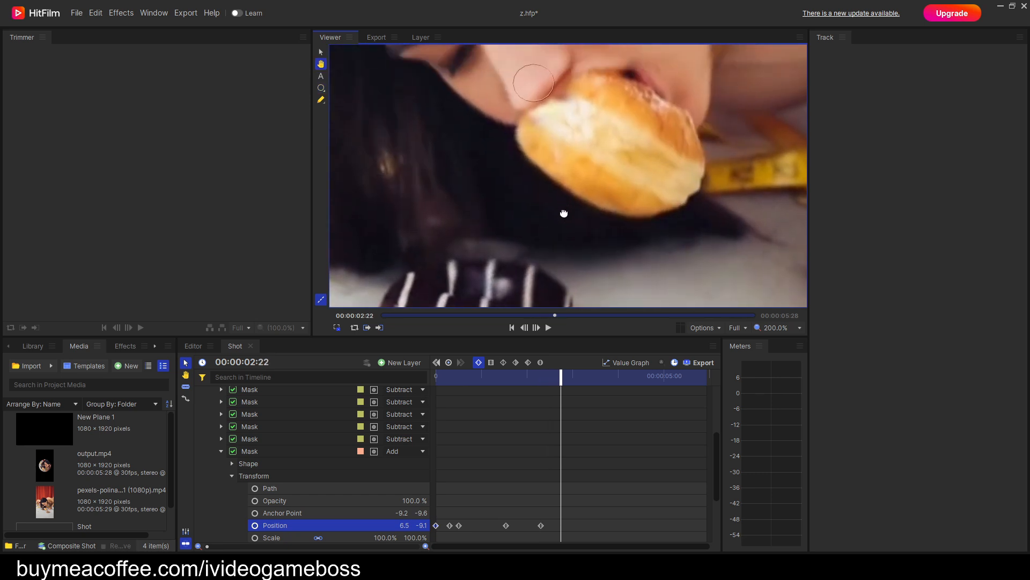
left_click_drag(566, 185, 560, 181)
Realign the circular Add mask with the nose at 00:00:03:03 with a Position keyframe.
key("period")
key("period")
key("period")
key("period")
key("period")
key("period")
key("period")
key("period")
key("period")
key("period")
key("period")
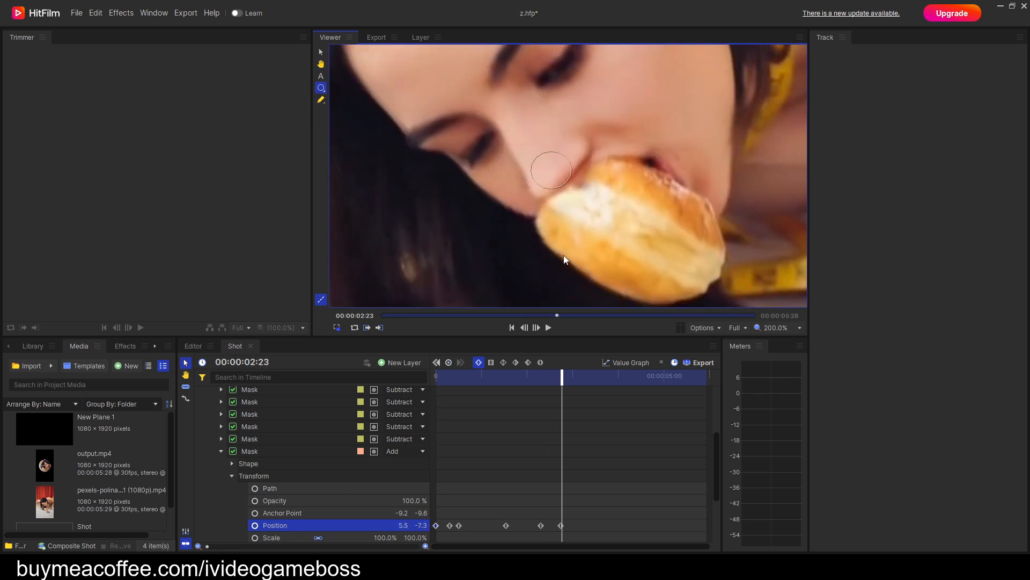
key("period")
key("period")
key("period")
key("period")
key("period")
key("period")
key("period")
key("period")
key("period")
key("period")
key("period")
key("period")
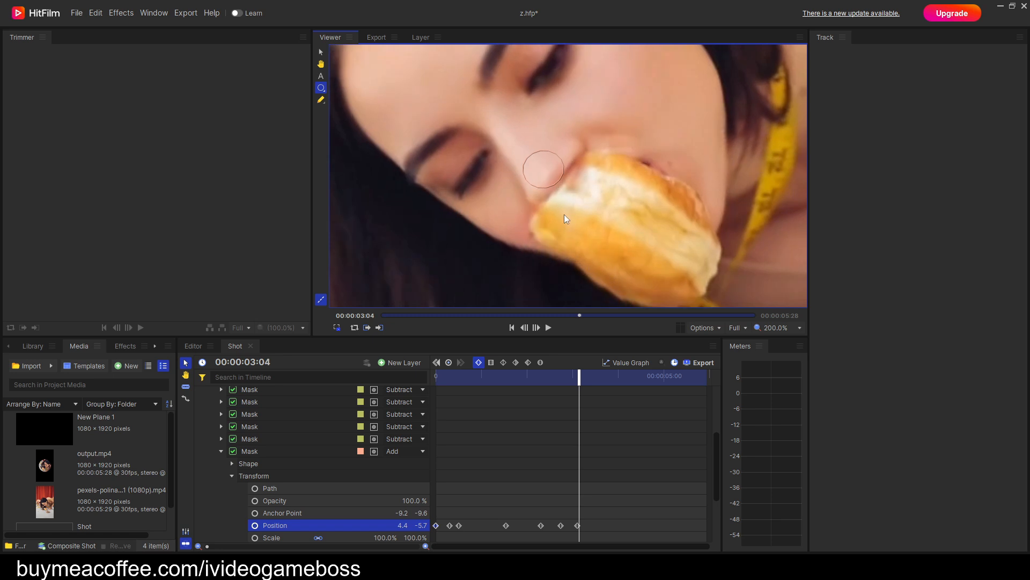
Keyframe the circular Add mask's position over the nose at 00:00:03:15, 00:00:04:07 and 00:00:04:25.
key("period")
key("period")
key("period")
key("period")
key("period")
key("period")
key("period")
key("period")
key("period")
key("period")
key("period")
key("period")
key("period")
key("period")
key("period")
key("period")
key("period")
key("period")
key("period")
key("period")
left_click_drag(543, 213, 542, 216)
key("period")
key("period")
key("period")
key("period")
key("period")
key("period")
key("period")
key("period")
key("period")
key("period")
key("period")
key("period")
key("period")
key("period")
key("period")
key("period")
key("period")
key("period")
left_click_drag(597, 287, 589, 270)
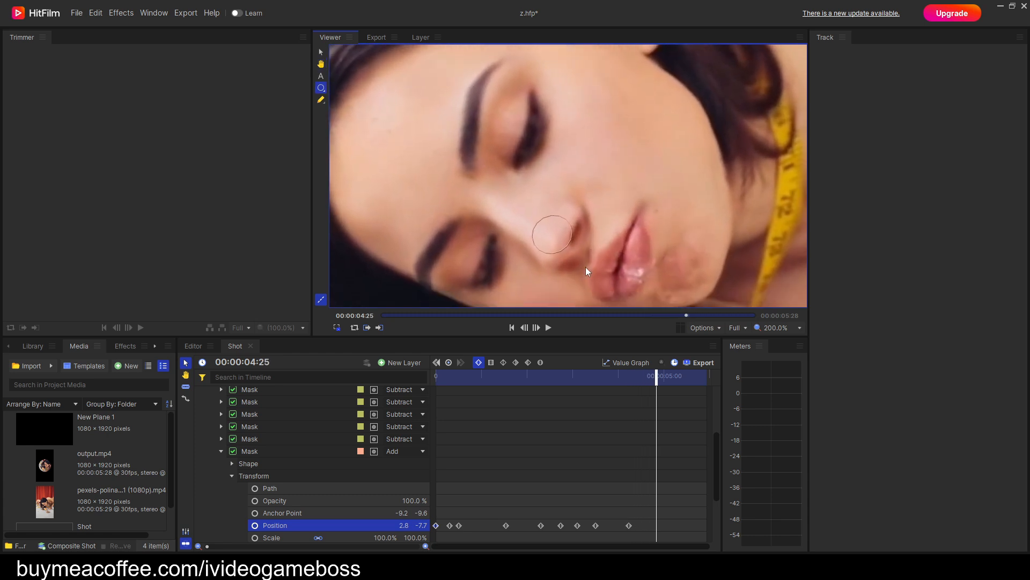
left_click_drag(554, 235, 560, 243)
Check the nose mask's alignment through the end of the clip and return to the first frame.
key("period")
key("period")
key("period")
key("period")
key("period")
key("period")
key("period")
key("period")
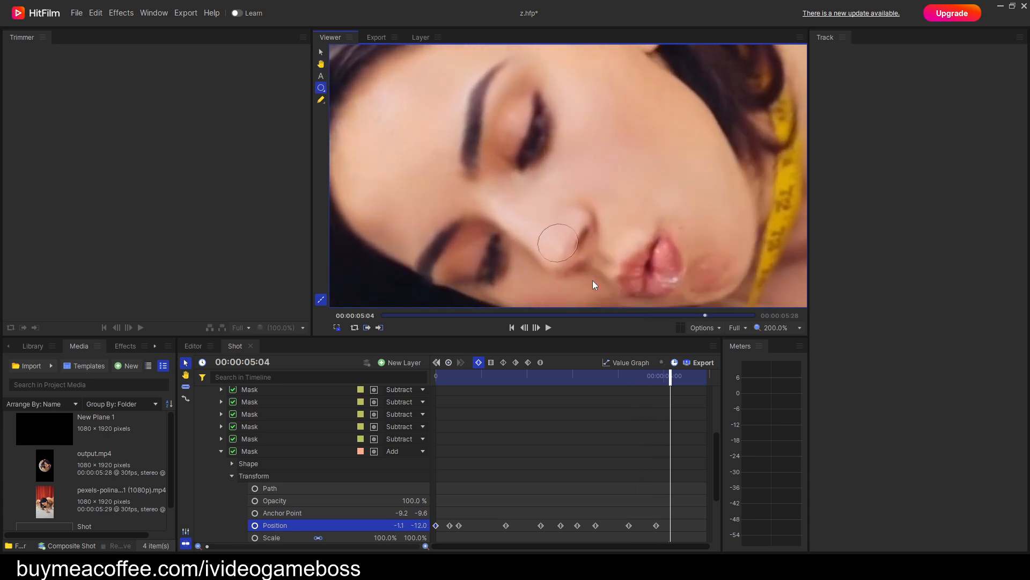
key("period")
key("period")
key("period")
key("period")
key("period")
key("period")
key("period")
key("period")
key("period")
key("period")
key("period")
key("period")
key("period")
key("period")
key("period")
key("period")
key("period")
key("period")
key("period")
key("period")
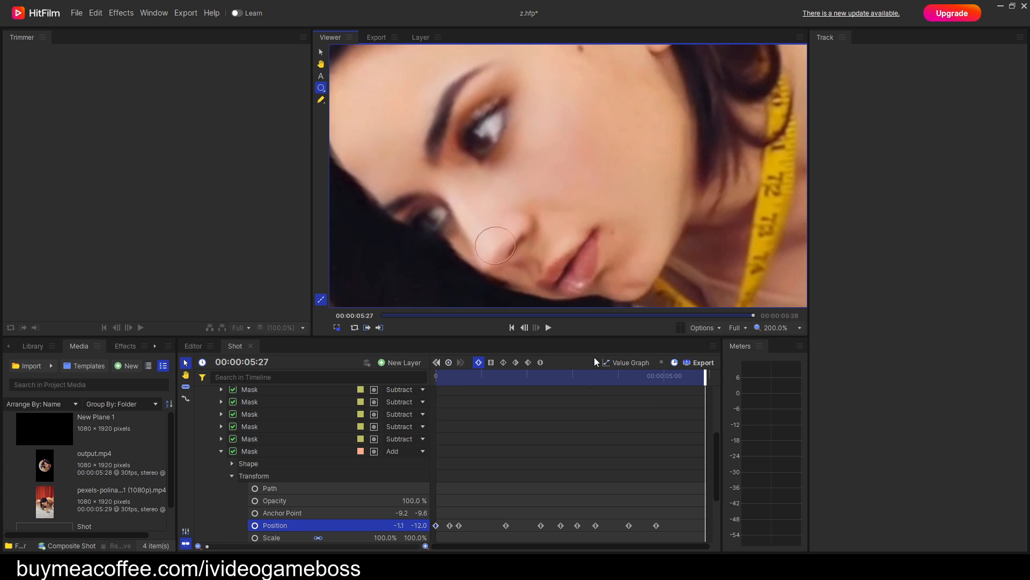
scroll(582, 292, "down", 1)
left_click_drag(582, 292, 584, 220)
key("comma")
key("comma")
key("comma")
key("comma")
key("comma")
key("comma")
key("comma")
left_click_drag(675, 376, 408, 408)
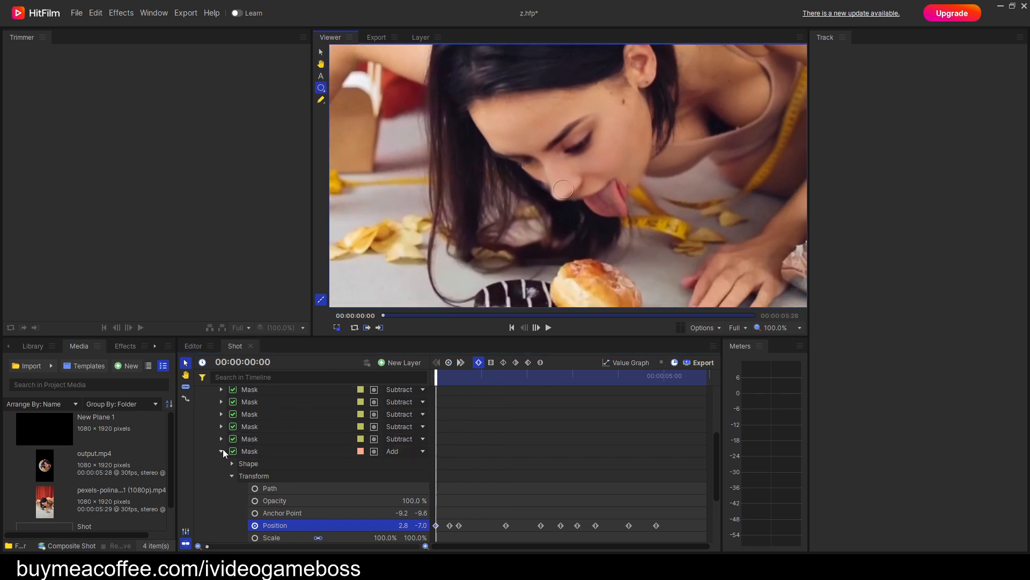
Collapse the nose mask's properties and duplicate the Subtract mask directly above it.
left_click(221, 451)
left_click(250, 463)
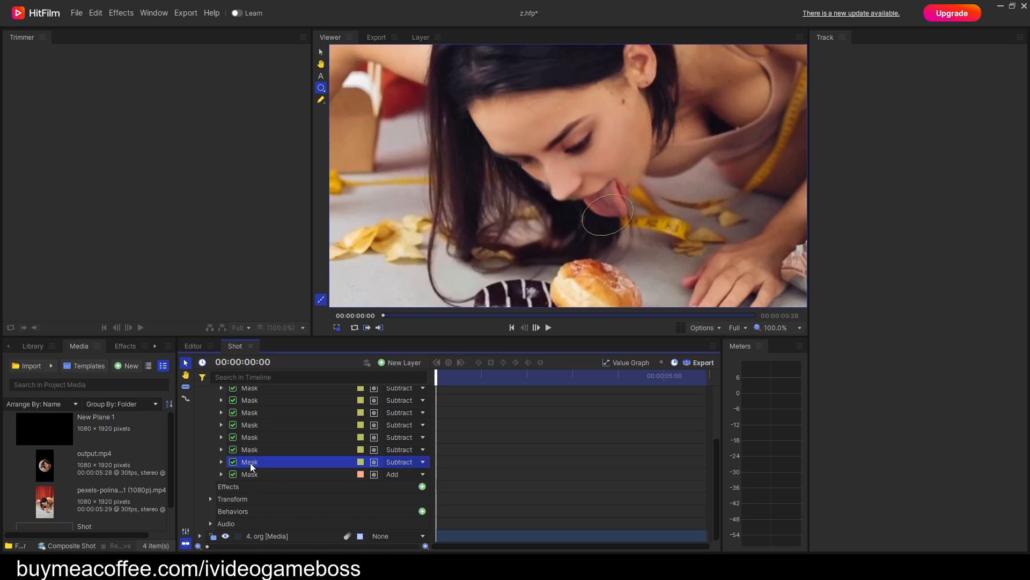
right_click(251, 466)
left_click(280, 509)
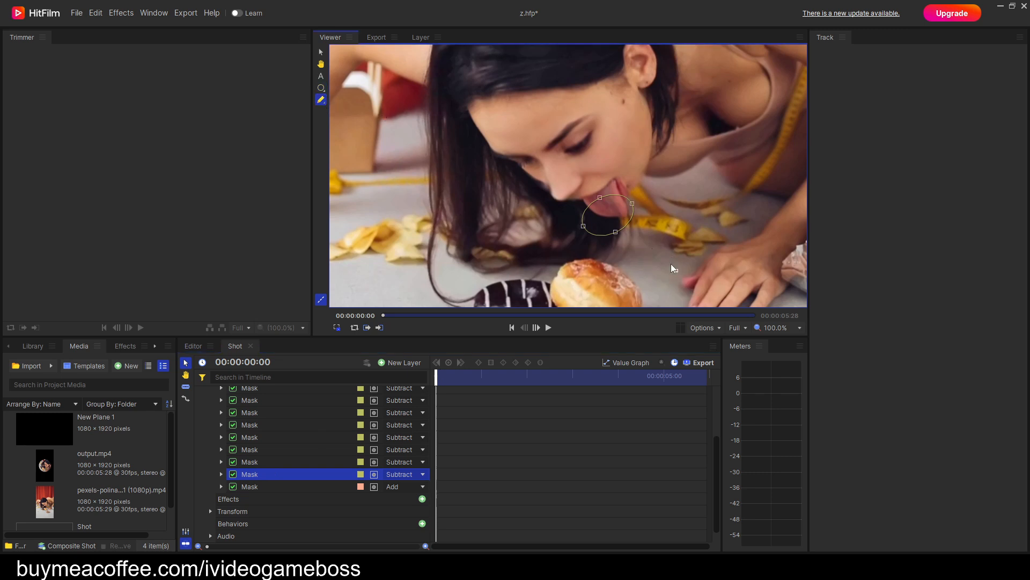
Examine how the duplicated Subtract mask moves over the tongue and donut up to about 00:00:02:16, and return to the first frame.
scroll(655, 228, "up", 1)
left_click_drag(632, 191, 607, 195)
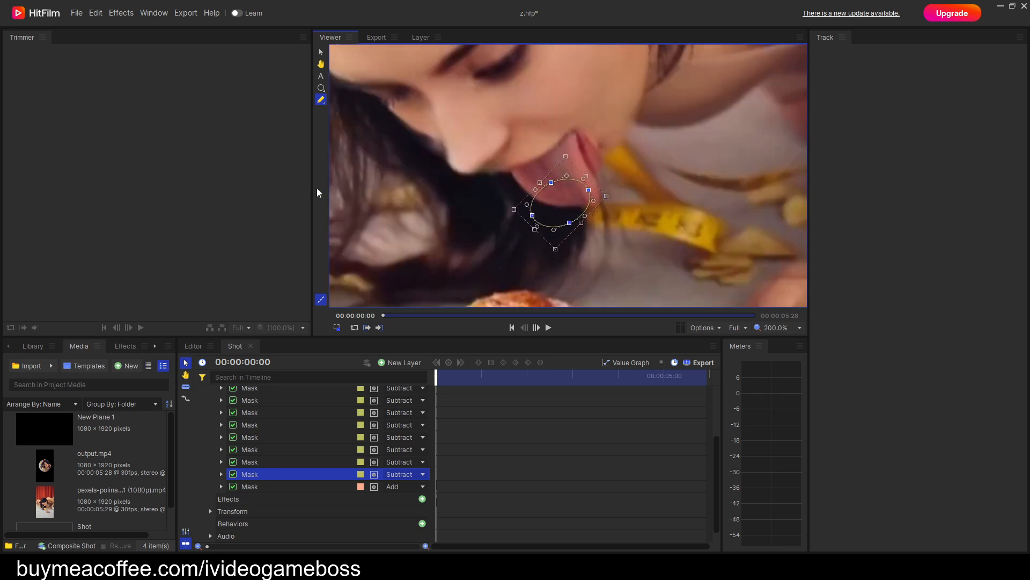
left_click(322, 88)
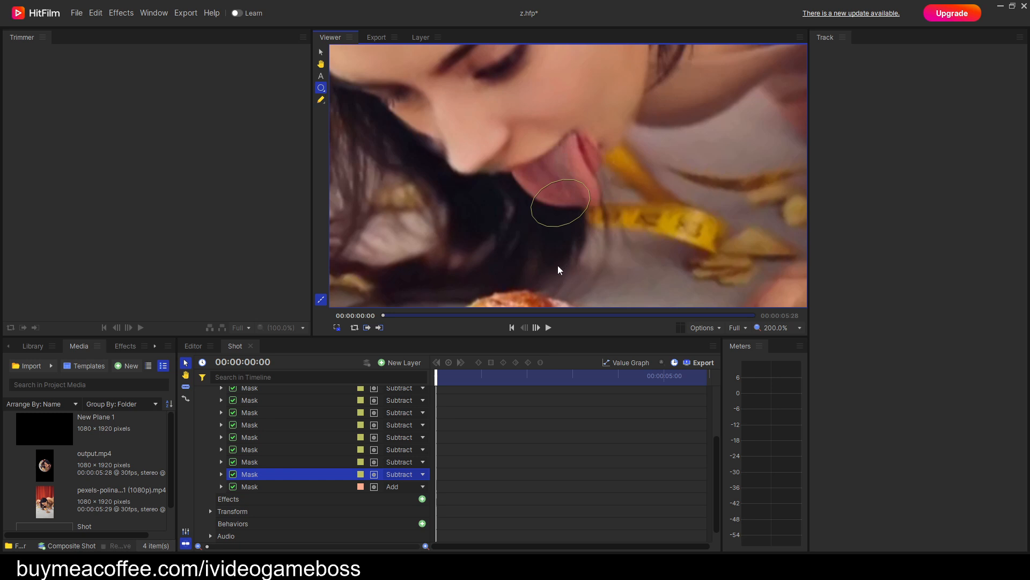
key("space")
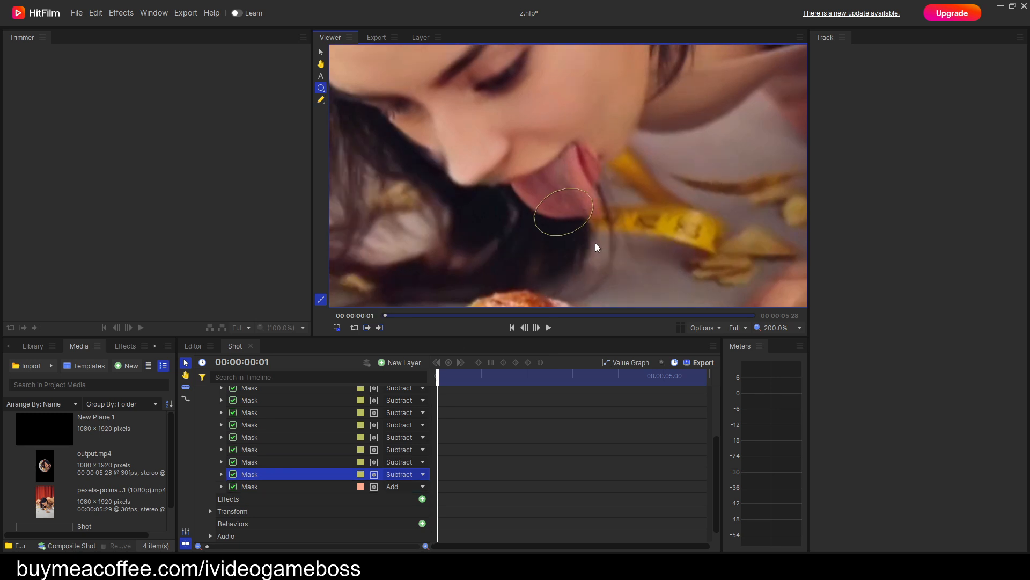
key("space")
left_click_drag(576, 268, 613, 150)
key("space")
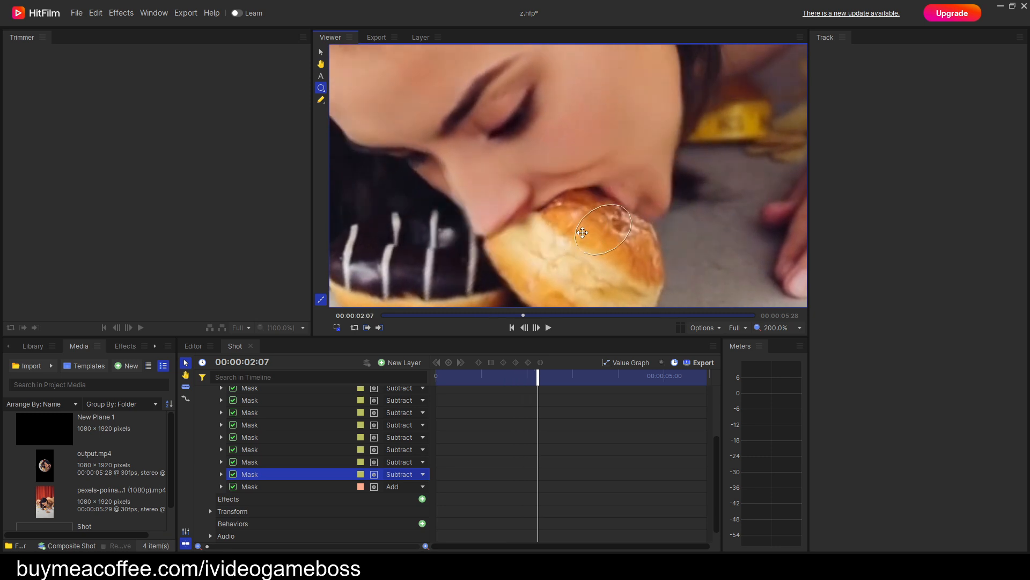
left_click_drag(599, 167, 550, 183)
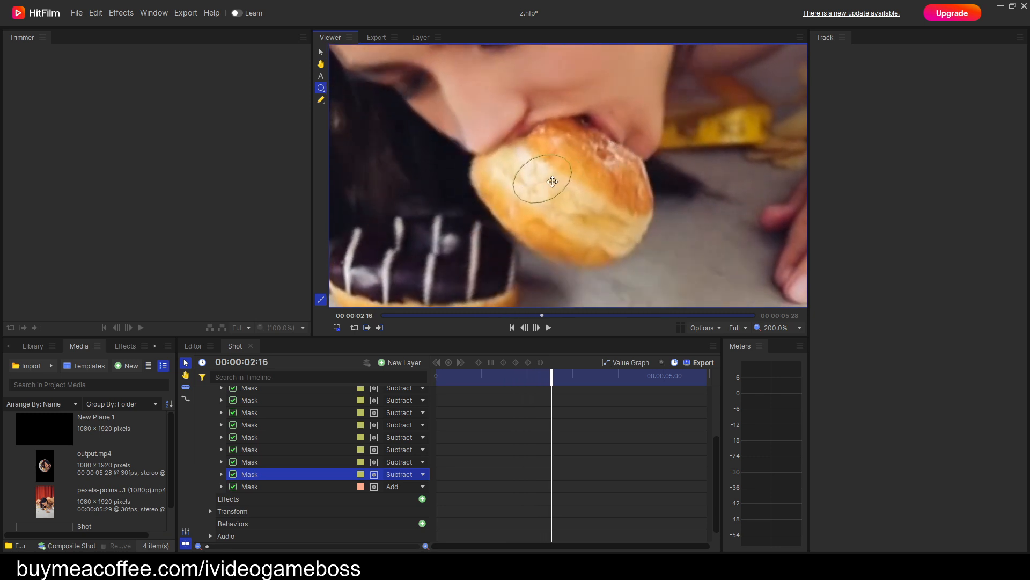
key("comma")
key("comma")
key("comma")
left_click_drag(547, 377, 313, 477)
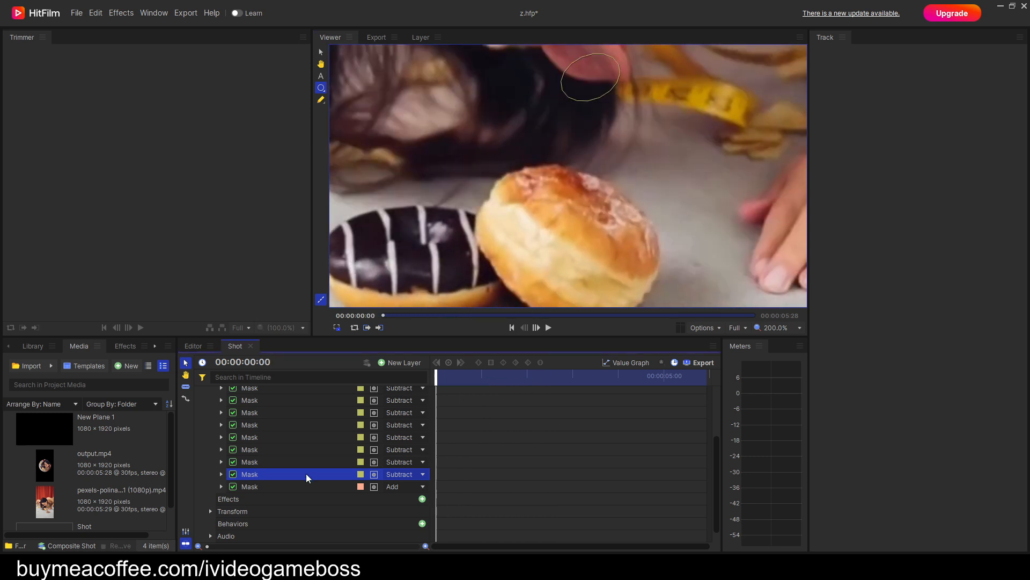
Clear the duplicated Subtract mask's inherited Position keyframes and add a new one at the first frame.
left_click(221, 475)
left_click(233, 499)
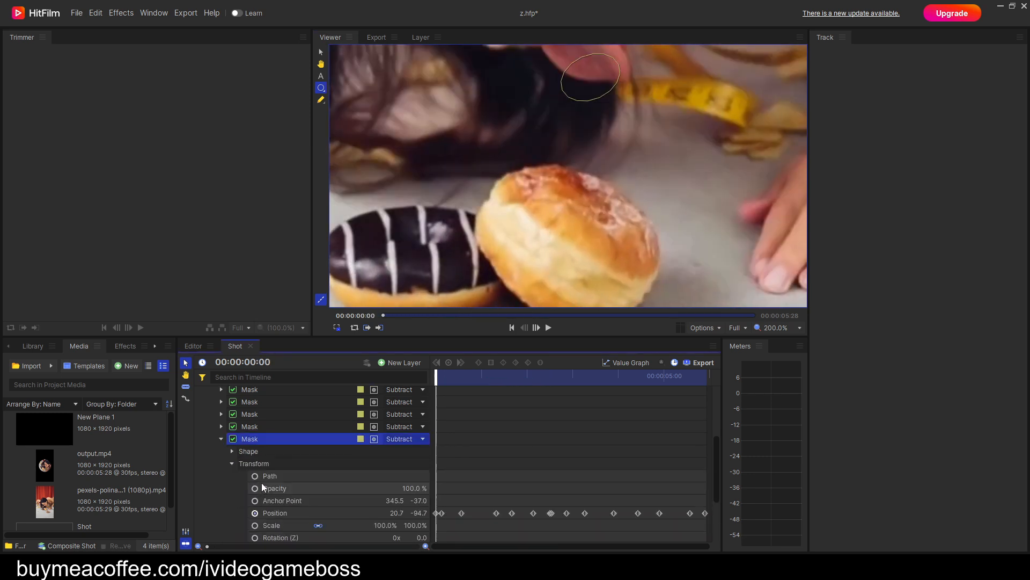
scroll(262, 482, "down", 1)
left_click(256, 479)
left_click(255, 477)
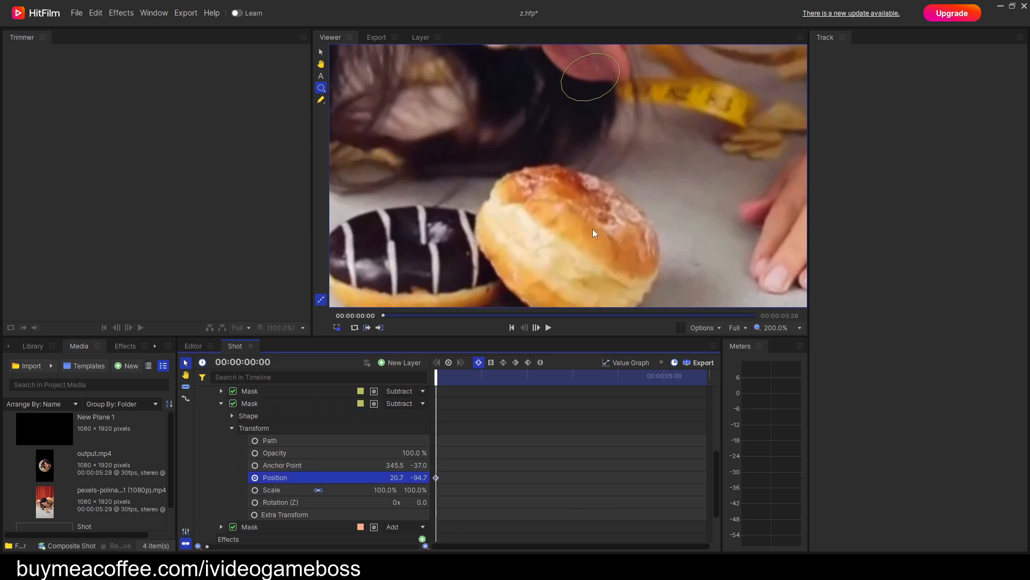
Reposition the duplicated Subtract mask at 00:00:00:09 with a second Position keyframe.
left_click_drag(620, 171, 600, 182)
key("period")
key("period")
key("period")
key("period")
key("period")
key("period")
key("period")
key("period")
key("period")
left_click_drag(599, 250, 594, 195)
Keyframe the duplicated Subtract mask's position over the donut beside the mouth at 00:00:01:11, 00:00:01:24 and 00:00:02:07.
key("period")
key("period")
key("period")
key("period")
key("period")
key("period")
key("period")
key("period")
key("period")
key("period")
key("period")
key("period")
key("period")
key("period")
key("period")
key("period")
key("period")
key("period")
key("period")
key("period")
key("period")
key("period")
key("period")
key("period")
key("period")
key("period")
key("period")
key("period")
key("period")
key("period")
key("period")
key("period")
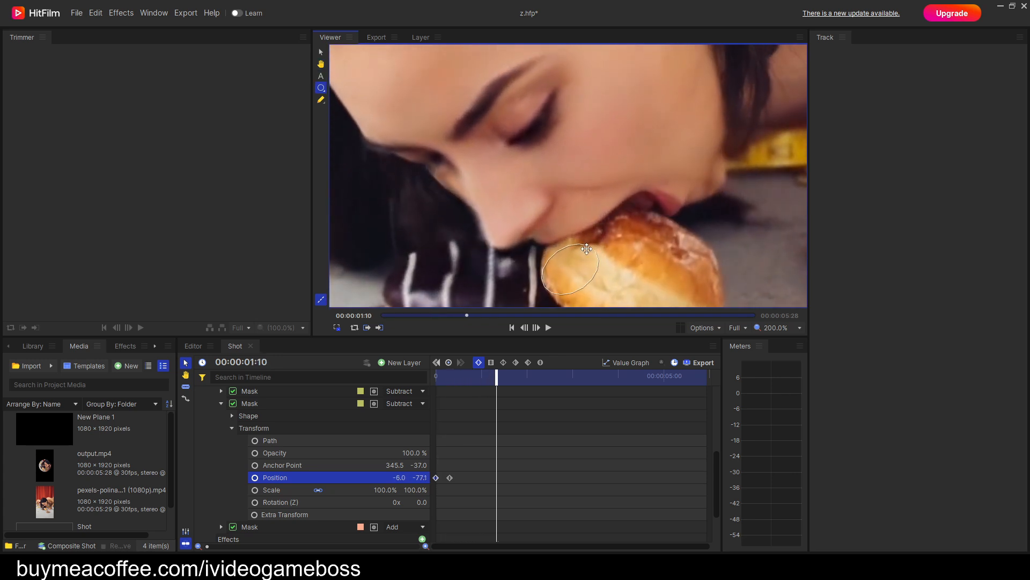
key("period")
key("period")
key("period")
key("period")
key("period")
key("period")
key("period")
key("period")
key("period")
key("period")
key("period")
key("period")
key("period")
key("period")
key("period")
key("period")
key("period")
key("period")
key("period")
key("period")
key("period")
key("period")
key("period")
key("period")
key("period")
key("period")
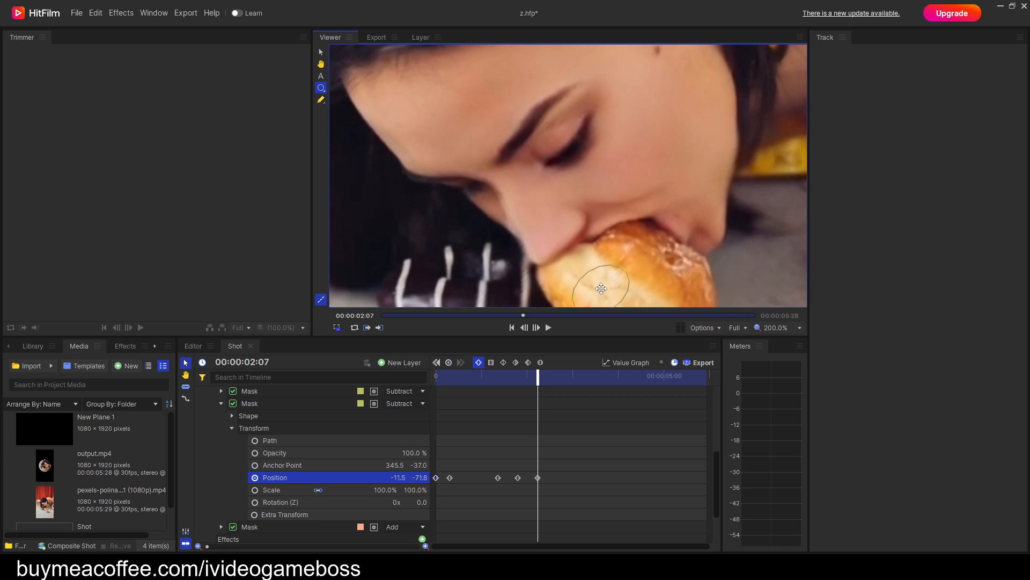
Refine the duplicated Subtract mask's tracking with Position keyframes on the donut at 00:00:02:01 and 00:00:02:13.
key("comma")
key("comma")
key("comma")
key("comma")
key("comma")
key("comma")
key("period")
key("period")
key("period")
key("period")
key("period")
key("period")
key("period")
key("period")
key("period")
key("period")
key("period")
key("period")
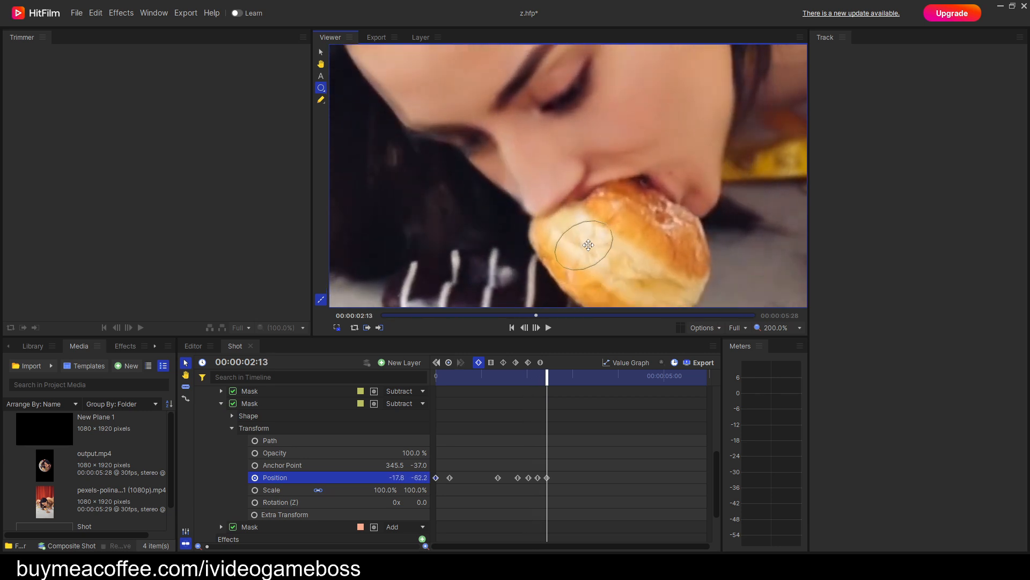
Keyframe the duplicated Subtract mask's position on the donut at 00:00:02:22 and 00:00:03:01.
key("period")
key("period")
key("period")
key("period")
key("period")
key("period")
key("period")
key("period")
key("period")
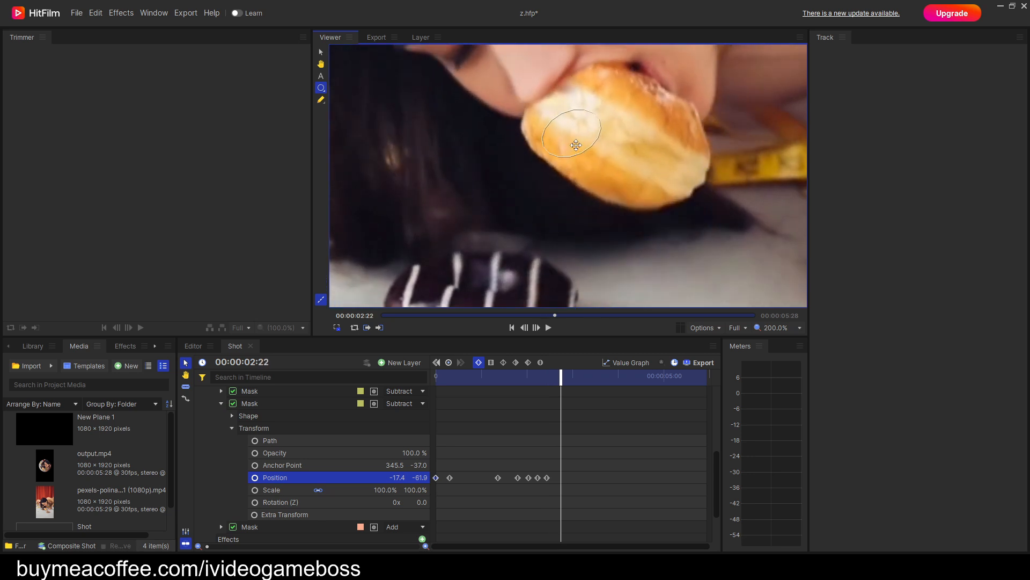
key("period")
key("period")
key("period")
key("period")
key("period")
key("period")
key("period")
key("period")
key("period")
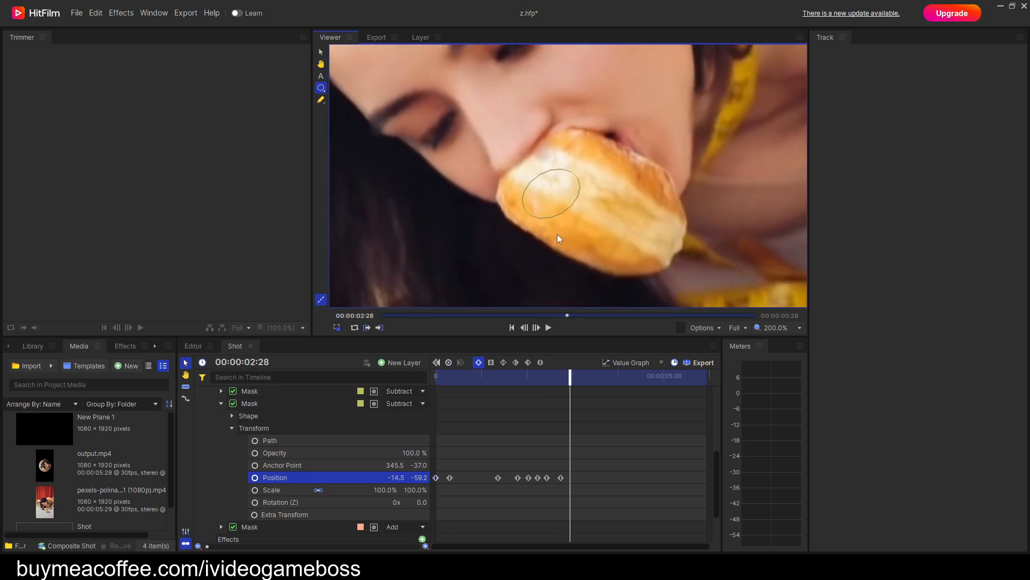
left_click_drag(562, 183, 552, 214)
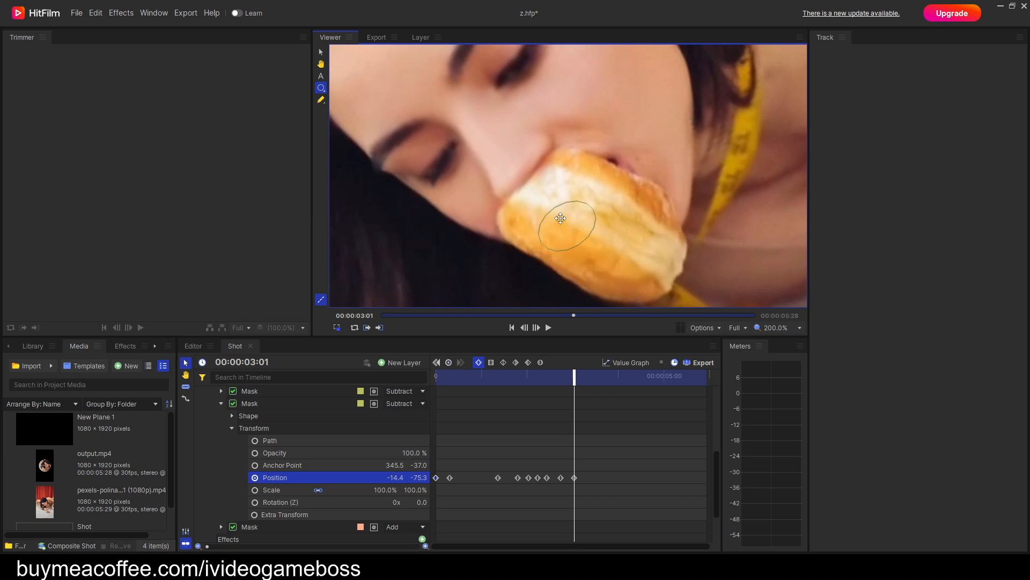
Realign the duplicated Subtract mask with the donut at 00:00:03:08 and advance to 00:00:03:14.
key("period")
key("period")
key("period")
key("period")
key("period")
key("period")
key("period")
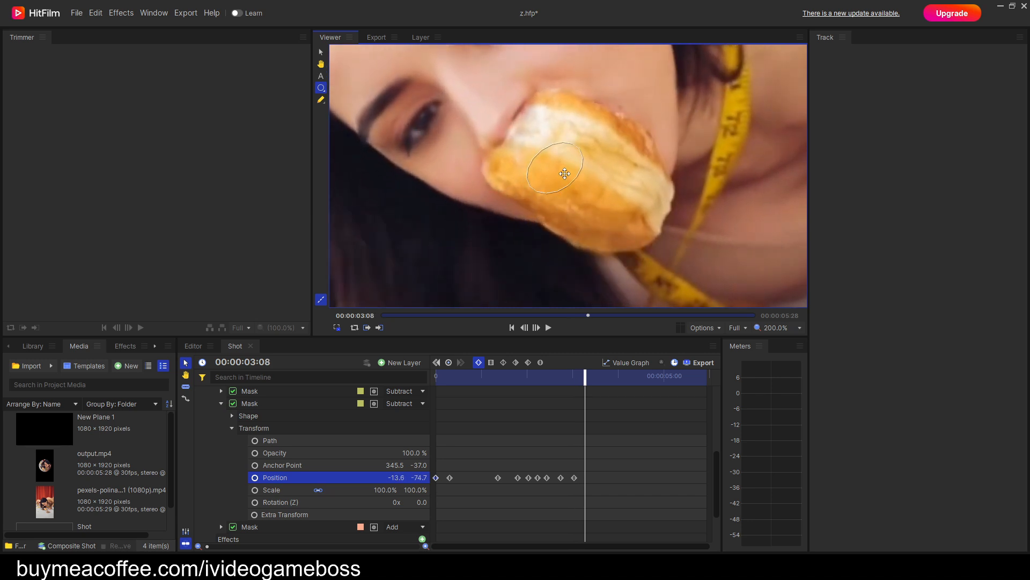
key("period")
key("period")
key("period")
key("period")
key("period")
key("period")
left_click_drag(582, 202, 616, 272)
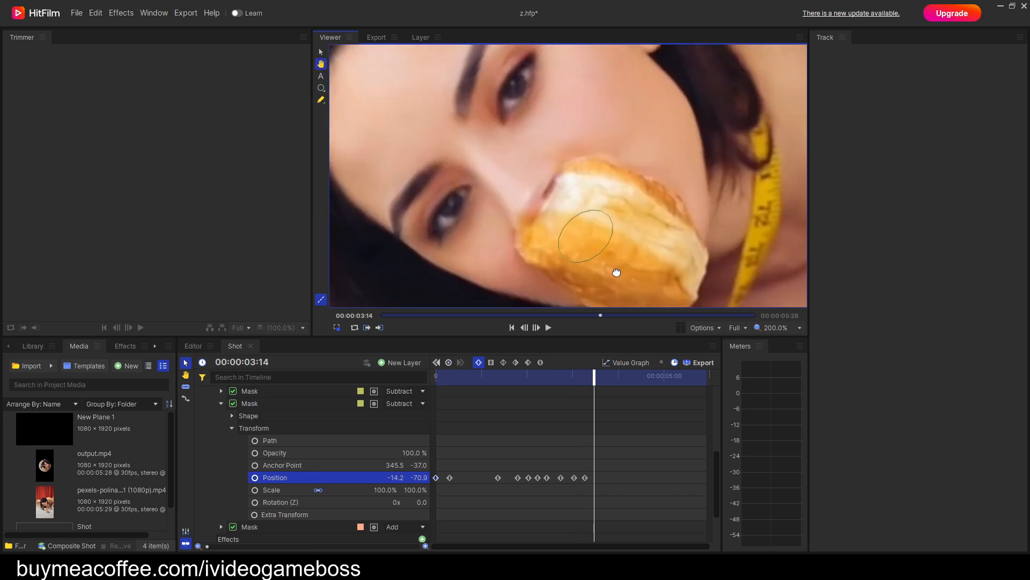
Keyframe the duplicated Subtract mask's position on the donut at 00:00:03:14 and 00:00:03:26.
key("period")
key("period")
key("period")
key("period")
key("period")
key("period")
key("period")
key("period")
key("period")
key("period")
key("period")
key("period")
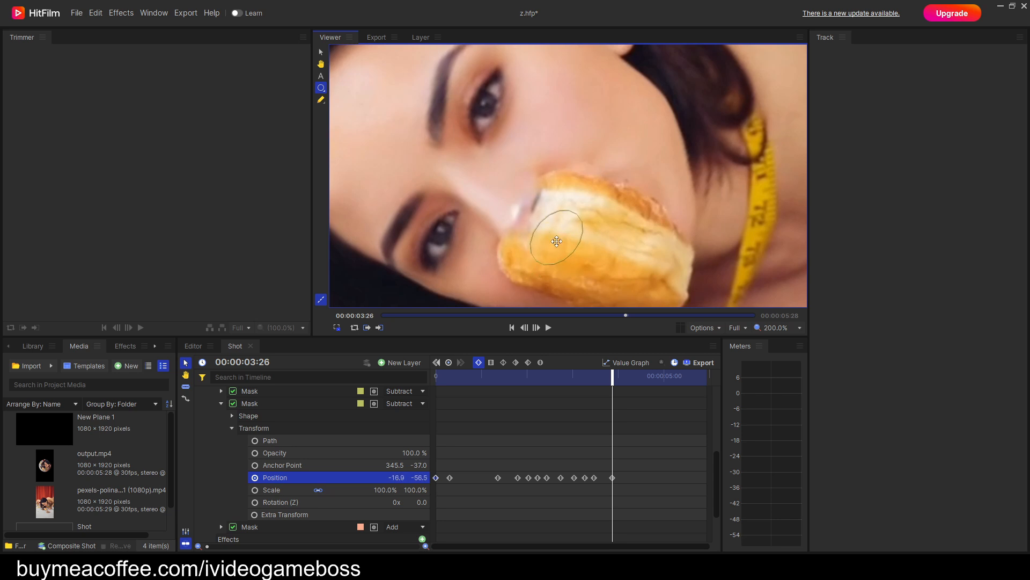
Add a Position keyframe at 00:00:03:21 that aligns the duplicated Subtract mask with the donut, and advance to 00:00:03:25.
key("comma")
key("comma")
key("comma")
key("comma")
key("comma")
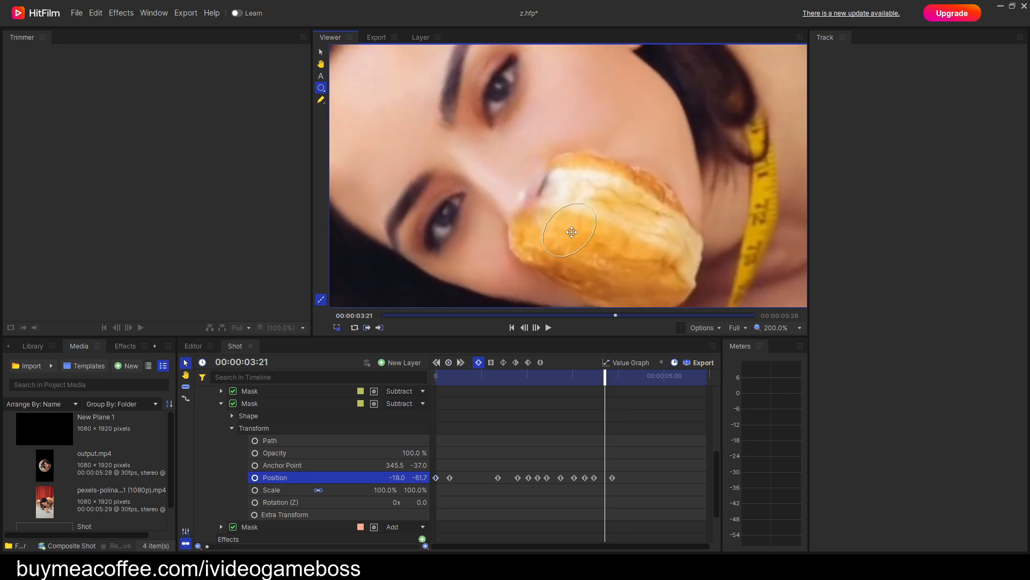
key("period")
key("period")
key("period")
key("period")
key("period")
key("period")
key("period")
key("period")
key("period")
key("period")
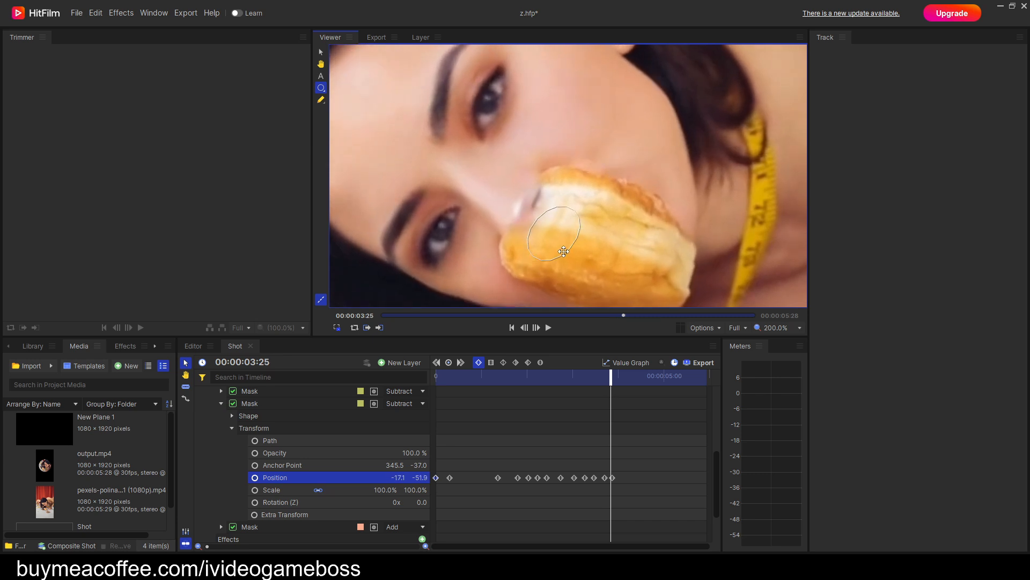
Keyframe the duplicated Subtract mask's position on the donut at 00:00:04:01 and 00:00:04:05.
left_click_drag(571, 286, 570, 215)
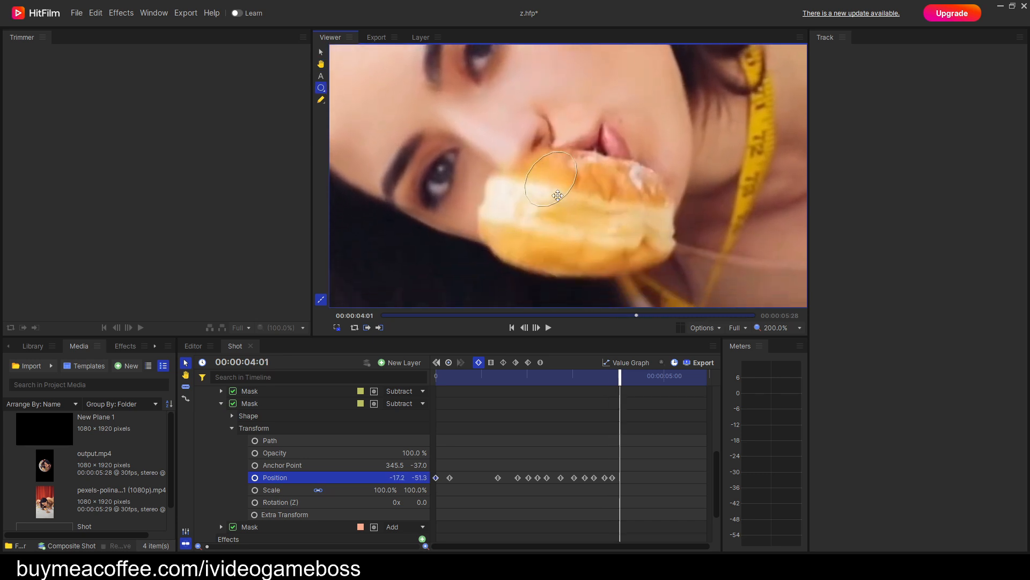
key("period")
key("period")
key("period")
key("period")
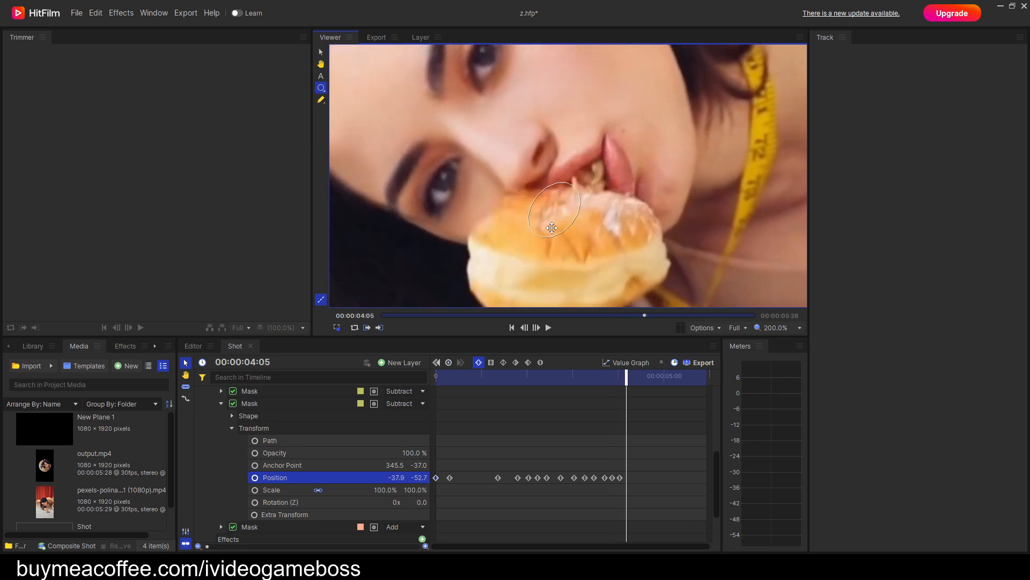
key("period")
key("period")
key("period")
key("period")
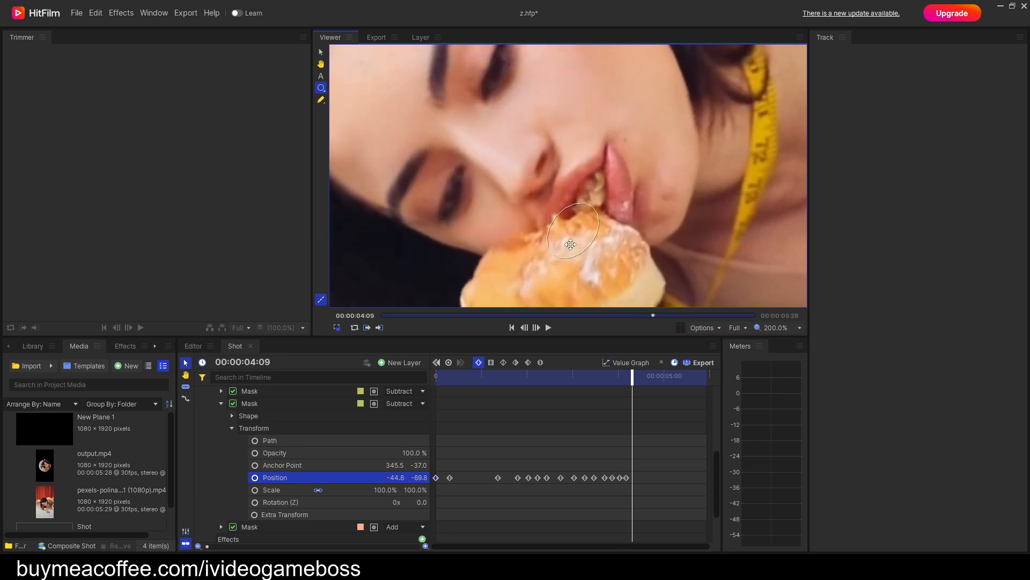
Keyframe the duplicated Subtract mask's position near the donut and mouth at 00:00:04:09, and on the lips and chin at 00:00:05:27.
key("period")
key("period")
key("period")
key("period")
key("period")
key("period")
key("period")
key("period")
key("period")
key("period")
key("period")
key("period")
key("period")
key("period")
key("period")
key("period")
key("period")
key("period")
key("period")
key("period")
key("period")
key("period")
key("period")
key("period")
key("period")
key("period")
key("period")
key("period")
key("period")
key("period")
key("period")
key("period")
key("period")
key("period")
key("period")
key("period")
key("period")
key("period")
key("period")
key("period")
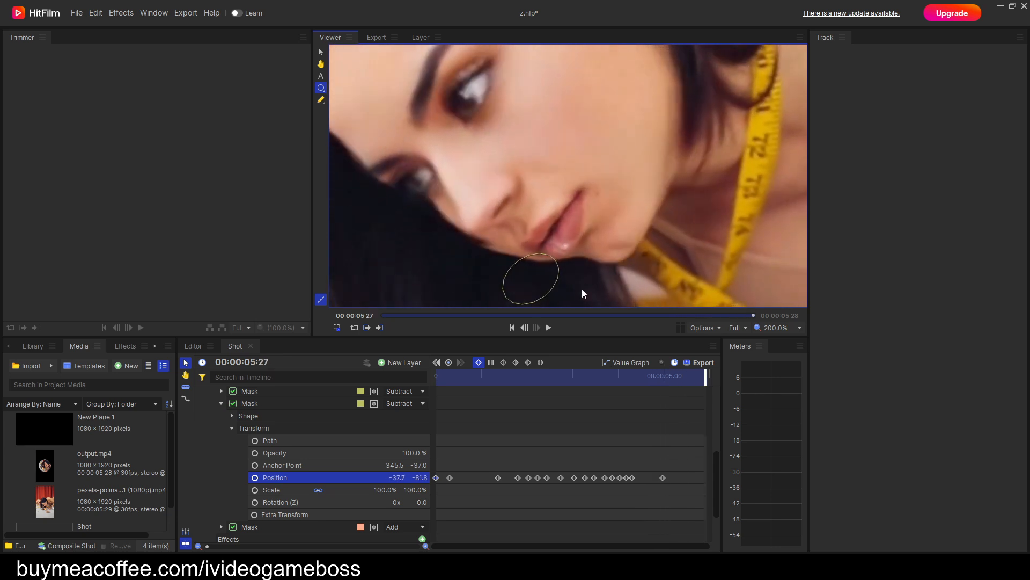
left_click_drag(541, 280, 591, 243)
Check the Subtract mask's tracking against the mouth between 00:00:05:00 and the last frame.
key("comma")
key("comma")
key("comma")
key("comma")
key("comma")
key("comma")
key("comma")
key("comma")
key("comma")
key("comma")
key("comma")
key("comma")
key("comma")
key("comma")
key("comma")
key("comma")
key("comma")
key("comma")
key("comma")
key("comma")
scroll(619, 270, "down", 3)
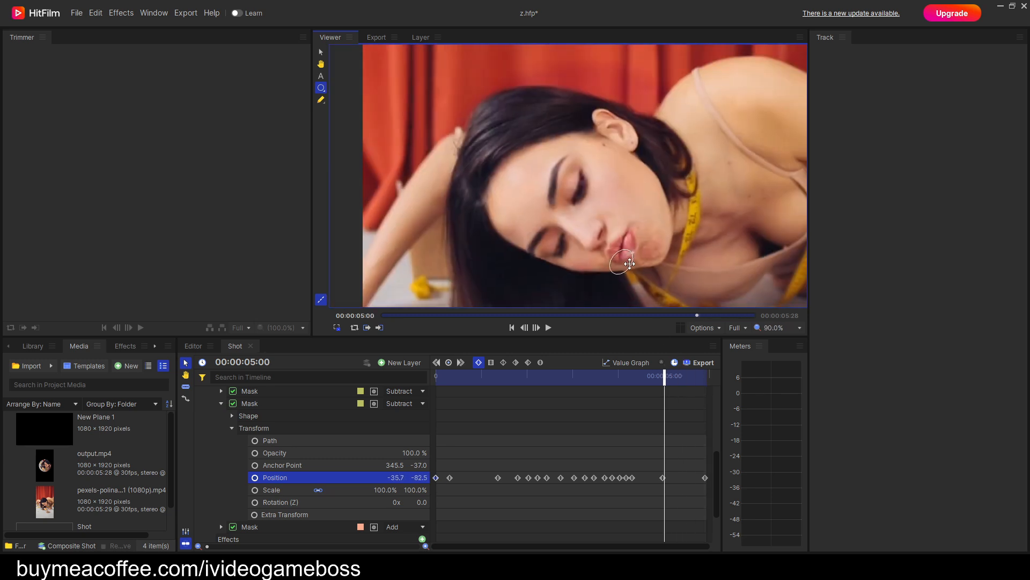
key("period")
key("period")
key("period")
key("period")
key("period")
key("period")
key("period")
key("period")
key("period")
key("period")
key("period")
key("period")
key("period")
key("period")
key("period")
key("period")
key("period")
key("period")
key("period")
key("period")
key("period")
key("period")
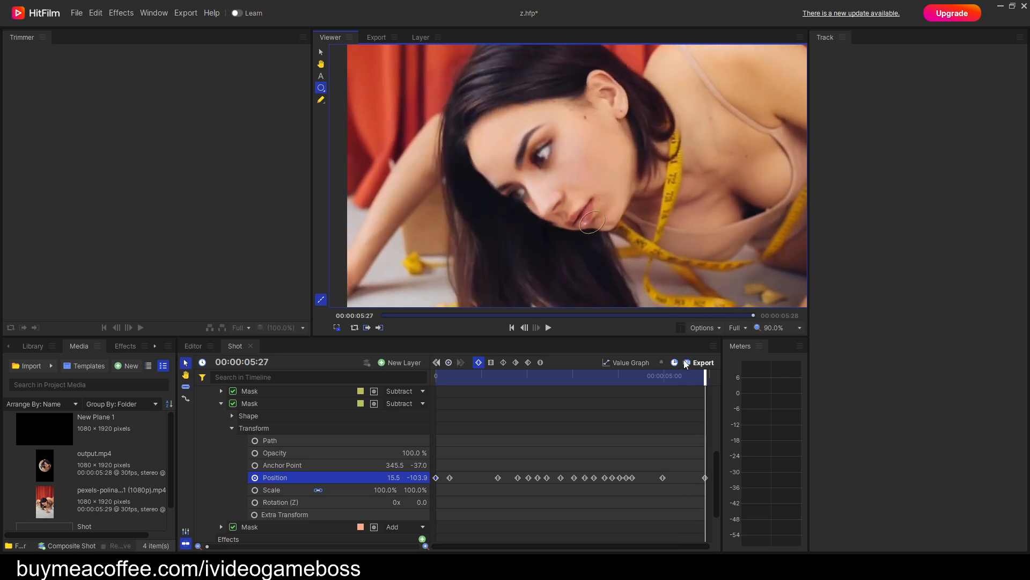
Return to the first frame and duplicate the animated Subtract mask directly above the Add mask.
left_click_drag(706, 376, 436, 376)
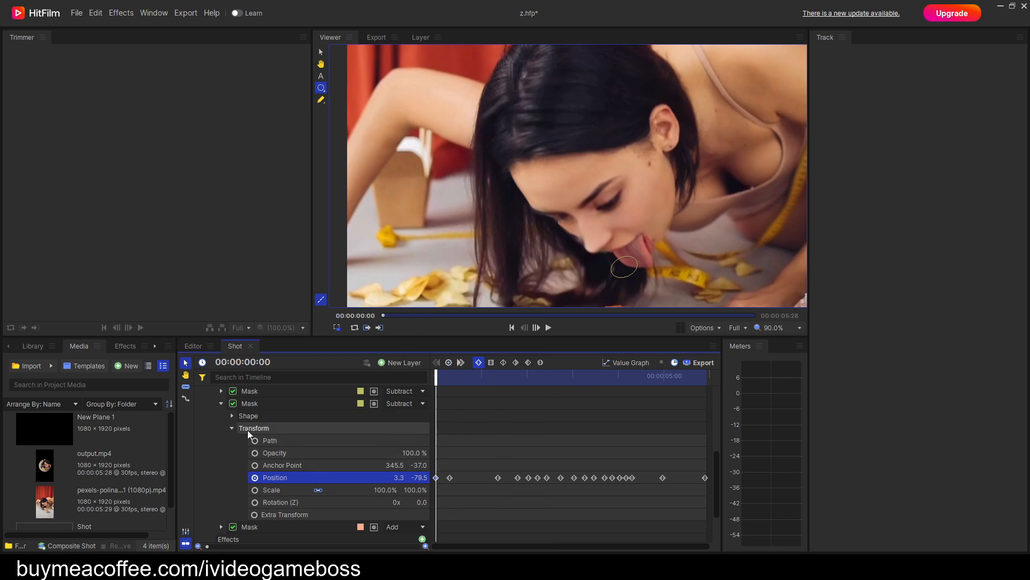
left_click(221, 403)
left_click(256, 474)
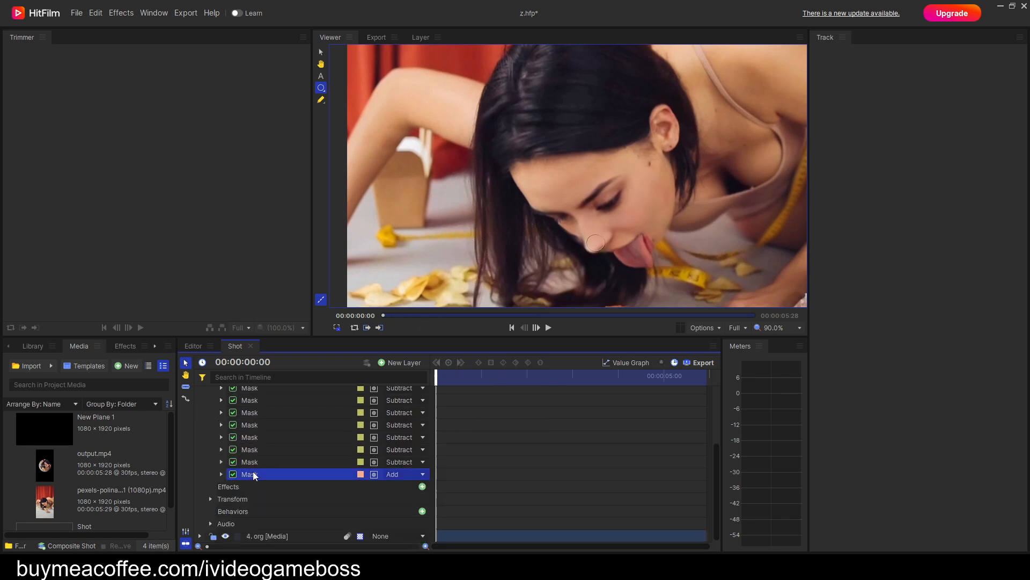
left_click(250, 461)
right_click(251, 462)
left_click(274, 499)
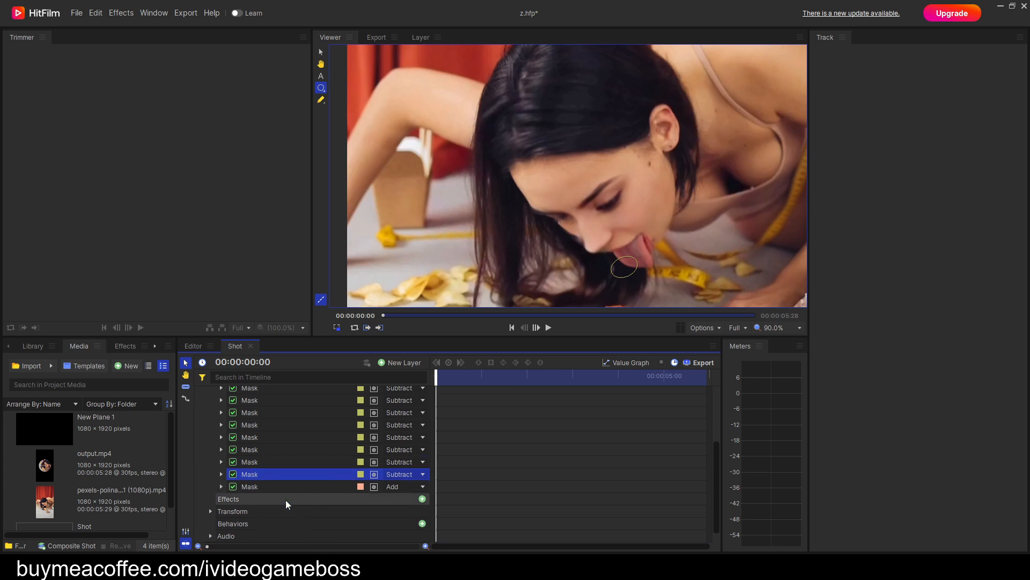
Expand the new duplicate mask's Transform properties and restart its Position keyframing at 00:00:00:00.
left_click(221, 474)
left_click(232, 499)
scroll(268, 483, "down", 2)
left_click(256, 477)
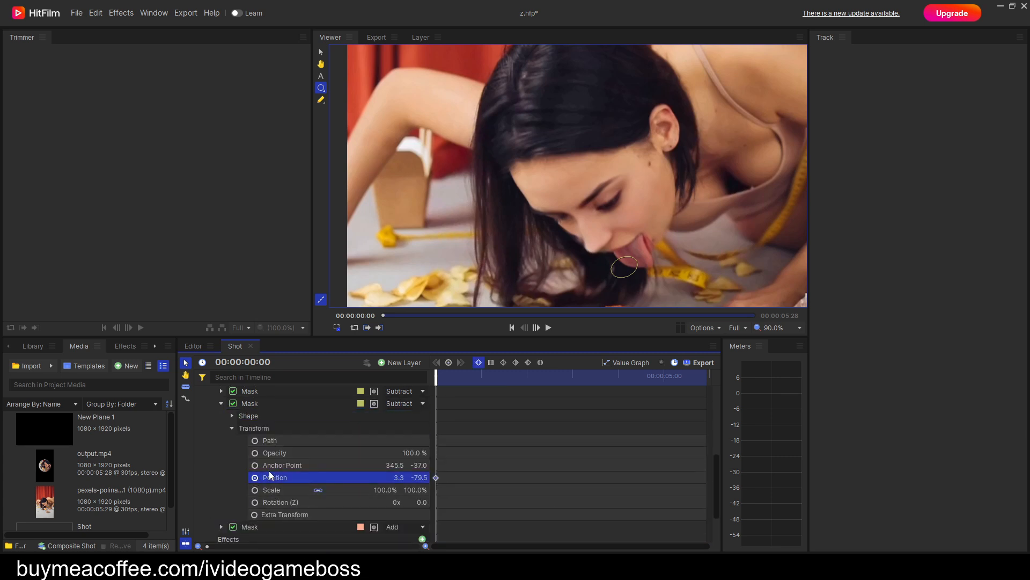
Move the new Subtract mask off the face to beside the chin at 00:00:00:00 and adjust it a few frames on.
scroll(726, 248, "up", 5)
left_click_drag(526, 292, 667, 216)
key("period")
key("period")
key("period")
key("period")
key("period")
key("period")
key("period")
key("period")
key("period")
key("period")
key("period")
key("period")
key("period")
key("period")
left_click_drag(674, 263, 658, 250)
Keyframe the new Subtract mask's position beside the woman's jaw at intervals up to 00:00:02:06.
key("period")
key("period")
key("period")
key("period")
key("period")
key("period")
key("period")
key("period")
key("period")
key("period")
key("period")
key("period")
key("period")
key("period")
key("period")
key("period")
key("period")
key("period")
key("period")
key("period")
key("period")
key("period")
key("period")
key("period")
key("period")
key("period")
key("period")
key("period")
key("period")
key("period")
key("period")
key("period")
key("period")
key("period")
key("period")
Keyframe the new Subtract mask's position beside the jaw at 00:00:02:25 and 00:00:03:10.
key("period")
key("period")
key("period")
key("period")
key("period")
key("period")
key("period")
key("period")
key("period")
key("period")
key("period")
key("period")
key("period")
key("period")
key("period")
key("period")
key("period")
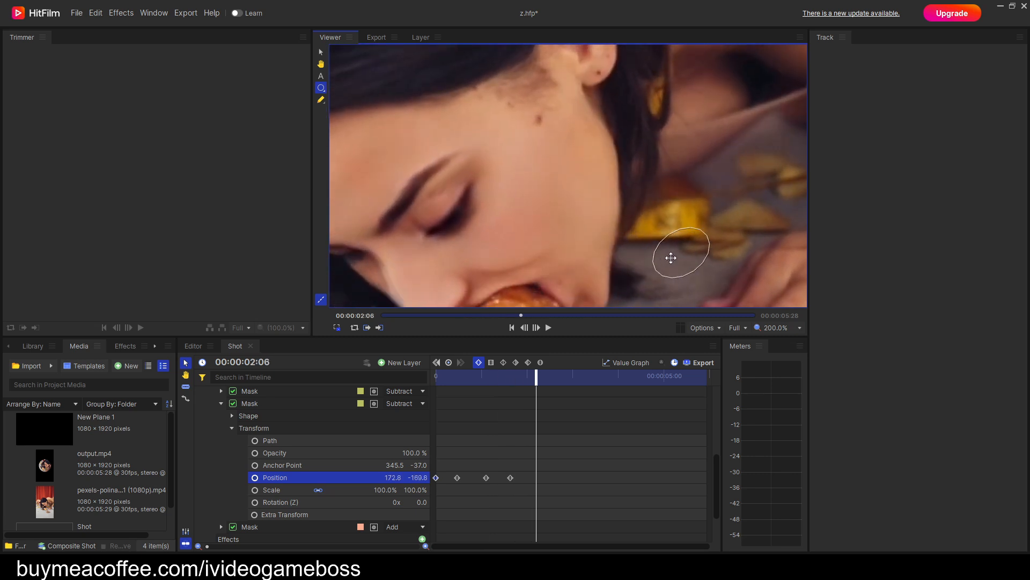
scroll(651, 283, "down", 2)
key("period")
key("period")
key("period")
key("period")
key("period")
key("period")
key("period")
key("period")
key("period")
key("period")
key("period")
key("period")
key("period")
key("period")
key("period")
key("period")
key("period")
key("period")
key("period")
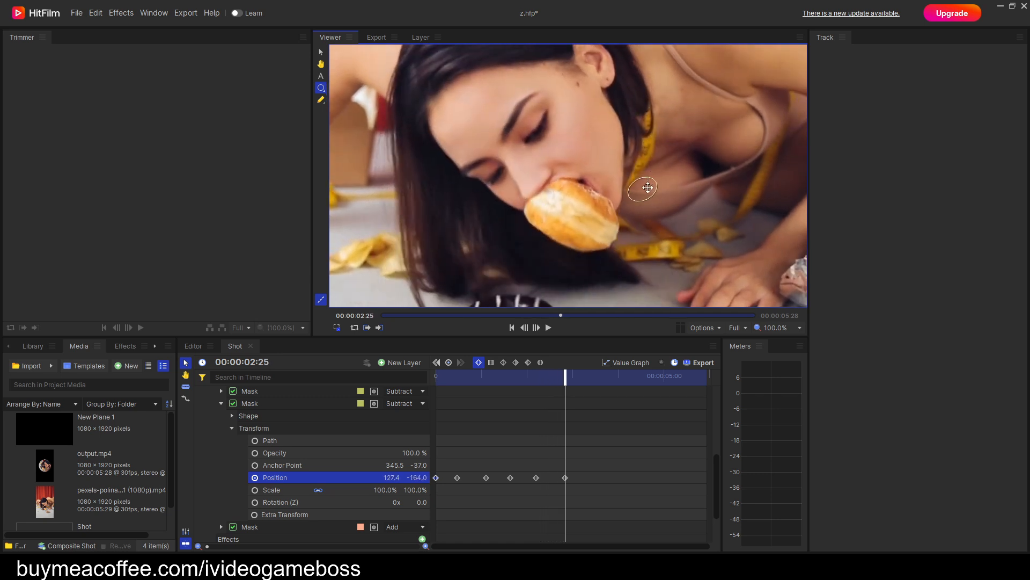
key("period")
key("period")
key("period")
key("period")
key("period")
key("period")
key("period")
key("period")
key("period")
key("period")
key("period")
key("period")
key("period")
key("period")
key("period")
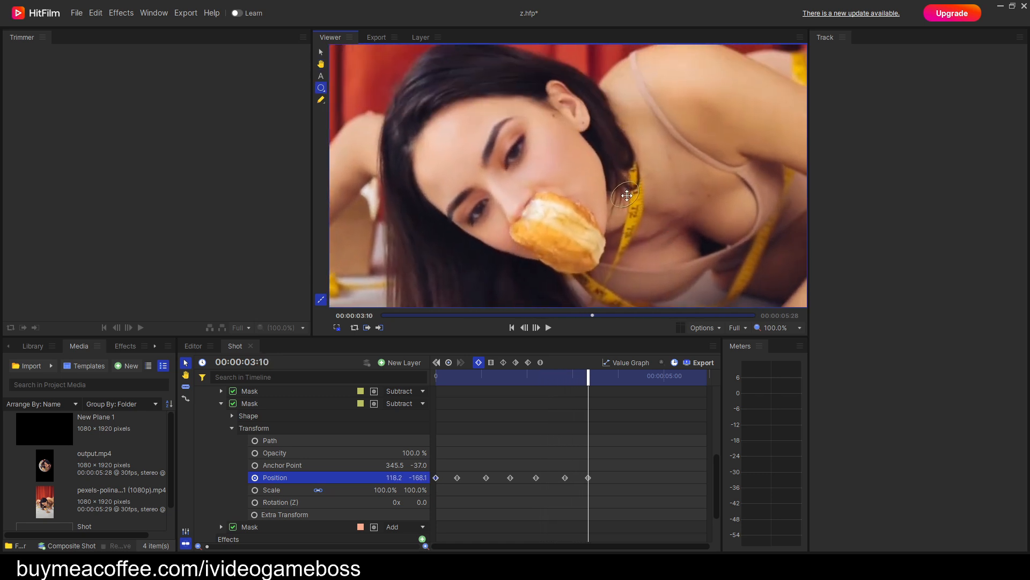
Review the new Subtract mask's position through 00:00:04:20 to the last frame and return to the first frame.
key("period")
key("period")
key("period")
key("period")
key("period")
key("period")
key("period")
key("period")
key("period")
key("period")
key("period")
key("period")
key("period")
key("period")
key("period")
key("period")
key("period")
key("period")
key("period")
key("period")
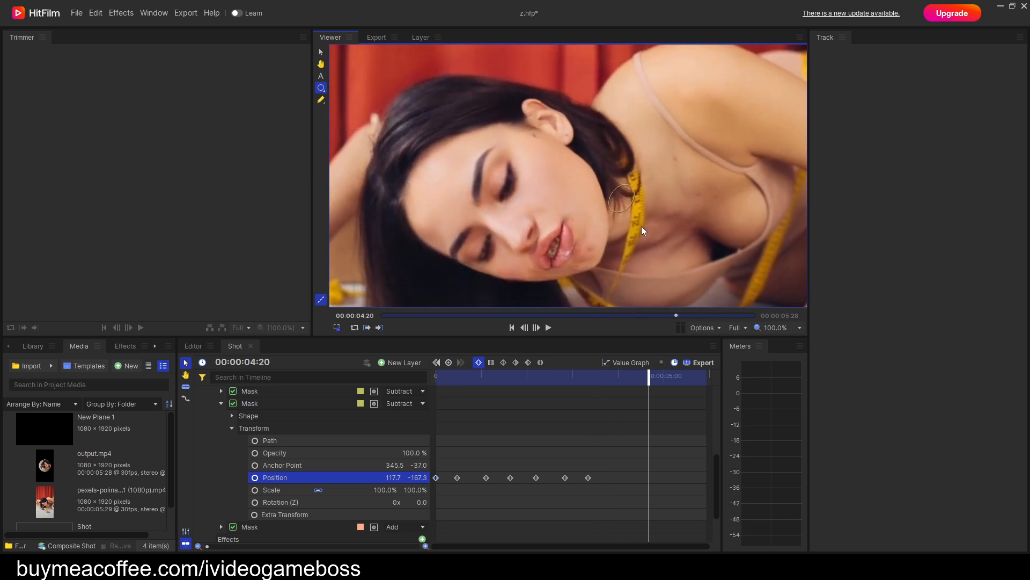
key("period")
key("period")
key("period")
key("period")
key("period")
key("period")
key("period")
key("period")
key("period")
key("period")
key("period")
key("period")
key("period")
key("period")
key("period")
key("period")
key("period")
key("period")
key("period")
key("period")
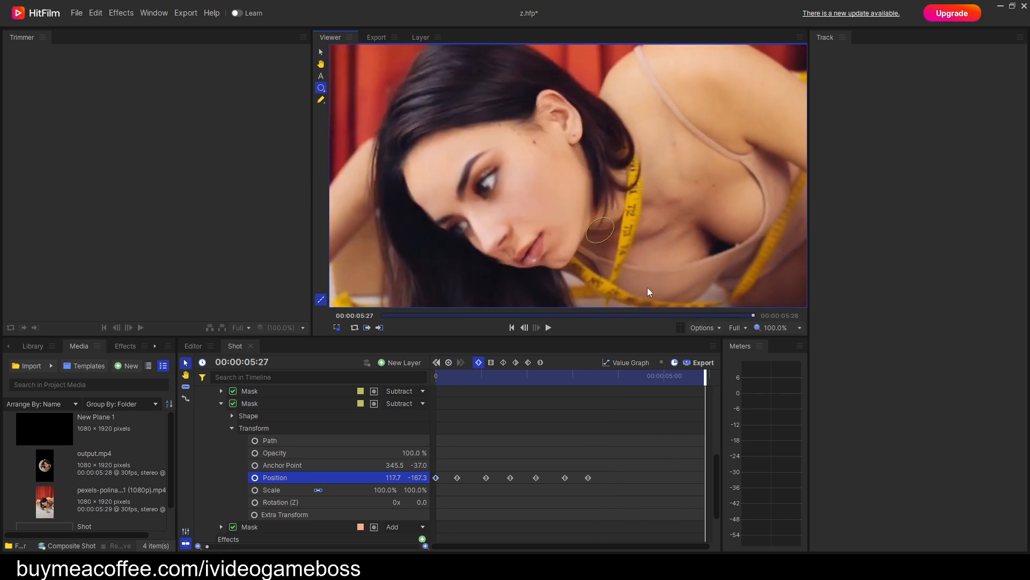
left_click(705, 379)
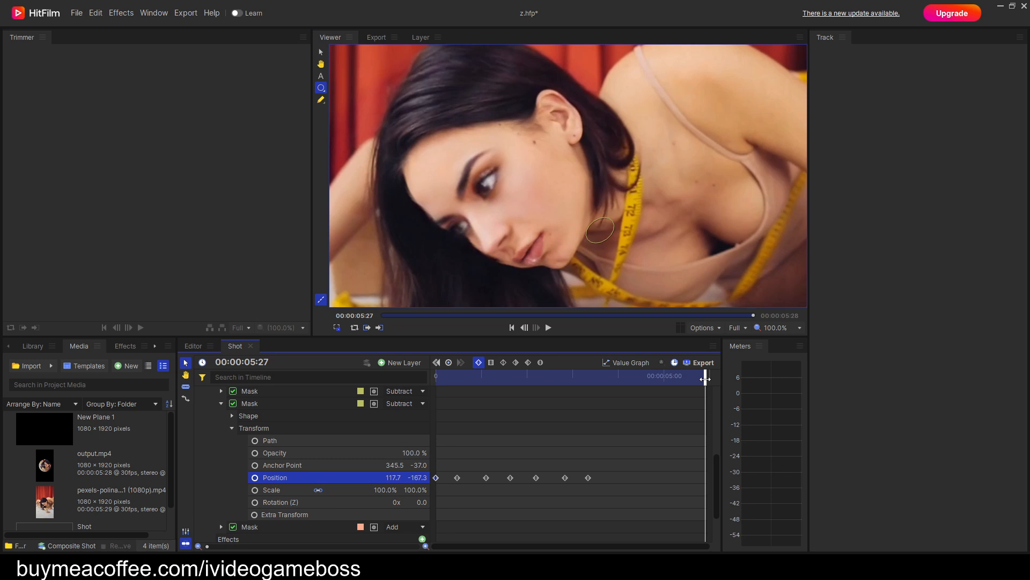
left_click_drag(705, 379, 425, 418)
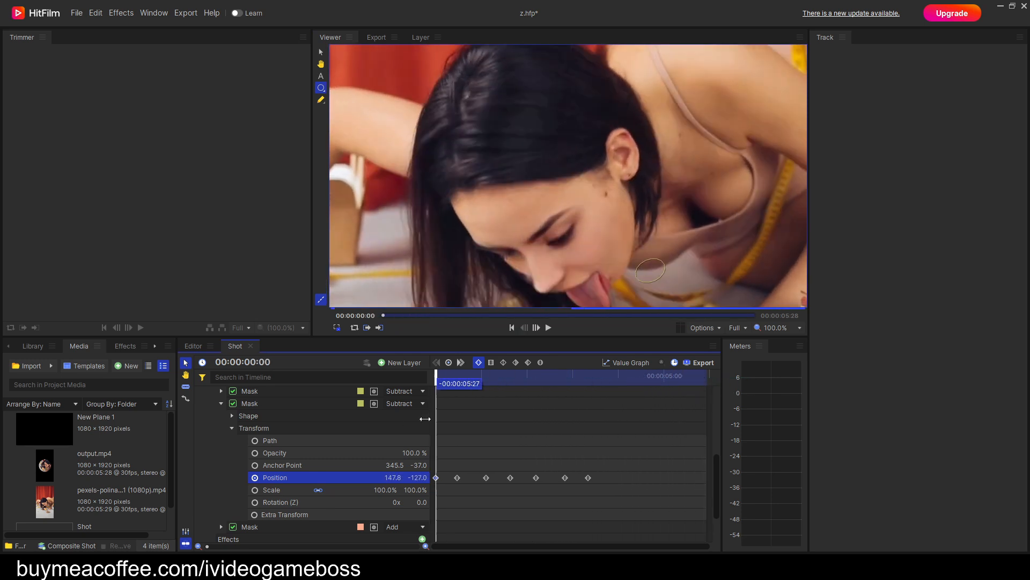
Identify the Subtract masks by their outlines and reorder the bottom ones, moving the newest duplicate higher in the stack.
left_click(221, 403)
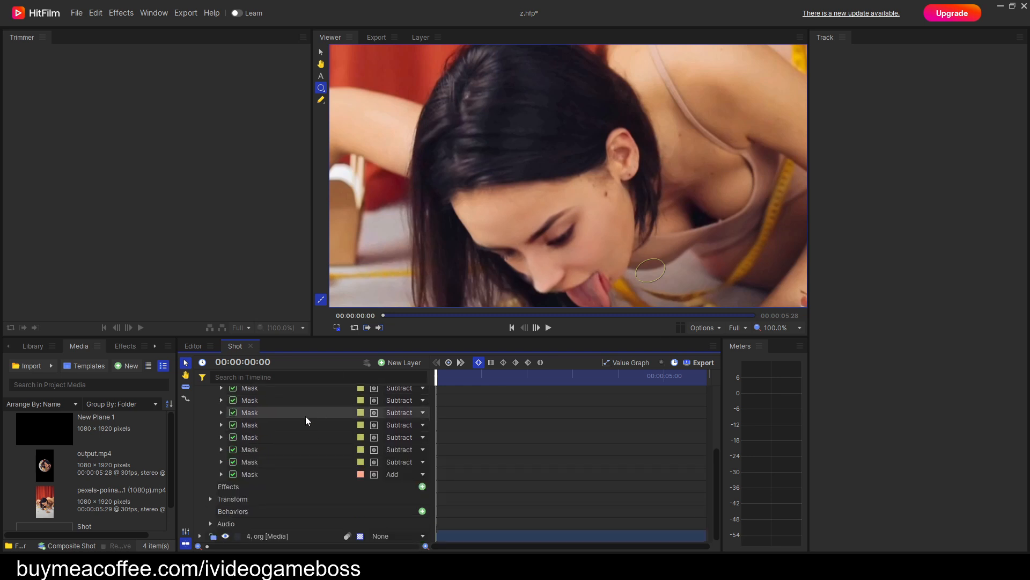
left_click(249, 463)
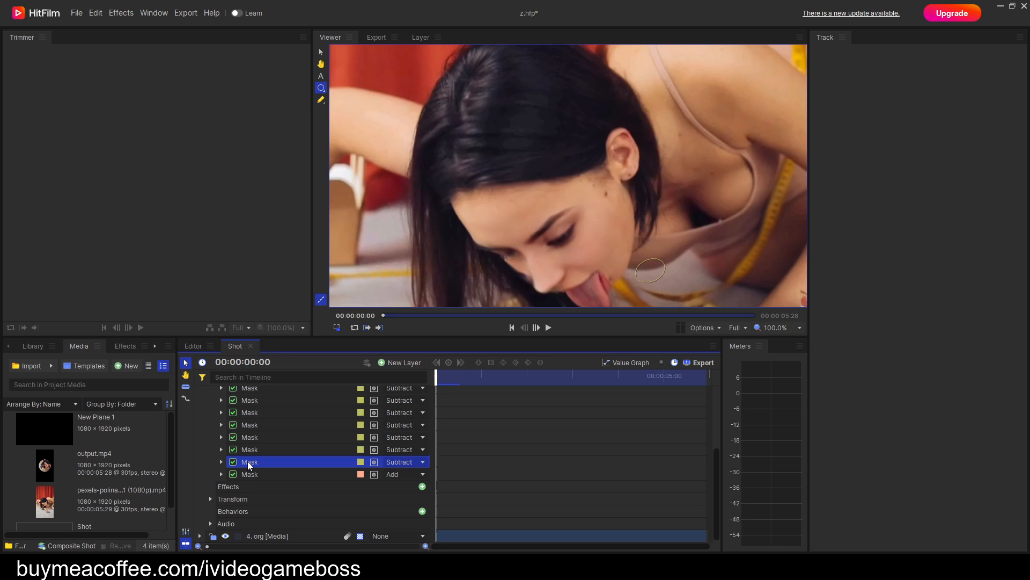
left_click(249, 453)
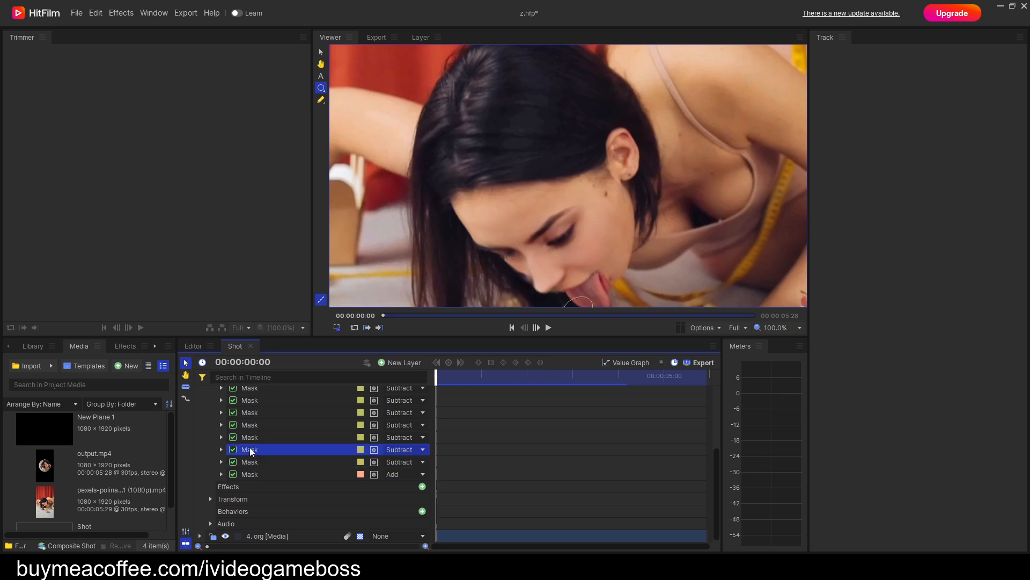
left_click(252, 441)
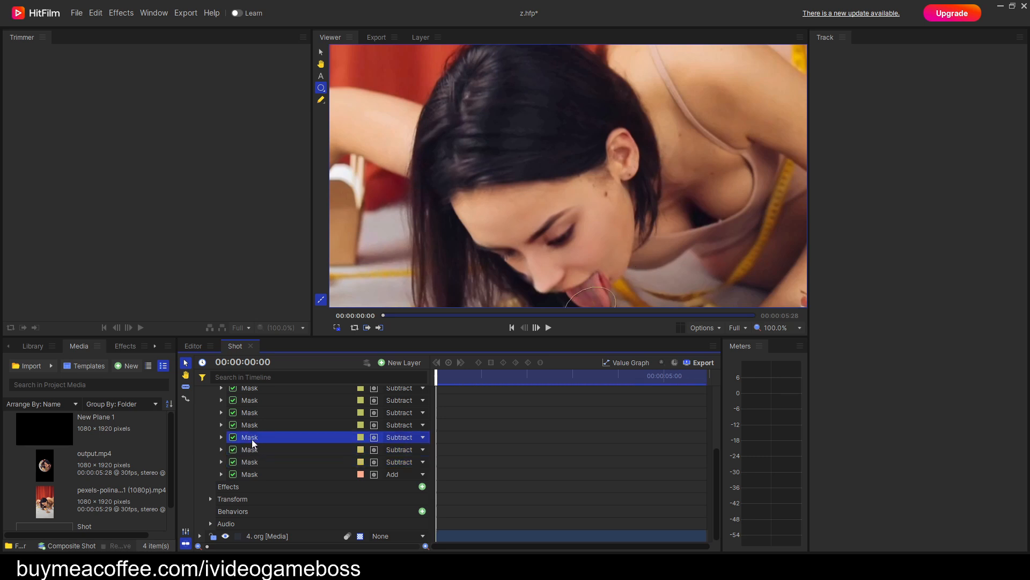
left_click_drag(251, 465, 249, 462)
scroll(263, 462, "down", 2)
left_click(251, 455)
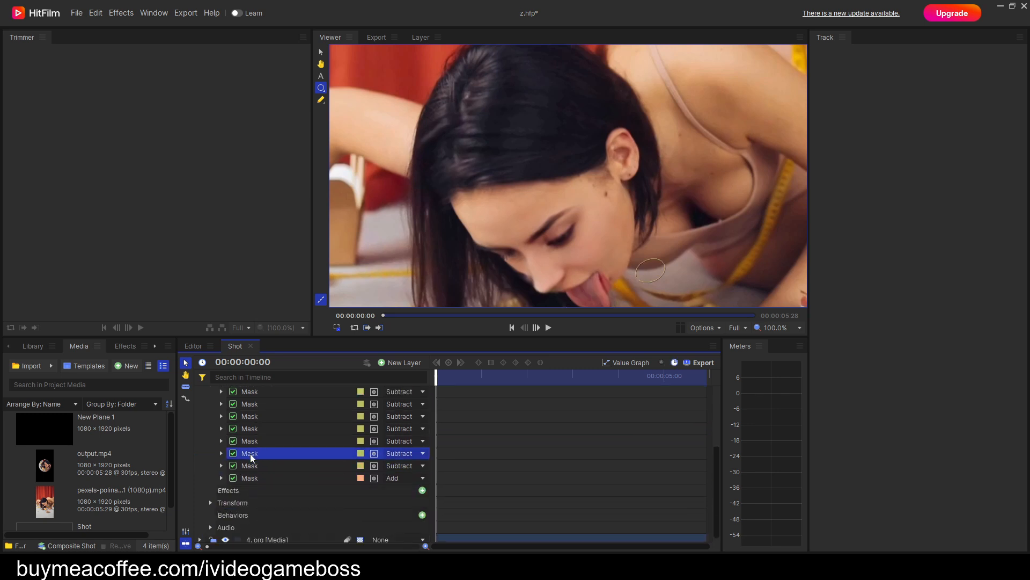
left_click_drag(249, 447, 263, 471)
Expand the Transform properties of the bottom Subtract mask and examine its outline around the tongue at the first frame.
left_click(221, 462)
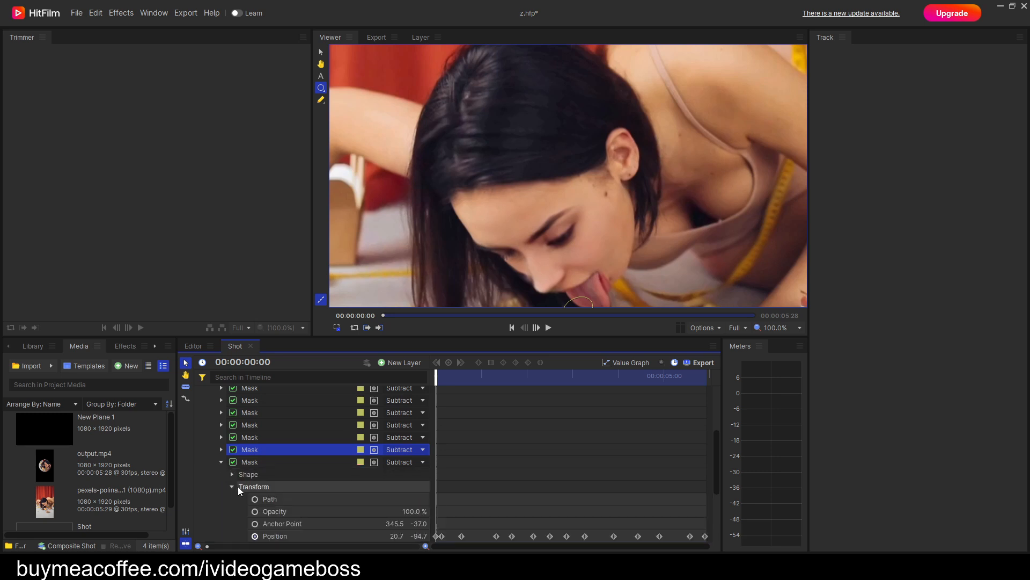
scroll(303, 480, "down", 3)
scroll(292, 456, "up", 1)
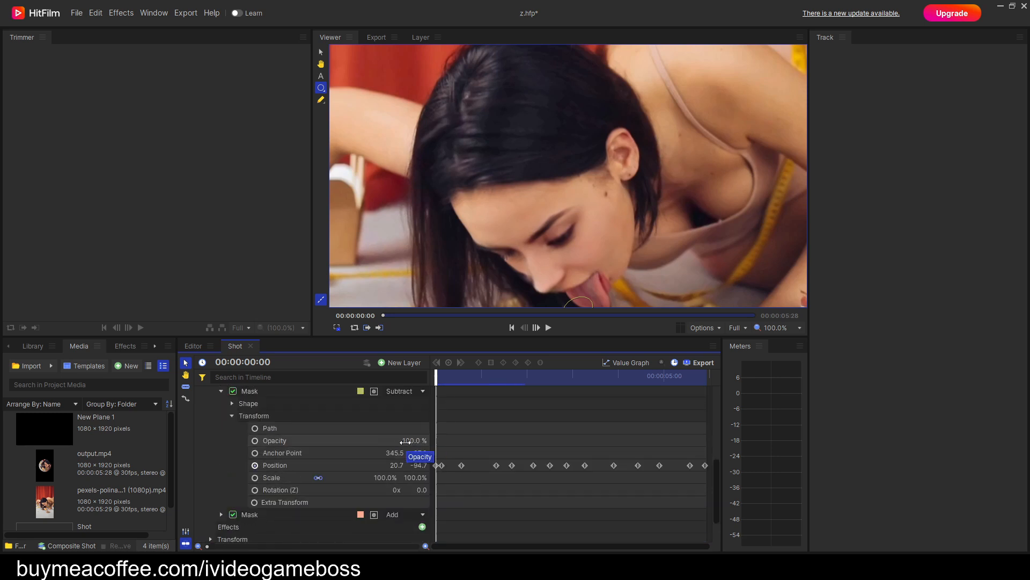
left_click_drag(605, 273, 600, 191)
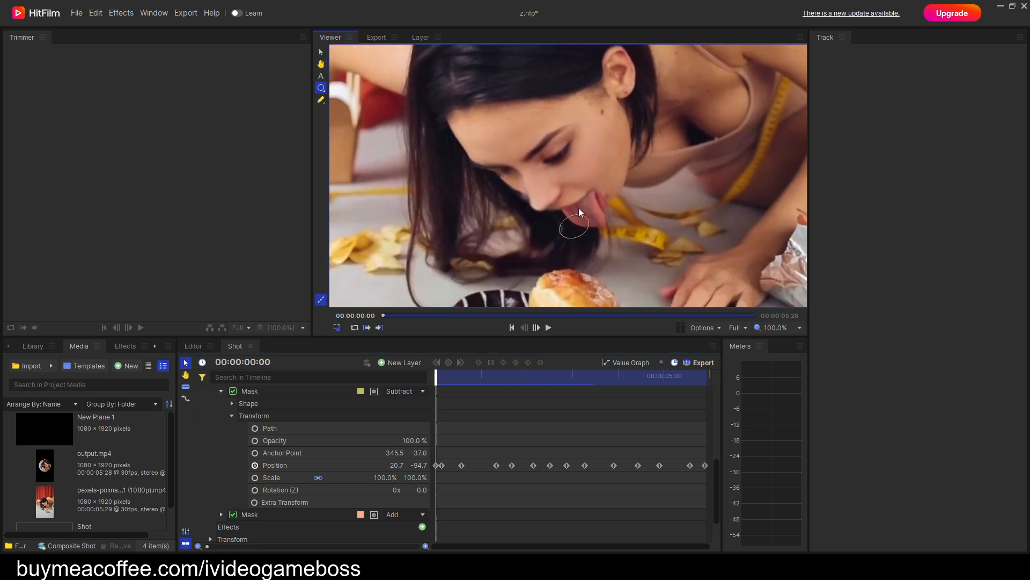
scroll(626, 263, "up", 1)
scroll(626, 266, "up", 1)
left_click_drag(598, 258, 609, 279)
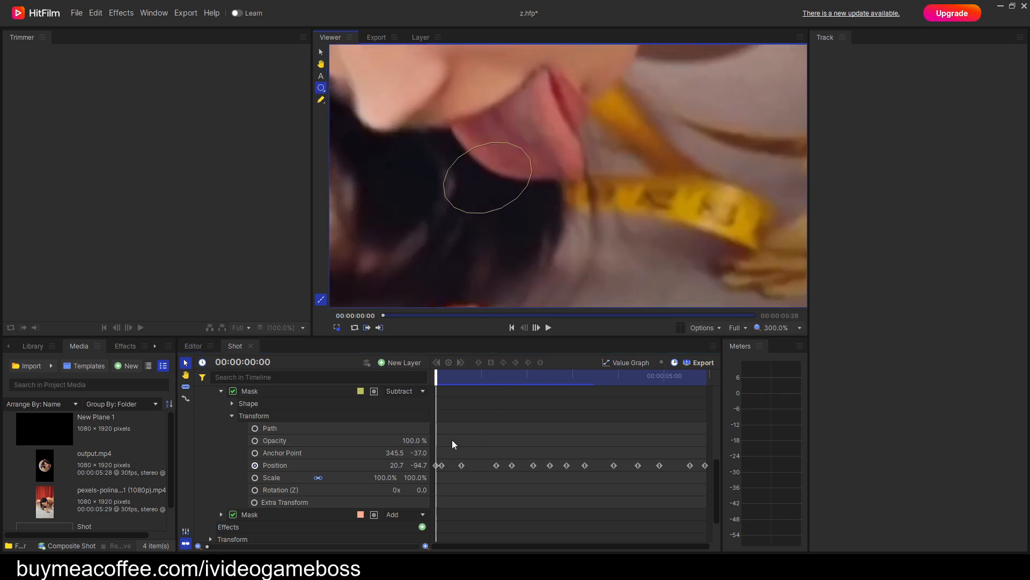
scroll(541, 248, "down", 1)
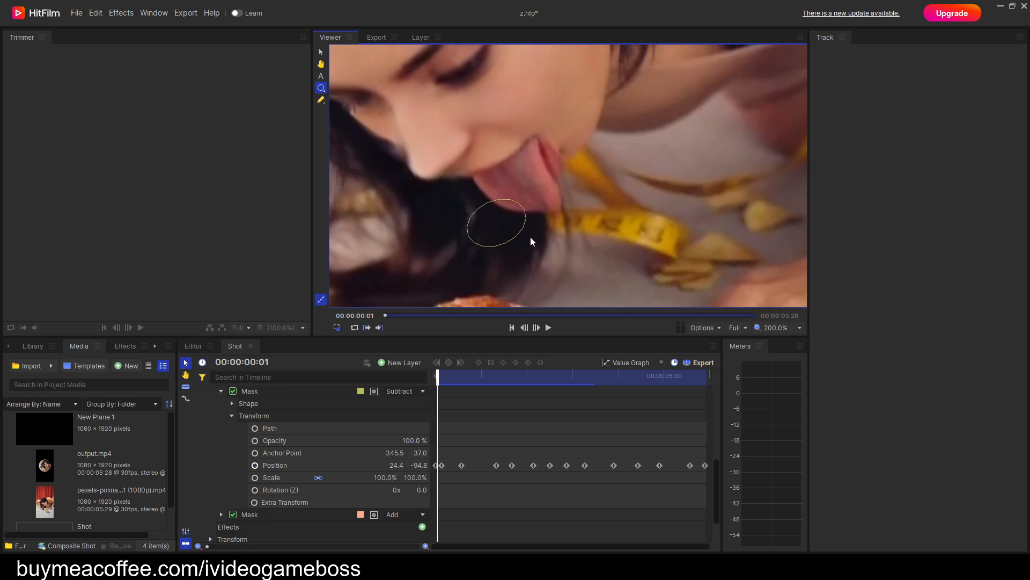
Play the shot up to 00:00:04:07 and examine how the bottom Subtract mask follows the mouth and donut.
key("Right")
key("Right")
key("Right")
key("space")
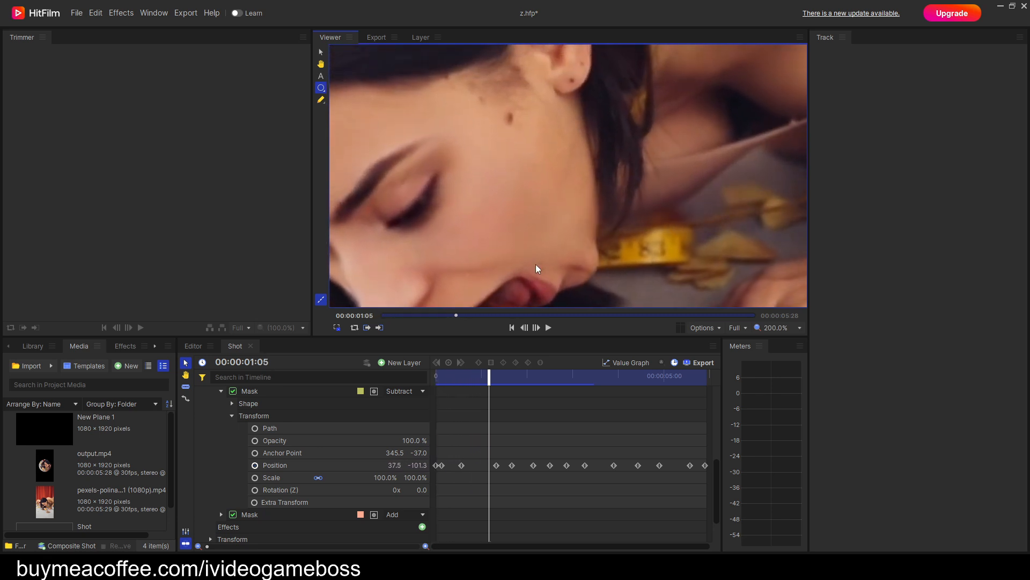
key("space")
left_click_drag(510, 282, 521, 191)
key("space")
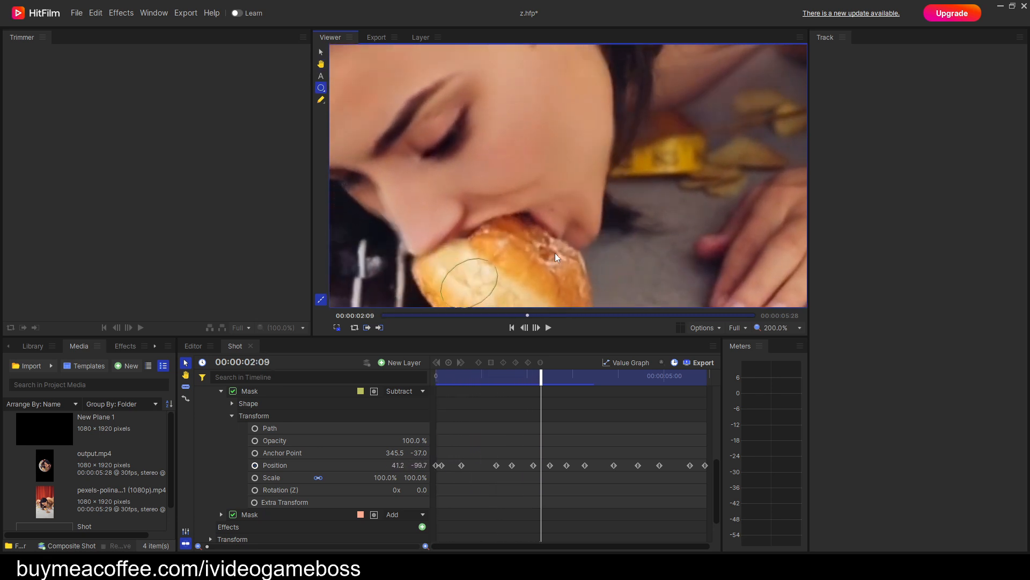
key("space")
left_click_drag(553, 110, 580, 274)
key("space")
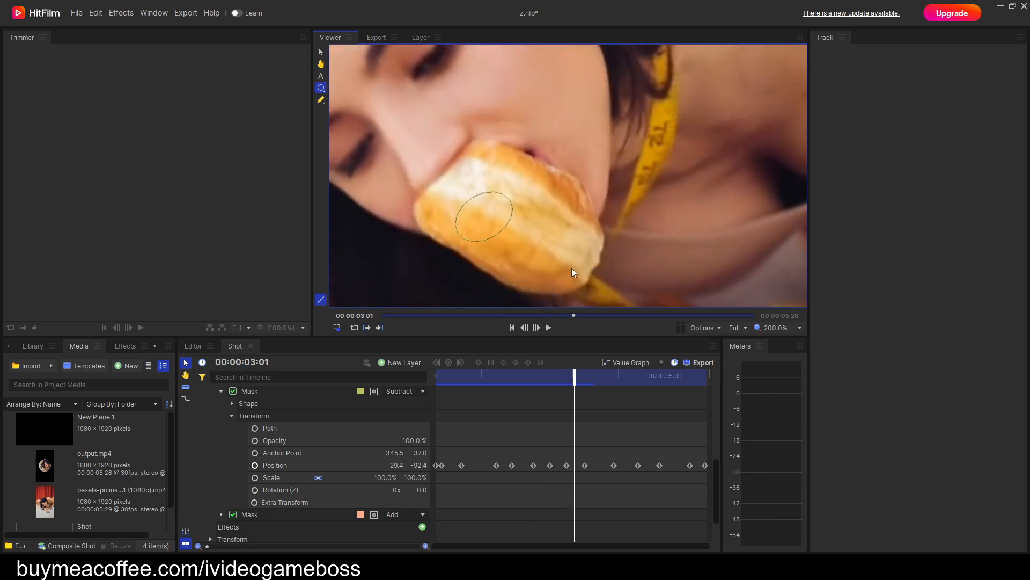
key("space")
left_click_drag(567, 161, 571, 239)
key("space")
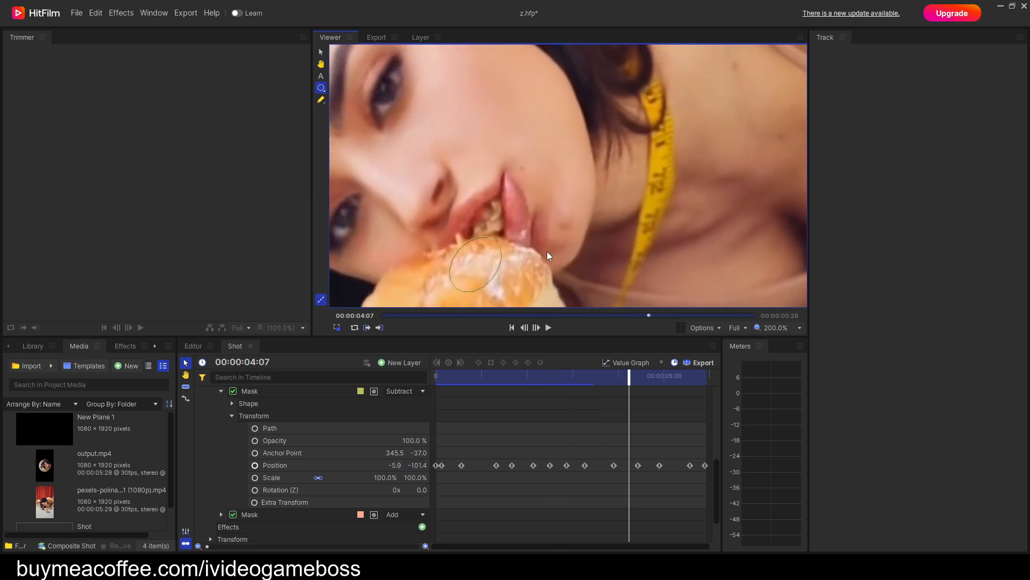
Advance to 00:00:04:17 and start Opacity keyframing on the bottom Subtract mask at 100%.
key("space")
key("space")
key("space")
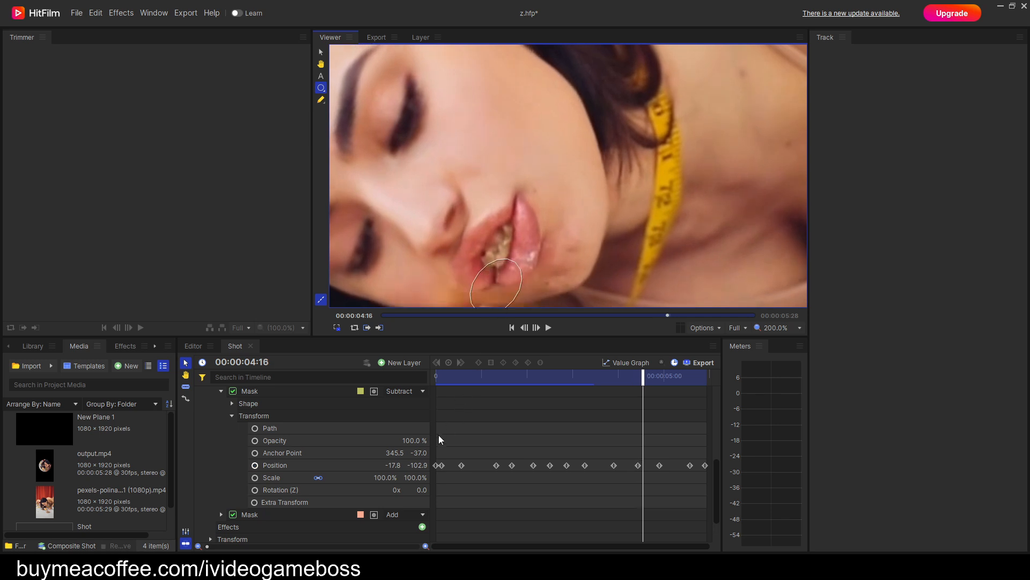
key("Right")
left_click(409, 441)
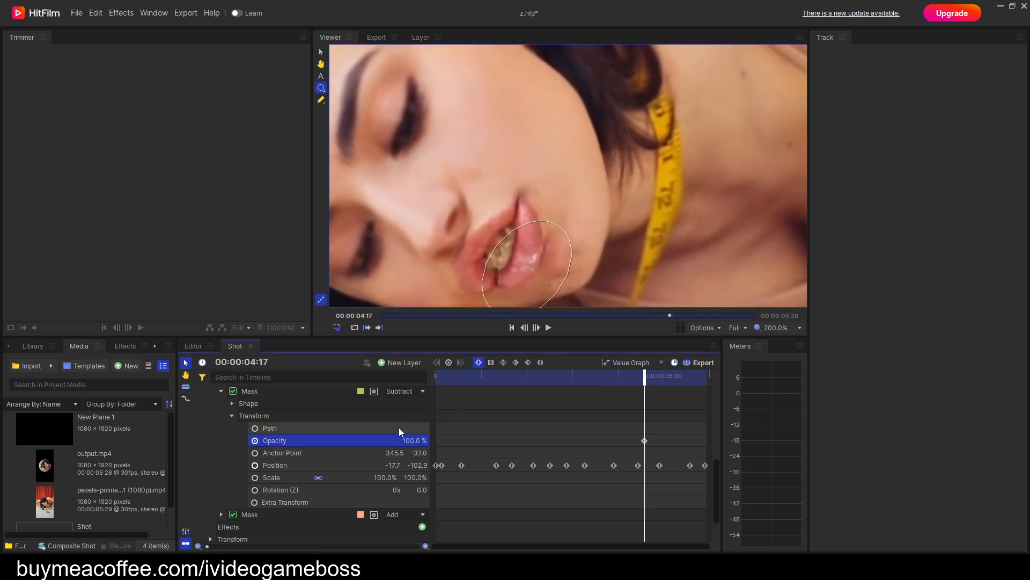
Keyframe the bottom Subtract mask's Opacity at 48% at 00:00:04:20 and 20% at about 00:00:04:22.
key("Right")
key("Right")
key("Right")
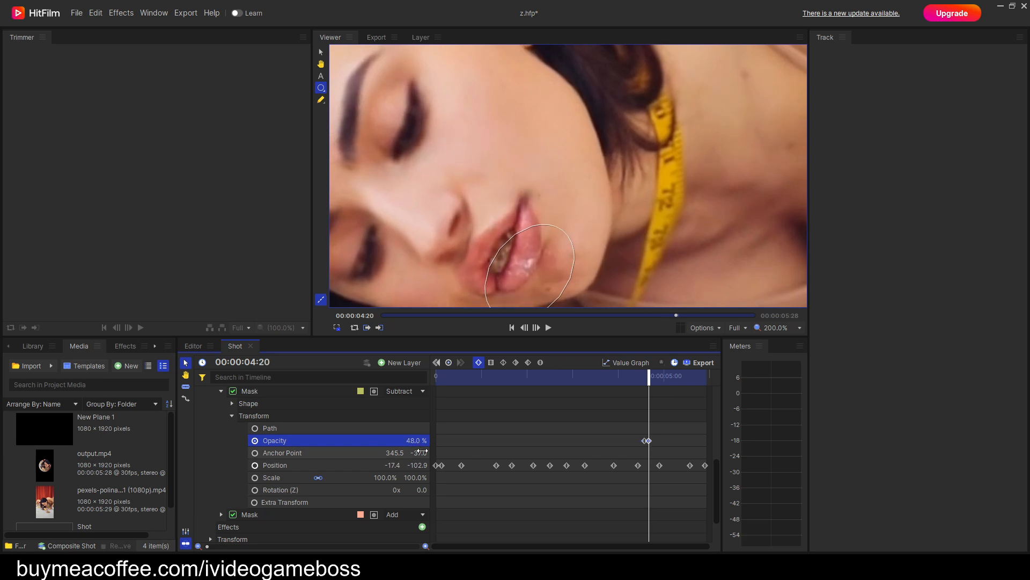
key("Right")
key("Right")
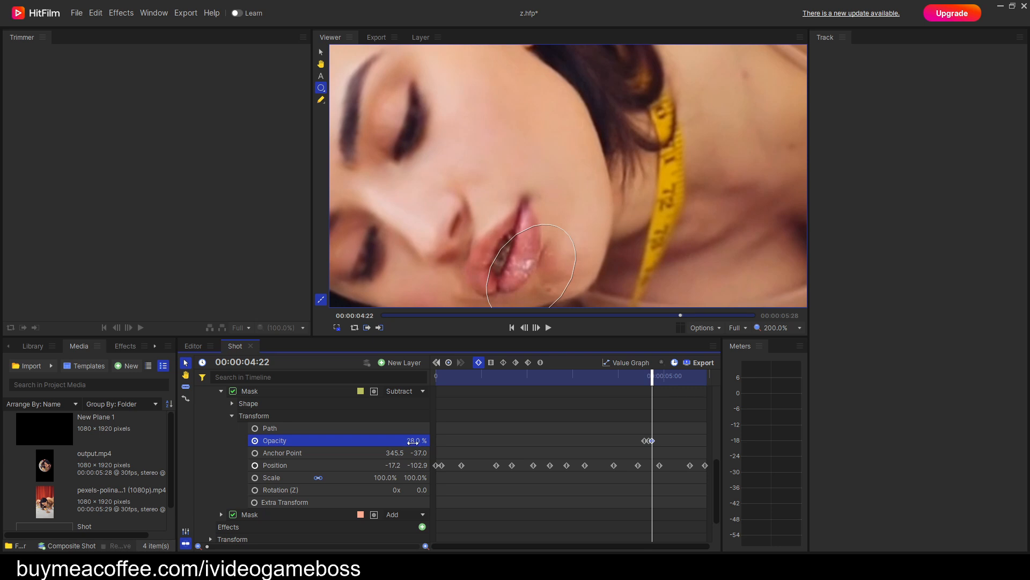
Continue the bottom Subtract mask's Opacity fade past 00:00:04:25, keyframing it down to 0% at about 00:00:04:27.
key("Right")
key("Right")
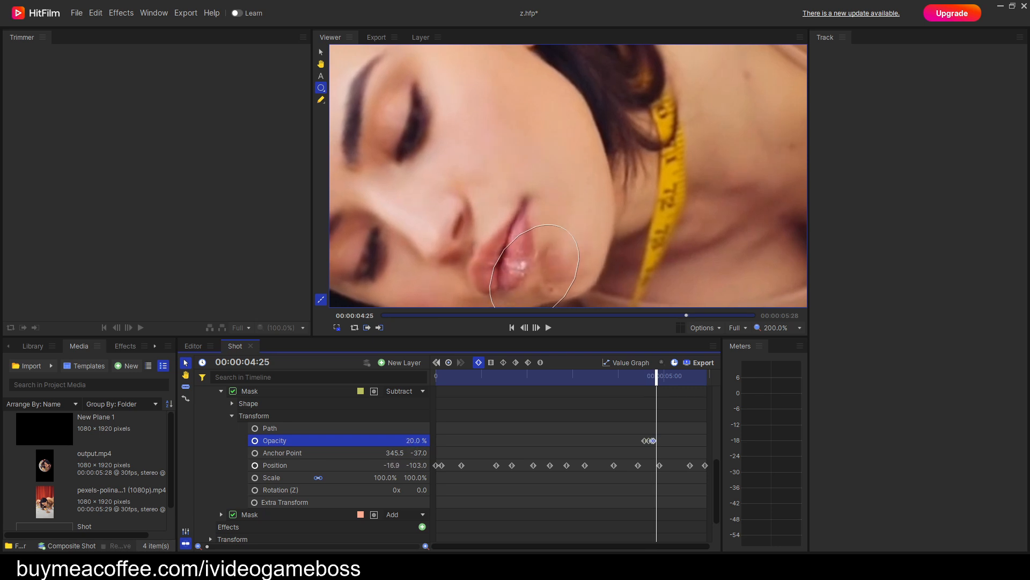
key("Right")
key("Right")
key("Right")
key("Right")
Step back and forth between 00:00:04:03 and the last frame to examine the Subtract mask's opacity fade at the mouth.
key("Left")
key("Left")
key("Left")
key("Left")
key("Left")
key("Left")
key("Left")
key("Left")
key("Left")
key("Left")
key("Left")
key("Left")
key("Left")
key("Left")
key("Left")
key("Left")
key("Left")
key("Left")
key("Left")
key("Left")
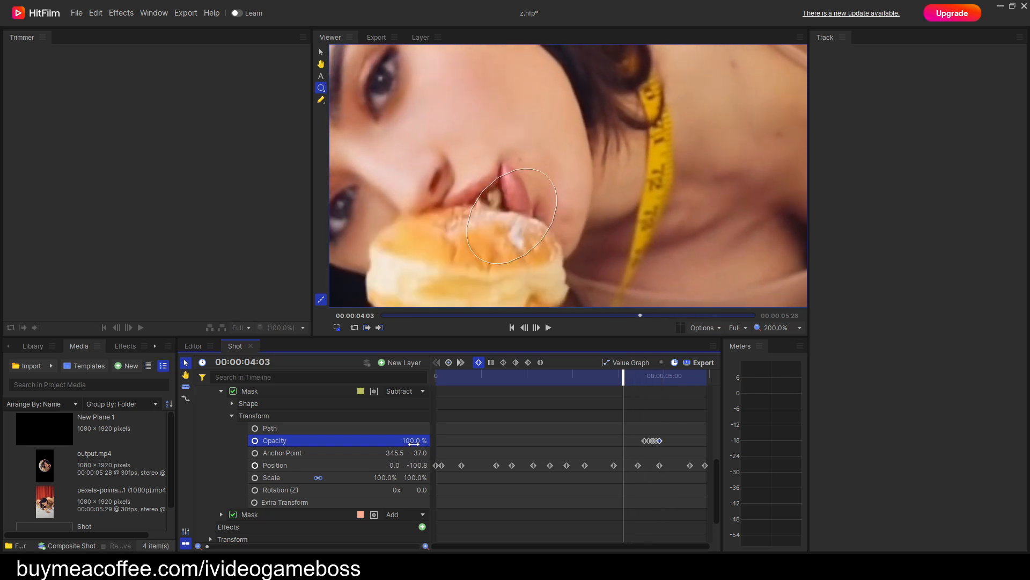
key("Right")
key("Right")
key("Right")
key("Right")
key("Right")
key("Right")
key("Right")
key("Right")
key("Right")
key("Right")
key("Right")
key("Right")
key("Right")
key("Right")
key("Right")
key("Right")
key("Right")
key("Right")
key("Right")
key("Right")
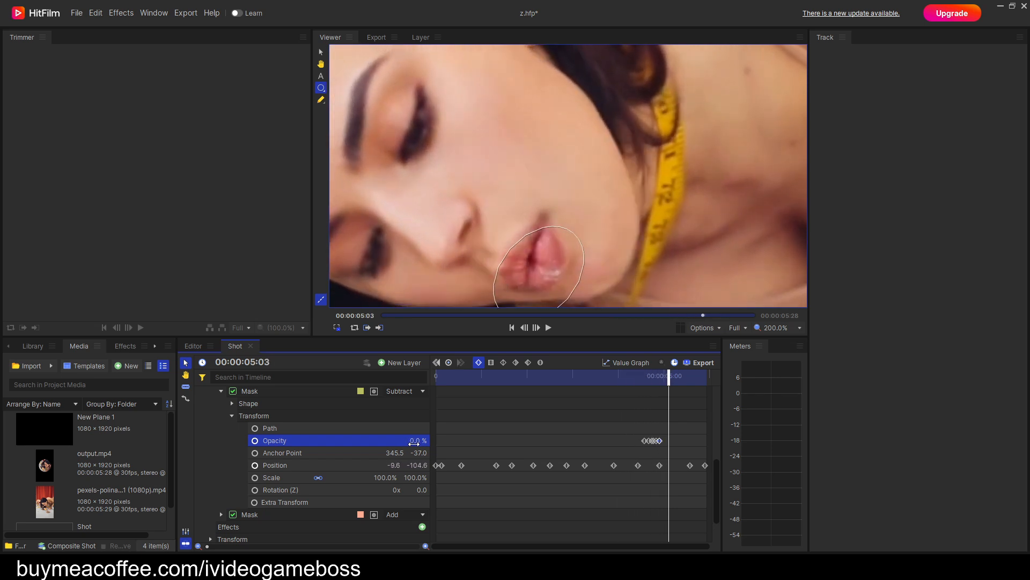
key("Right")
key("Right")
key("Right")
key("Right")
key("Right")
key("Right")
key("Right")
key("Right")
key("Right")
key("Right")
key("Right")
key("Right")
key("Right")
key("Right")
key("Right")
key("Right")
key("Right")
key("Right")
key("Right")
key("Right")
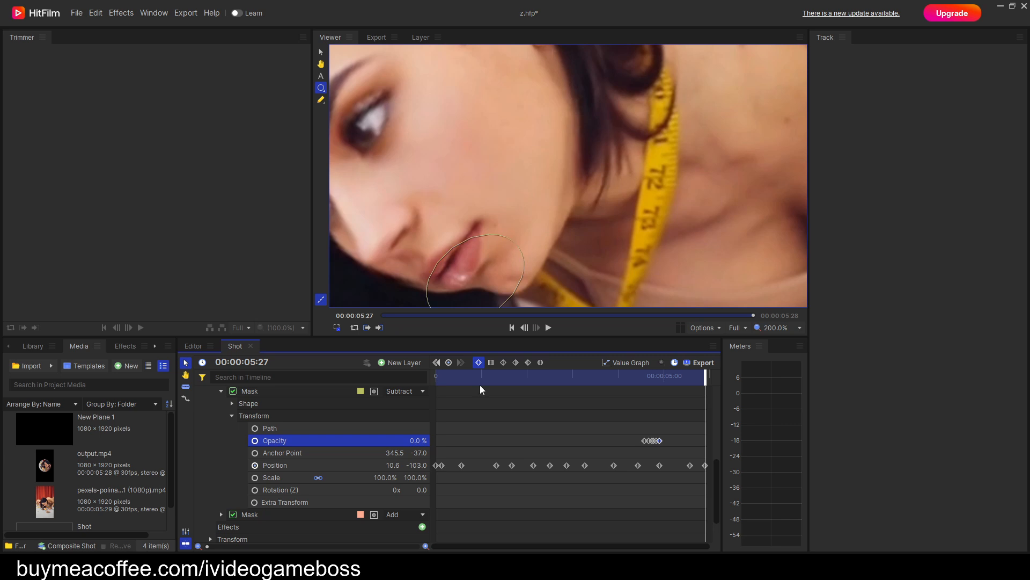
key("Left")
key("Left")
key("Left")
key("Left")
key("Left")
key("Left")
key("Left")
key("Left")
key("Left")
key("Left")
key("Left")
key("Left")
key("Left")
key("Left")
key("Left")
key("Left")
key("Left")
key("Left")
key("Left")
key("Left")
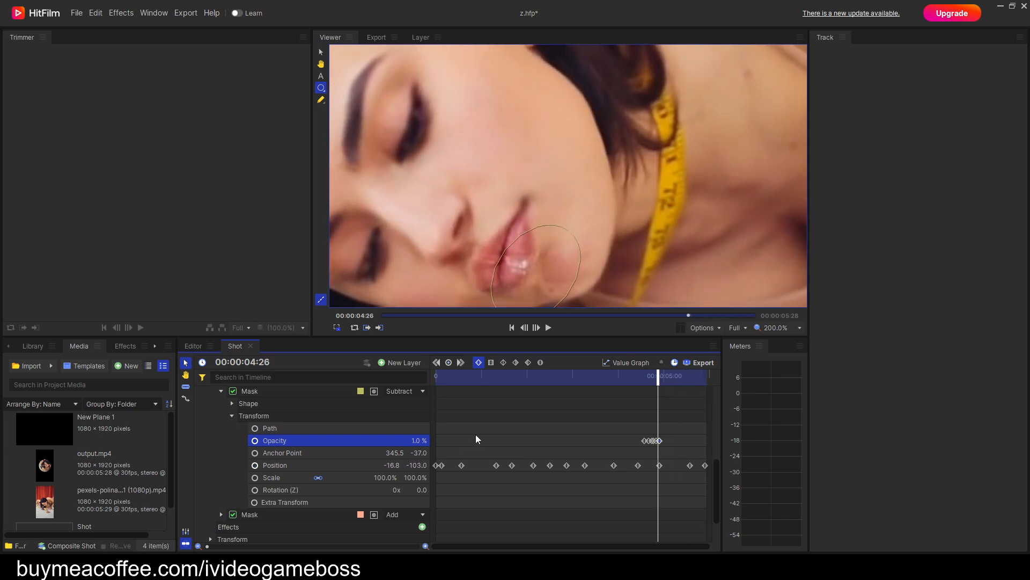
key("Left")
key("Left")
key("Left")
key("Left")
key("Left")
key("Left")
key("Left")
key("Left")
key("Left")
key("Left")
key("Left")
key("Left")
key("Left")
key("Left")
key("Left")
key("Left")
key("Left")
key("Left")
key("Left")
key("Left")
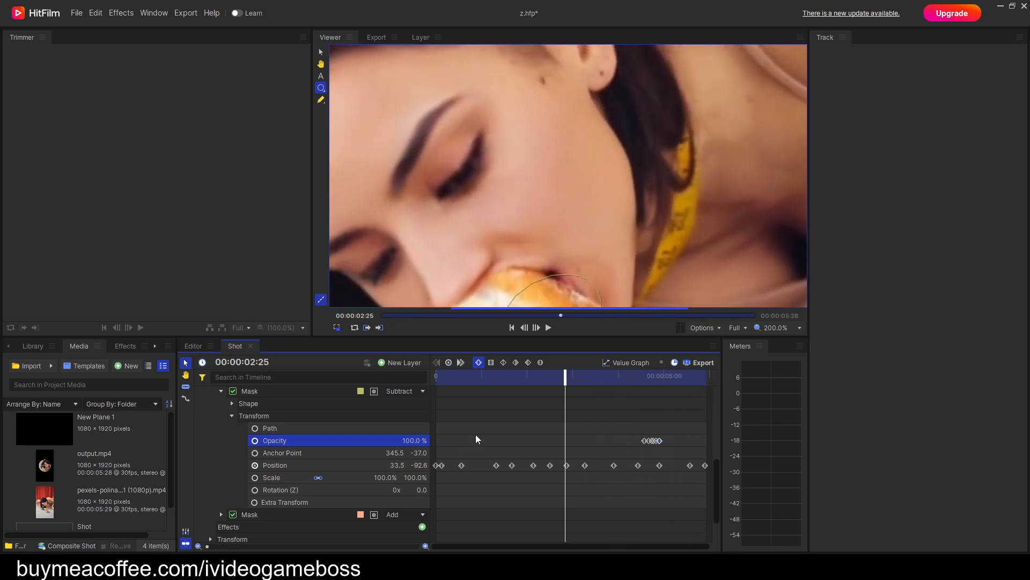
Return to the first frame and play the shot to examine the masked mouth and donut over the wider picture.
key("h")
left_click_drag(535, 242, 530, 126)
scroll(575, 208, "down", 5)
key("Left")
key("Left")
key("Left")
key("Left")
key("Left")
key("Left")
key("Left")
key("Left")
key("Left")
key("Left")
key("Left")
key("Left")
key("Left")
key("Left")
key("Left")
key("Left")
key("Left")
key("Left")
key("Left")
key("Left")
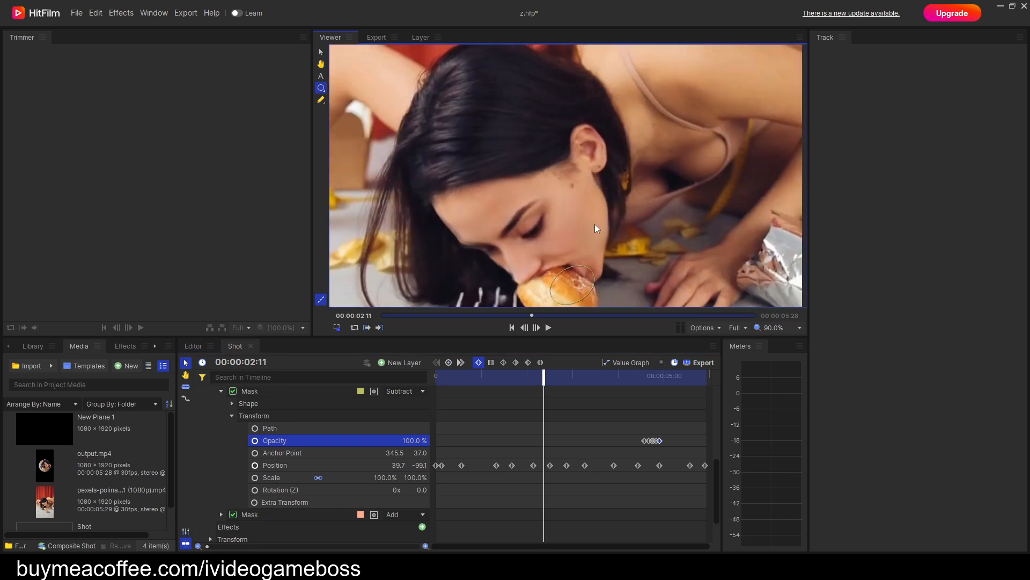
key("Left")
key("Left")
key("Left")
key("Left")
key("Left")
key("Left")
key("Left")
key("Left")
key("Left")
key("Left")
key("Left")
key("Left")
key("Left")
key("Left")
key("Left")
key("Left")
key("Left")
key("Left")
key("Left")
key("Left")
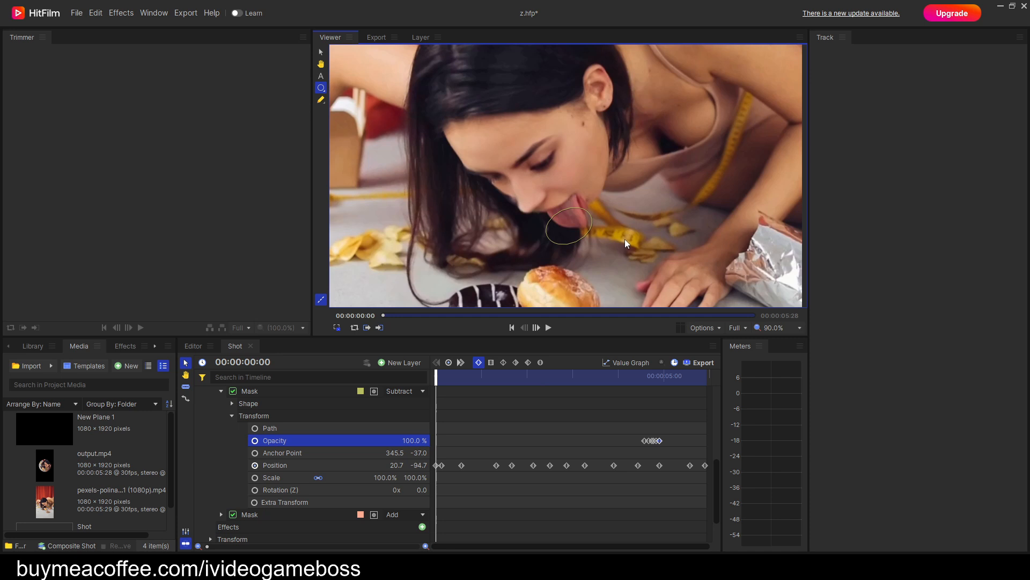
key("space")
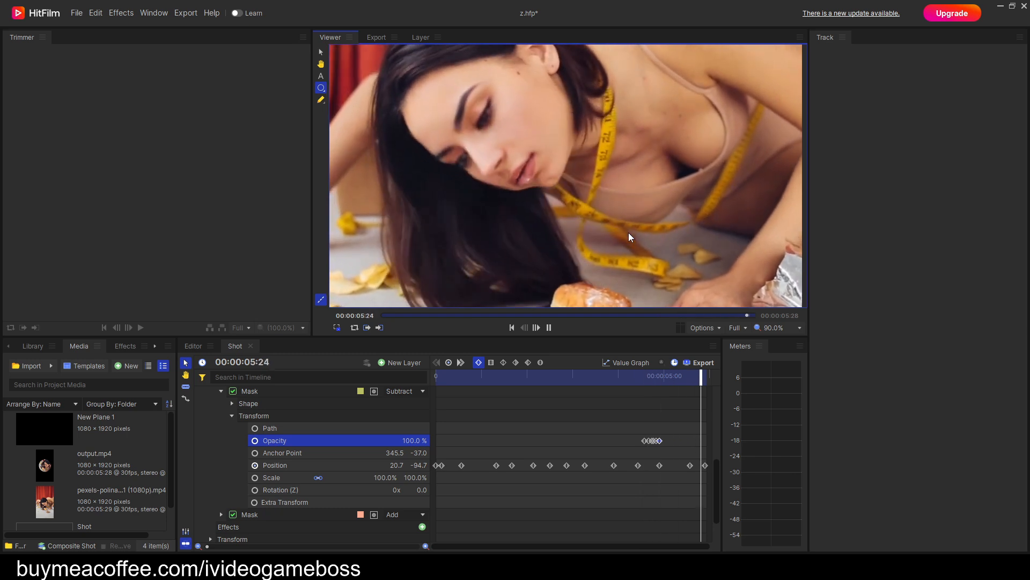
left_click_drag(711, 376, 364, 428)
key("space")
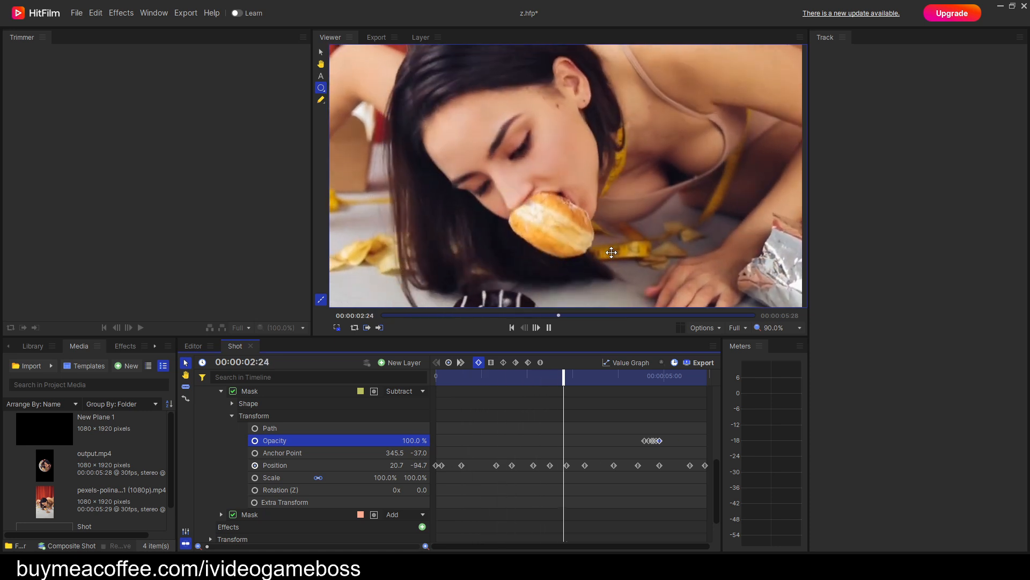
key("space")
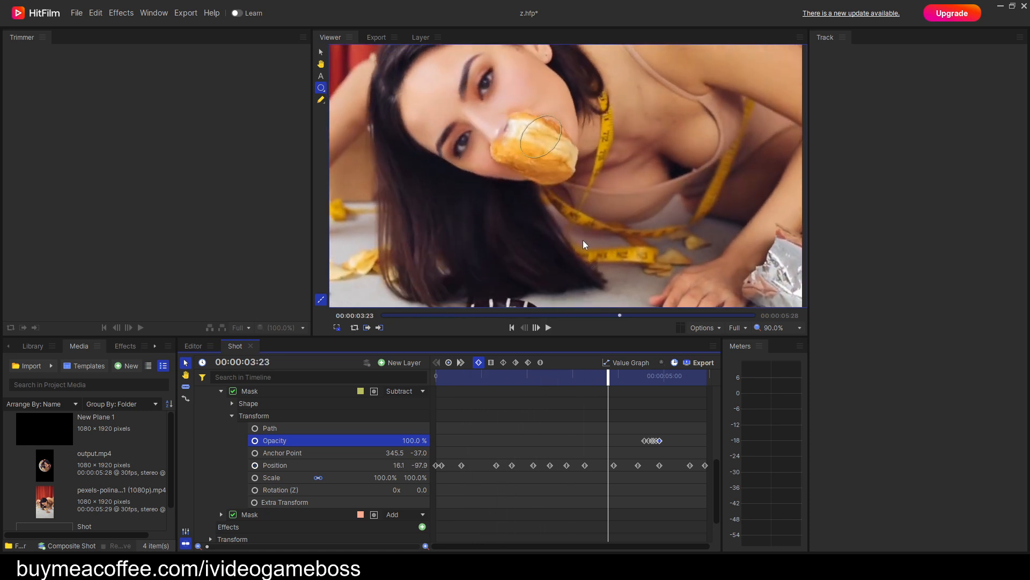
Step through the frames between 00:00:03:16 and 00:00:03:23 to examine the donut's edges at the mouth.
key("comma")
key("comma")
key("comma")
key("comma")
key("comma")
key("comma")
key("comma")
key("comma")
key("comma")
key("comma")
key("comma")
key("comma")
key("comma")
key("comma")
key("comma")
key("comma")
key("comma")
key("period")
key("period")
key("period")
key("period")
key("period")
key("period")
key("period")
key("period")
key("period")
key("period")
key("period")
key("period")
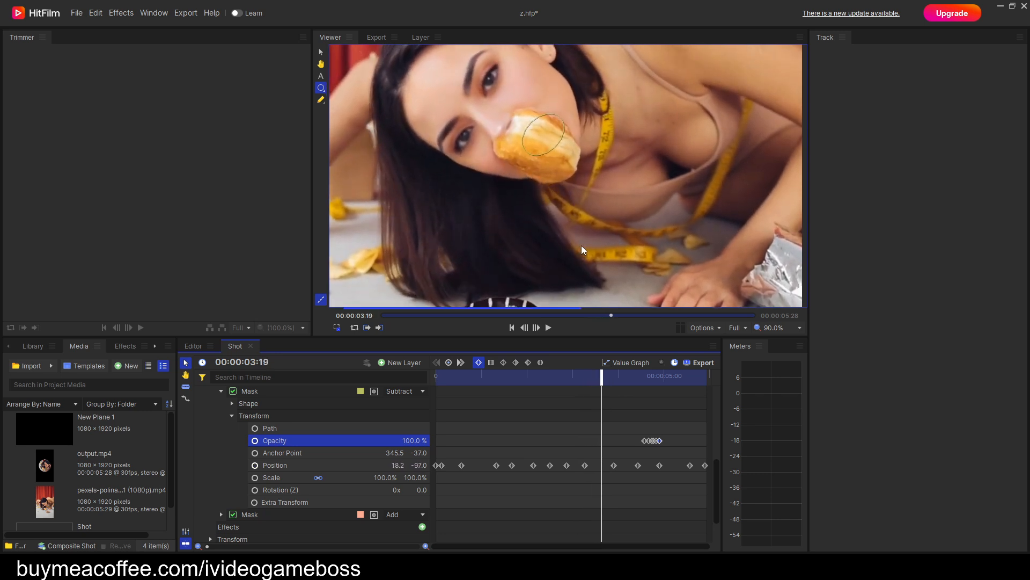
key("comma")
key("comma")
key("comma")
scroll(605, 255, "up", 3)
scroll(604, 255, "down", 3)
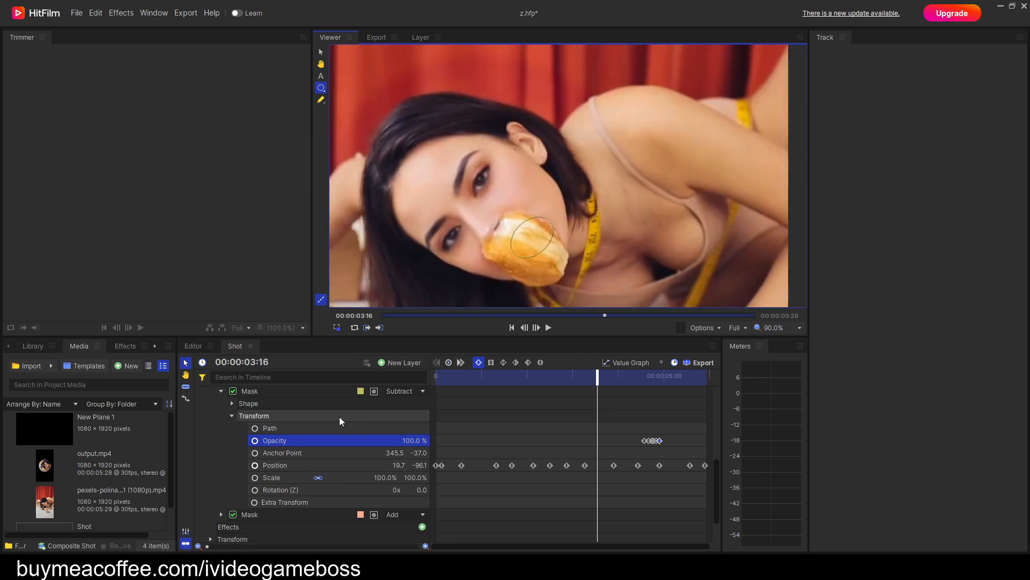
Collapse the bottom Subtract mask and select every mask from the top Add mask through the bottom Add mask.
left_click(221, 392)
scroll(260, 426, "up", 2)
left_click(256, 423)
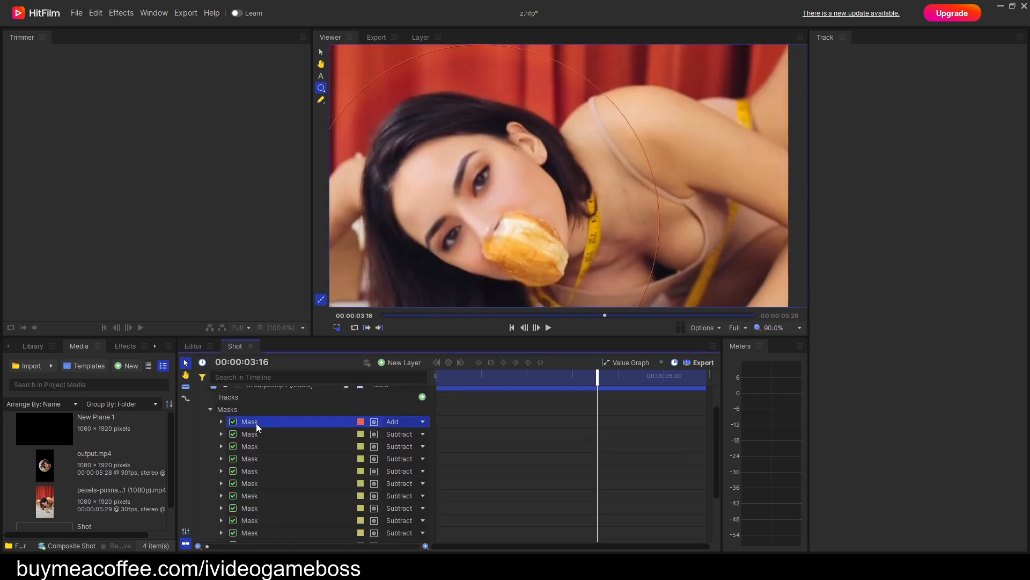
scroll(257, 461, "down", 2)
left_click(252, 509, "shift")
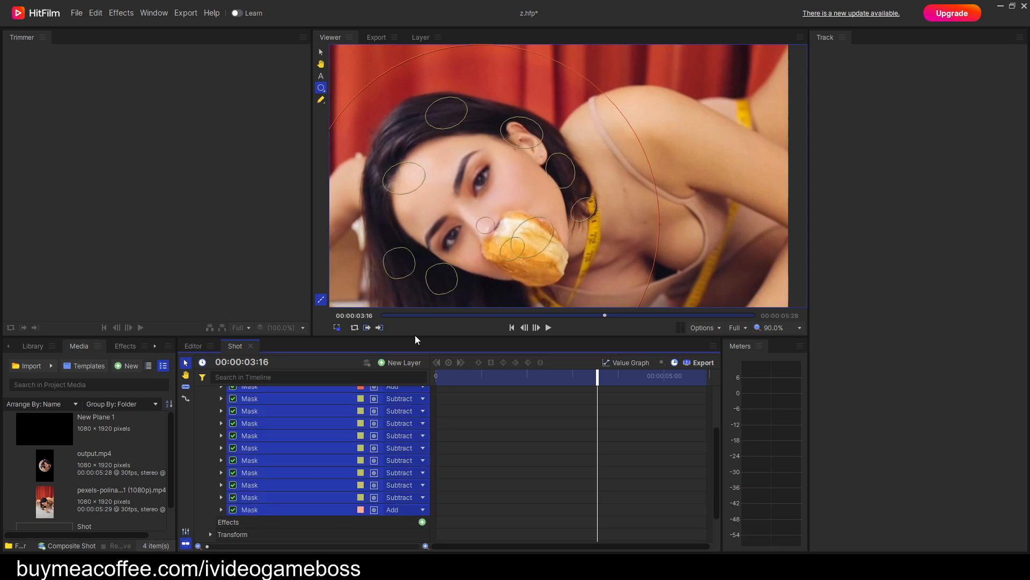
scroll(435, 280, "up", 3)
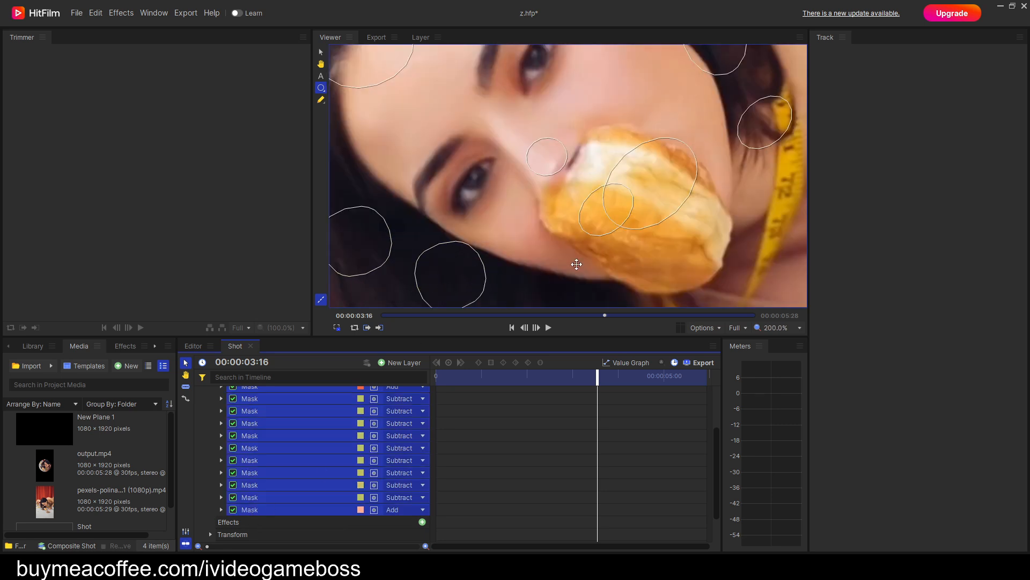
Step backward from 00:00:03:16 to 00:00:00:01, examining how all the mask outlines follow the head.
key("comma")
key("comma")
key("comma")
key("comma")
key("comma")
key("comma")
key("comma")
key("comma")
key("comma")
key("comma")
key("comma")
key("comma")
key("comma")
key("comma")
key("comma")
key("comma")
key("comma")
key("comma")
key("comma")
scroll(628, 239, "down", 5)
left_click_drag(628, 238, 586, 192)
scroll(601, 203, "down", 2)
key("comma")
scroll(625, 237, "up", 2)
key("comma")
key("comma")
key("comma")
key("comma")
key("comma")
key("comma")
key("comma")
key("comma")
key("comma")
key("comma")
key("comma")
key("comma")
key("comma")
key("comma")
key("comma")
key("comma")
key("comma")
key("comma")
key("comma")
key("comma")
key("comma")
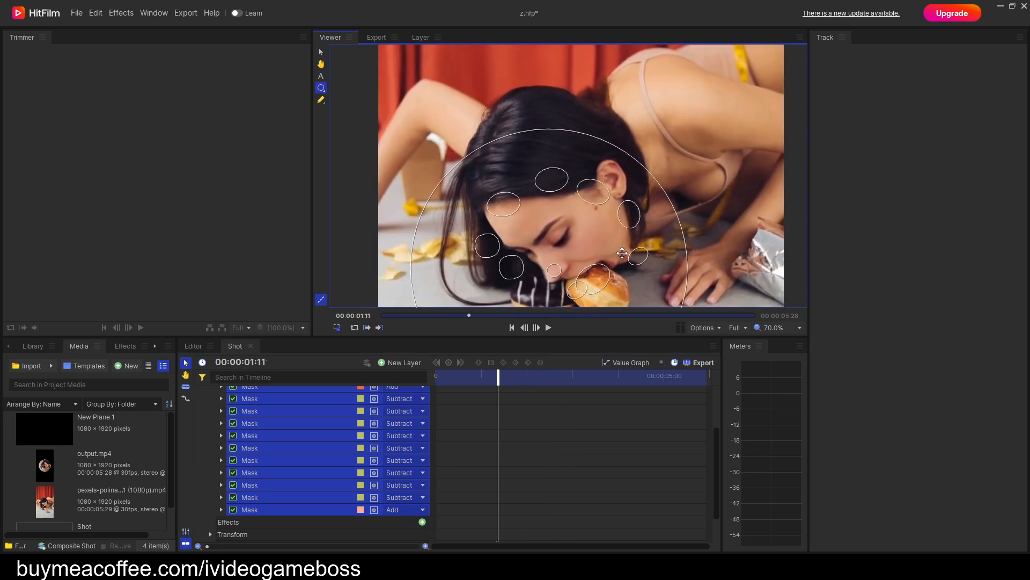
key("comma")
key("comma")
key("comma")
key("comma")
key("comma")
key("comma")
key("comma")
key("comma")
key("comma")
key("comma")
key("comma")
key("comma")
key("comma")
key("comma")
key("comma")
key("comma")
key("comma")
key("comma")
key("comma")
key("comma")
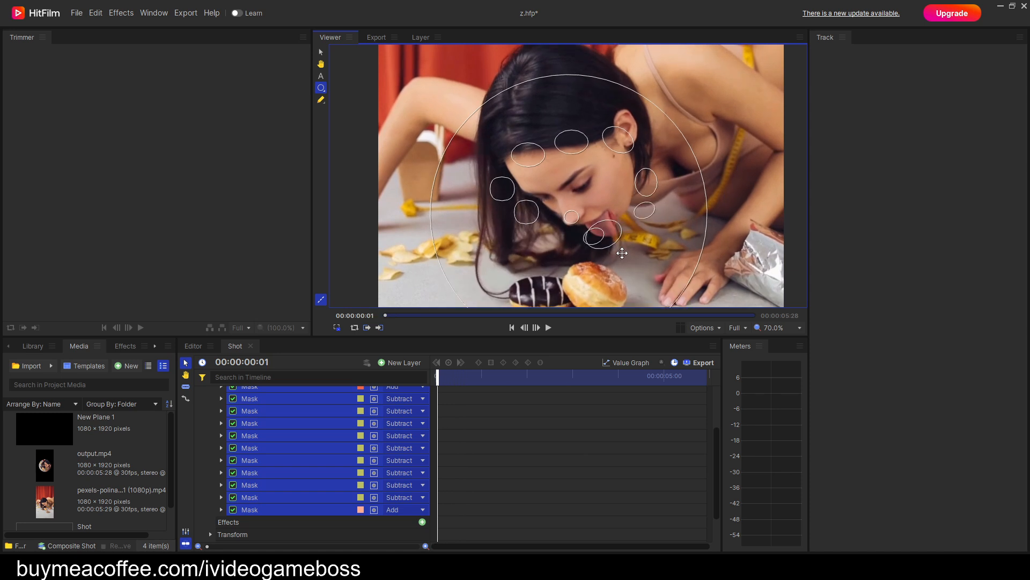
Step forward to the last frame at 00:00:05:27, examining how all the mask outlines track the face and mouth.
key("period")
key("period")
key("period")
key("period")
key("period")
key("period")
key("period")
key("period")
key("period")
key("period")
key("period")
key("period")
key("period")
key("period")
key("period")
key("period")
key("period")
key("period")
key("period")
key("period")
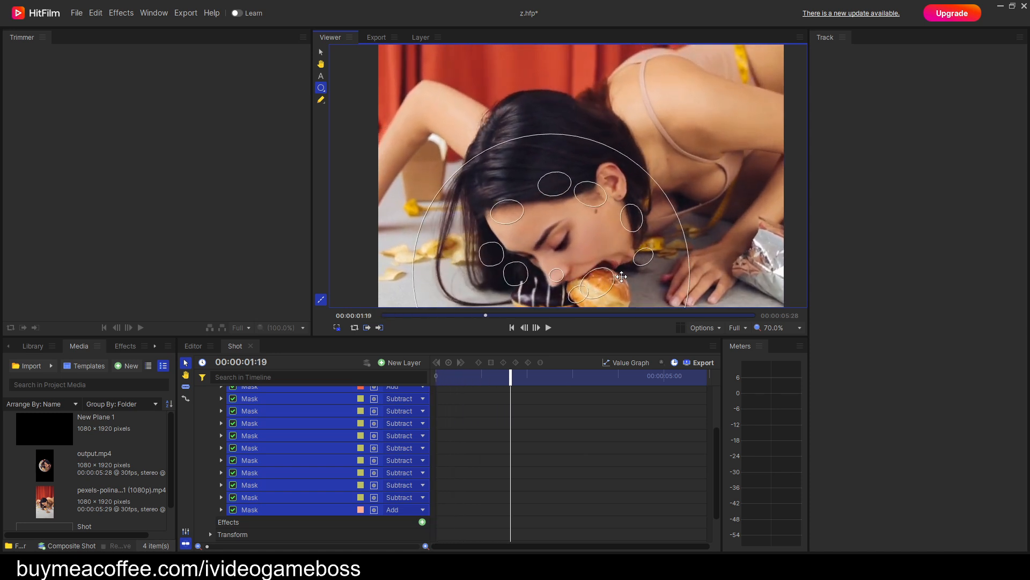
key("period")
key("period")
key("period")
key("period")
key("period")
key("period")
key("period")
key("period")
key("period")
key("period")
key("period")
key("period")
key("period")
key("period")
key("period")
key("period")
key("period")
key("period")
key("period")
key("period")
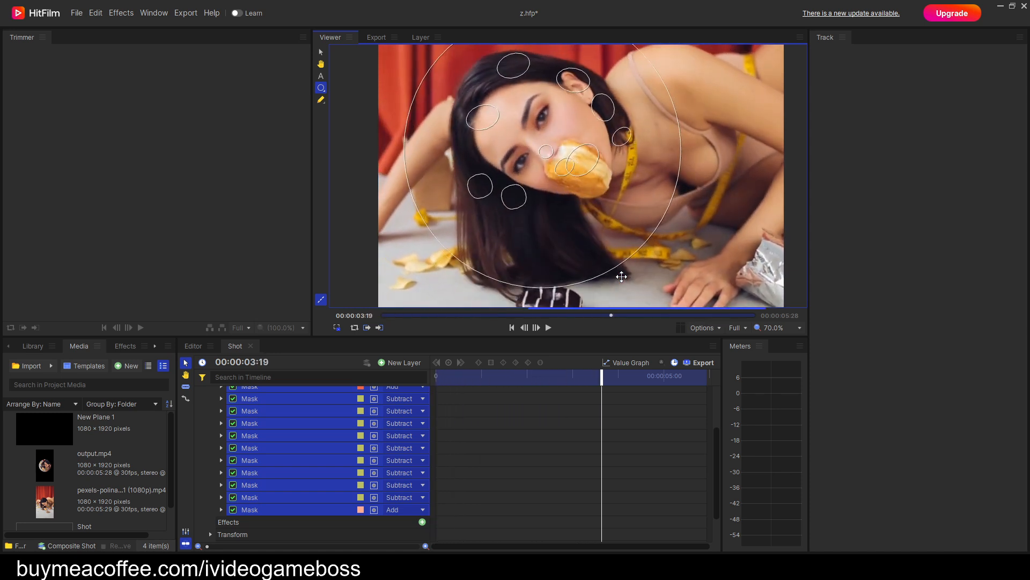
key("period")
key("period")
key("period")
key("period")
key("period")
key("period")
key("period")
key("period")
key("period")
key("period")
key("period")
key("period")
key("period")
key("period")
key("period")
key("period")
key("period")
key("period")
key("period")
key("period")
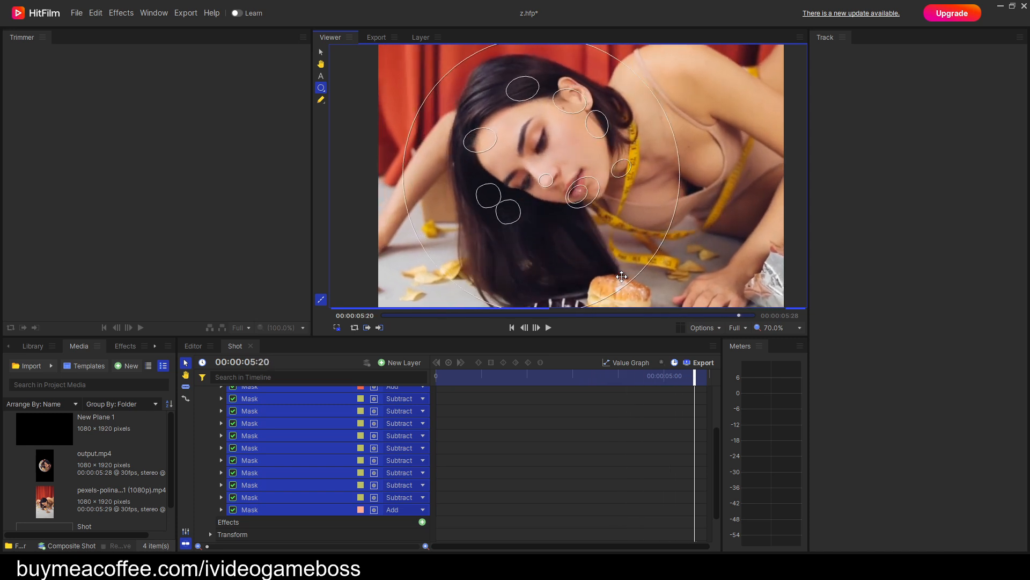
scroll(568, 224, "up", 2)
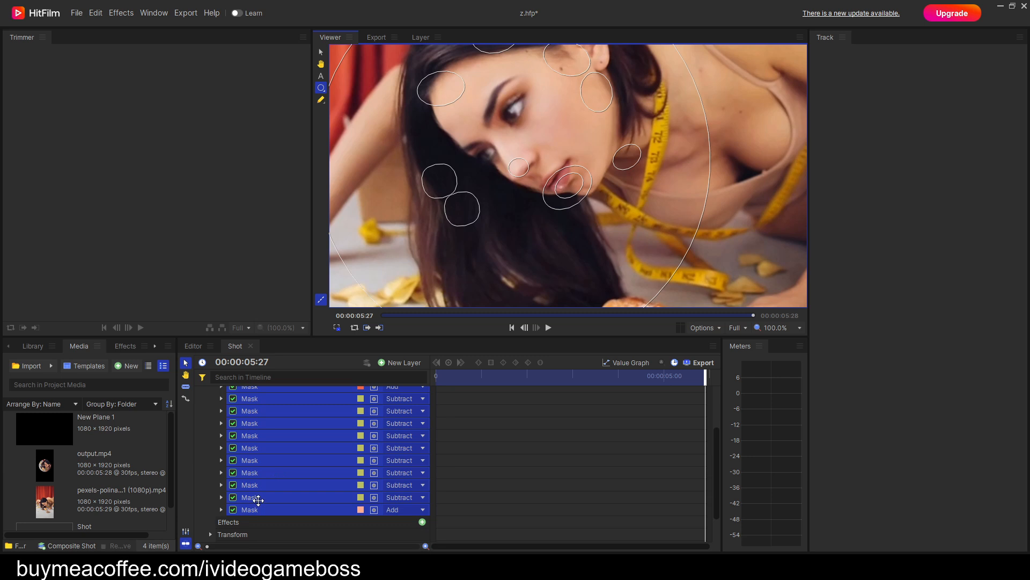
Copy the keyframed Opacity property from the bottom Subtract mask's Transform group and collapse that mask.
left_click(257, 499)
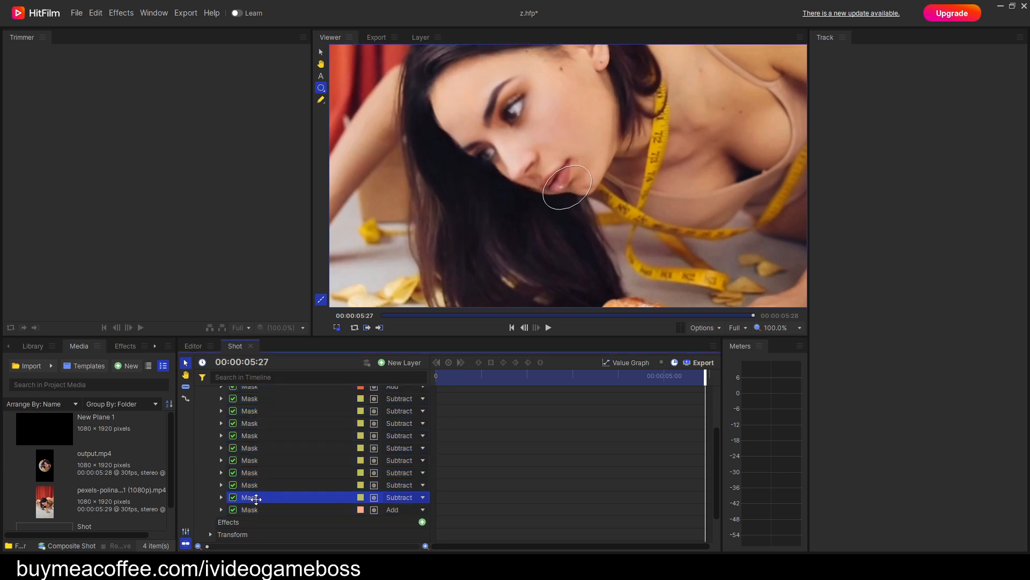
left_click(220, 497)
scroll(269, 488, "down", 3)
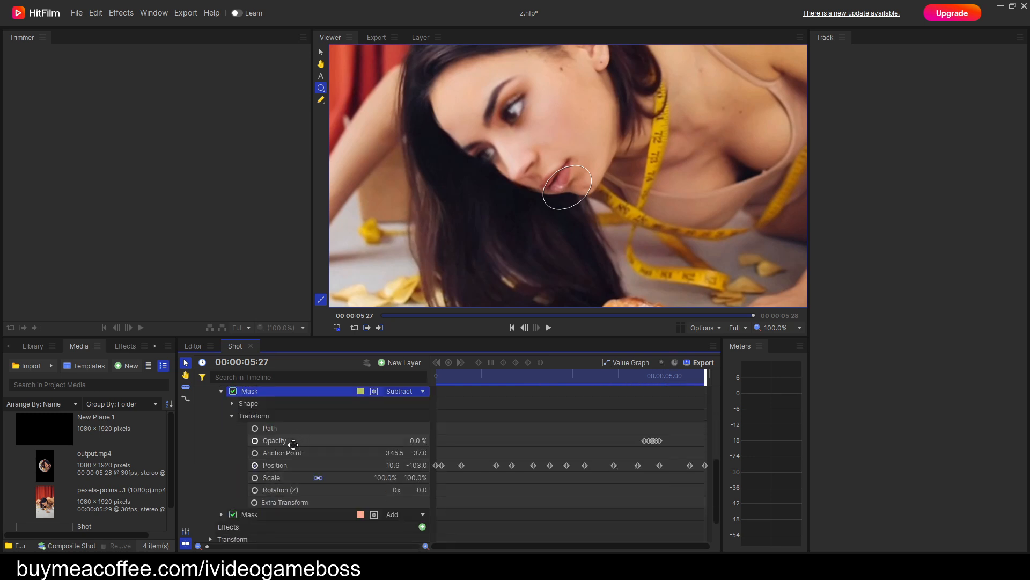
right_click(288, 442)
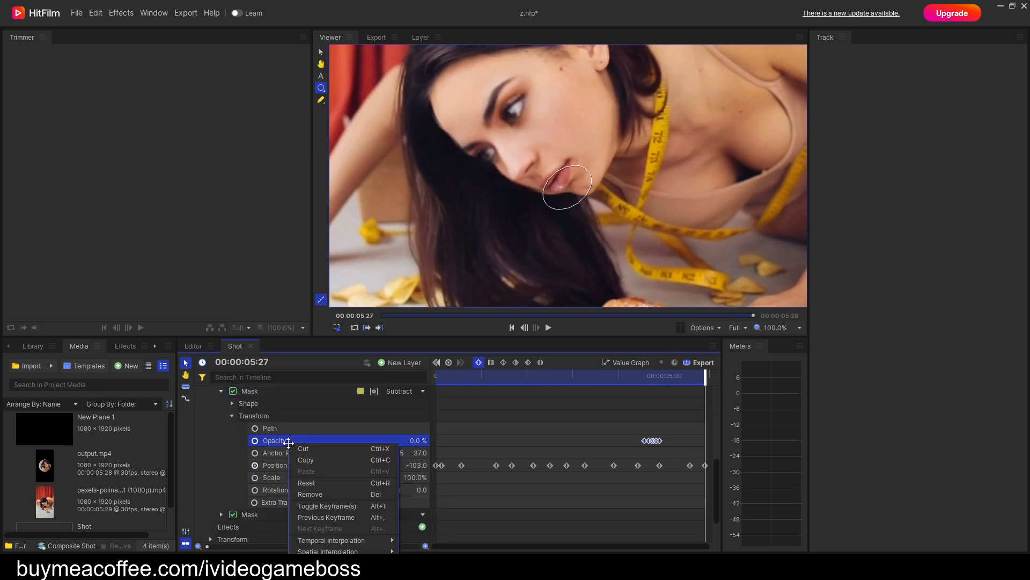
left_click(303, 460)
scroll(292, 462, "up", 2)
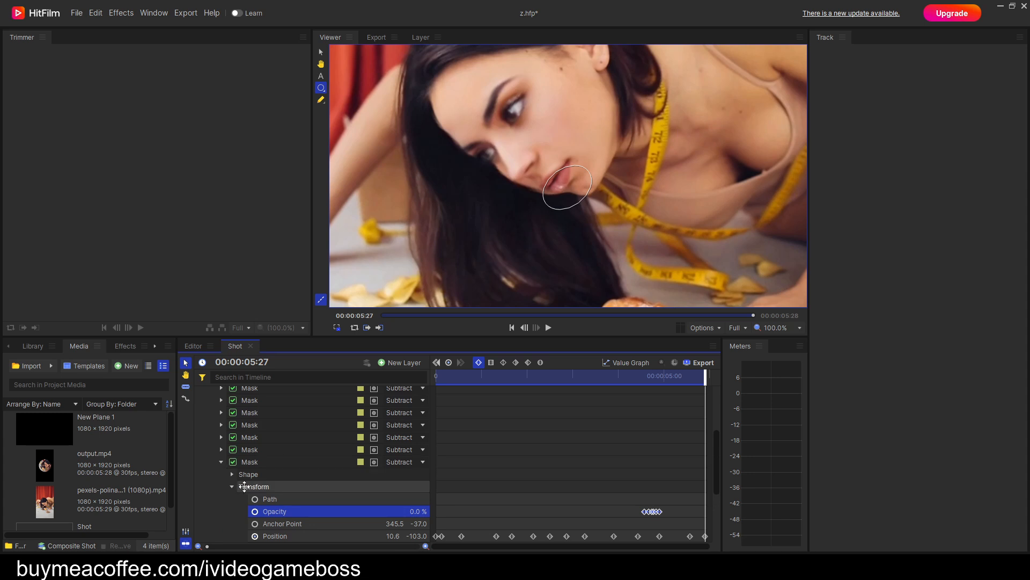
left_click(221, 462)
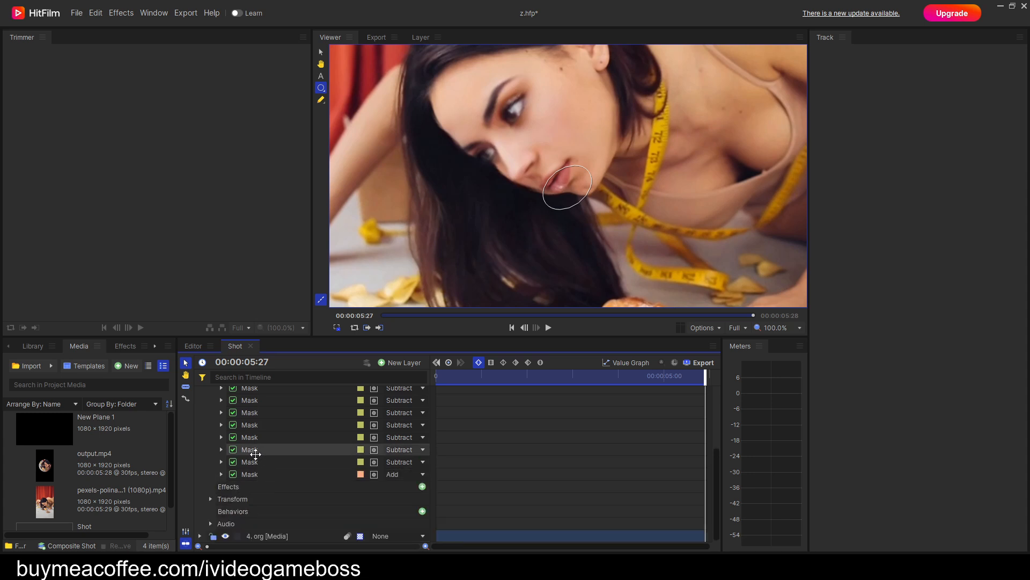
Paste the copied Opacity keyframes onto the Subtract mask just above, at the first frame.
left_click(221, 450)
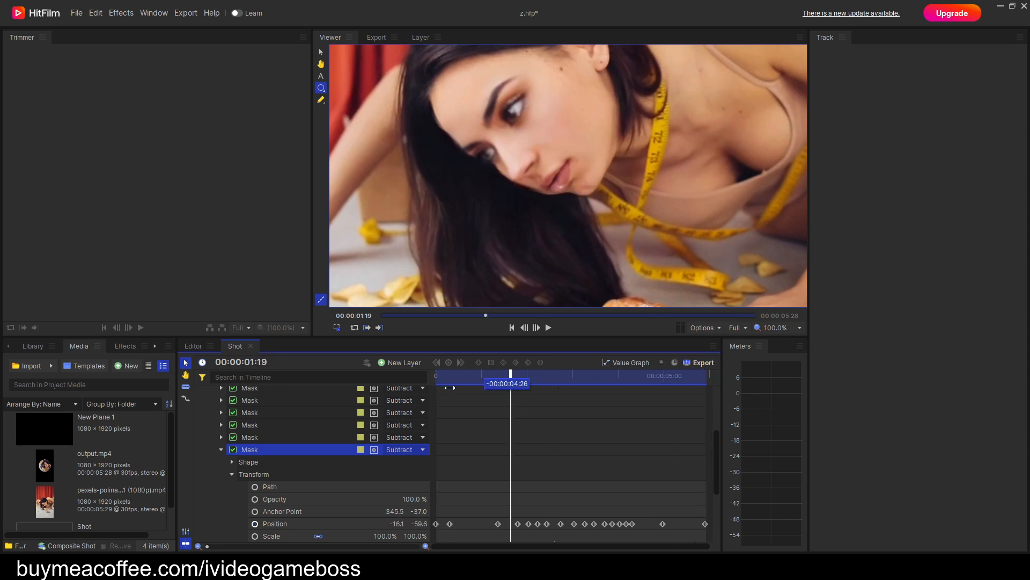
left_click_drag(466, 385, 407, 390)
right_click(288, 499)
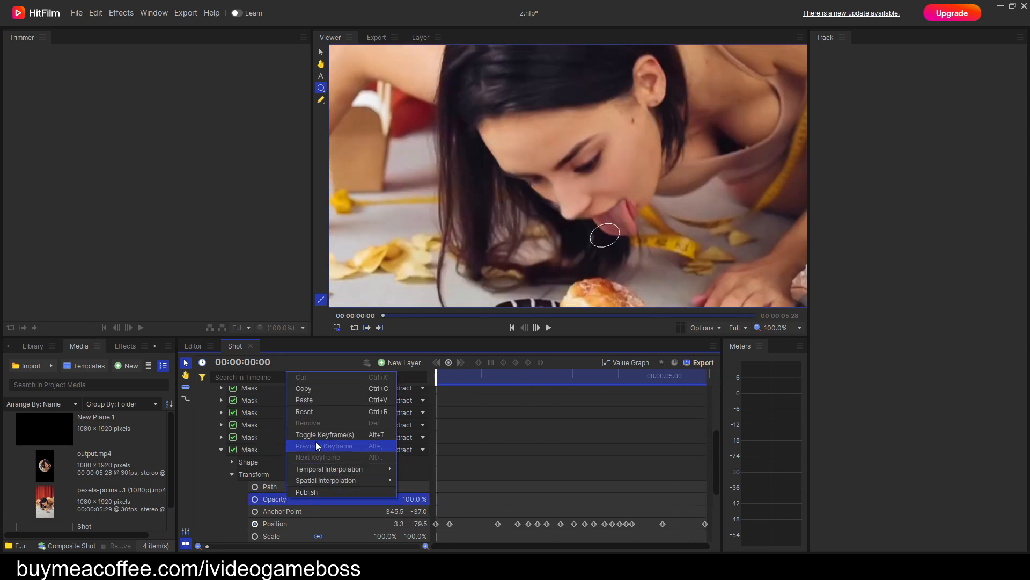
left_click(311, 404)
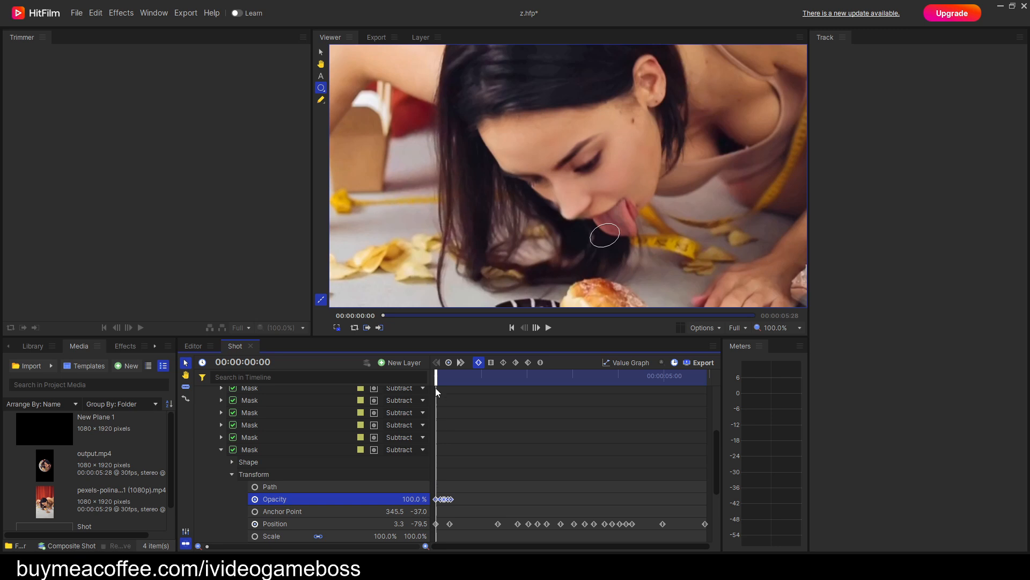
Scrub to the last frame and back to examine the second-lowest Subtract mask with its pasted Opacity keyframes.
left_click_drag(435, 381, 724, 430)
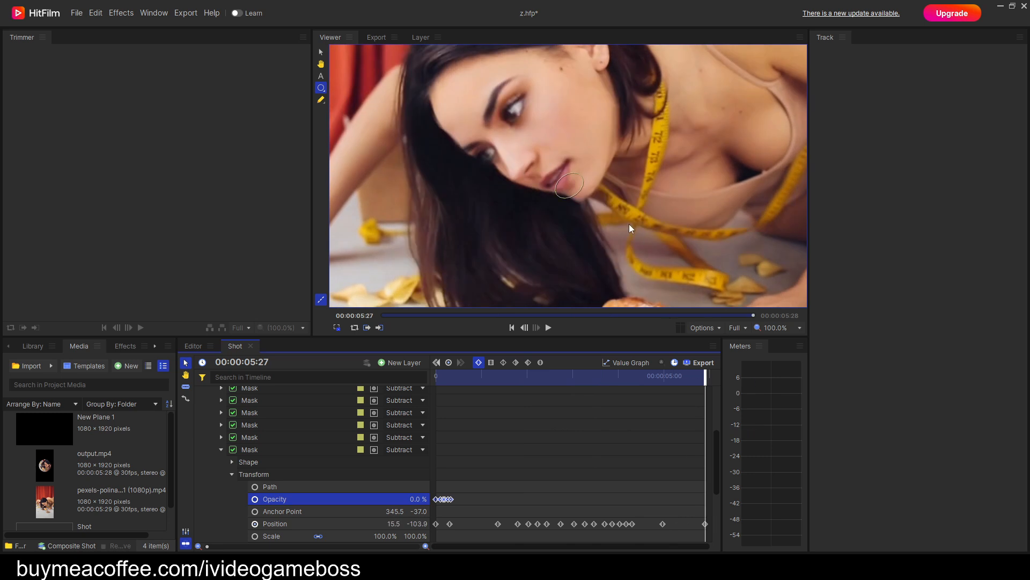
scroll(629, 230, "down", 1)
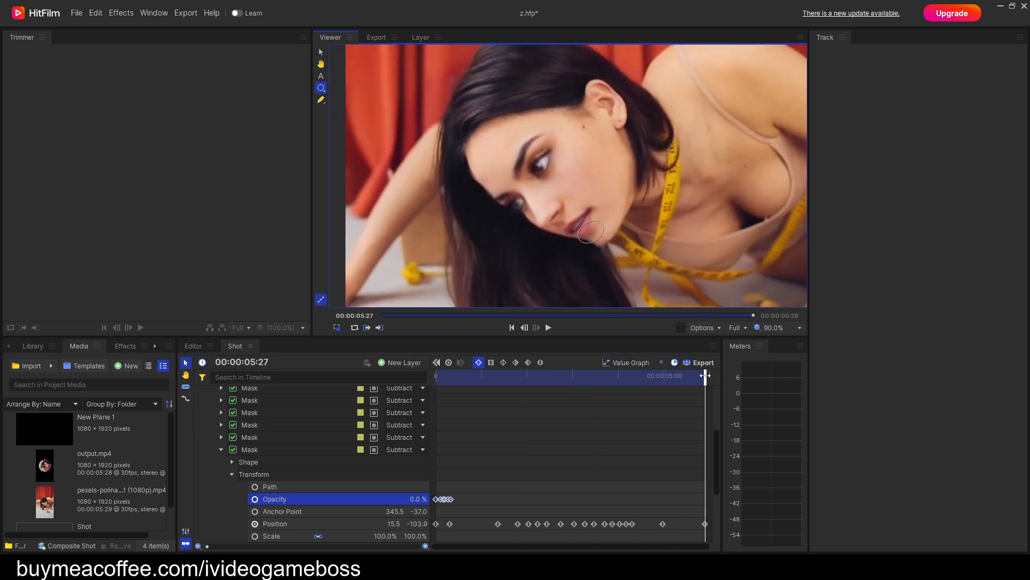
left_click_drag(705, 375, 338, 416)
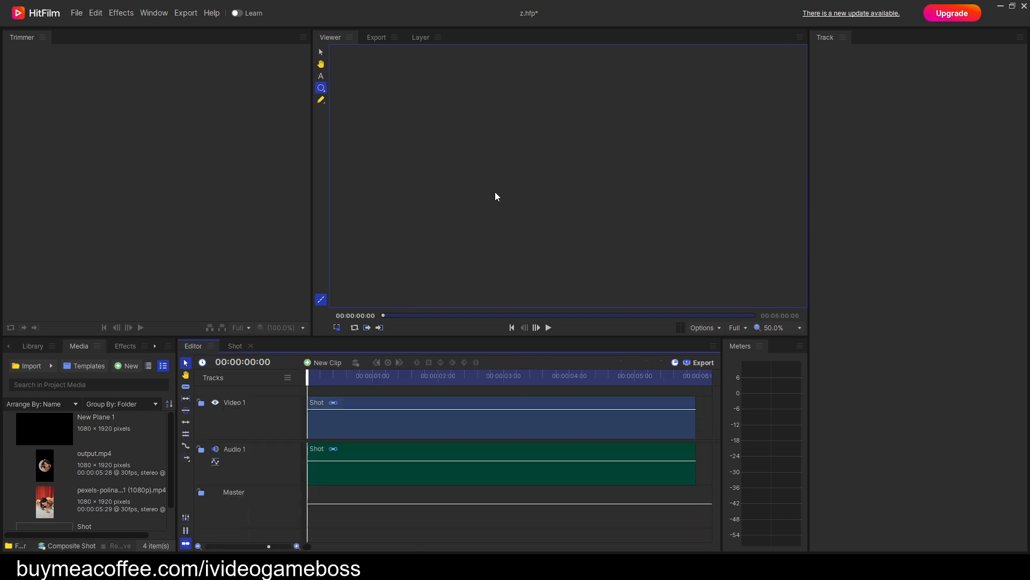
Play the Editor timeline from the start to review the finished composite.
left_click_drag(311, 379, 299, 382)
scroll(568, 253, "down", 1)
scroll(568, 254, "up", 1)
key("space")
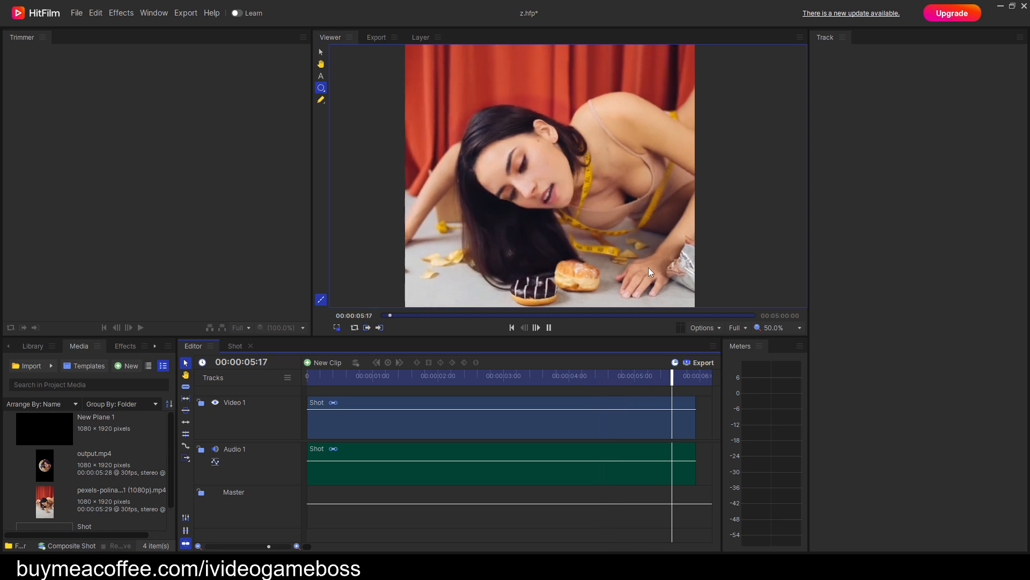
key("space")
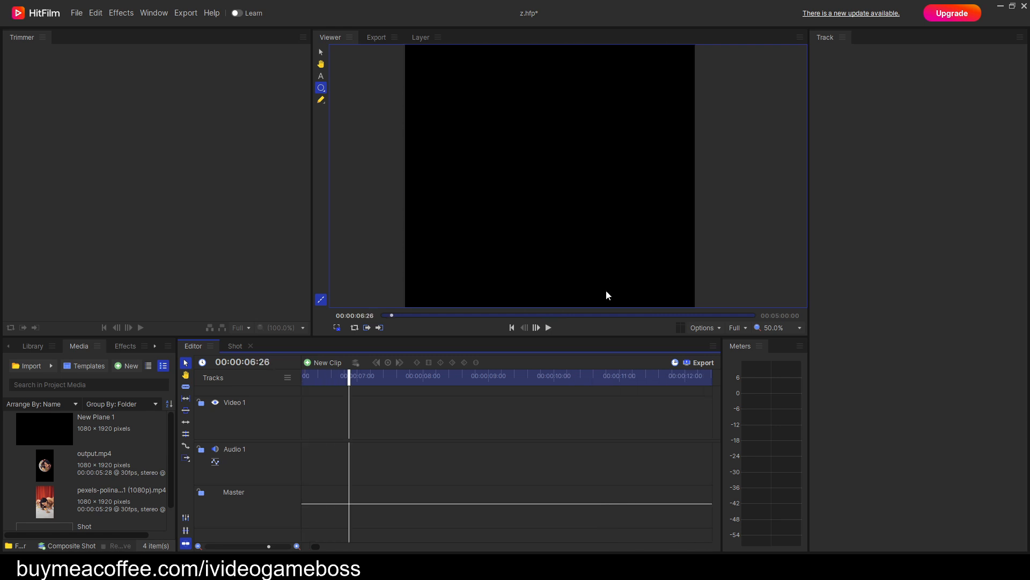
Return to the start of the Editor timeline and export its contents immediately.
left_click(511, 328)
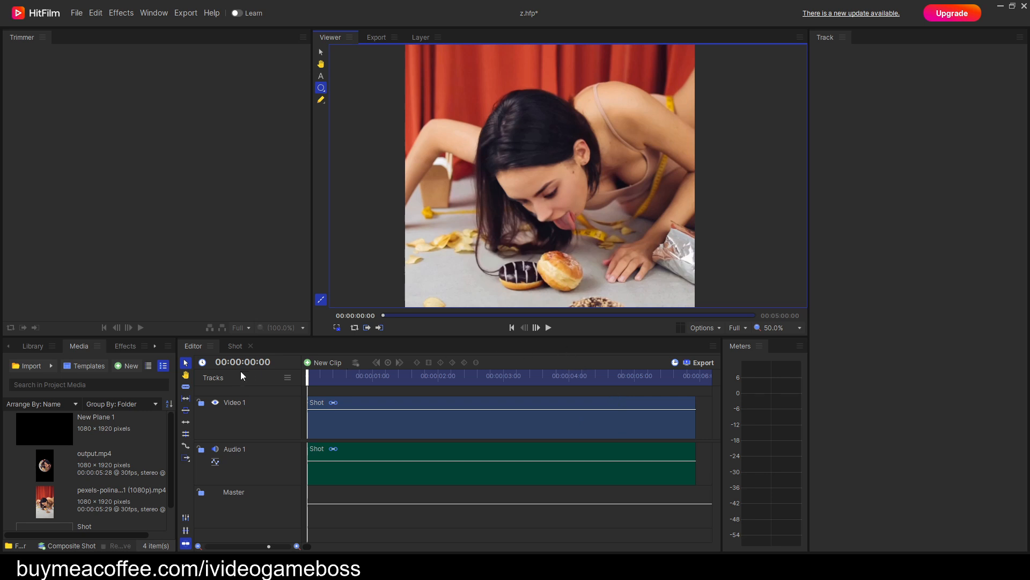
left_click(703, 363)
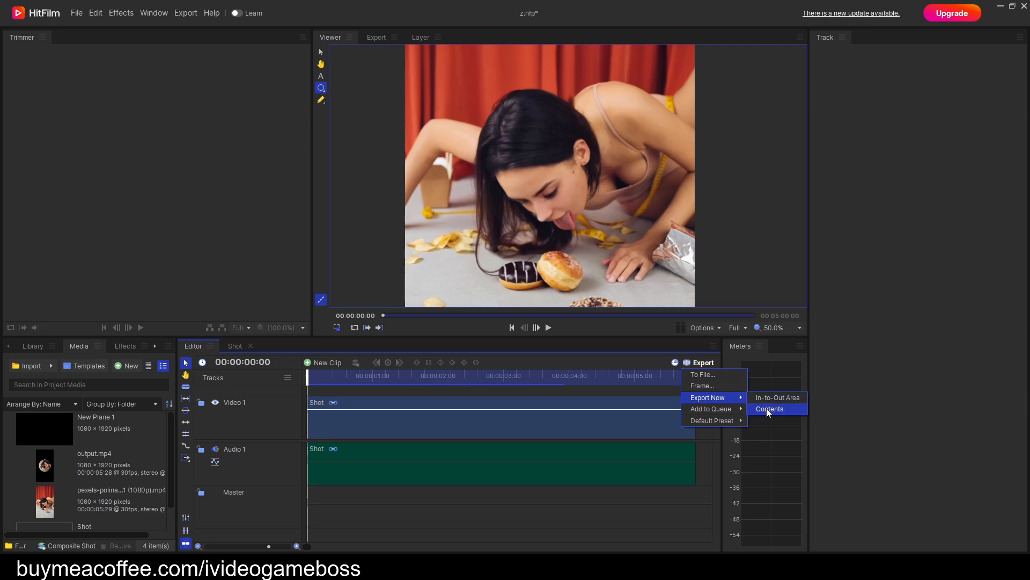
left_click(768, 409)
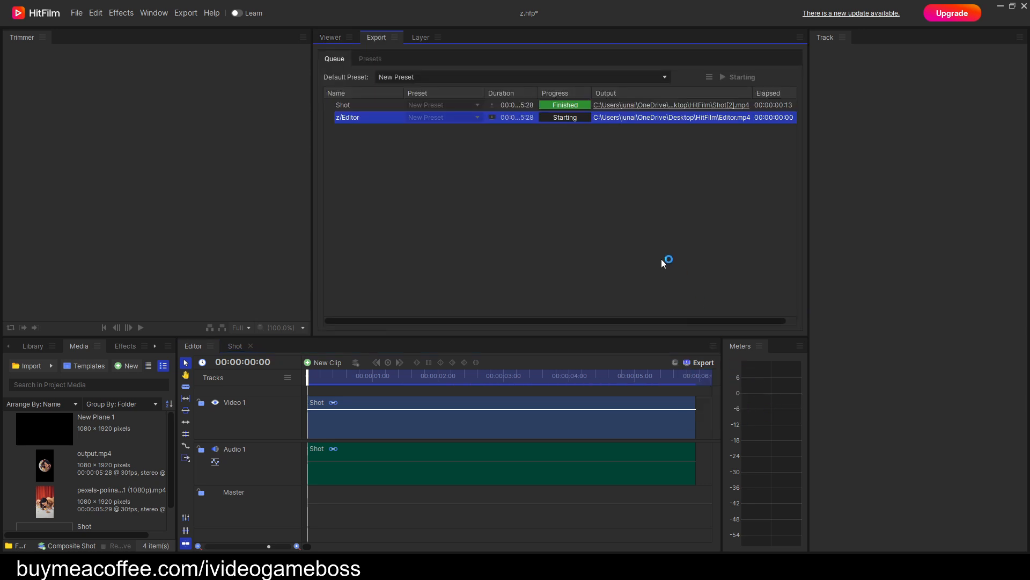